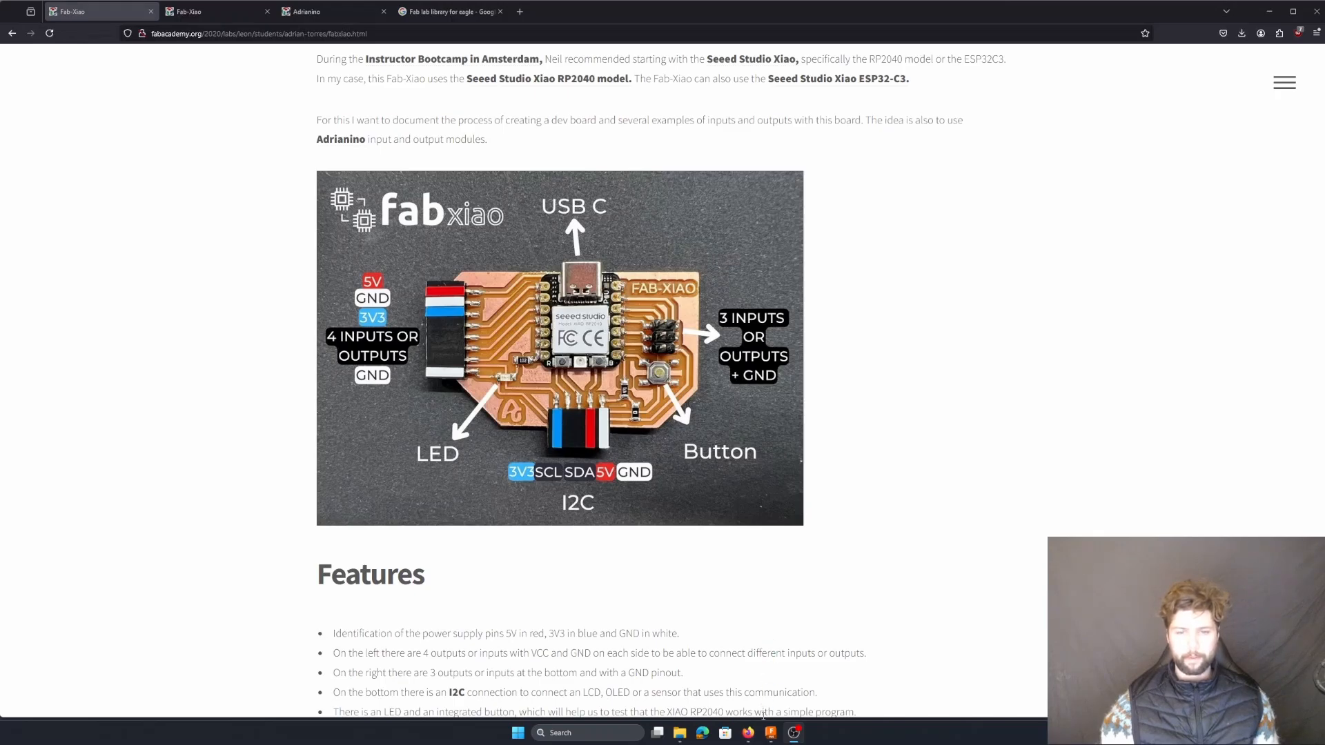
pyautogui.moveTo(774, 737)
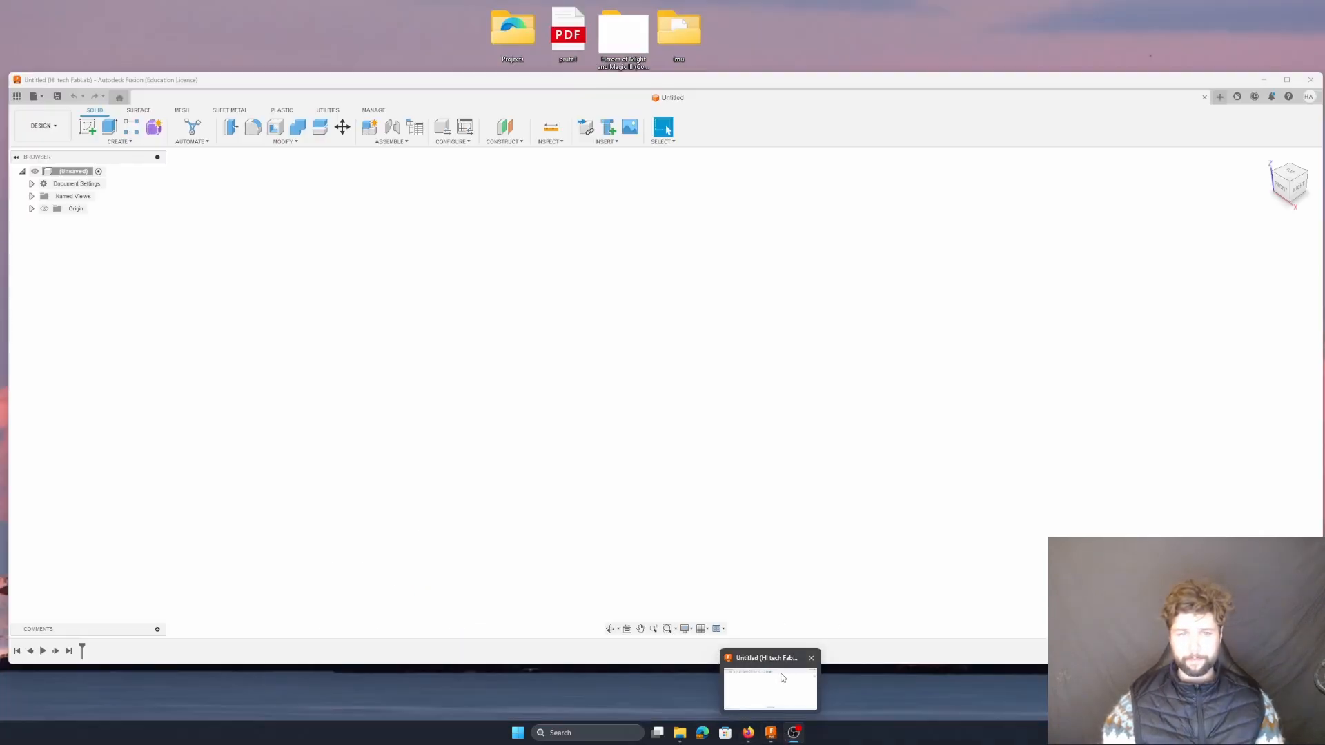
pyautogui.click(783, 679)
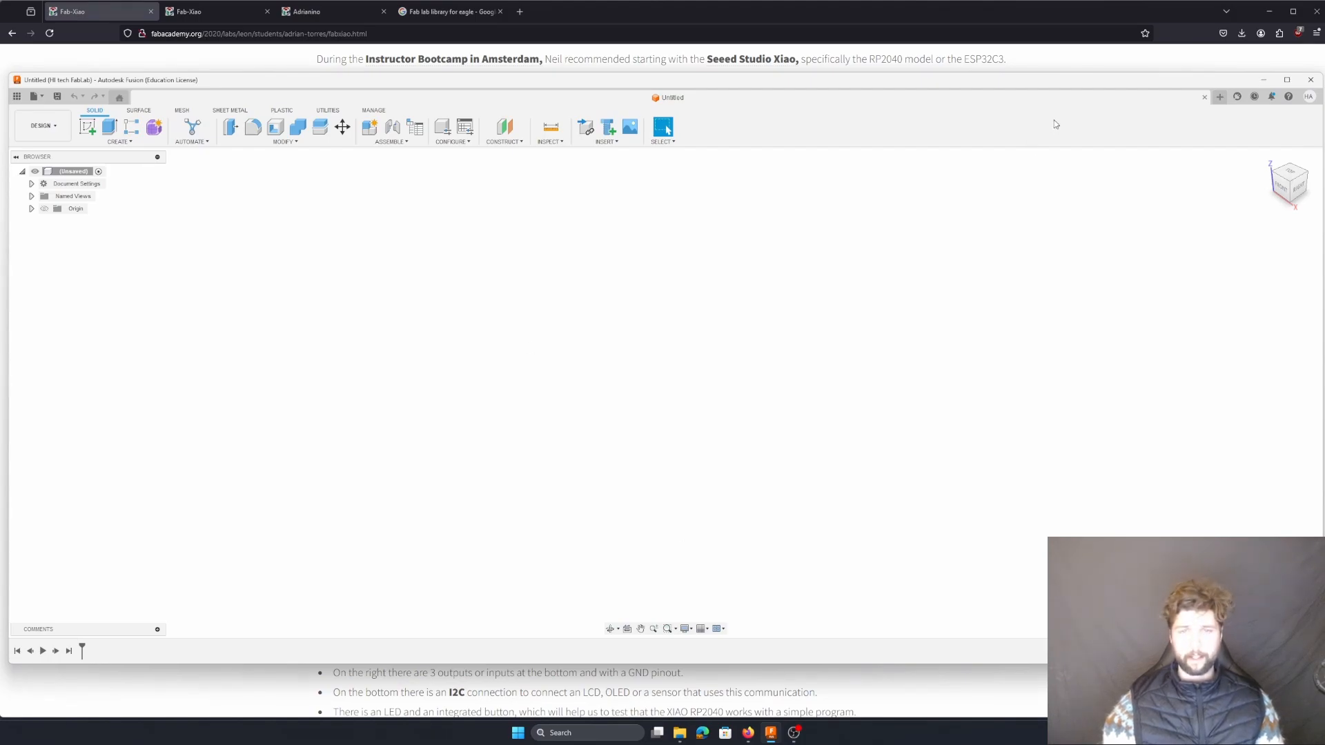
pyautogui.click(1258, 83)
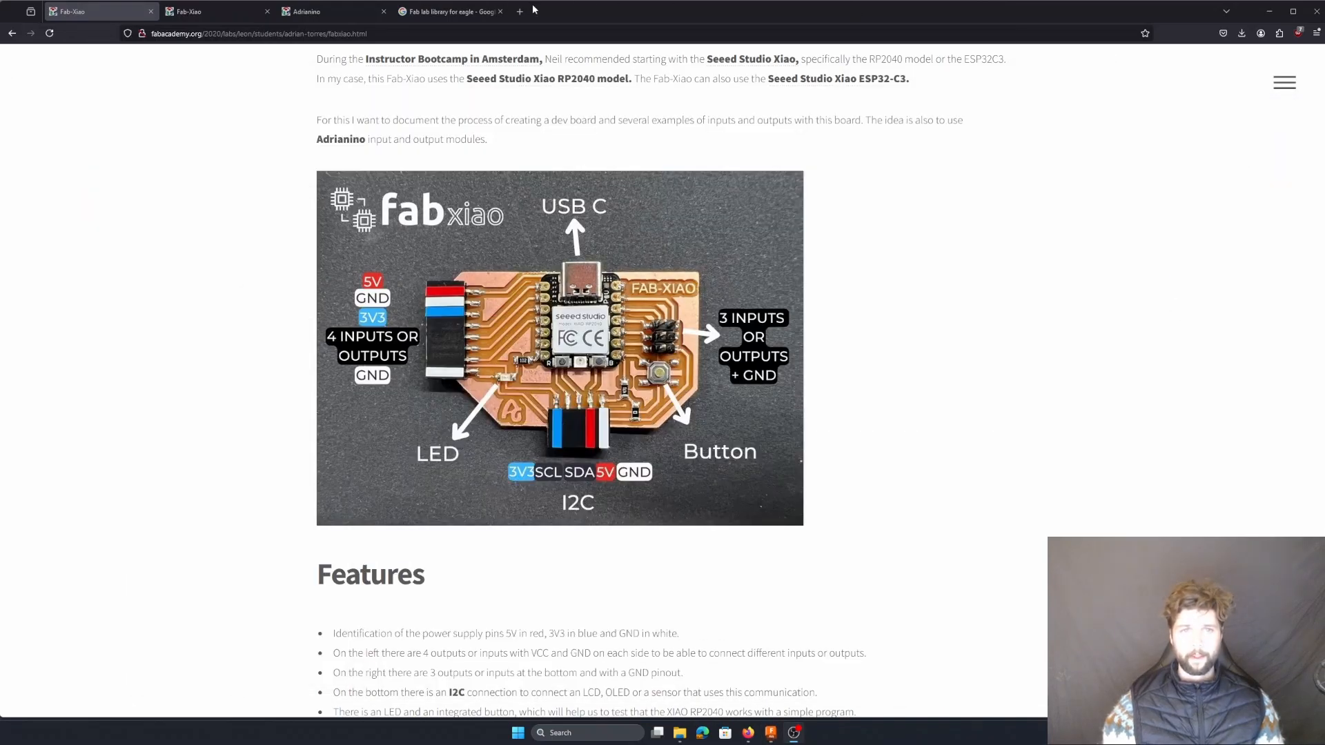
# - Look up autodesk fusion 360 in a new browser tab, view the Autodesk Fusion product page, and close the tab
pyautogui.click(520, 12)
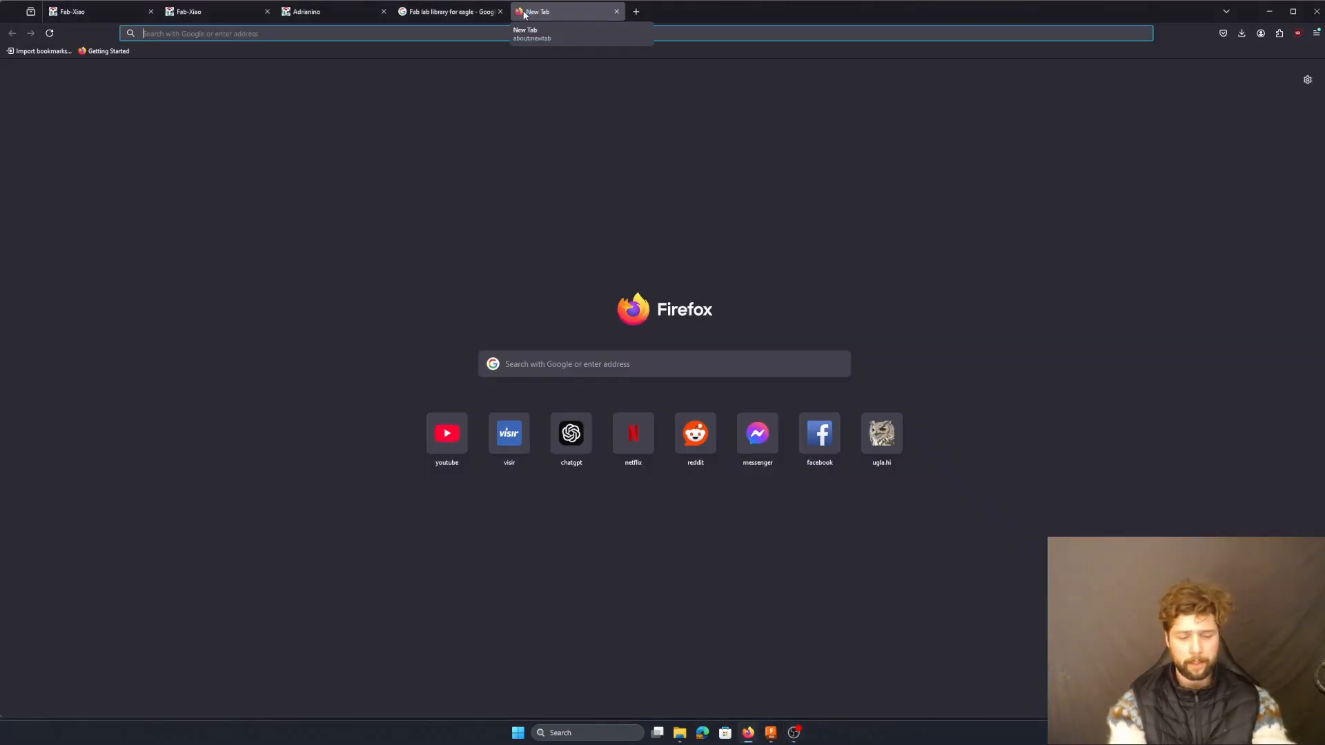
pyautogui.write('f')
pyautogui.press('BackSpace')
pyautogui.write('auto')
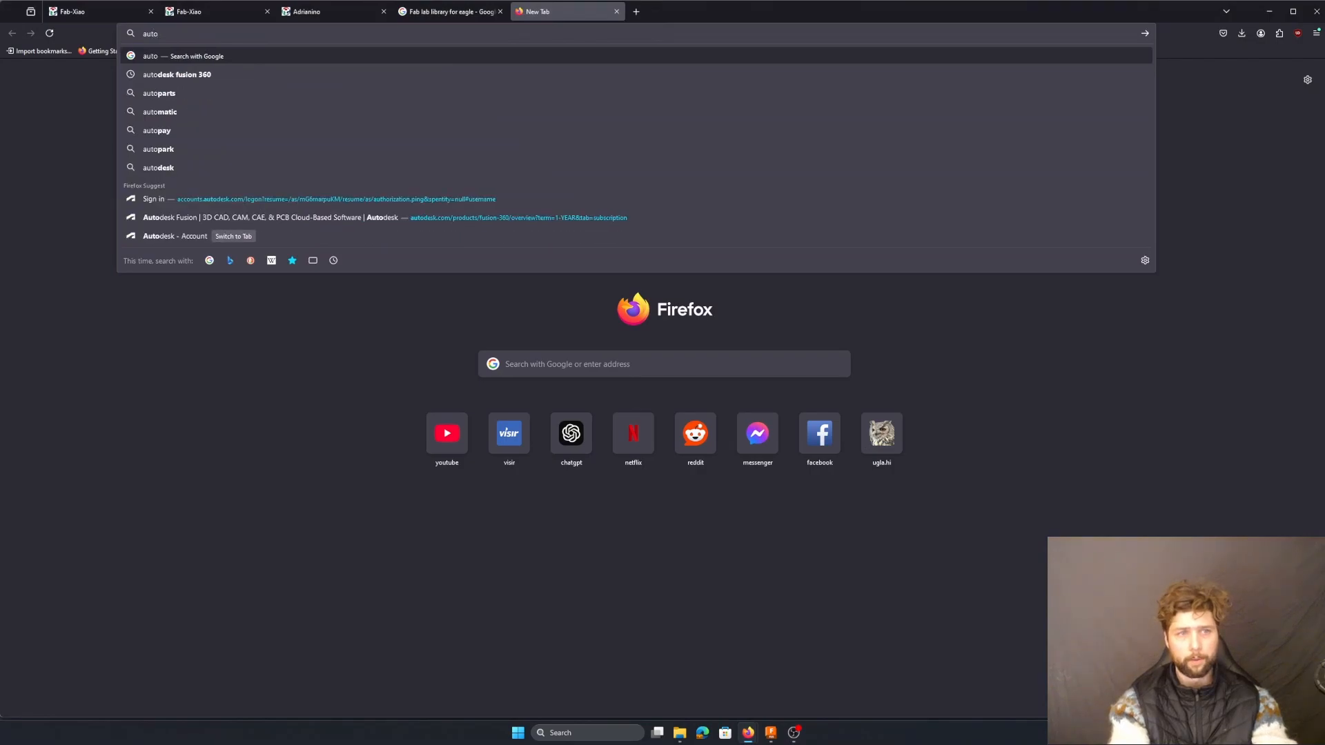
pyautogui.write('desk f')
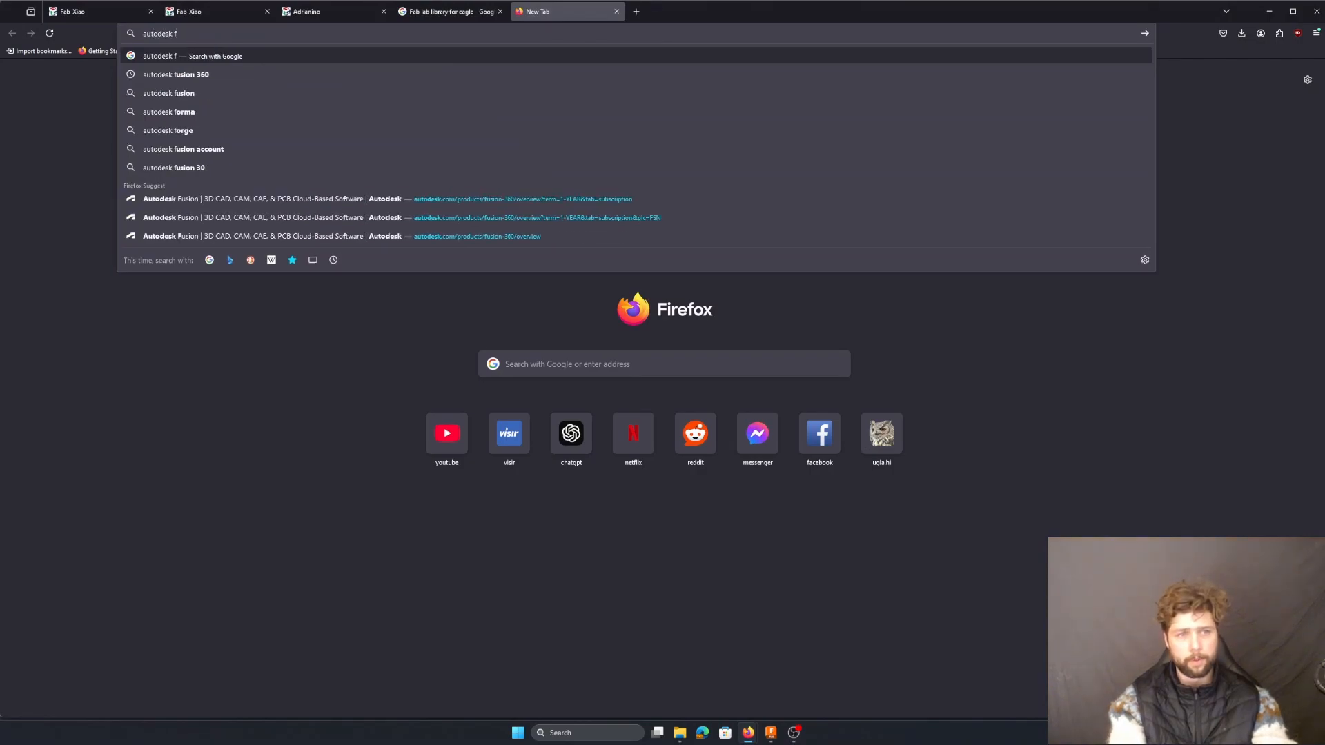
pyautogui.press('Down')
pyautogui.press('Return')
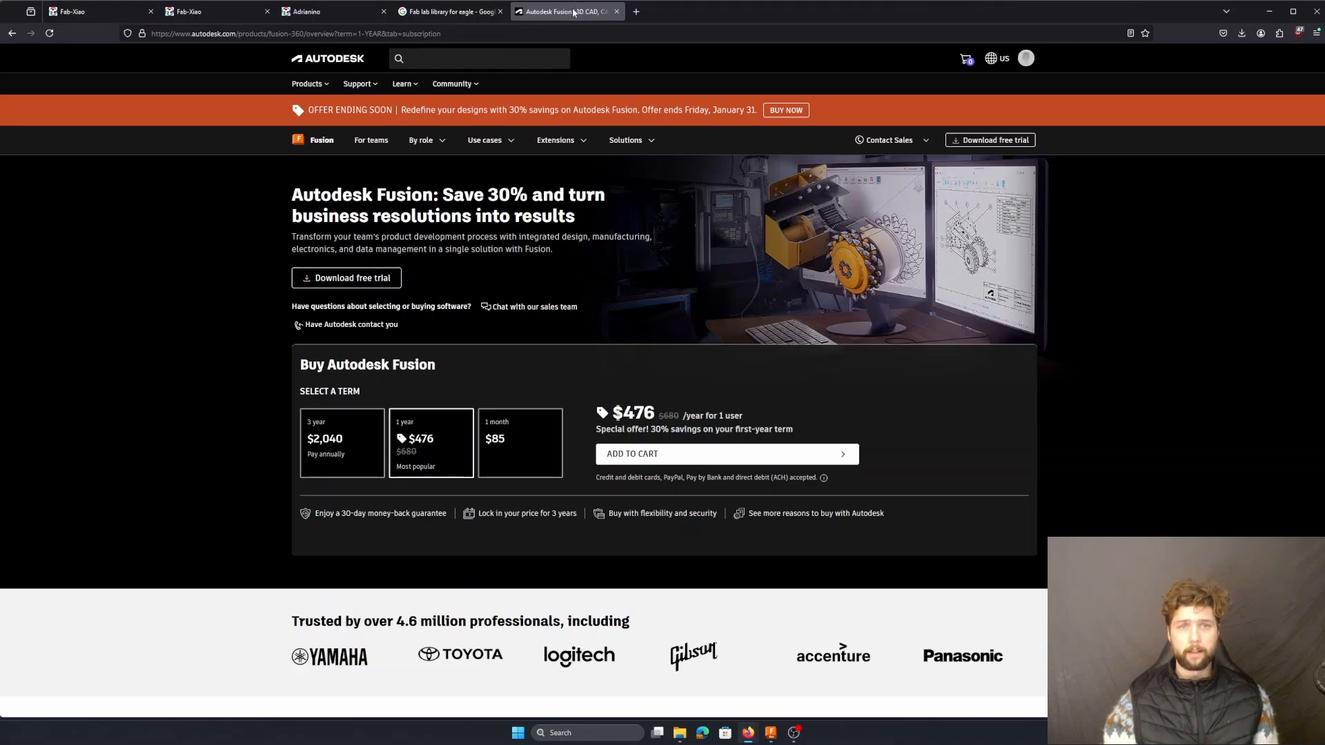
pyautogui.middleClick(573, 12)
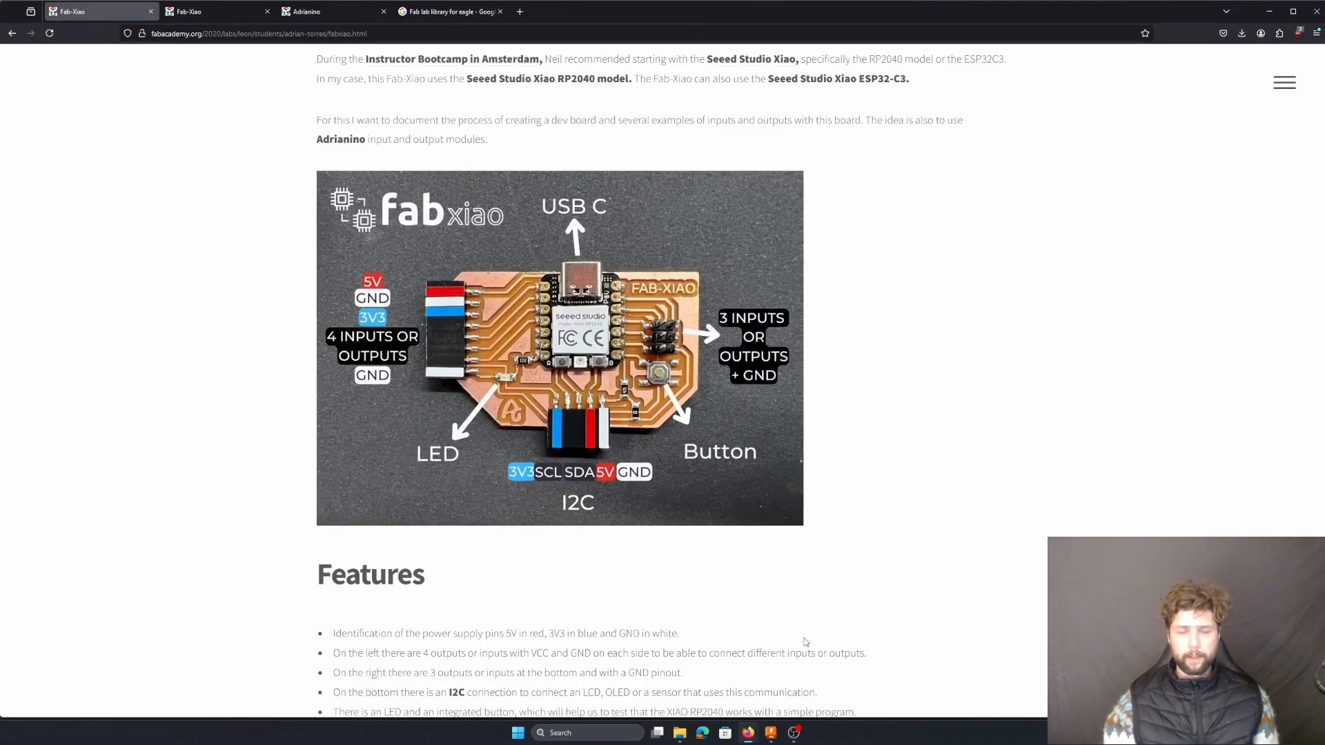
# - Switch to Autodesk Fusion, create a new electronics design with a blank schematic, and dismiss the example libraries notice
pyautogui.moveTo(773, 735)
pyautogui.click(779, 704)
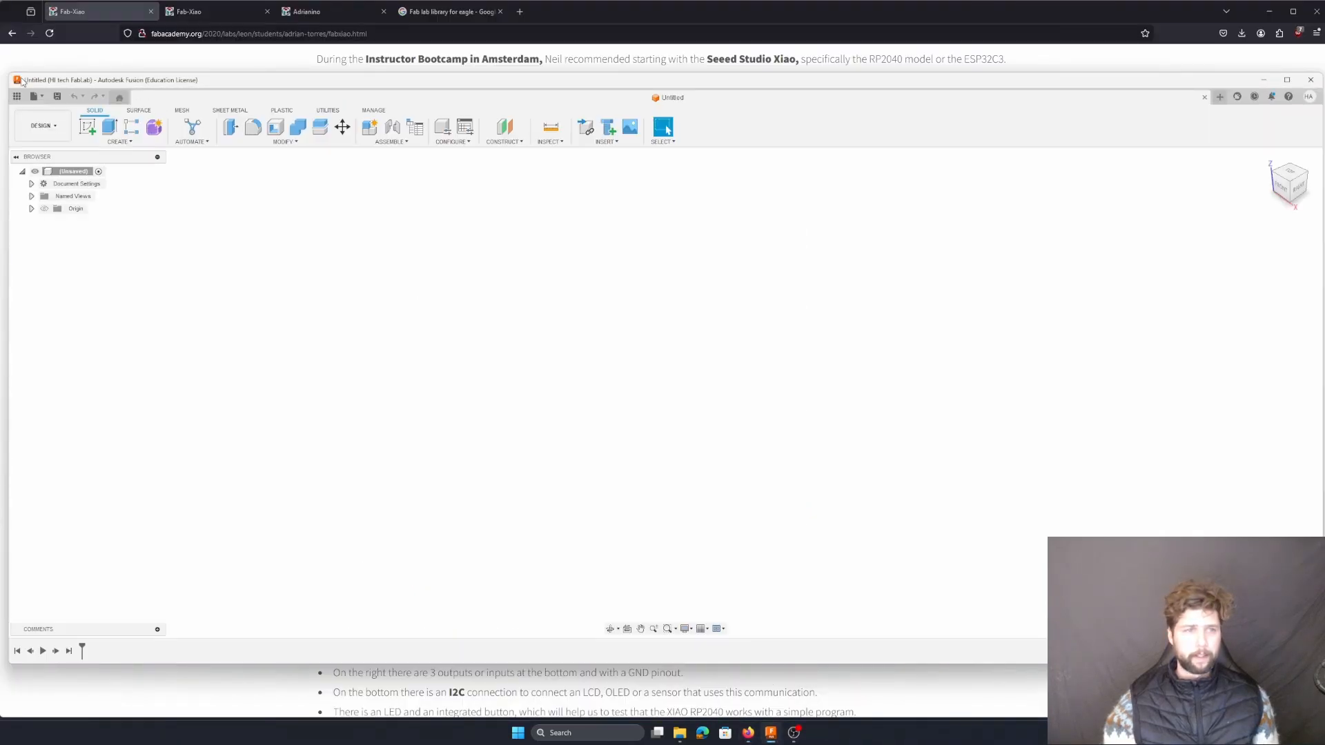
pyautogui.click(44, 97)
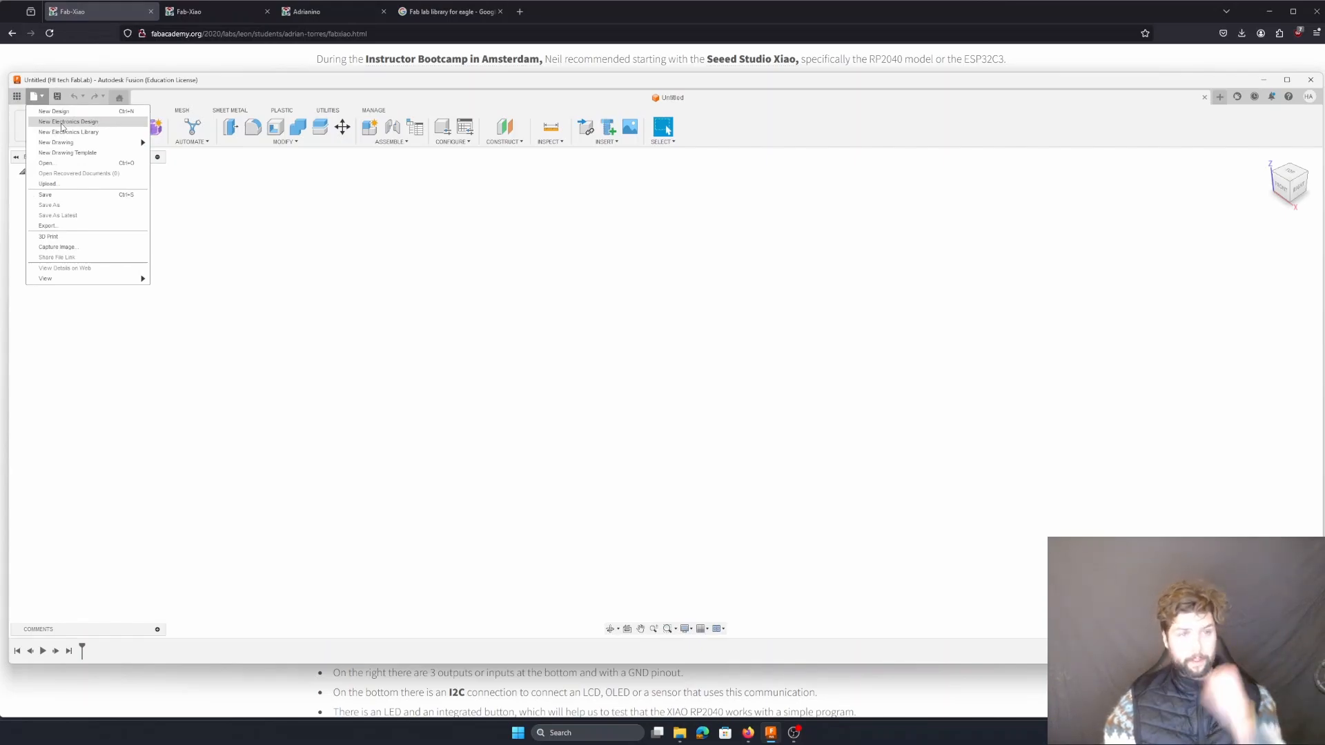
pyautogui.click(62, 124)
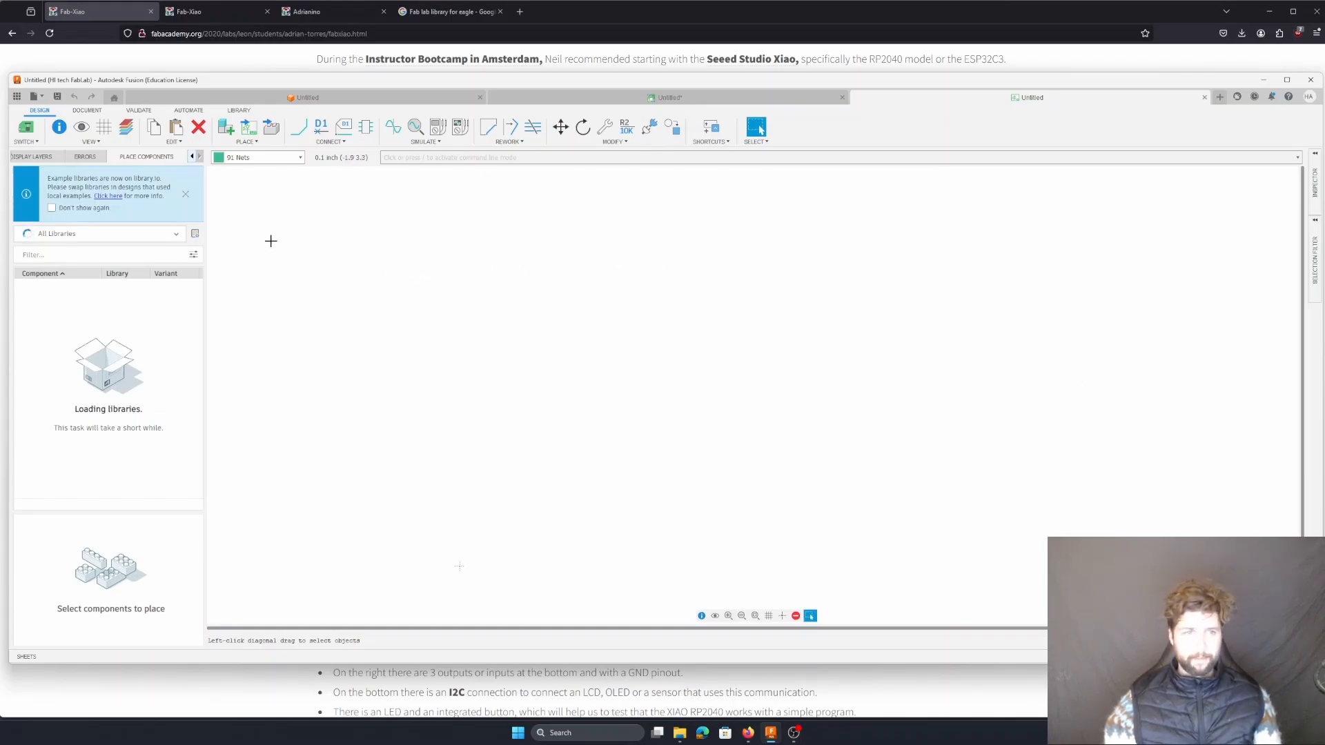
pyautogui.click(186, 196)
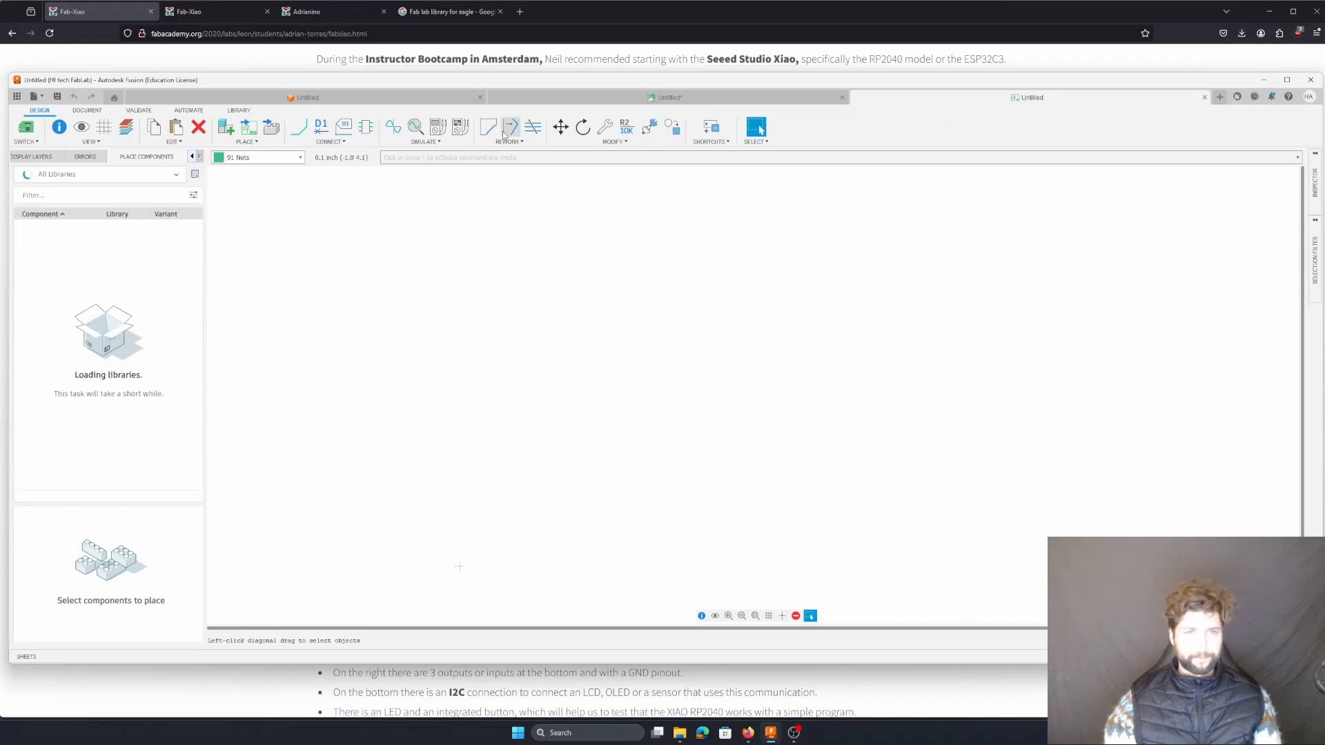
# - In Firefox, open the GitLab FabCloud electronics result for "Fab lab library for eagle" and go to its Eagle project
pyautogui.click(445, 14)
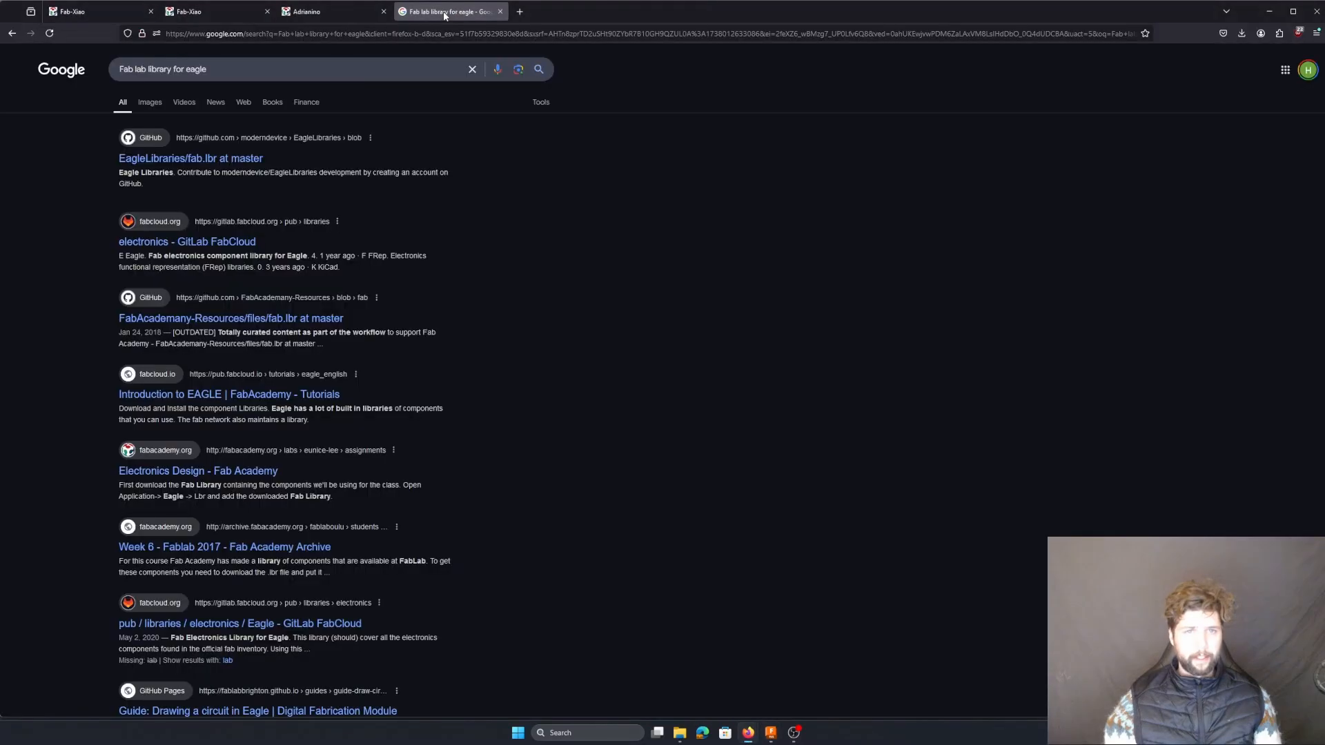
pyautogui.moveTo(235, 68); pyautogui.dragTo(91, 70)
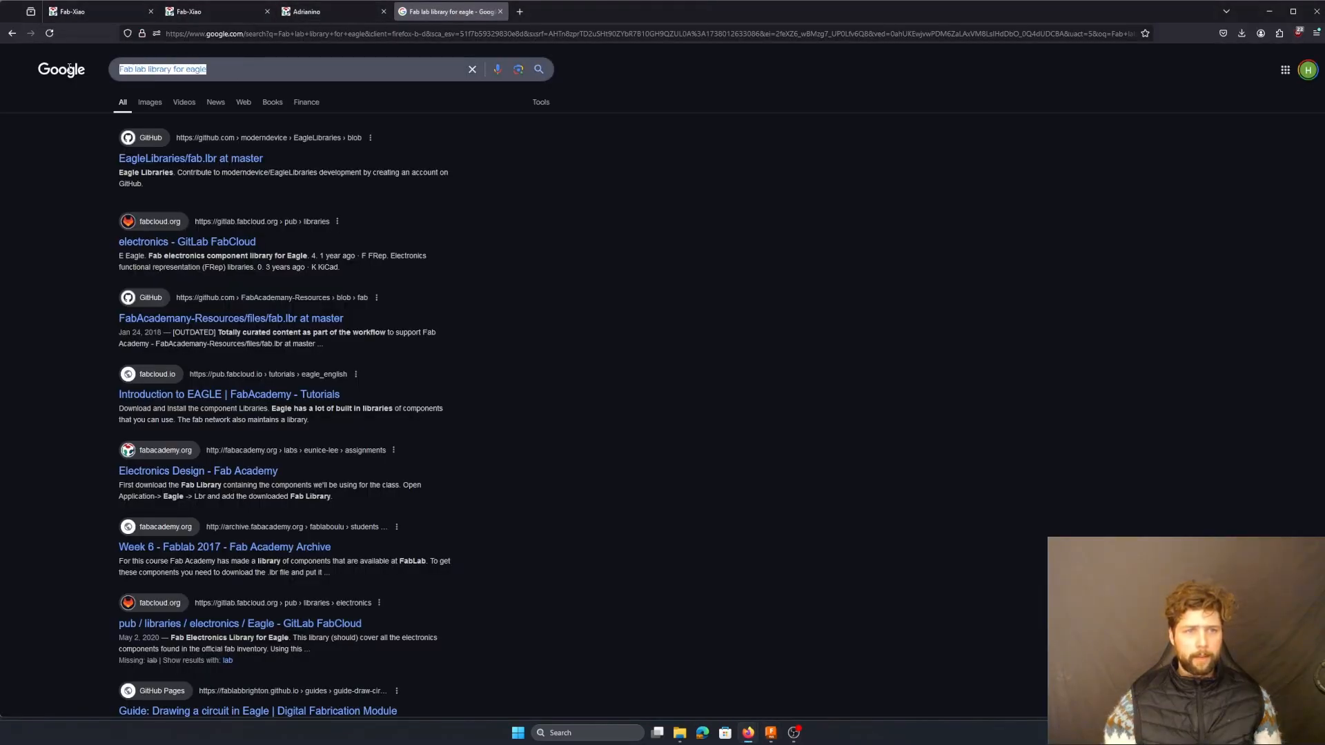
pyautogui.click(244, 69)
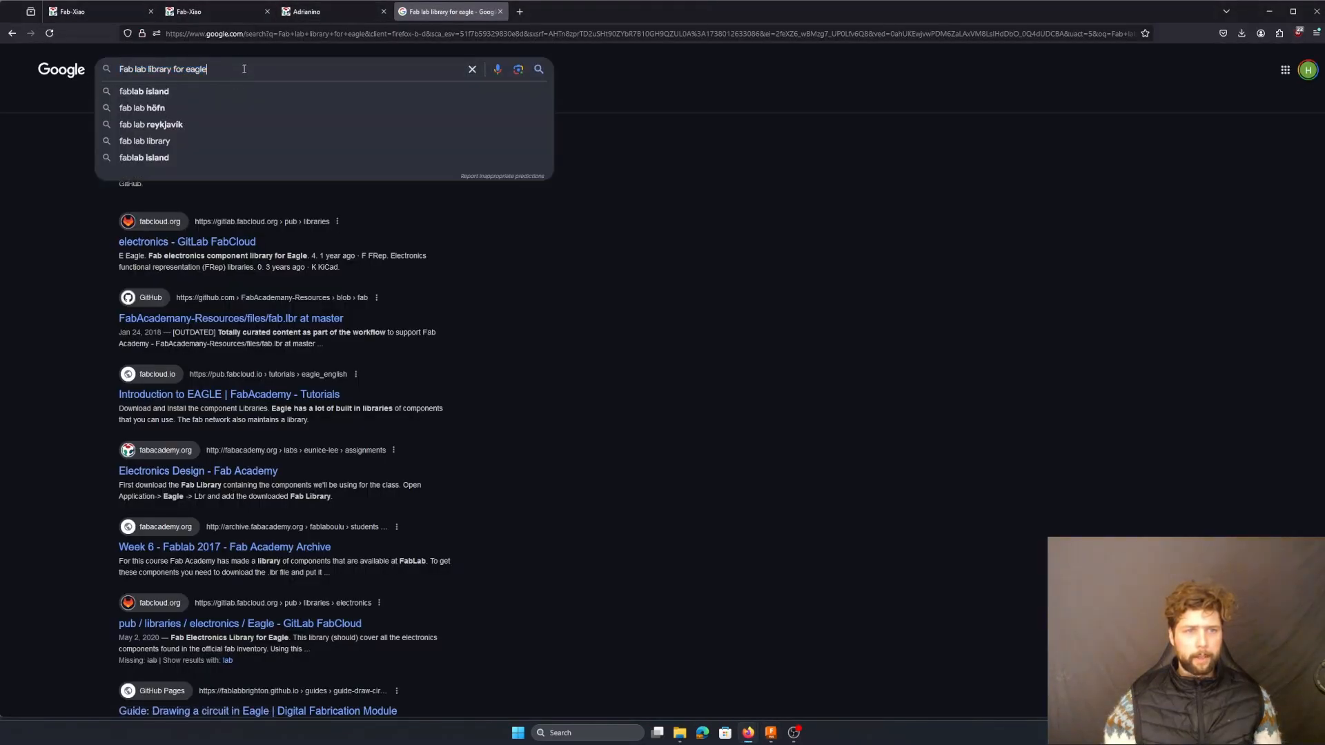
pyautogui.click(587, 293)
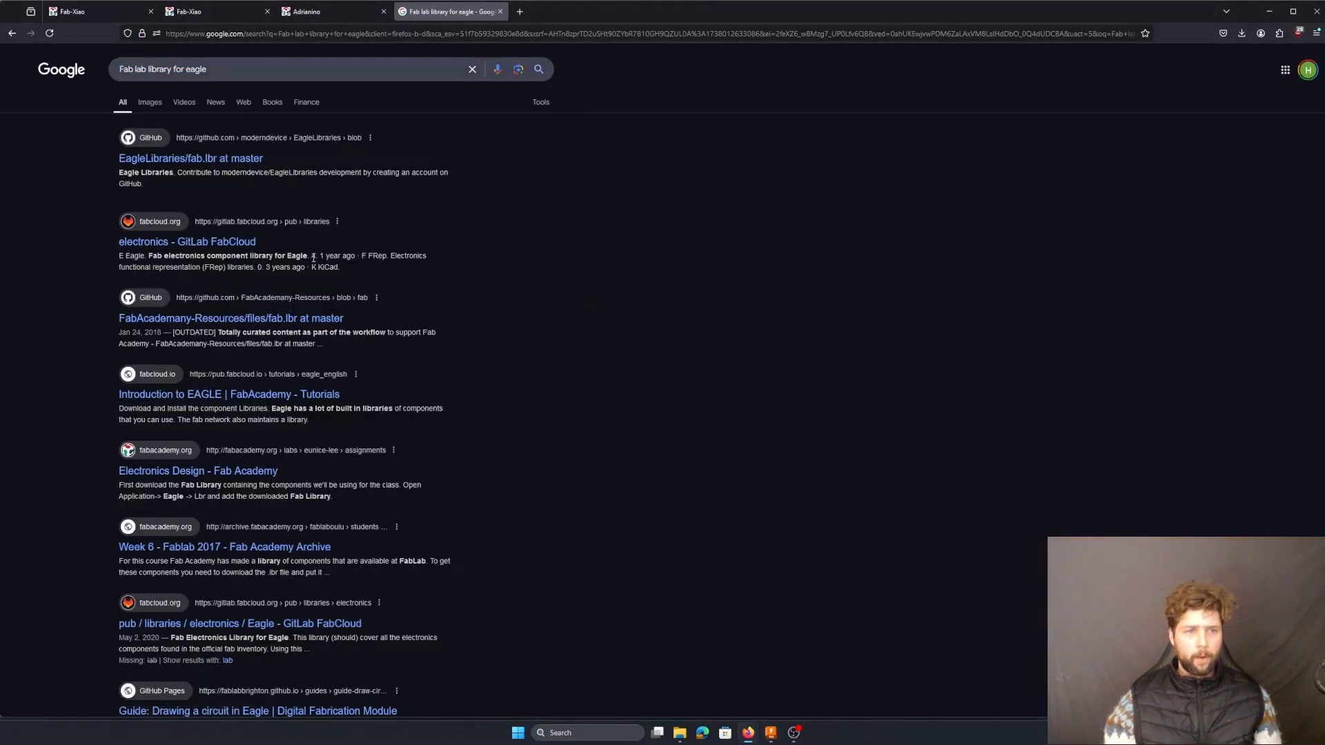
pyautogui.click(160, 244)
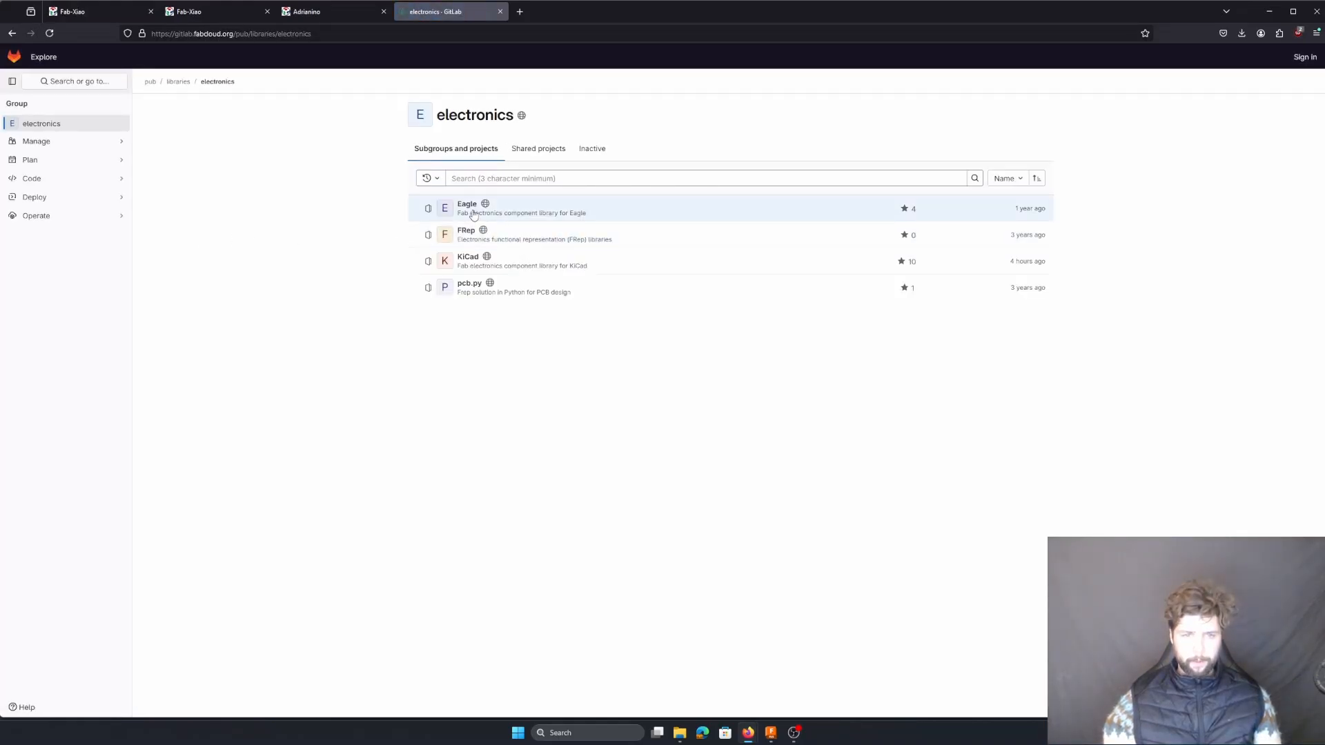
pyautogui.click(467, 205)
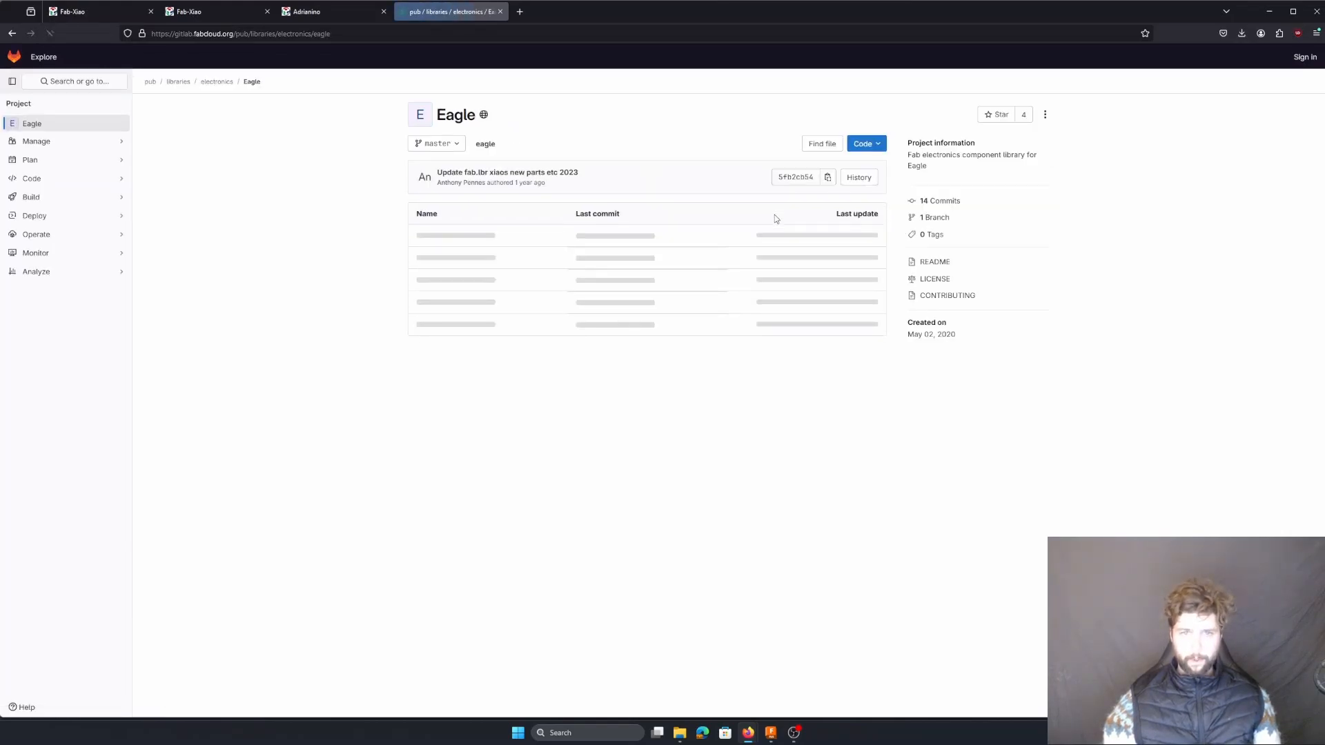
# - Download the Eagle project's source code as a zip and extract eagle-master.zip to the eagle-master folder in Downloads
pyautogui.click(883, 144)
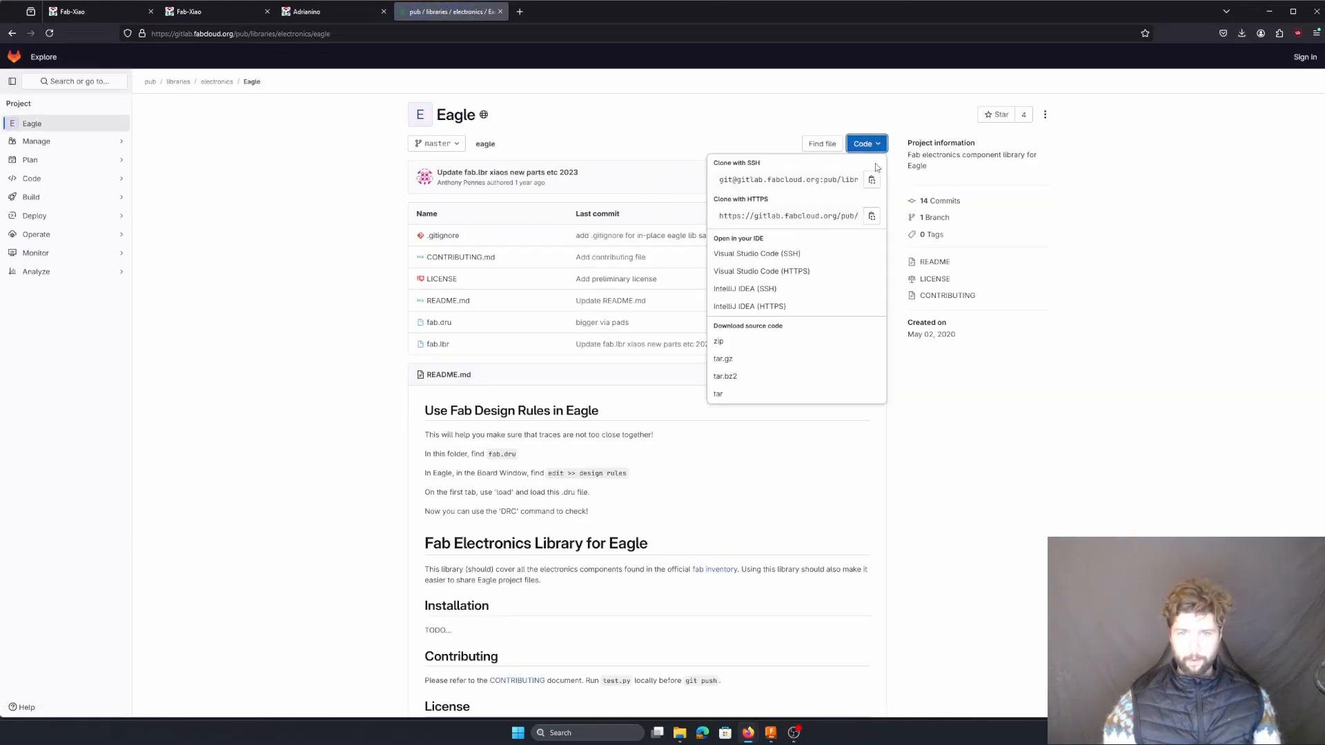
pyautogui.click(735, 350)
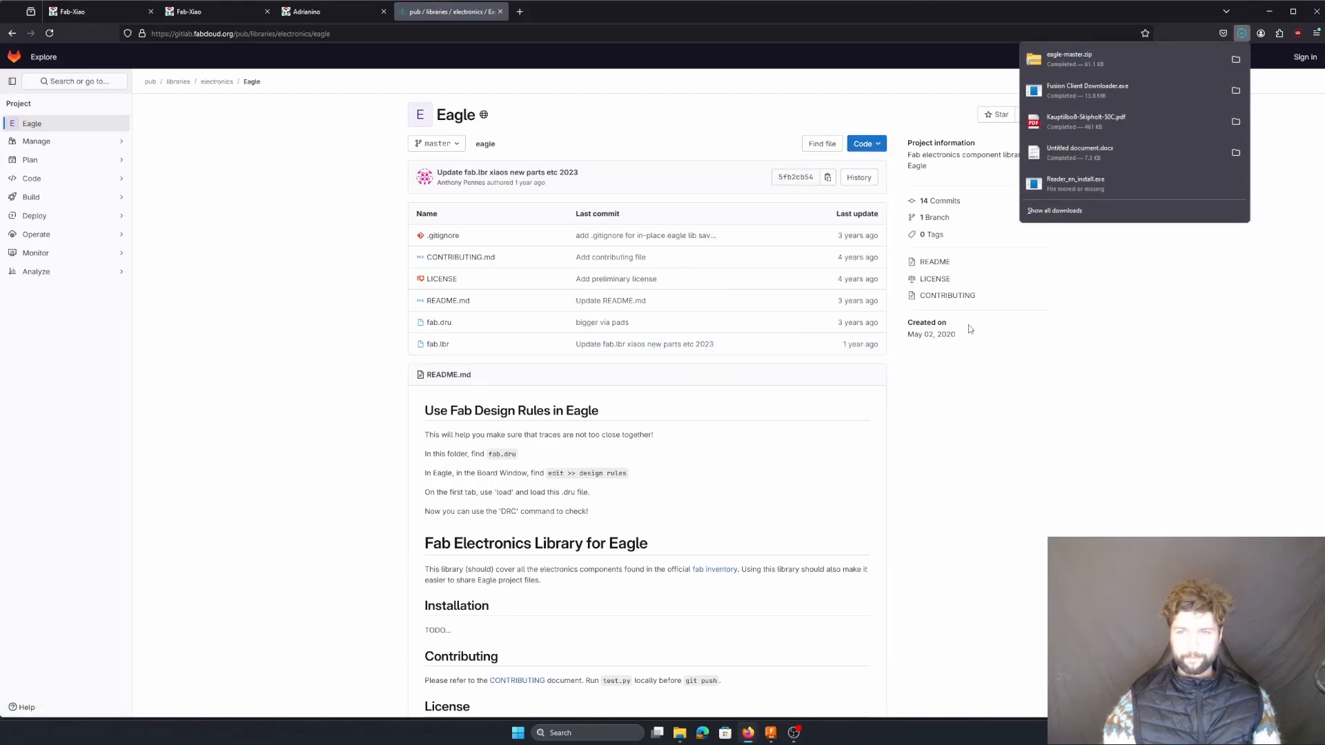
pyautogui.click(1235, 60)
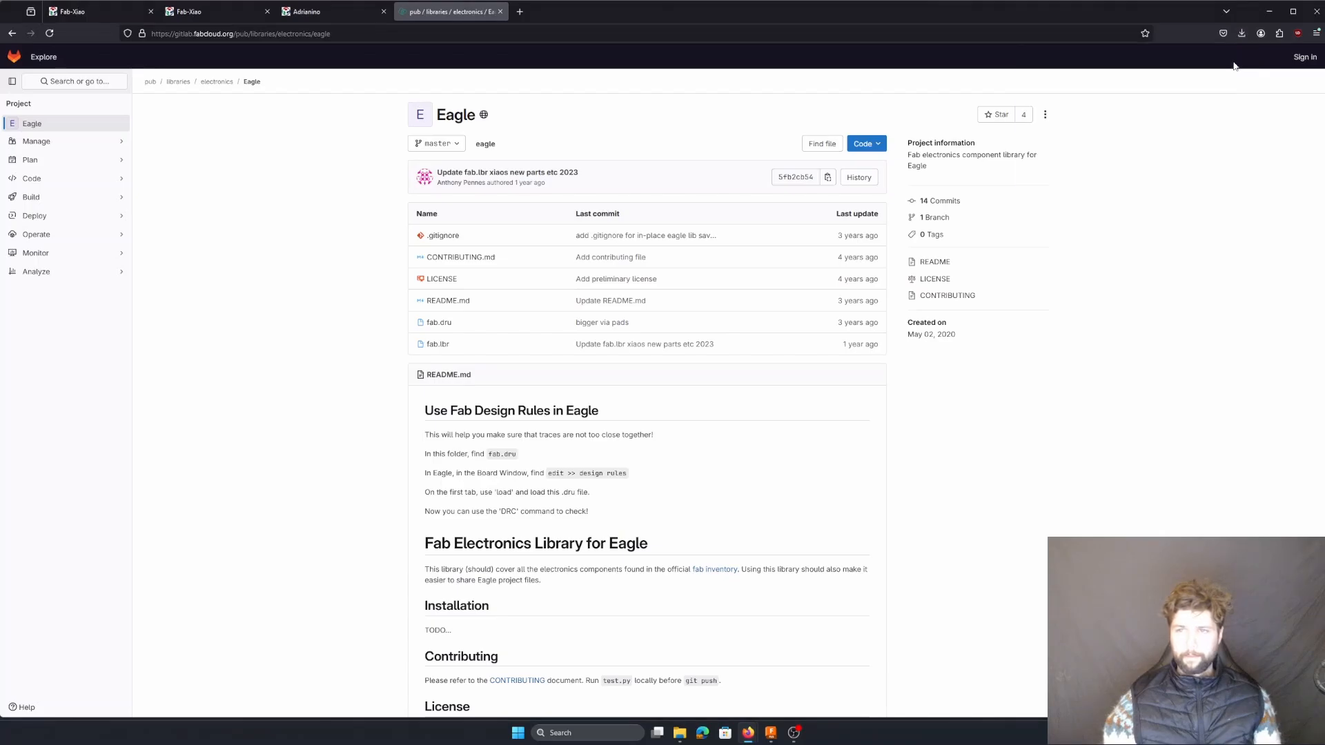
pyautogui.moveTo(893, 161); pyautogui.dragTo(0, 310)
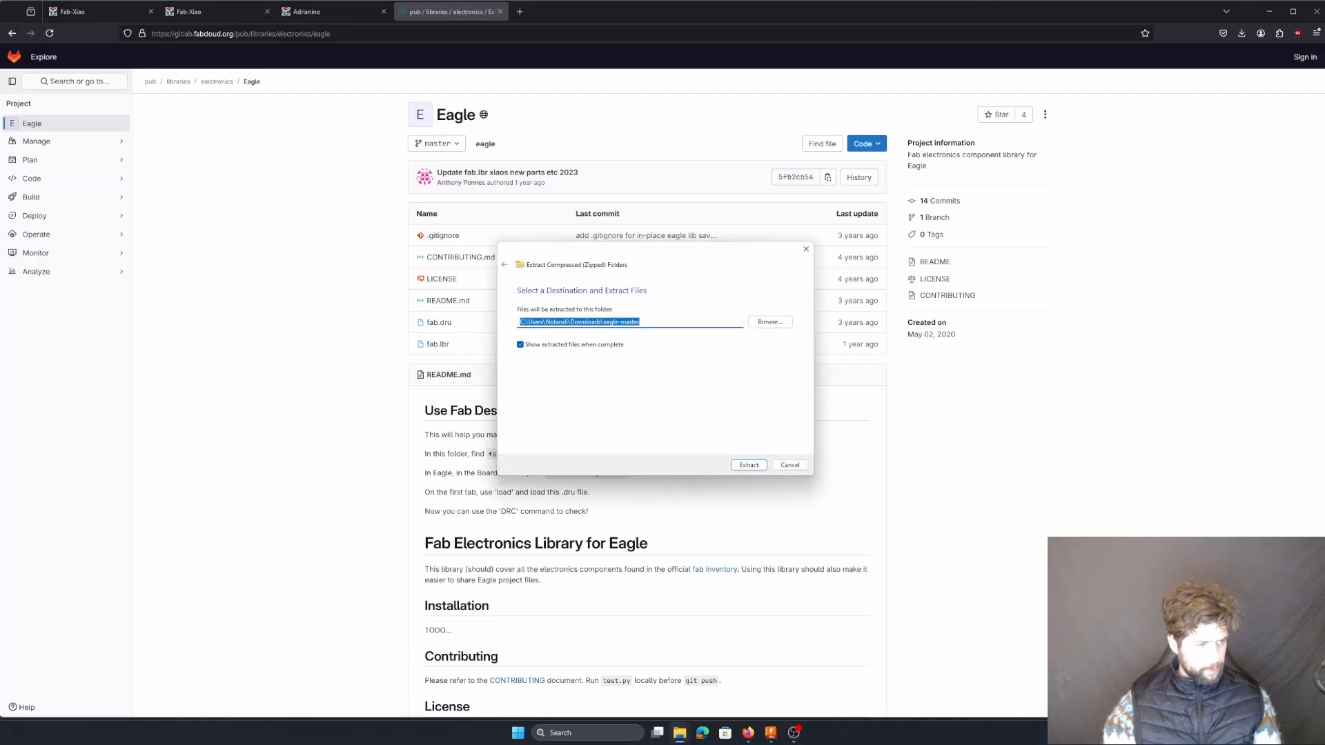
pyautogui.click(753, 467)
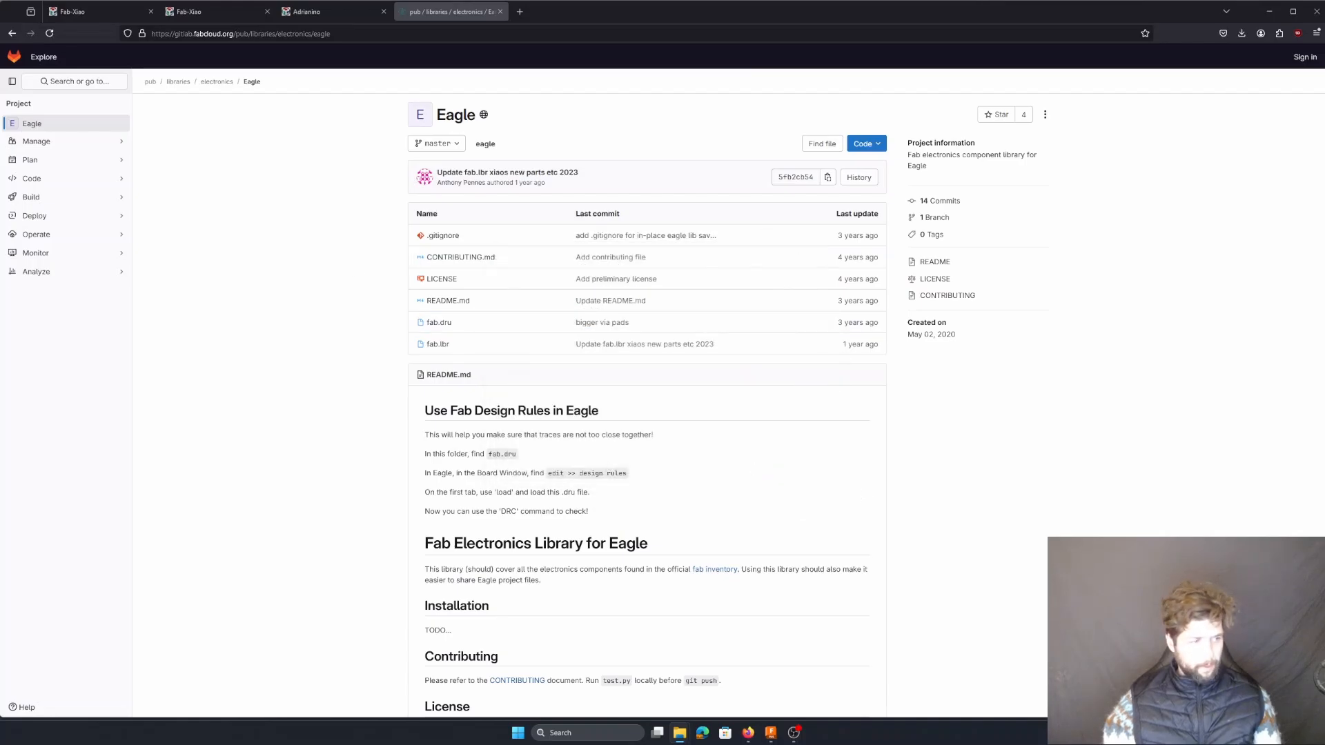
# - Open the inner eagle-master folder of the extracted files and select the fab.lbr library file
pyautogui.moveTo(0, 331); pyautogui.dragTo(679, 238)
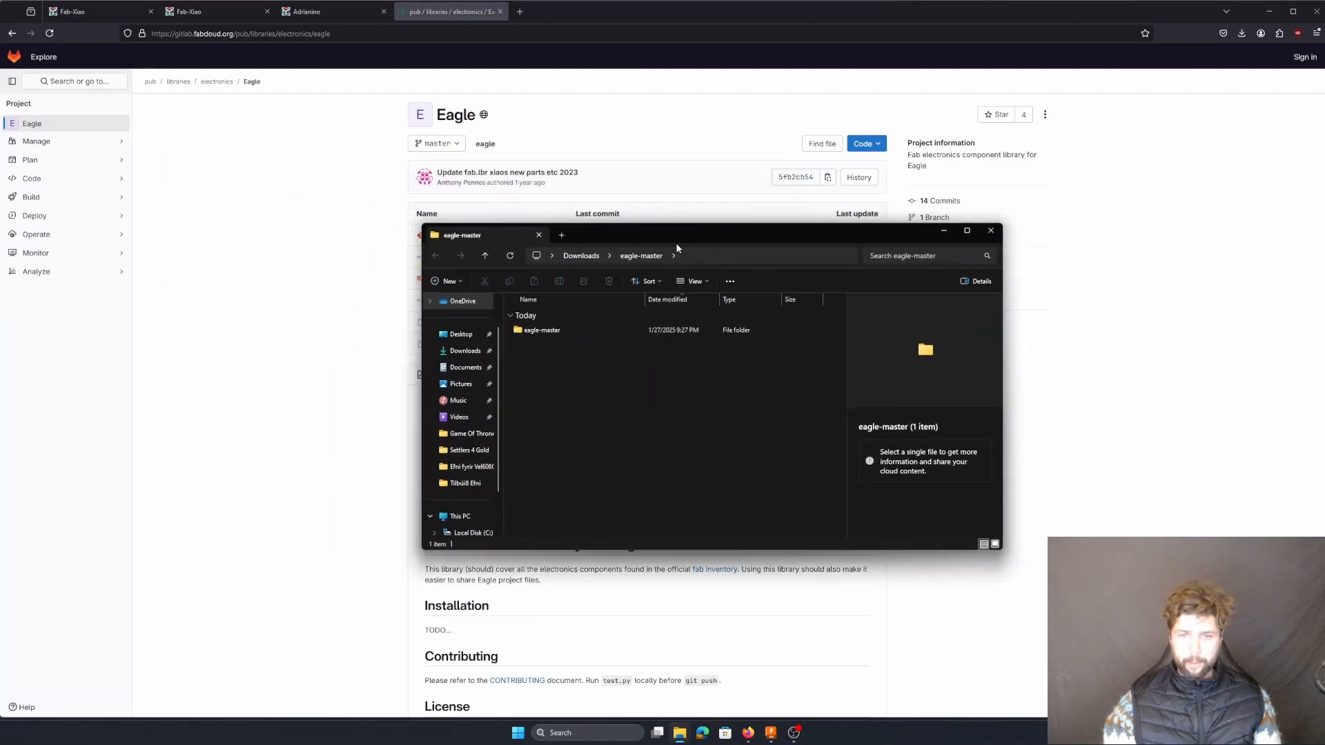
pyautogui.doubleClick(545, 331)
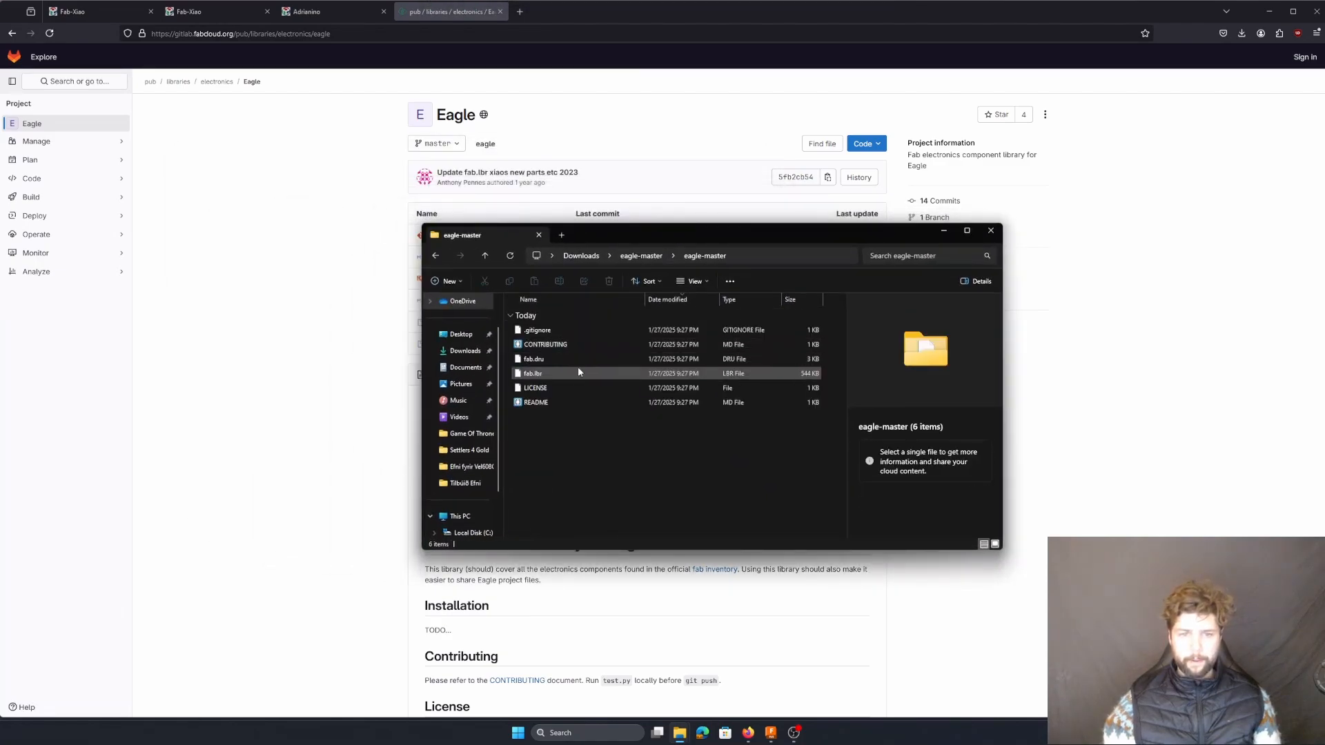
pyautogui.click(573, 374)
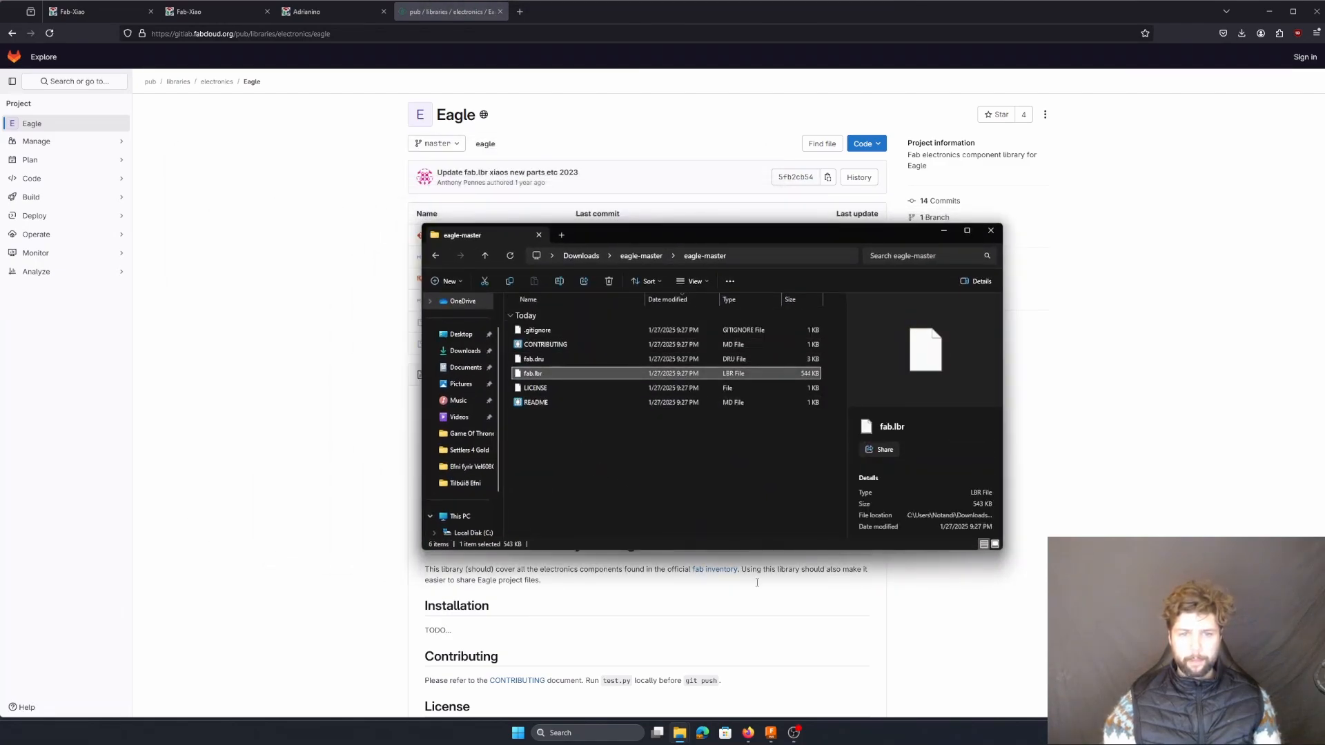
# - Return to Autodesk Fusion, open the Library Manager, and start importing a library from the local disk
pyautogui.moveTo(770, 732)
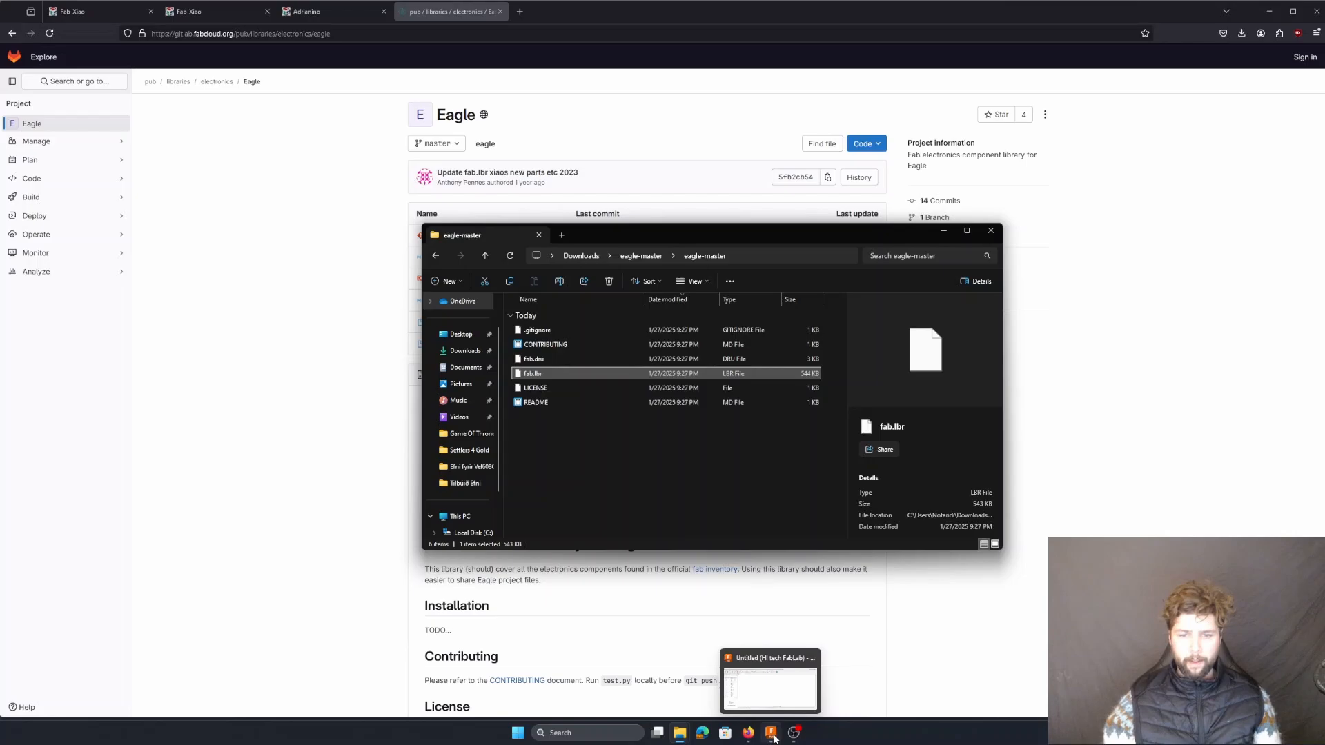
pyautogui.click(787, 686)
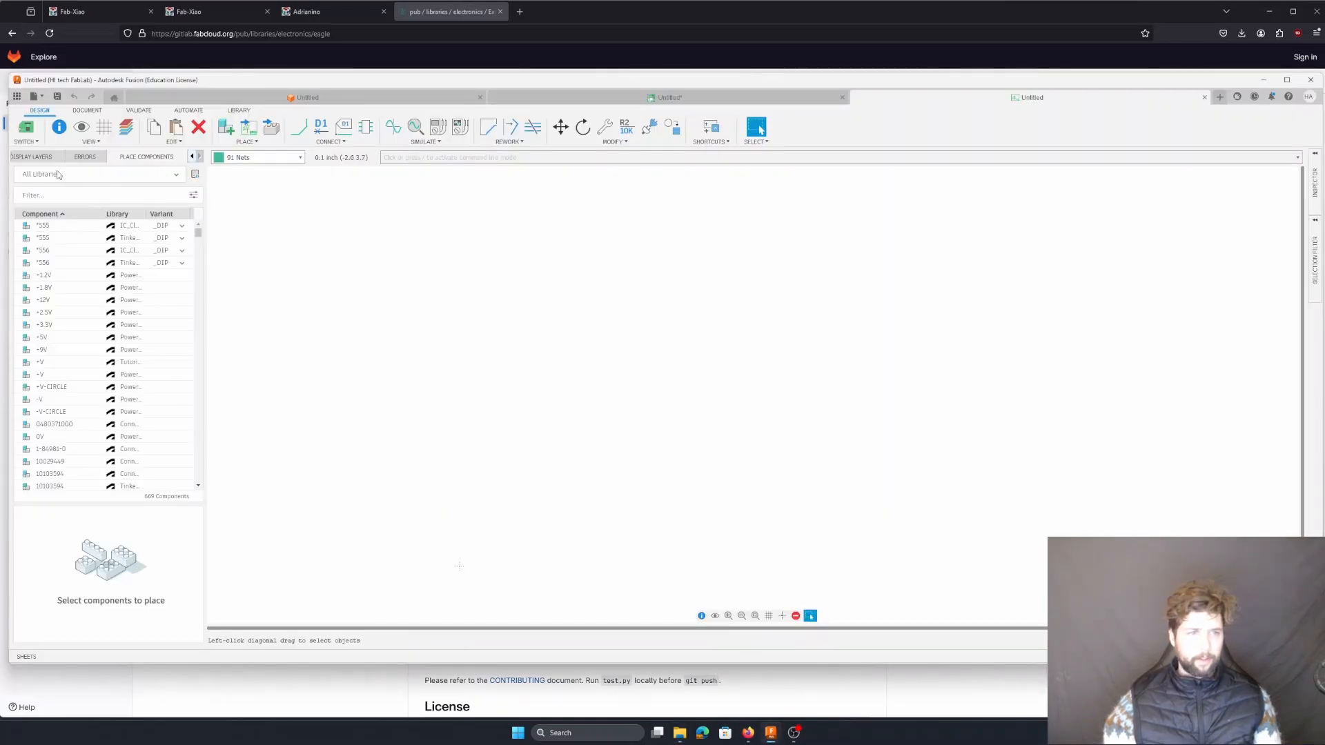
pyautogui.click(195, 175)
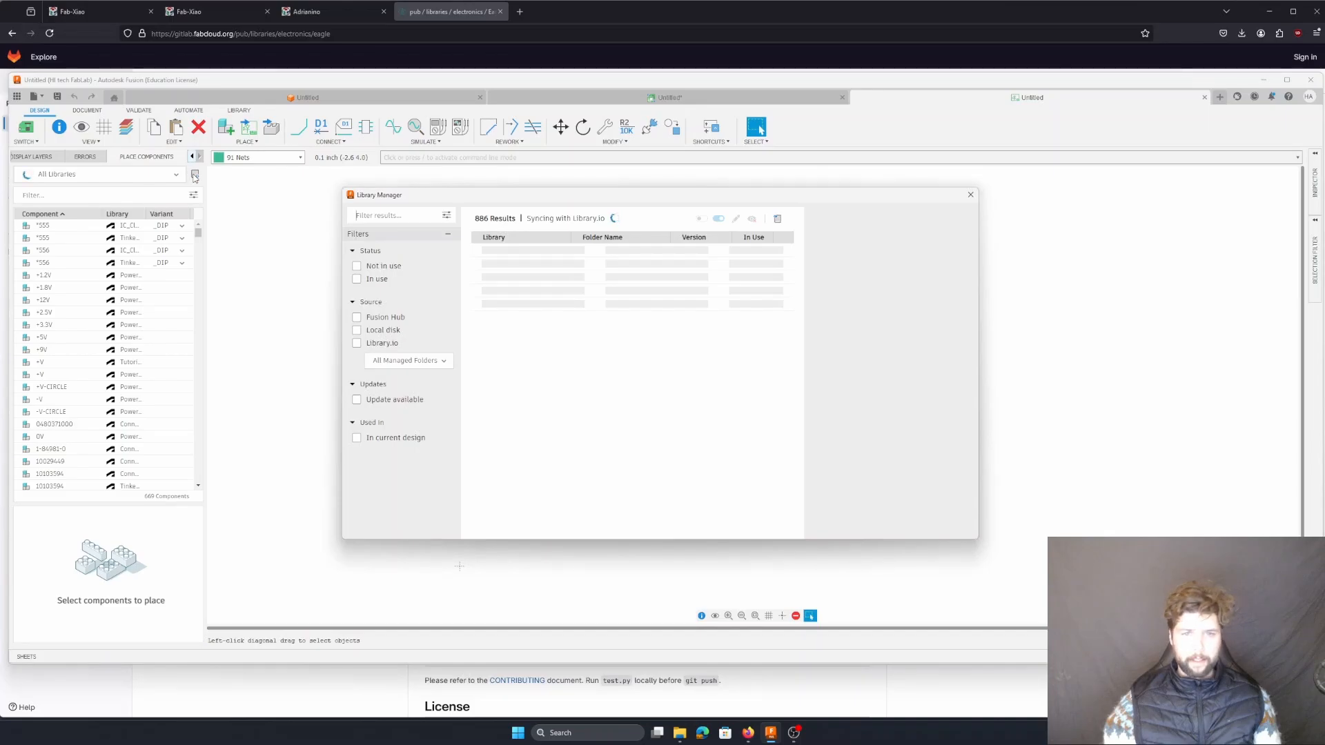
pyautogui.click(777, 219)
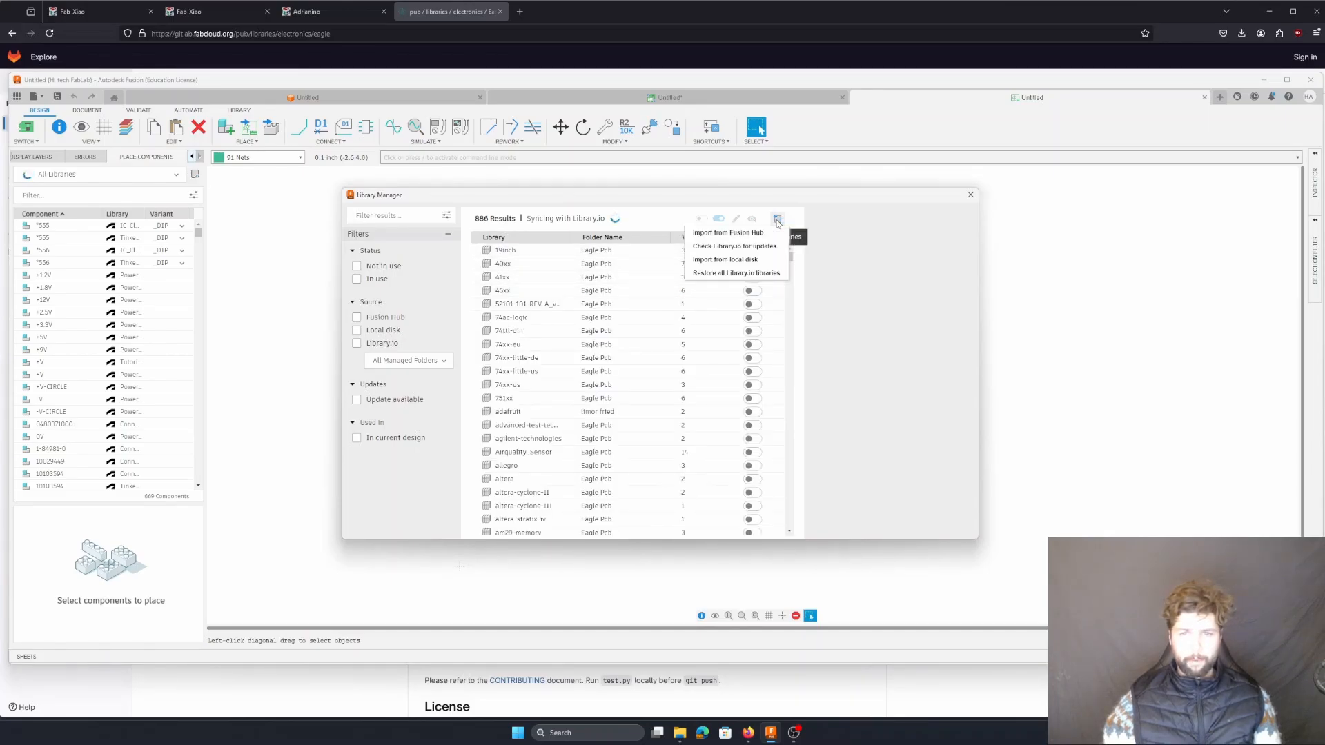
pyautogui.click(769, 262)
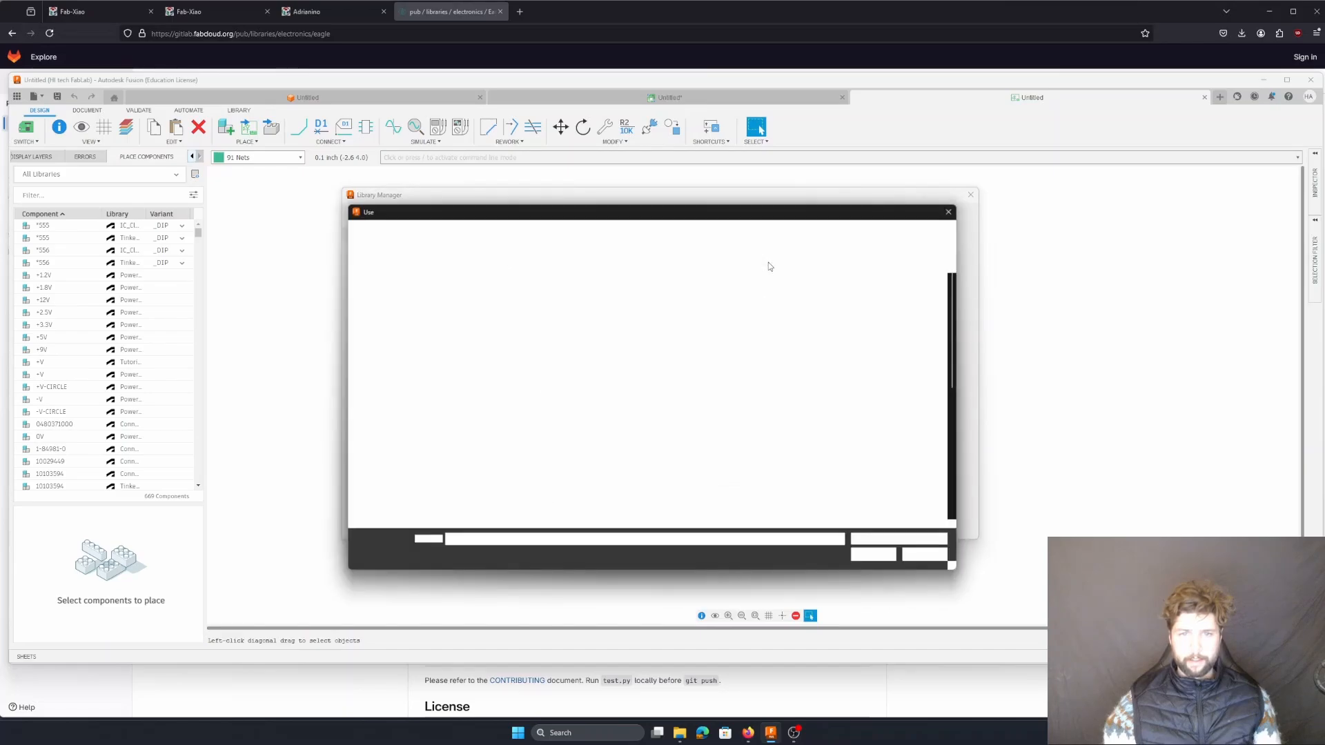
# - Copy the path of the inner eagle-master folder in File Explorer for use in the library import dialog
pyautogui.moveTo(673, 212); pyautogui.dragTo(402, 217)
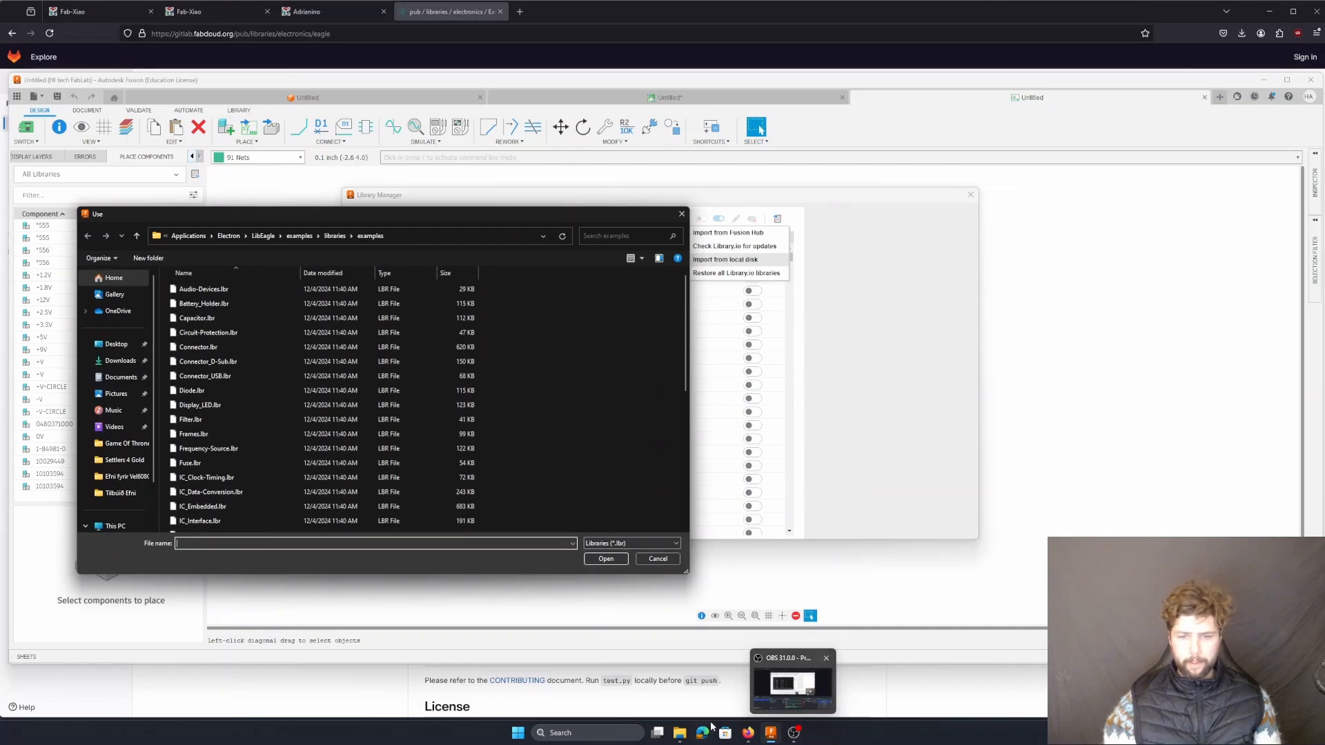
pyautogui.moveTo(675, 735)
pyautogui.click(763, 683)
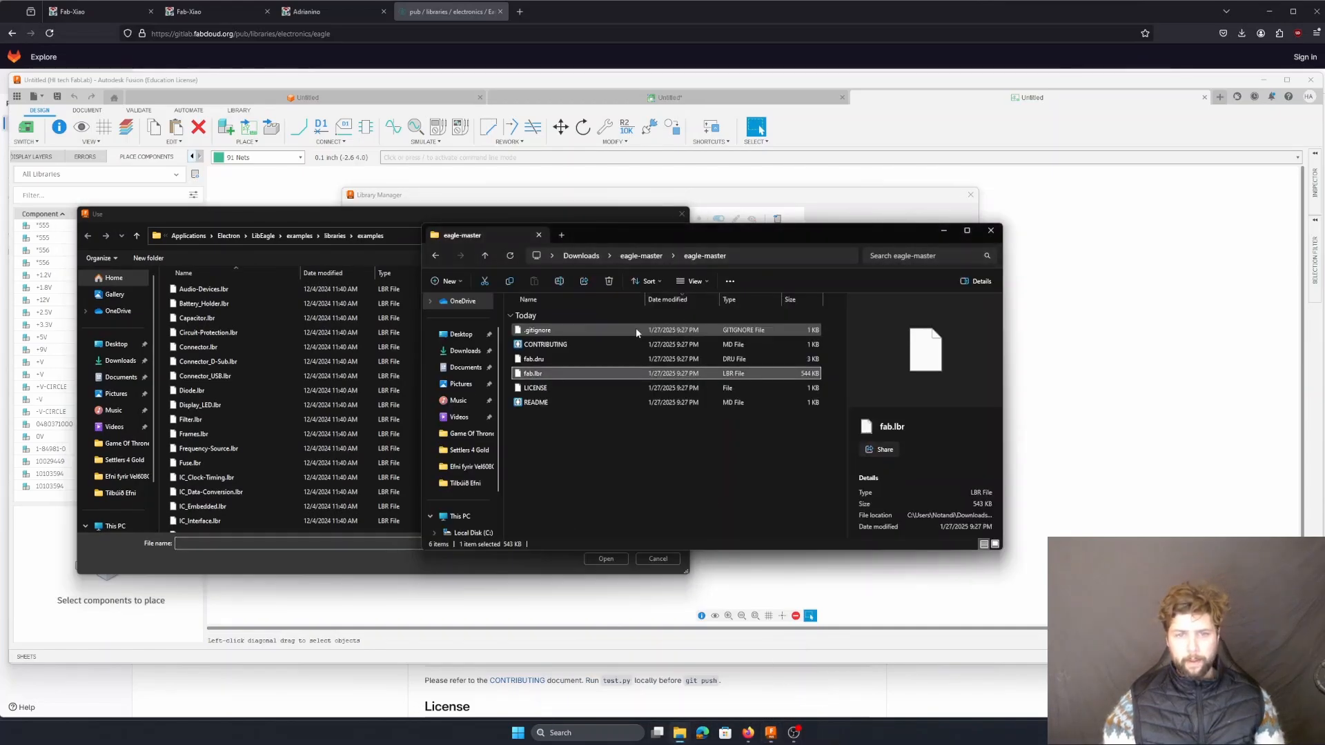
pyautogui.click(758, 255)
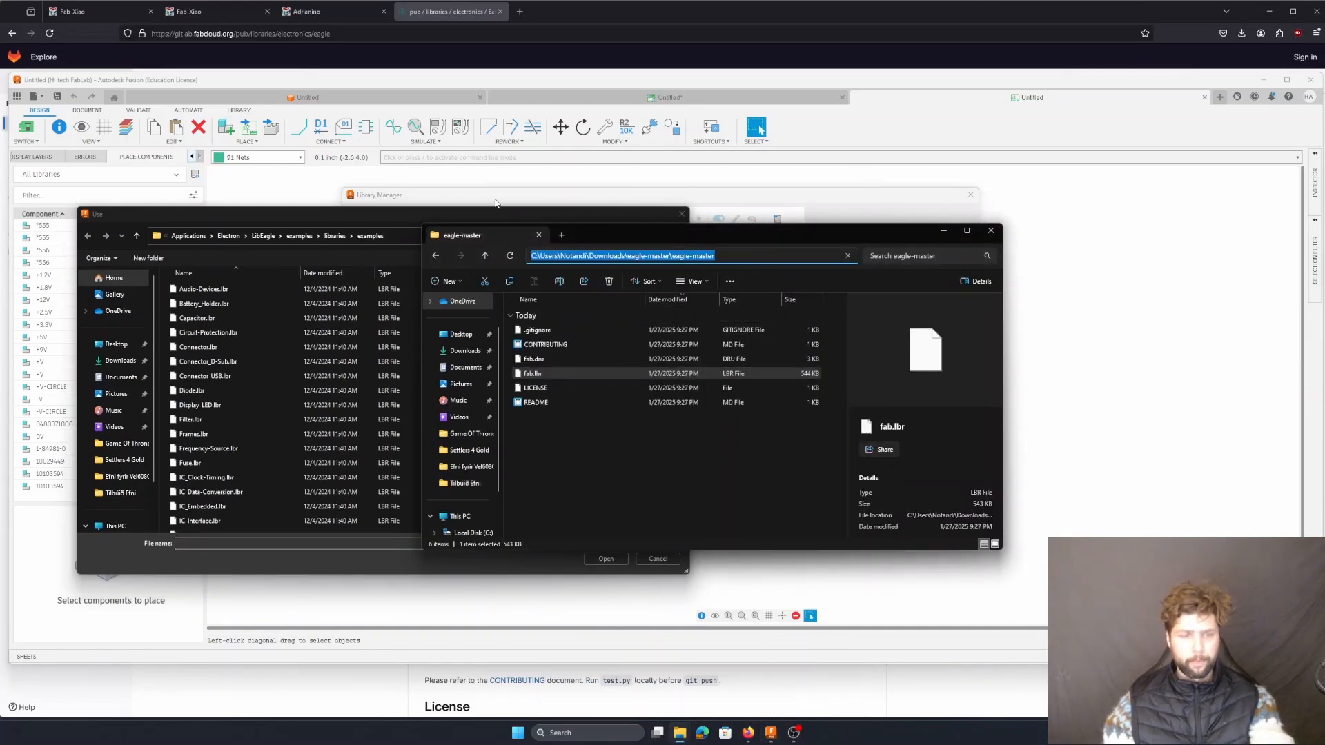
pyautogui.hotkey('ctrl', 'c')
# - Go to the copied eagle-master path in the import dialog and import the fab.lbr library
pyautogui.click(372, 239)
pyautogui.hotkey('ctrl', 'v')
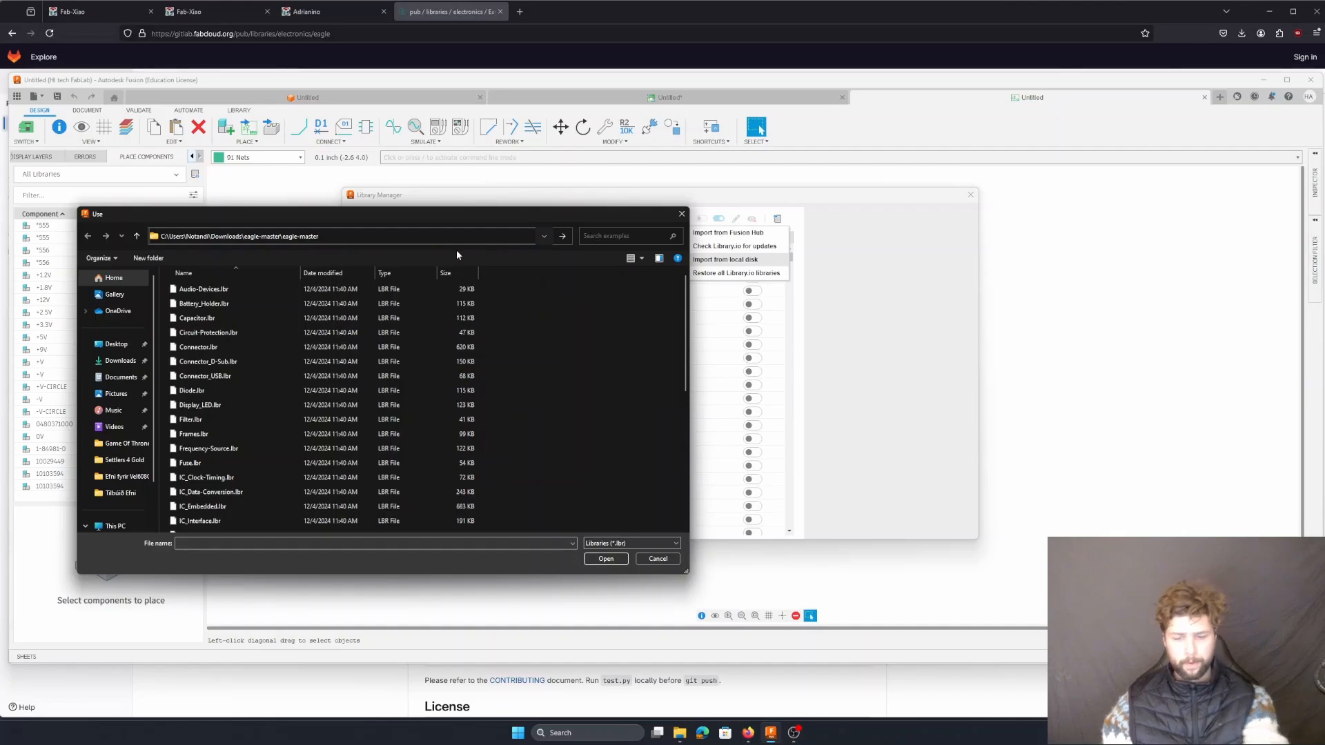
pyautogui.press('Return')
pyautogui.doubleClick(198, 302)
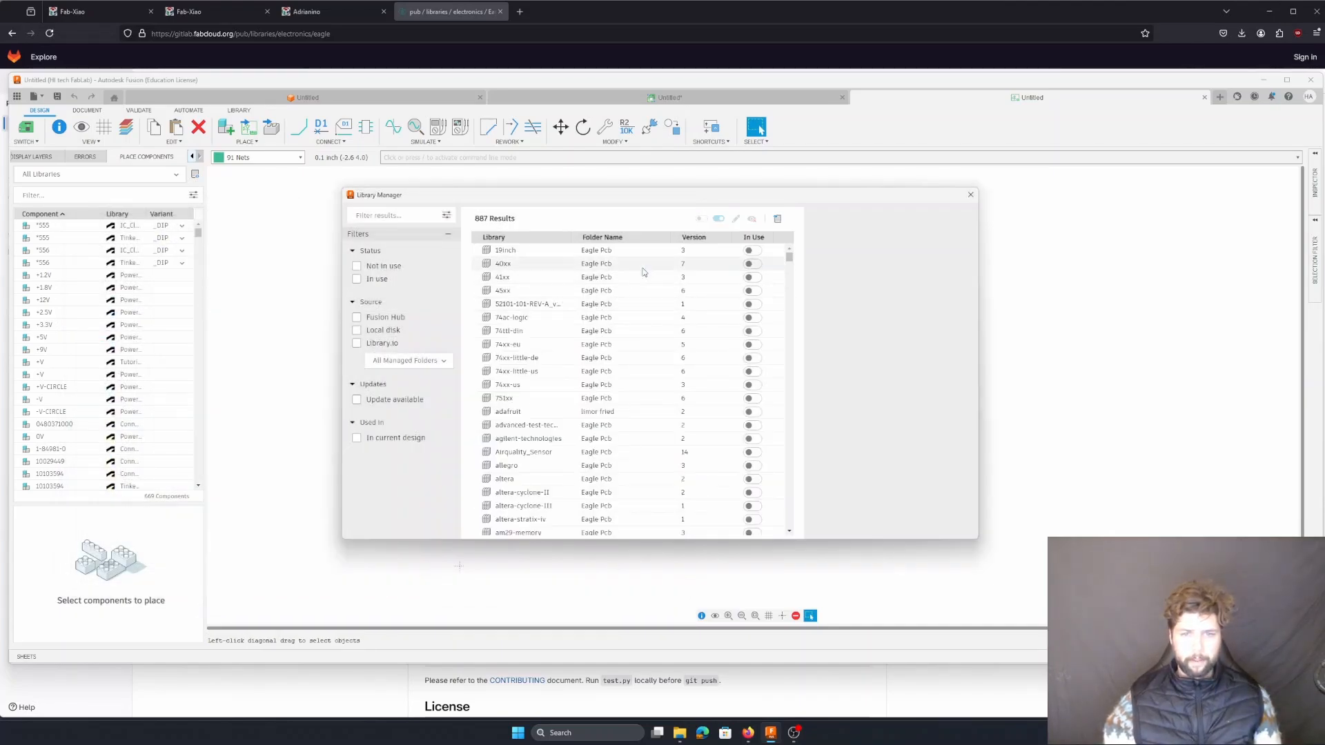
# - Check the In Use status of the fab library in the Library Manager, and close the manager
pyautogui.moveTo(792, 261); pyautogui.dragTo(792, 319)
pyautogui.scroll(5, 596, 318)
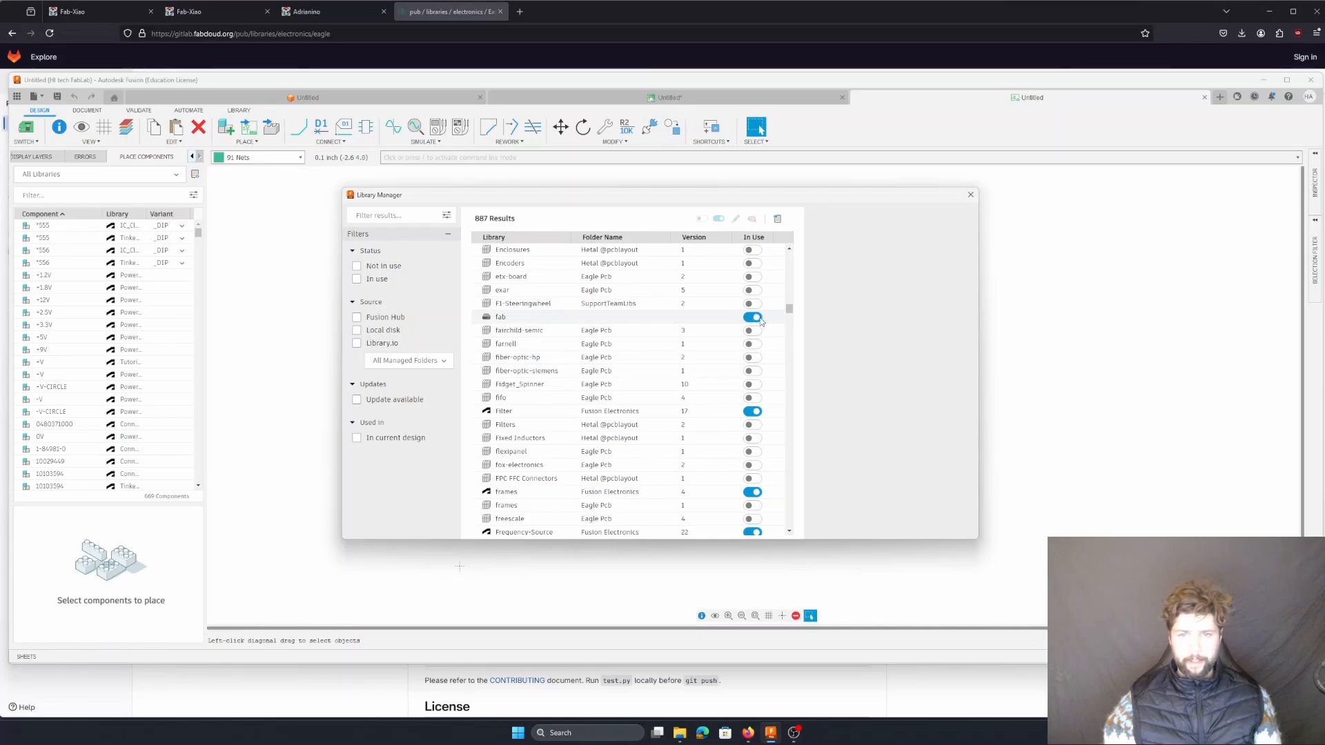
pyautogui.click(971, 196)
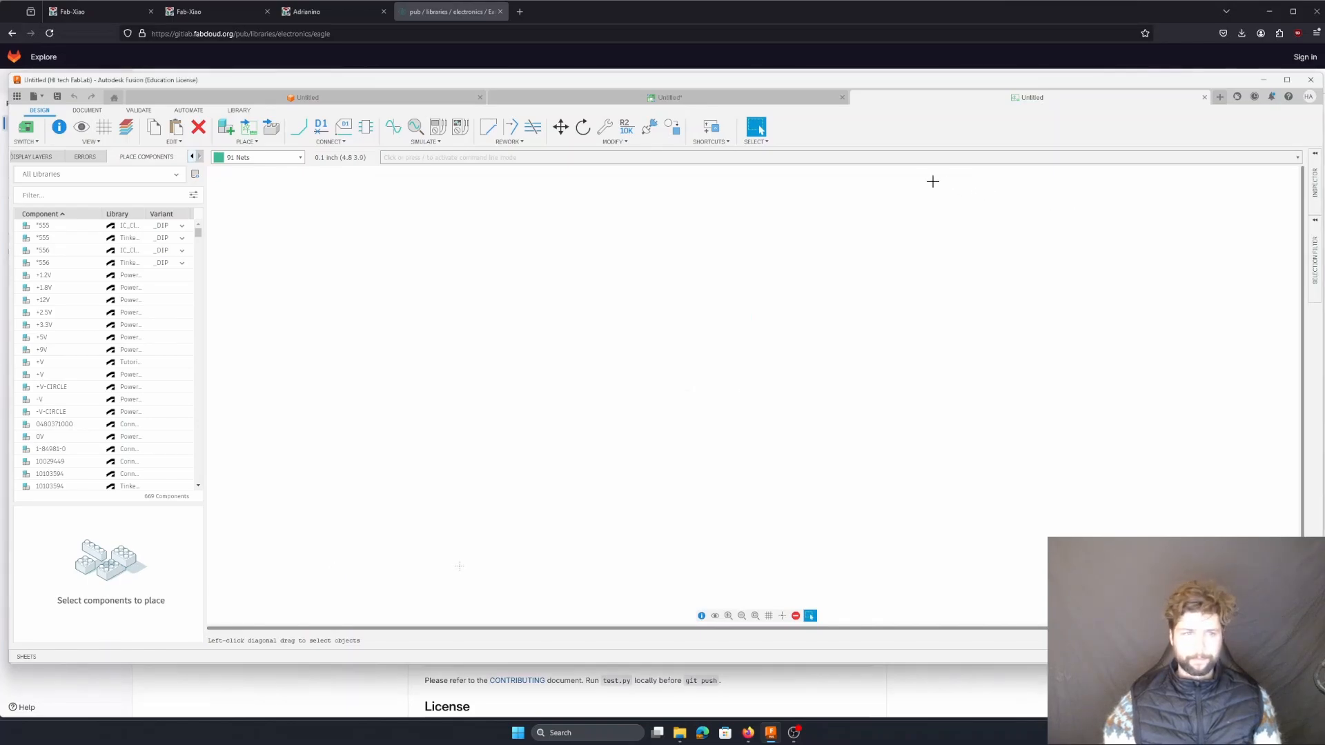
# - Limit the list of placeable components to the fab library
pyautogui.click(82, 176)
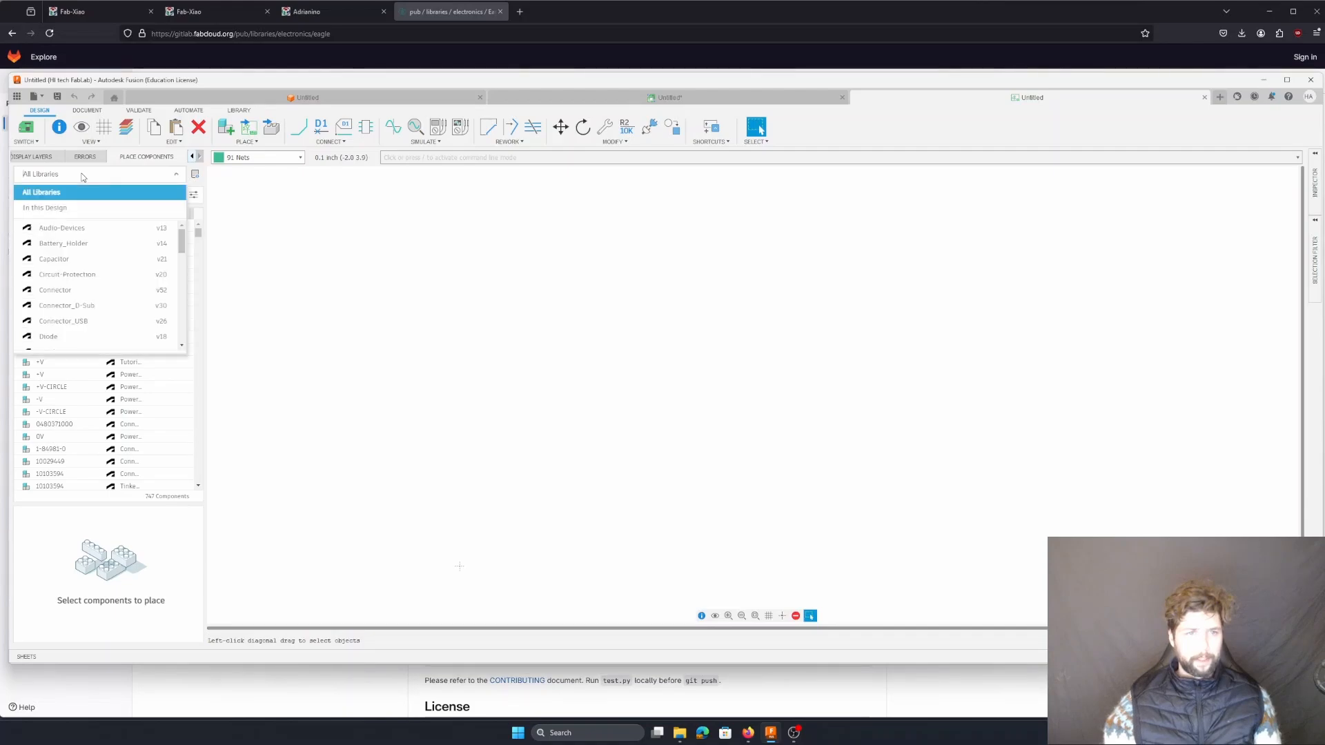
pyautogui.scroll(-5, 107, 263)
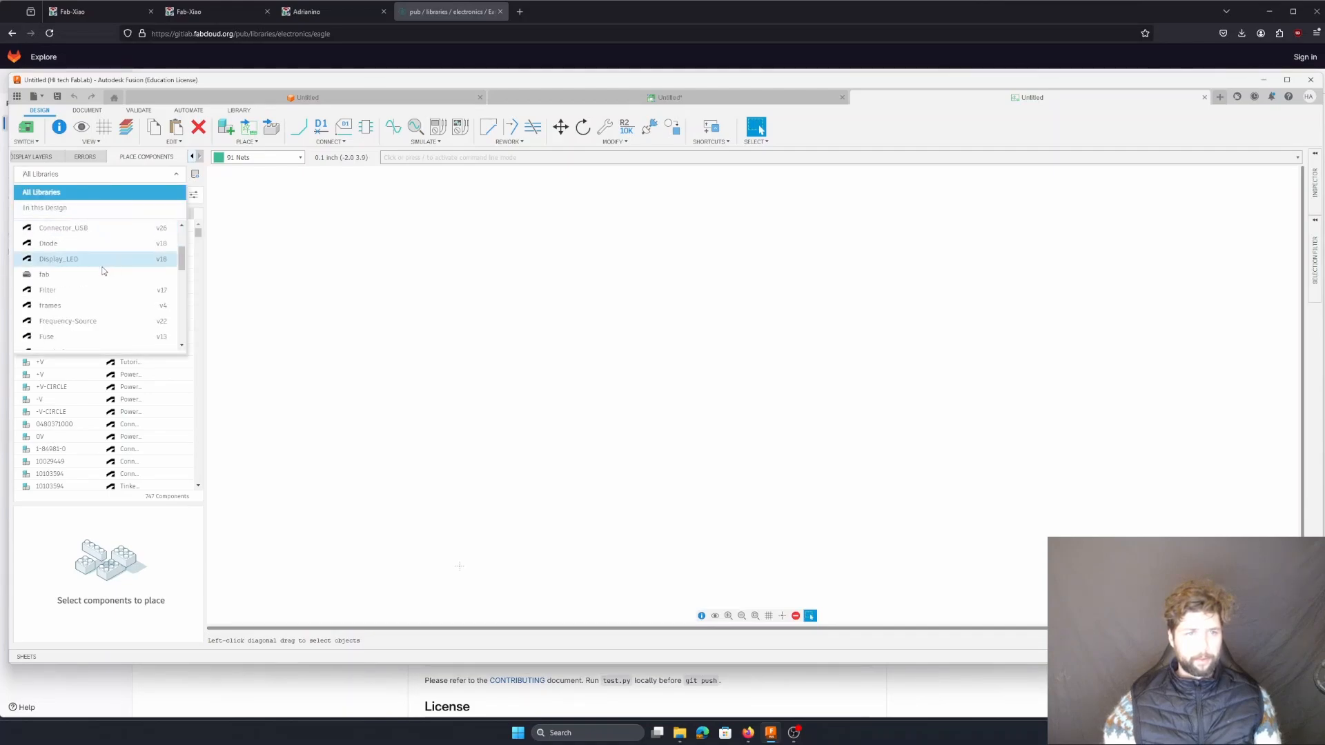
pyautogui.click(113, 275)
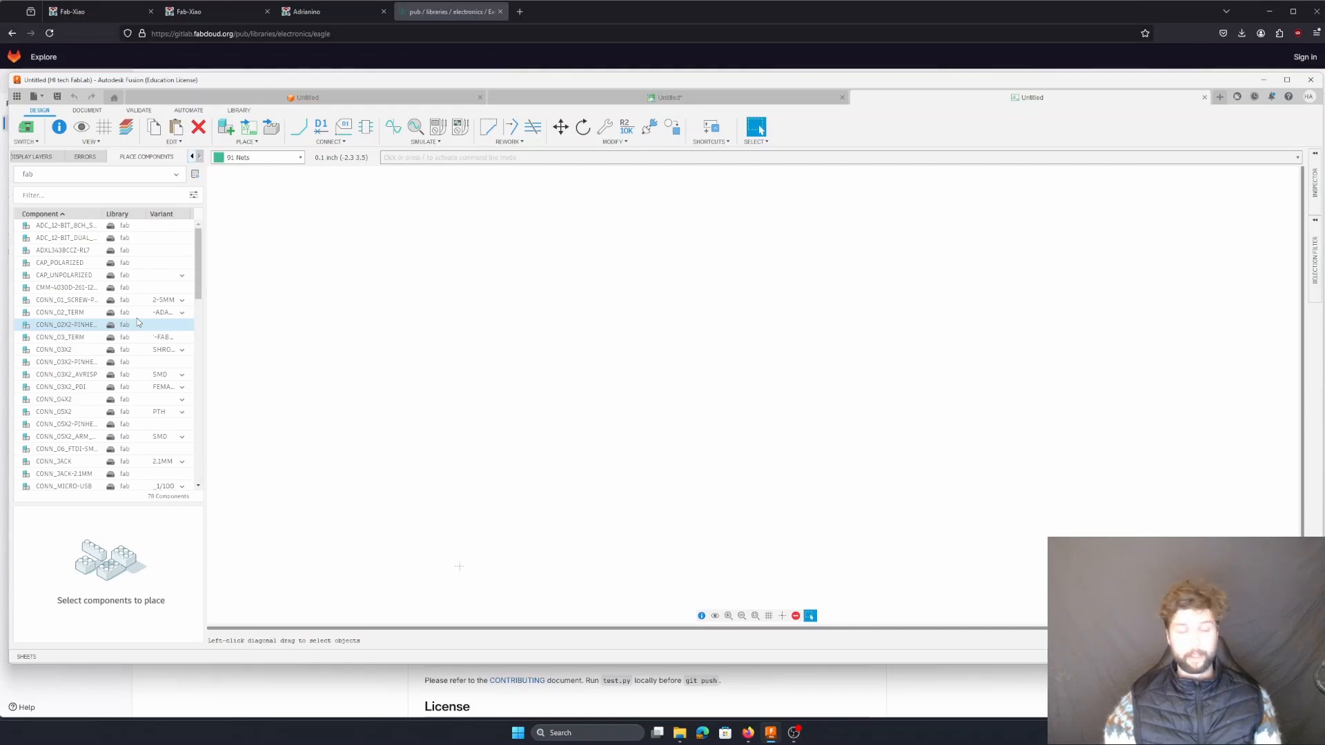
# - Find the XIAO_ESP32_C3 component in the fab library and choose its XIAO_ESP32_C3_TAPED variant
pyautogui.scroll(-5, 137, 317)
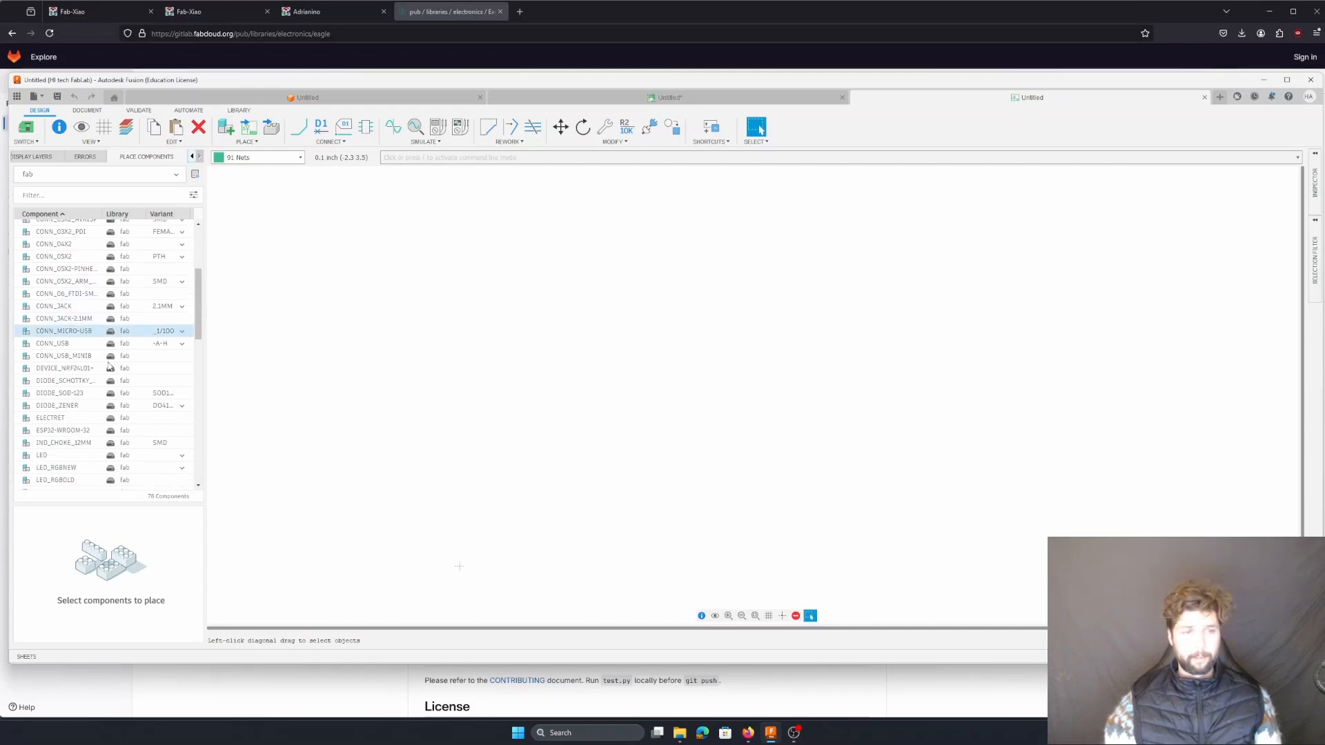
pyautogui.scroll(-4, 109, 366)
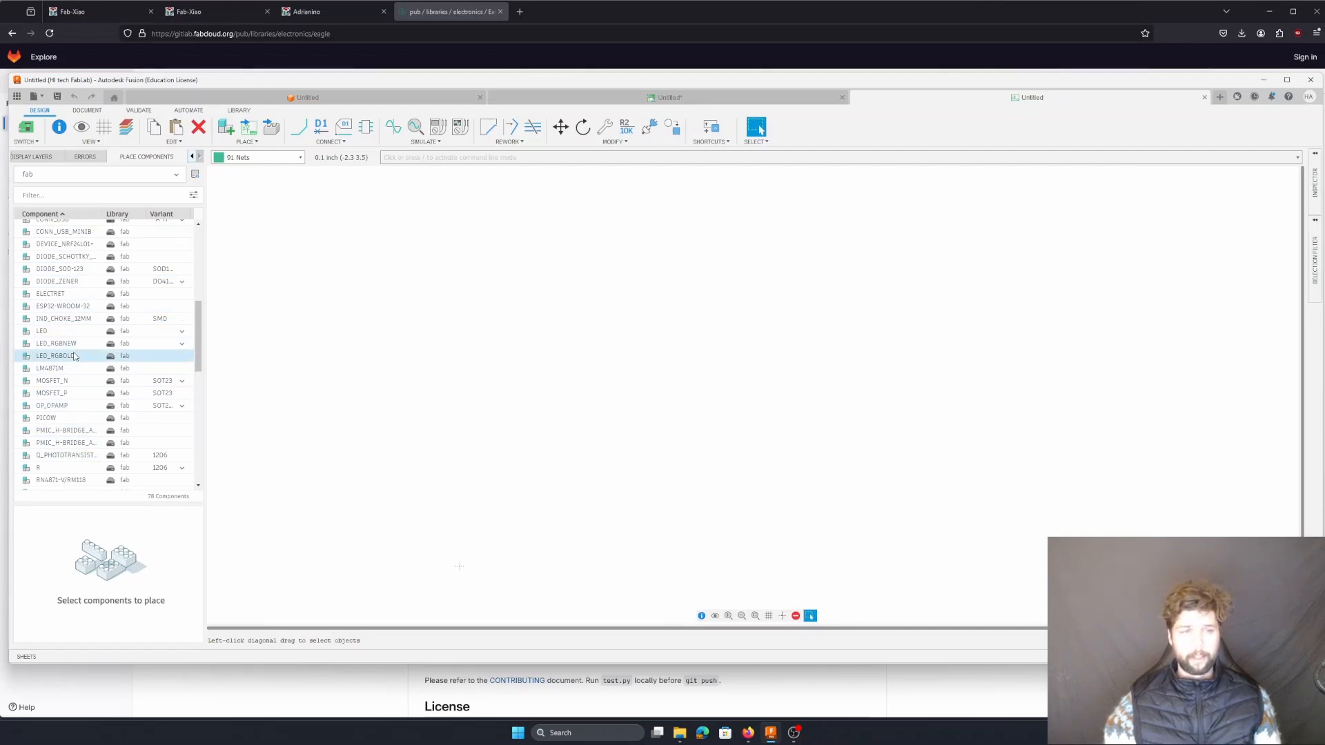
pyautogui.scroll(-10, 74, 356)
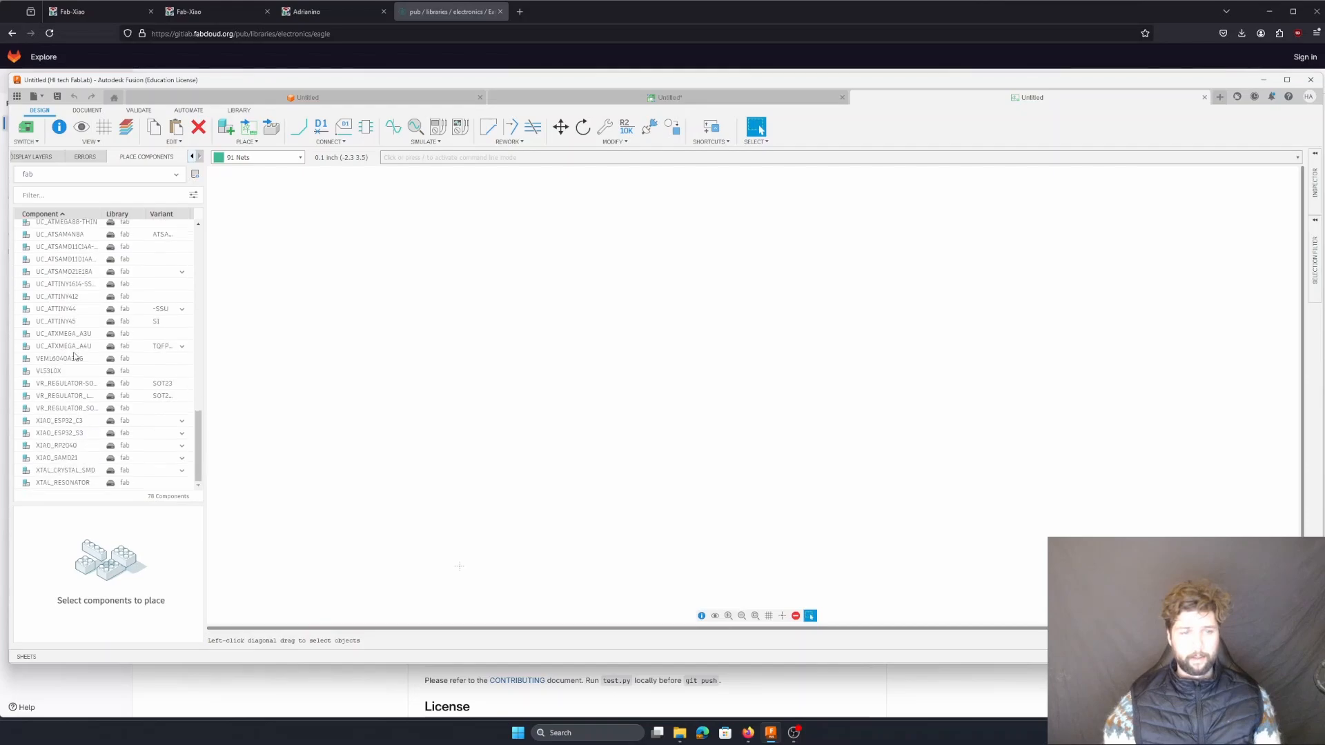
pyautogui.doubleClick(69, 423)
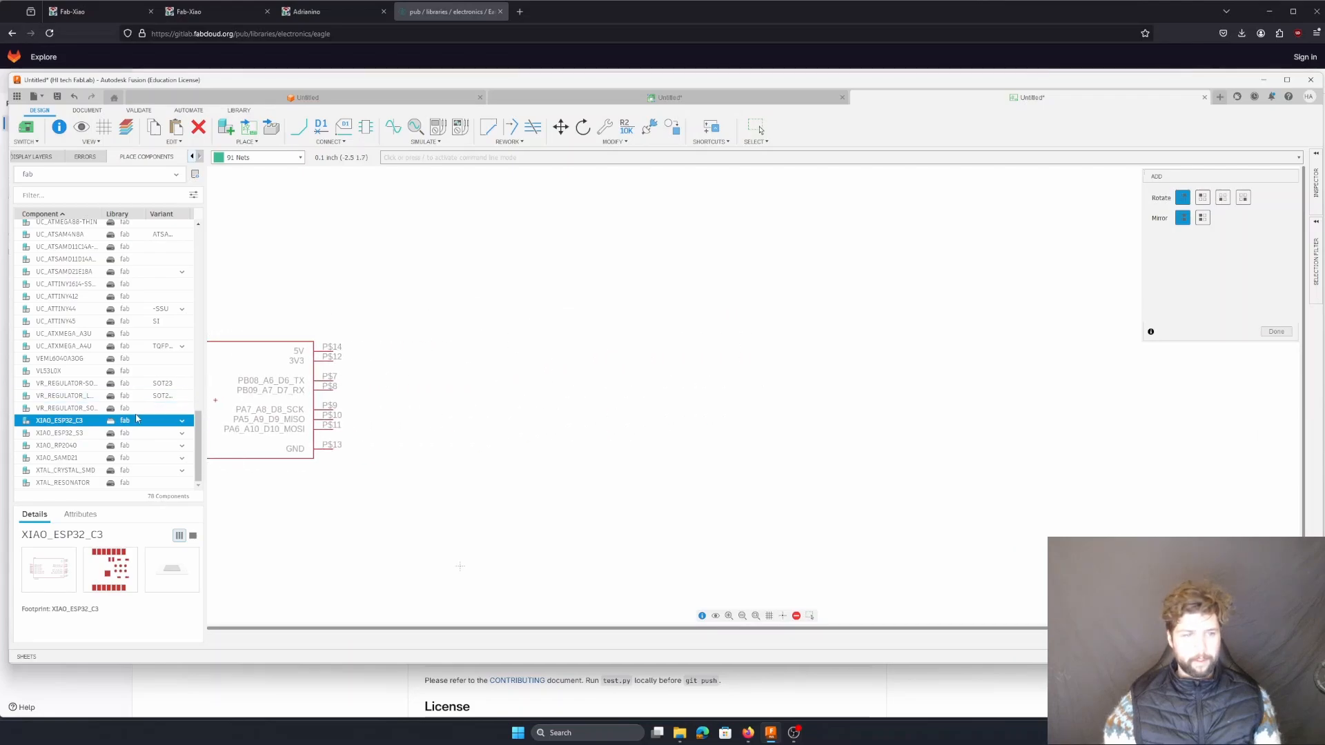
pyautogui.click(183, 422)
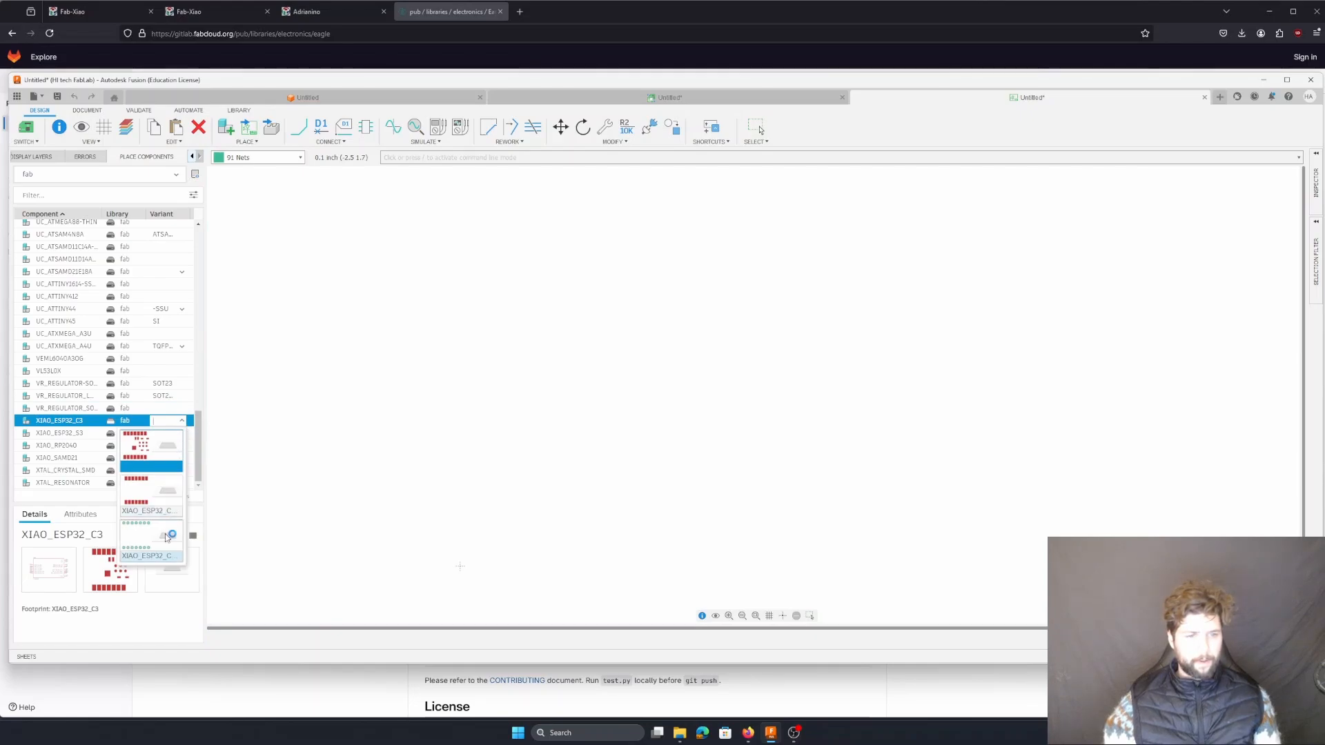
pyautogui.click(163, 490)
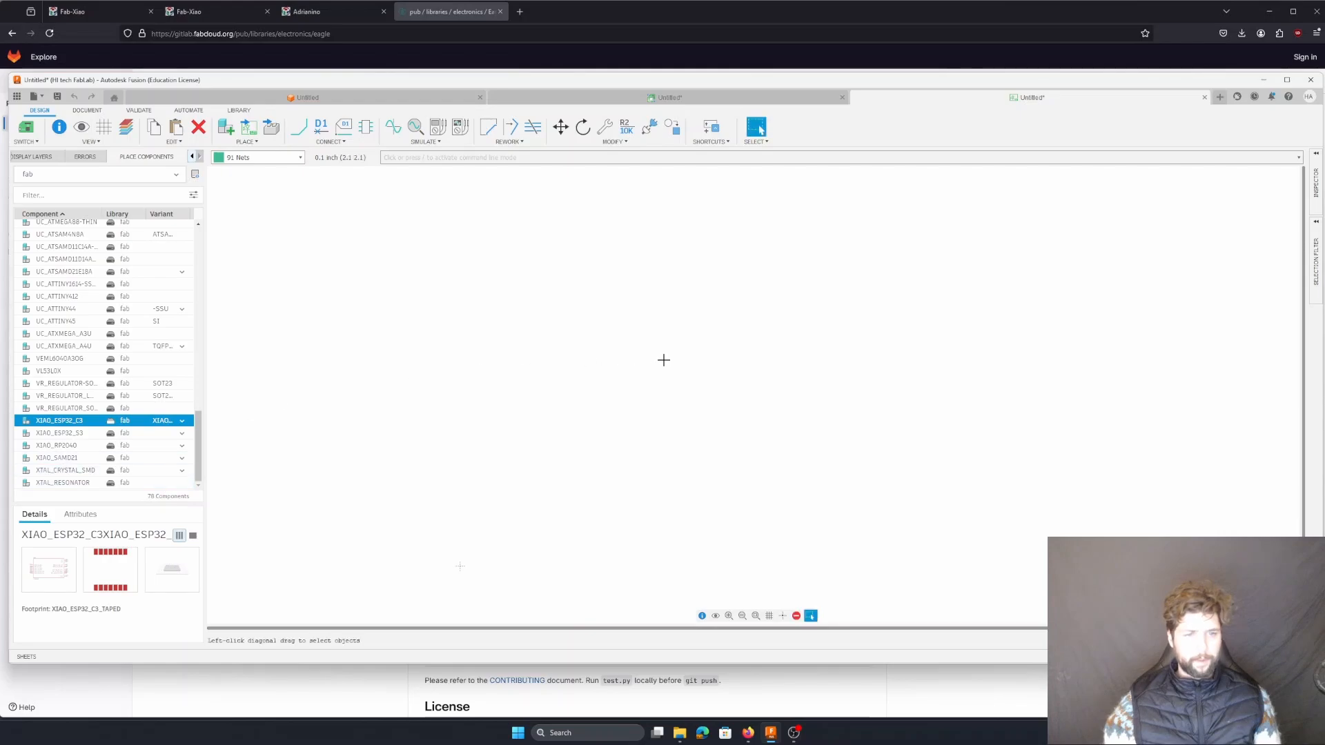
# - Place one XIAO_ESP32_C3 with the taped footprint in the middle of the schematic and finish adding
pyautogui.doubleClick(78, 422)
pyautogui.click(636, 380)
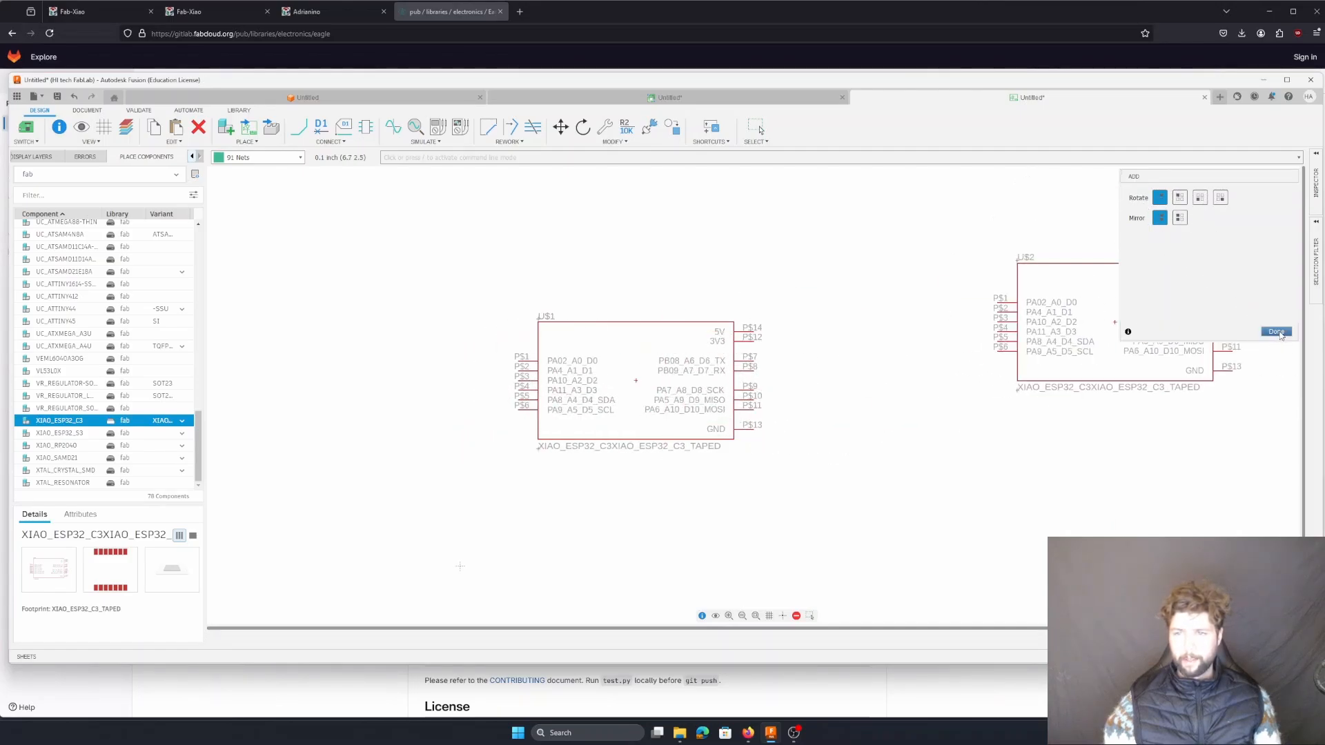
pyautogui.click(1276, 332)
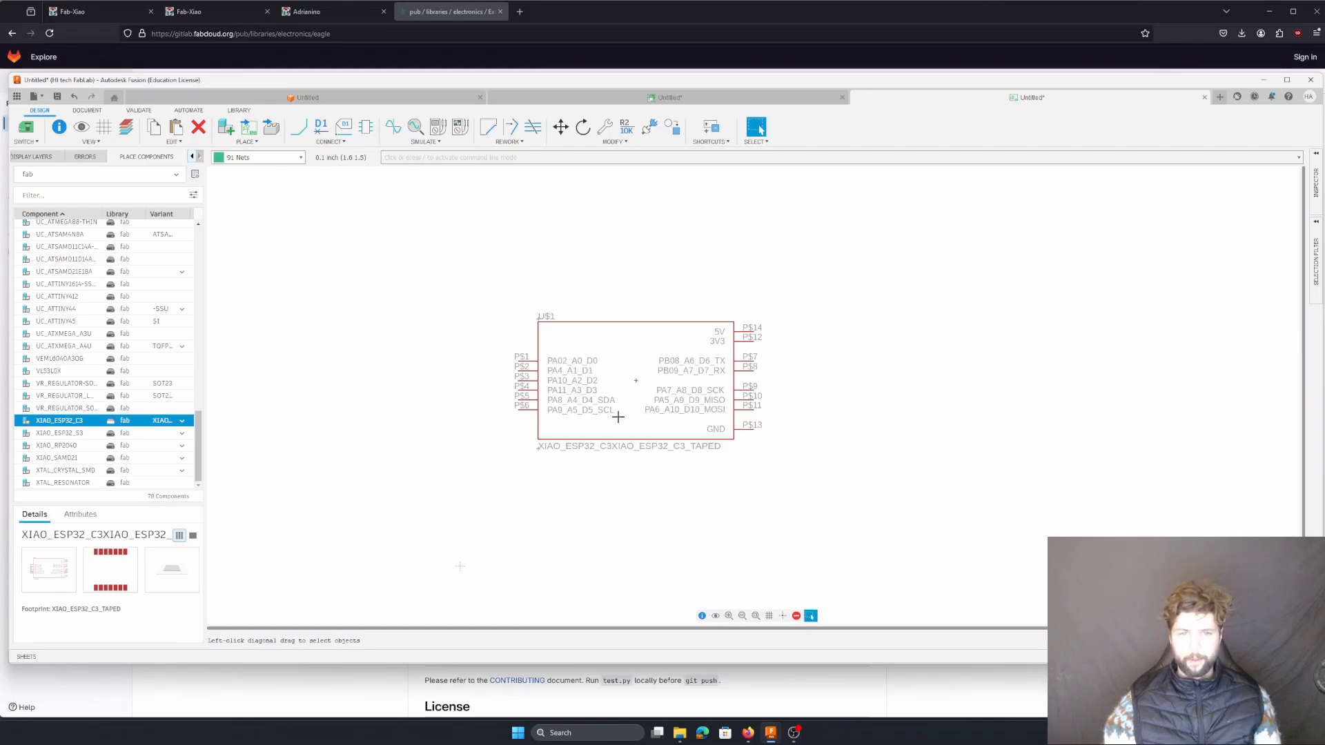
# - Place one SW_SWITCH_TACTILE_6MM switch from the fab library, rotated 270 degrees, below the XIAO module in the schematic
pyautogui.scroll(5, 102, 378)
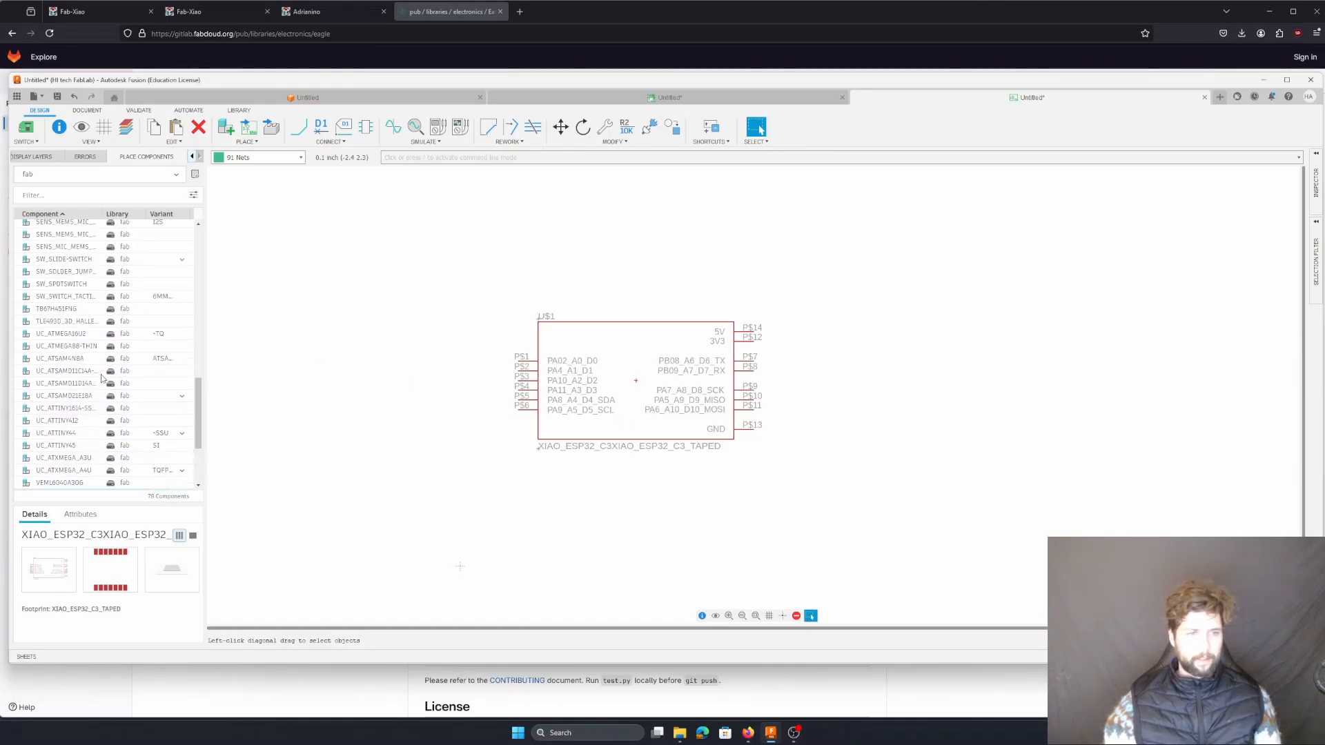
pyautogui.scroll(-5, 102, 379)
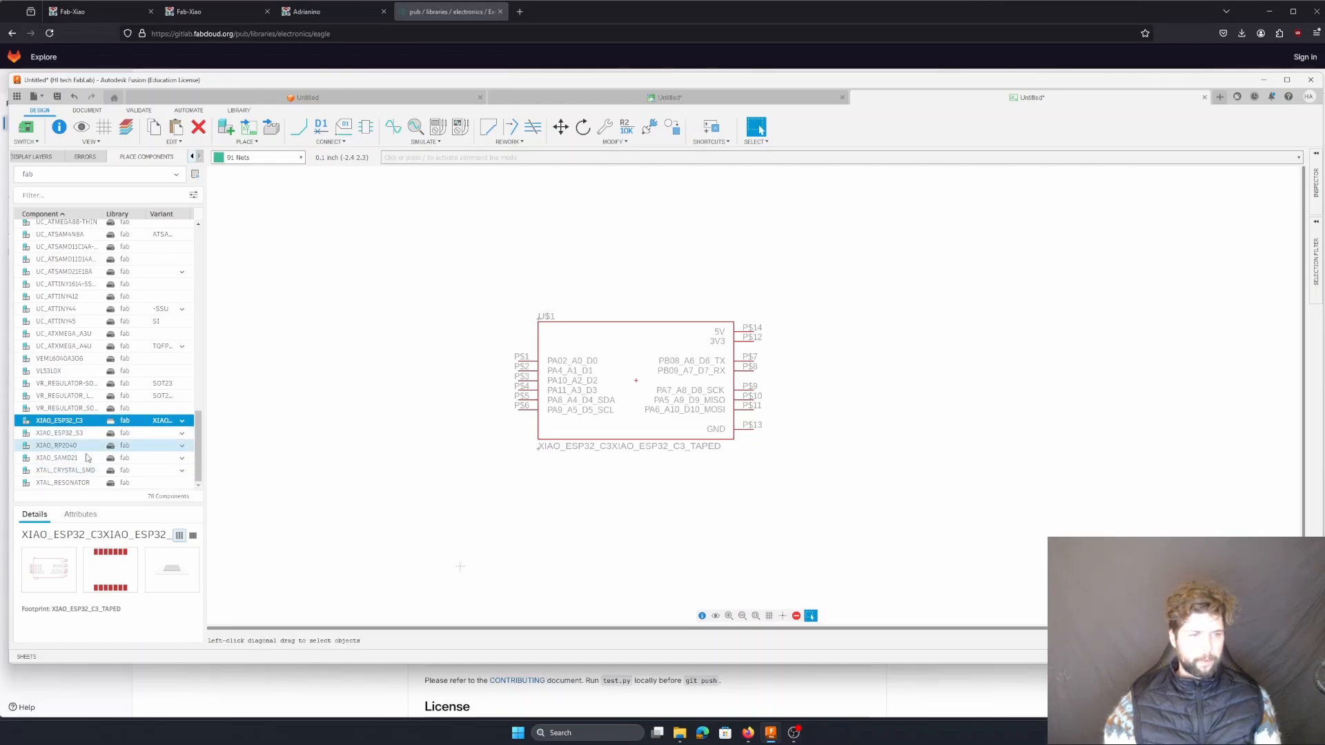
pyautogui.scroll(2, 83, 414)
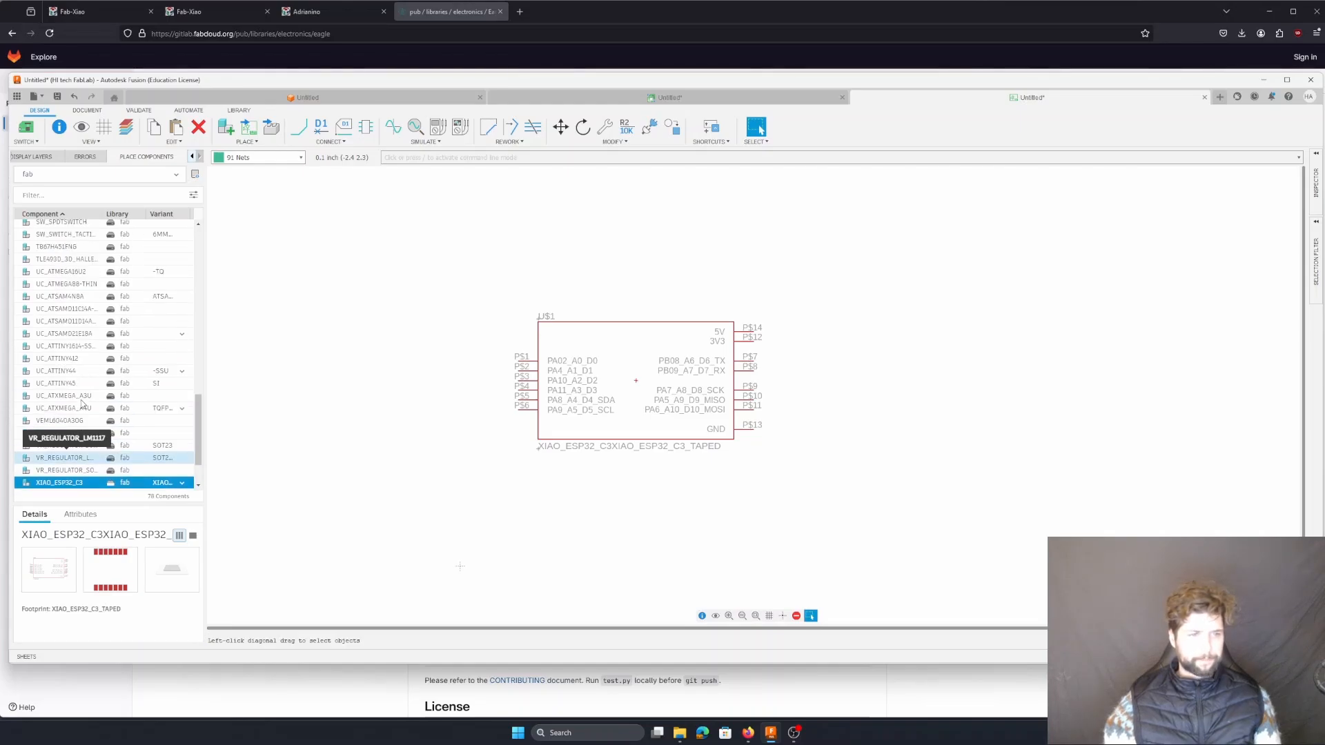
pyautogui.scroll(3, 82, 404)
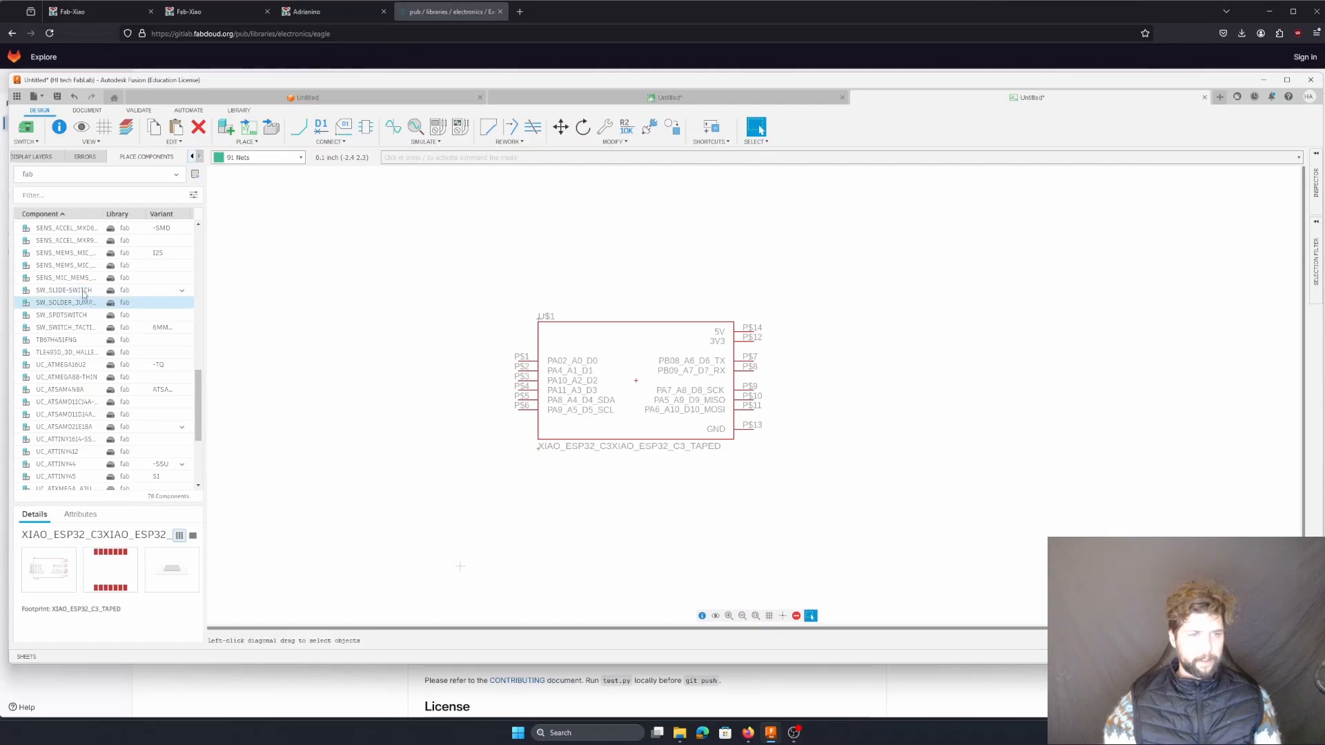
pyautogui.scroll(1, 85, 303)
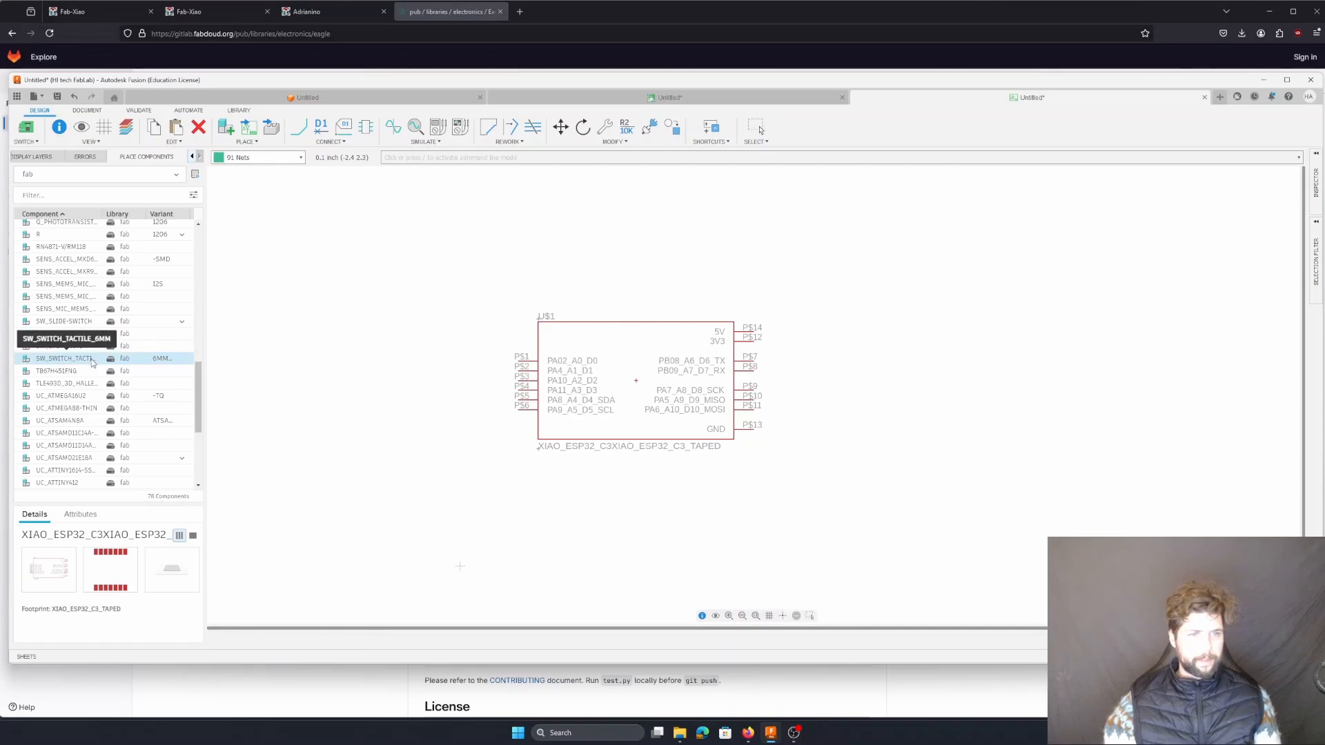
pyautogui.click(92, 359)
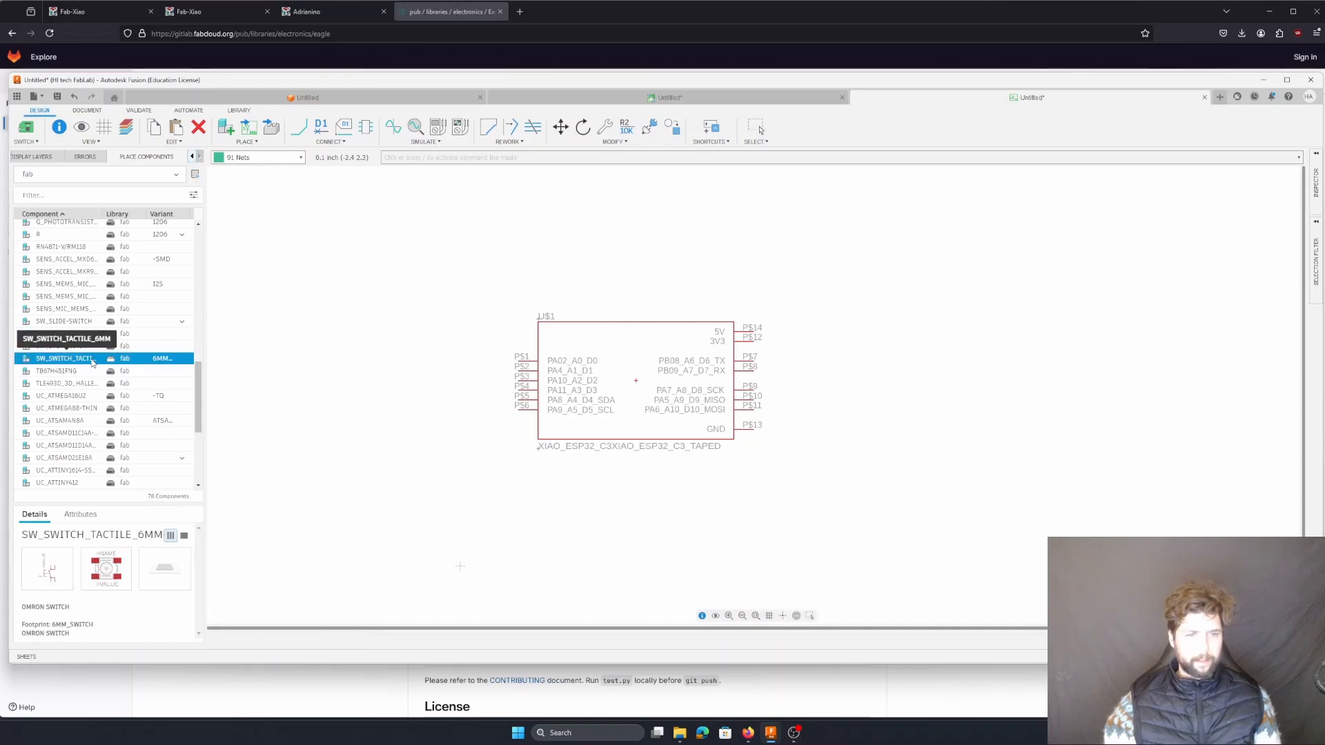
pyautogui.doubleClick(73, 359)
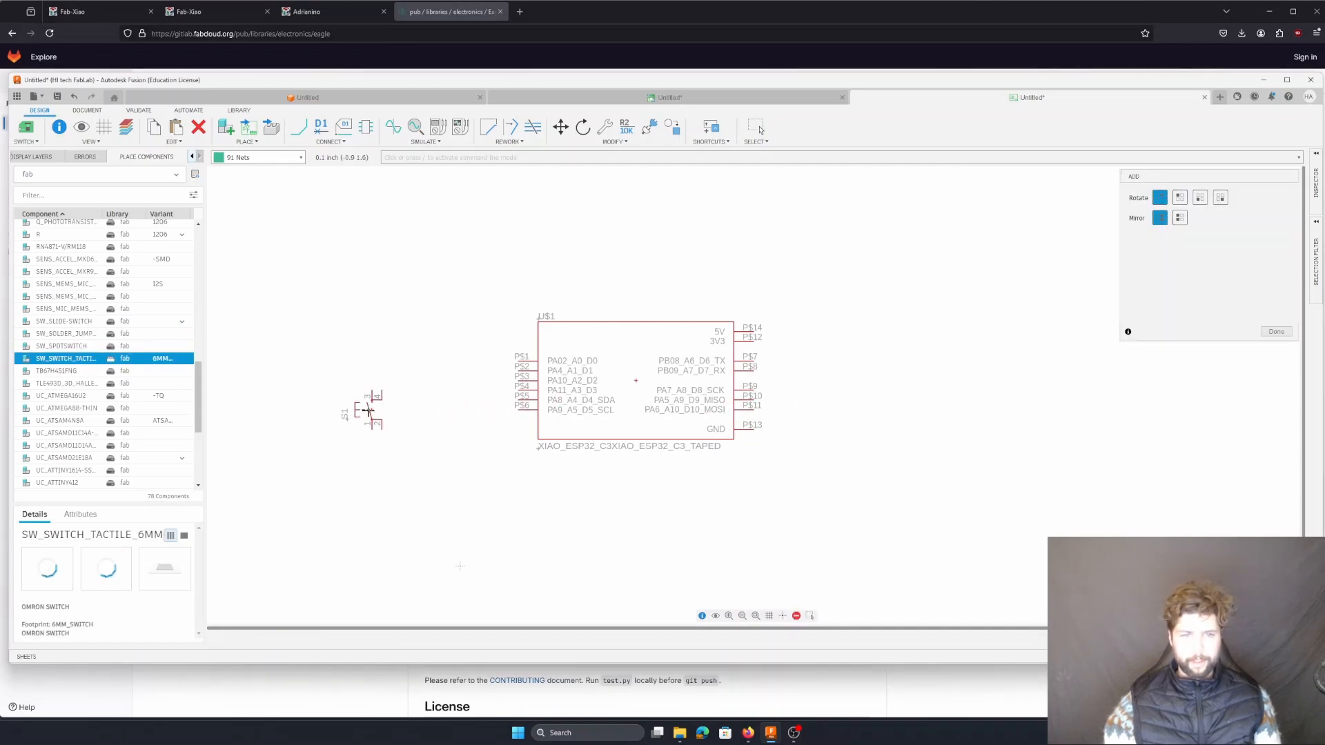
pyautogui.rightClick(368, 411)
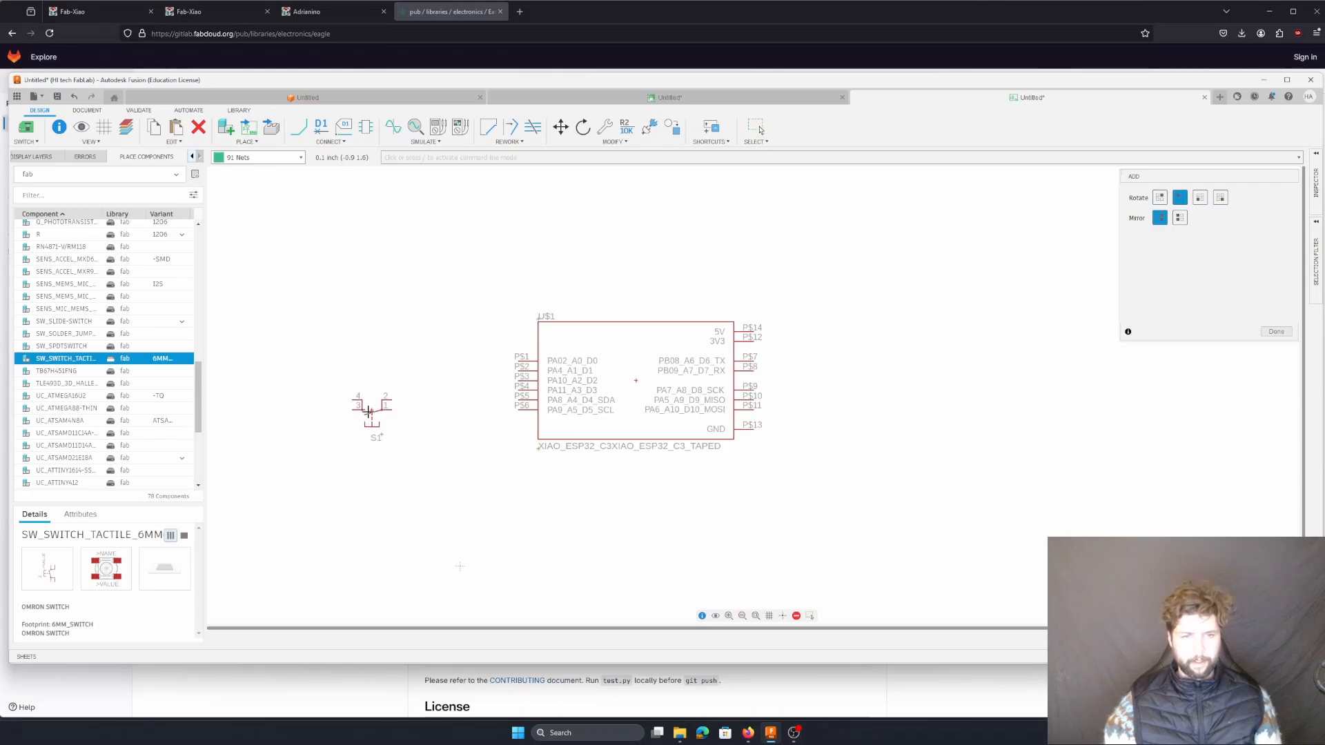
pyautogui.rightClick(368, 411)
pyautogui.rightClick(368, 413)
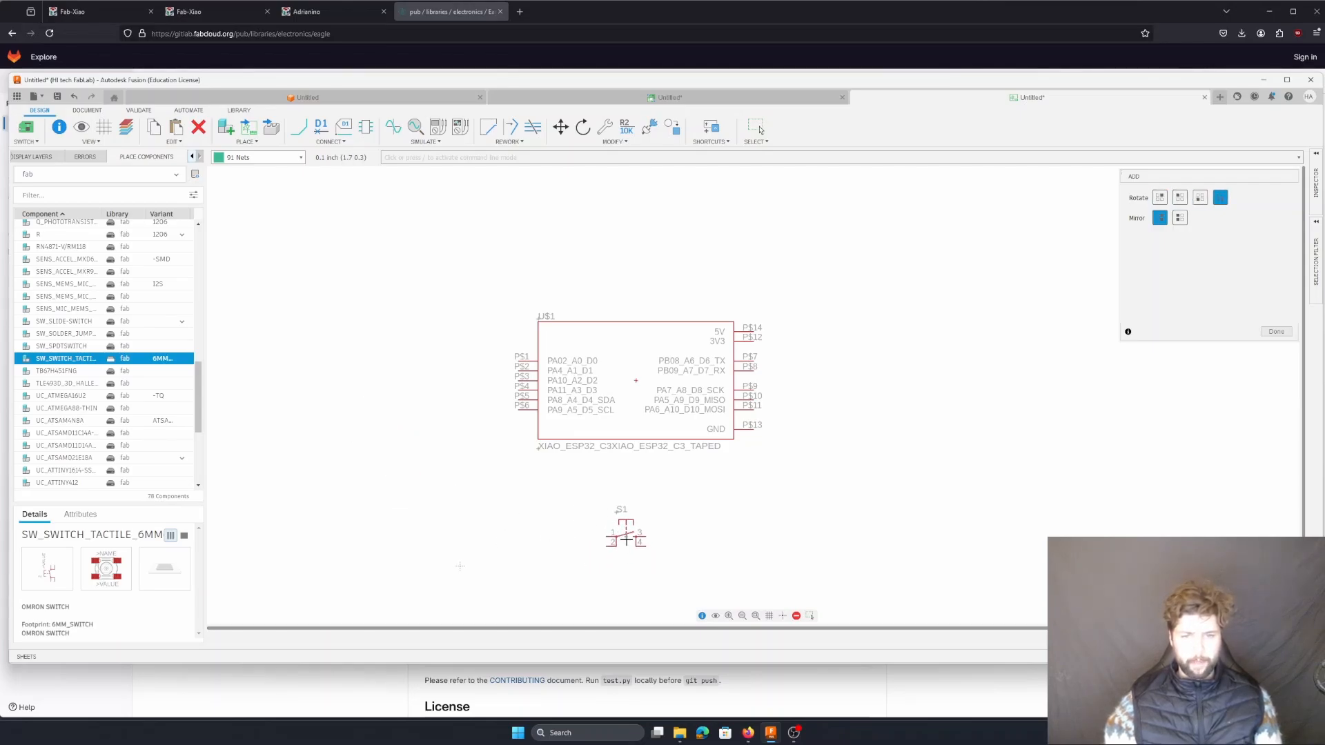
pyautogui.click(626, 539)
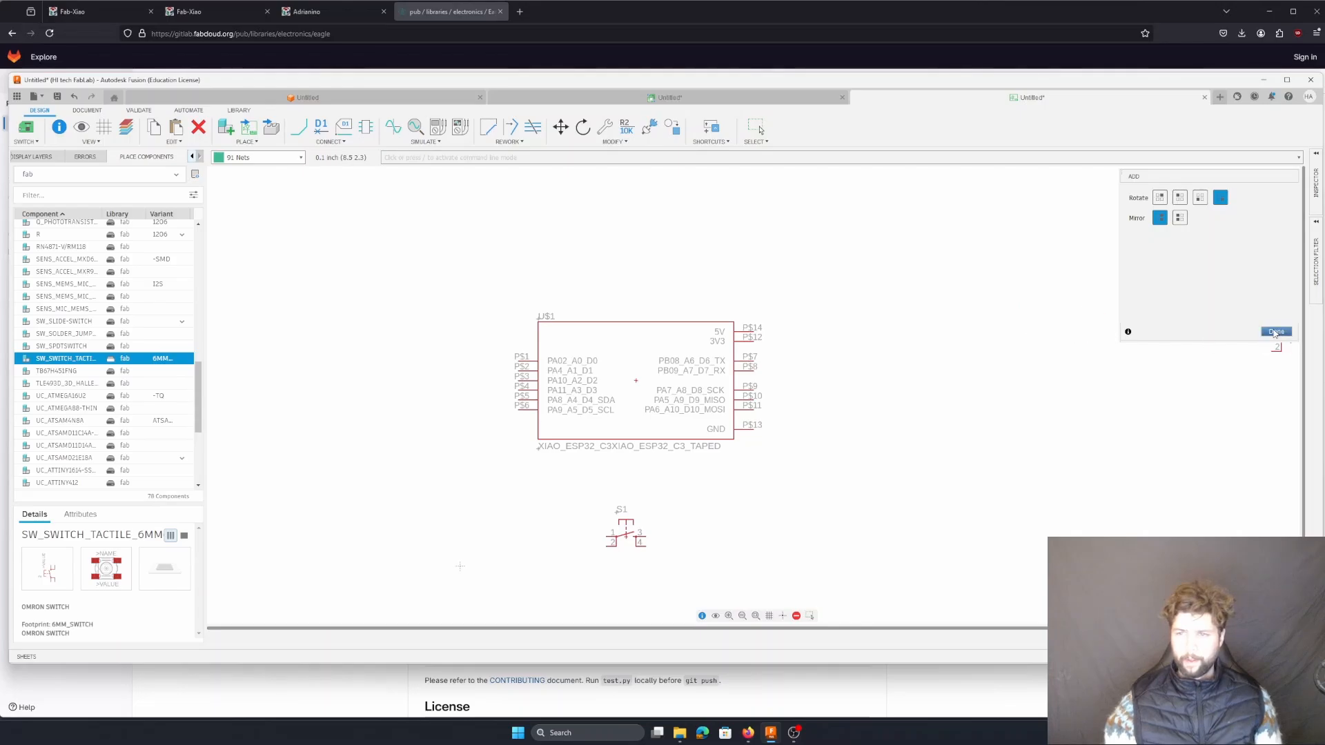
pyautogui.press('Escape')
# - Find the R resistor in its 1206 variant in the fab library and start adding it to the schematic
pyautogui.scroll(3, 62, 298)
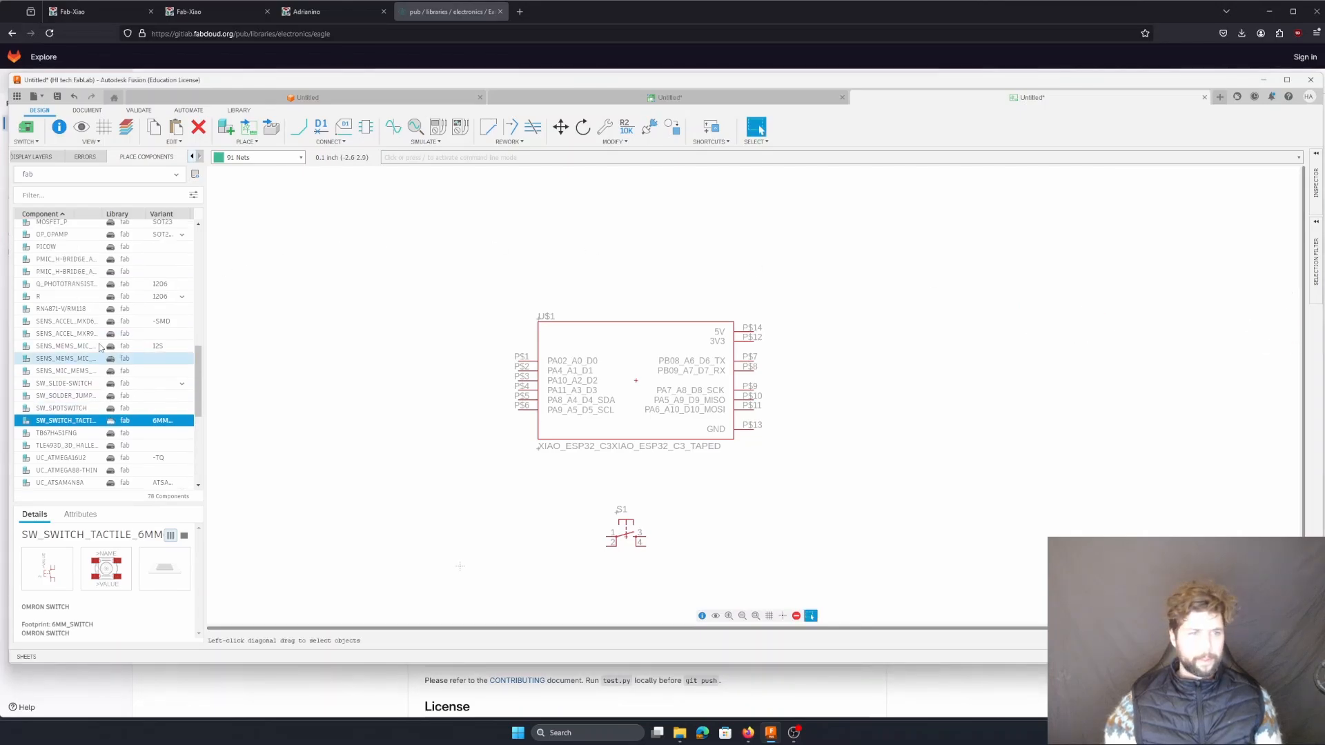
pyautogui.click(62, 298)
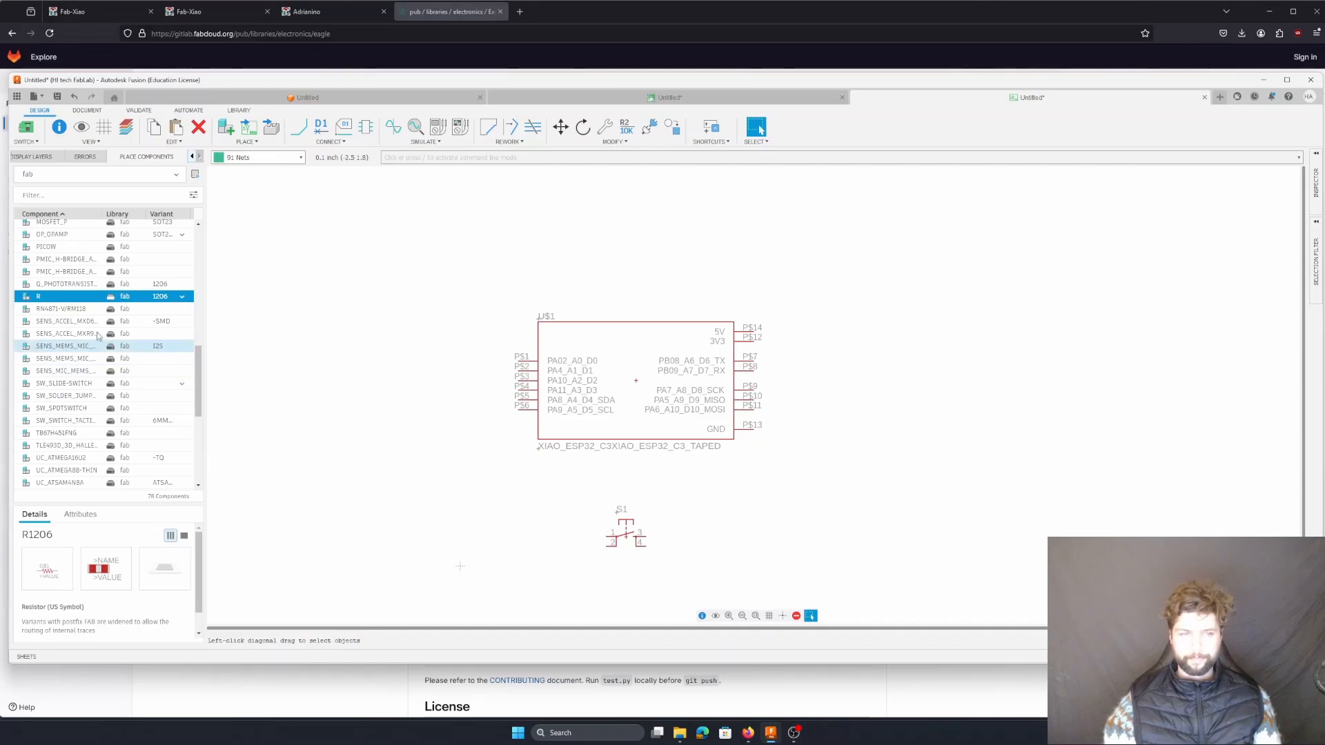
pyautogui.doubleClick(47, 301)
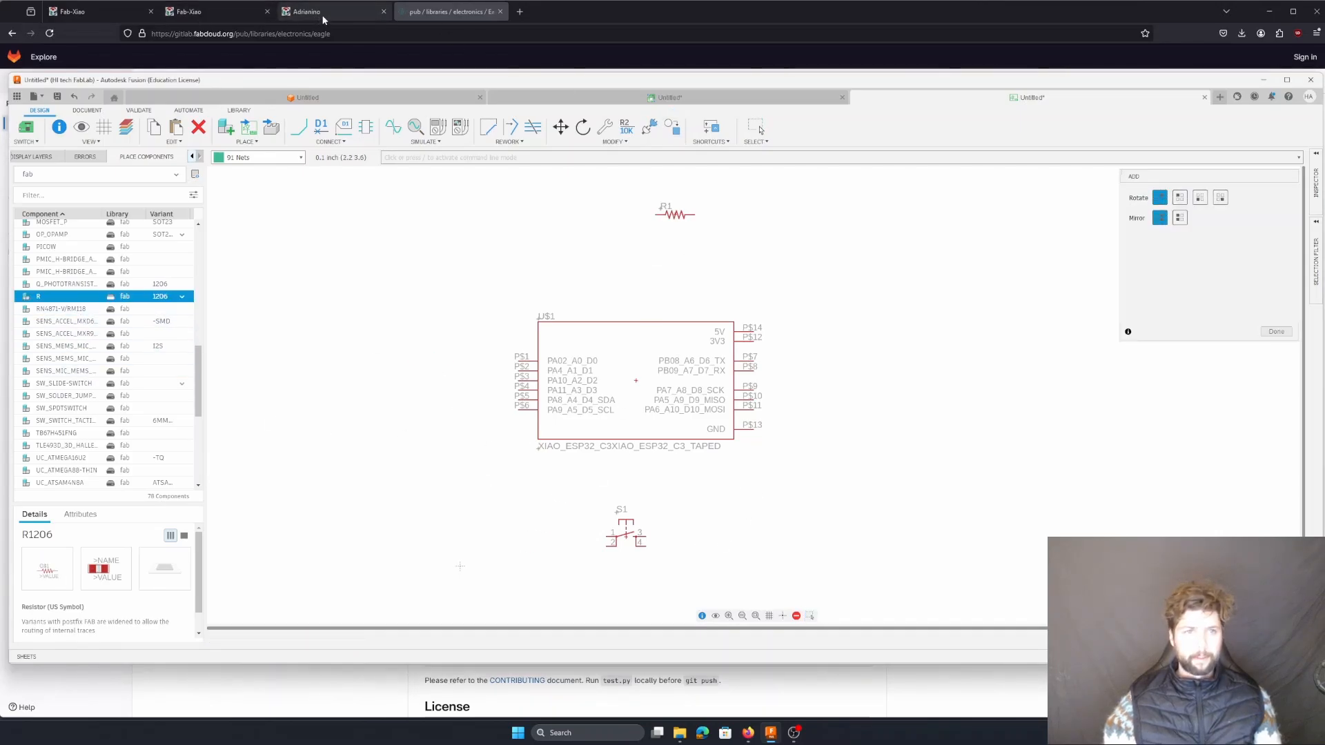
# - Examine the BOM and Schematic section of the Fab-Xiao page in Firefox, and return to Autodesk Fusion
pyautogui.click(123, 11)
pyautogui.scroll(-15, 483, 414)
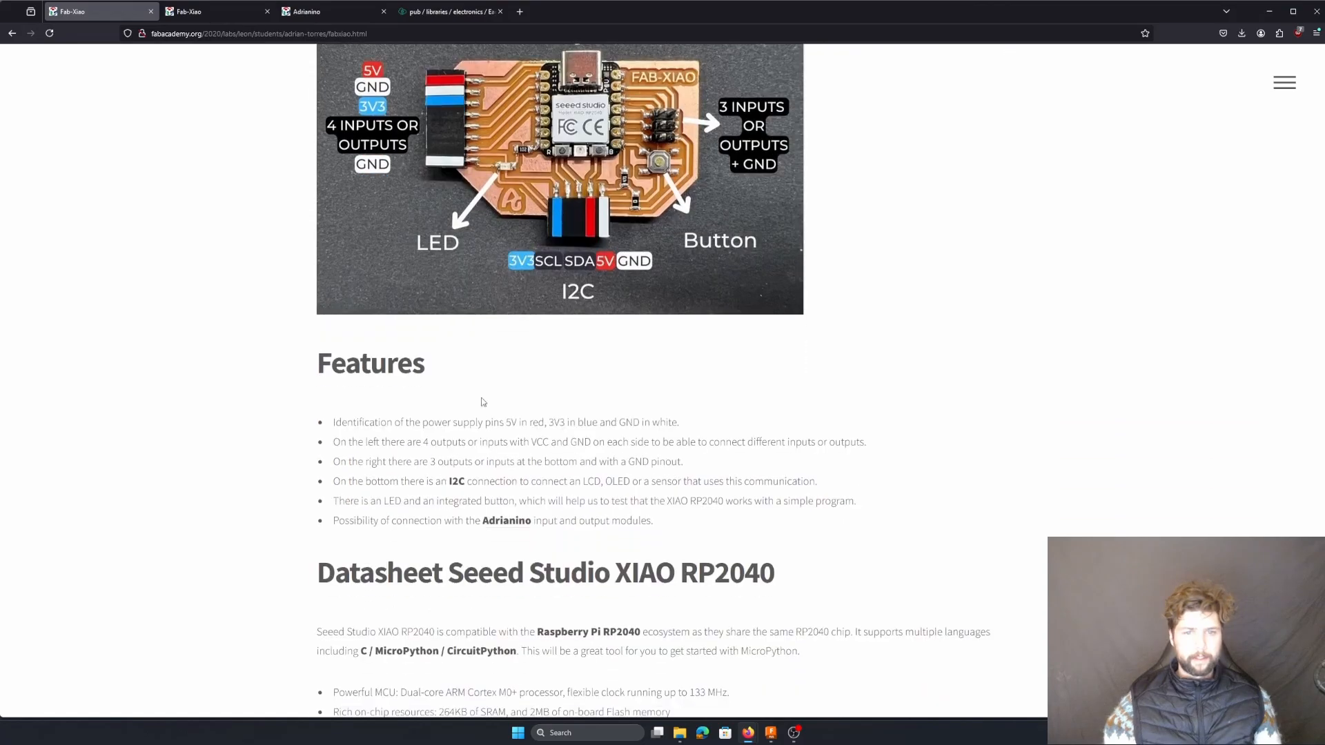
pyautogui.scroll(-12, 483, 428)
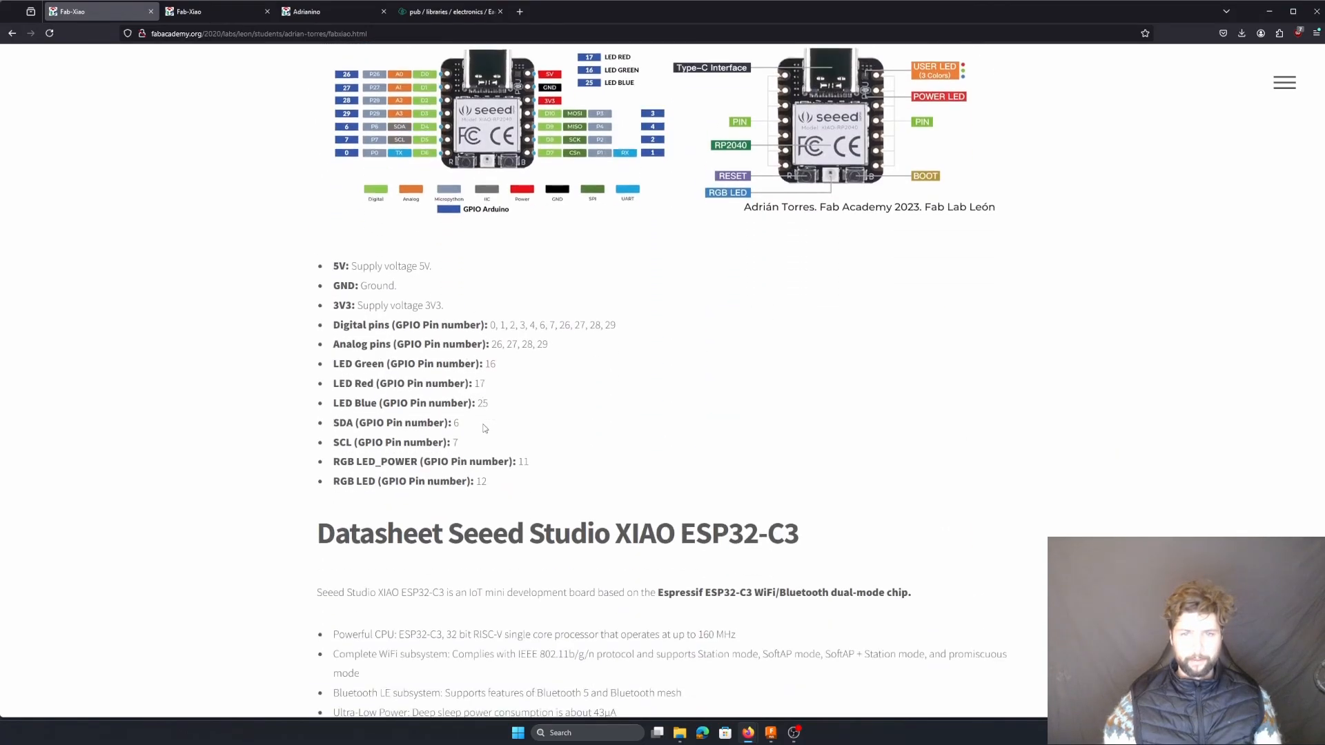
pyautogui.scroll(-1, 484, 424)
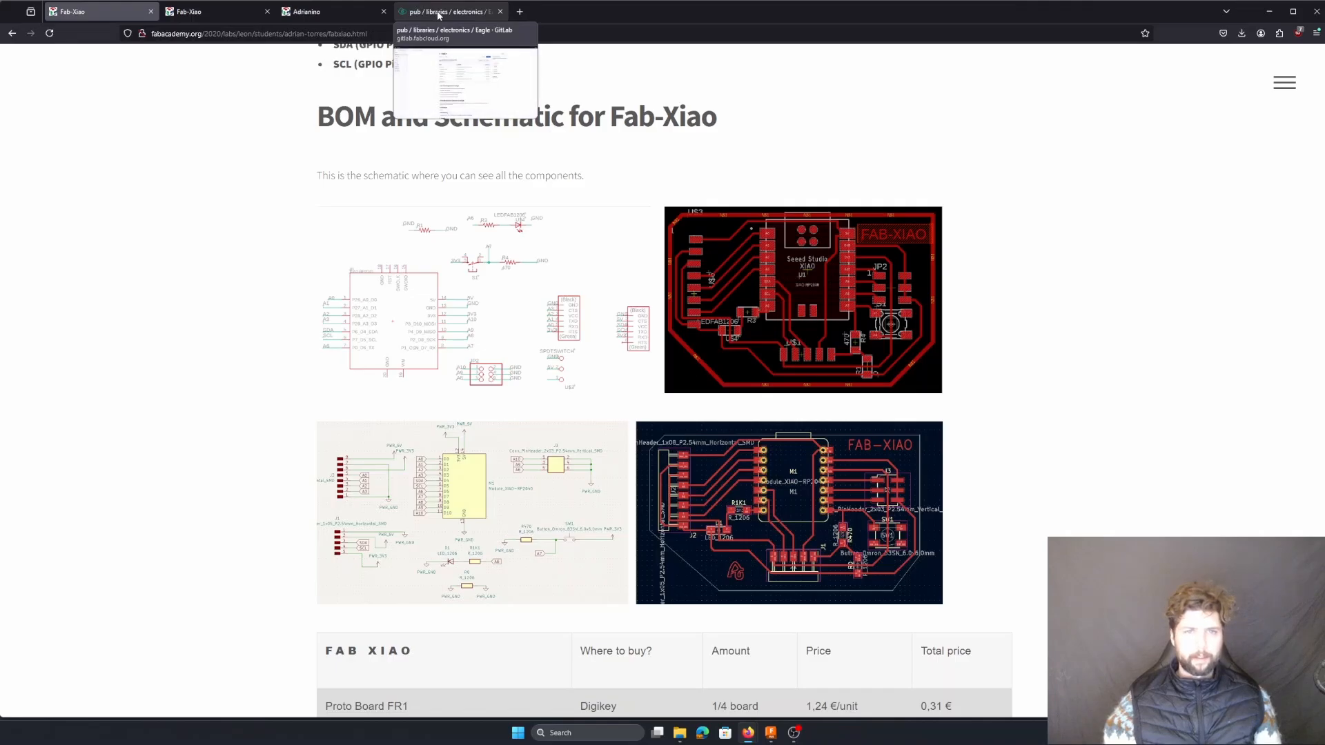
pyautogui.click(771, 733)
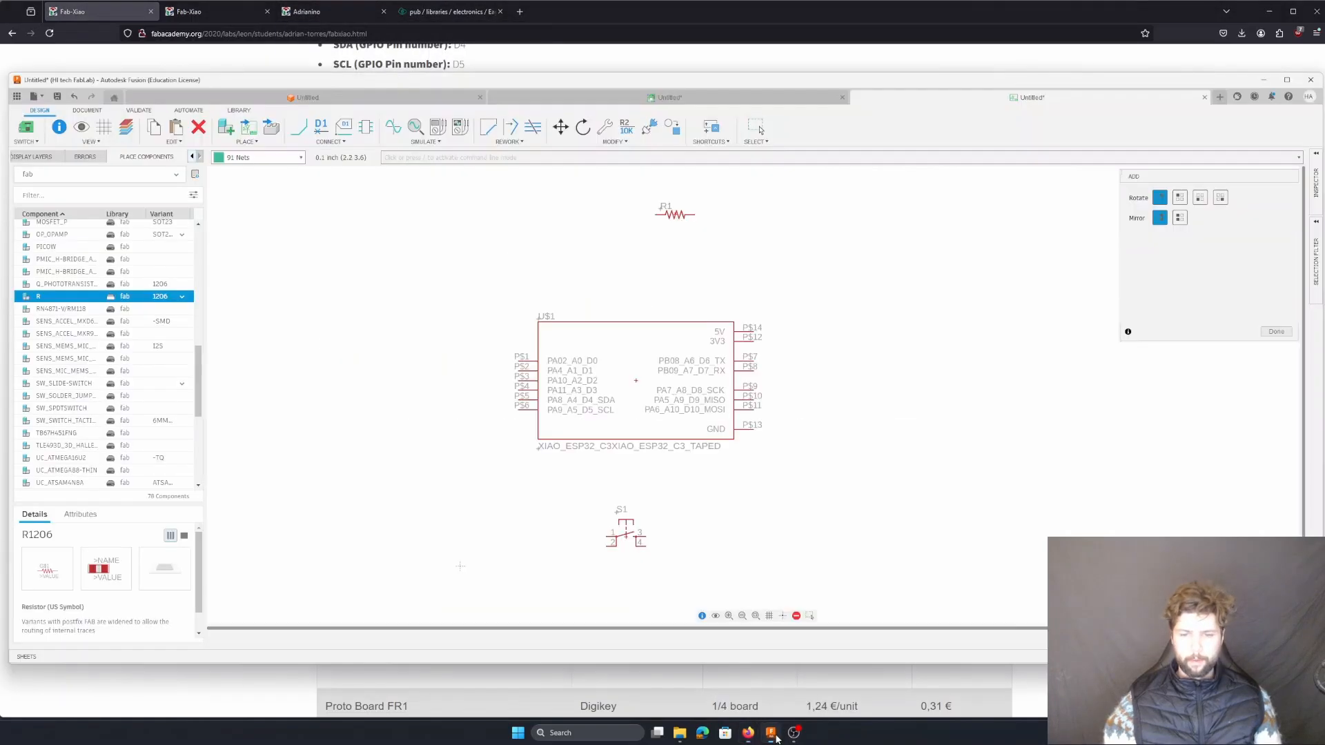
# - Place three 1206 resistors stacked vertically below the XIAO module, to the left of the tactile switch, and finish adding
pyautogui.click(481, 566)
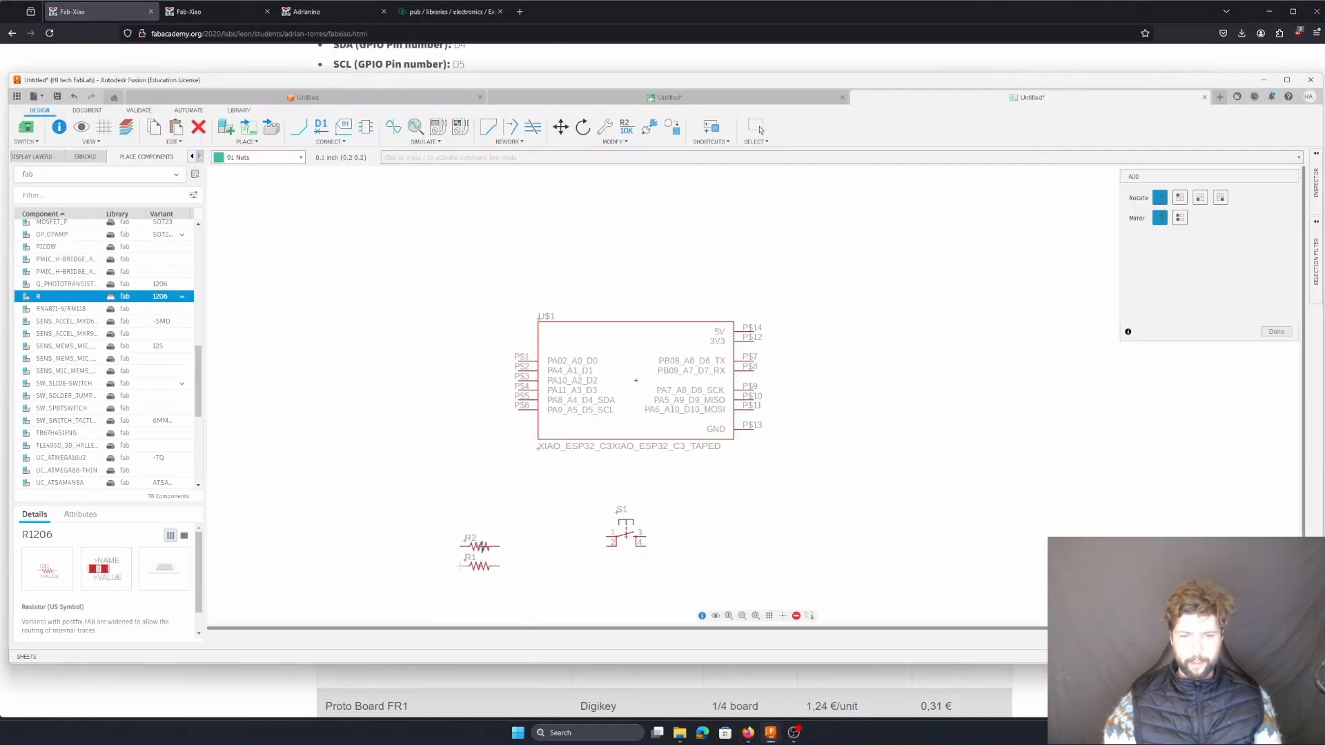
pyautogui.click(480, 546)
pyautogui.click(481, 527)
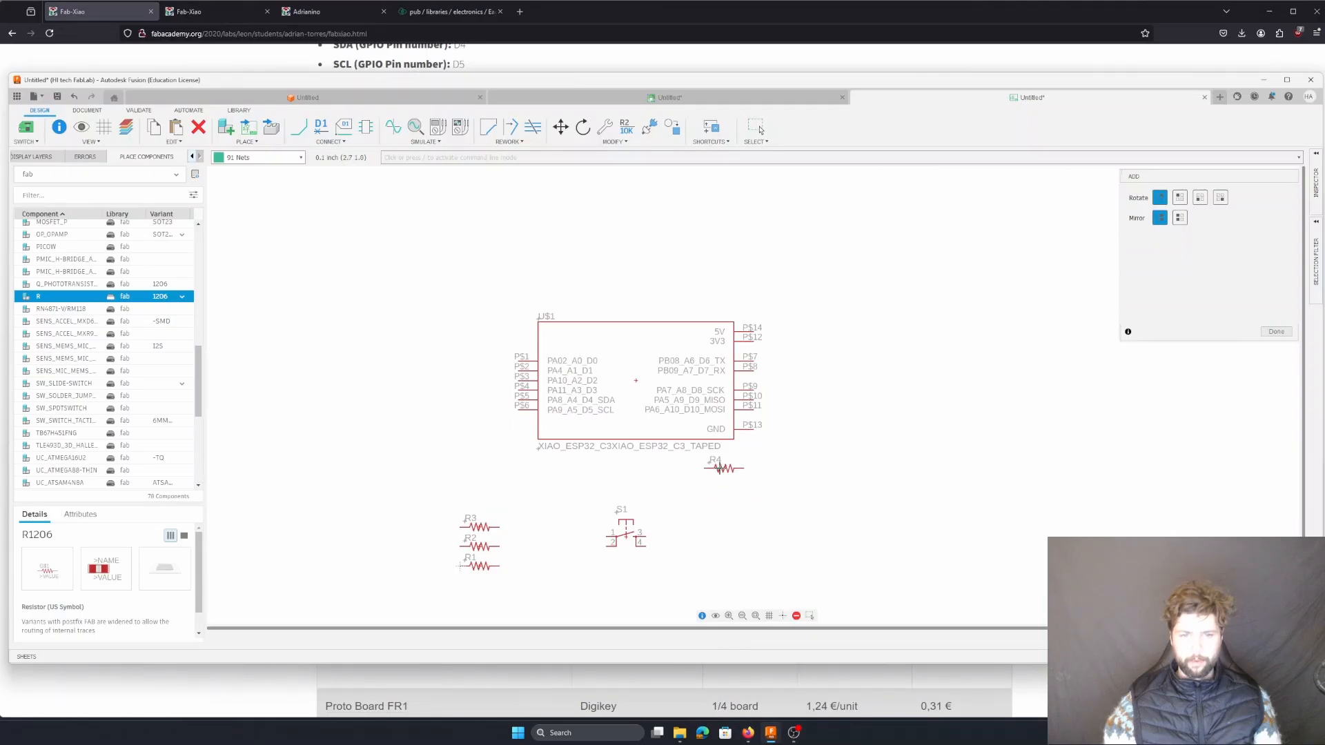
pyautogui.click(1276, 331)
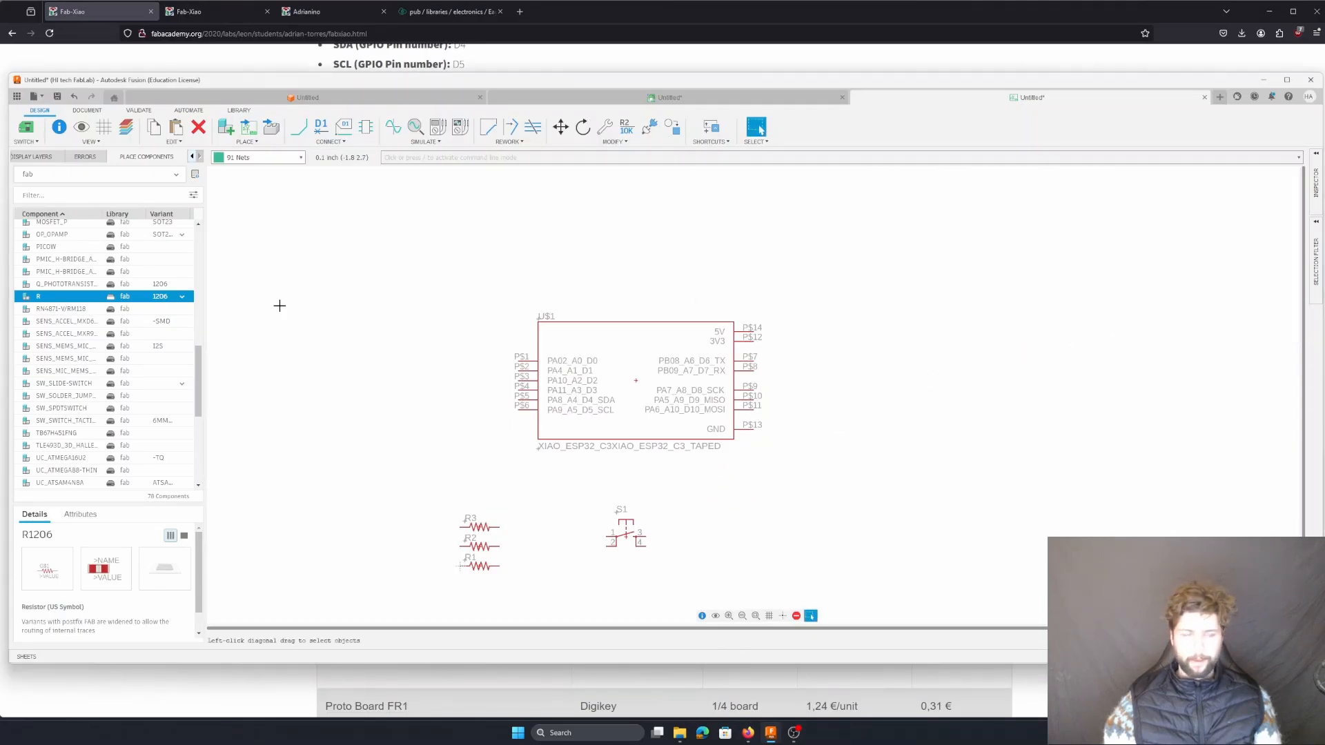
# - Check the Fab-Xiao reference schematic in Firefox, return to Autodesk Fusion and choose the FAB1206 variant of the LED in the fab library
pyautogui.click(227, 12)
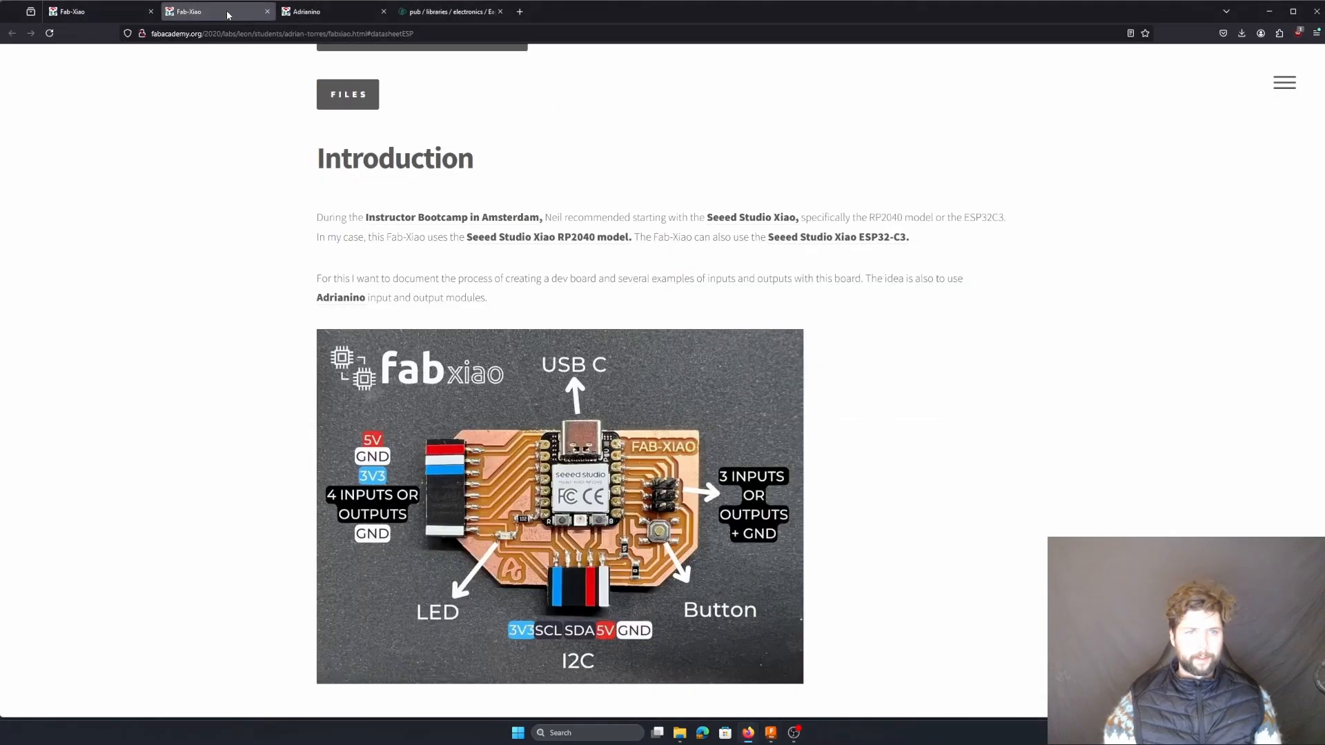
pyautogui.click(101, 9)
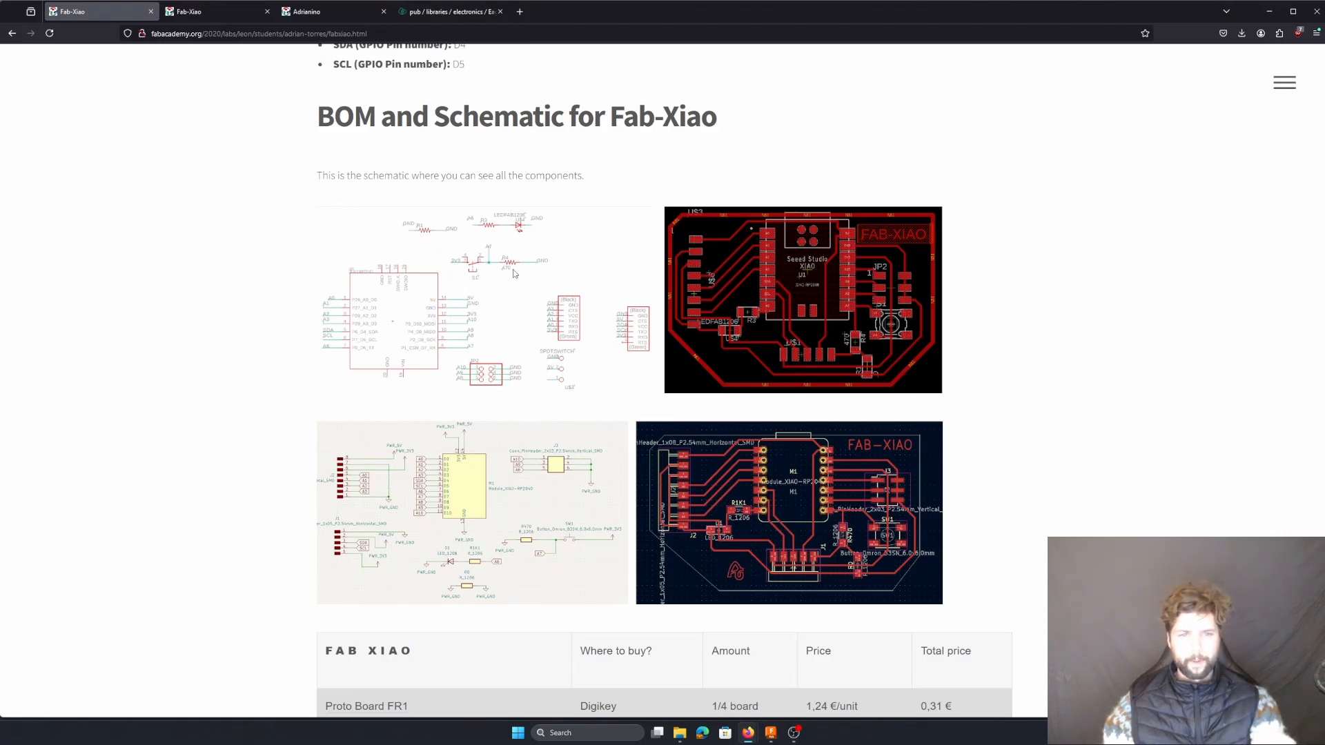
pyautogui.hotkey('alt', 'Tab')
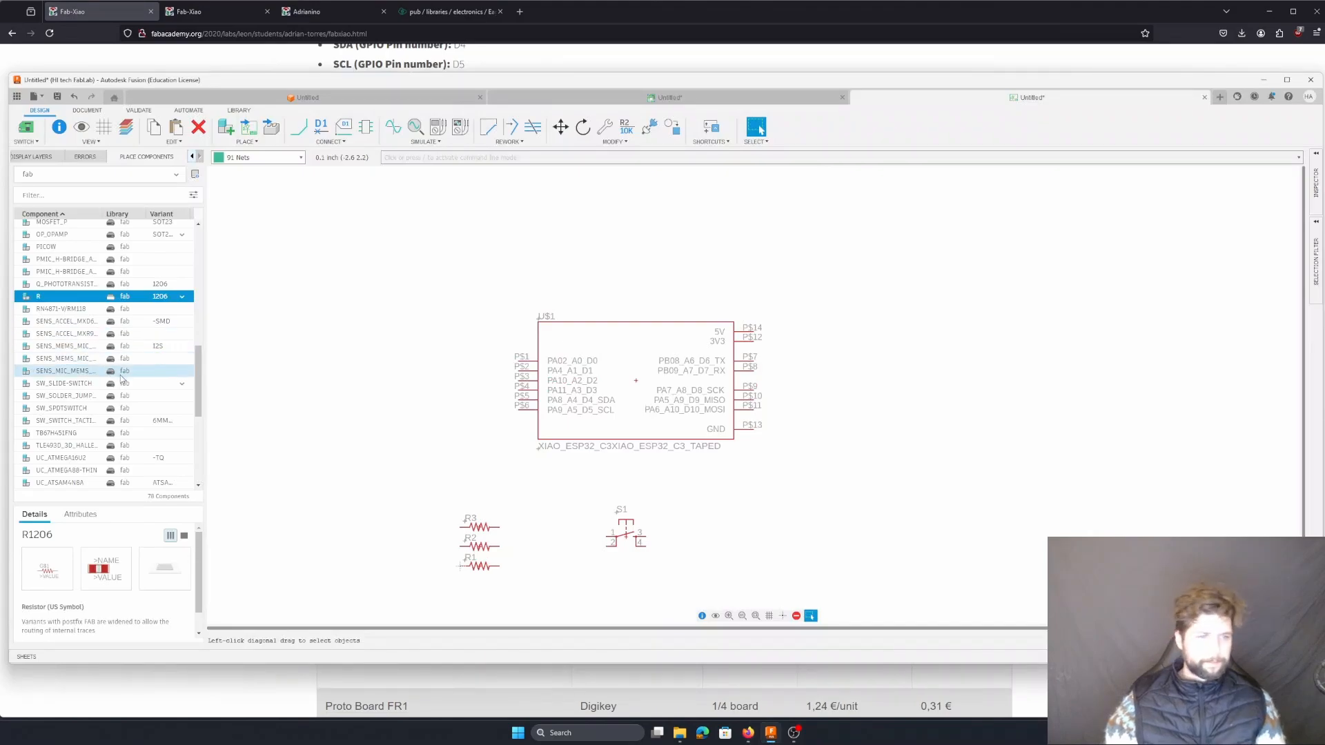
pyautogui.scroll(-5, 122, 379)
pyautogui.scroll(10, 121, 379)
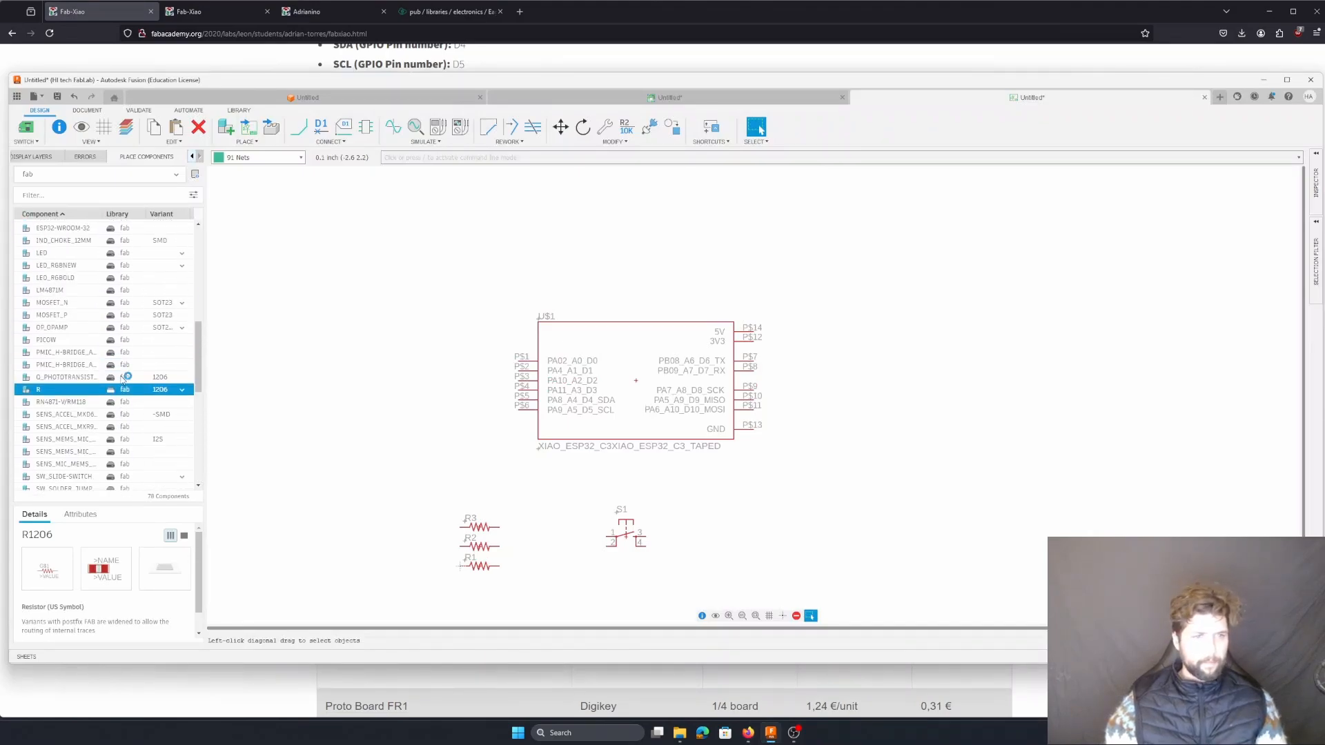
pyautogui.click(181, 346)
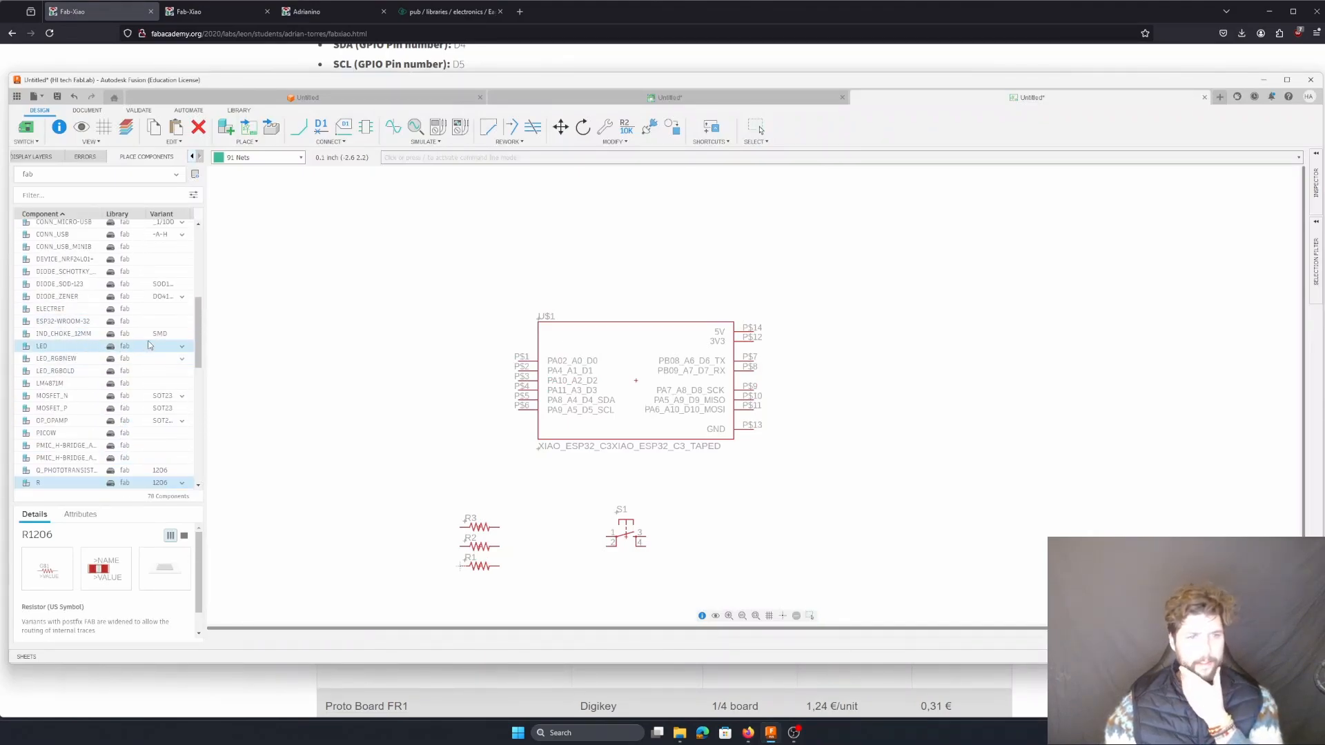
pyautogui.click(182, 346)
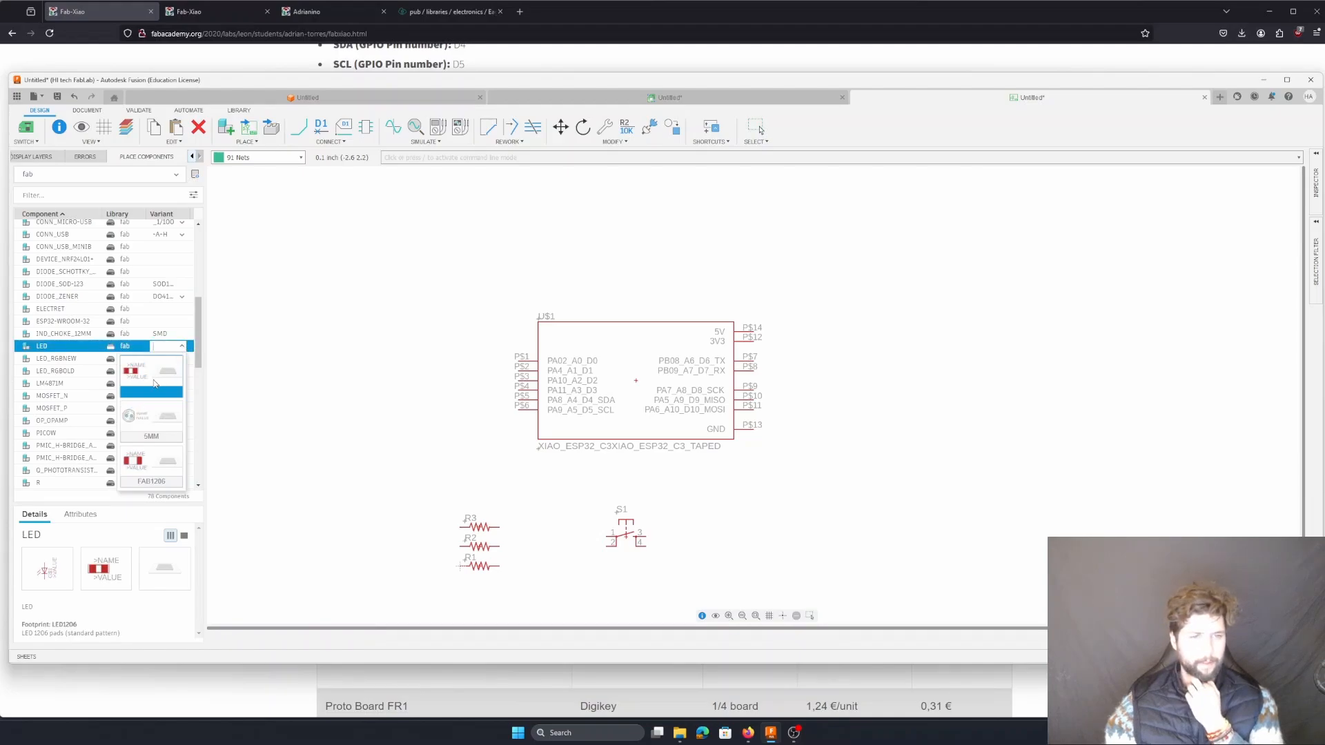
pyautogui.click(166, 474)
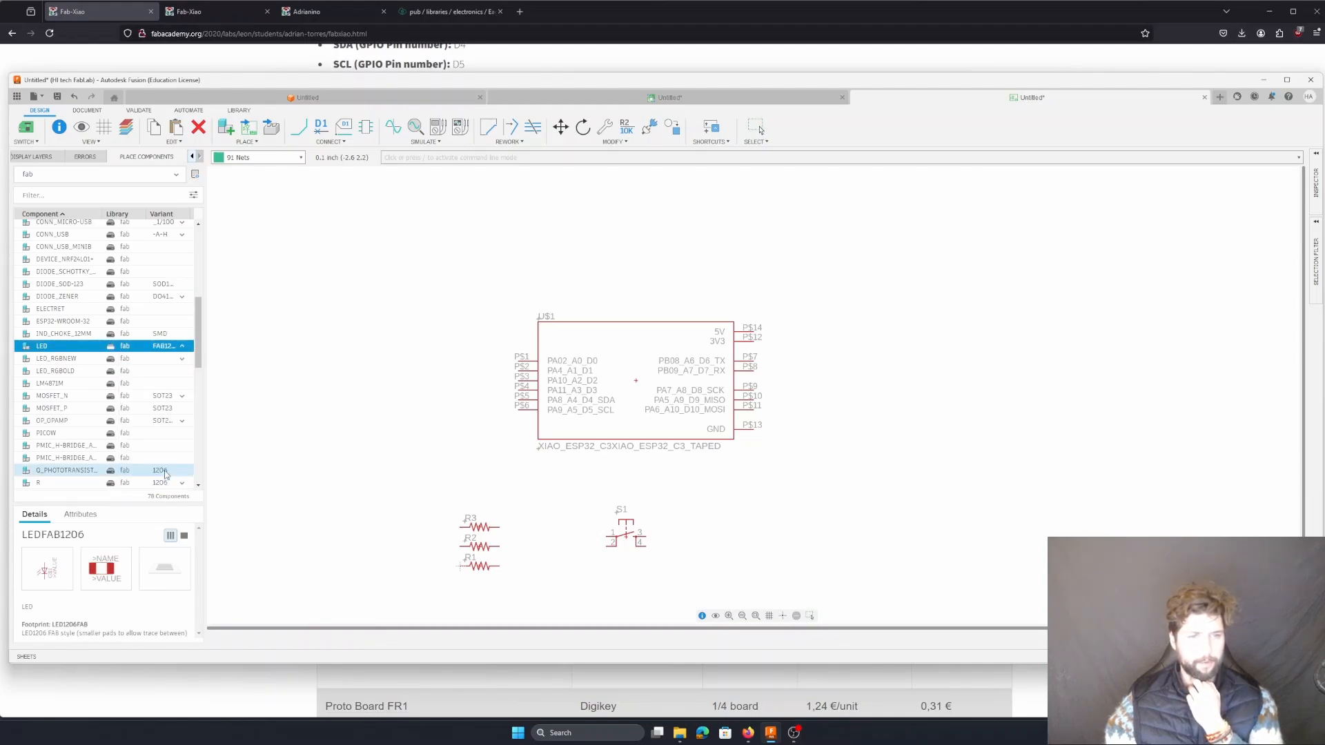
# - Place one FAB1206 LED, rotated 90 degrees, directly below the three resistors in the schematic and finish adding
pyautogui.doubleClick(54, 346)
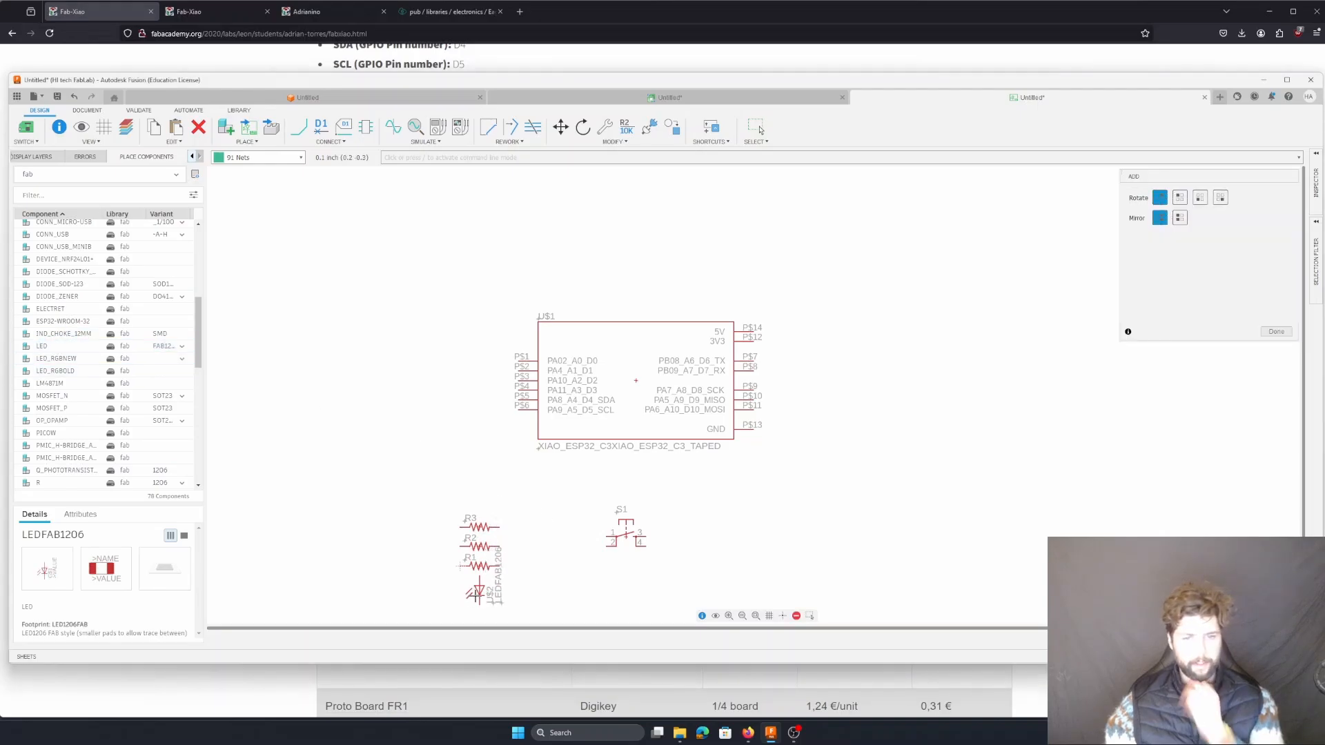
pyautogui.rightClick(478, 586)
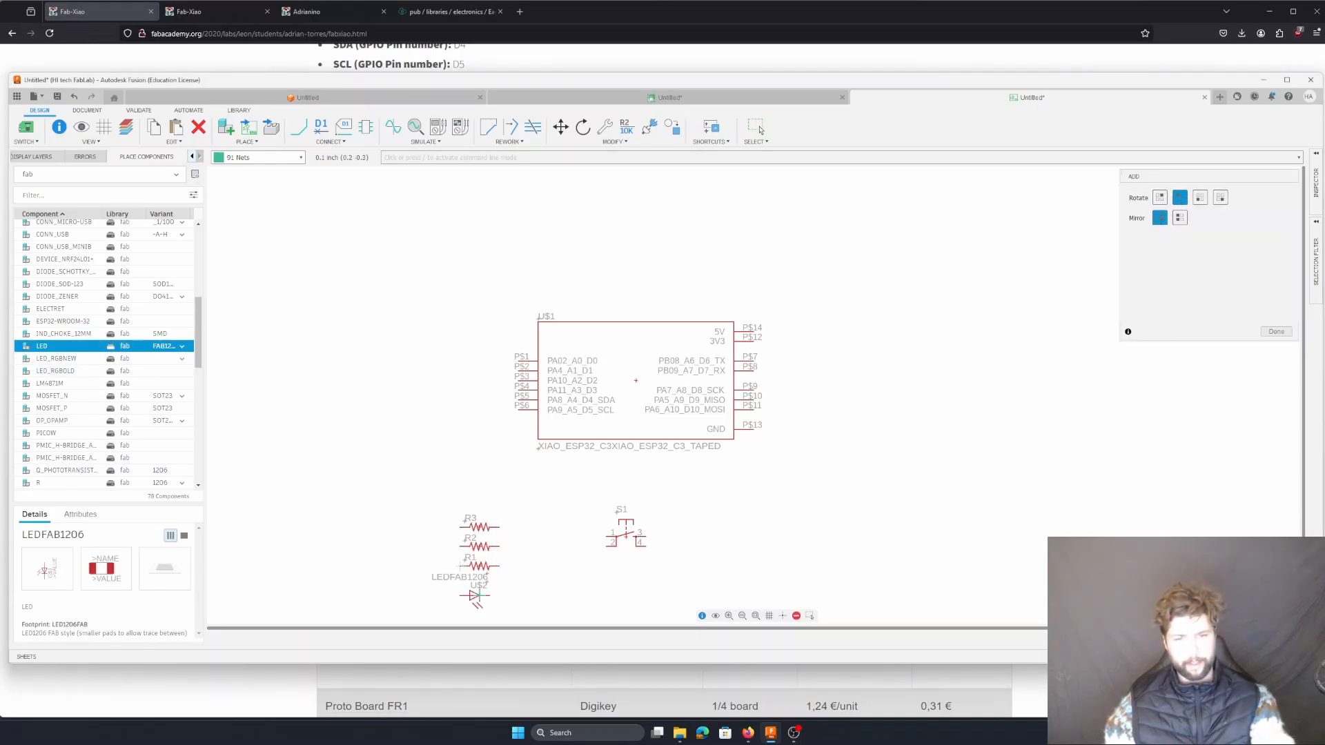
pyautogui.click(478, 595)
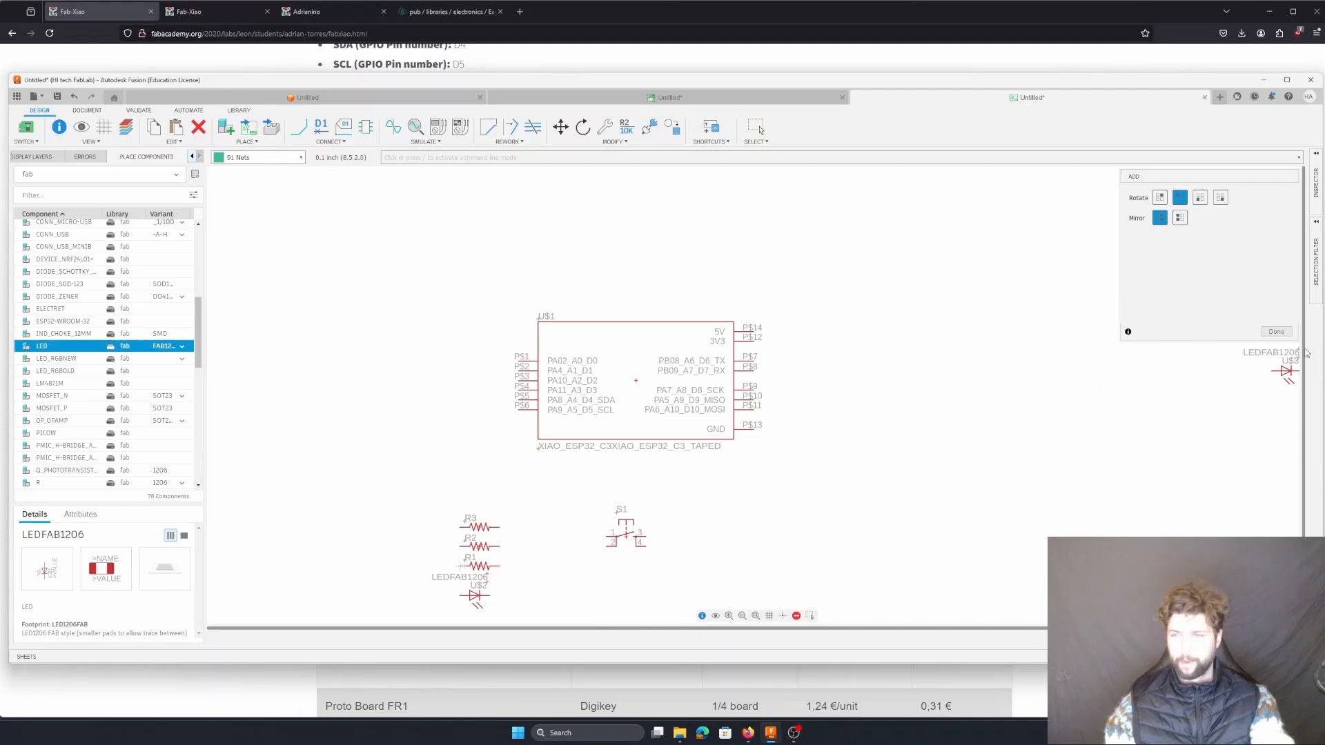
pyautogui.click(1276, 332)
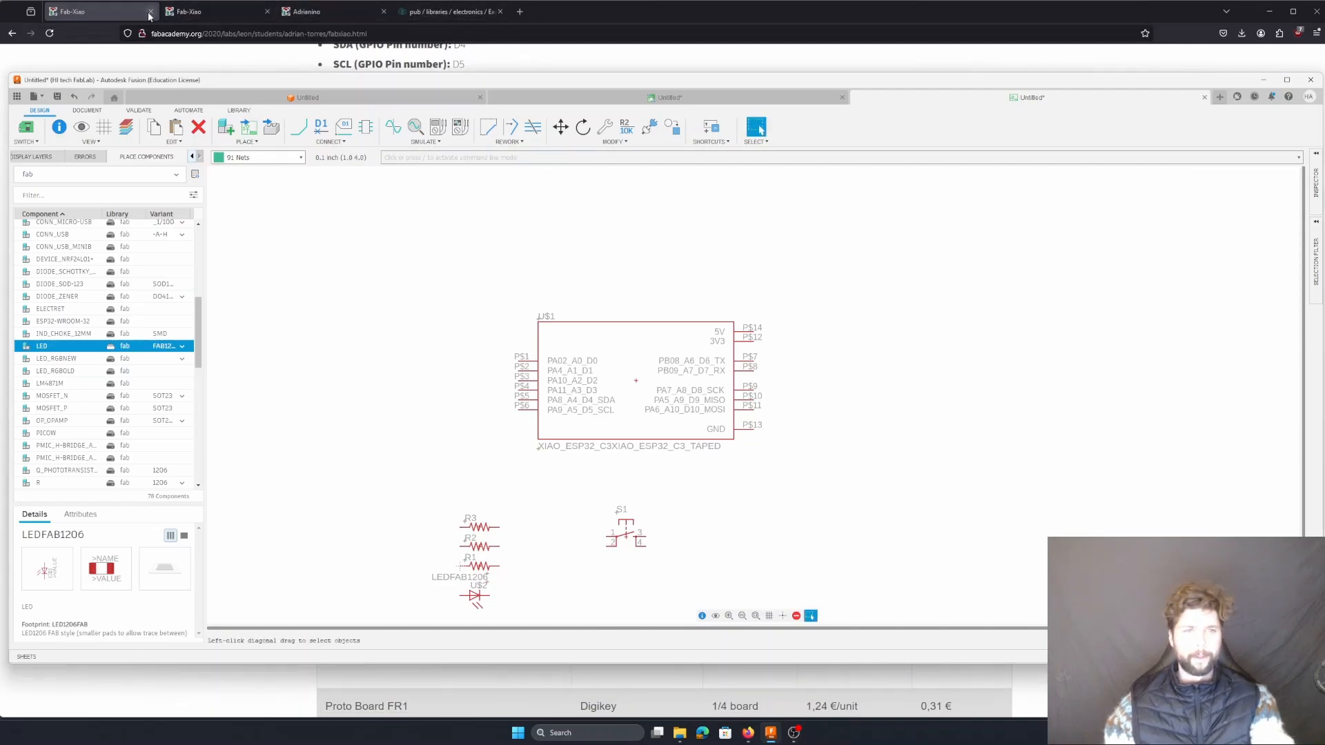
# - Check the reference schematic in Firefox, then in Autodesk Fusion place two CONN_06_FTDI-SMD-HEADER connectors, one above the other, left of the XIAO module
pyautogui.click(110, 14)
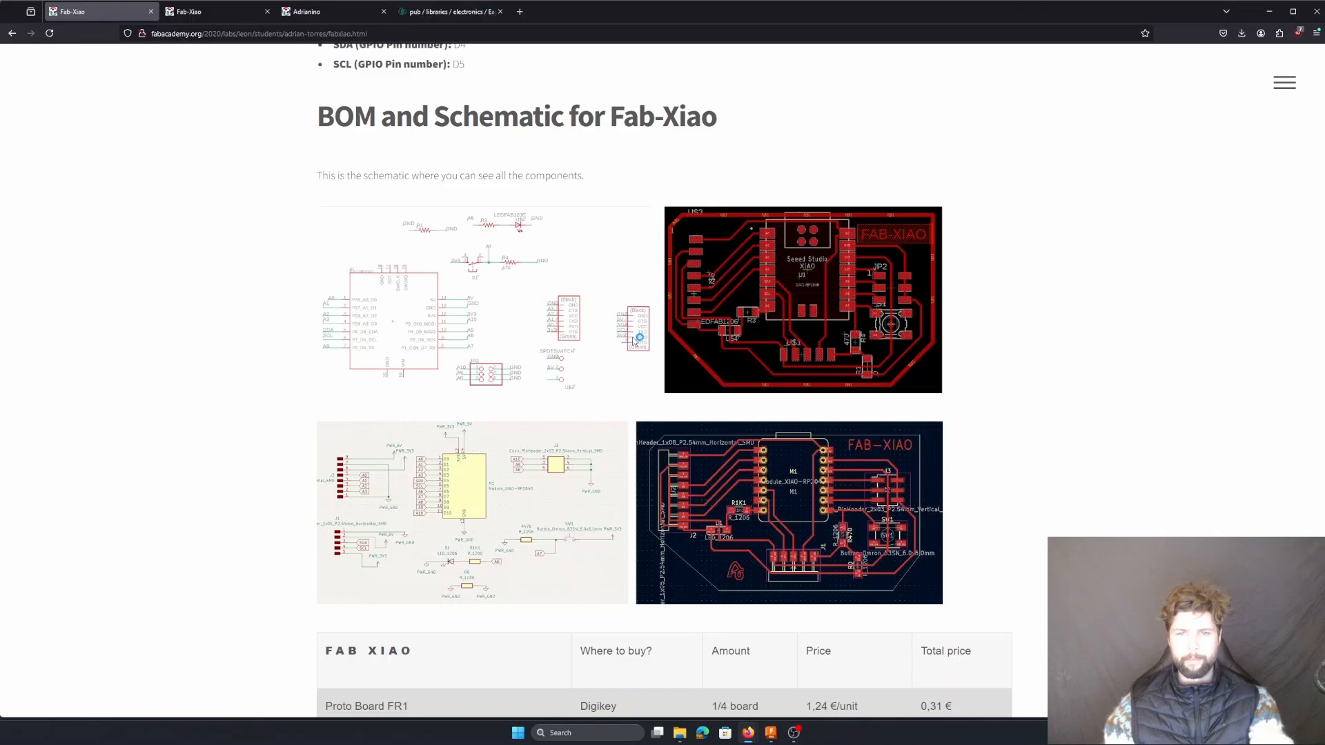
pyautogui.hotkey('alt', 'Tab')
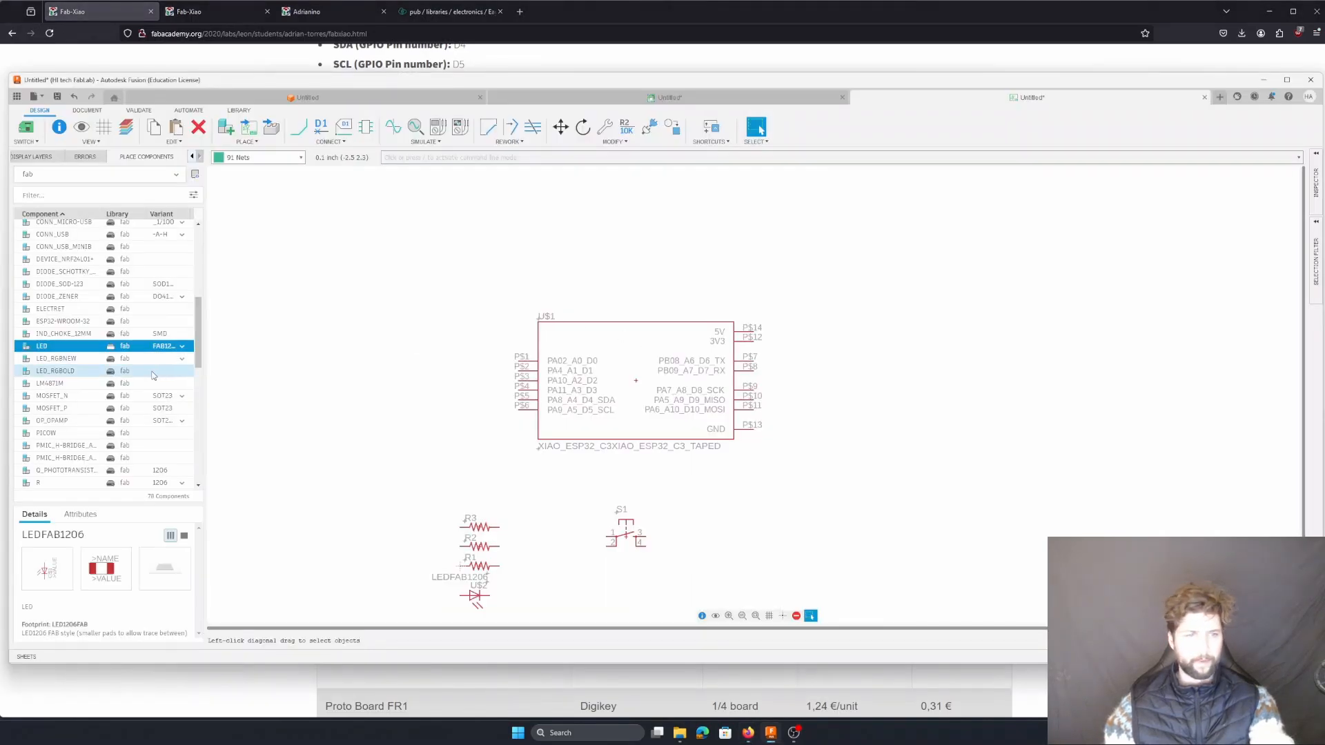
pyautogui.scroll(5, 103, 375)
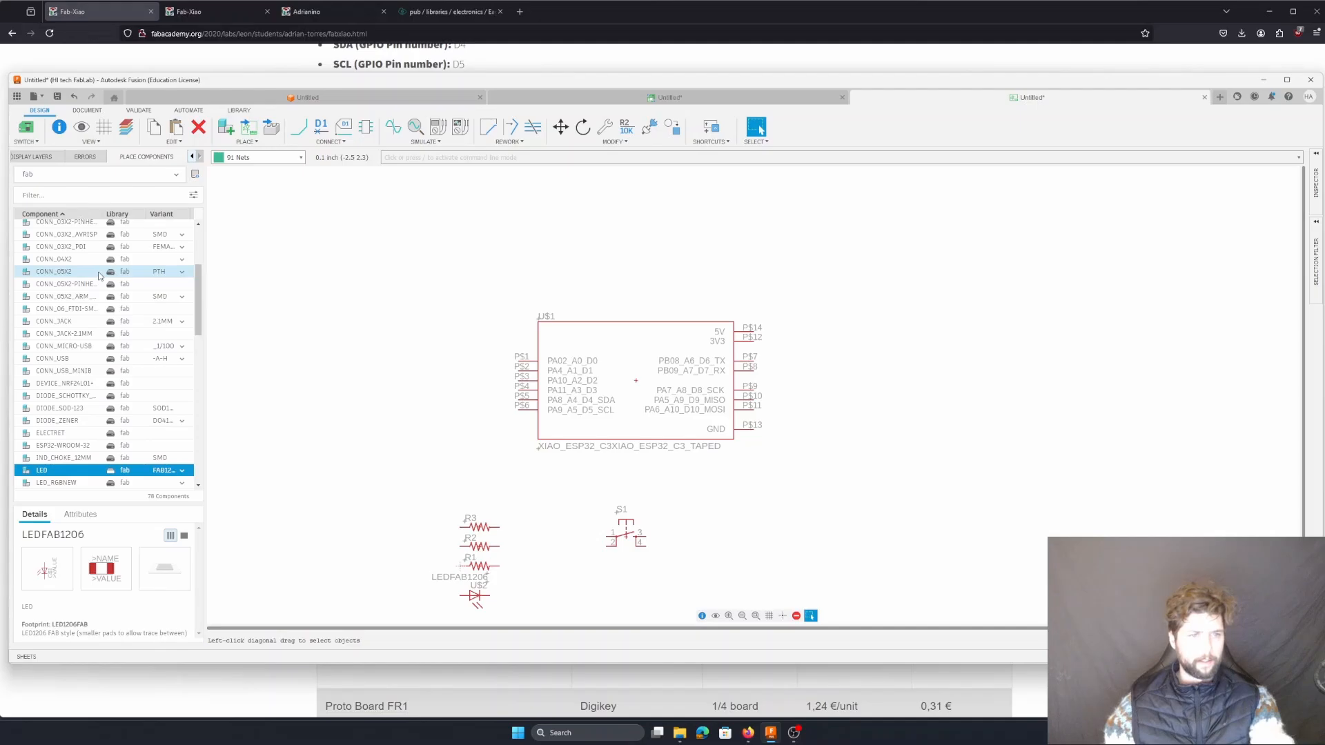
pyautogui.press('Escape')
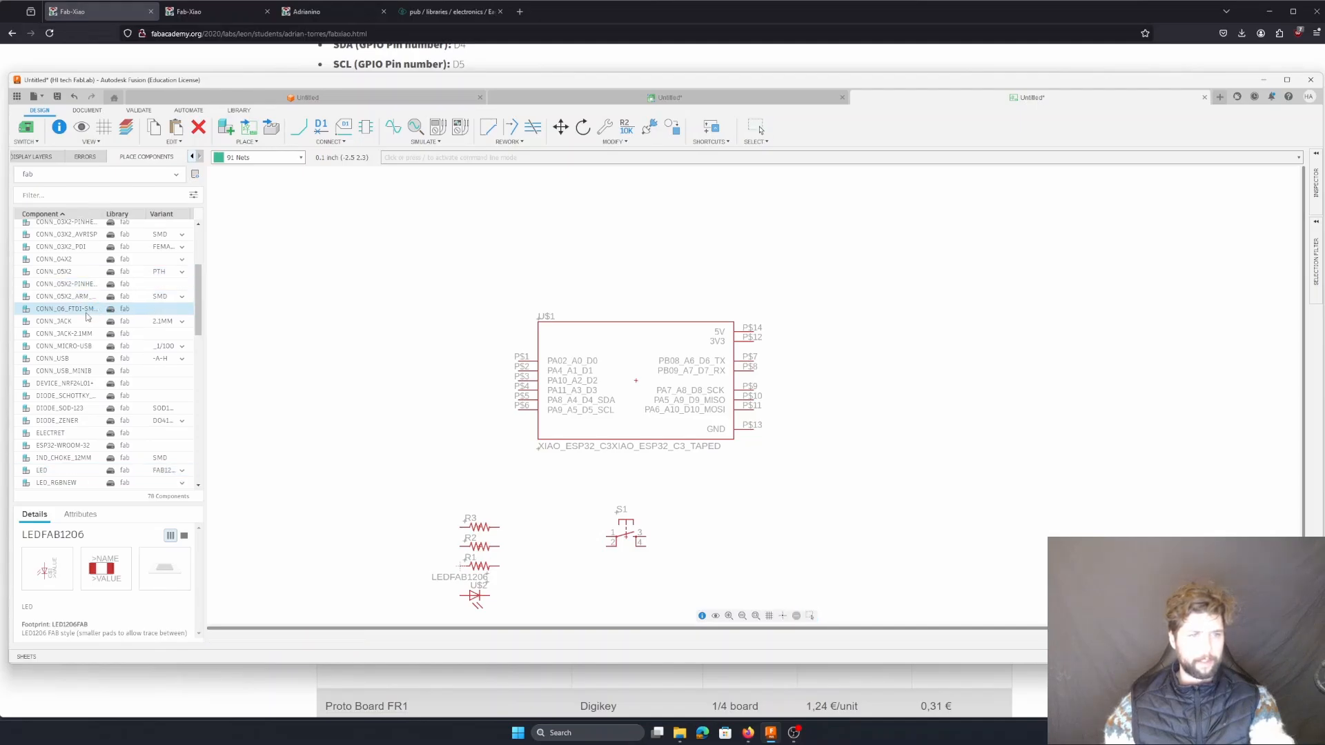
pyautogui.click(86, 311)
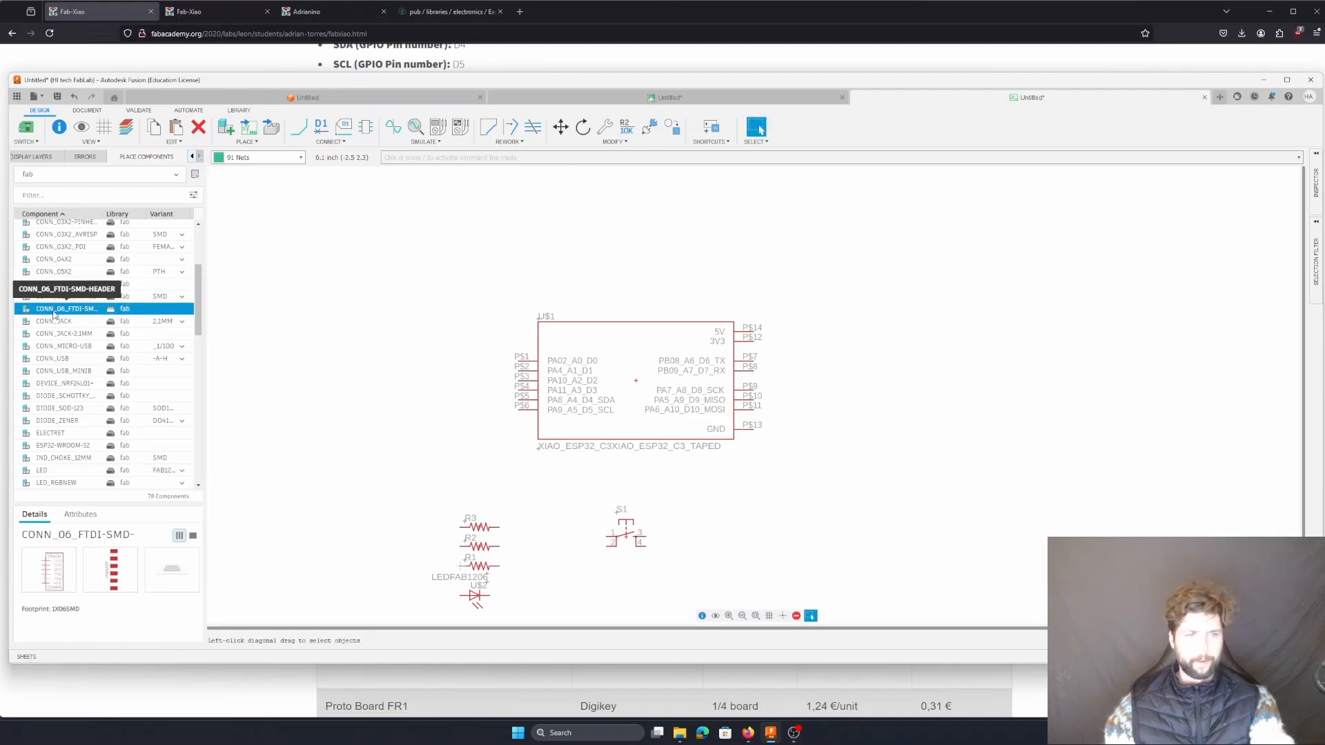
pyautogui.doubleClick(53, 313)
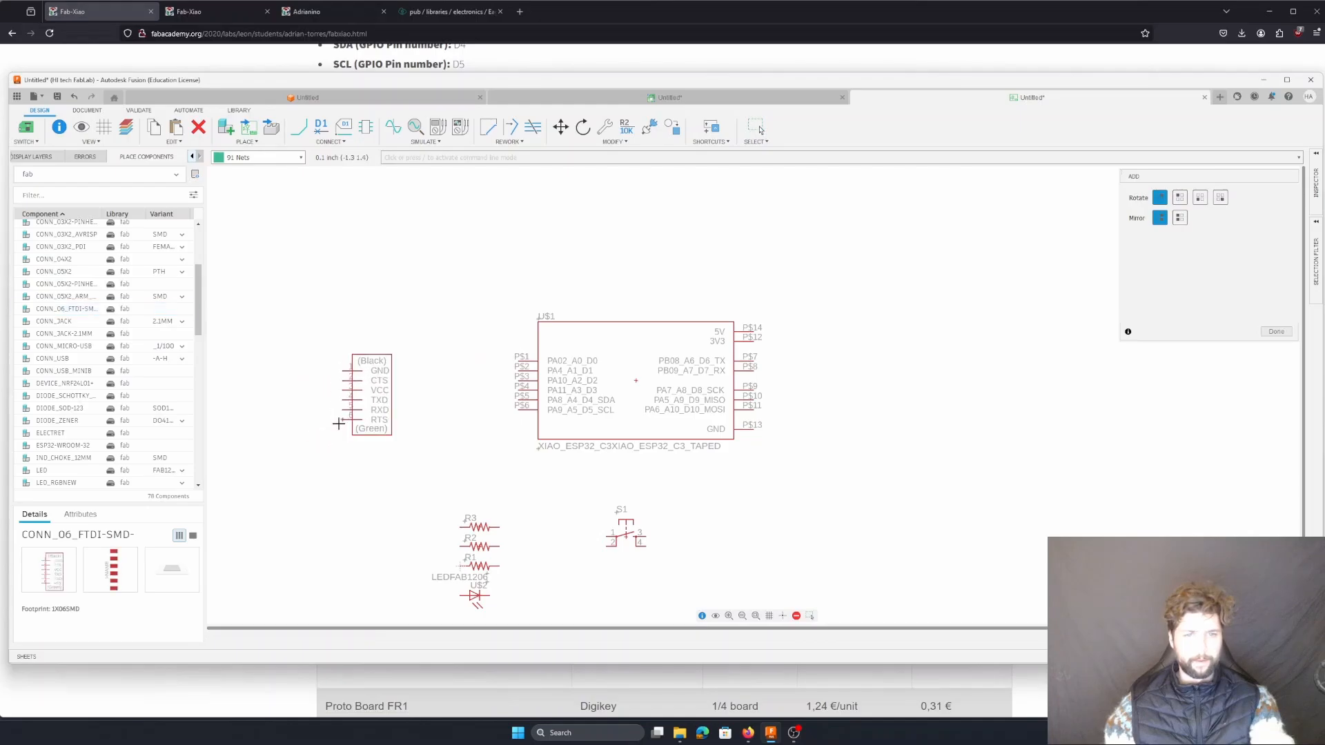
pyautogui.click(381, 435)
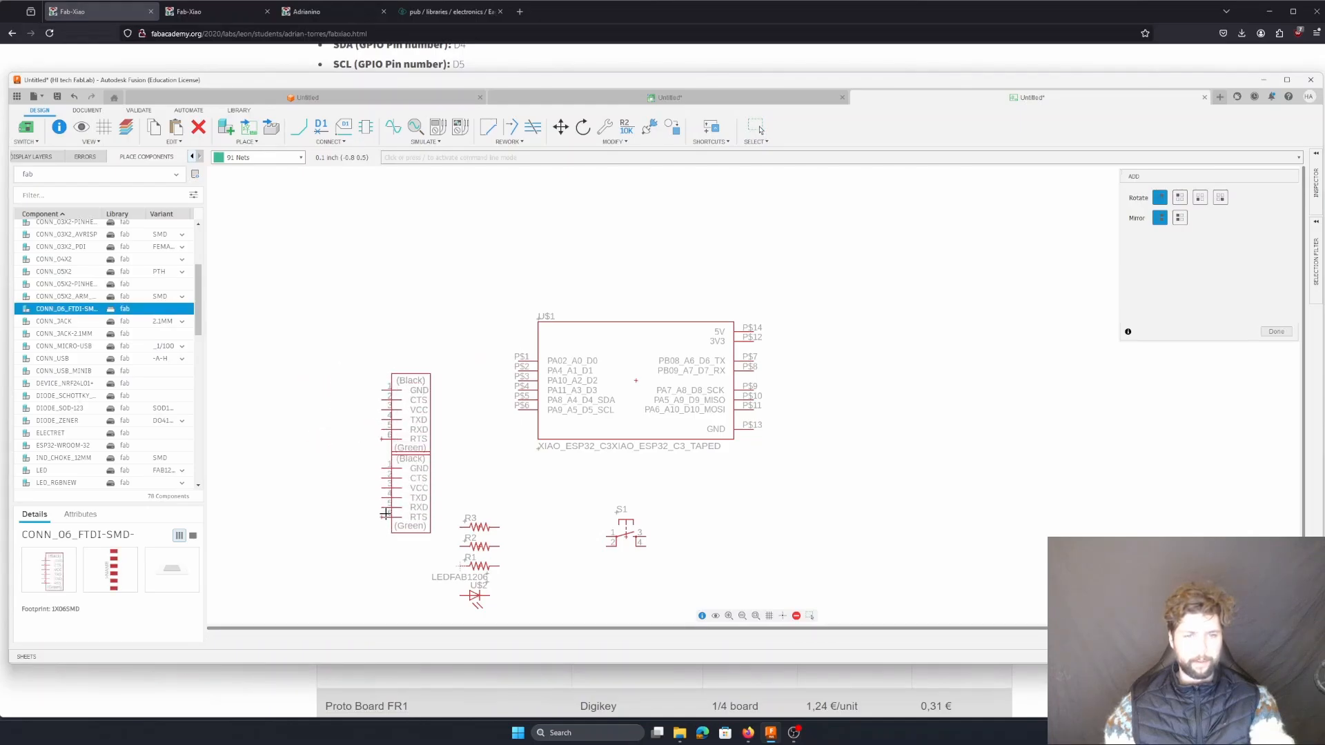
pyautogui.click(382, 524)
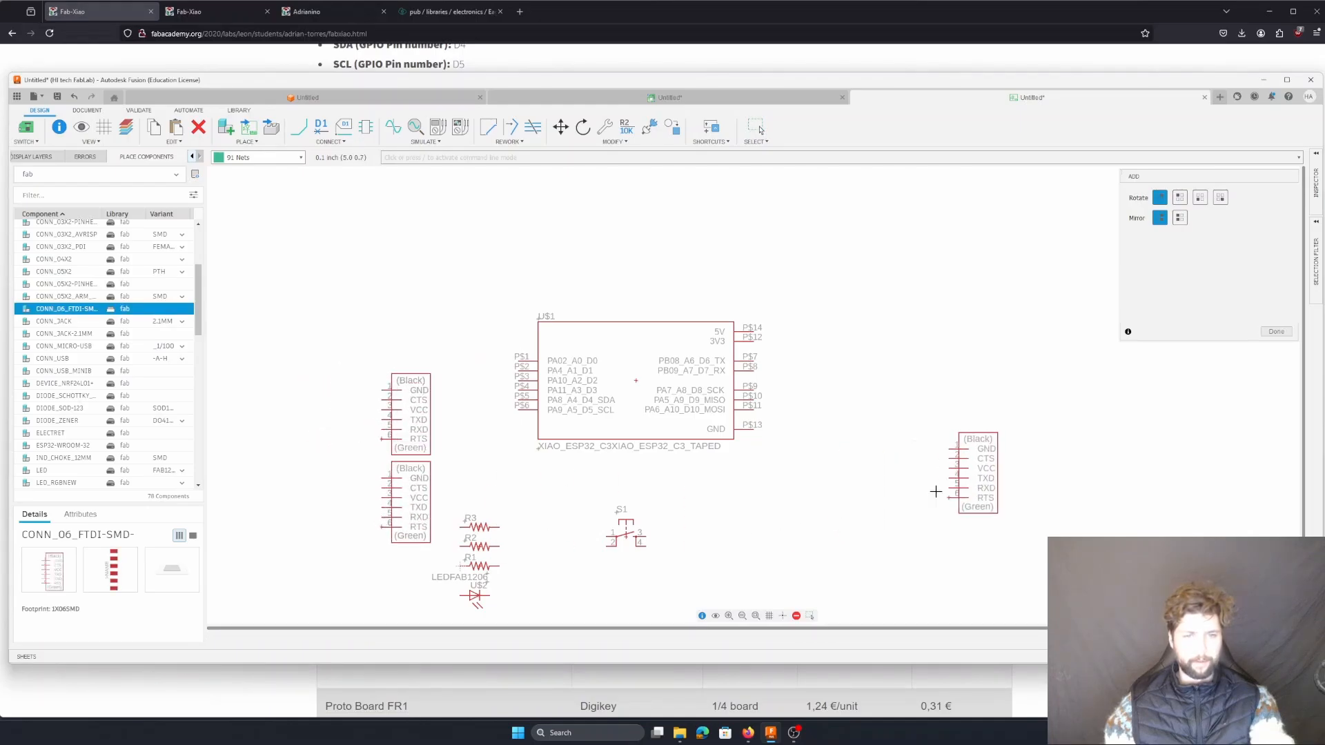
pyautogui.click(1276, 331)
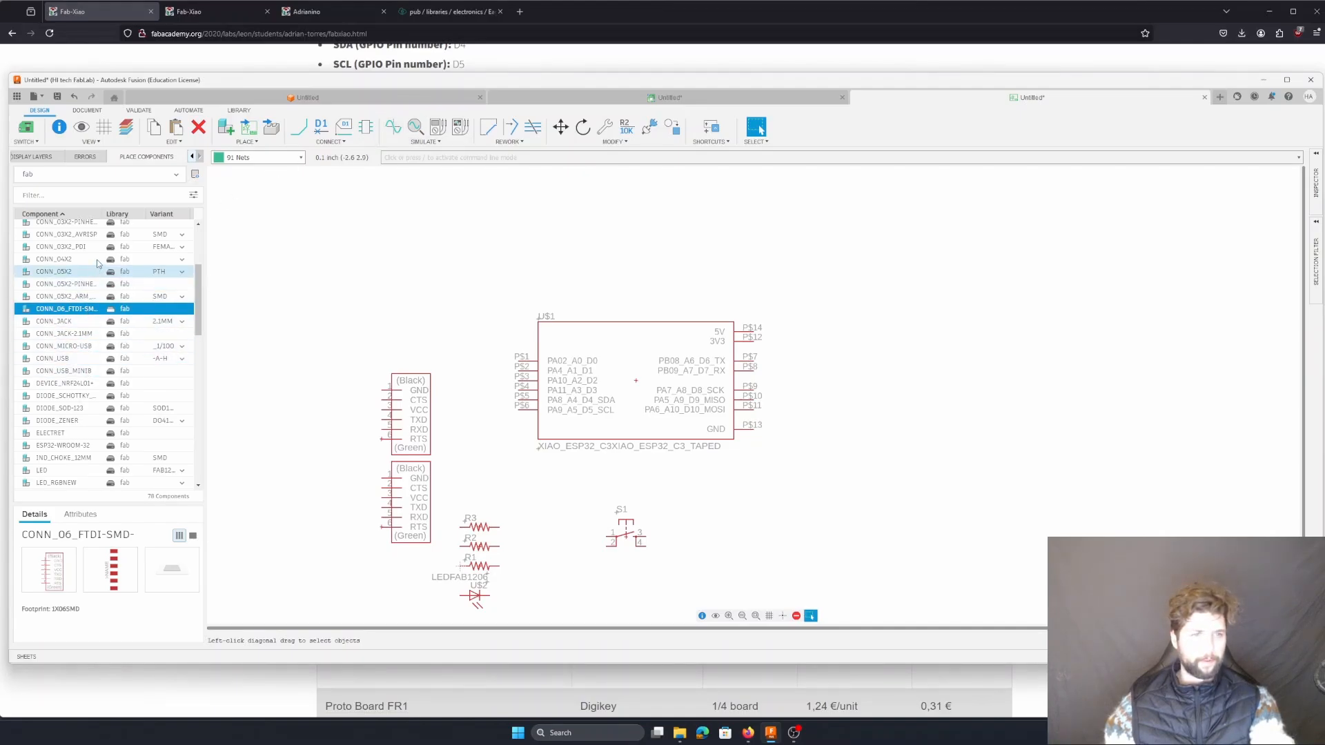
# - Place one CONN_03X2_AVRISP connector in its SMD variant to the lower right of the XIAO module and finish adding
pyautogui.click(87, 236)
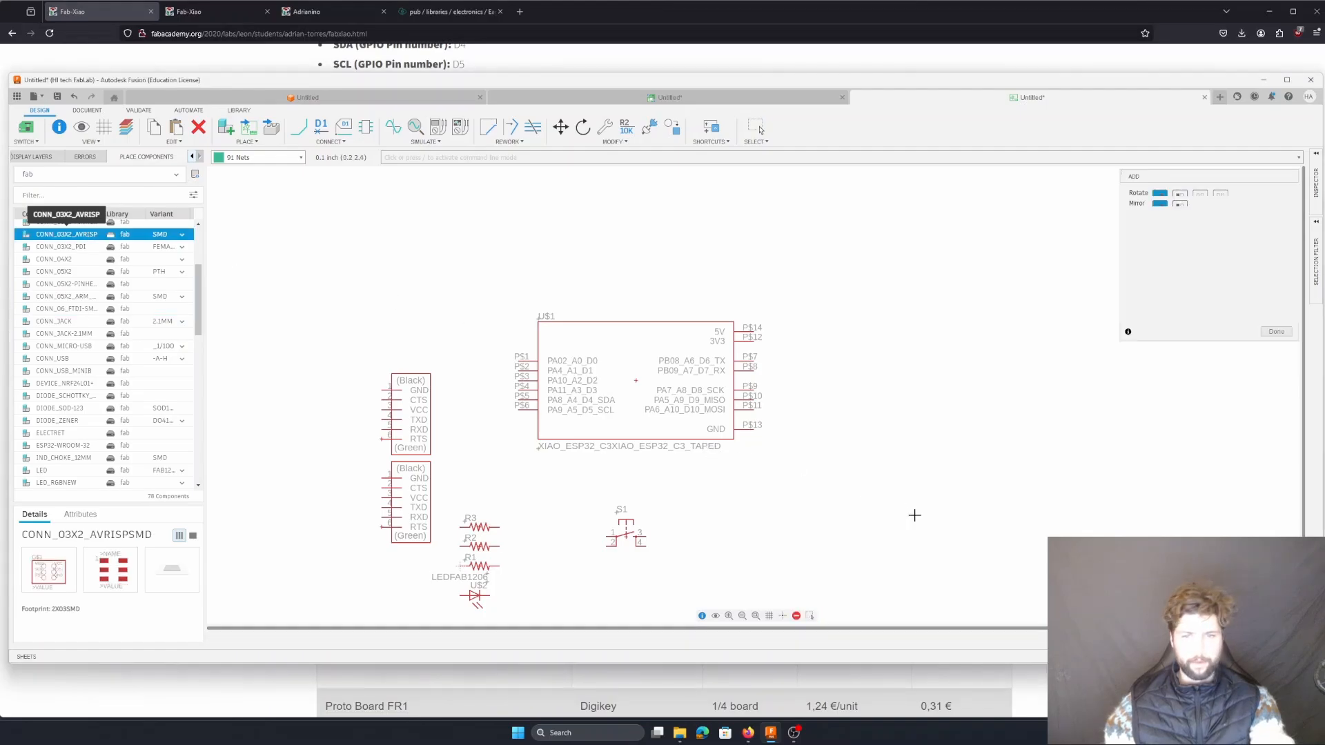
pyautogui.click(857, 514)
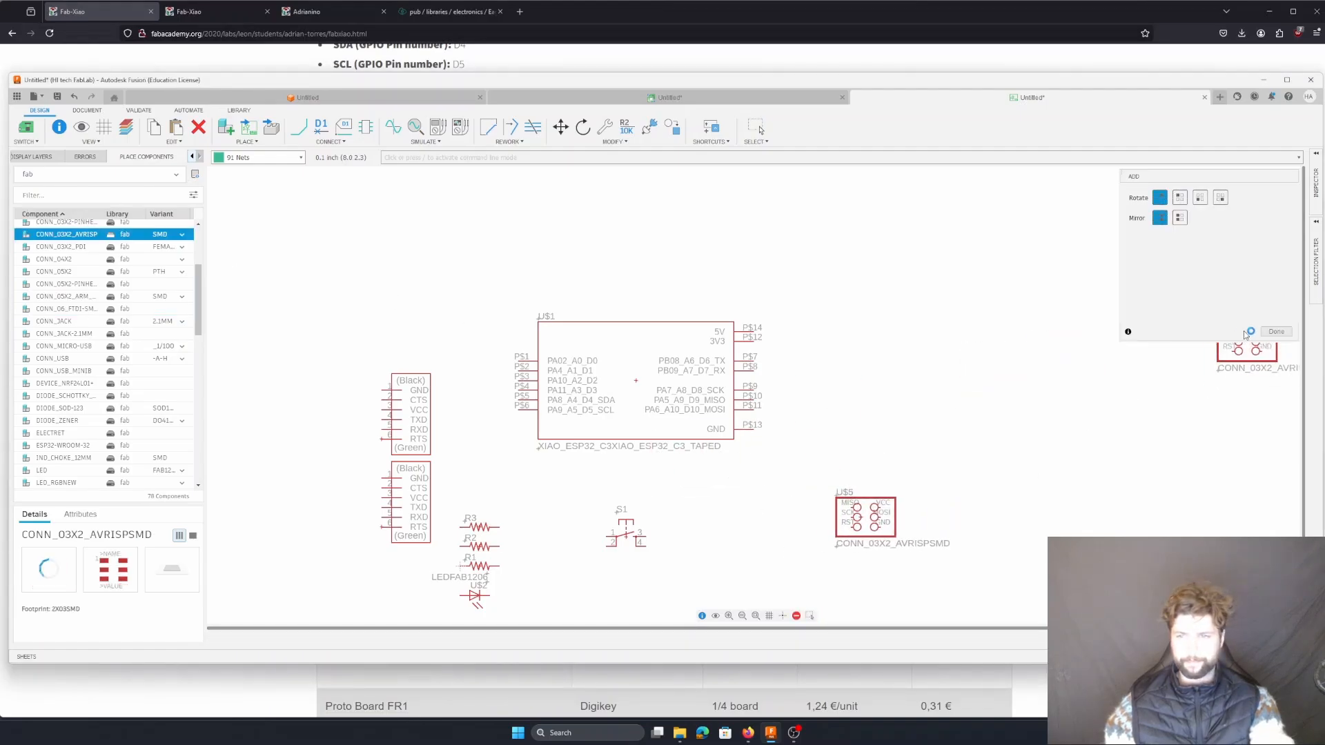
pyautogui.click(1276, 332)
# - Check the reference schematic in Firefox, then in Autodesk Fusion place one SW_SPDTSWITCH to the left of the LED and finish adding
pyautogui.click(118, 18)
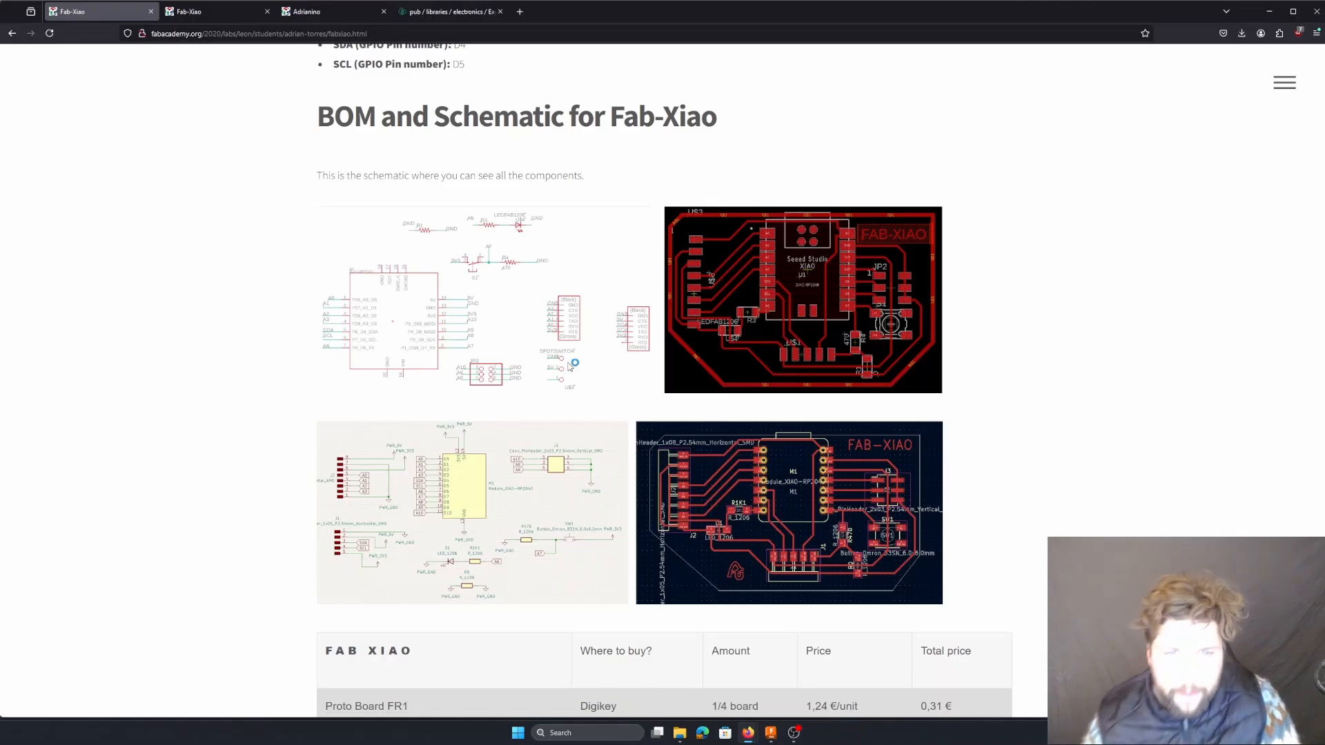
pyautogui.hotkey('alt', 'Tab')
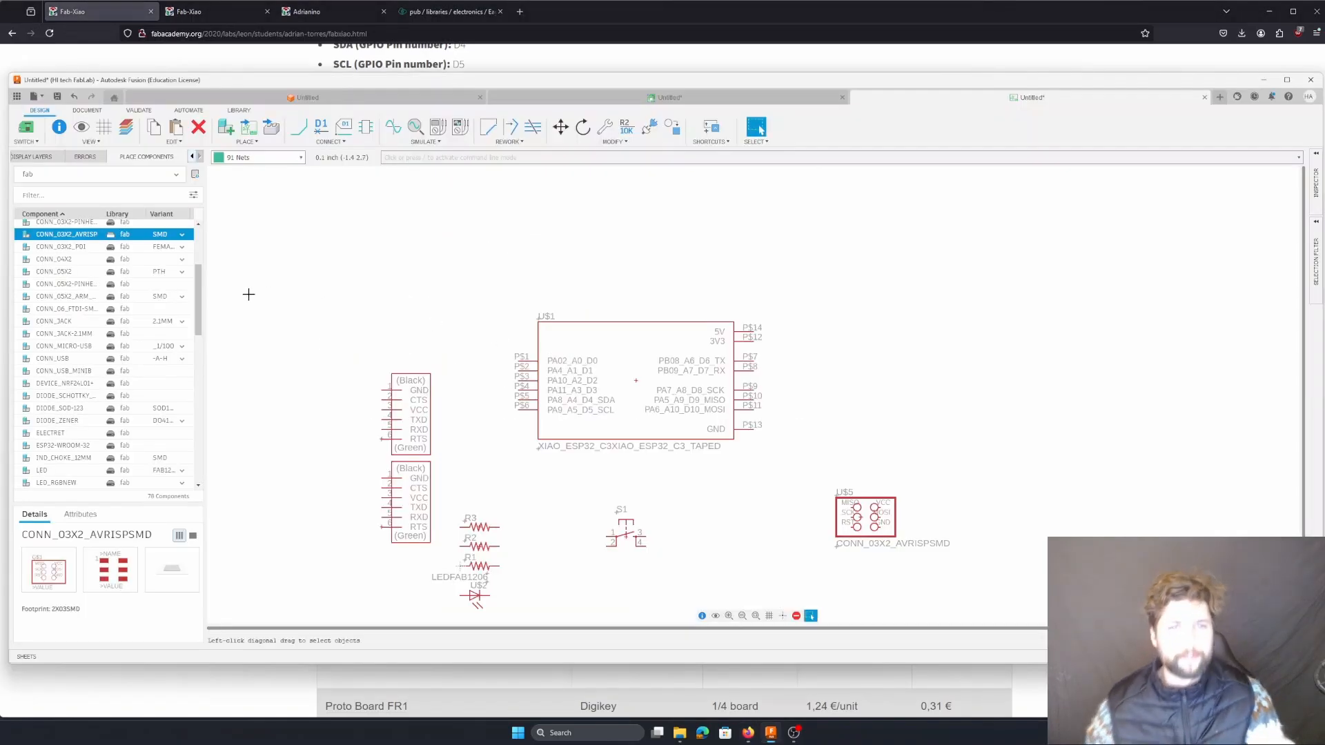
pyautogui.scroll(-1, 118, 410)
pyautogui.scroll(-6, 118, 409)
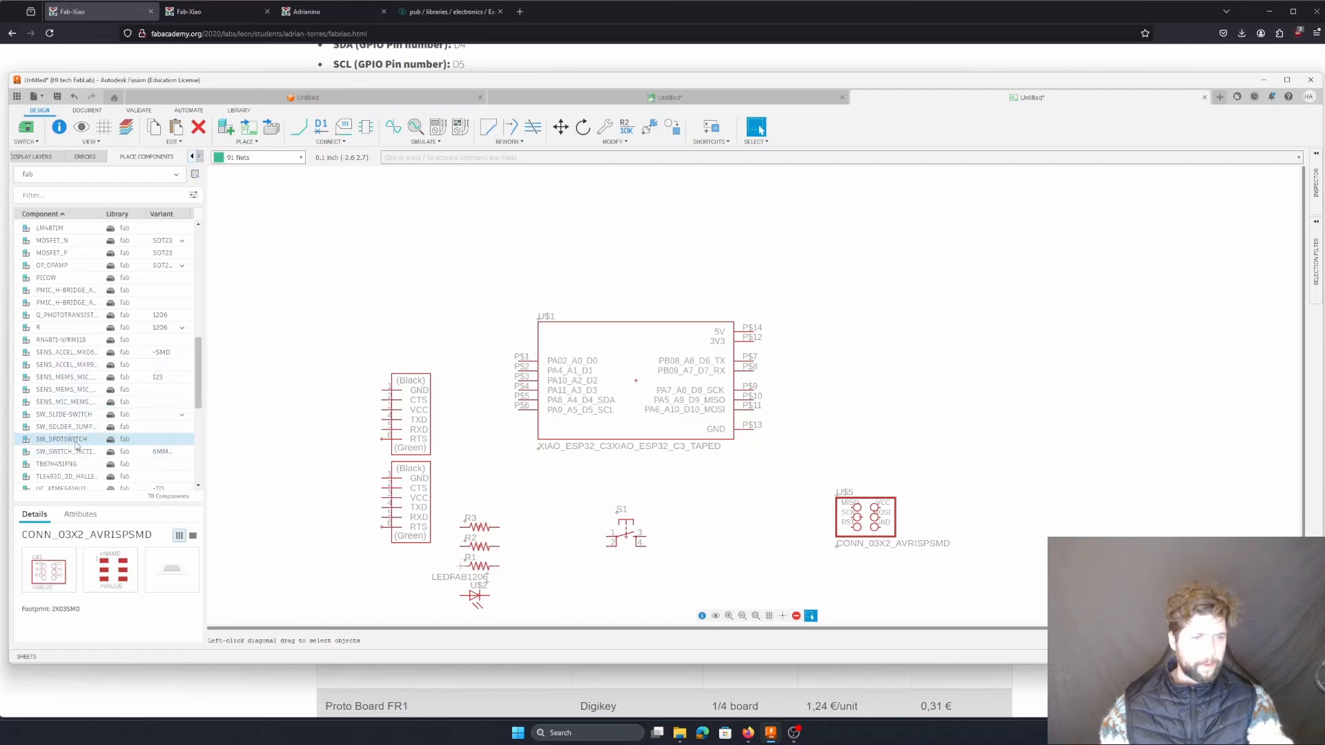
pyautogui.click(76, 443)
pyautogui.click(76, 442)
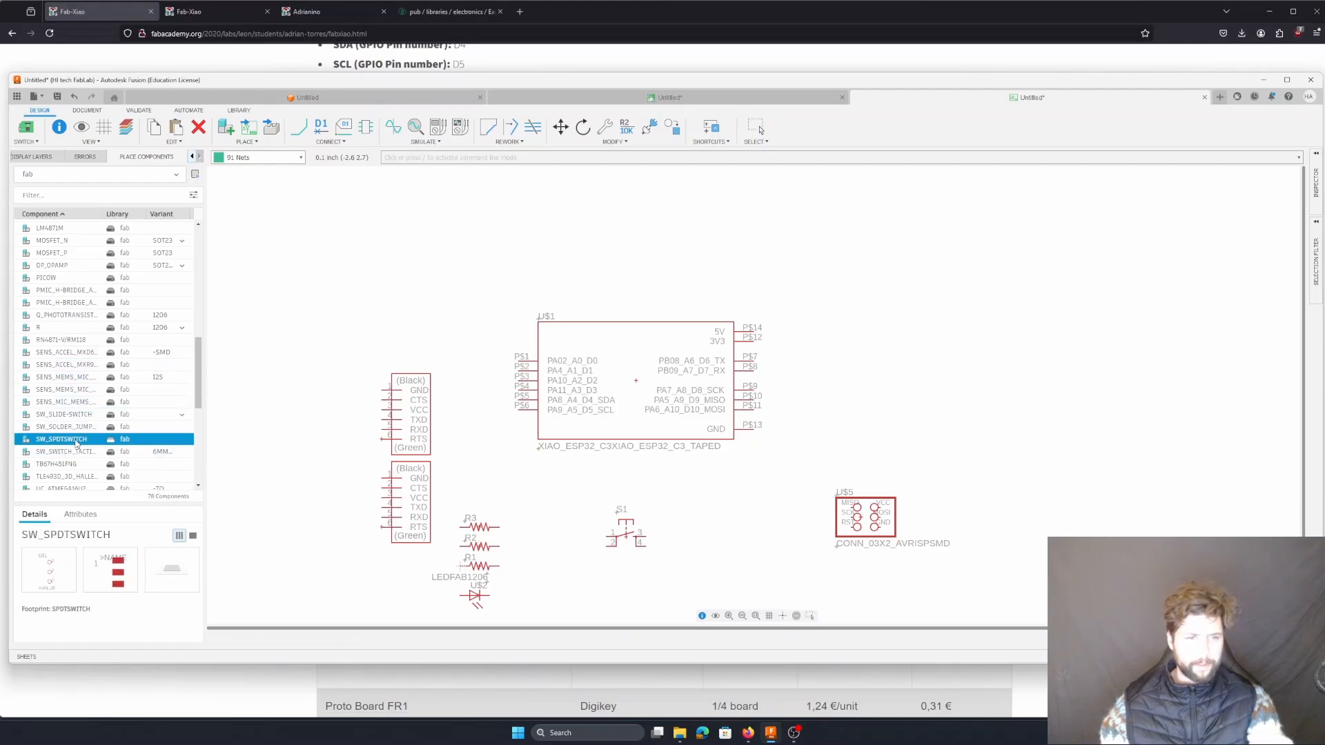
pyautogui.doubleClick(76, 444)
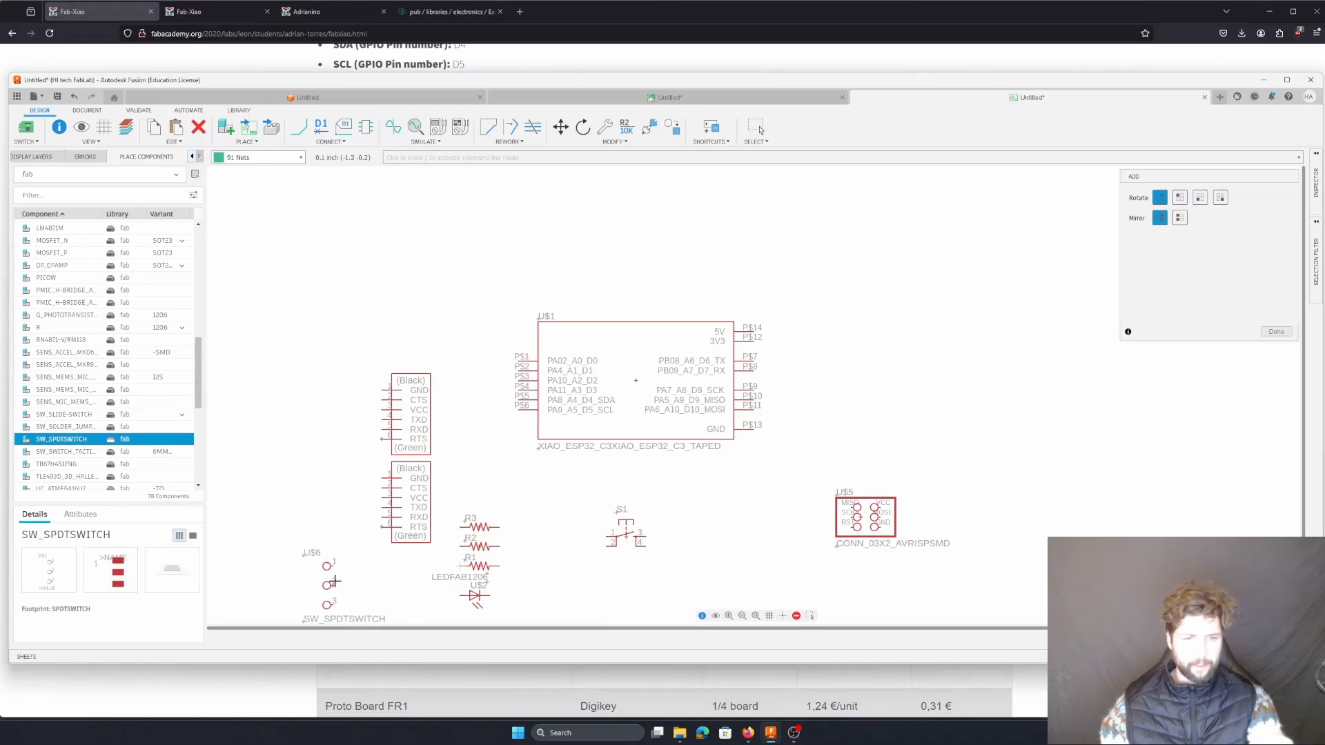
pyautogui.click(332, 582)
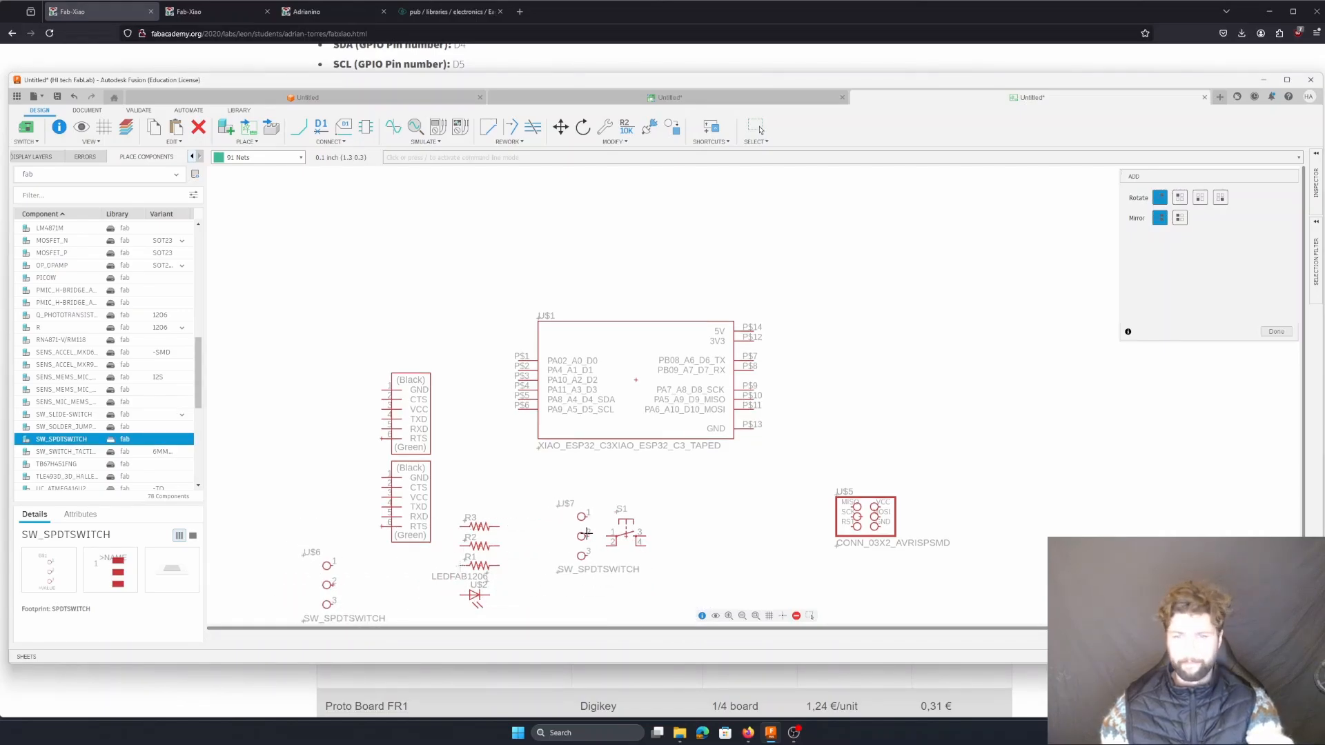
pyautogui.press('Escape')
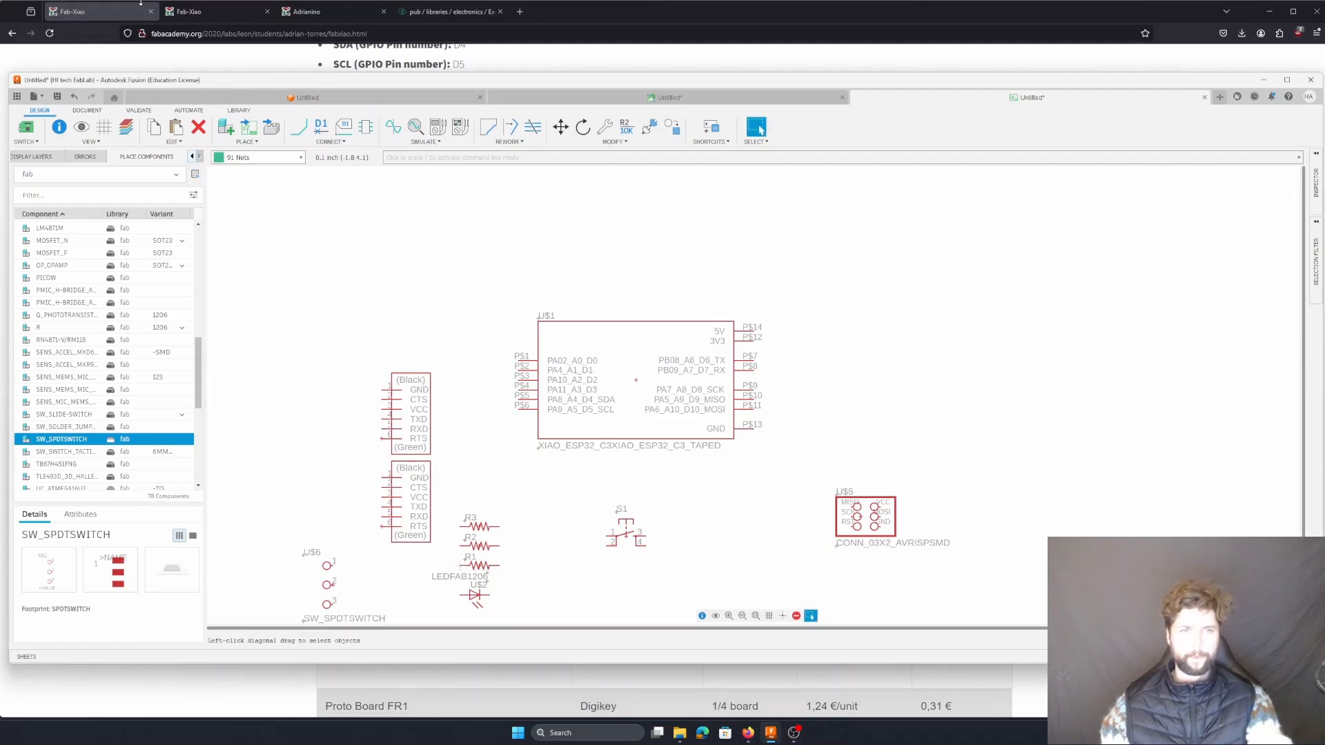
# - Check the XIAO ESP32-C3 pinout on the Fab-Xiao page in Firefox, move that window to the other monitor and minimize the remaining browser window
pyautogui.click(111, 10)
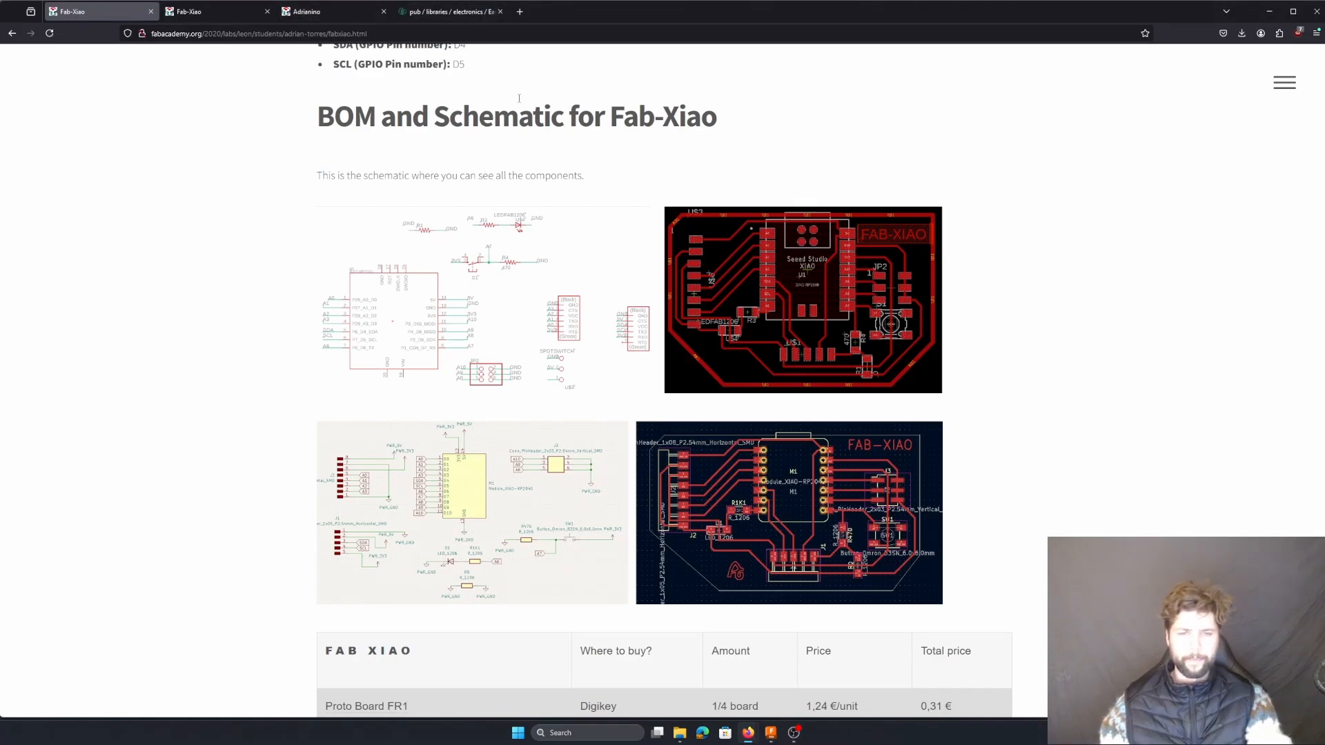
pyautogui.scroll(1, 539, 390)
pyautogui.scroll(6, 540, 390)
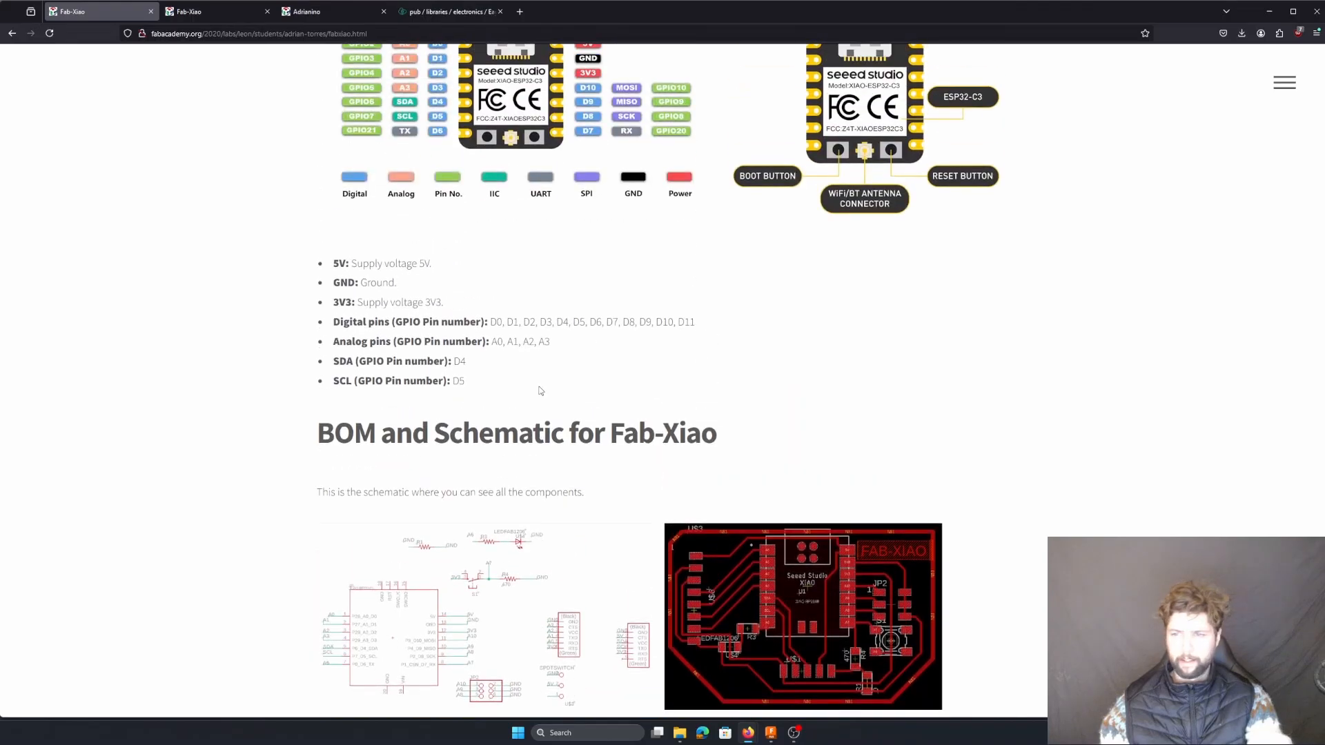
pyautogui.scroll(-2, 540, 391)
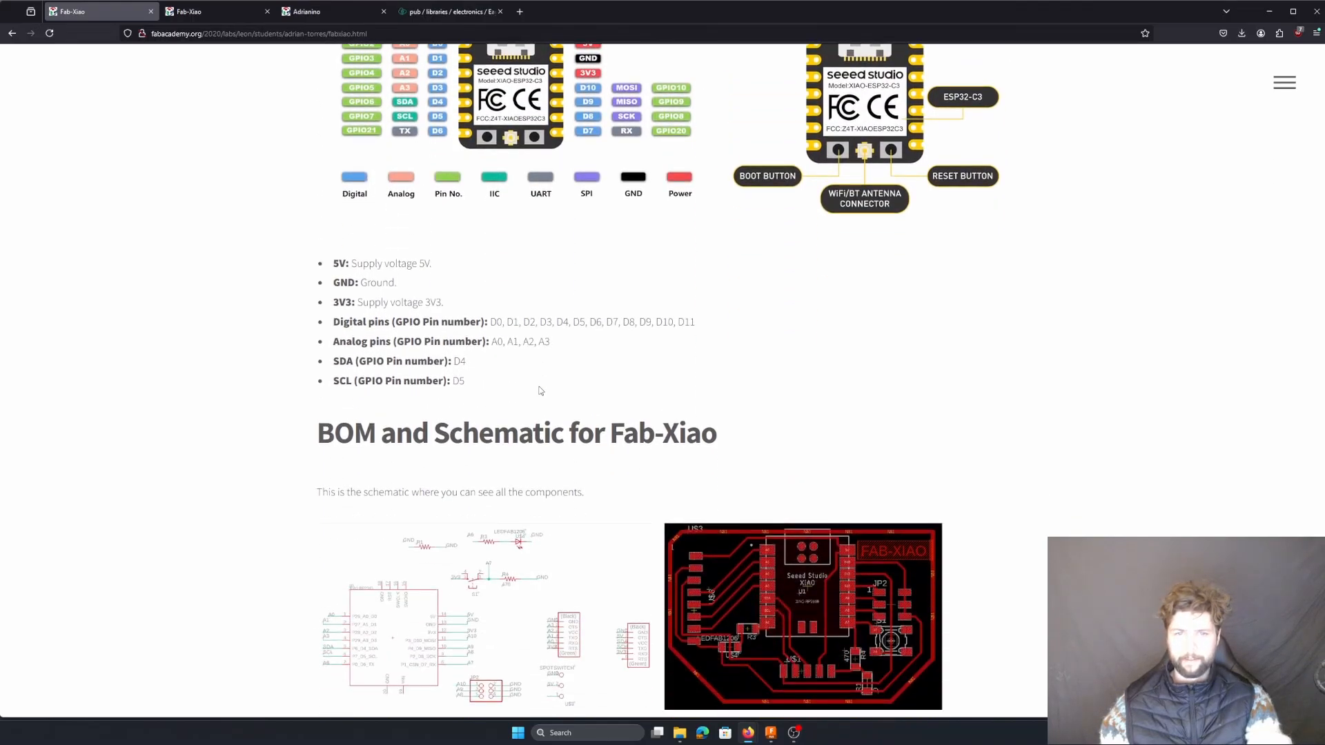
pyautogui.scroll(2, 539, 390)
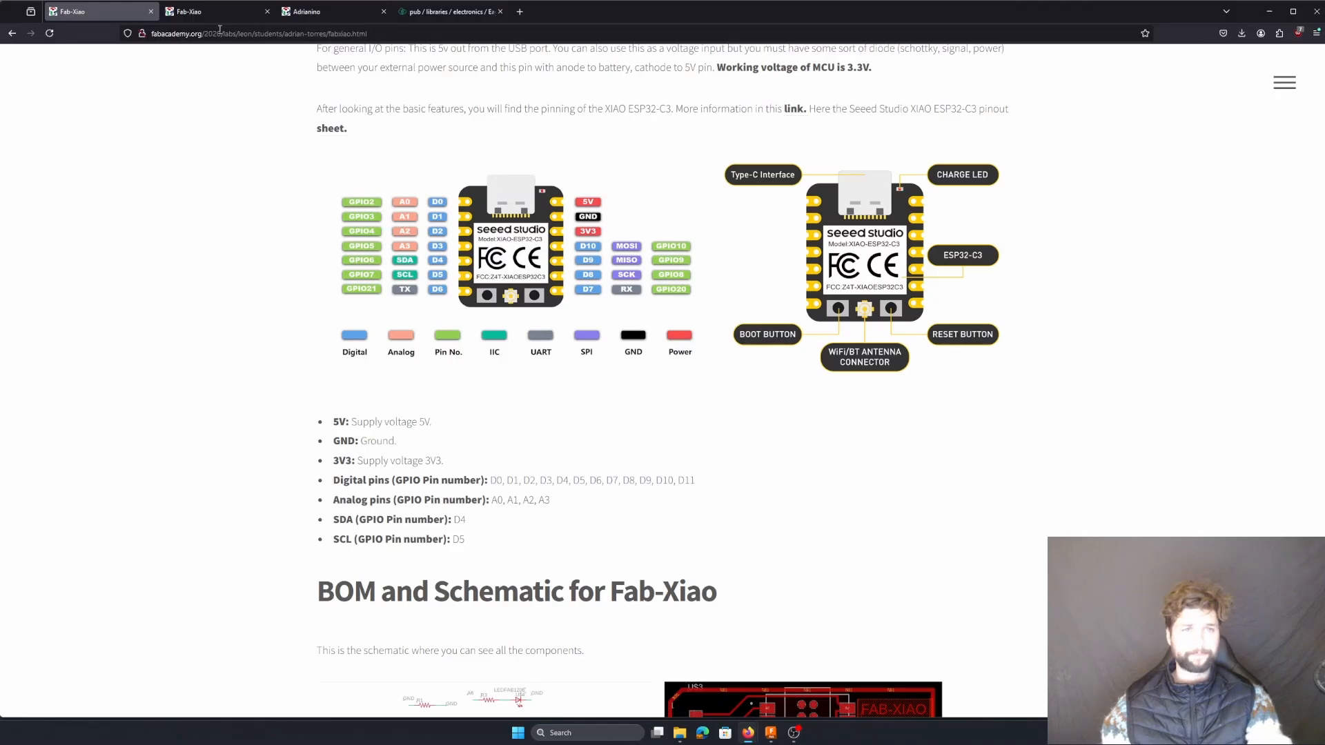
pyautogui.moveTo(594, 13); pyautogui.dragTo(0, 265)
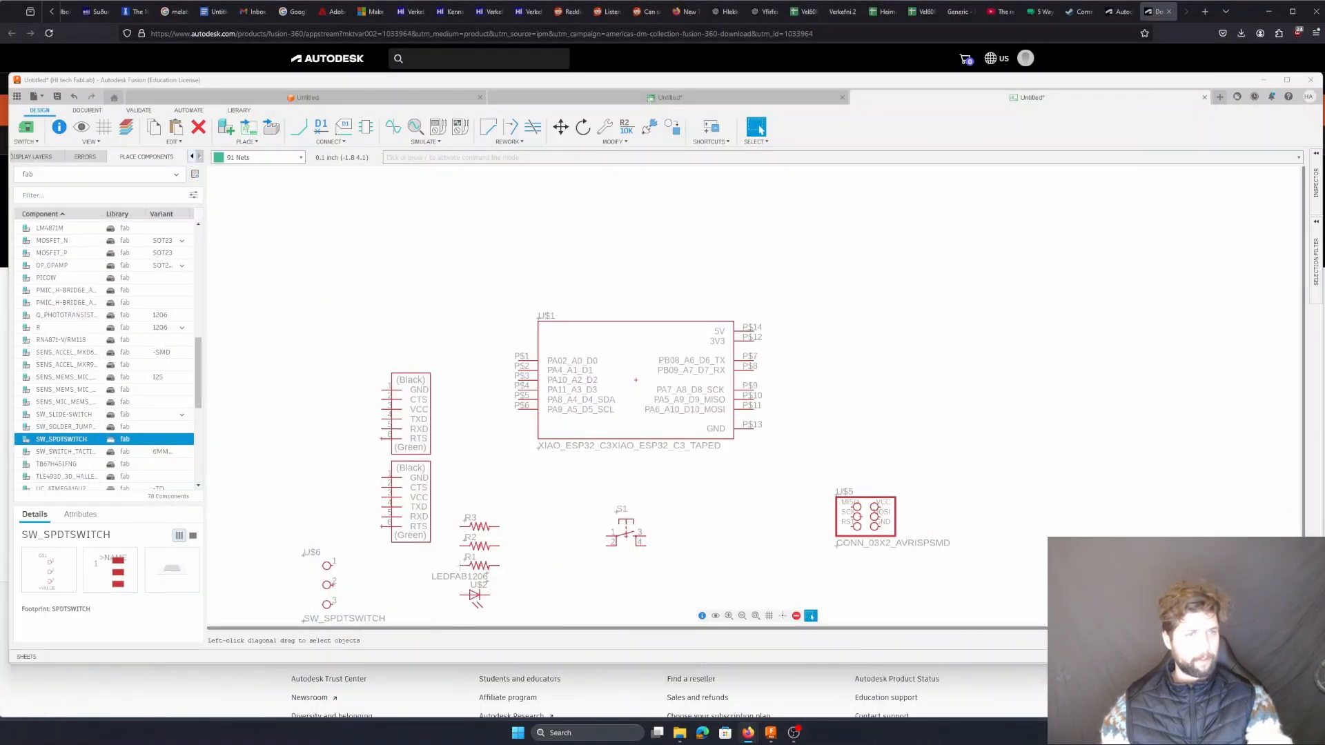
pyautogui.click(1270, 11)
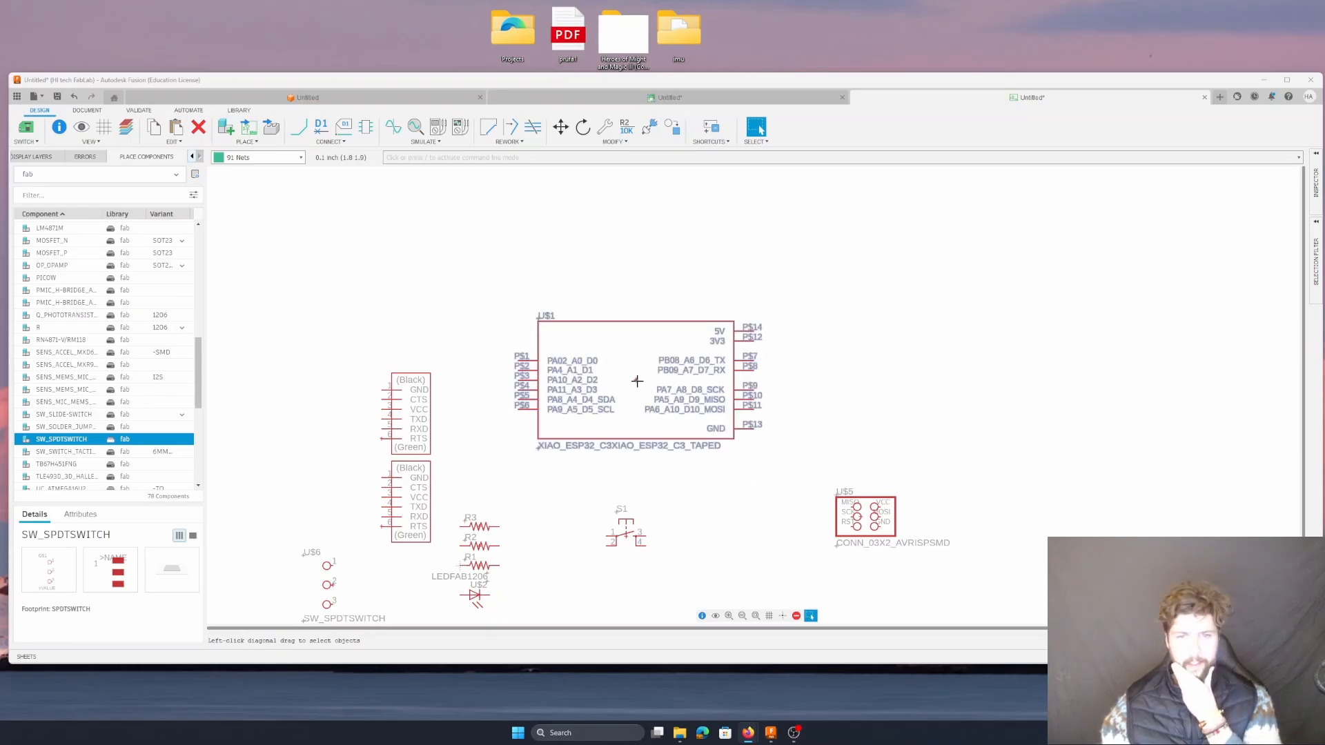
# - Move the XIAO module slightly left and down, and arrange both FTDI headers and the AVRISP connector in a column to its right
pyautogui.press('m')
pyautogui.press('Escape')
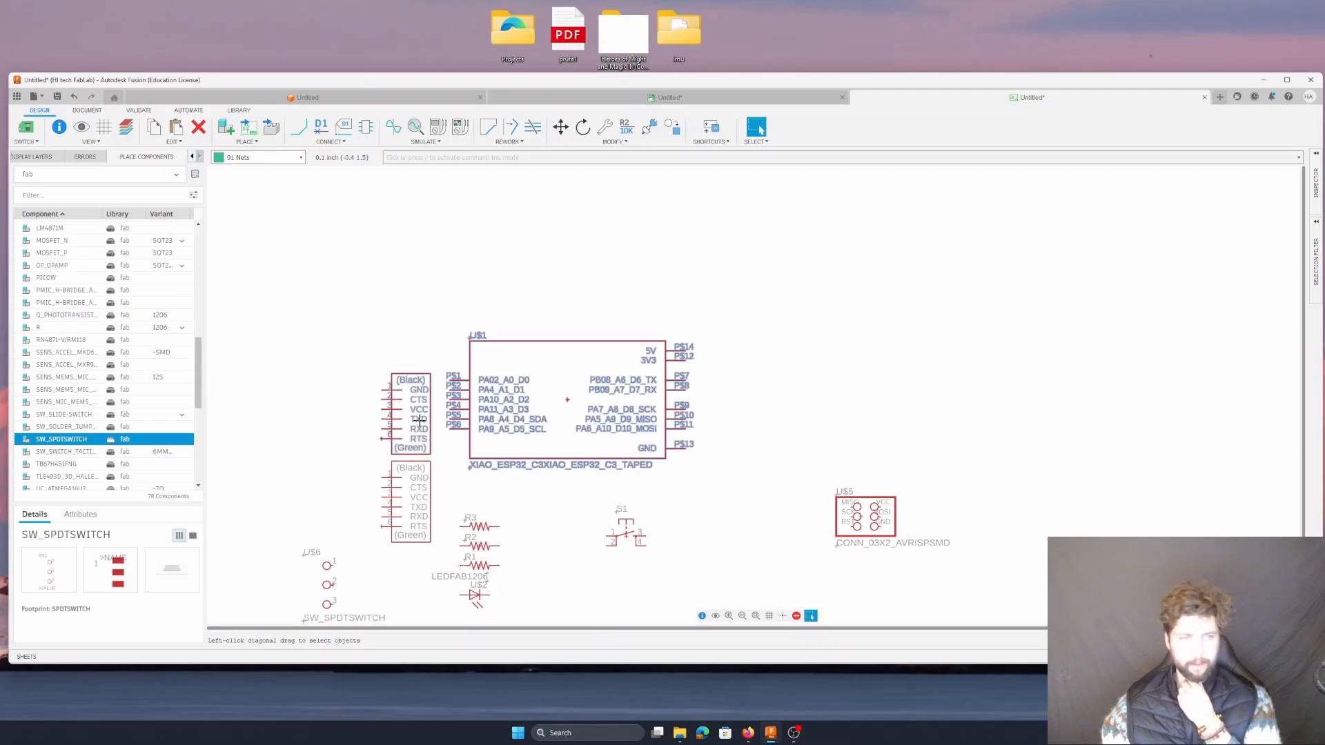
pyautogui.moveTo(412, 432); pyautogui.dragTo(920, 323)
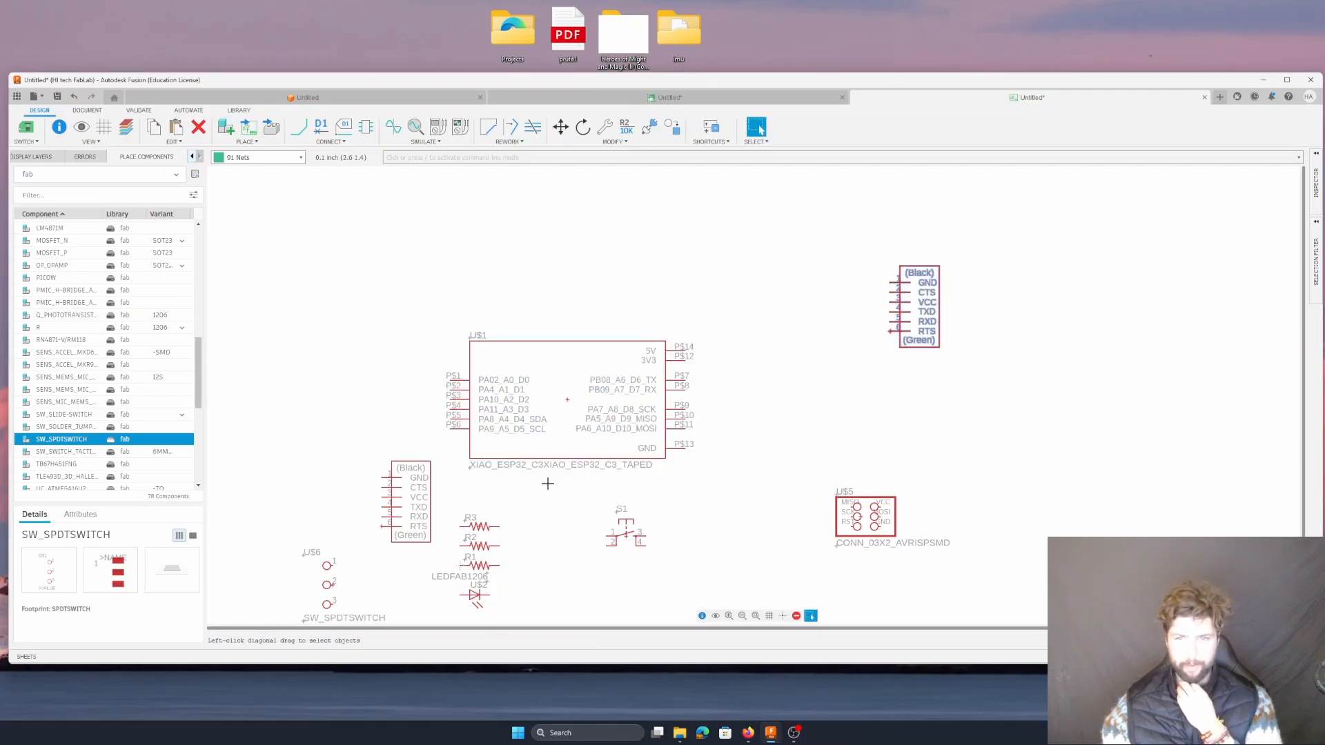
pyautogui.moveTo(413, 501); pyautogui.dragTo(922, 409)
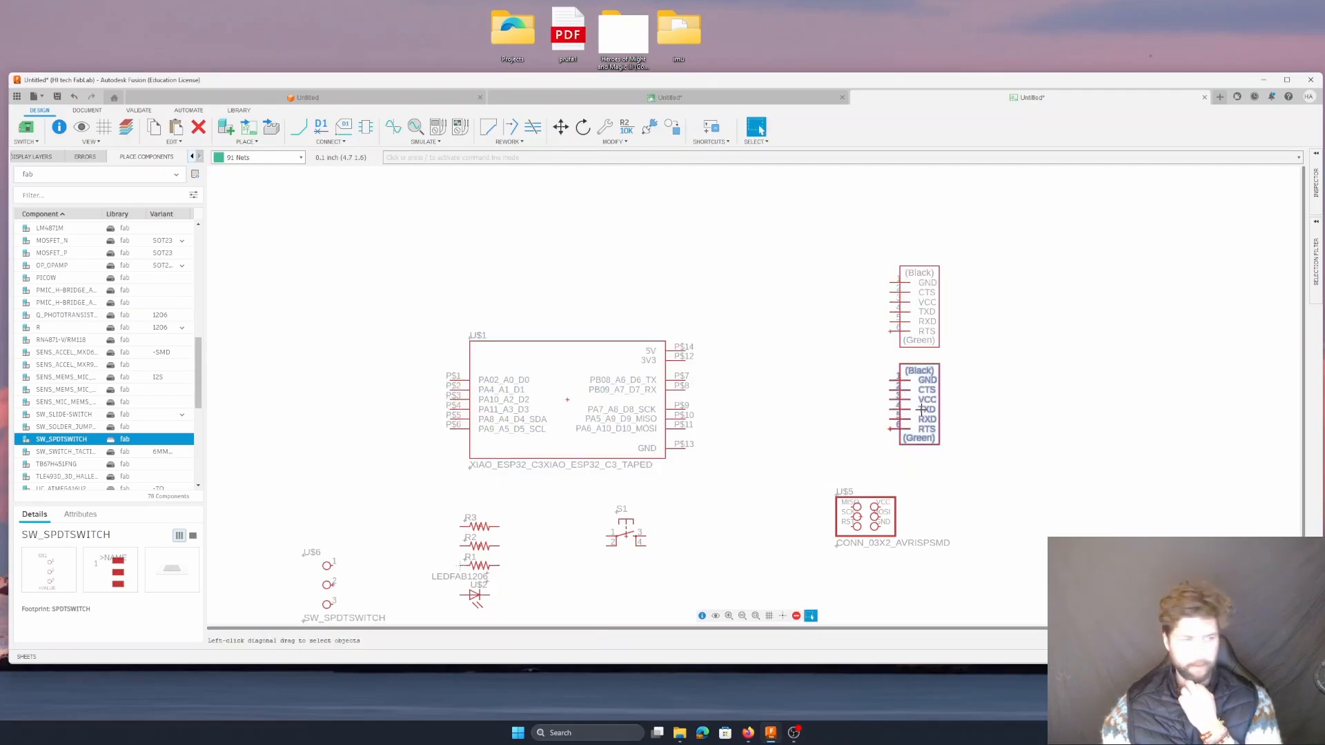
pyautogui.moveTo(911, 510); pyautogui.dragTo(950, 510)
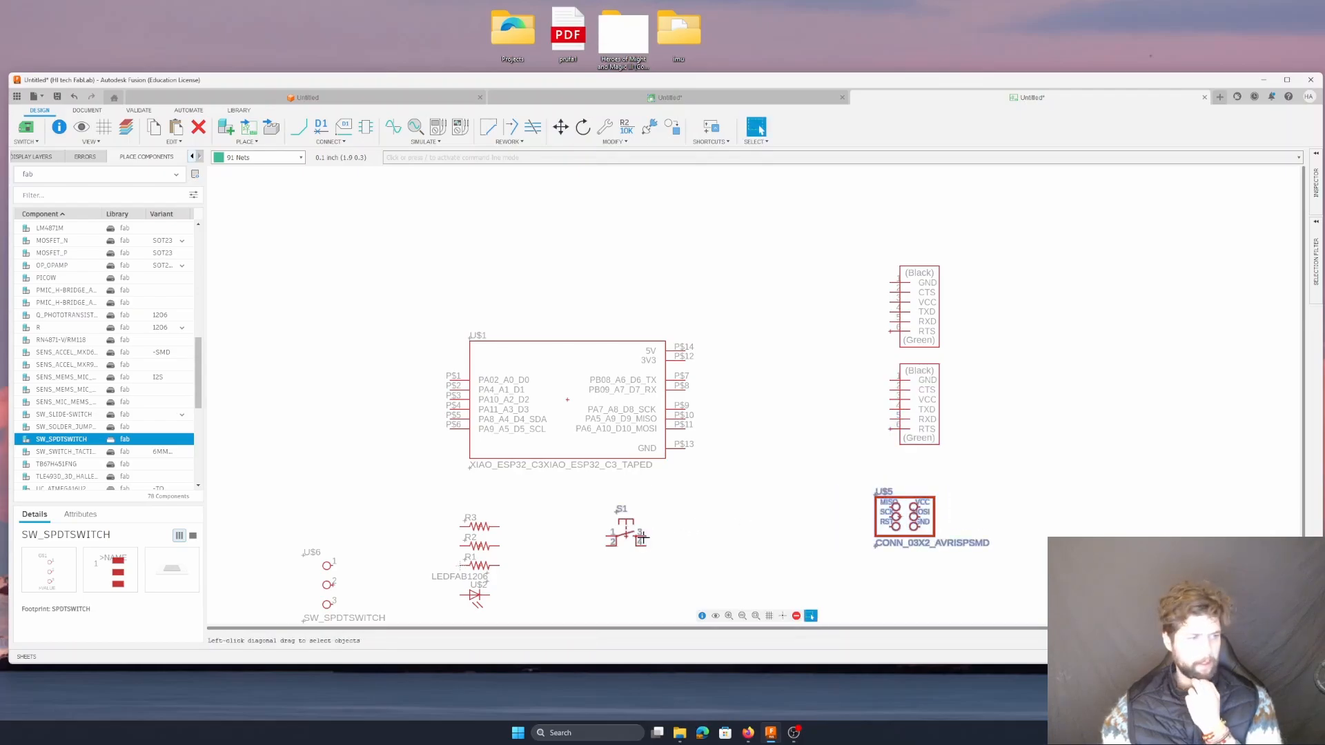
# - Move switch S1 above the left part of the XIAO module and the LED above its right end
pyautogui.moveTo(625, 527); pyautogui.dragTo(480, 247)
pyautogui.moveTo(478, 603); pyautogui.dragTo(694, 249)
pyautogui.press('Escape')
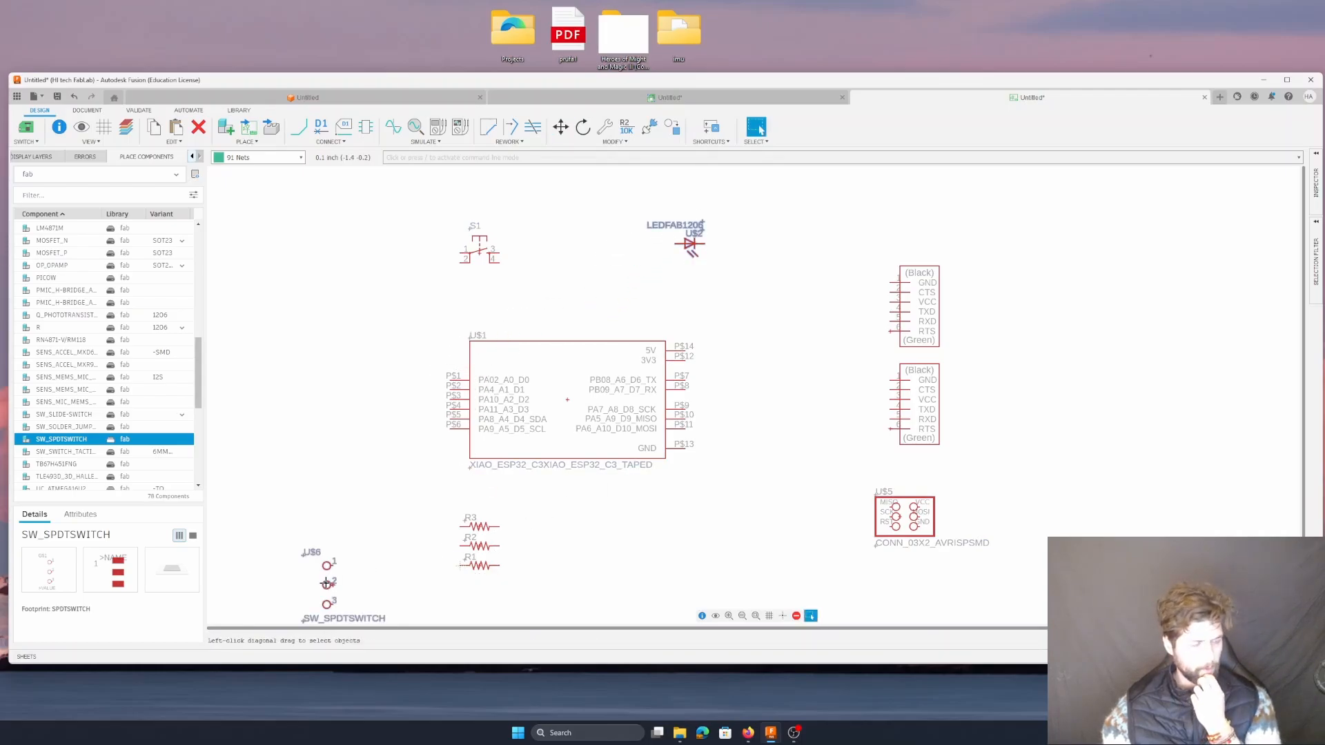
# - Move the SPDT switch directly above the upper FTDI header, rotated 180 degrees
pyautogui.moveTo(326, 583); pyautogui.dragTo(909, 225)
pyautogui.rightClick(901, 217)
pyautogui.rightClick(902, 217)
pyautogui.press('Escape')
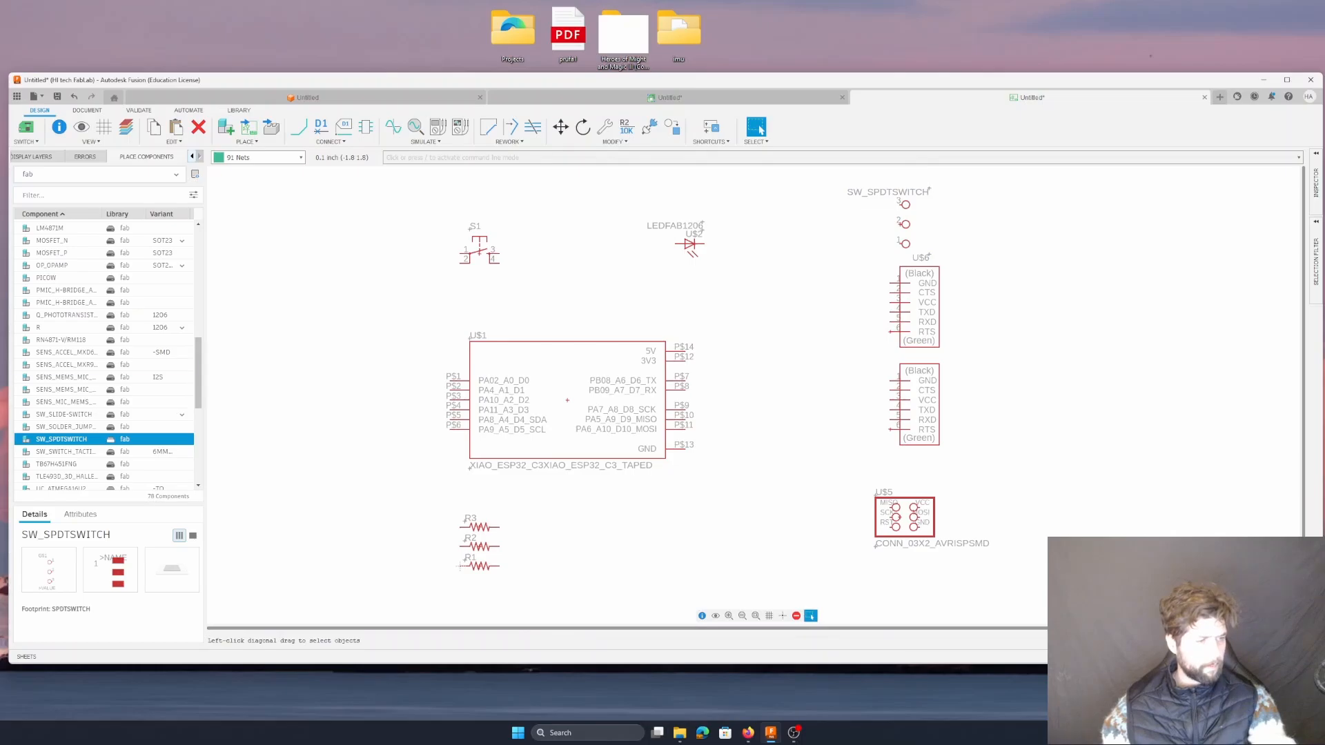
pyautogui.hotkey('alt', 'Tab')
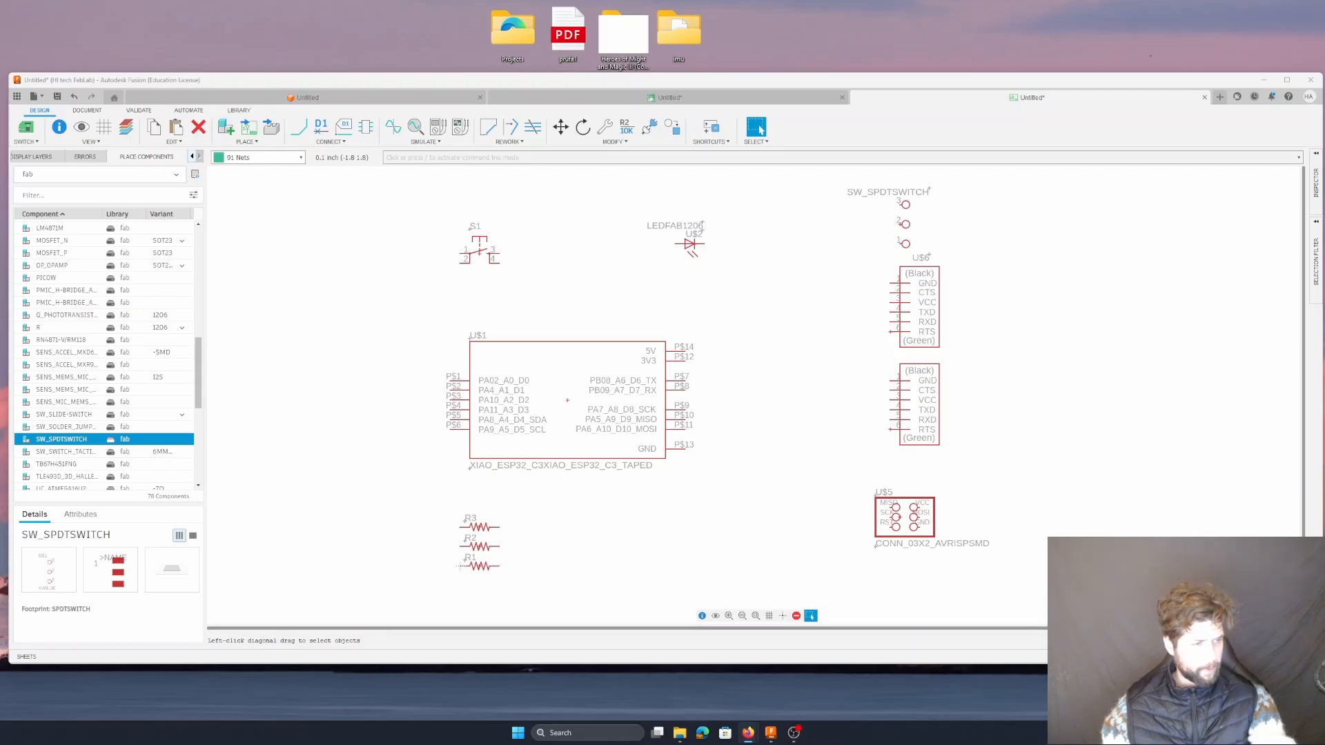
# - Try to route a net from pin 1 of switch S1 to the XIAO module's P$1 pin, and undo it
pyautogui.click(300, 131)
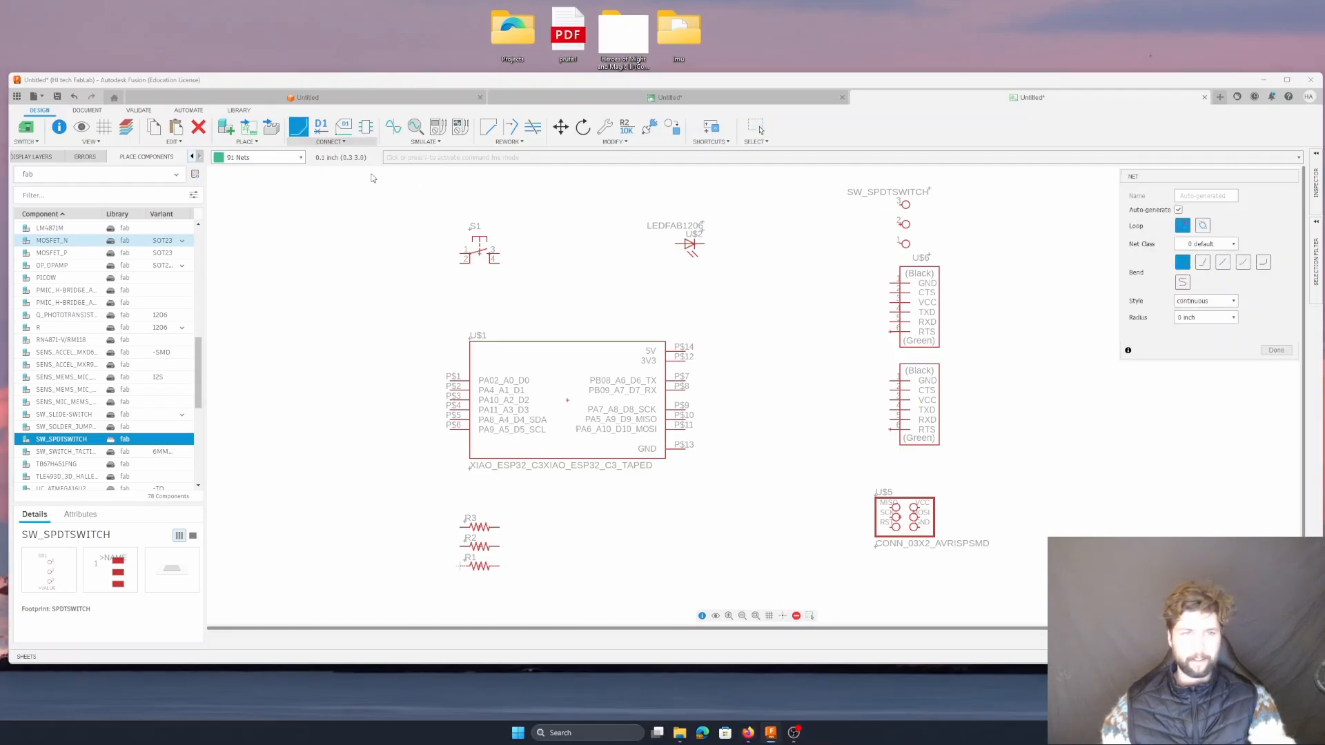
pyautogui.click(460, 254)
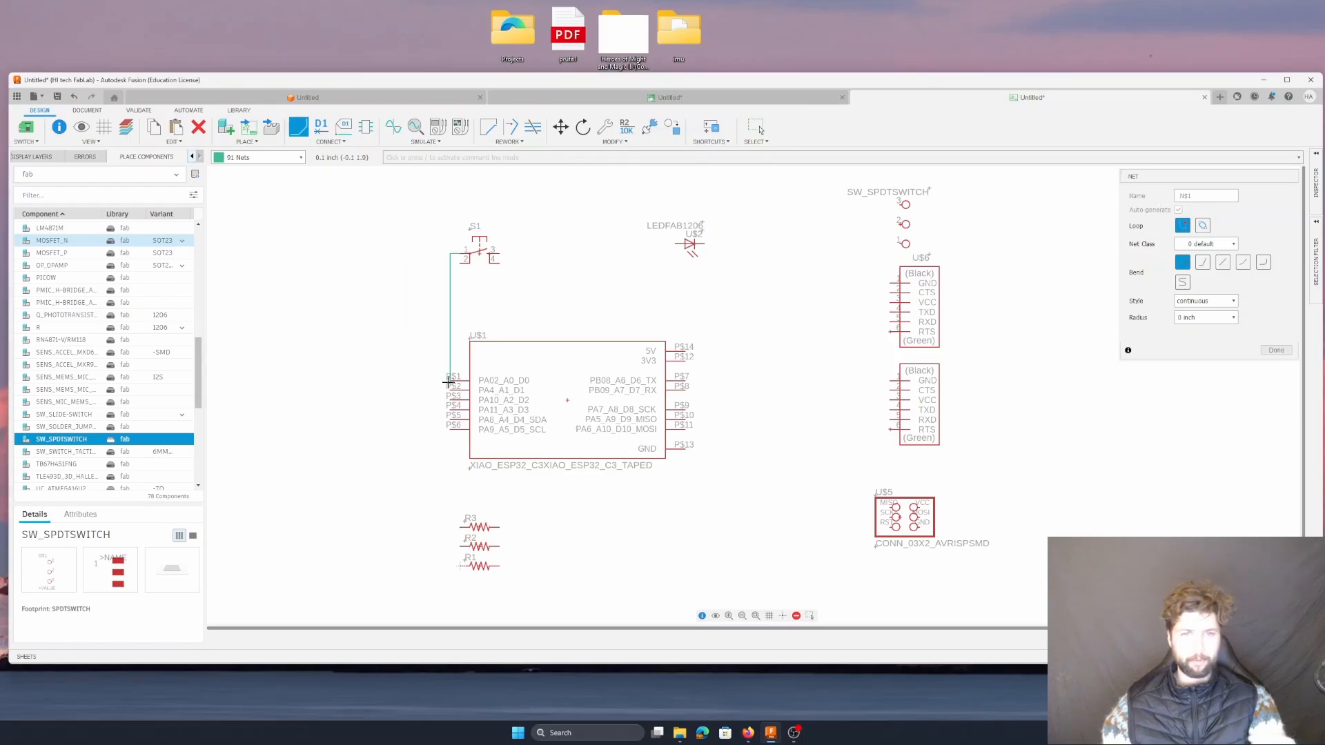
pyautogui.click(401, 380)
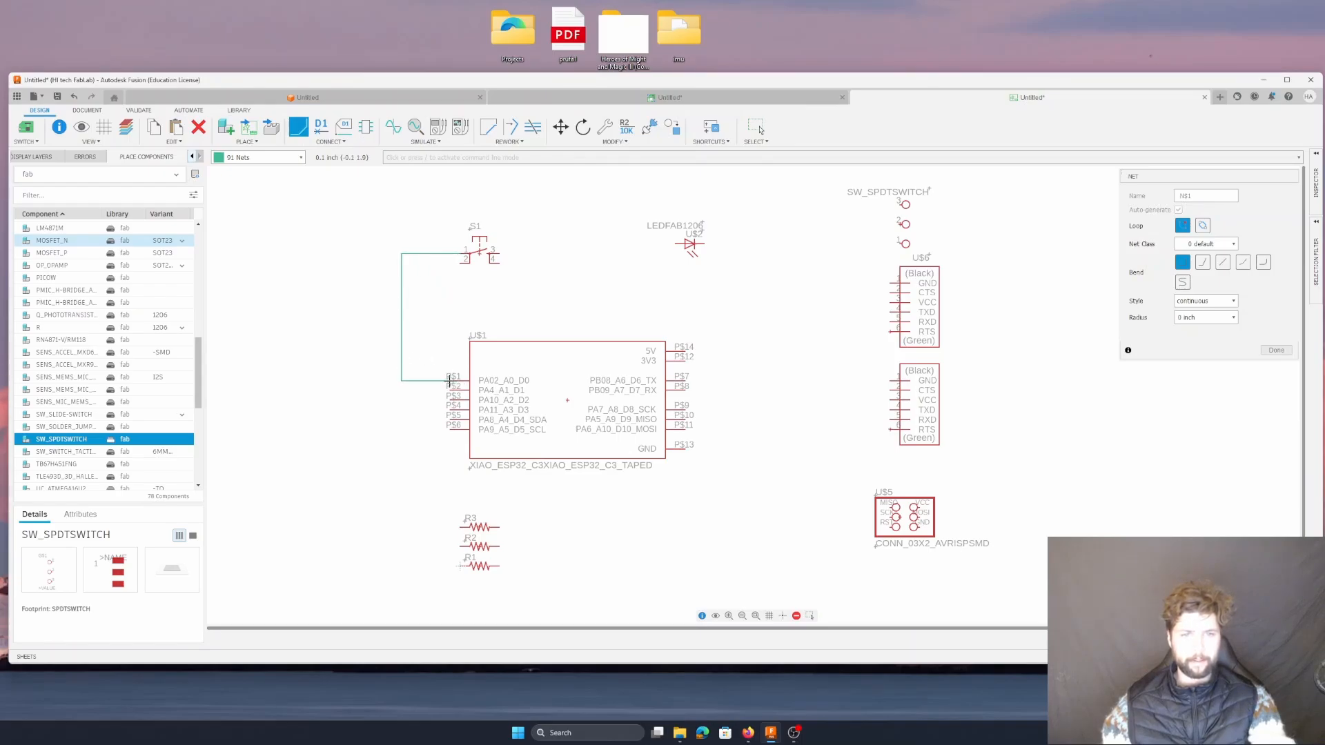
pyautogui.click(449, 381)
pyautogui.press('Escape')
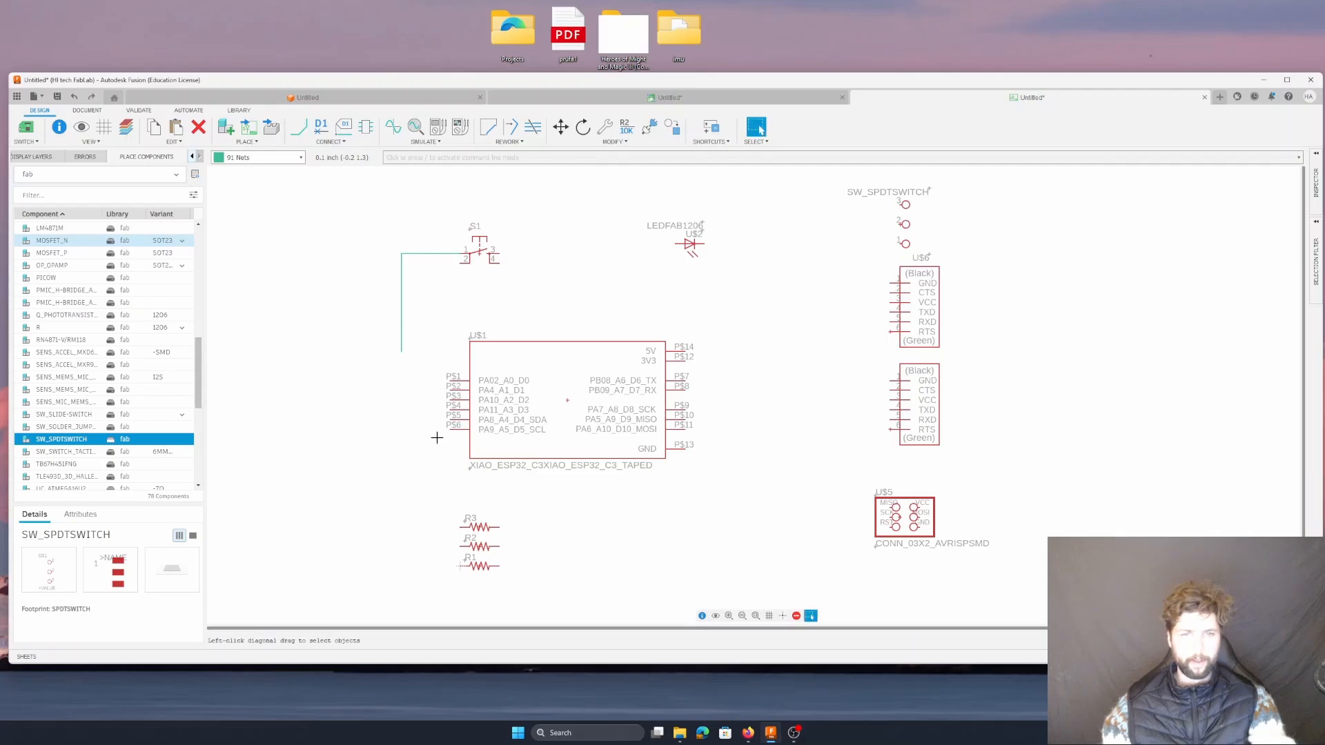
pyautogui.hotkey('ctrl', 'z')
# - Draw short horizontal net stubs outward from pins 1 and 3 of switch S1
pyautogui.click(298, 127)
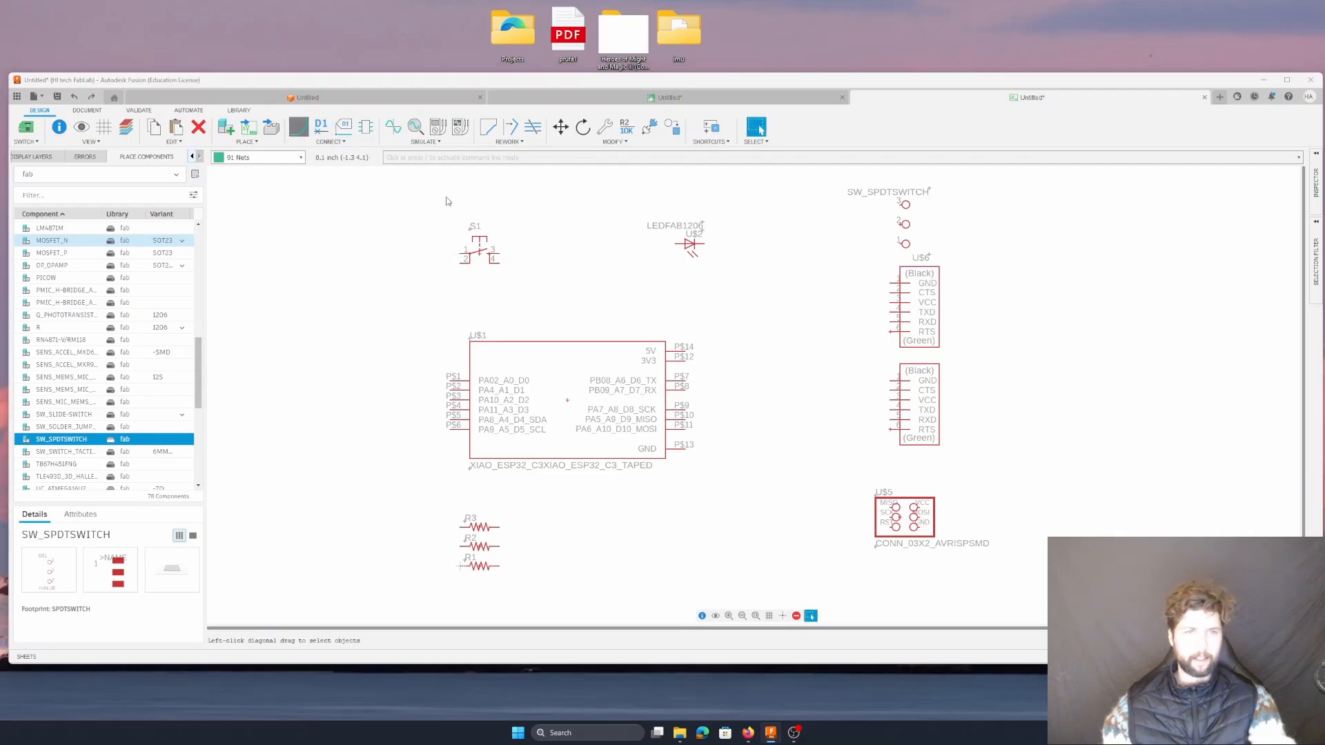
pyautogui.click(457, 253)
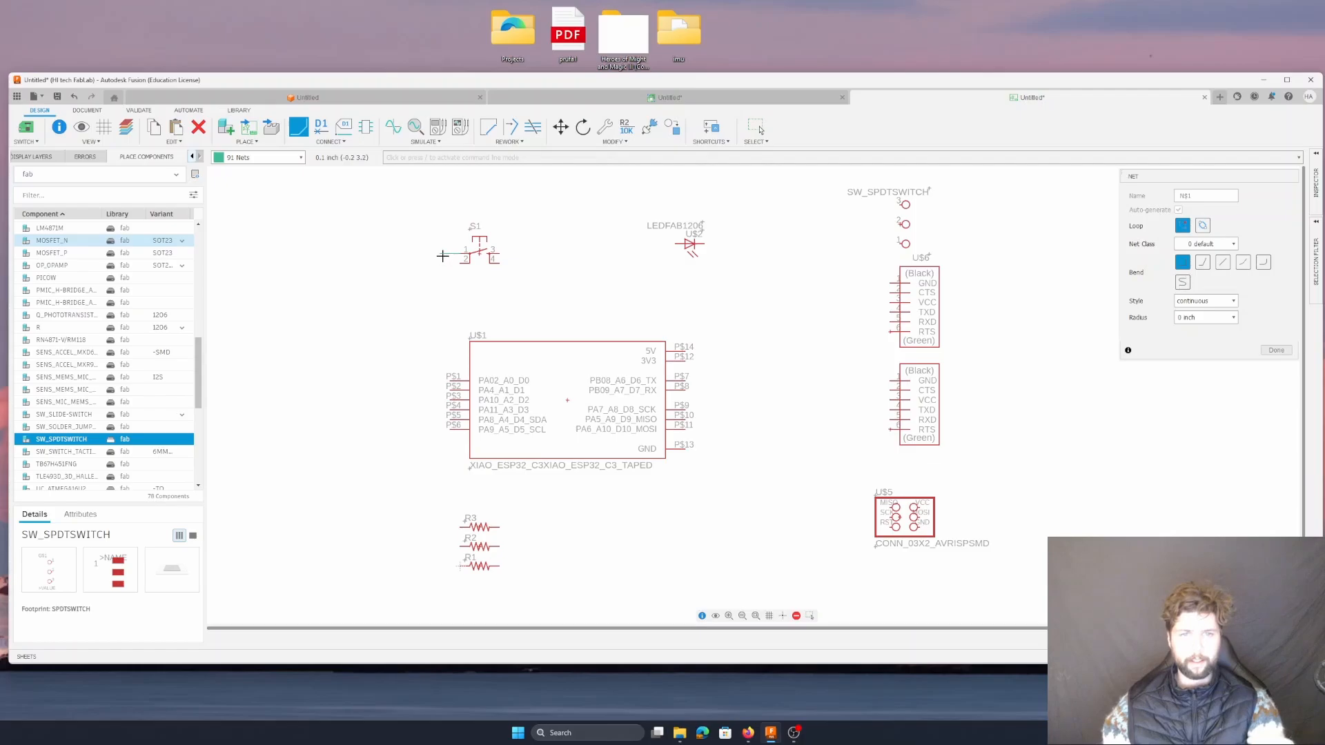
pyautogui.doubleClick(449, 256)
pyautogui.click(502, 254)
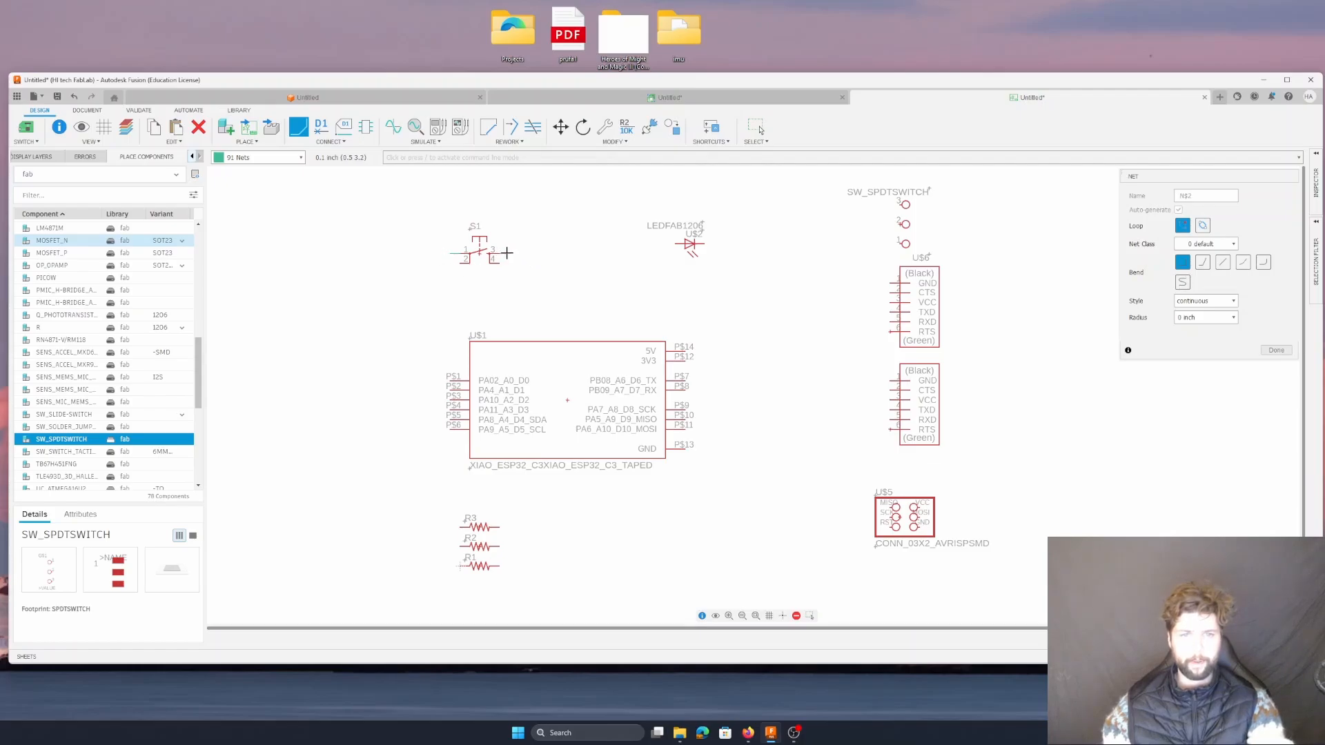
pyautogui.click(509, 254)
pyautogui.press('Escape')
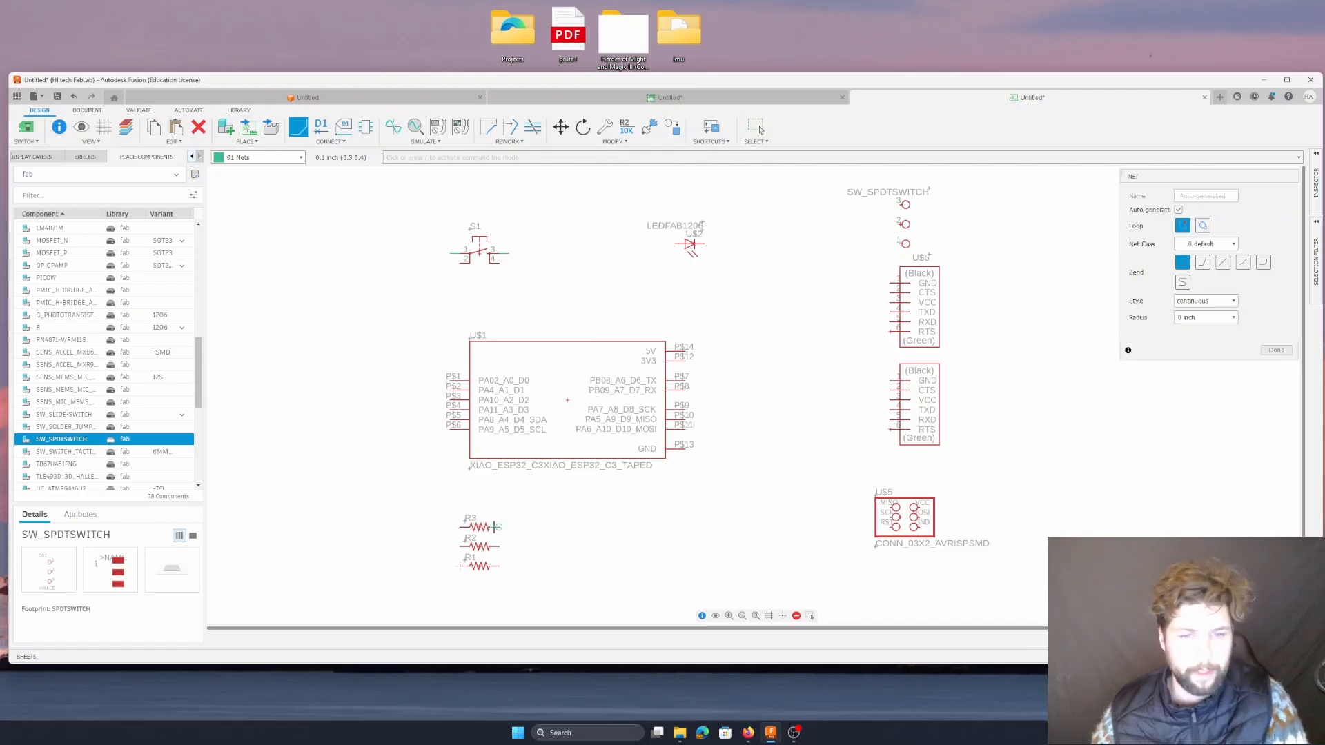
pyautogui.press('Escape')
# - Move resistor R3 in line to the right of switch S1, and arrange R2 and the LED side by side below them
pyautogui.moveTo(472, 527); pyautogui.dragTo(517, 294)
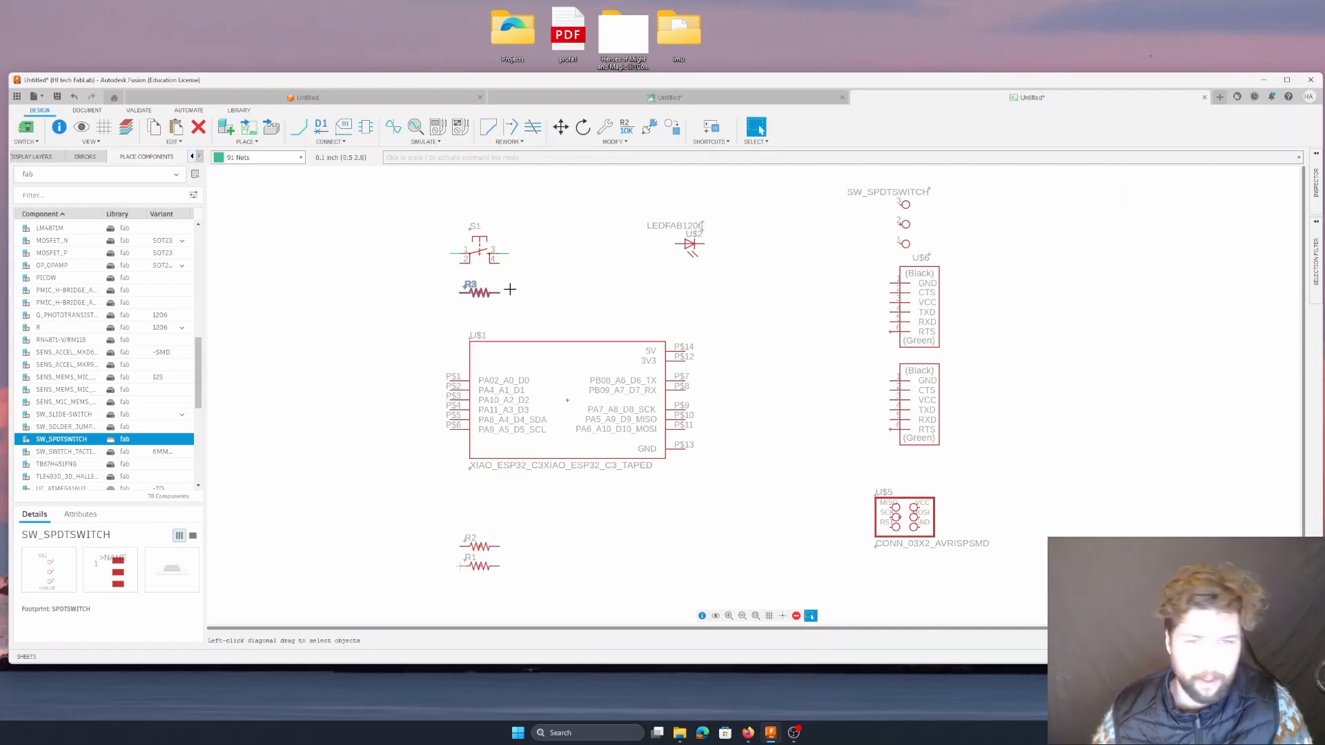
pyautogui.moveTo(476, 295); pyautogui.dragTo(543, 254)
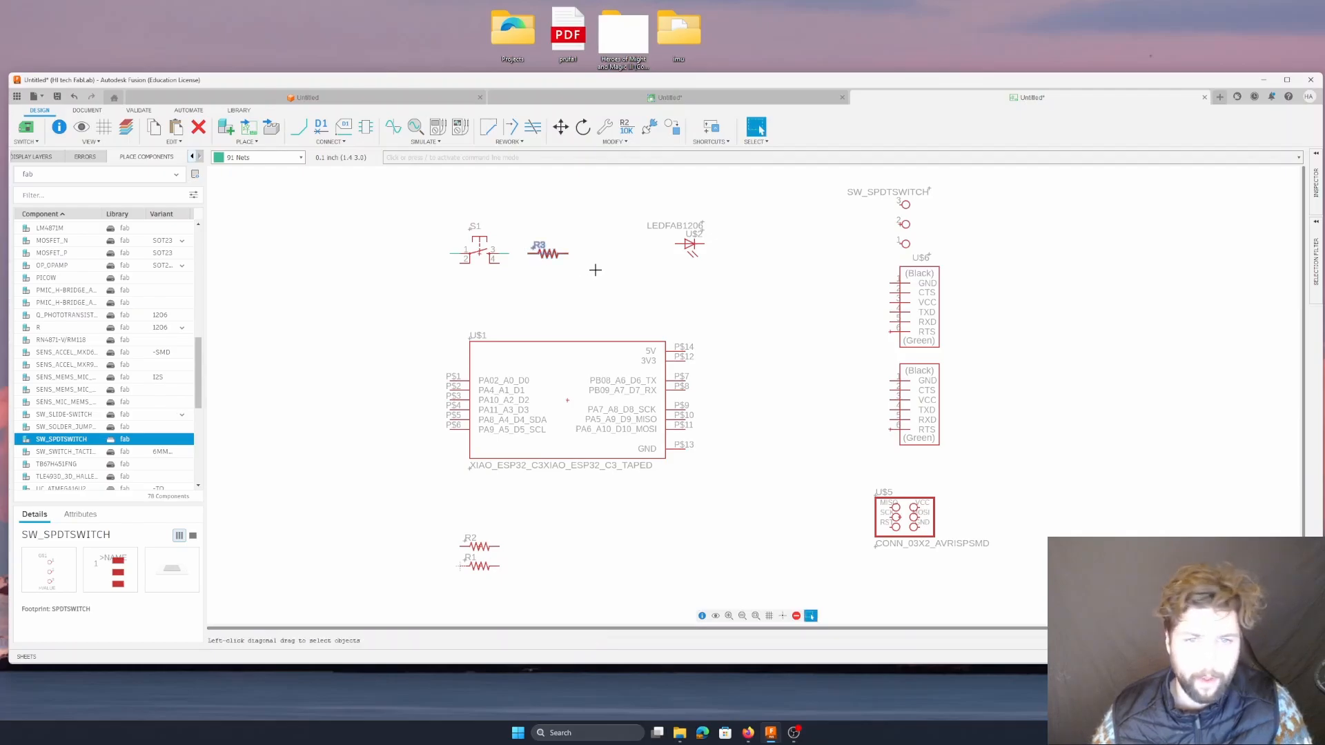
pyautogui.moveTo(667, 238); pyautogui.dragTo(552, 301)
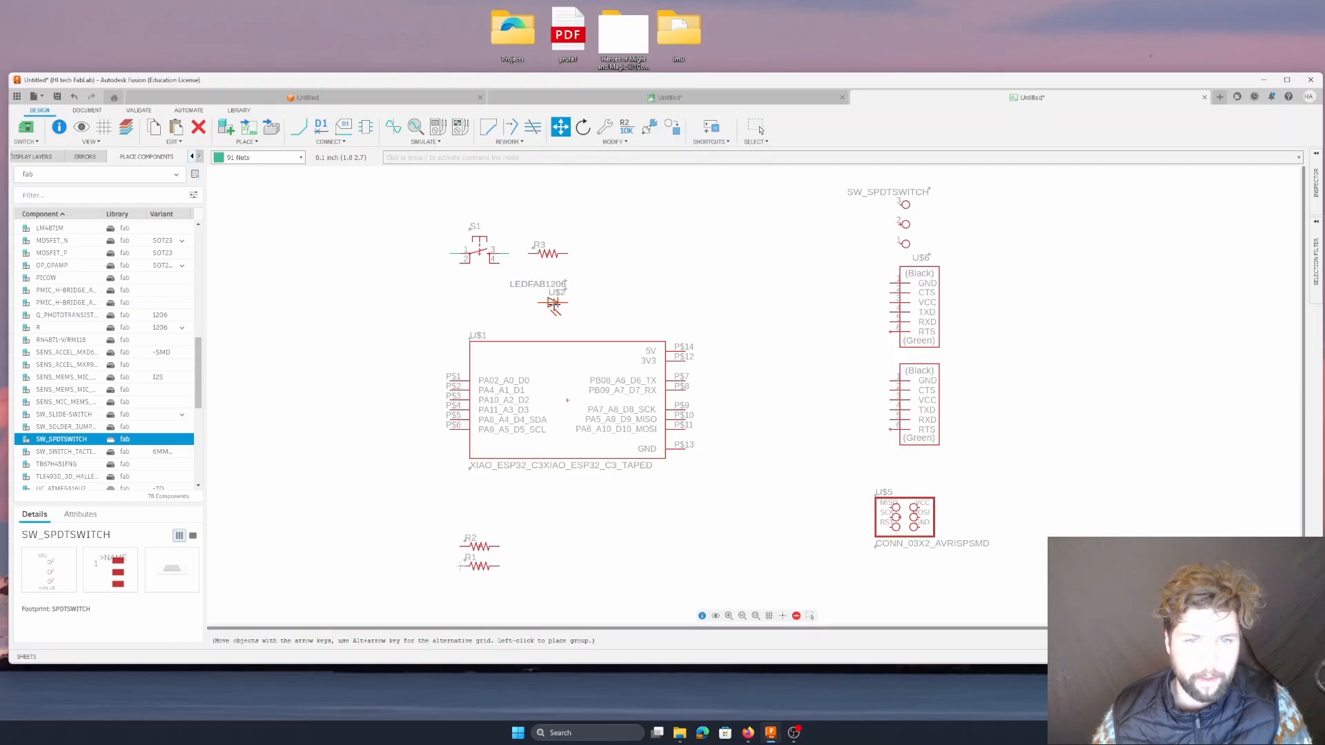
pyautogui.moveTo(480, 546); pyautogui.dragTo(541, 304)
pyautogui.click(475, 302)
pyautogui.press('Escape')
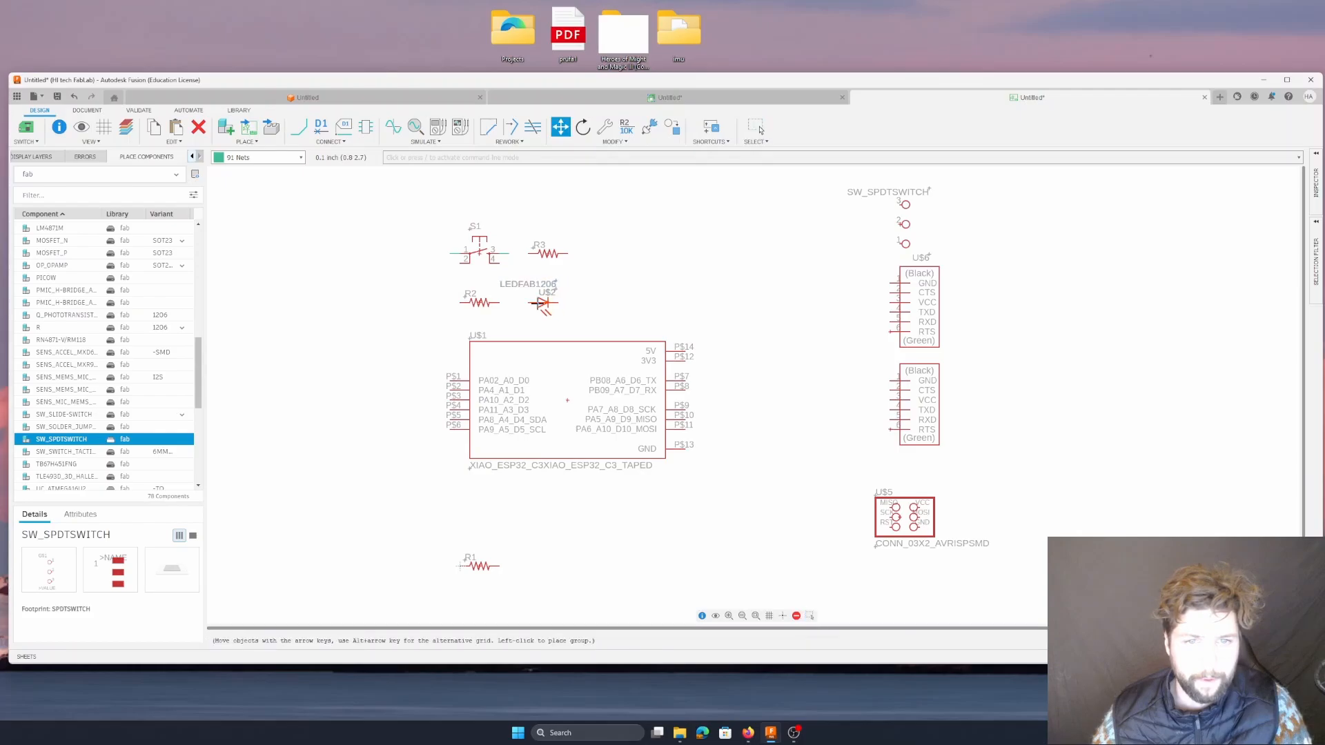
pyautogui.click(541, 304)
pyautogui.press('Escape')
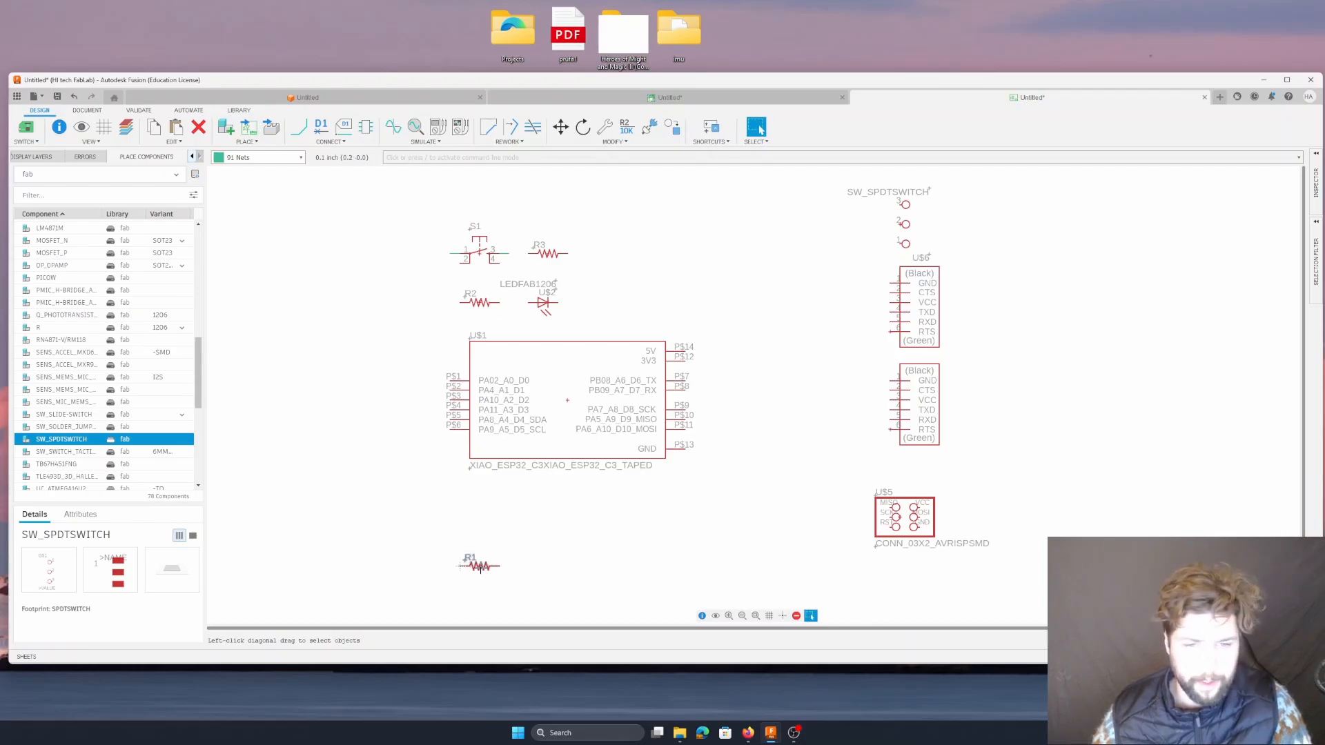
# - Move resistor R1 into the same row as R3, farther to its right above the XIAO module
pyautogui.moveTo(480, 566); pyautogui.dragTo(678, 251)
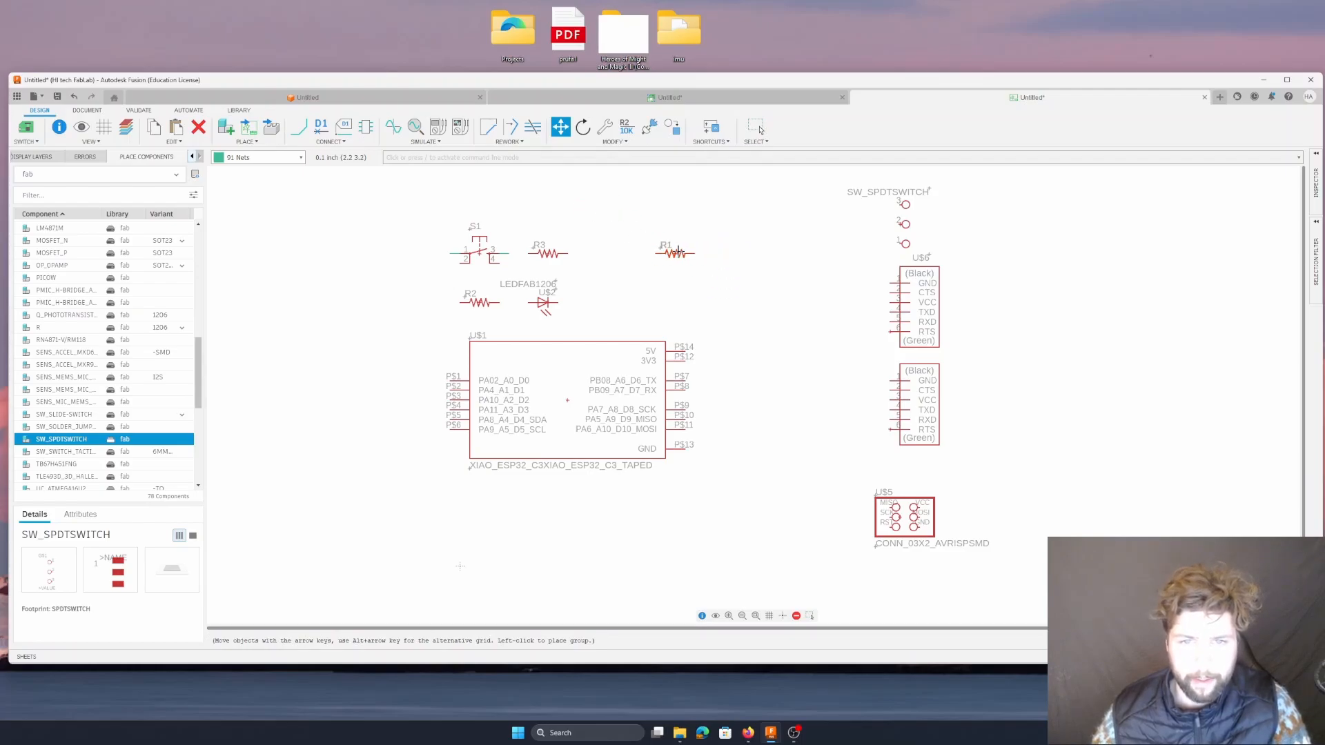
pyautogui.click(696, 263)
pyautogui.press('Escape')
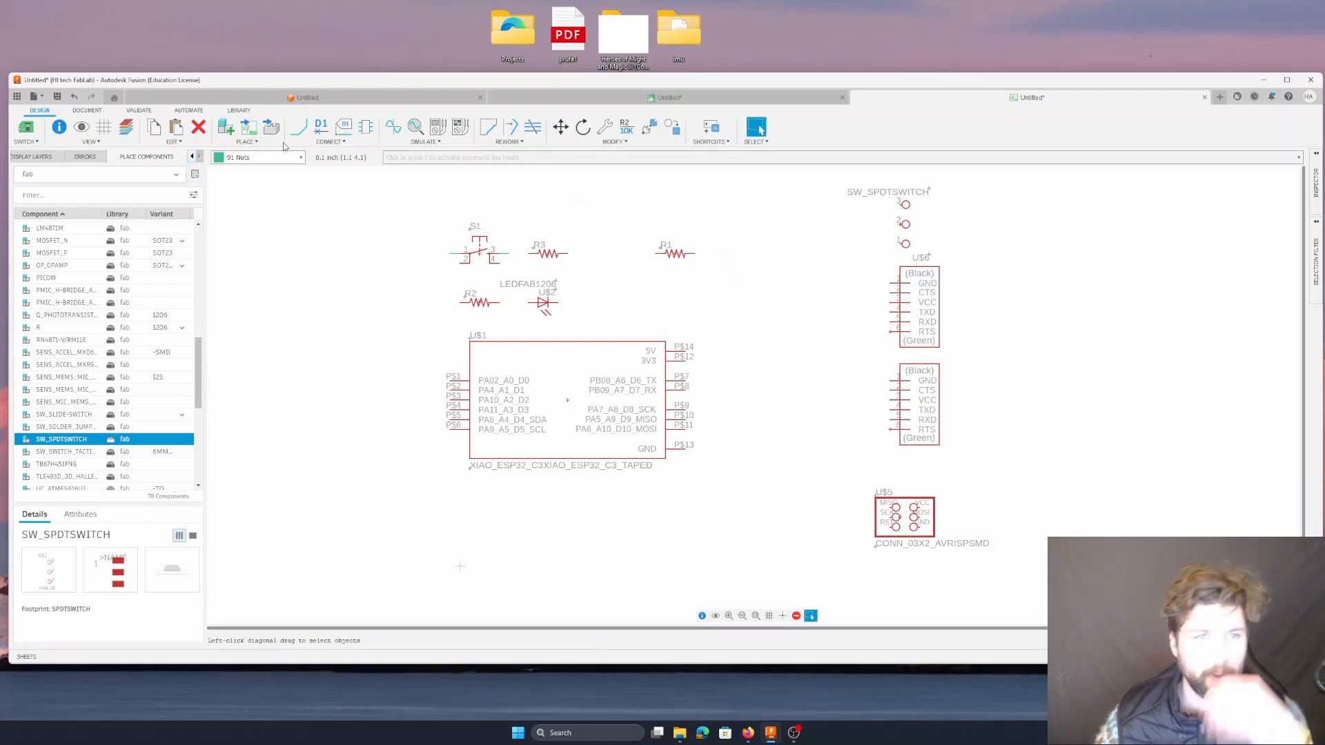
# - Connect the stub on S1's pin 3 to resistor R3 with a net and draw a short upward branch between them
pyautogui.click(298, 127)
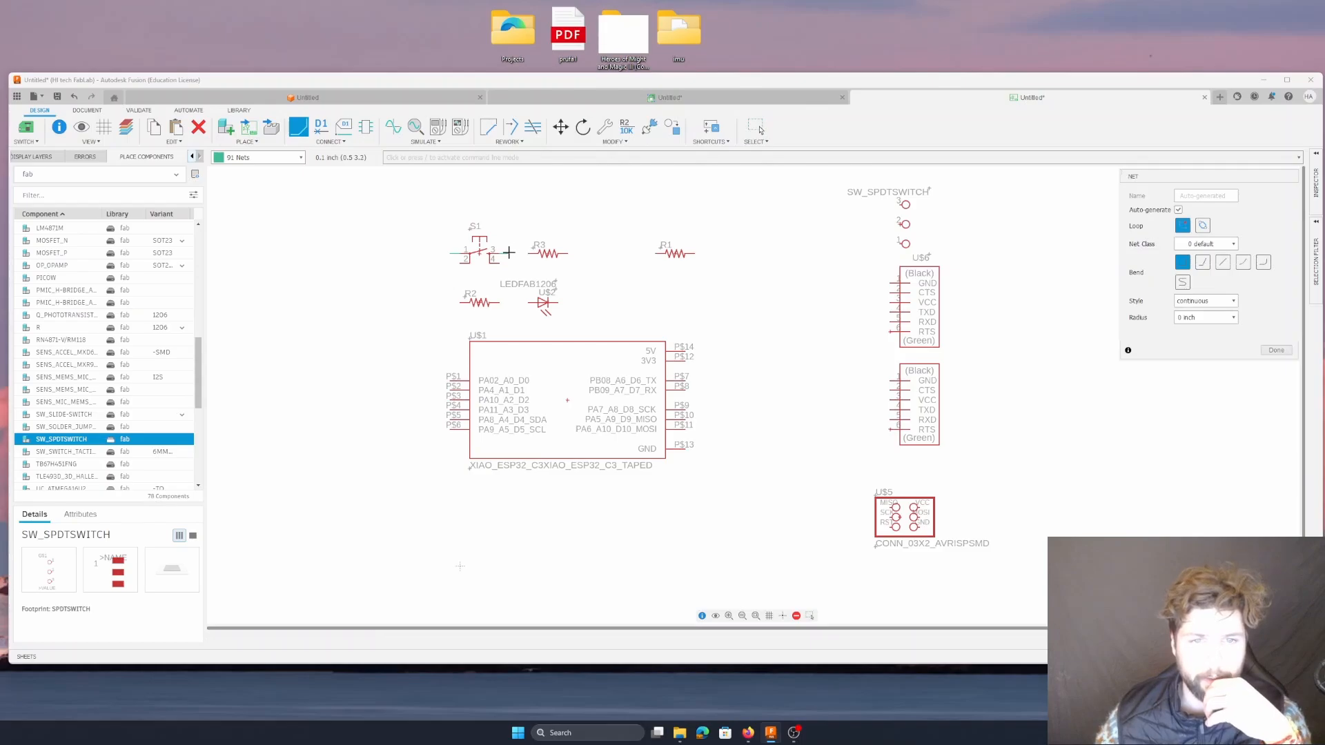
pyautogui.click(508, 253)
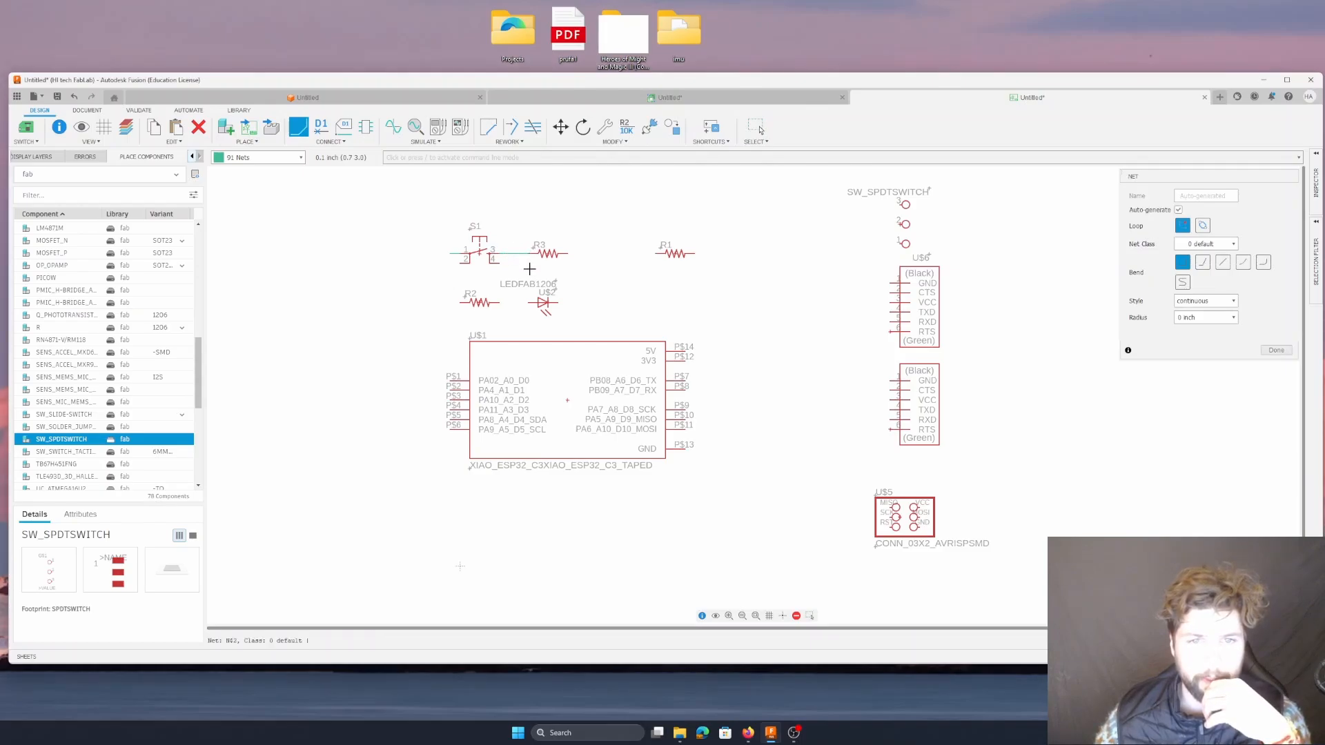
pyautogui.click(518, 253)
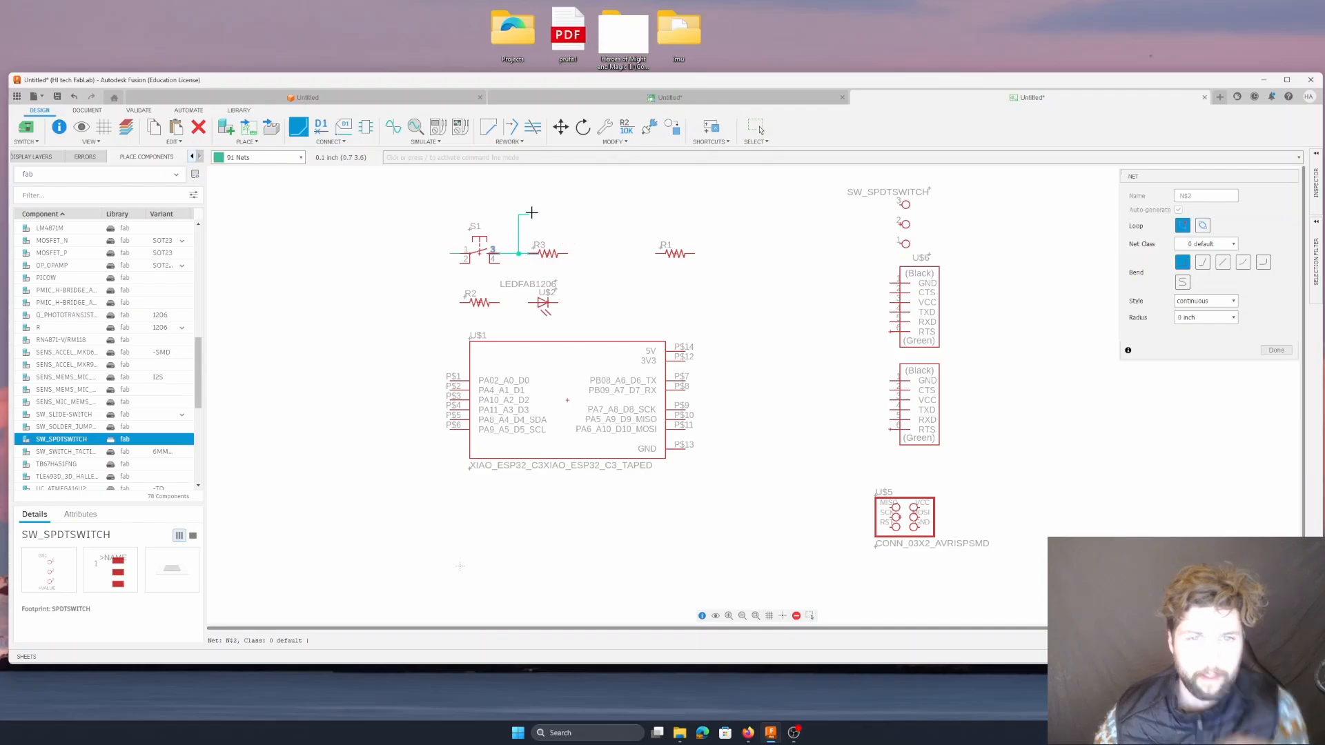
pyautogui.press('Escape')
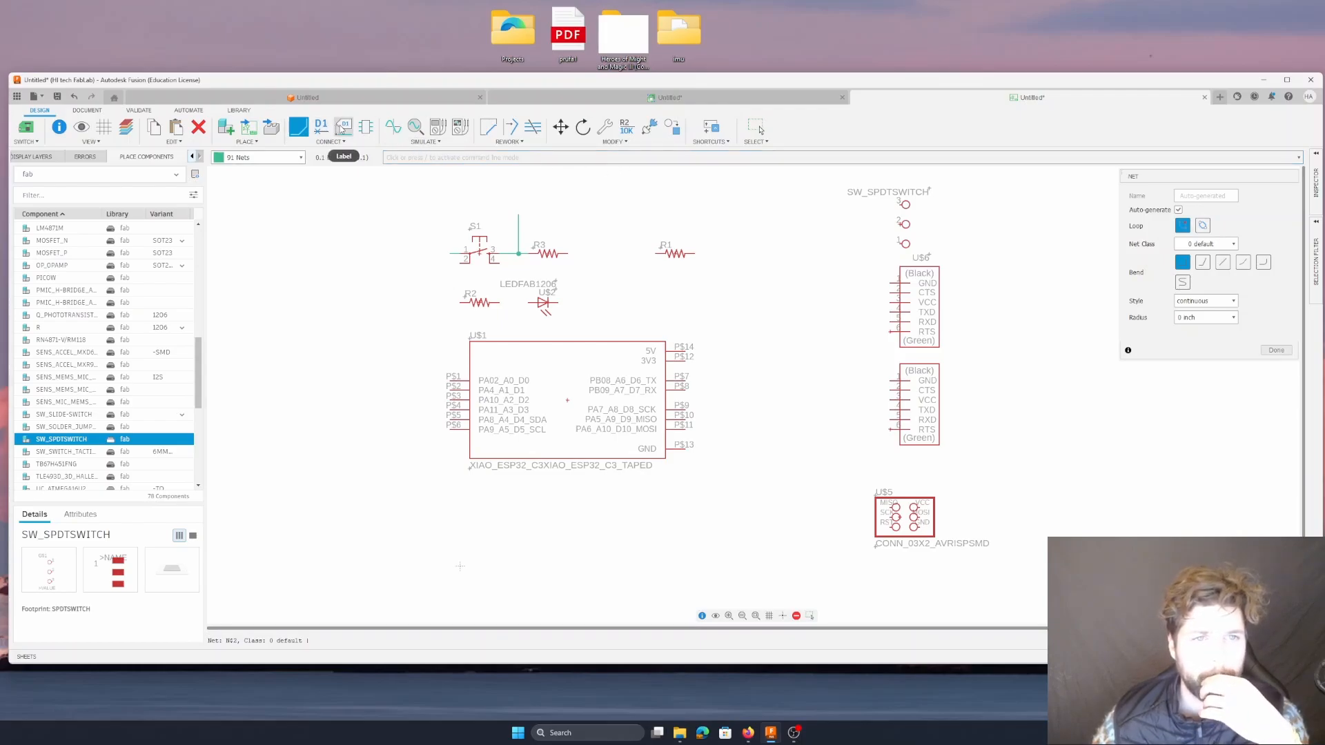
# - Name the vertical net branch between switch S1 and resistor R3 A1 and place its label above the branch
pyautogui.click(321, 127)
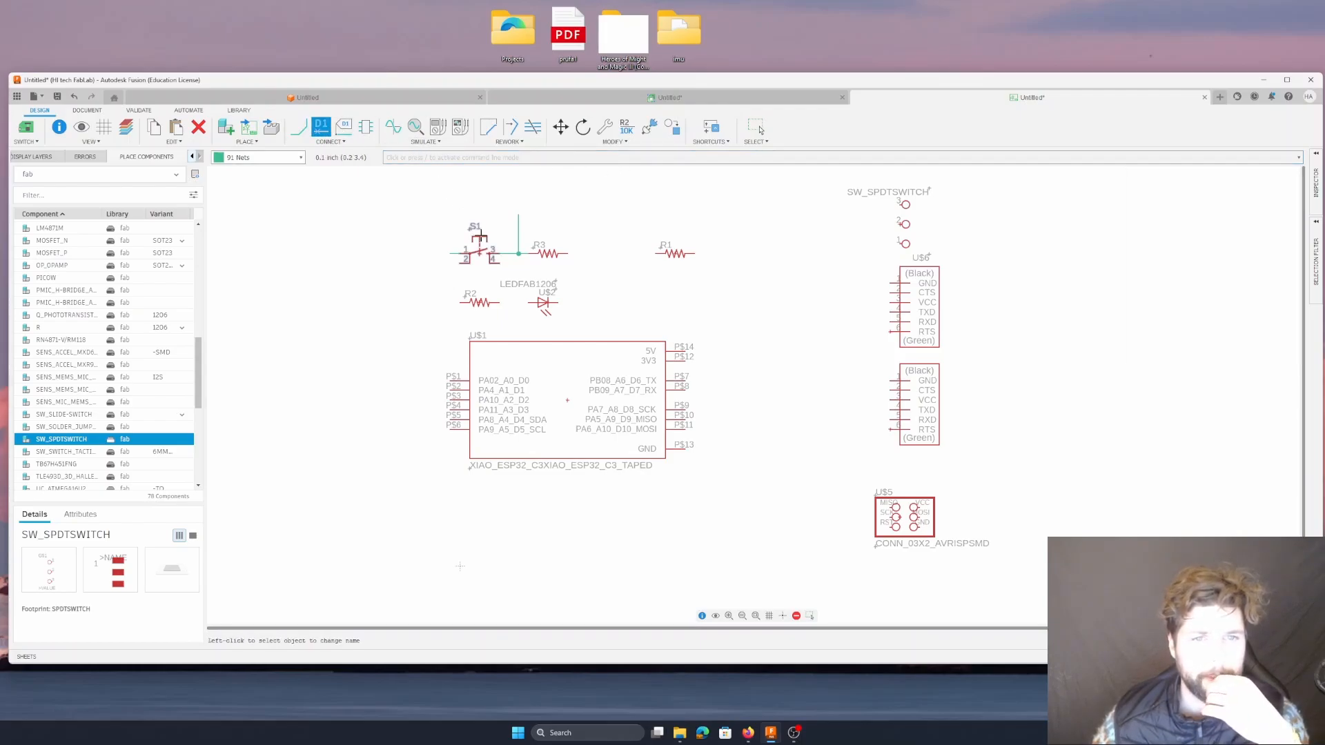
pyautogui.click(519, 229)
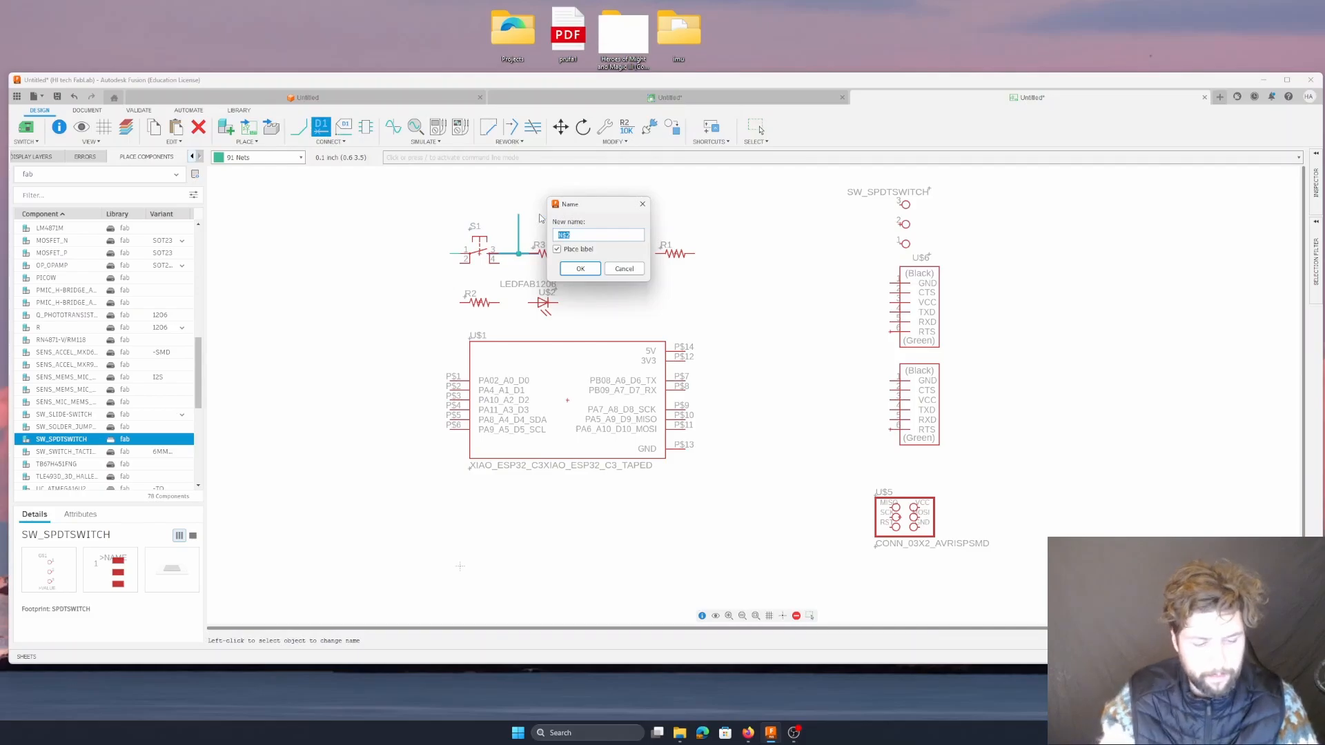
pyautogui.write('A1')
pyautogui.press('Return')
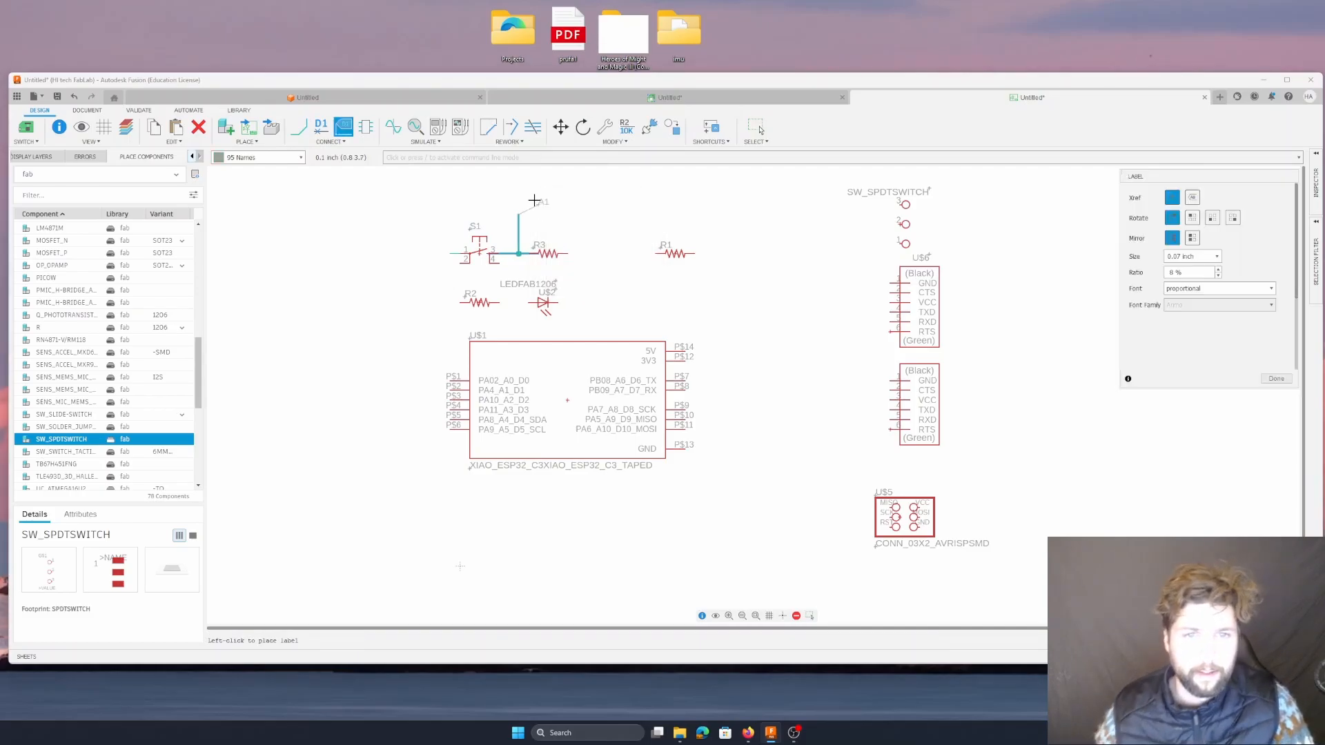
pyautogui.click(521, 203)
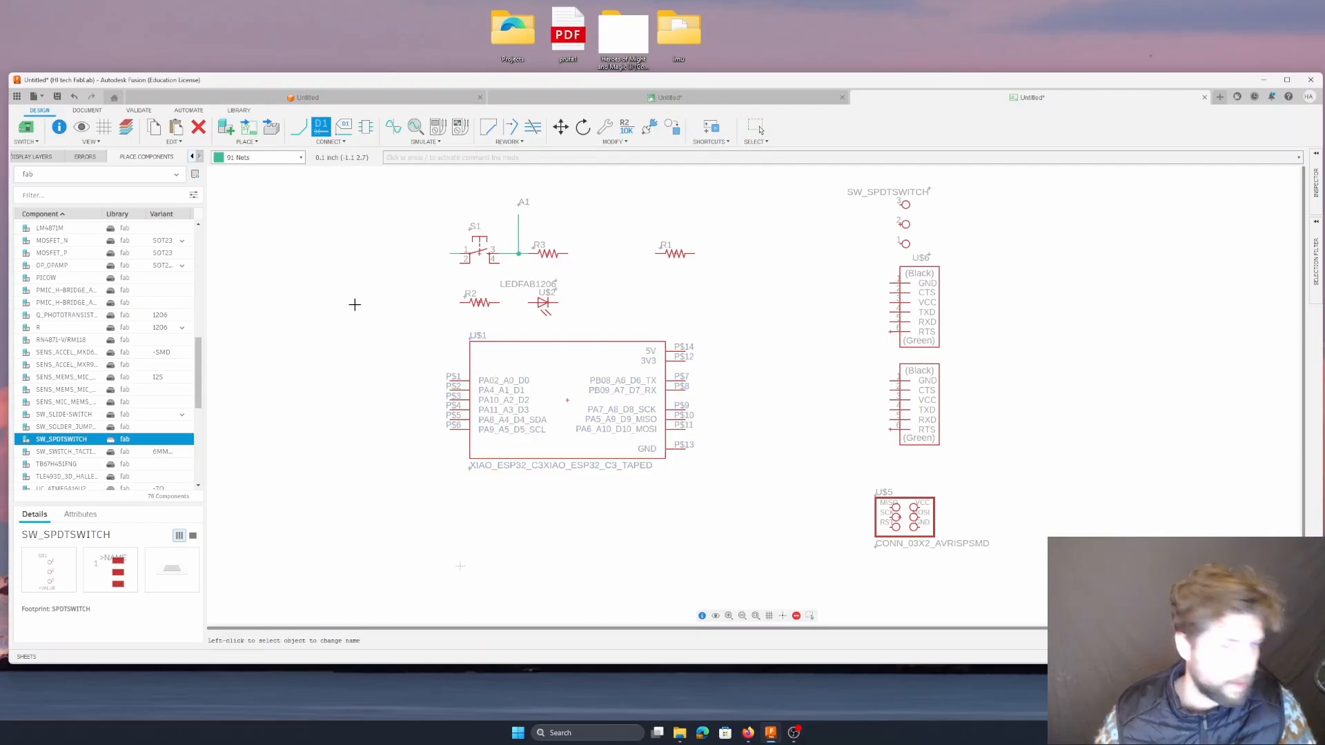
# - Draw a short net stub from the XIAO's PA4_A1_D1 pin, name it A1, join it to the existing A1 net and label it
pyautogui.click(298, 126)
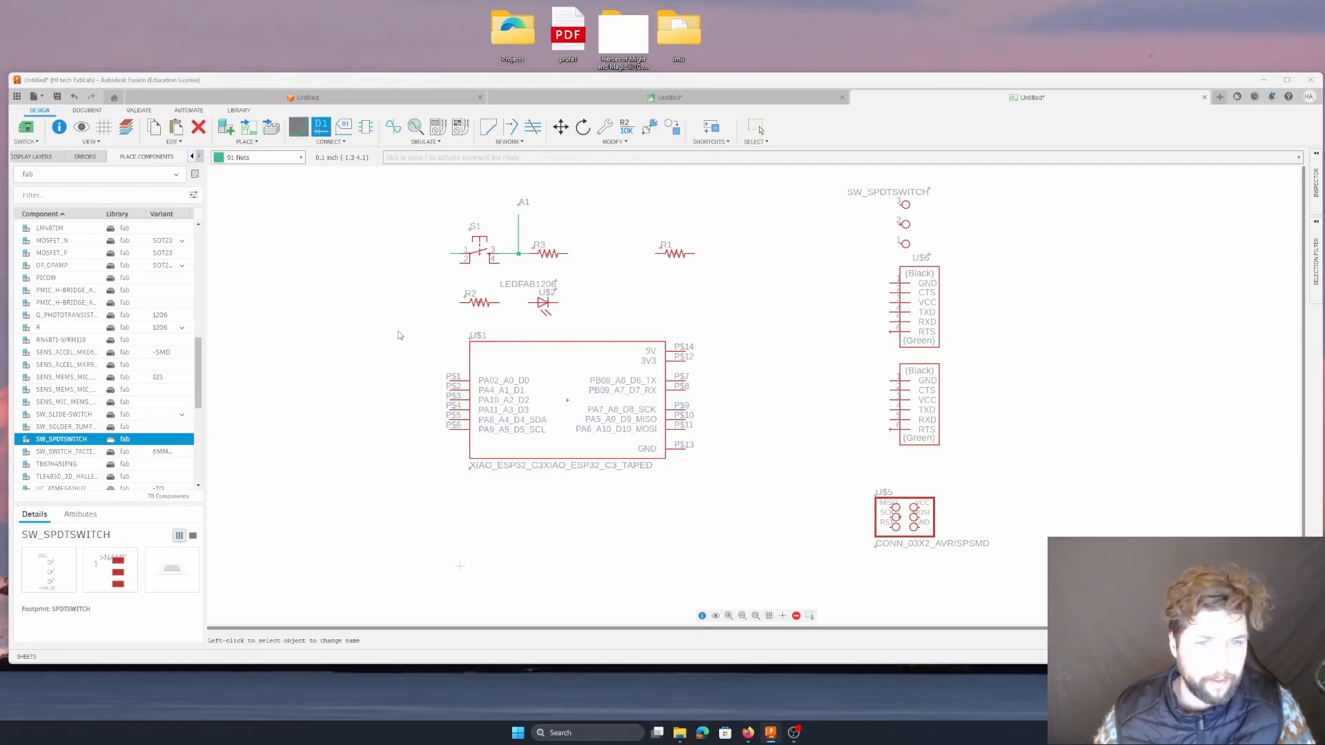
pyautogui.click(448, 388)
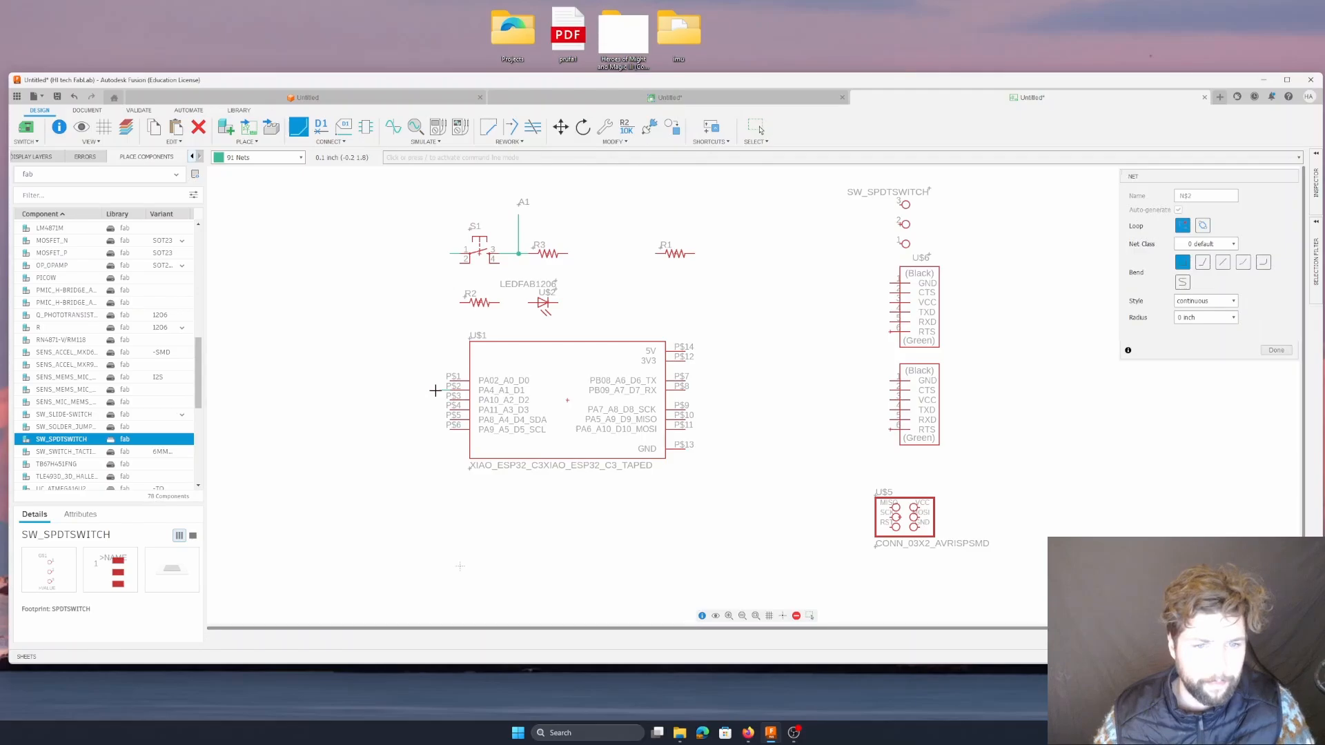
pyautogui.doubleClick(436, 391)
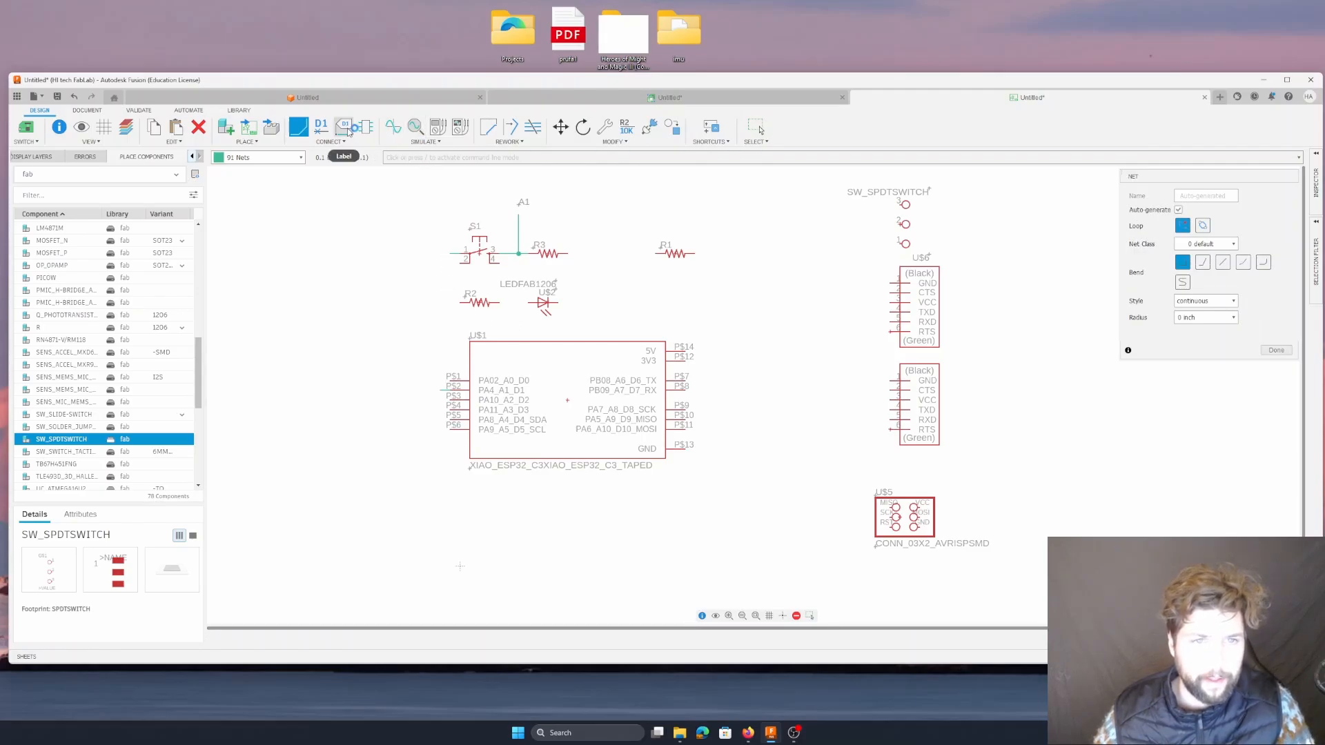
pyautogui.click(321, 126)
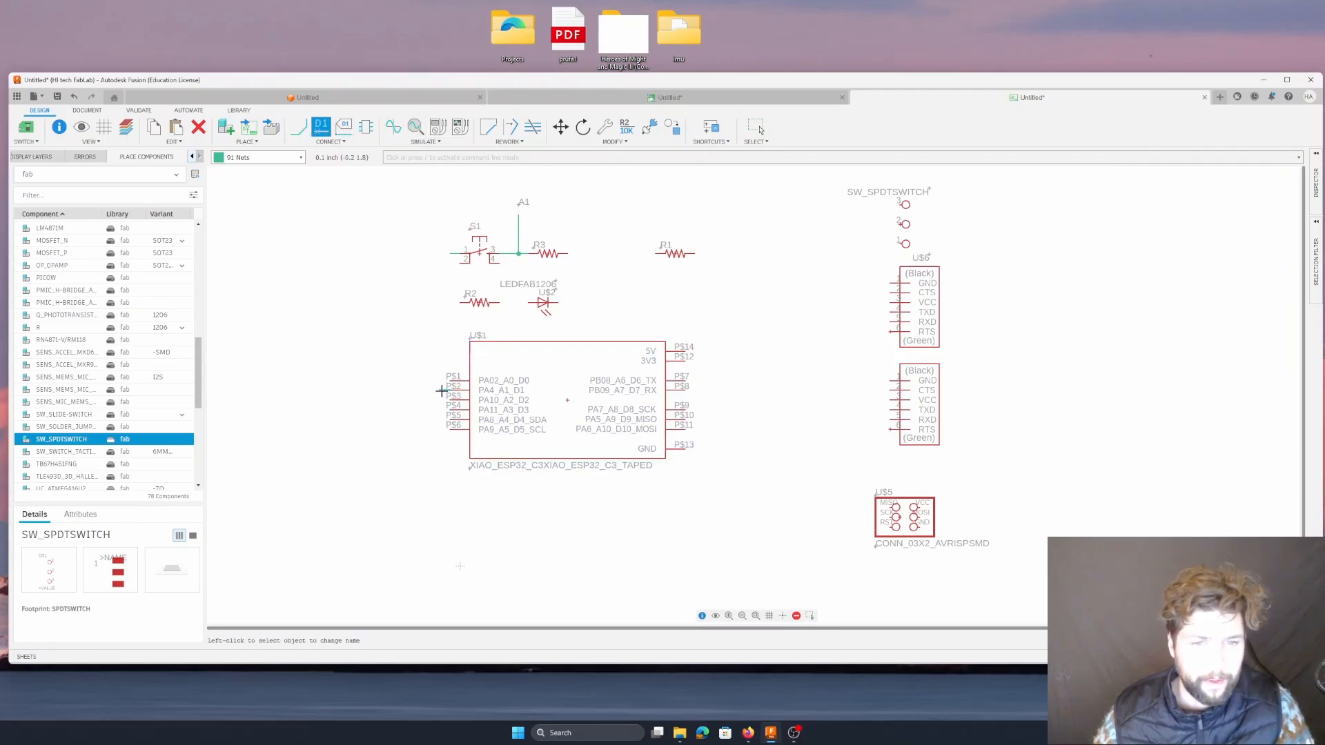
pyautogui.click(441, 390)
pyautogui.write('A1')
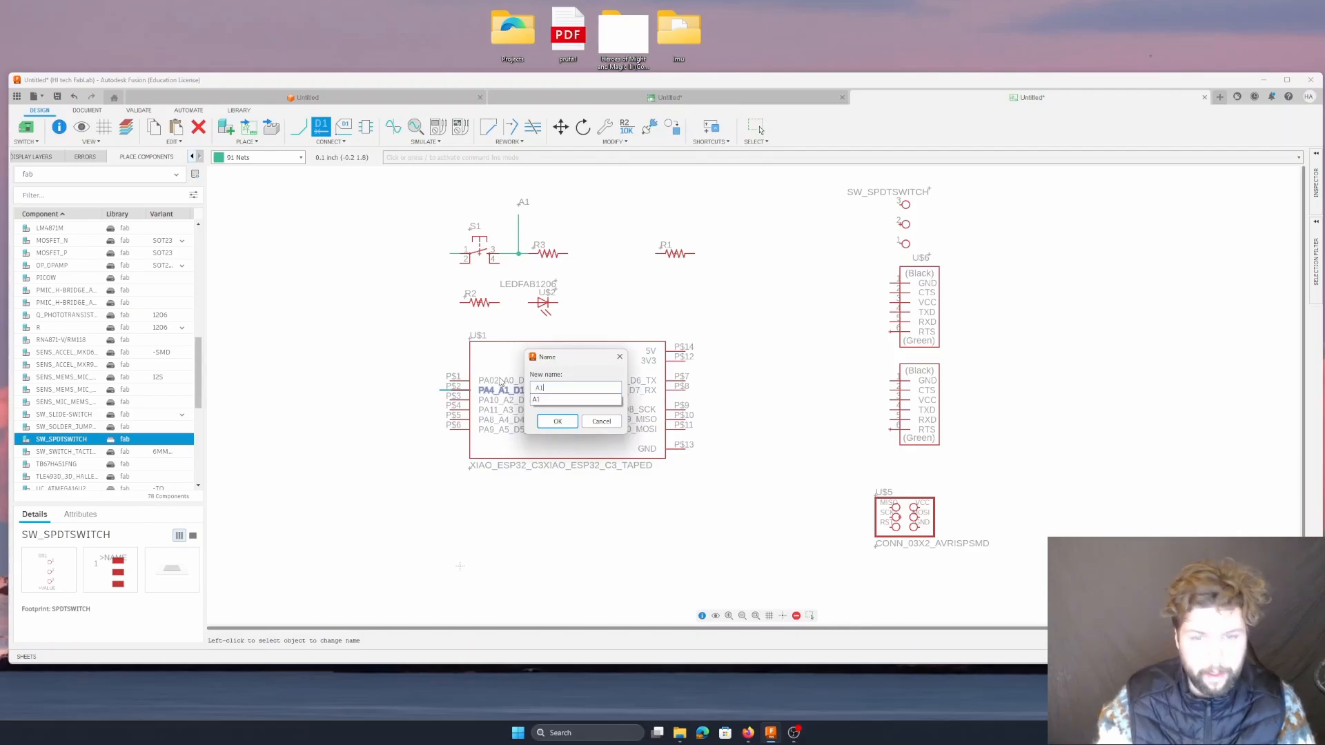
pyautogui.press('Return')
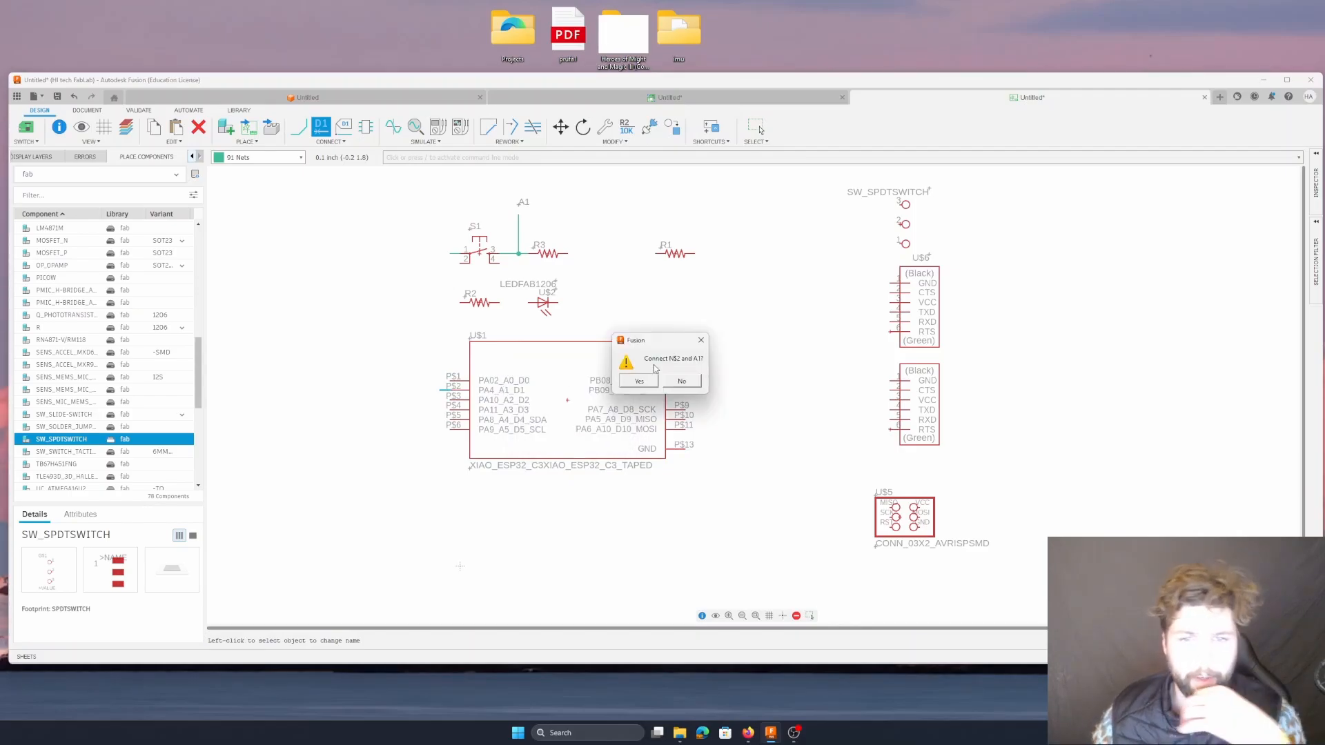
pyautogui.click(639, 381)
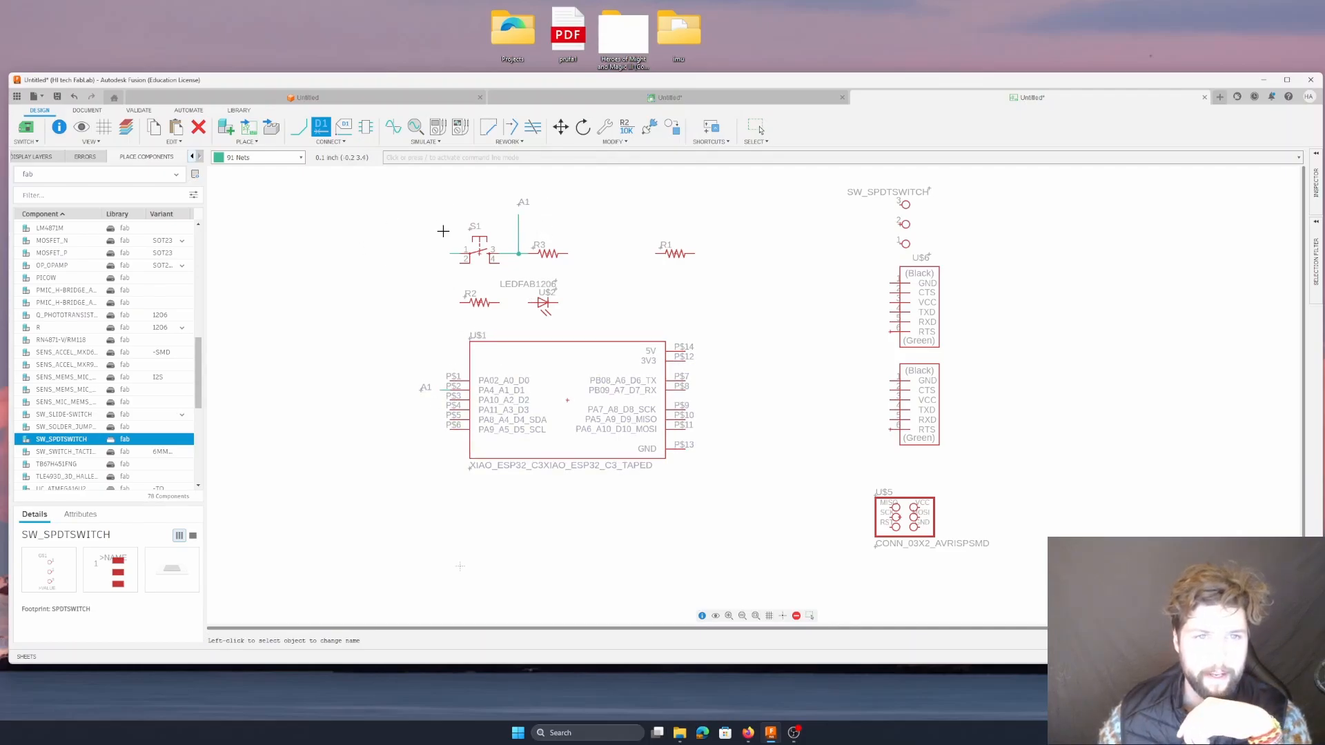
# - Name the net stub on S1's pin 1 3V3 and place its label at the stub's outer end
pyautogui.click(453, 253)
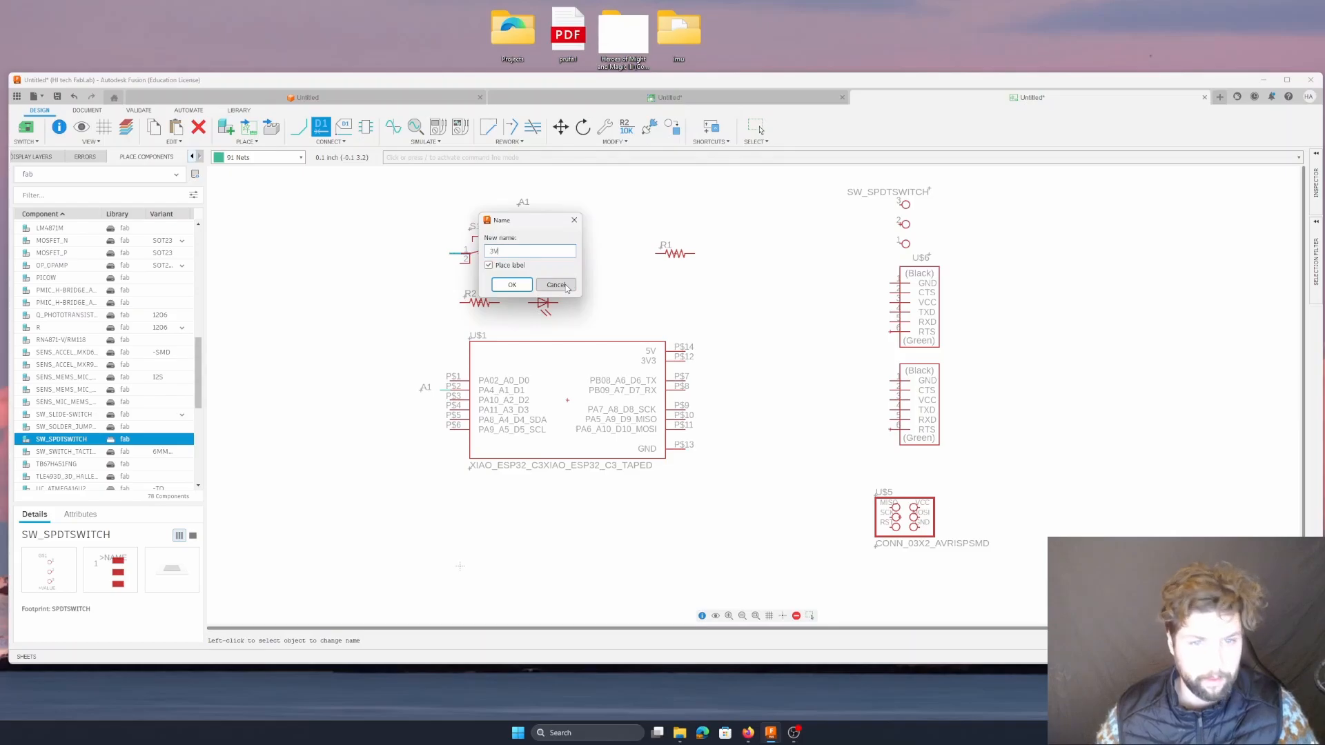
pyautogui.click(512, 284)
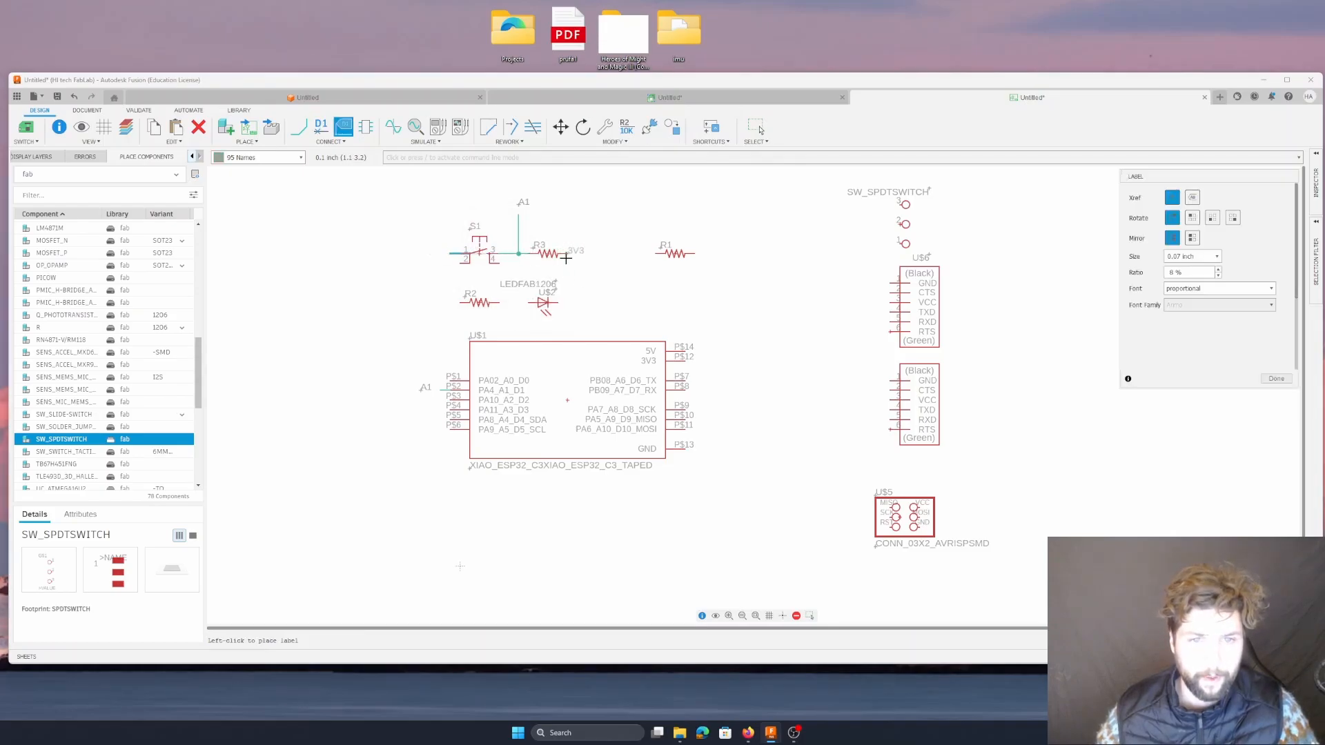
pyautogui.click(430, 254)
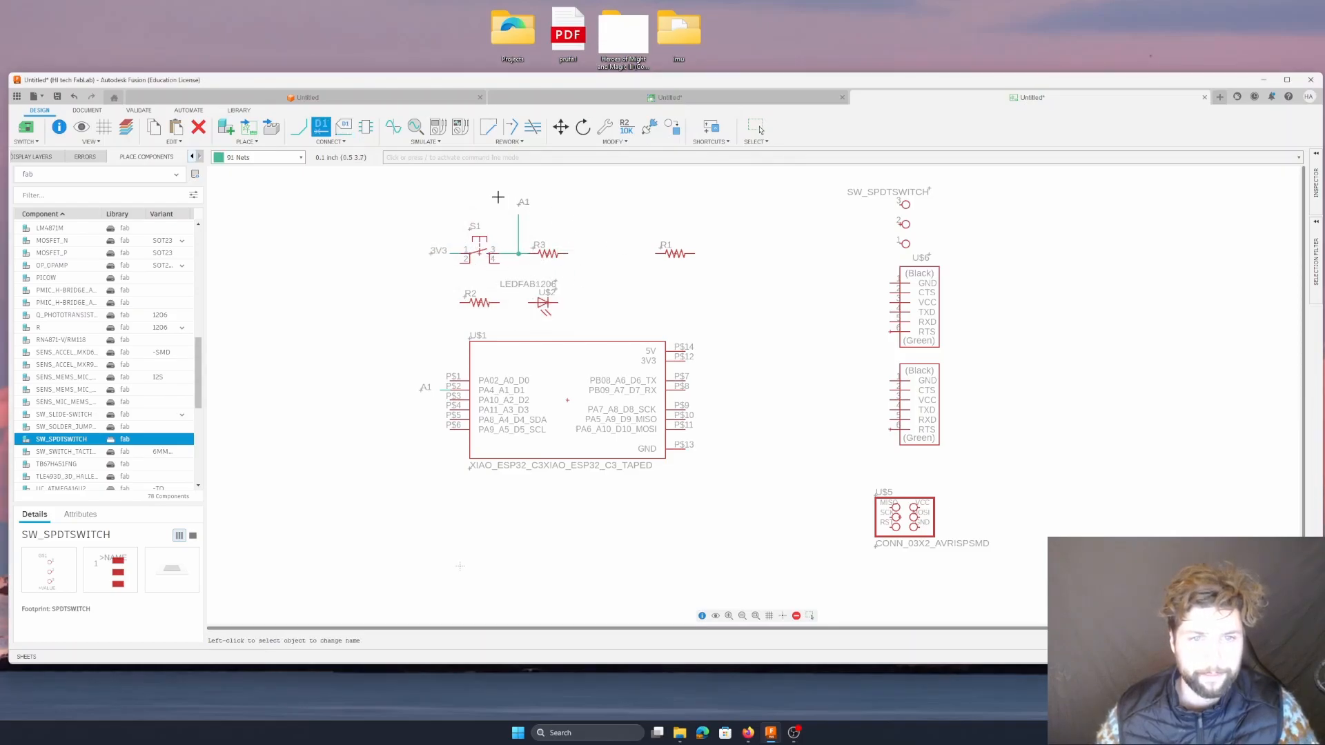
# - Draw a short net stub from R3's free end, name it GND and place its label beside the stub's end
pyautogui.click(298, 126)
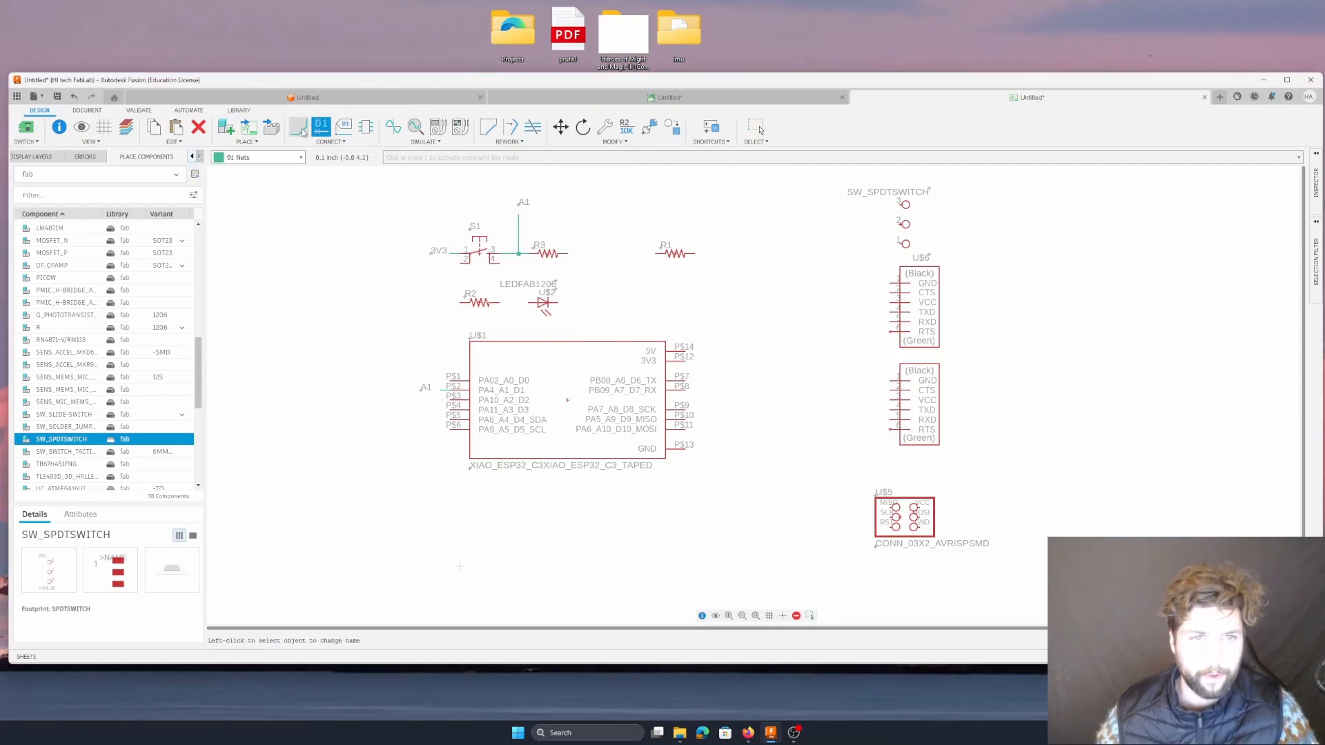
pyautogui.click(567, 253)
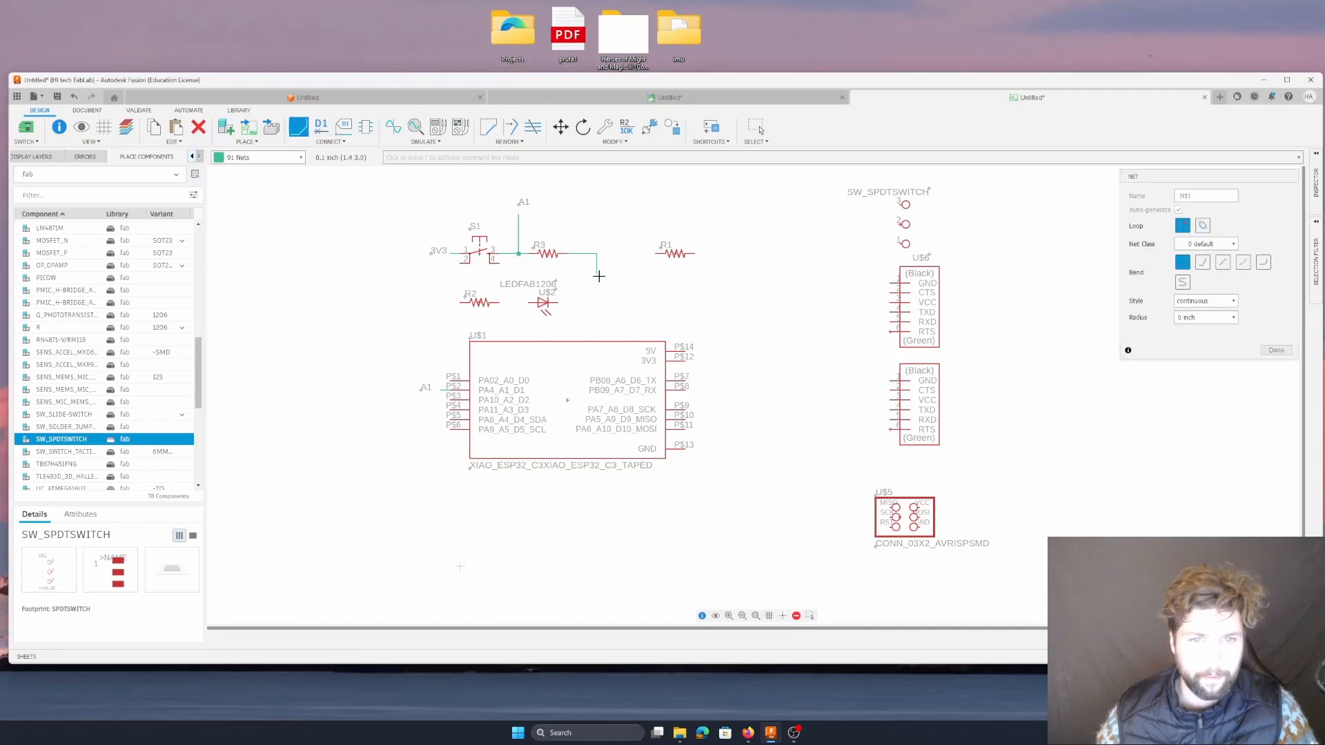
pyautogui.press('Escape')
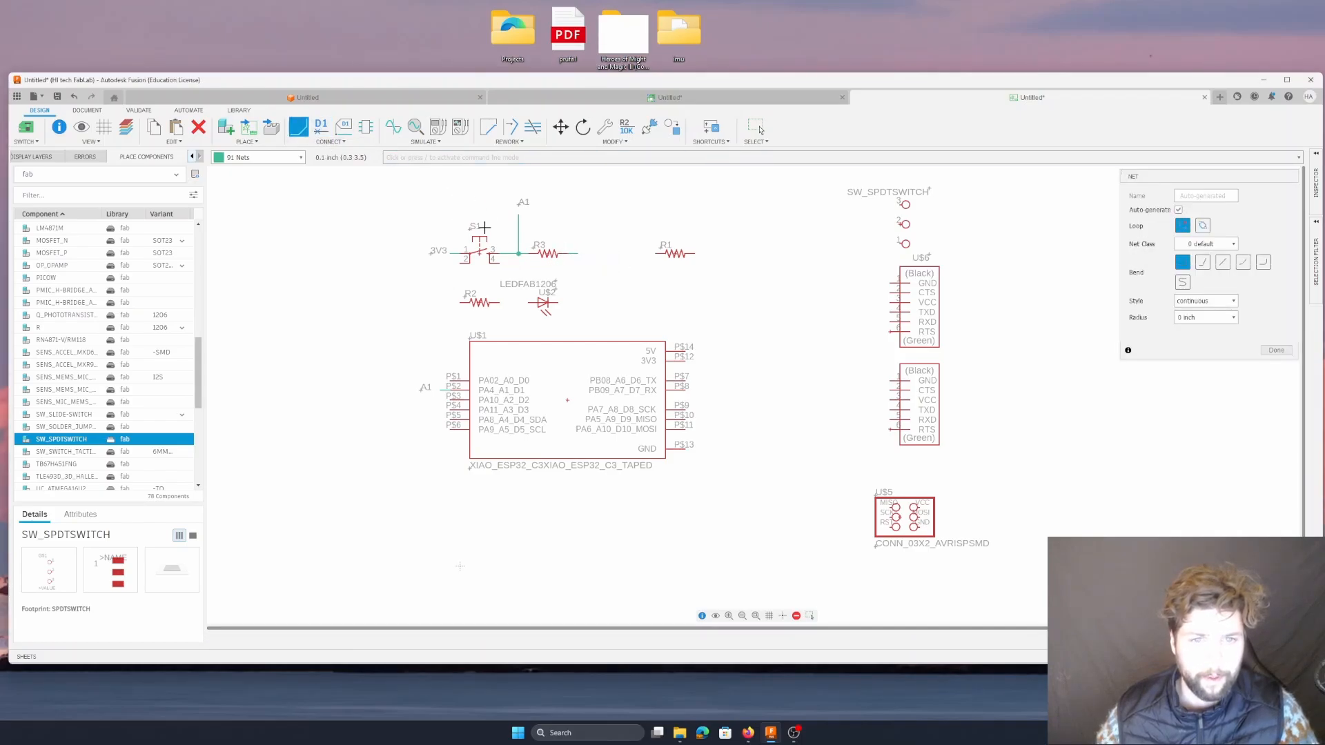
pyautogui.click(321, 127)
pyautogui.click(574, 253)
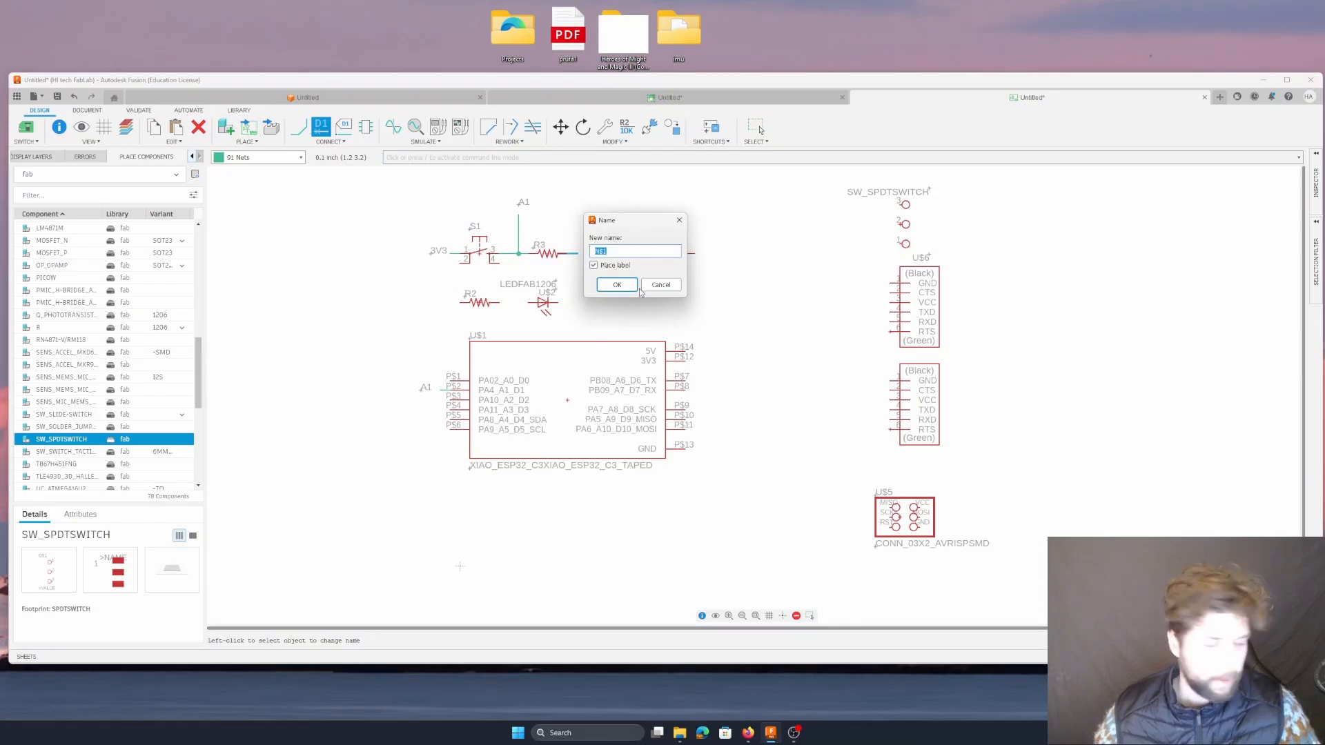
pyautogui.write('GND')
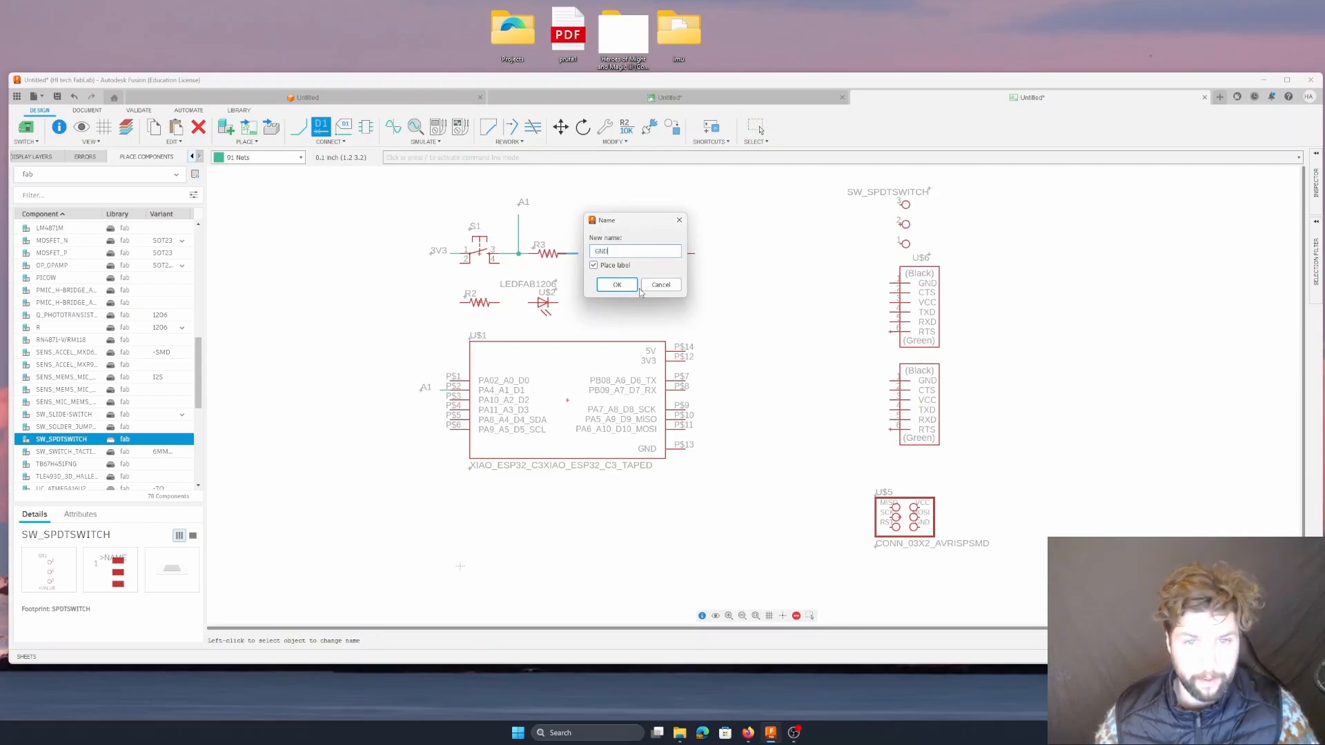
pyautogui.click(617, 284)
pyautogui.click(583, 252)
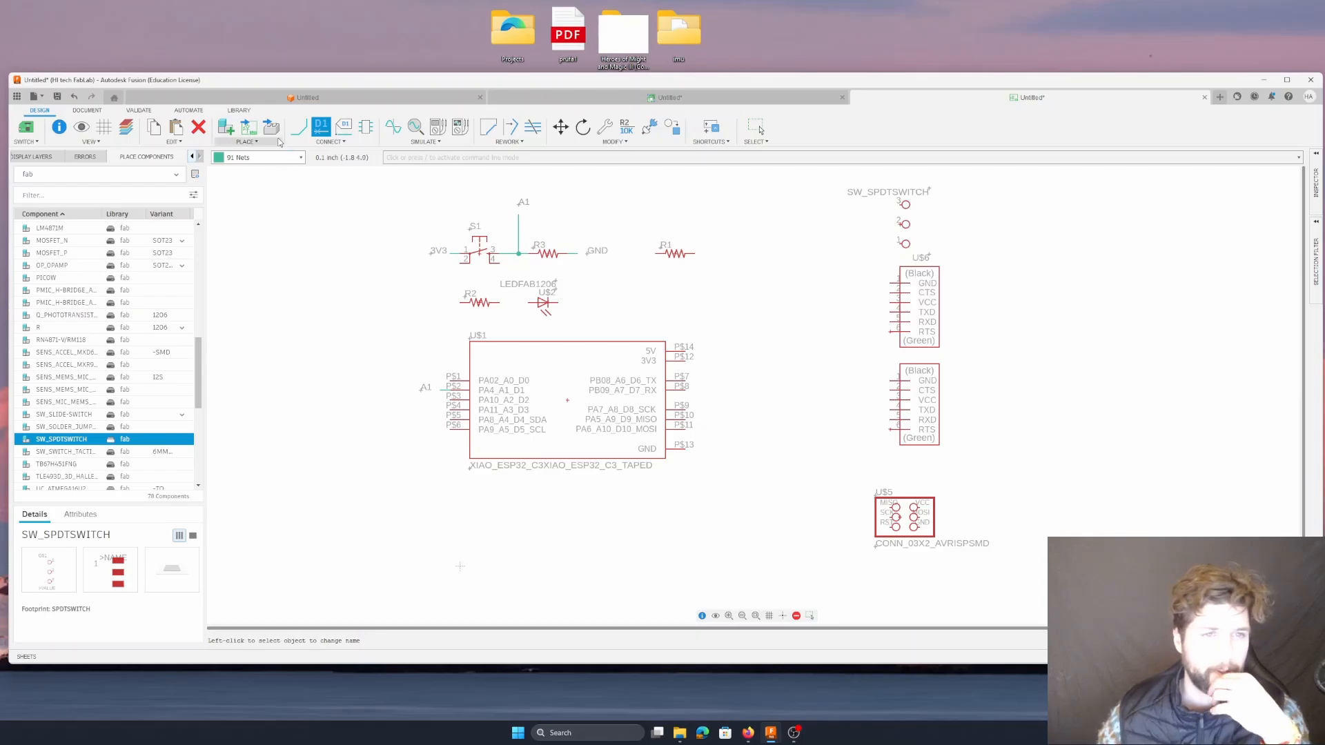
# - Draw short outward net stubs from the XIAO's remaining D0 and D2 to D5 pins
pyautogui.click(299, 127)
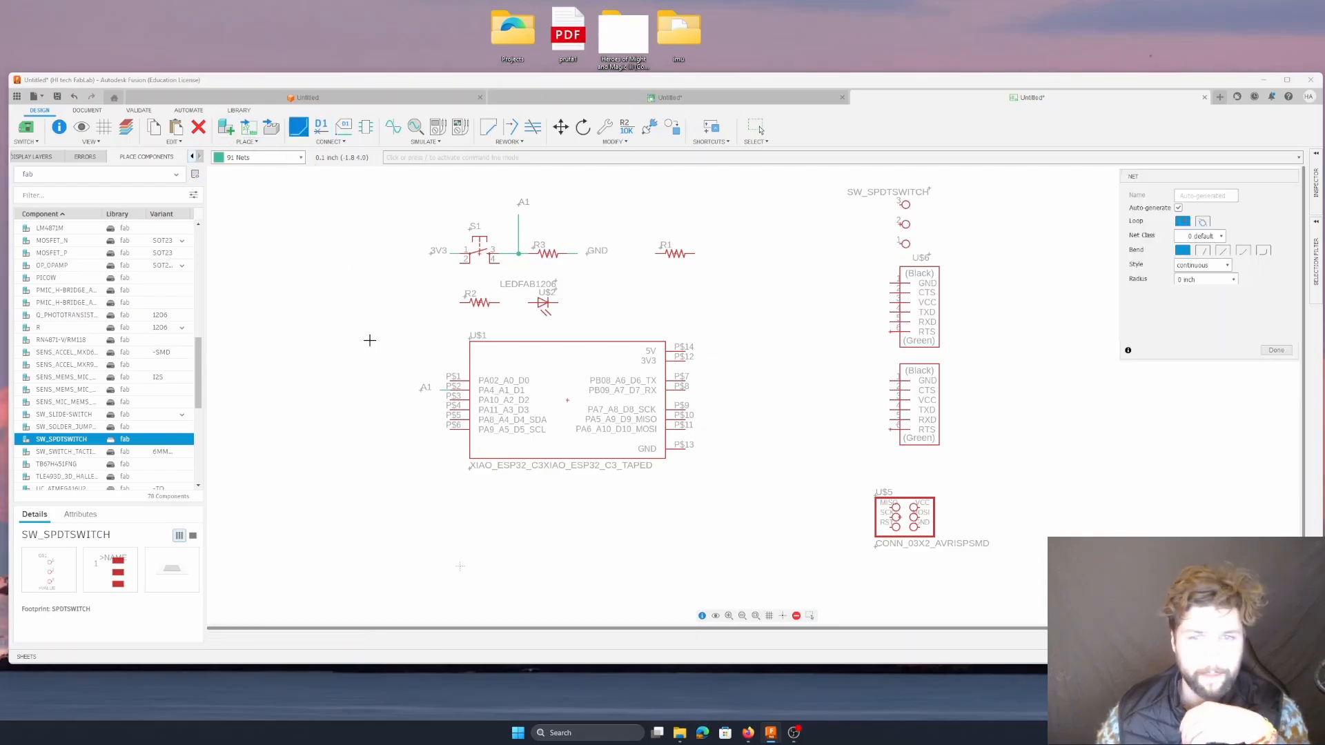
pyautogui.doubleClick(441, 381)
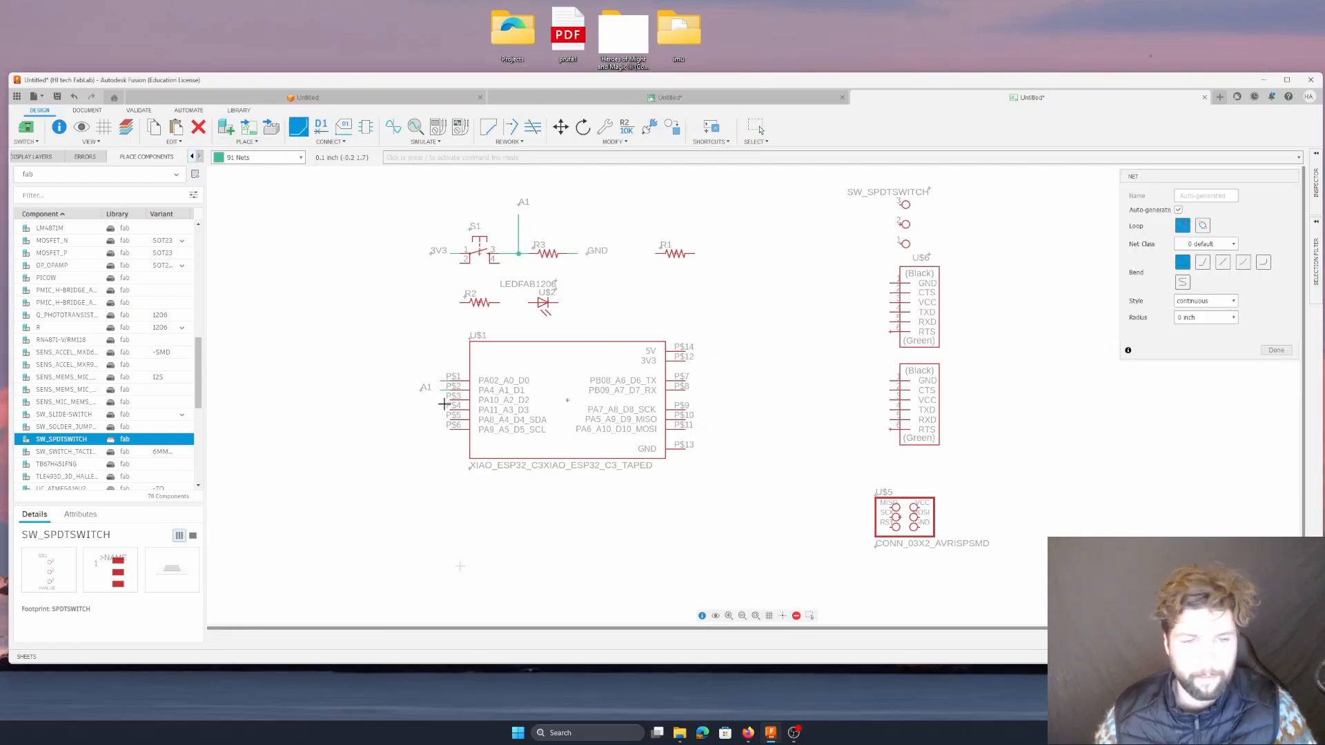
pyautogui.click(449, 402)
pyautogui.doubleClick(442, 402)
pyautogui.click(450, 409)
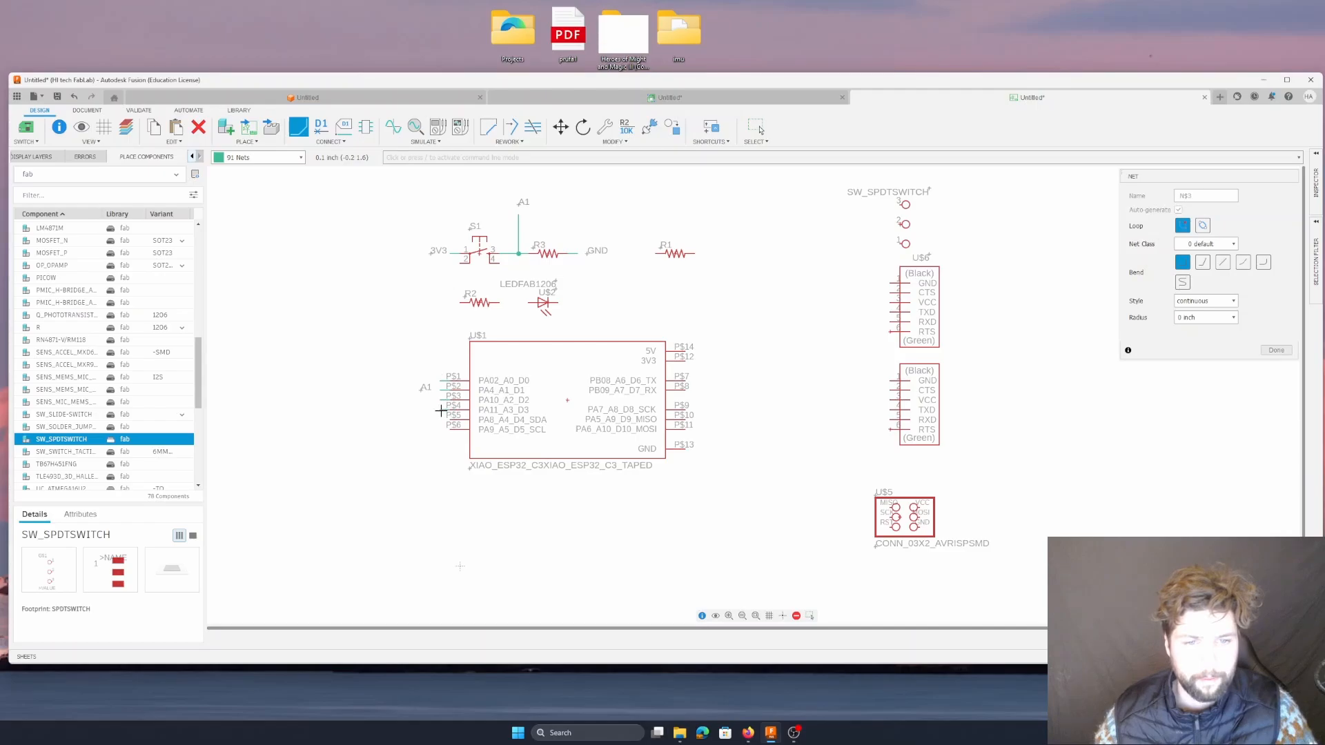
pyautogui.doubleClick(442, 411)
pyautogui.click(450, 419)
# - Draw short outward net stubs from the XIAO's 5V, 3V3, TX, RX, SCK, MISO, MOSI and GND pins
pyautogui.click(687, 360)
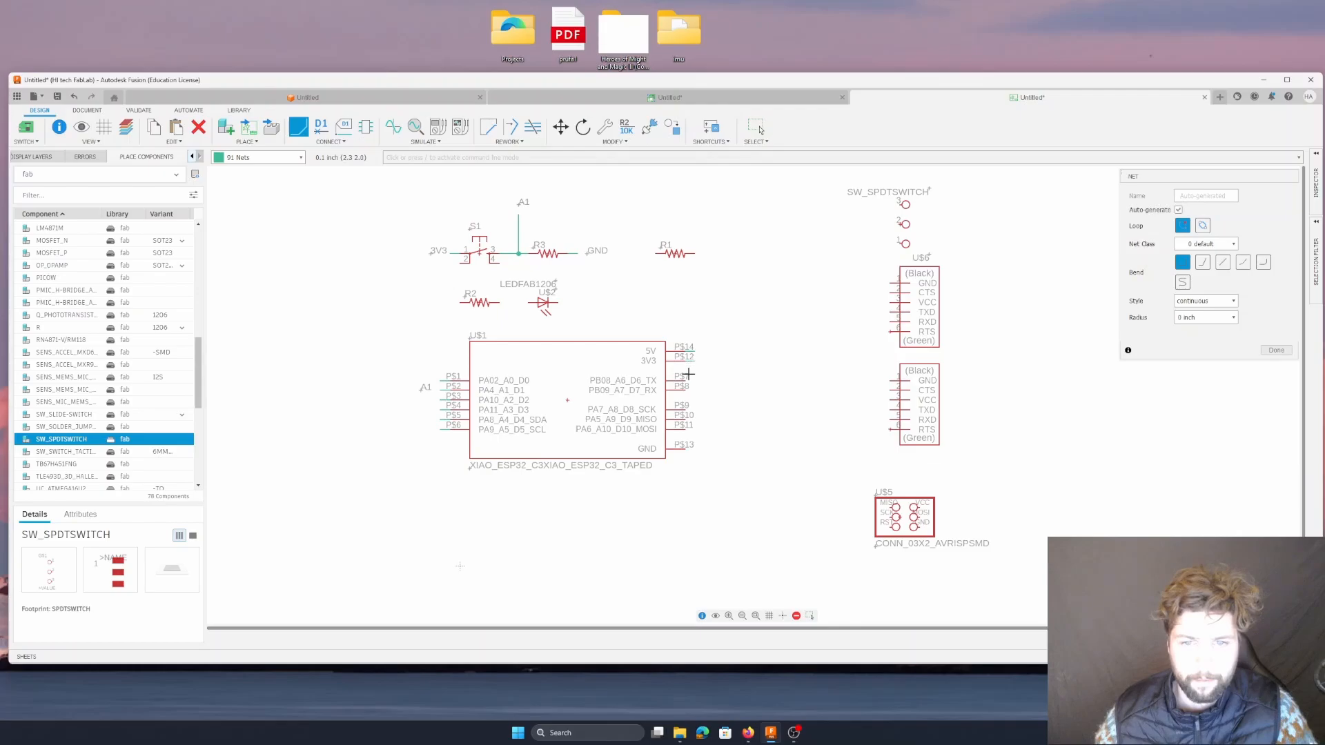
pyautogui.doubleClick(694, 381)
pyautogui.click(687, 391)
pyautogui.doubleClick(694, 390)
pyautogui.click(690, 408)
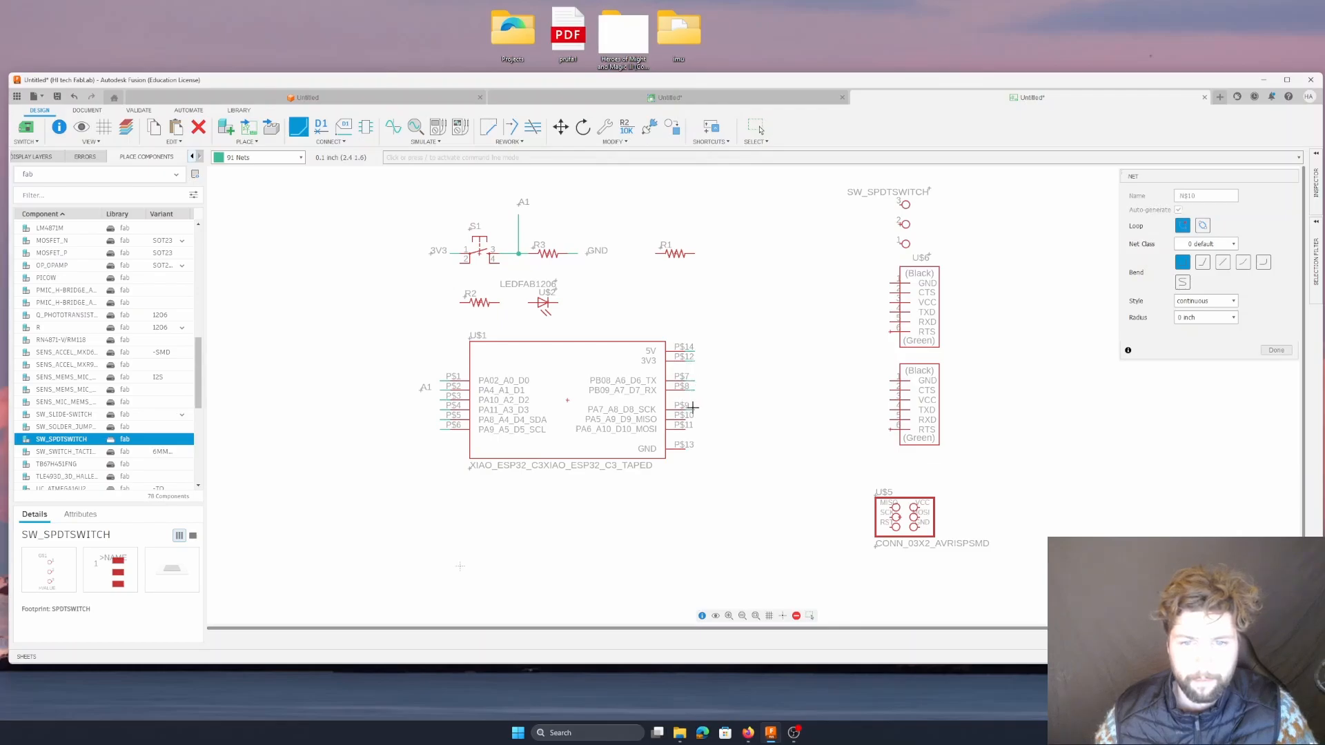
pyautogui.doubleClick(693, 408)
pyautogui.click(690, 416)
pyautogui.doubleClick(694, 416)
pyautogui.click(689, 427)
pyautogui.doubleClick(695, 428)
pyautogui.click(687, 450)
pyautogui.doubleClick(694, 451)
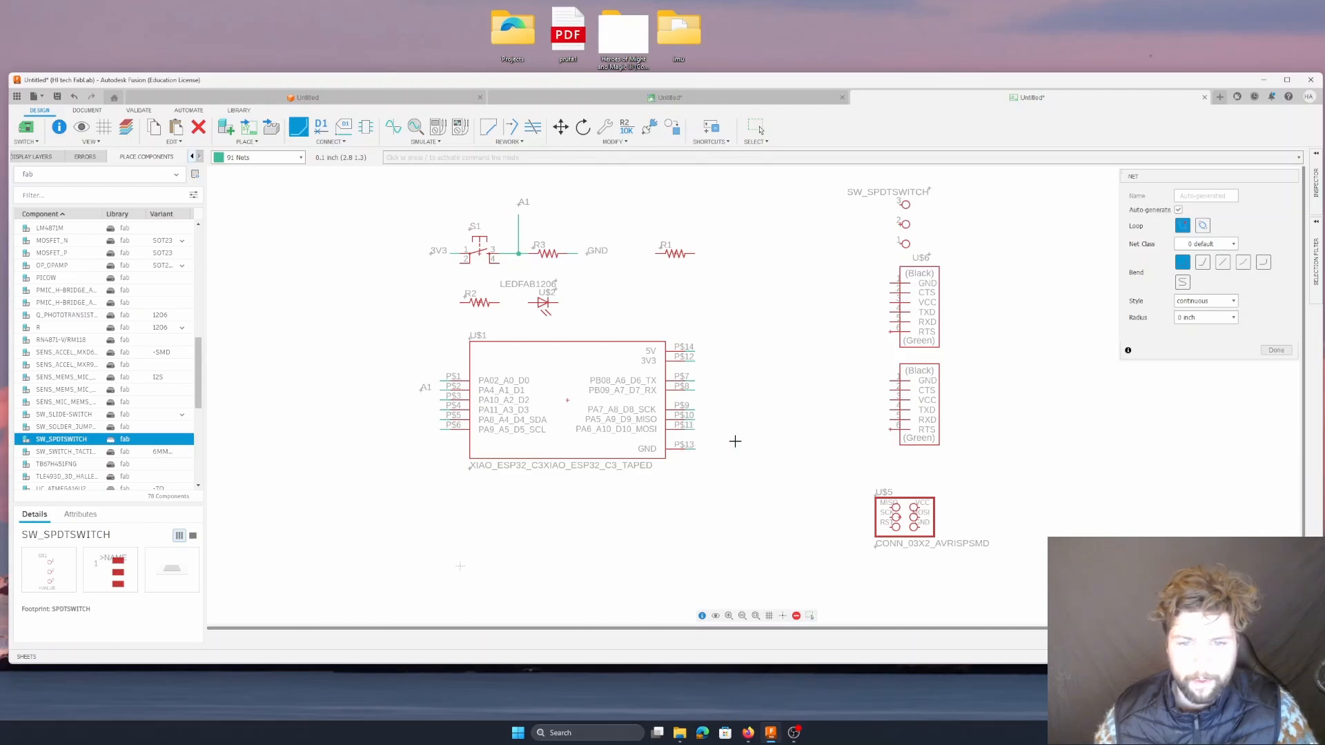
# - Connect R2 to the LED with a net, and draw short stubs on their outer ends and on both ends of R1
pyautogui.click(499, 303)
pyautogui.click(530, 302)
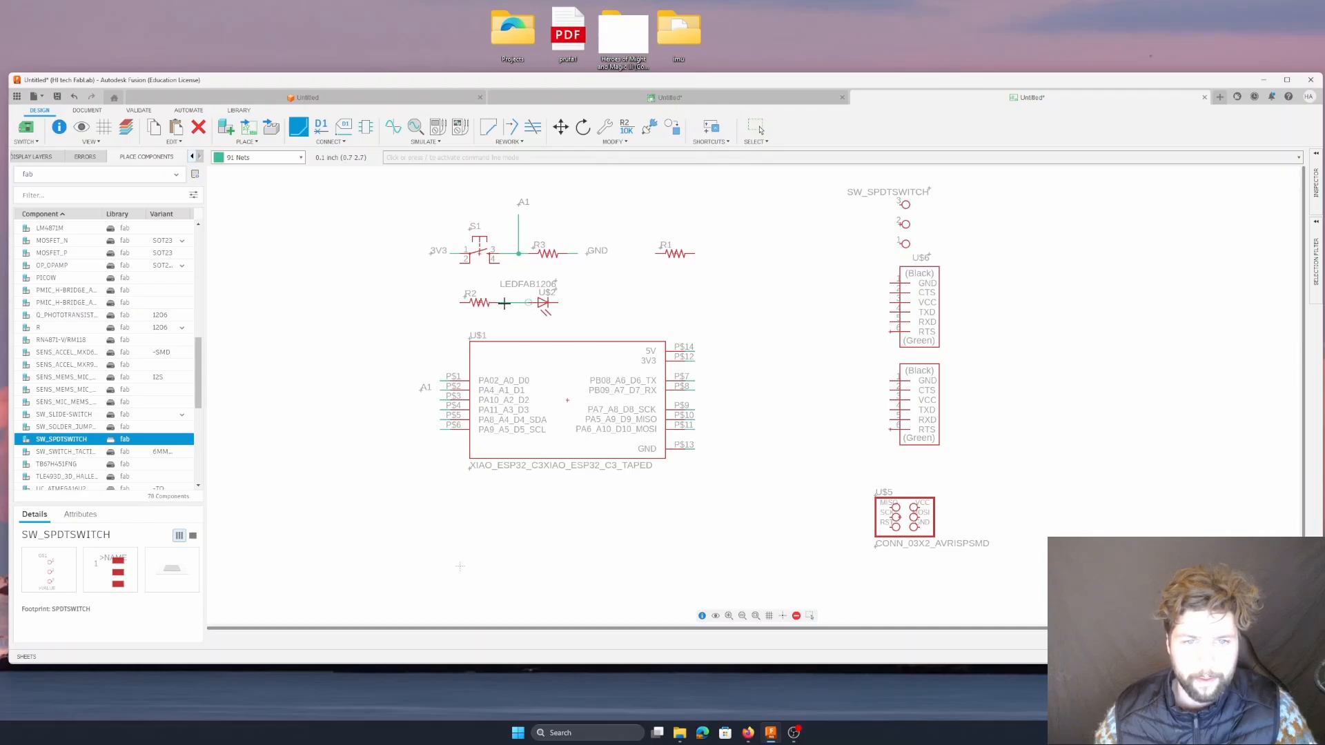
pyautogui.press('Escape')
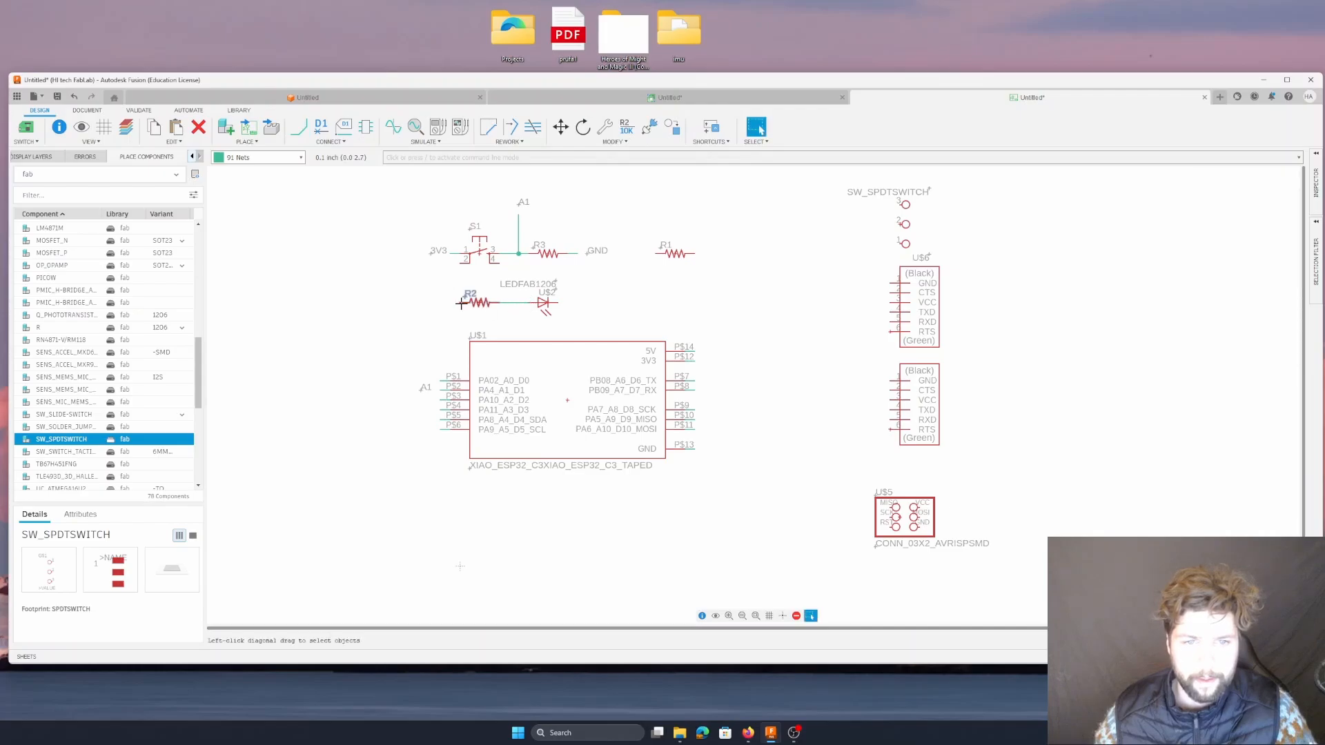
pyautogui.click(299, 127)
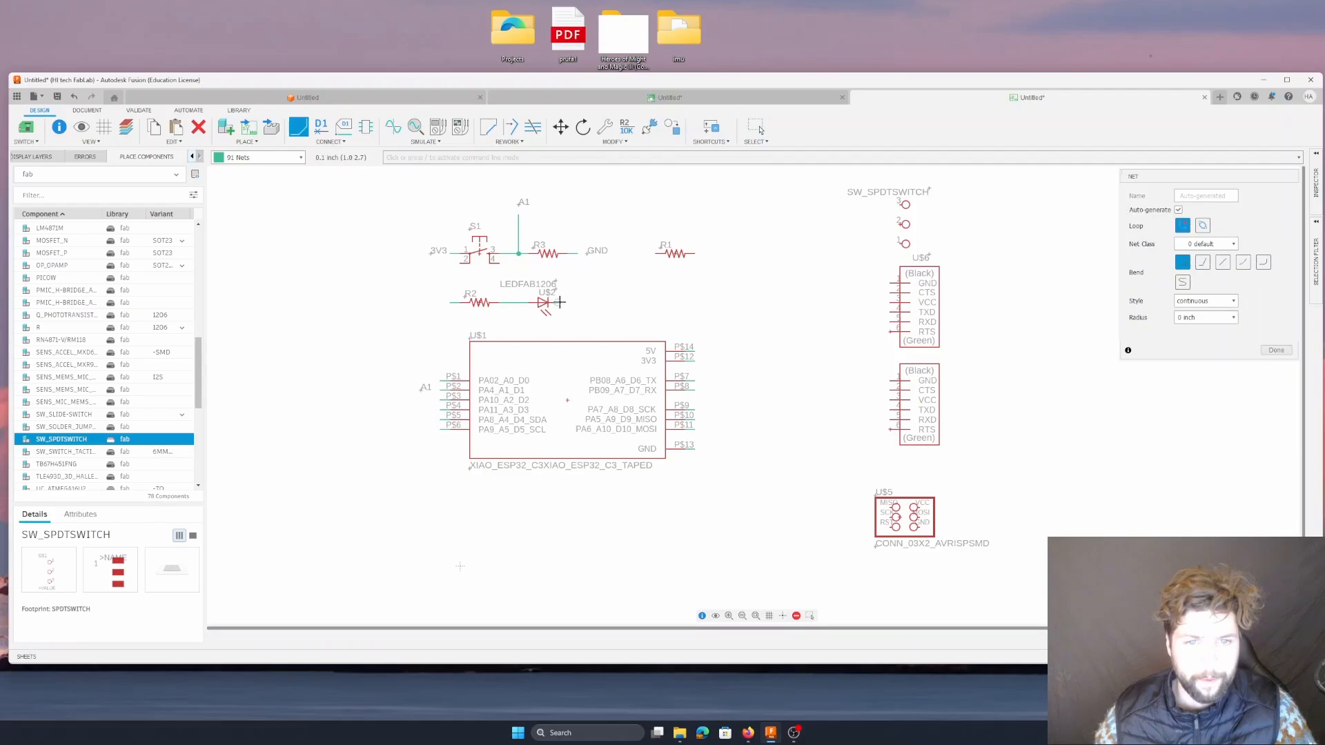
pyautogui.click(690, 254)
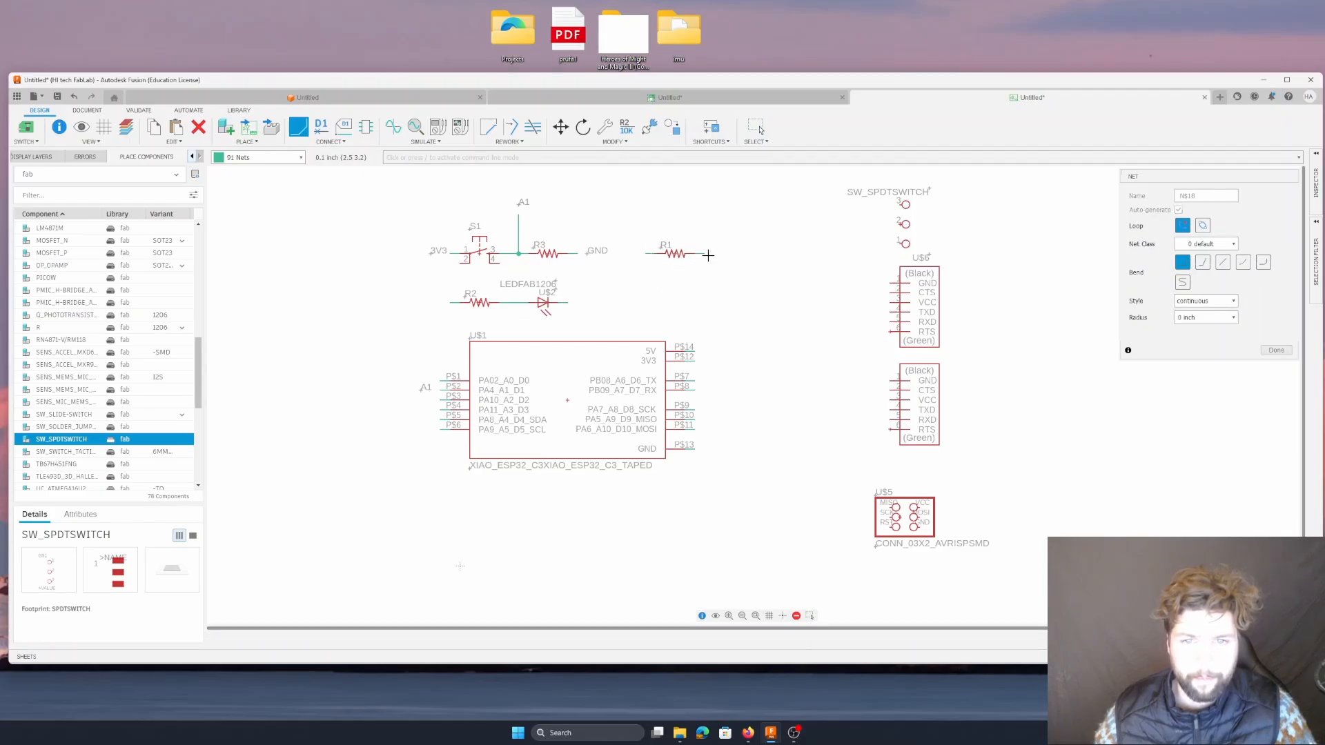
# - Draw short outward net stubs from all pins of the SPDT switch, the two six-pin headers and the AVRISPSMD connector
pyautogui.click(895, 204)
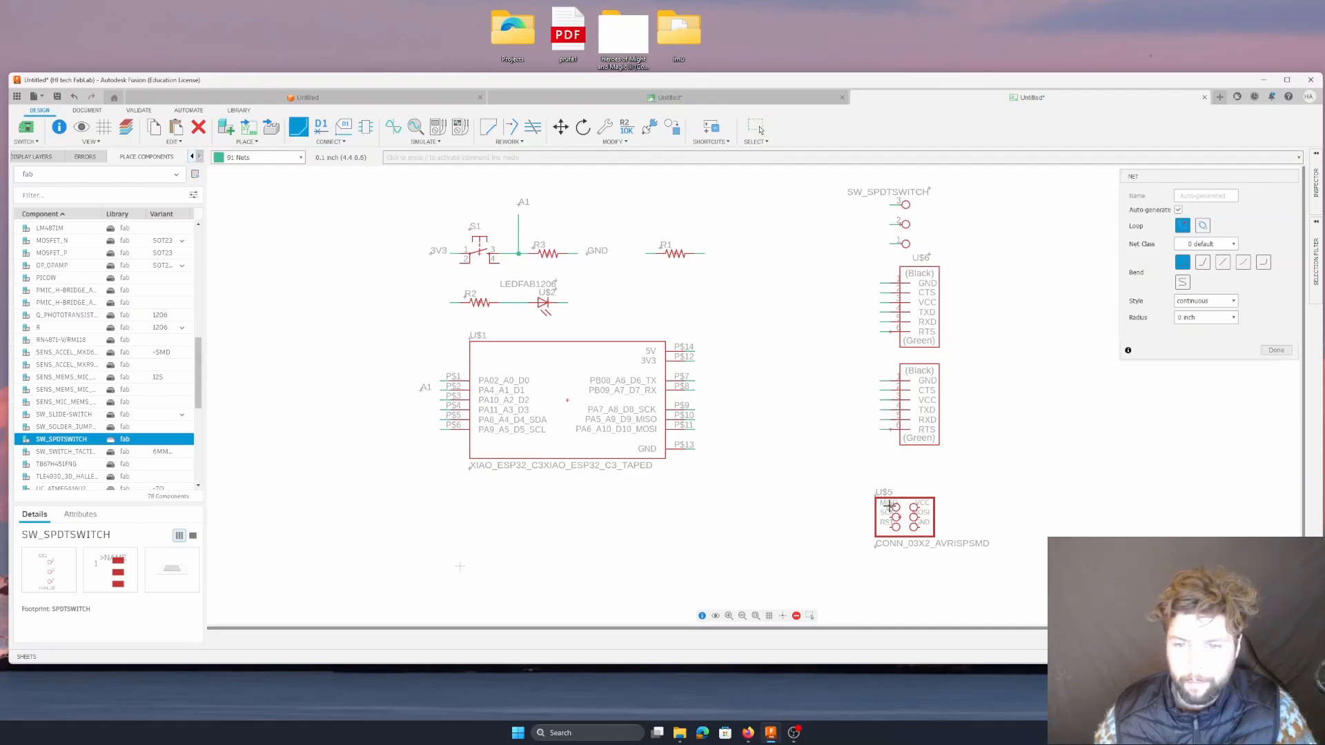
pyautogui.click(863, 506)
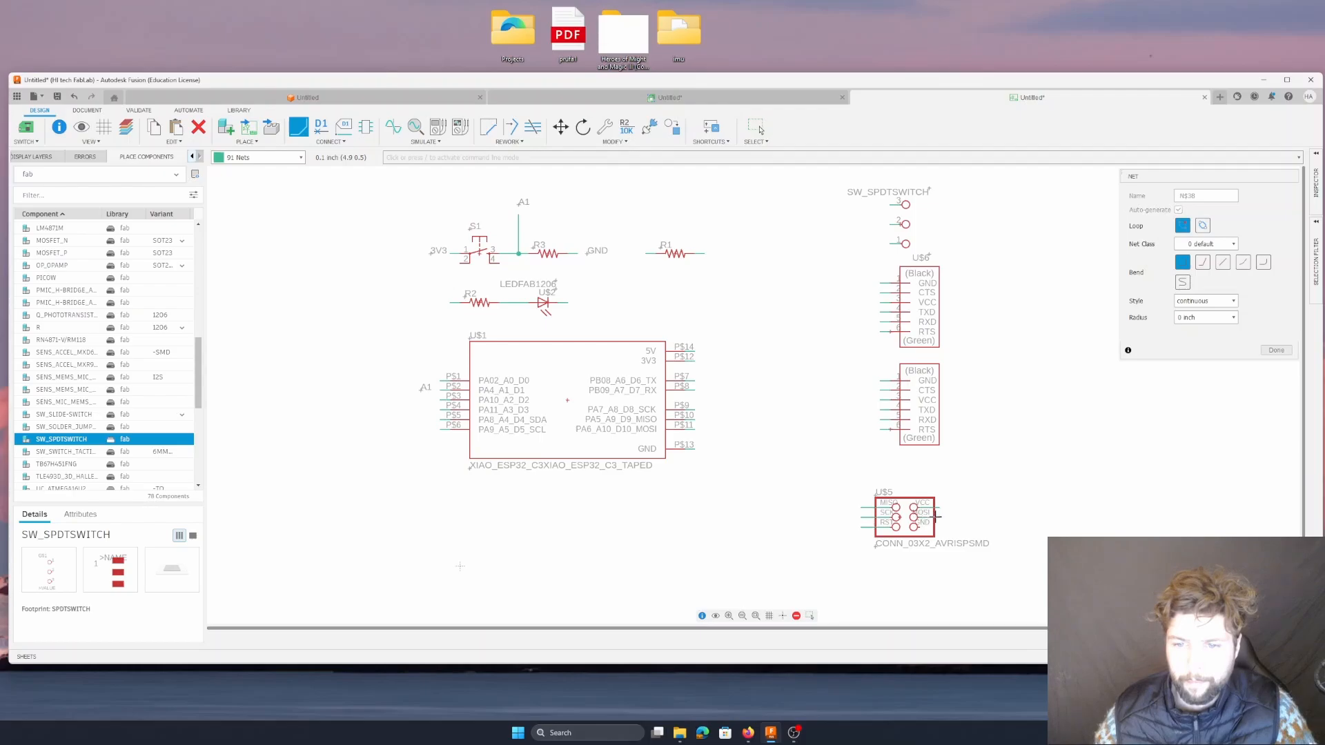
pyautogui.click(917, 529)
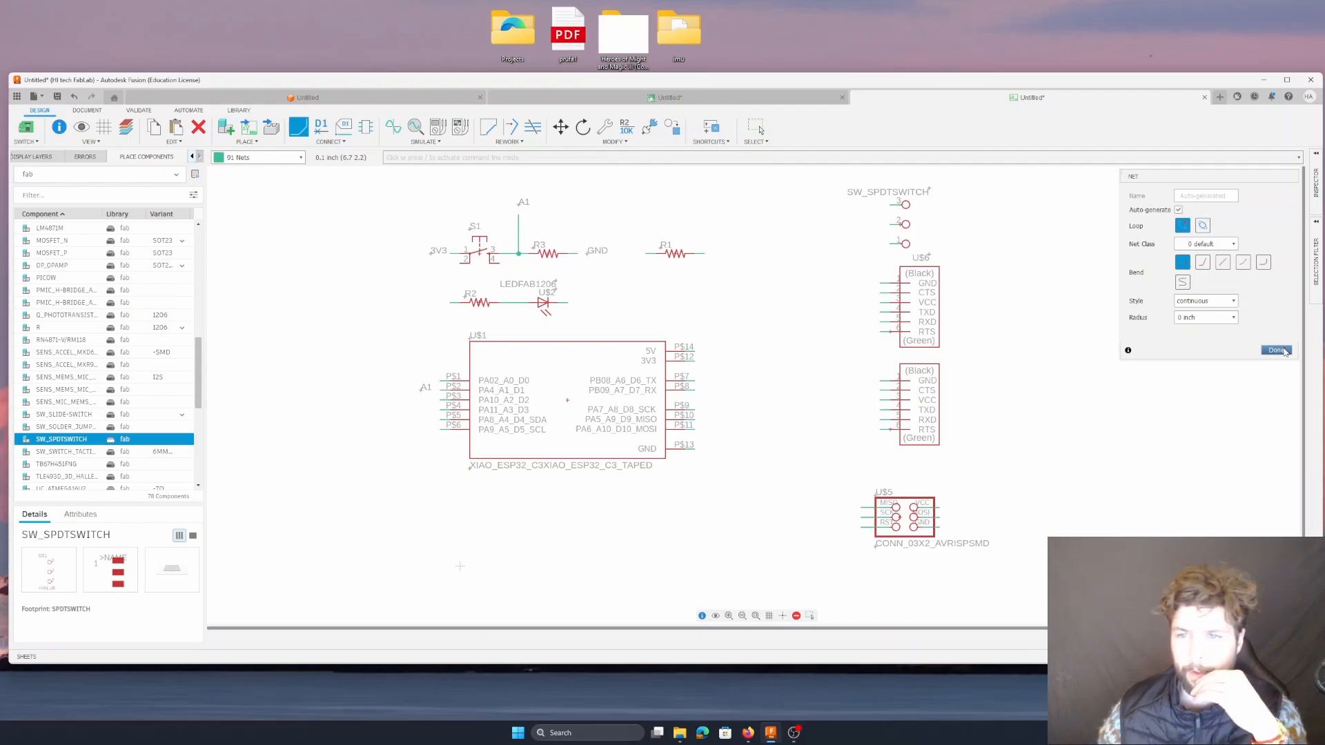
pyautogui.click(1277, 350)
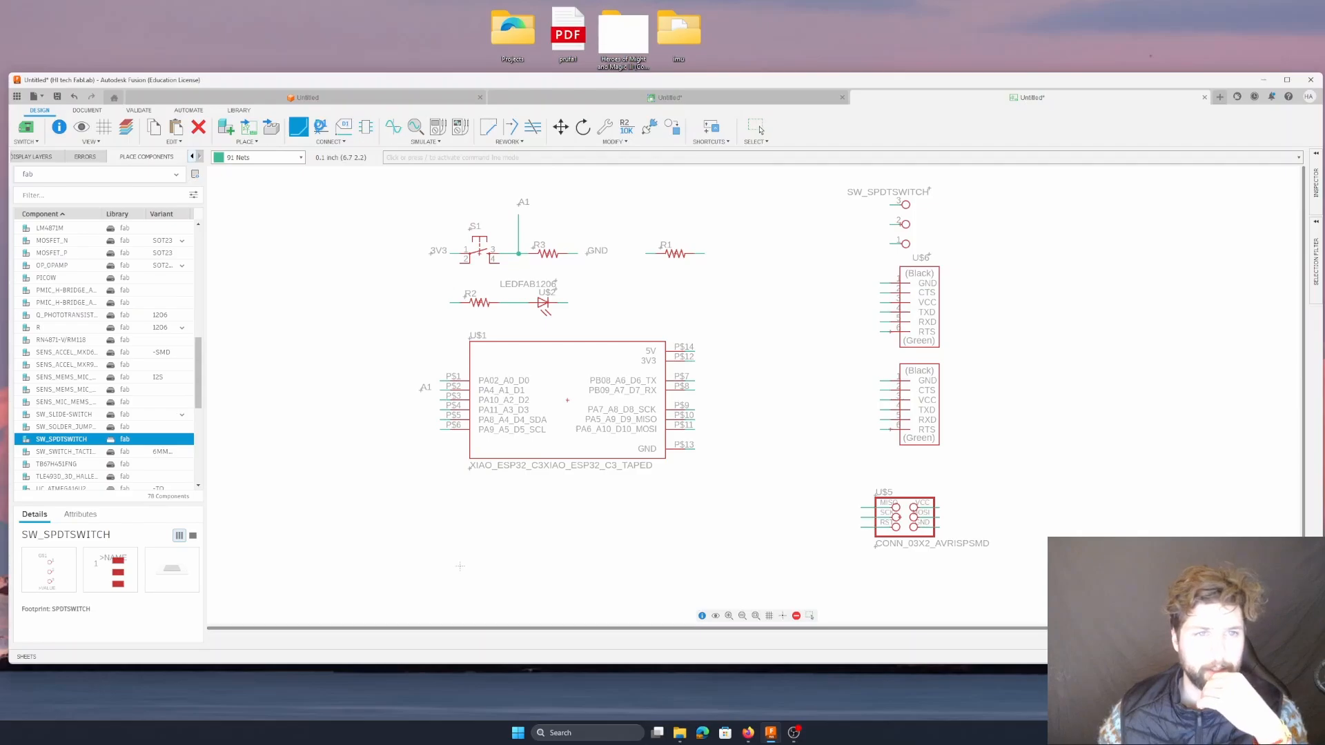
pyautogui.press('Escape')
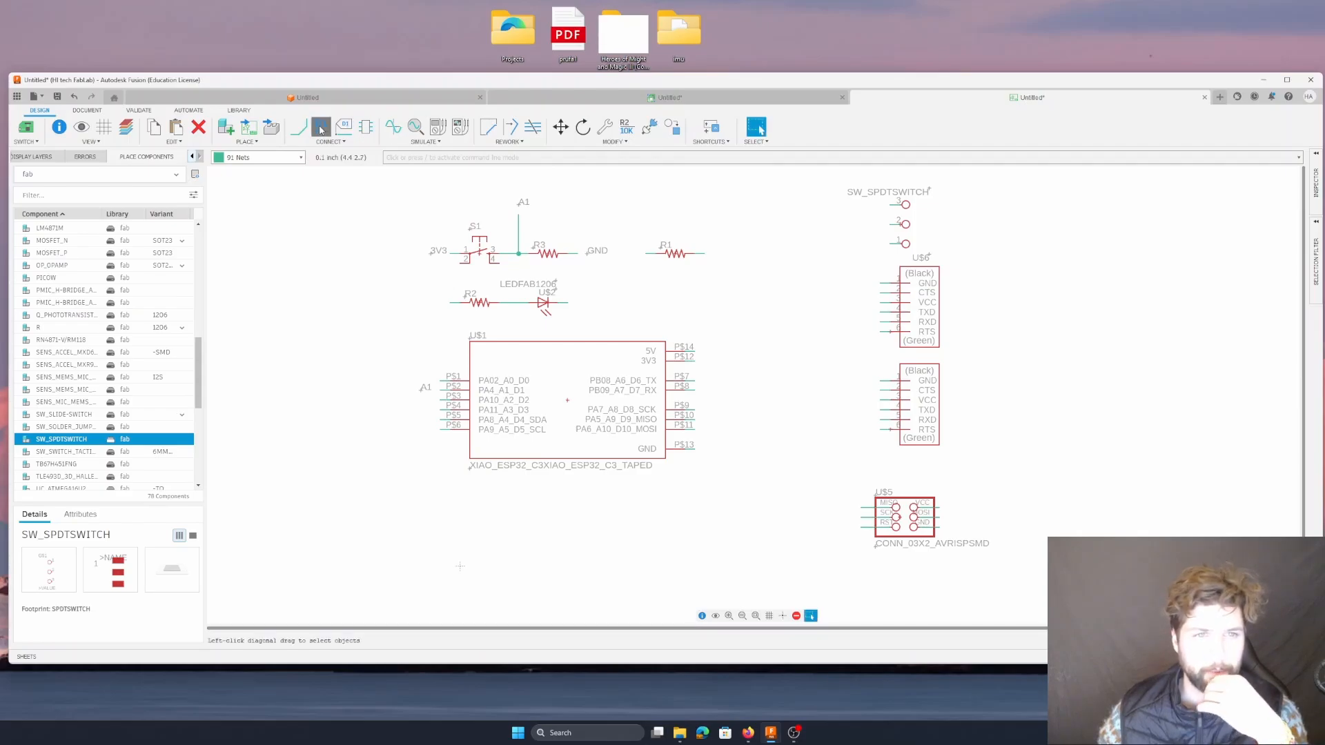
# - Name the net stub on R2's outer end A6 and place its label beside the stub
pyautogui.click(321, 129)
pyautogui.click(450, 304)
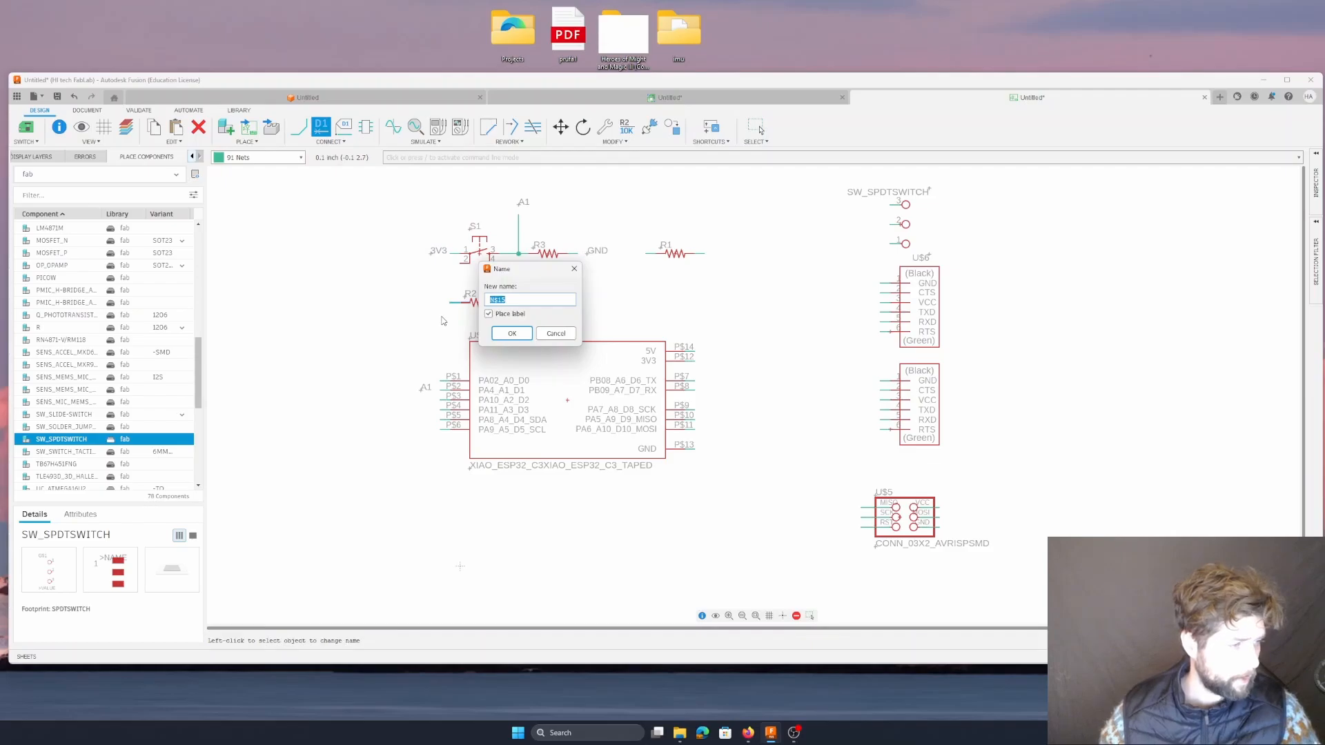
pyautogui.write('A')
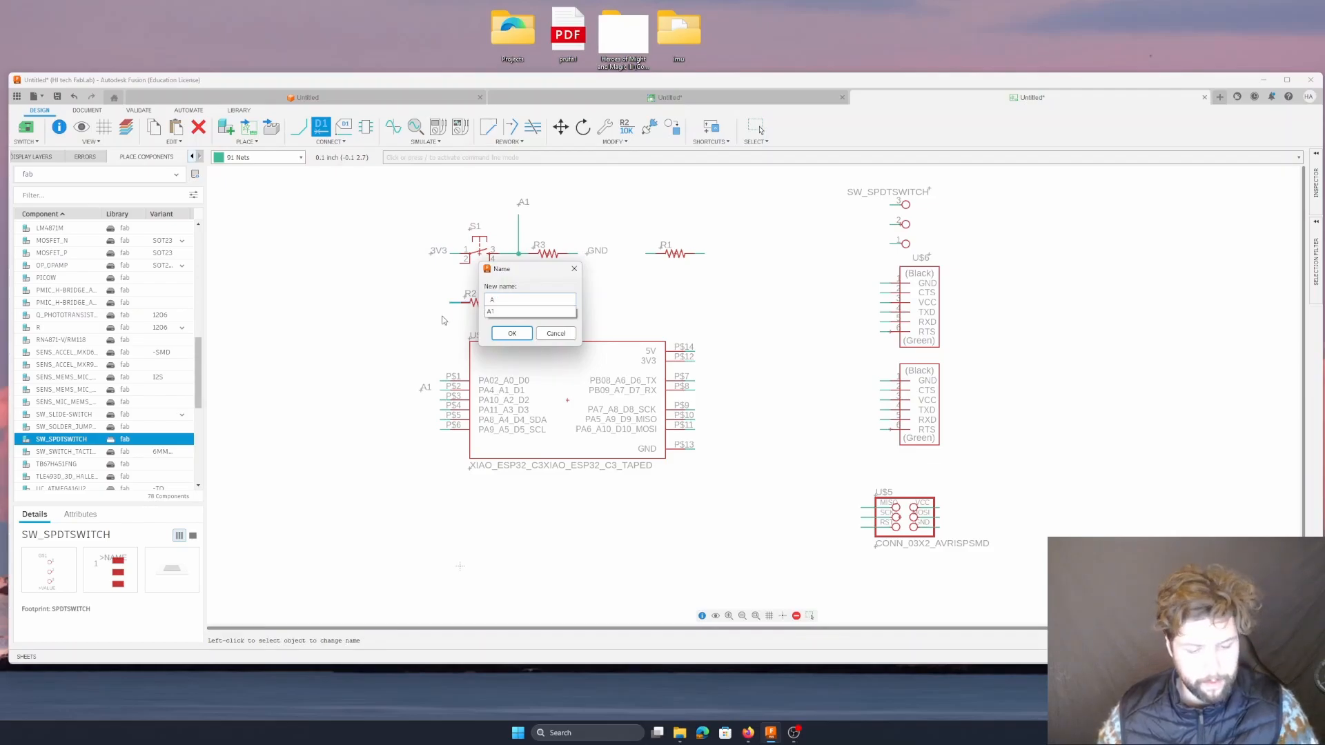
pyautogui.write('6')
pyautogui.click(512, 333)
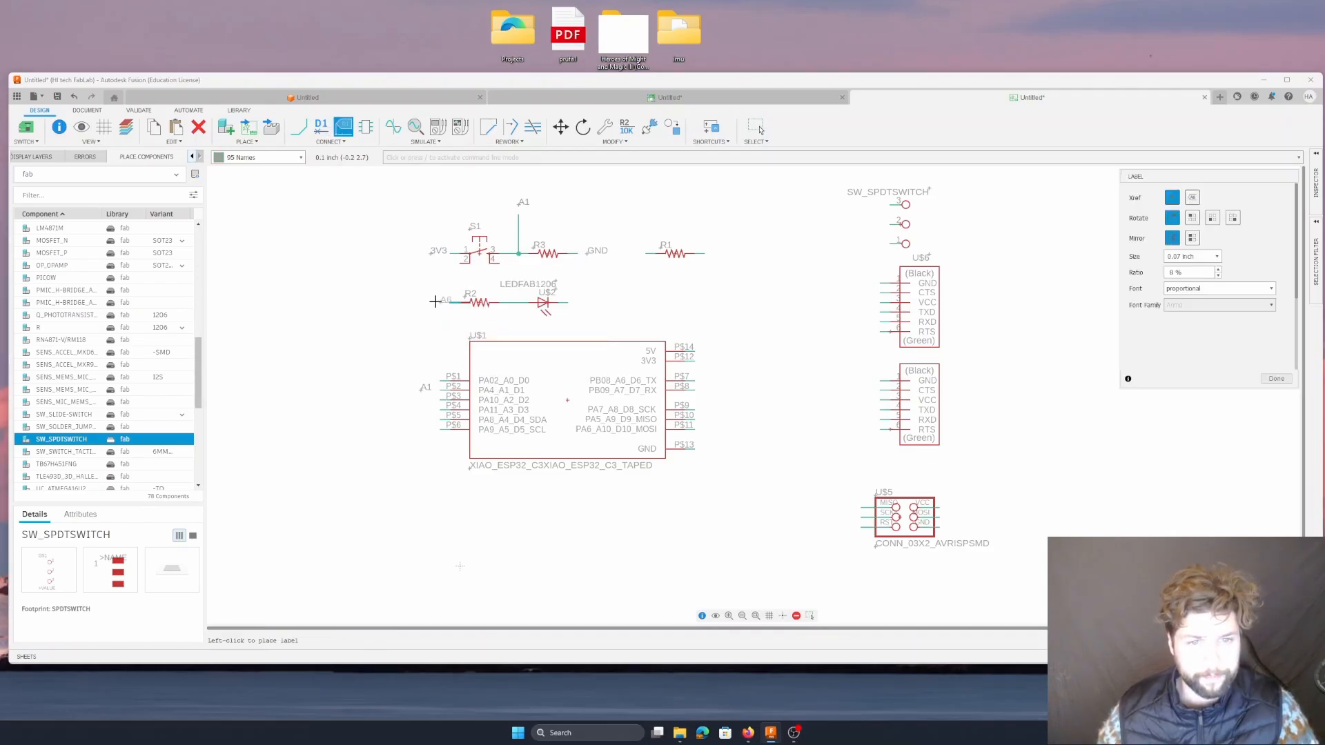
pyautogui.click(435, 301)
# - Name the LED's outer net stub GND, connect it to the existing GND net and place its label
pyautogui.click(568, 305)
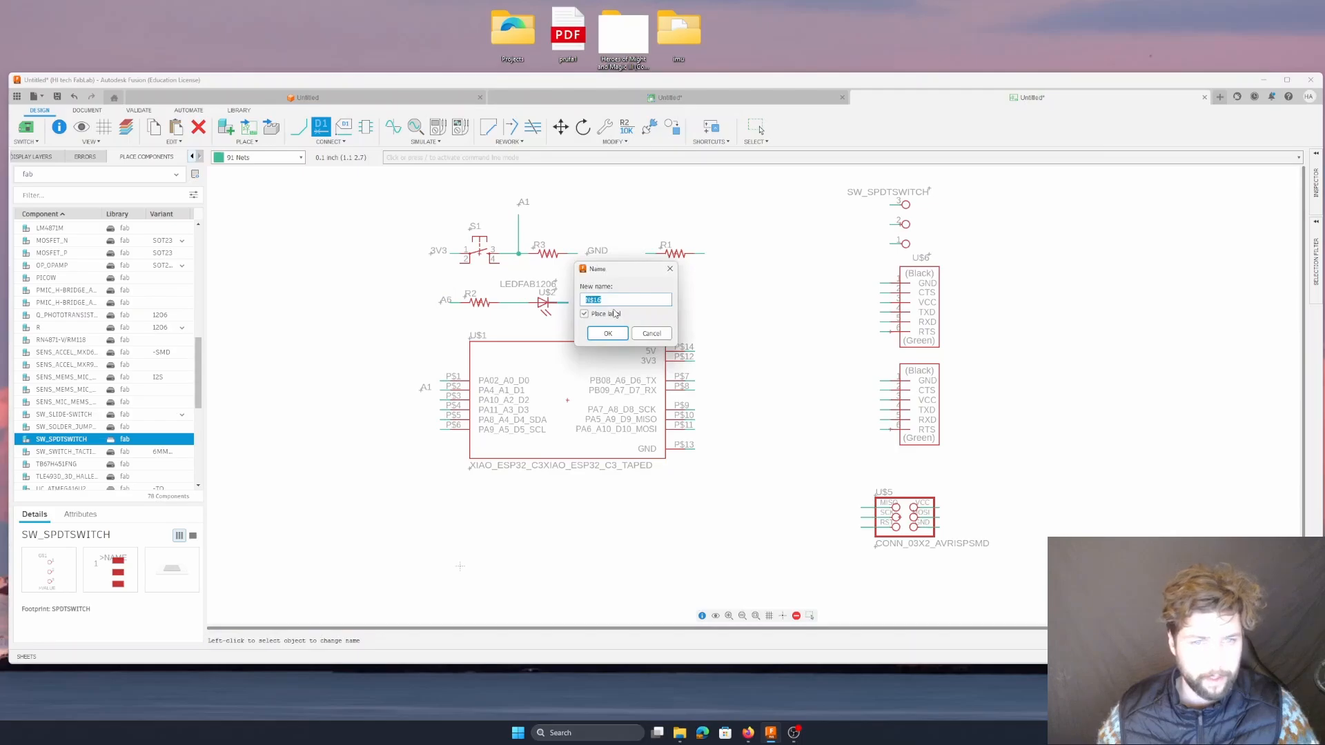
pyautogui.write('GND')
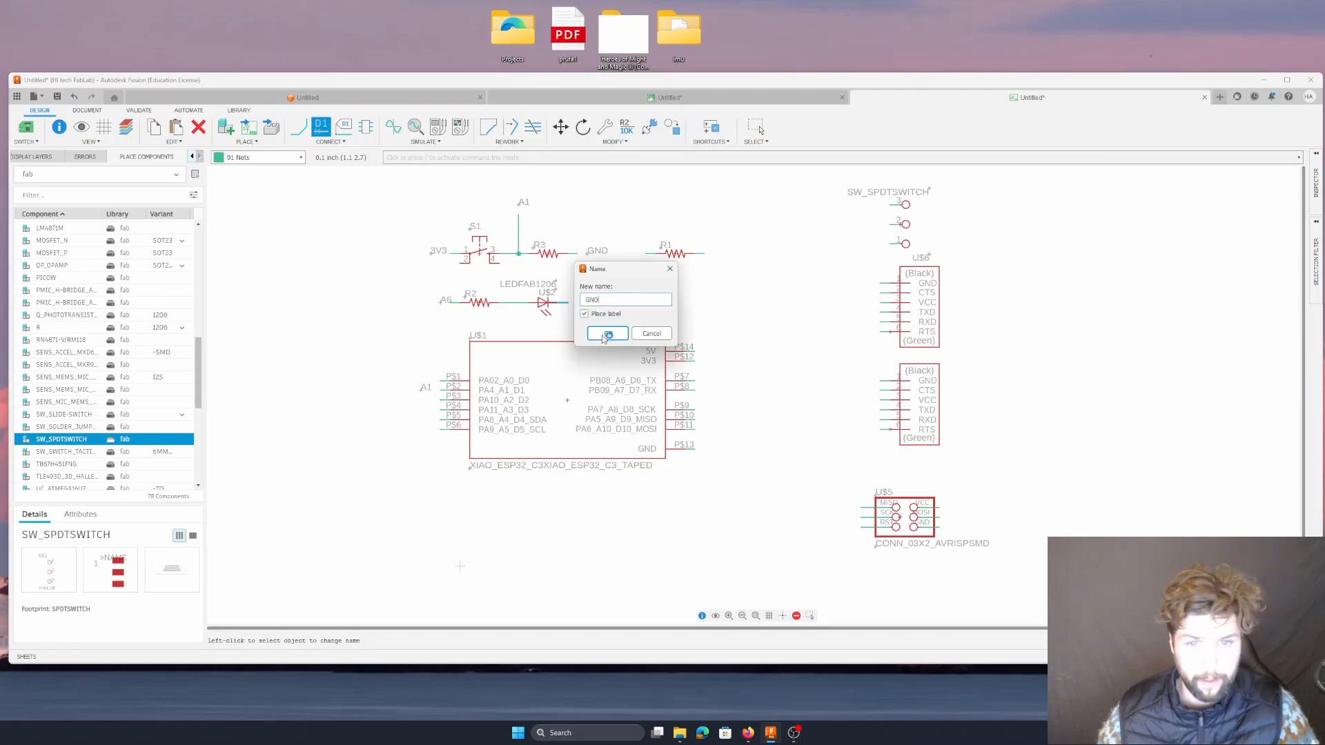
pyautogui.click(608, 334)
pyautogui.click(638, 381)
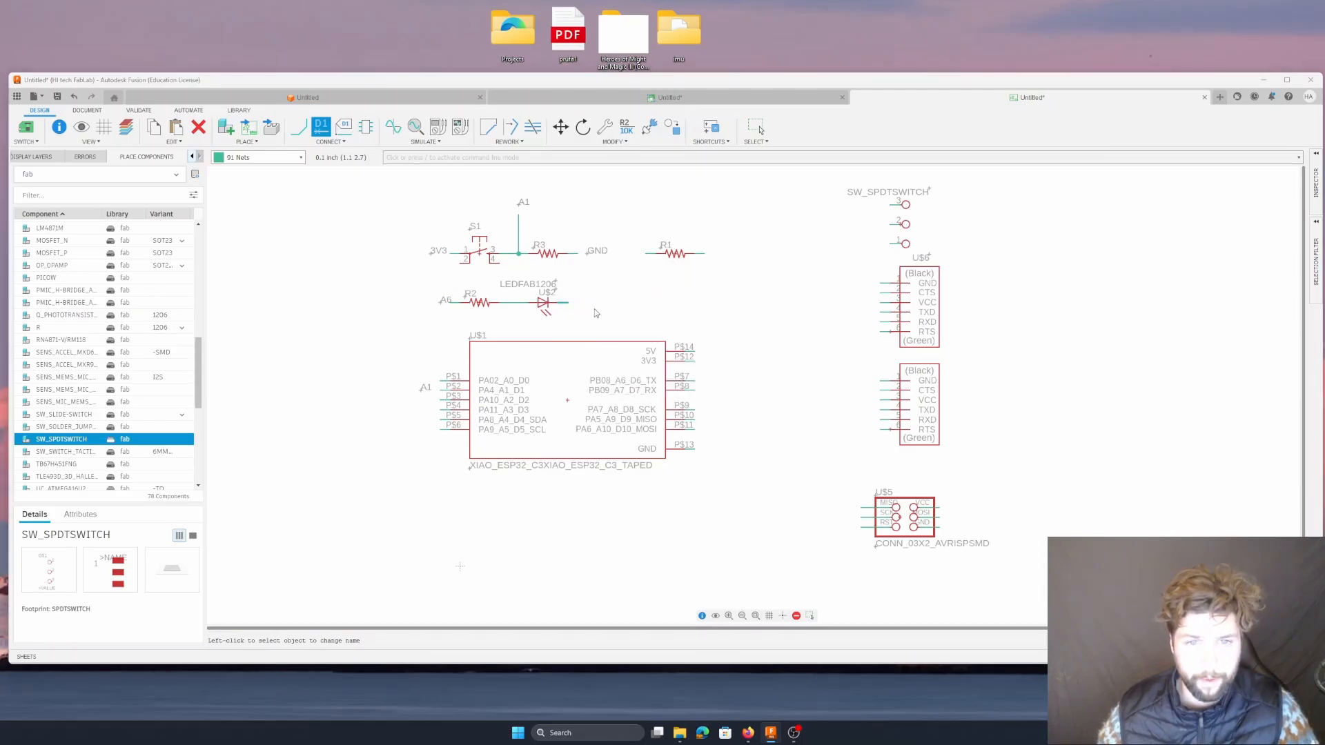
pyautogui.click(570, 303)
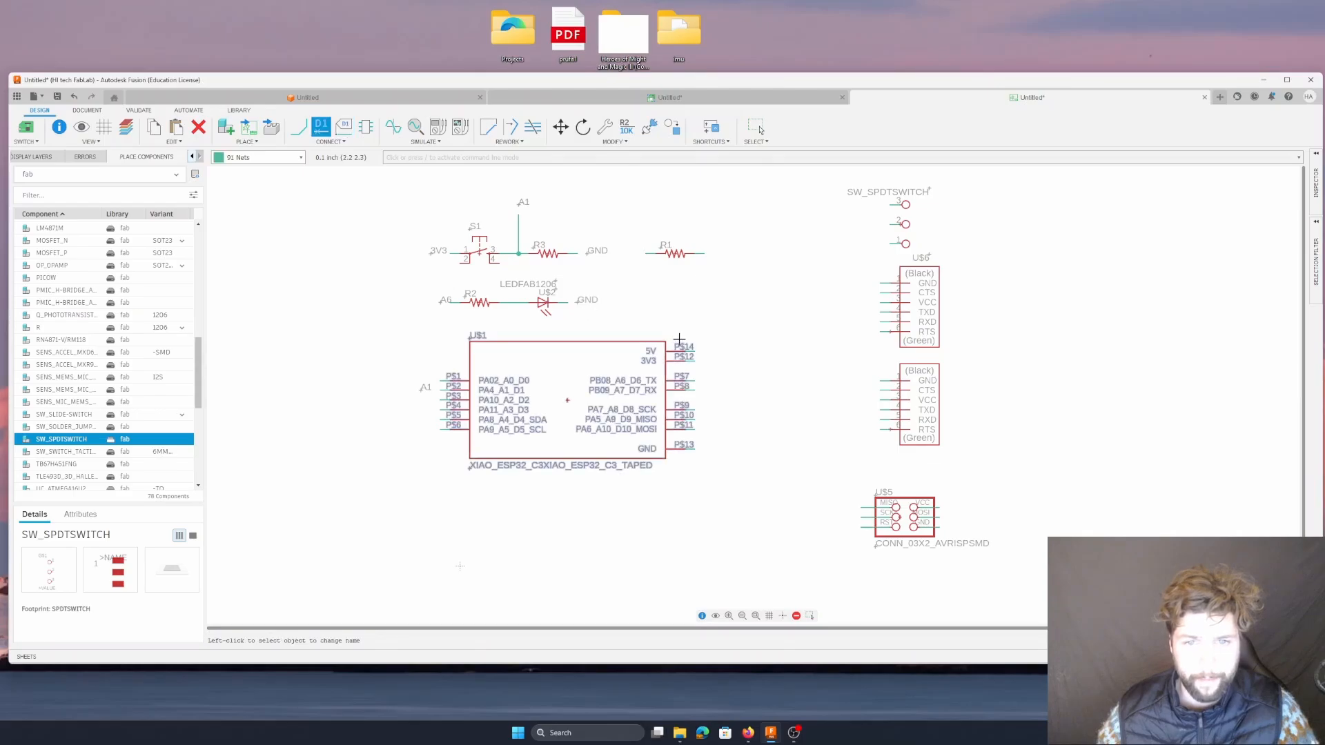
# - Name the net stub on the XIAO's 3V3 pin 3V3 with a label, and connect it to the existing 3V3 net
pyautogui.click(690, 361)
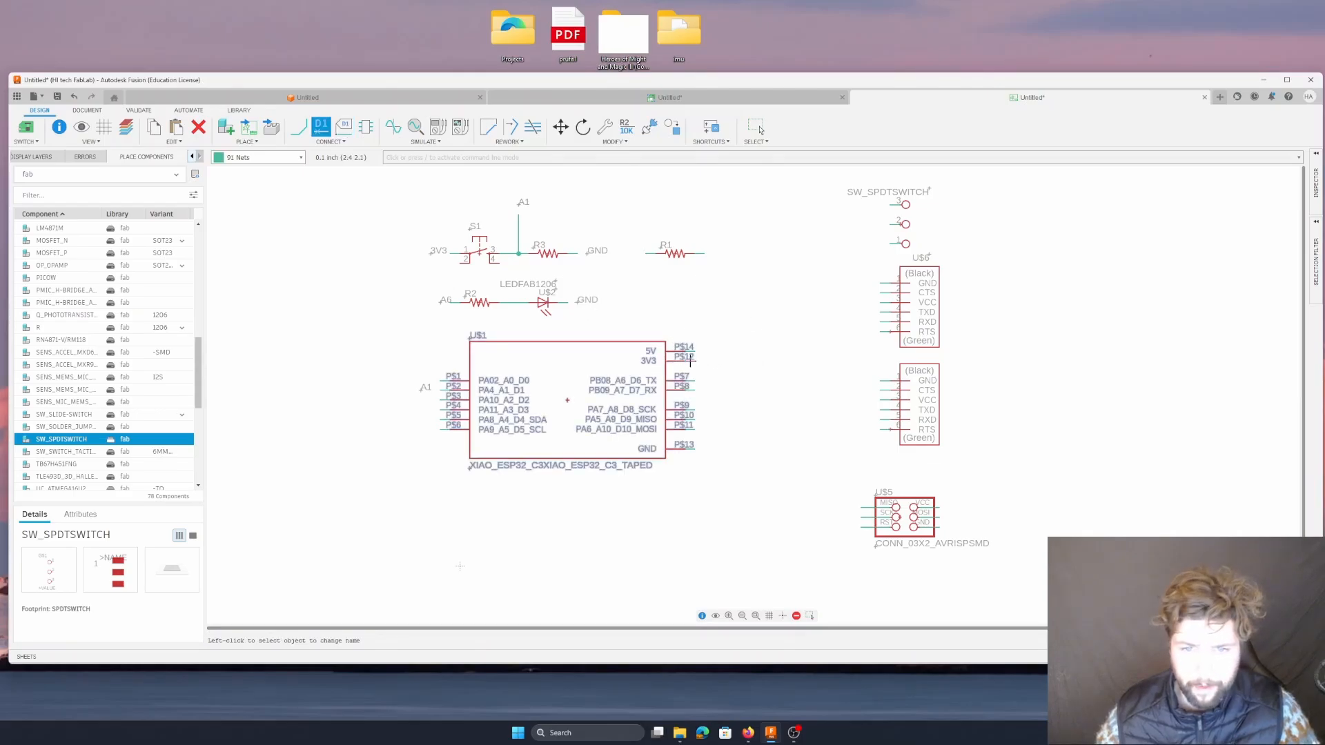
pyautogui.rightClick(691, 361)
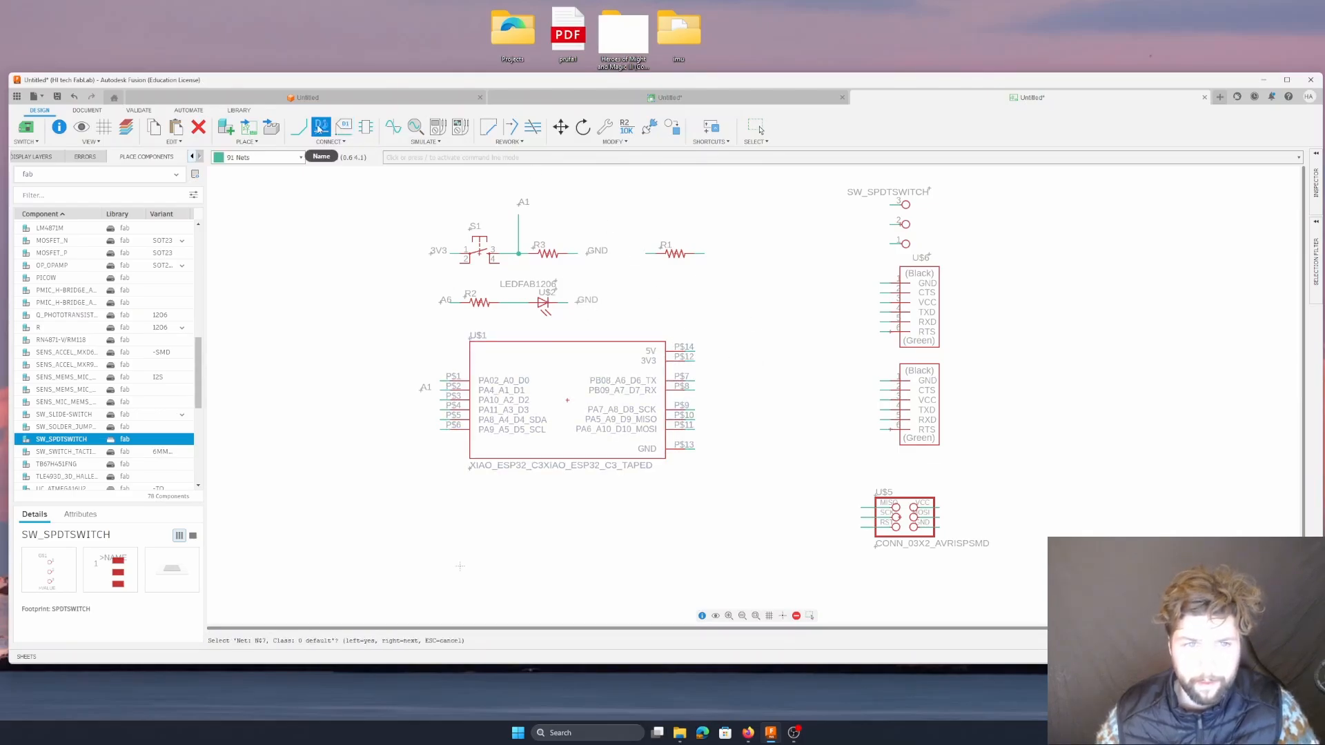
pyautogui.rightClick(695, 360)
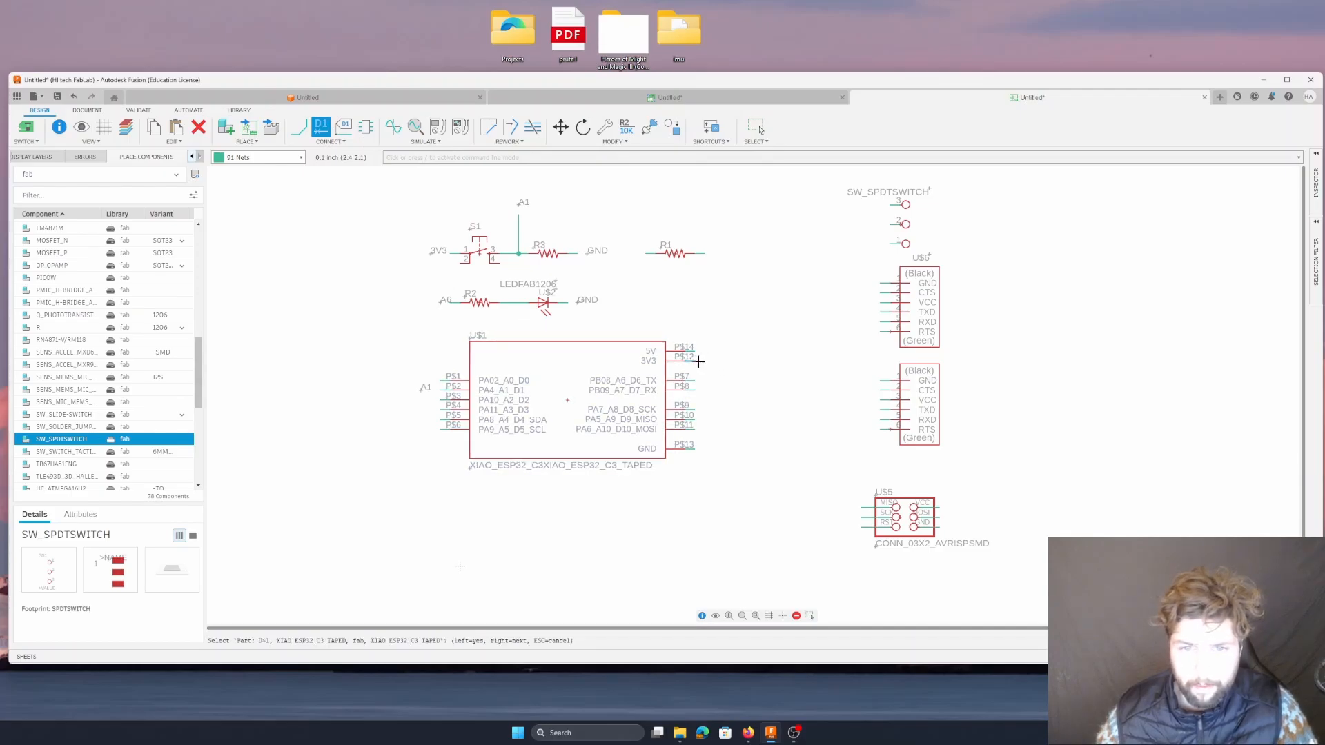
pyautogui.click(697, 361)
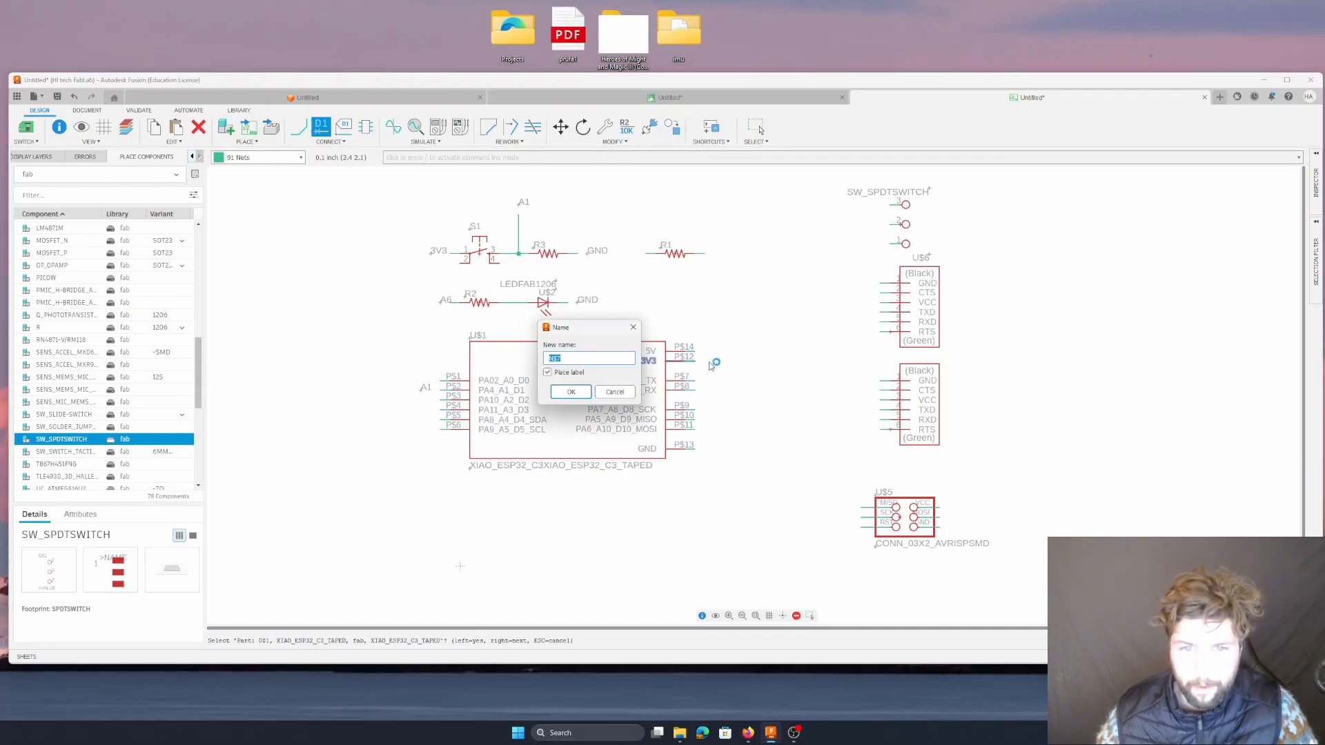
pyautogui.write('3V3')
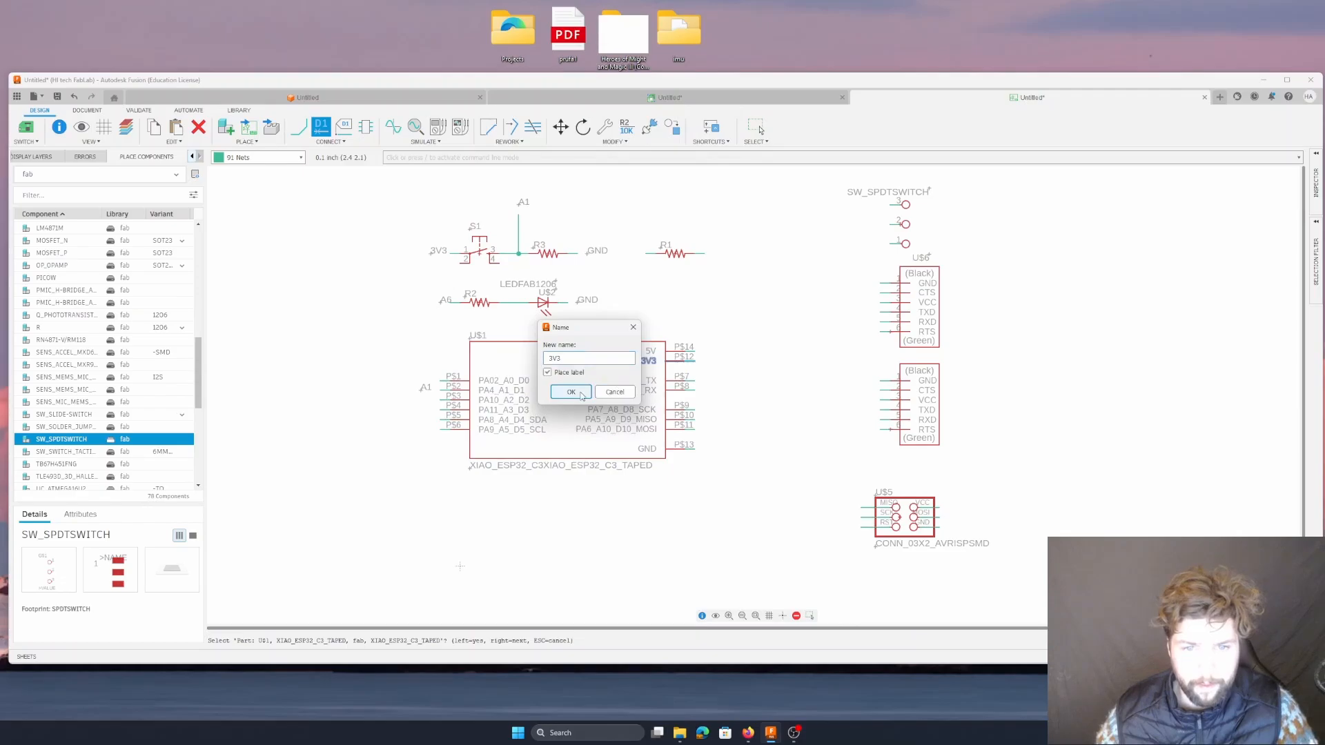
pyautogui.click(571, 391)
pyautogui.click(639, 381)
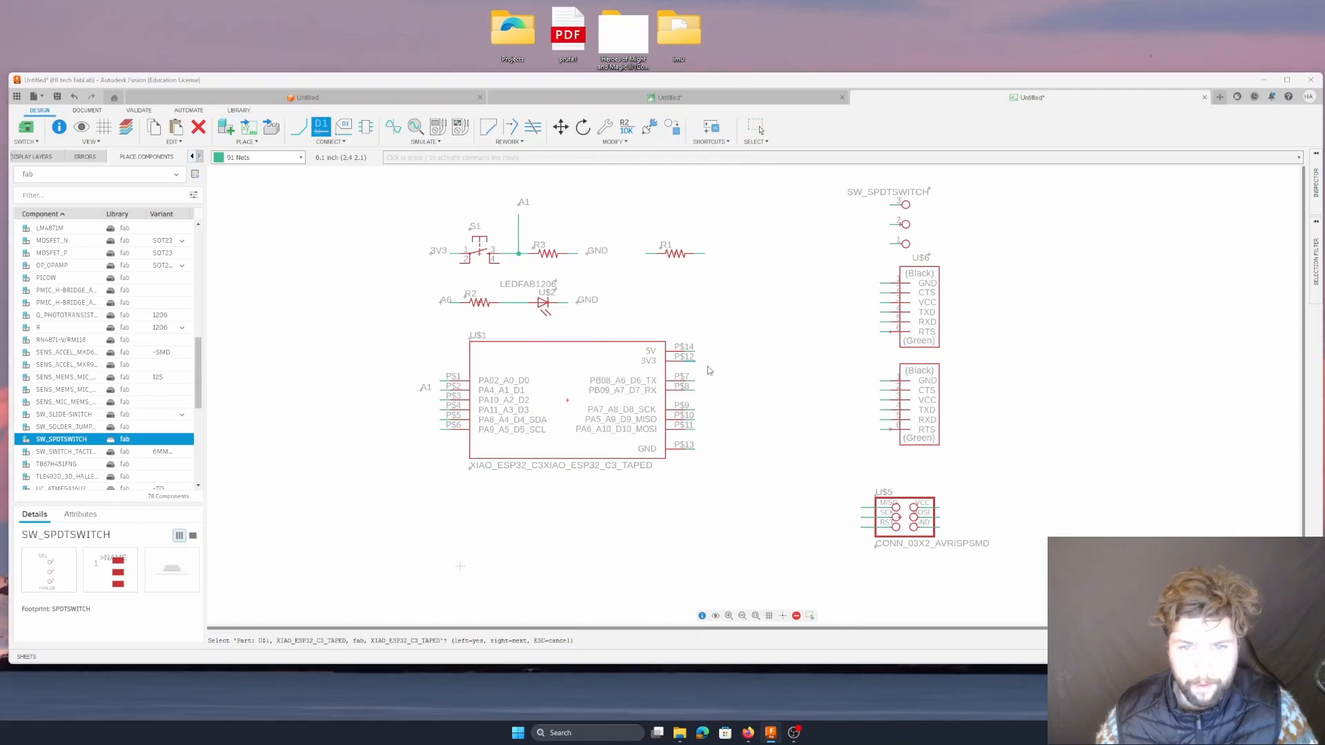
# - Name the net stub on the XIAO's 5V pin 5V and place its label beside the stub
pyautogui.click(696, 351)
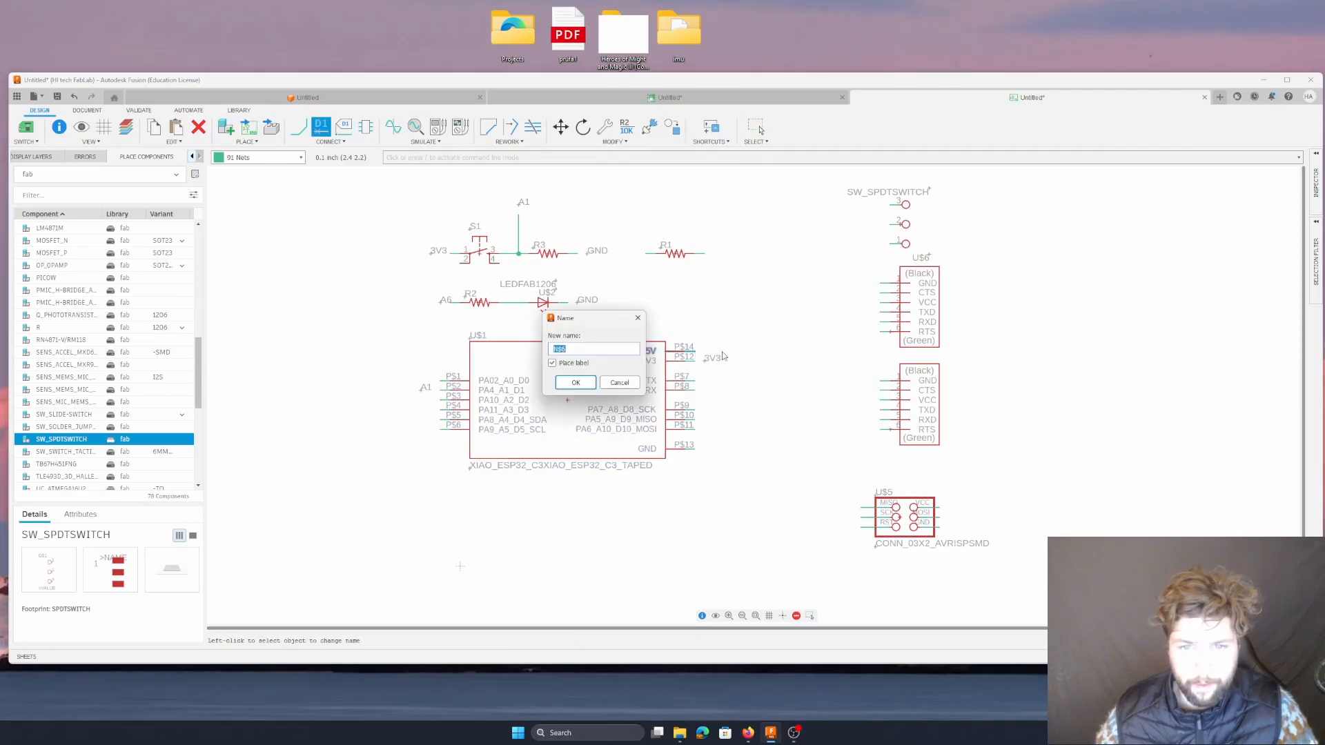
pyautogui.write('5V')
pyautogui.click(575, 383)
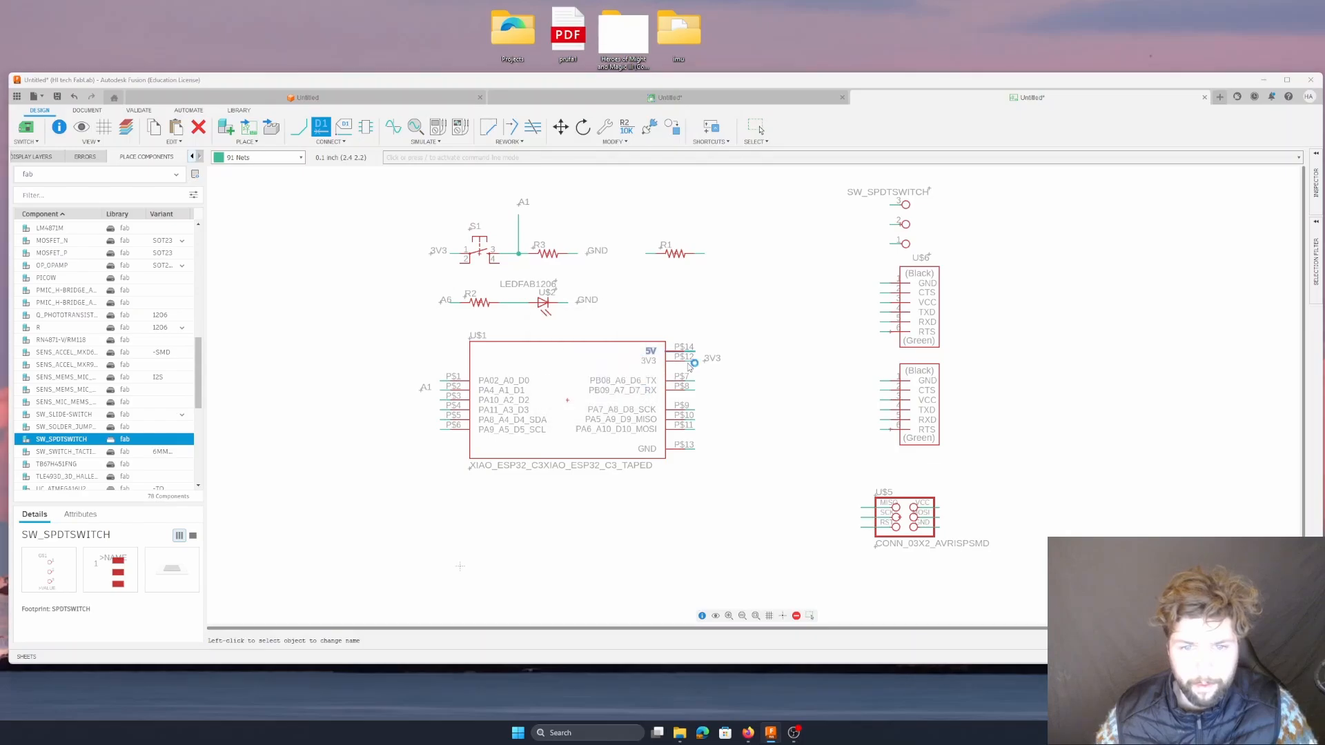
pyautogui.click(705, 350)
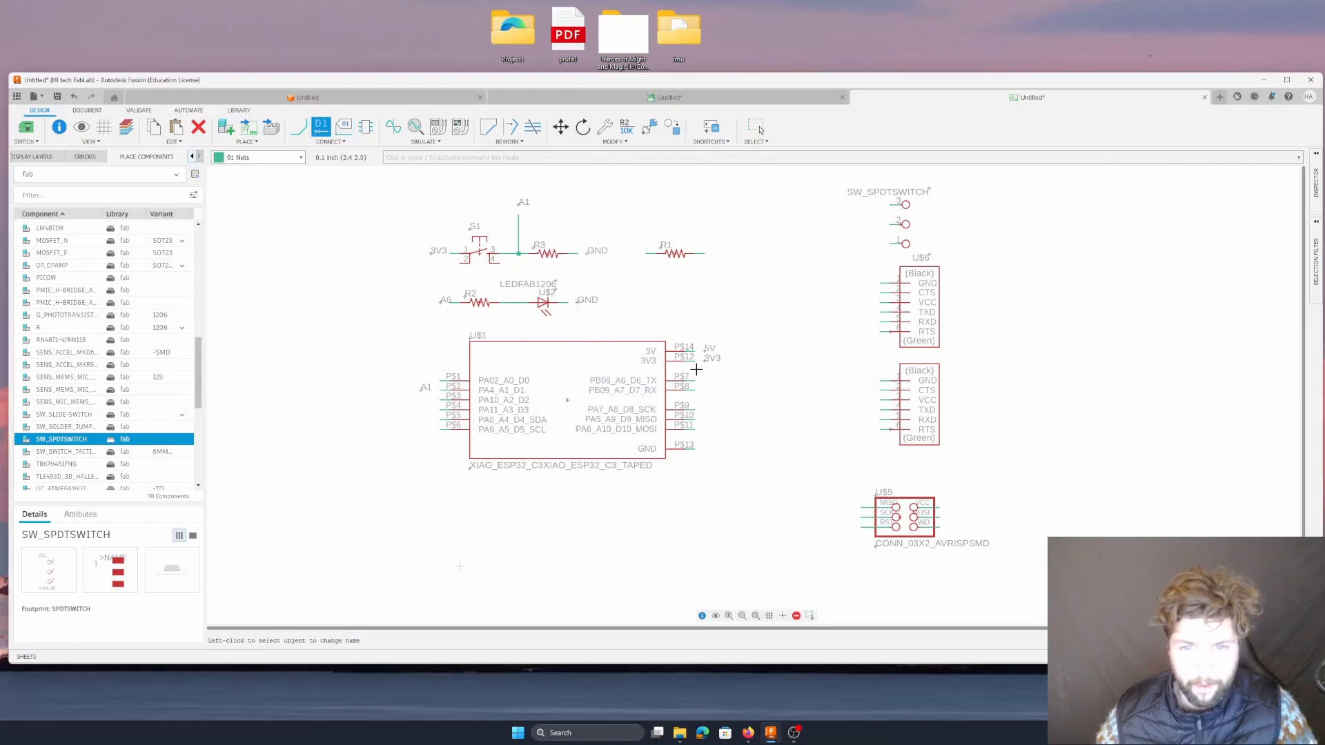
# - Name the XIAO's GND pin stub GND, connect it to the existing GND net and place its label
pyautogui.click(697, 448)
pyautogui.write('GND')
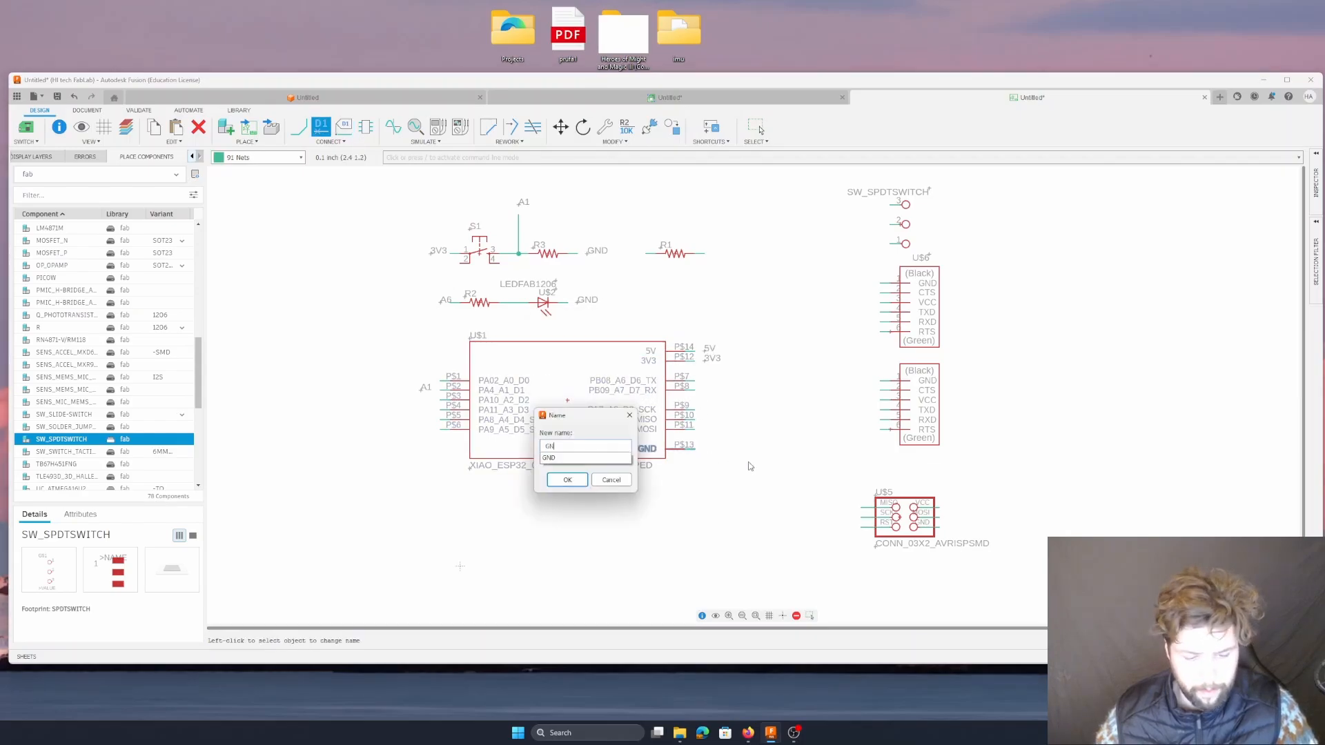
pyautogui.click(572, 479)
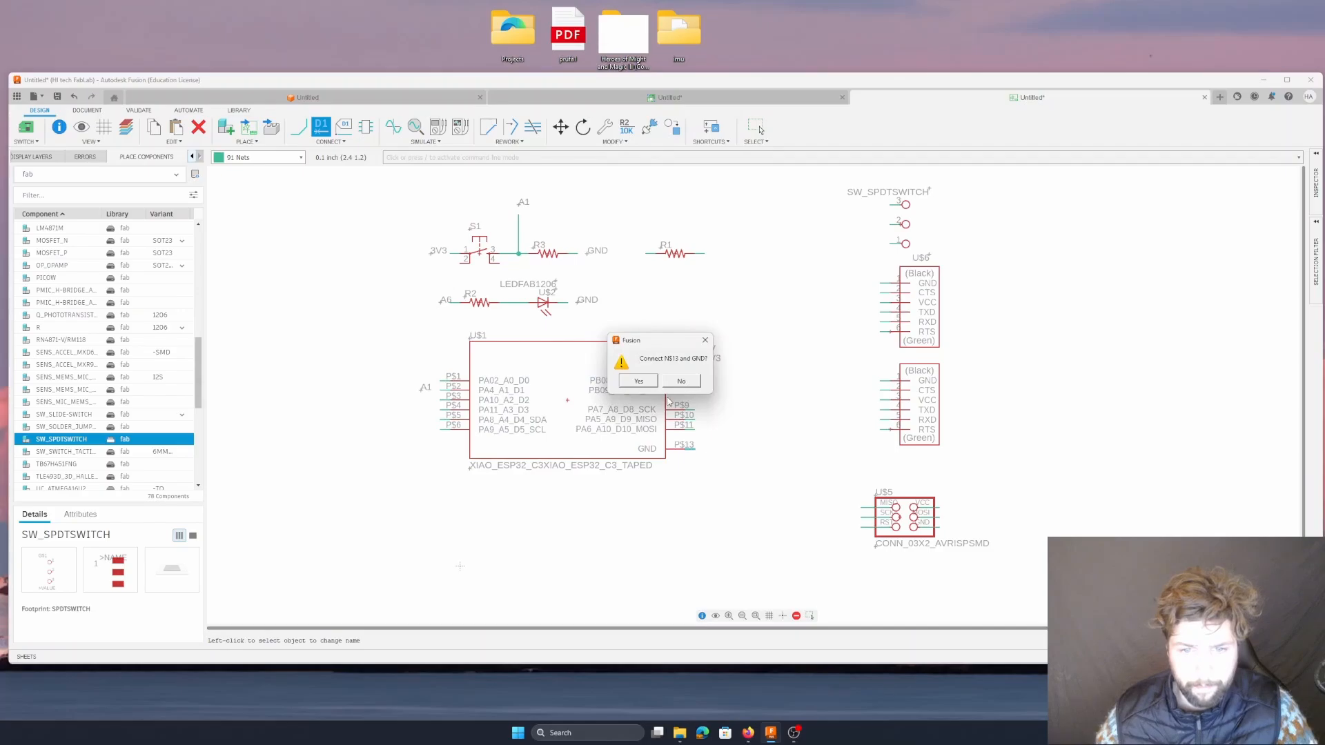
pyautogui.click(639, 381)
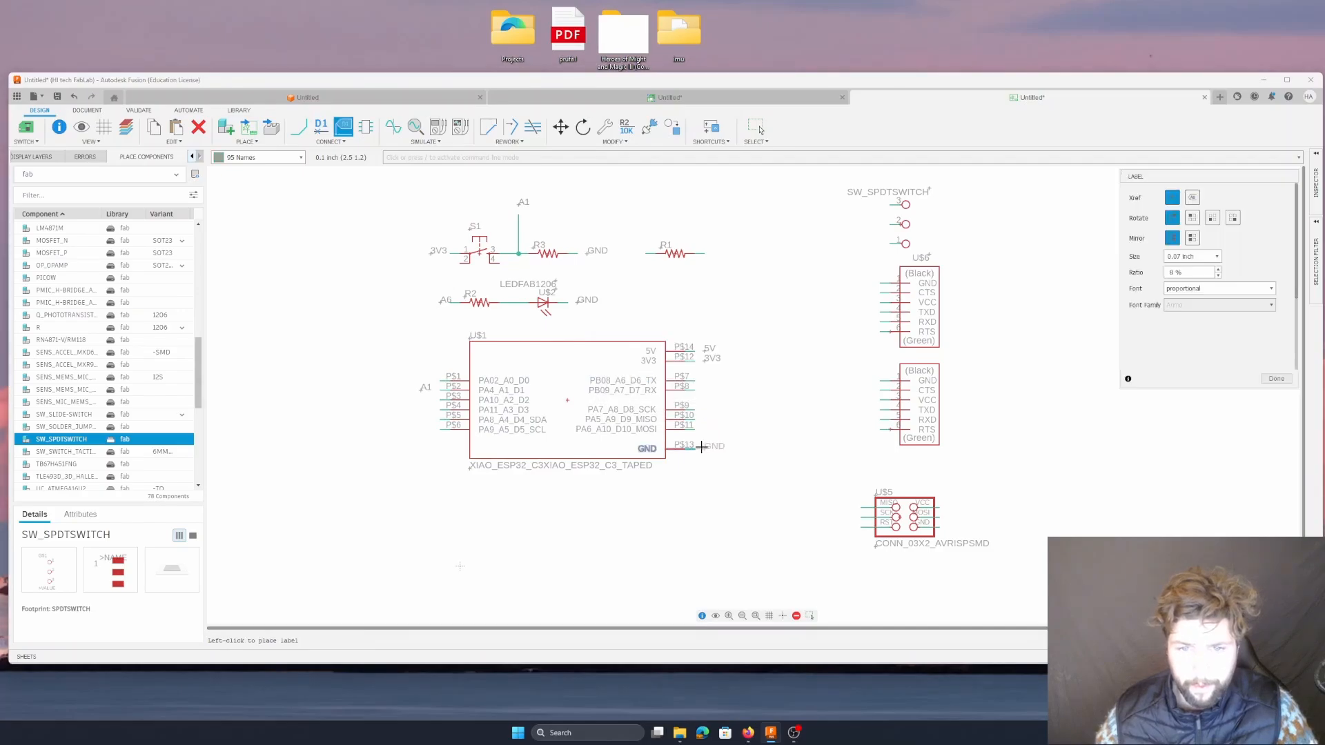
pyautogui.click(701, 447)
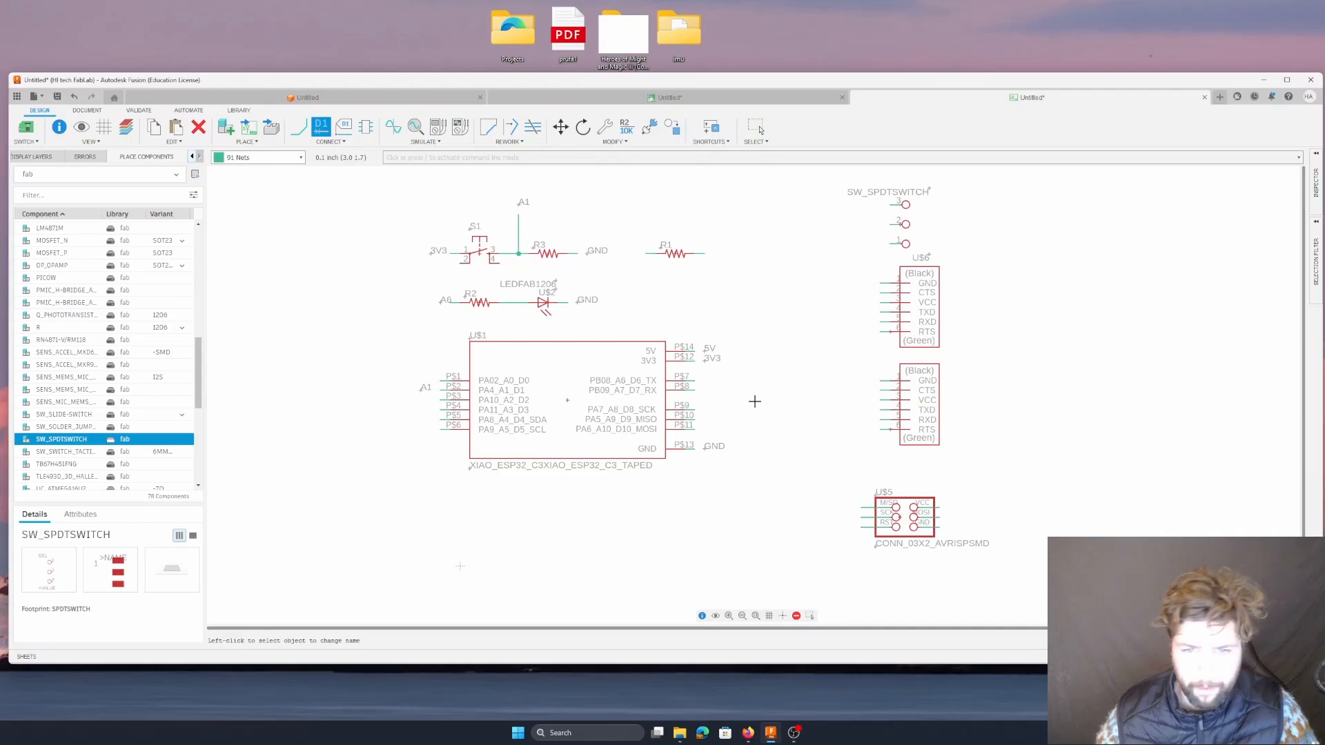
# - Name the net stub on the XIAO's MOSI pin A7 and place its label beside the stub
pyautogui.click(696, 429)
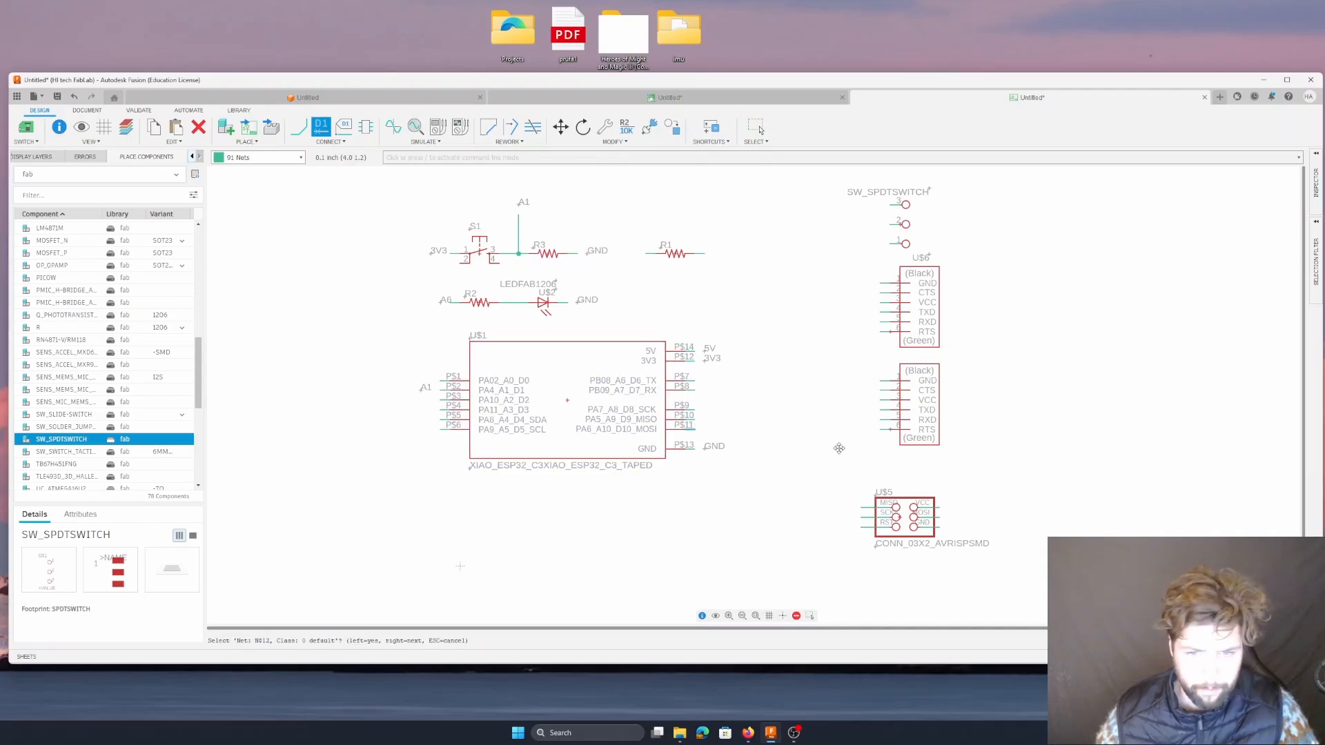
pyautogui.click(692, 429)
pyautogui.write('A7')
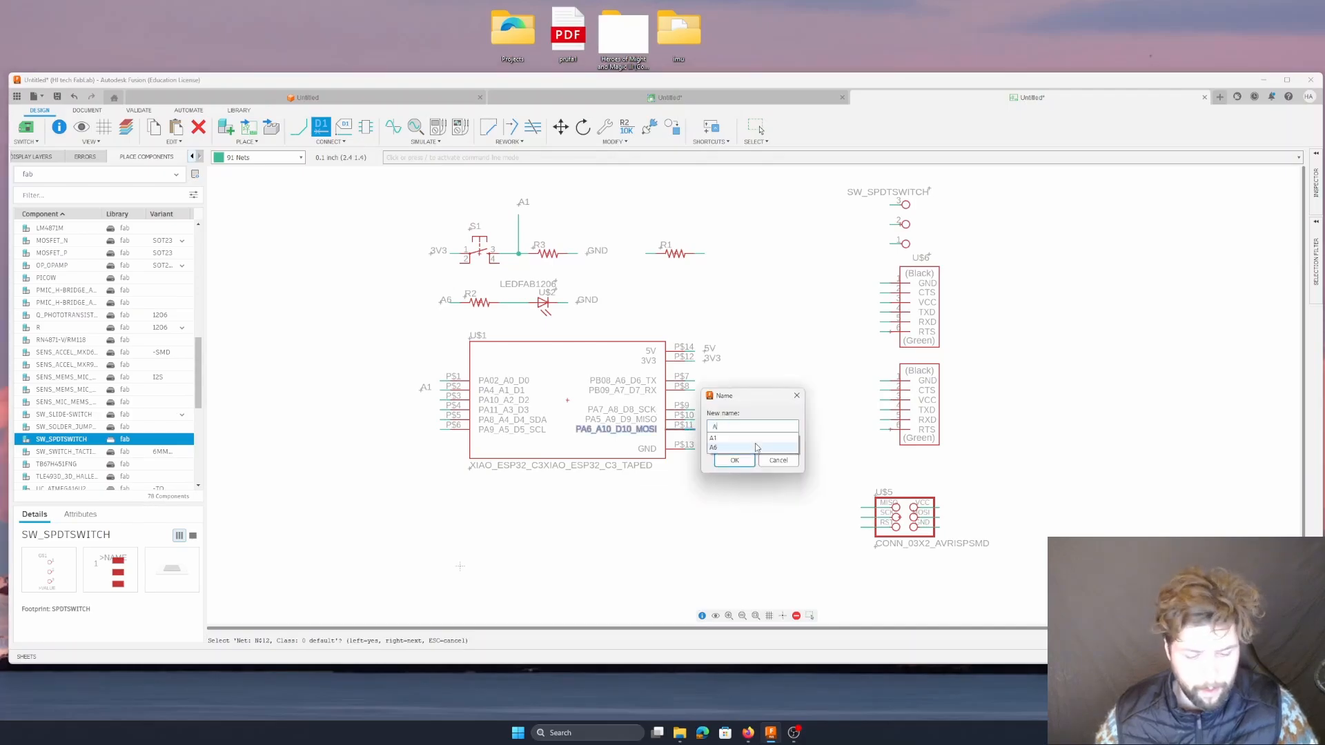
pyautogui.click(736, 460)
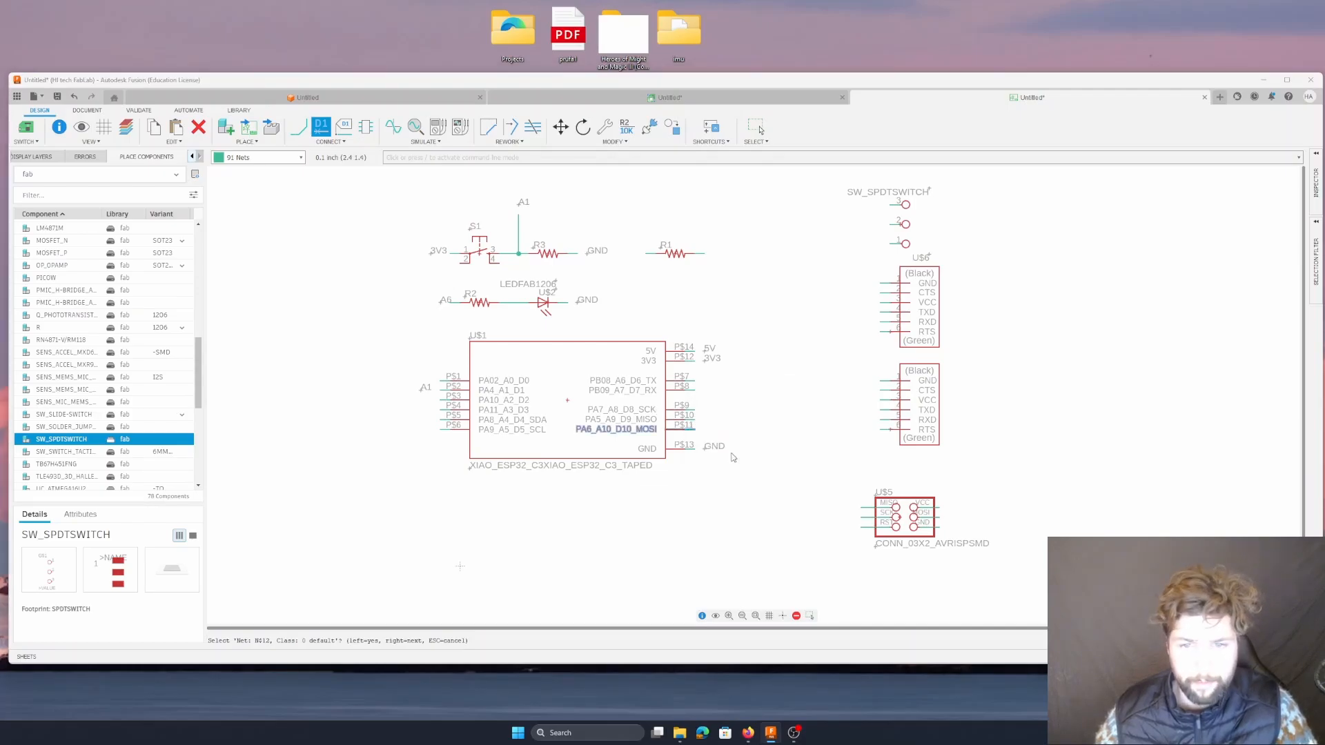
pyautogui.click(706, 428)
# - Name the net stub on the XIAO's MISO pin A9 and label it beside the stub
pyautogui.click(703, 420)
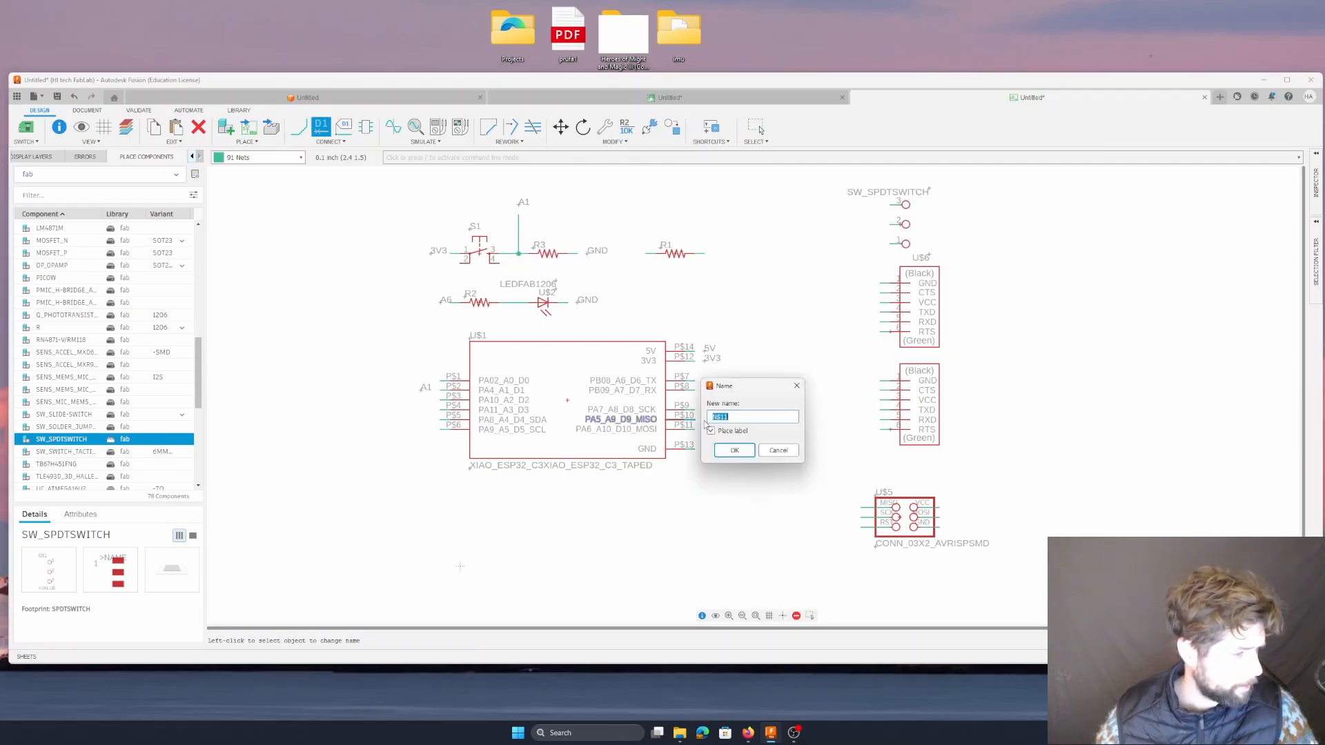
pyautogui.write('A9')
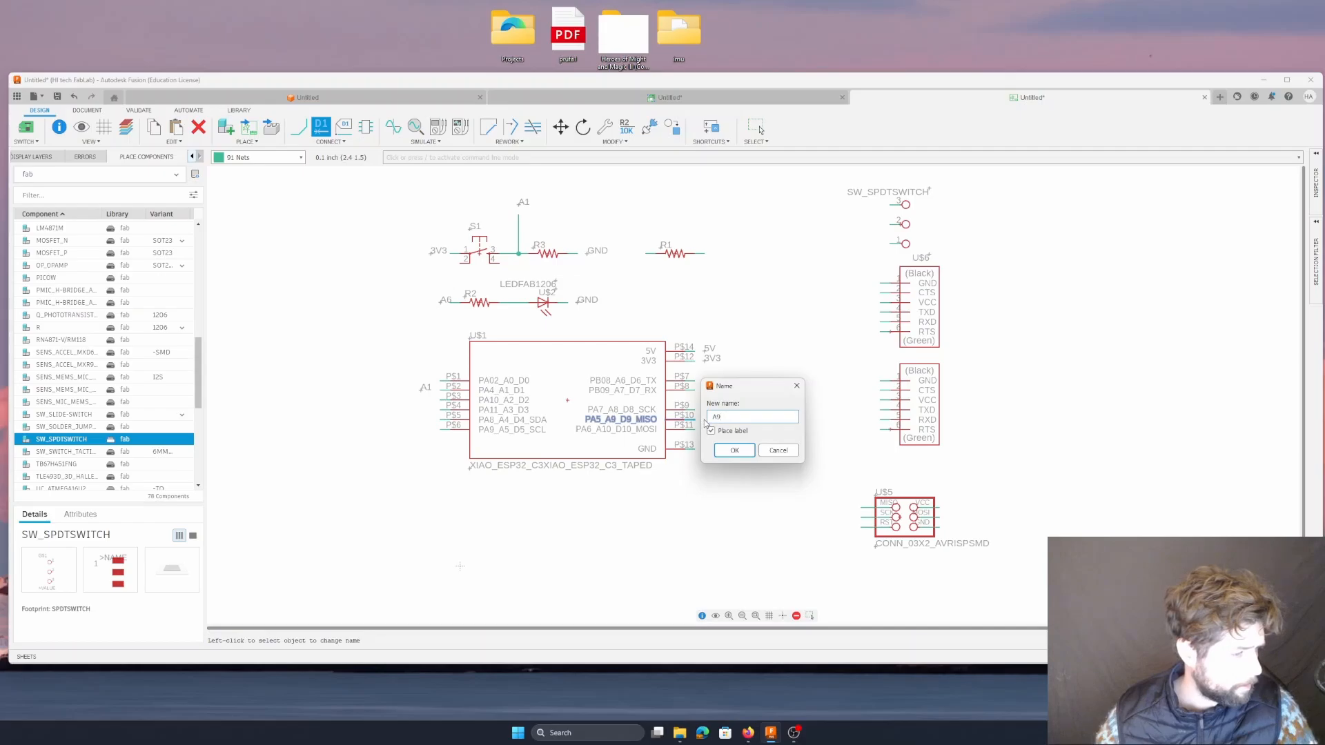
pyautogui.click(733, 451)
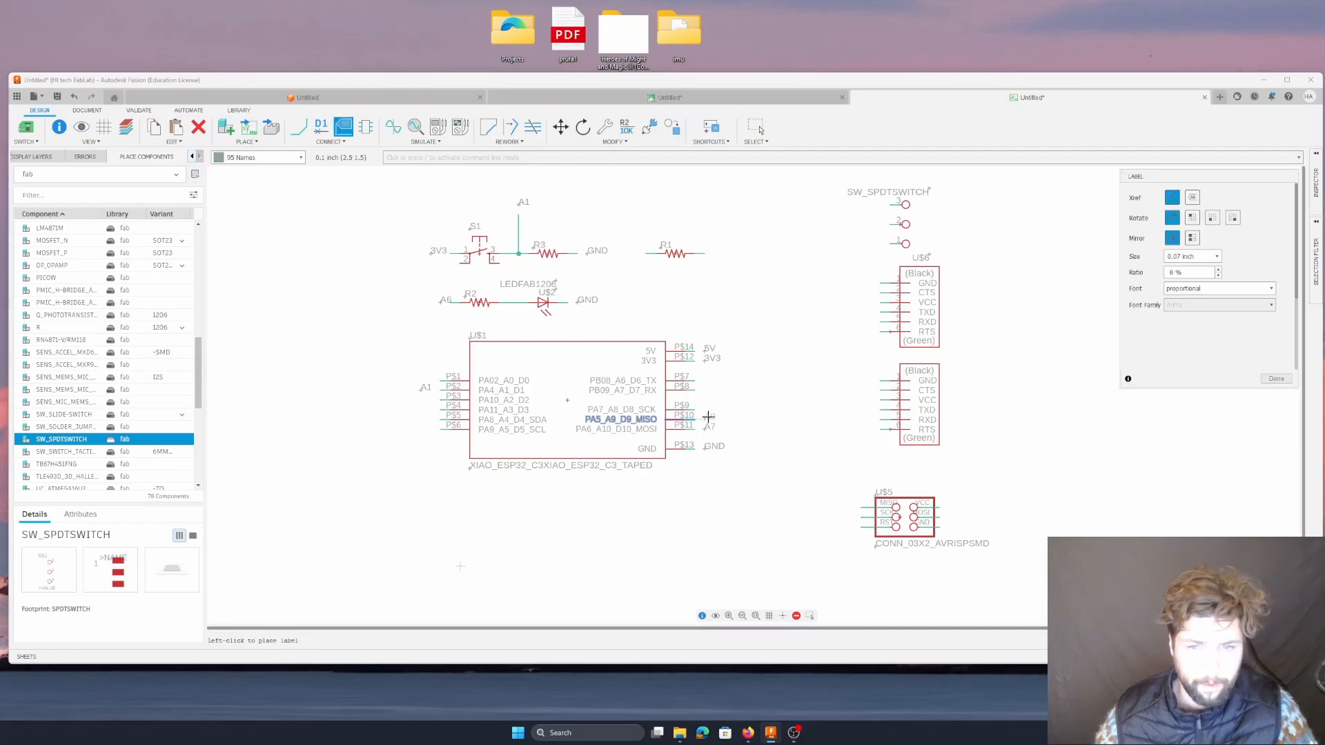
pyautogui.press('Escape')
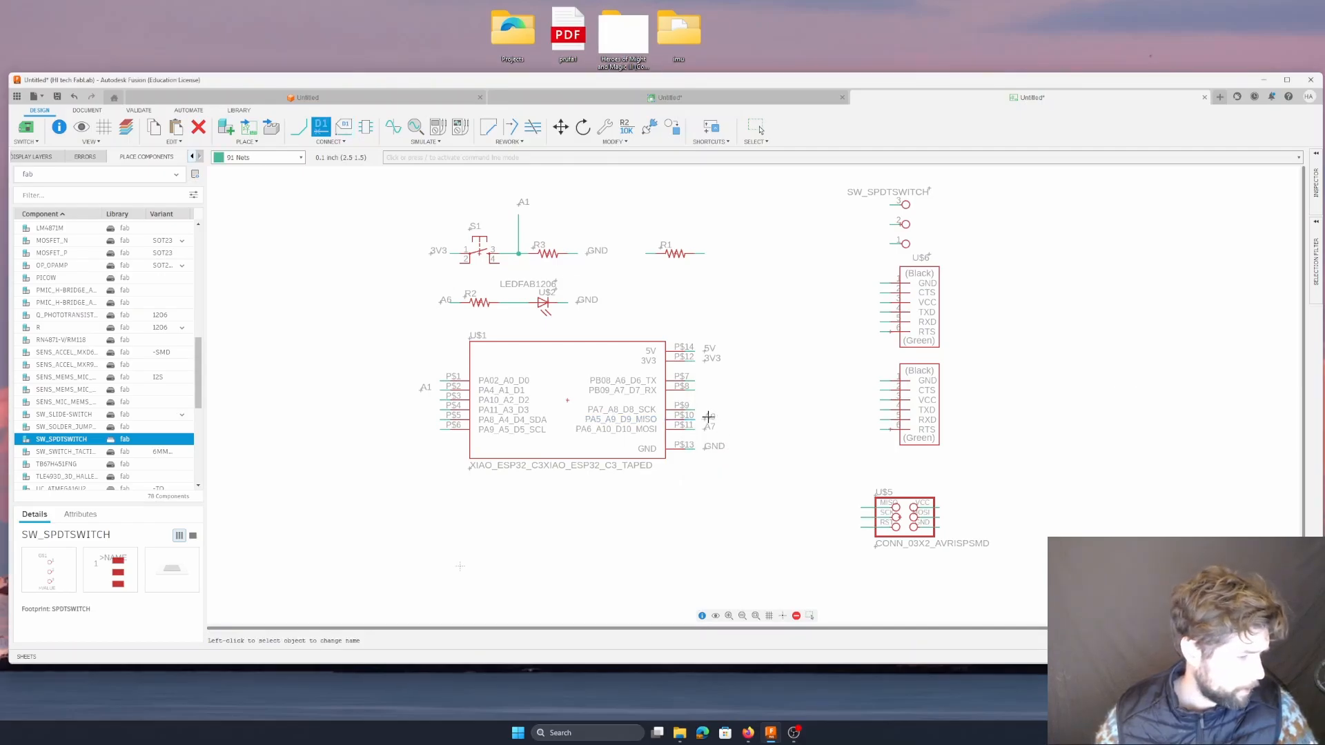
# - Rename the net on the XIAO's MOSI pin to A10
pyautogui.click(714, 428)
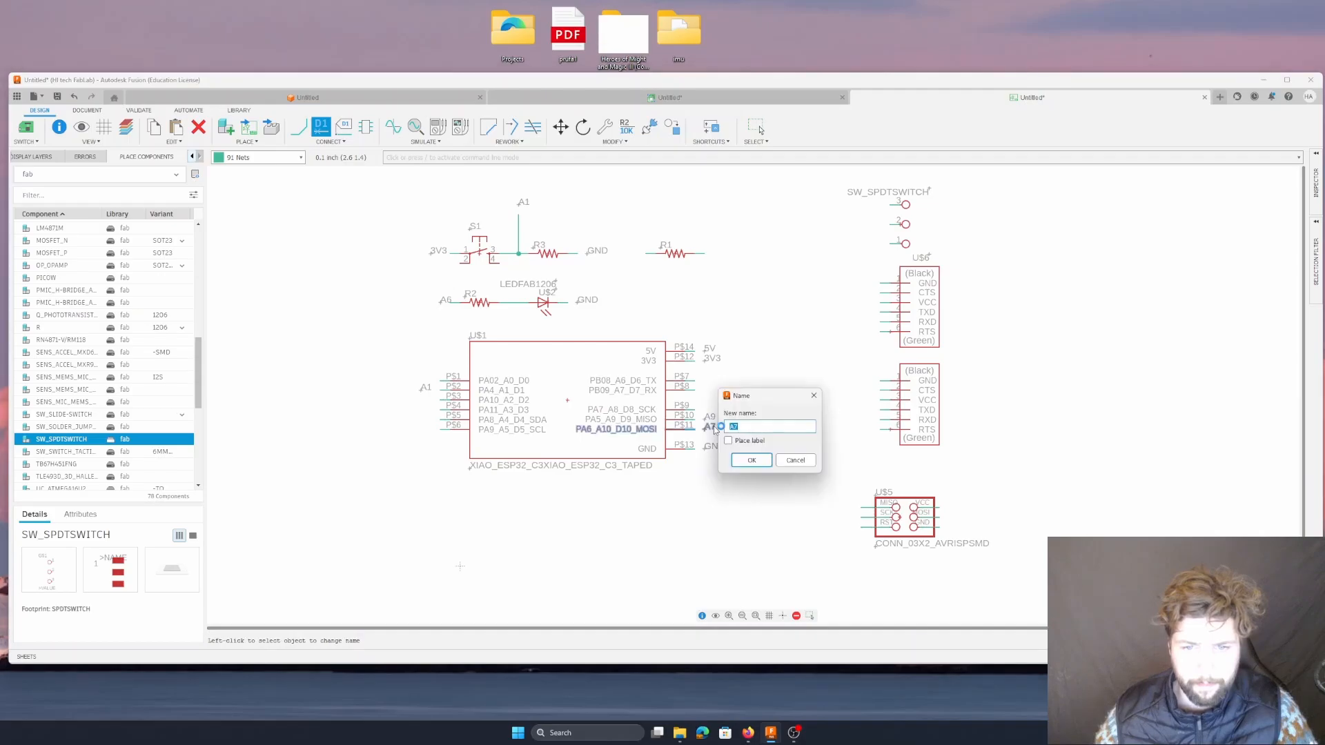
pyautogui.write('A1')
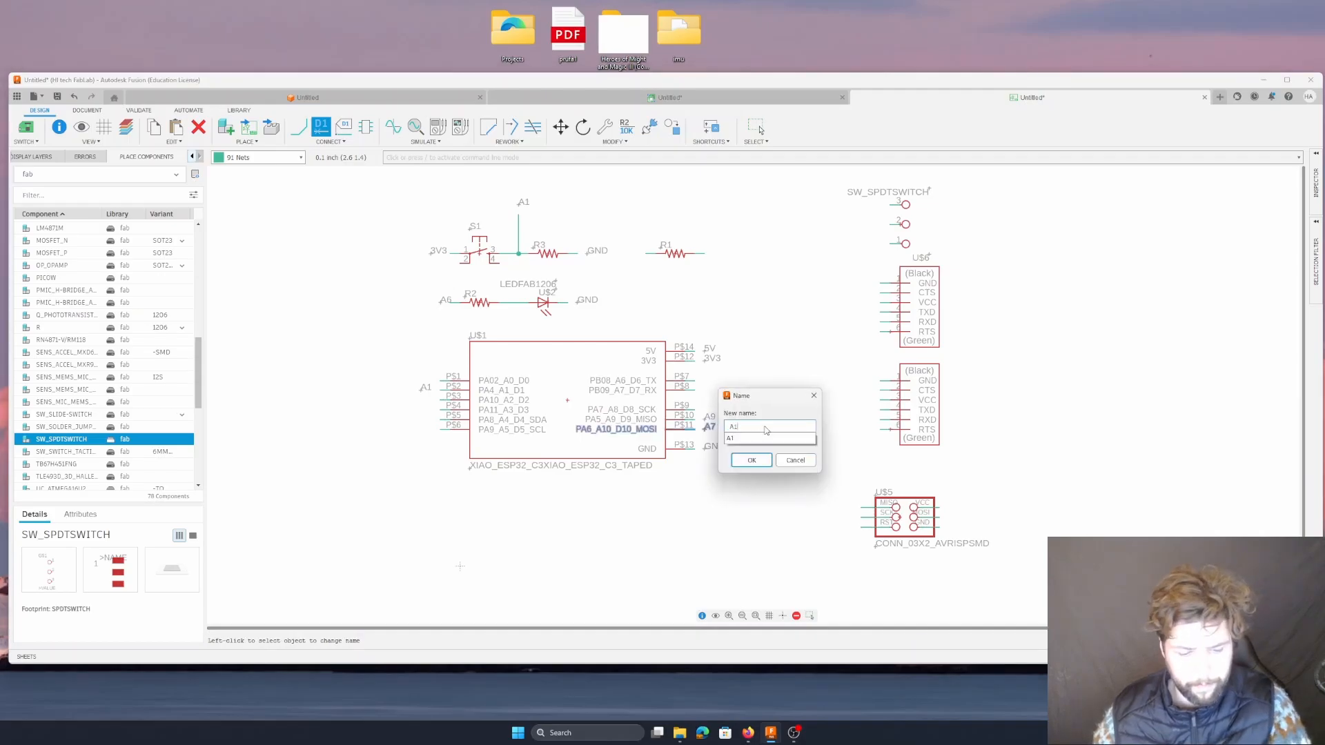
pyautogui.write('00')
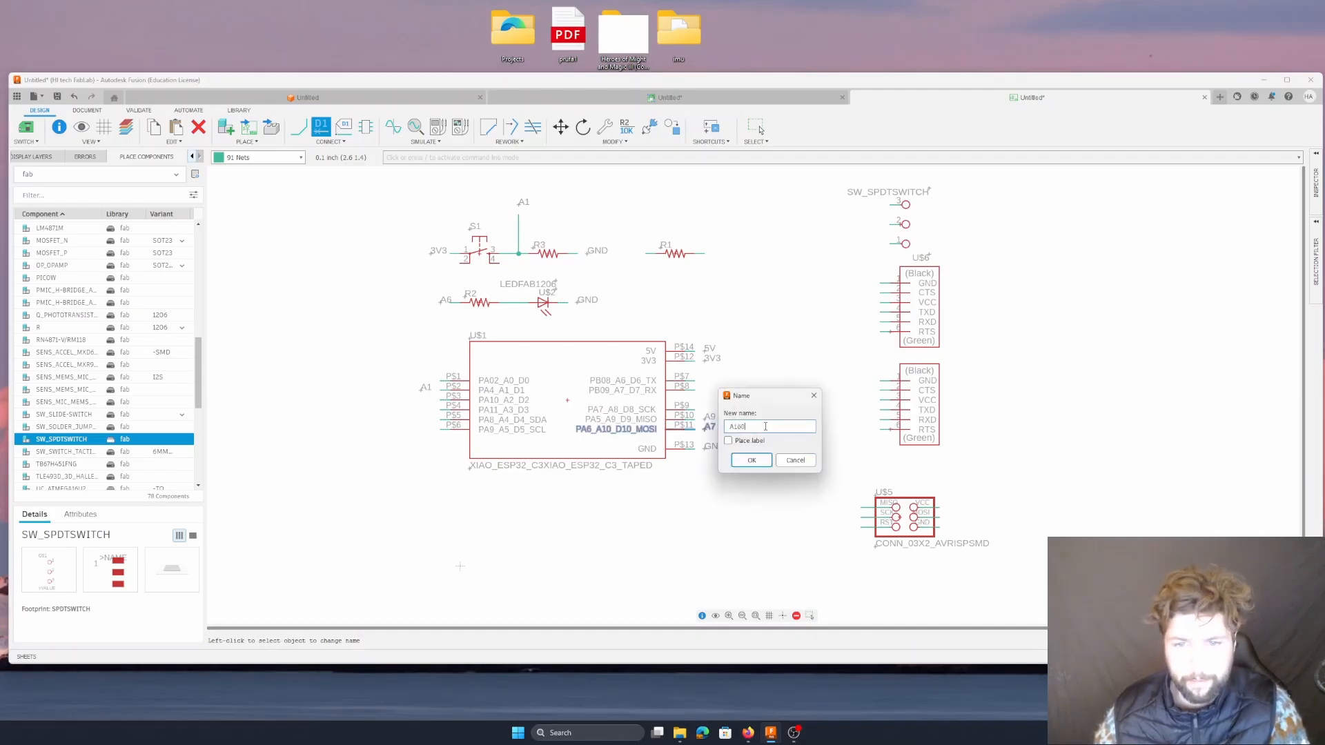
pyautogui.press('Return')
pyautogui.click(720, 426)
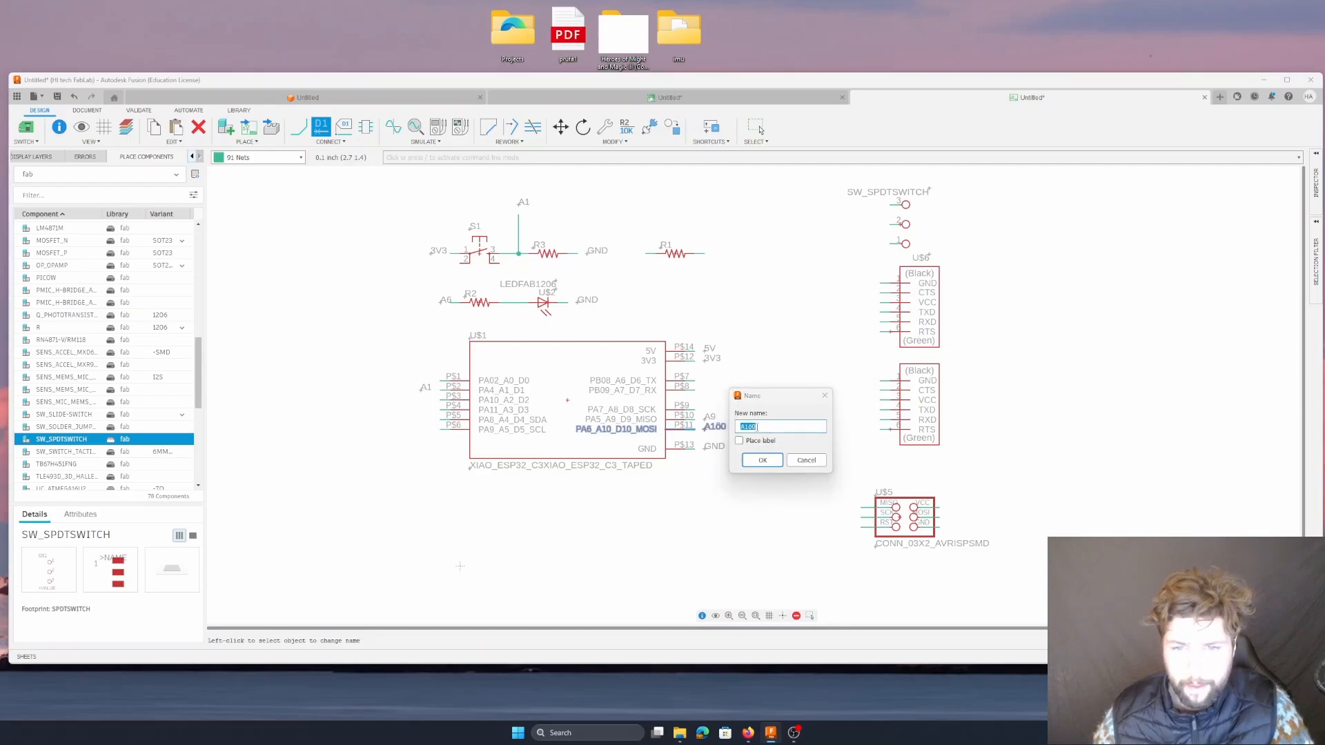
pyautogui.click(767, 429)
pyautogui.press('BackSpace')
pyautogui.click(762, 460)
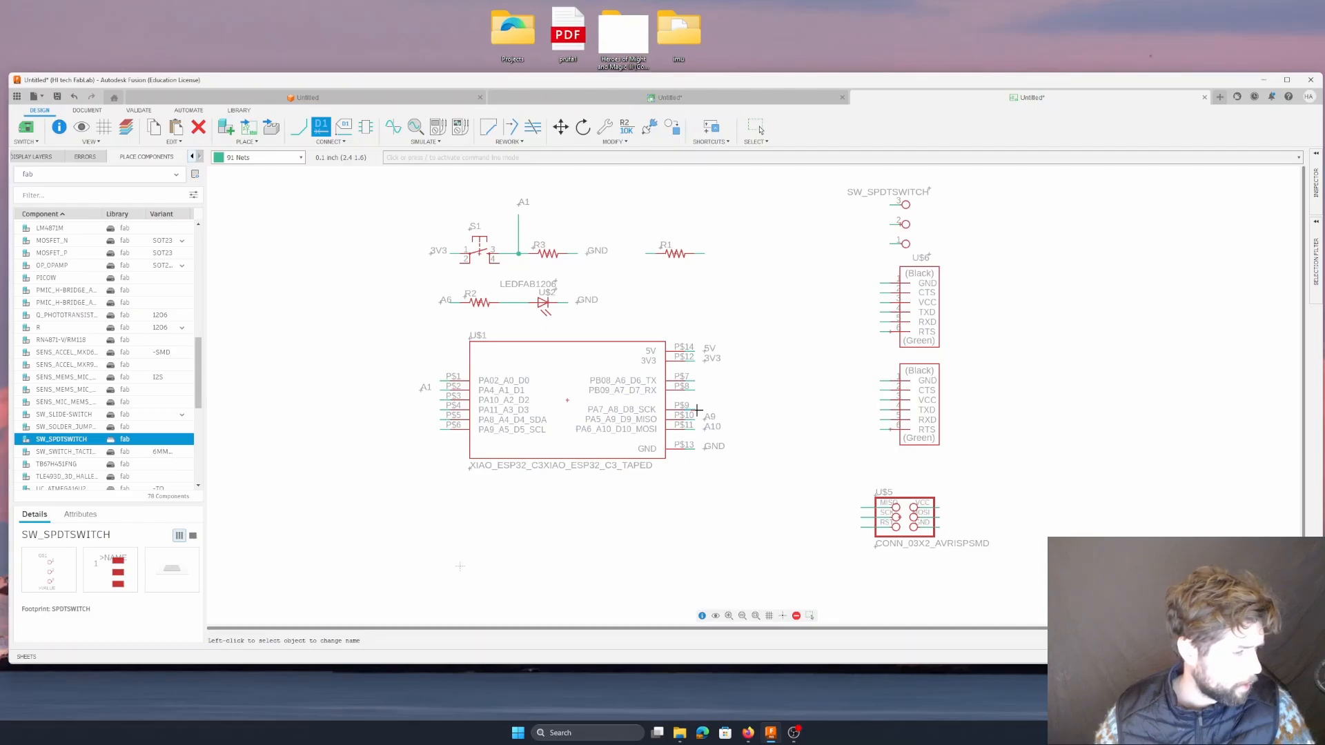
# - Name the net stub on the XIAO's SCK pin A8 and place its label beside the stub
pyautogui.click(698, 411)
pyautogui.write('A8')
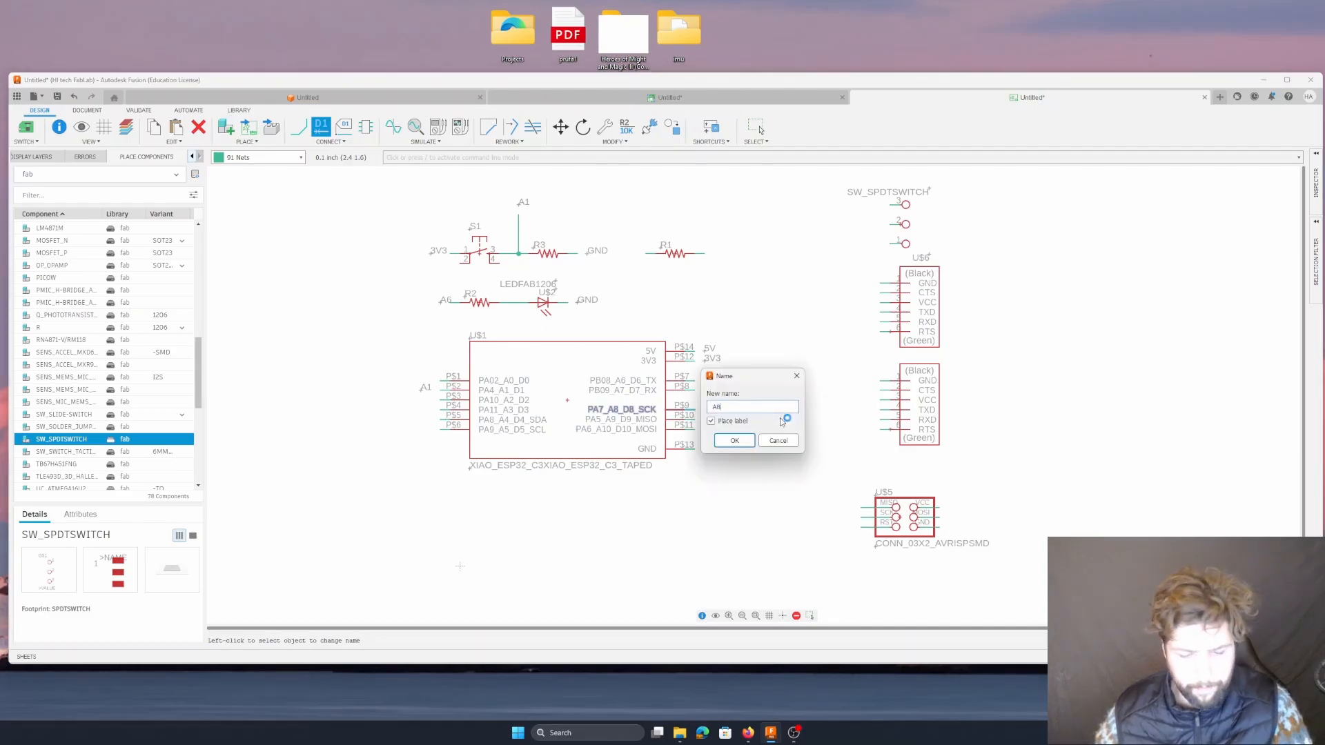
pyautogui.click(734, 440)
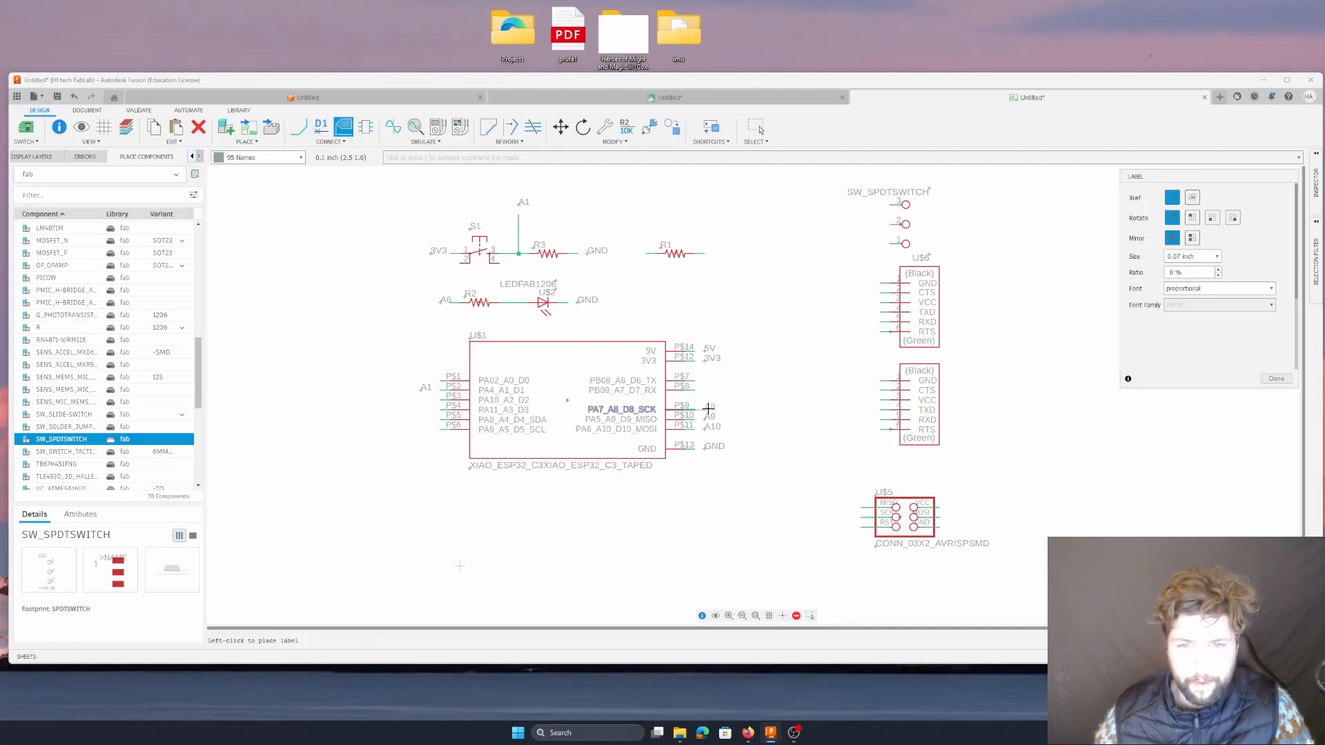
pyautogui.click(708, 409)
# - Name the net stub on the XIAO's RX pin A7 and place its label beside the stub
pyautogui.click(696, 390)
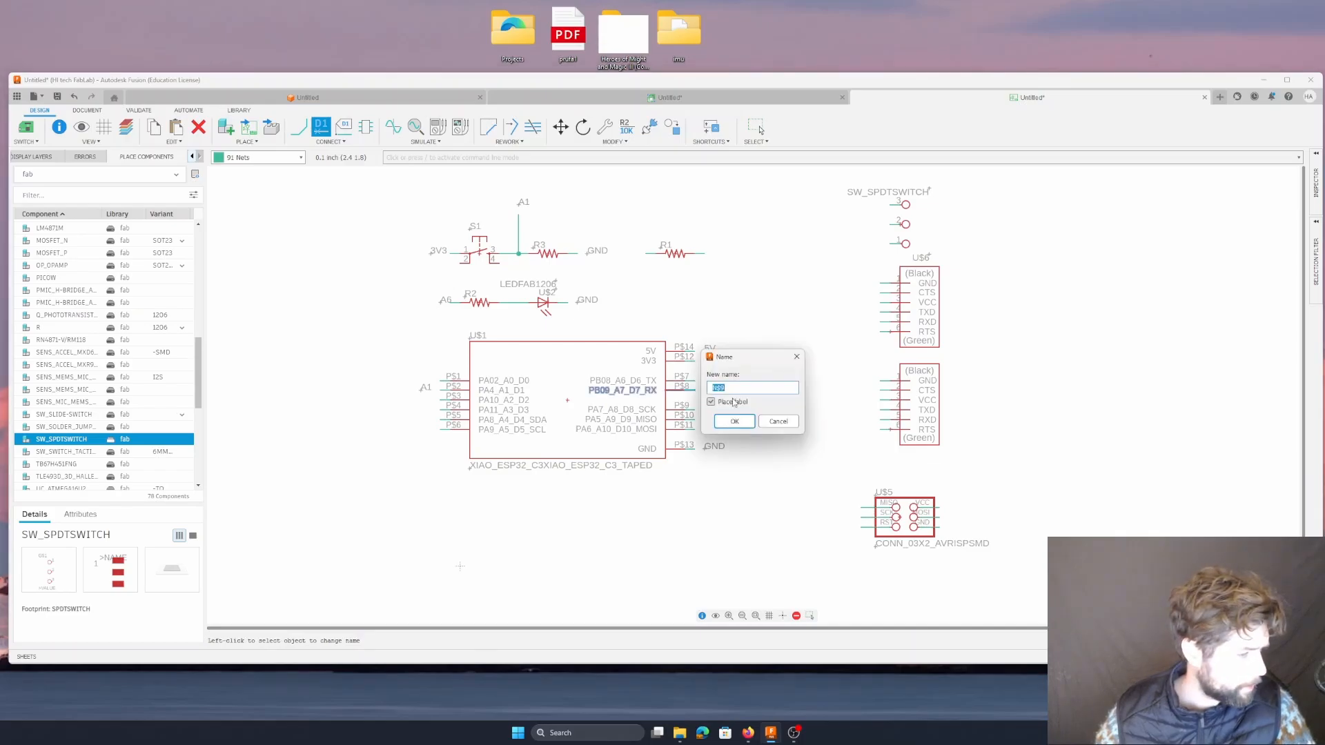
pyautogui.write('A7')
pyautogui.click(734, 421)
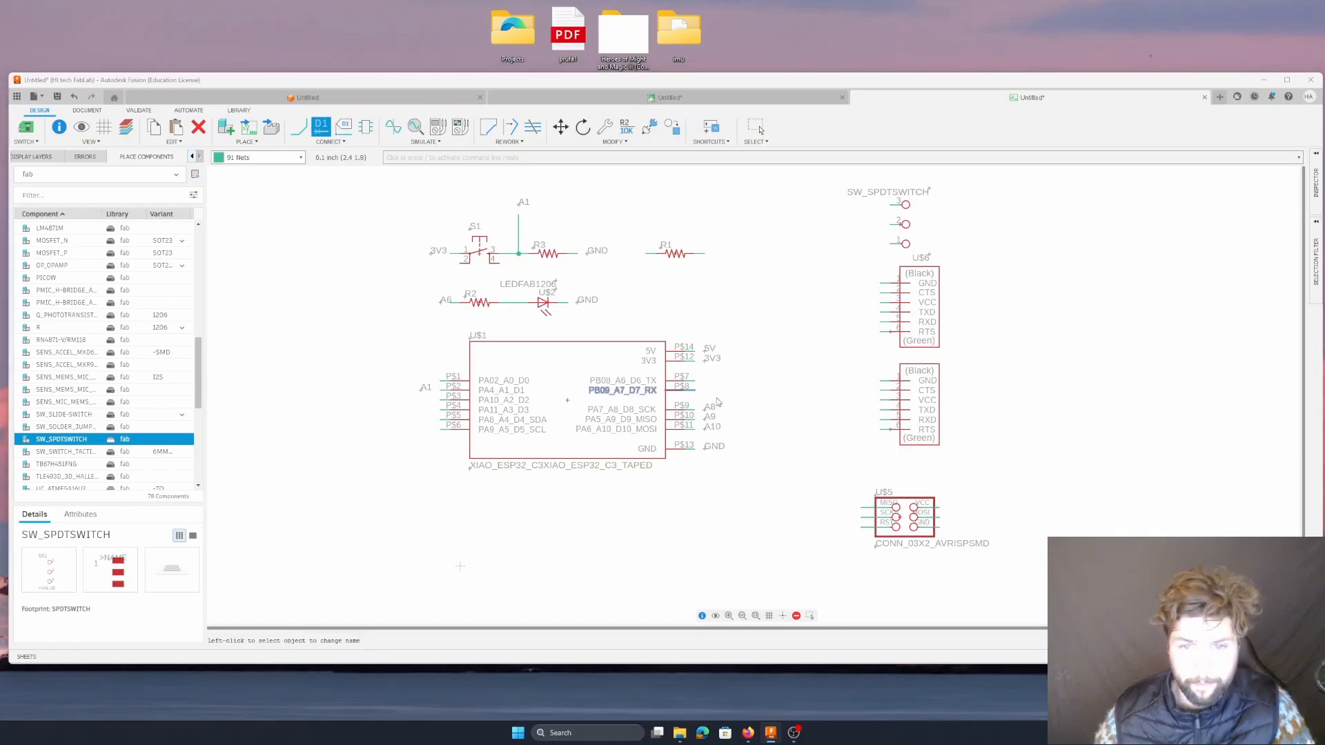
pyautogui.click(707, 389)
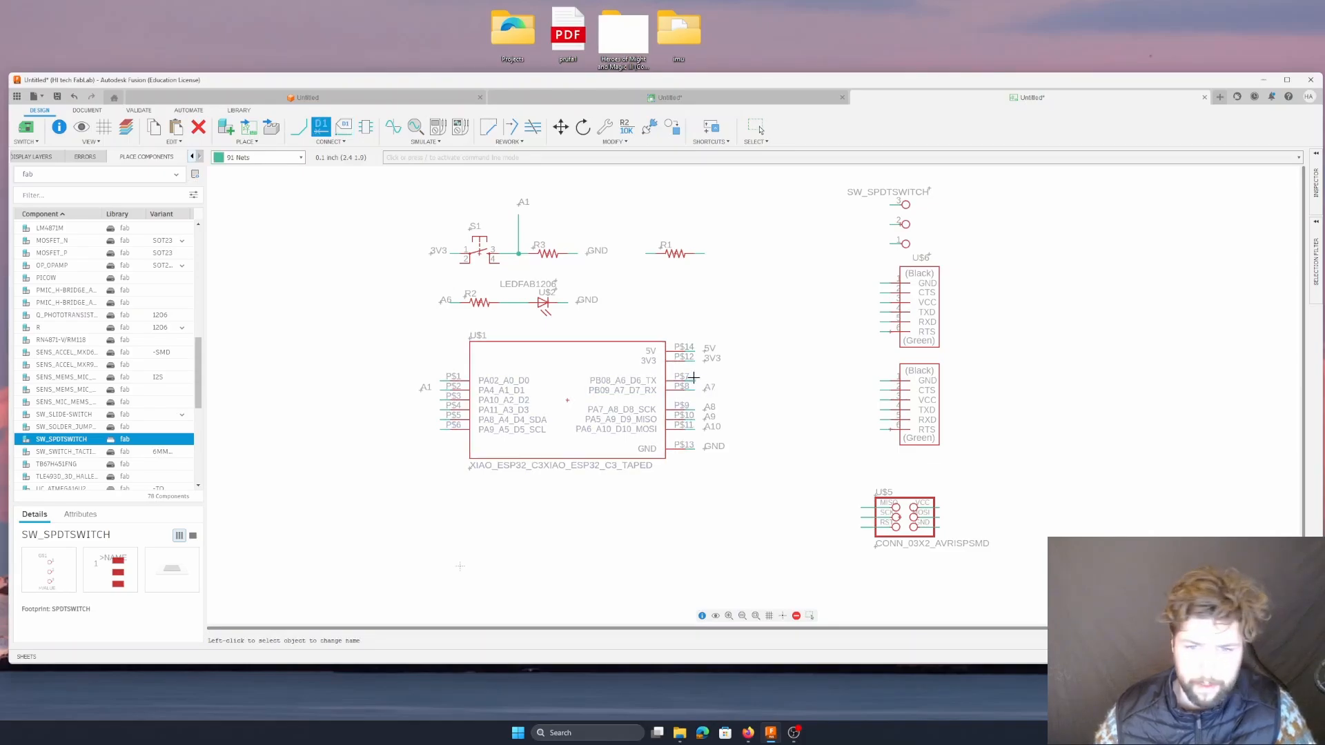
# - Name the net stub on the XIAO's TX pin A6 and place its label beside the stub
pyautogui.click(696, 377)
pyautogui.write('A6')
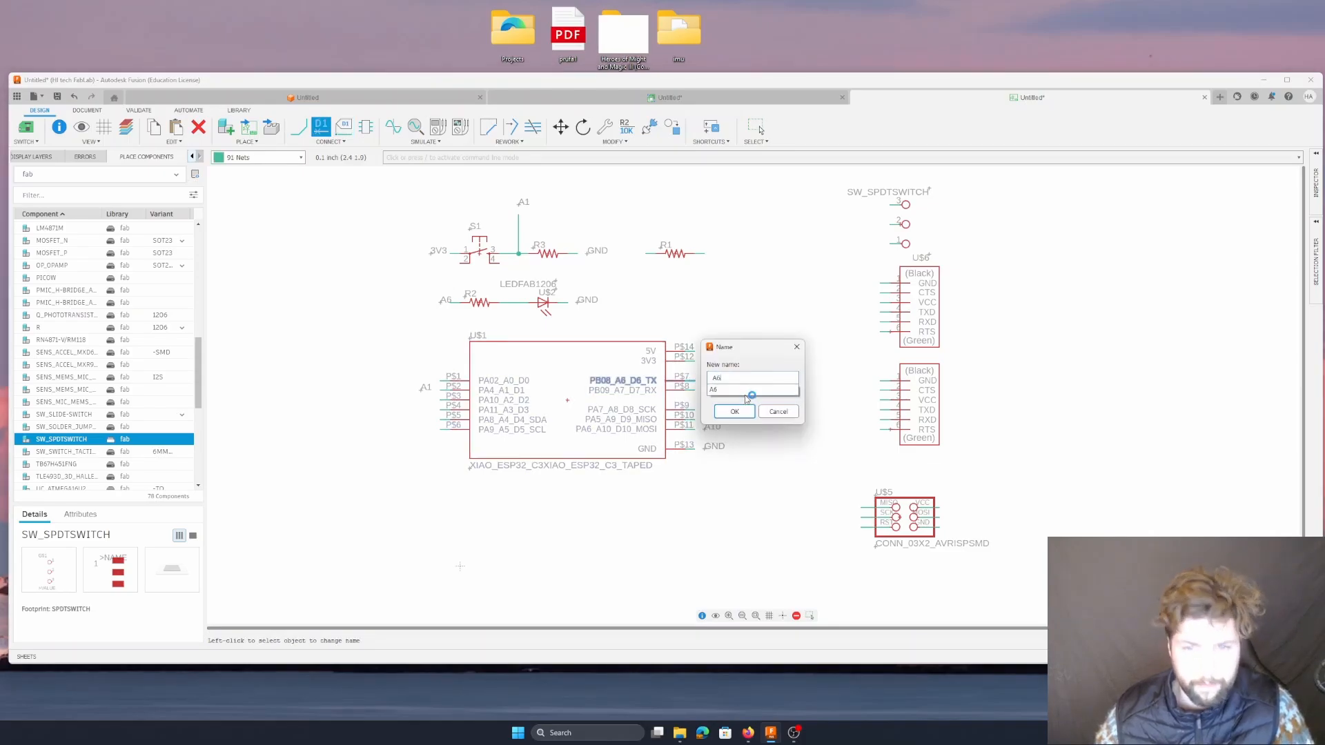
pyautogui.click(736, 413)
pyautogui.click(639, 381)
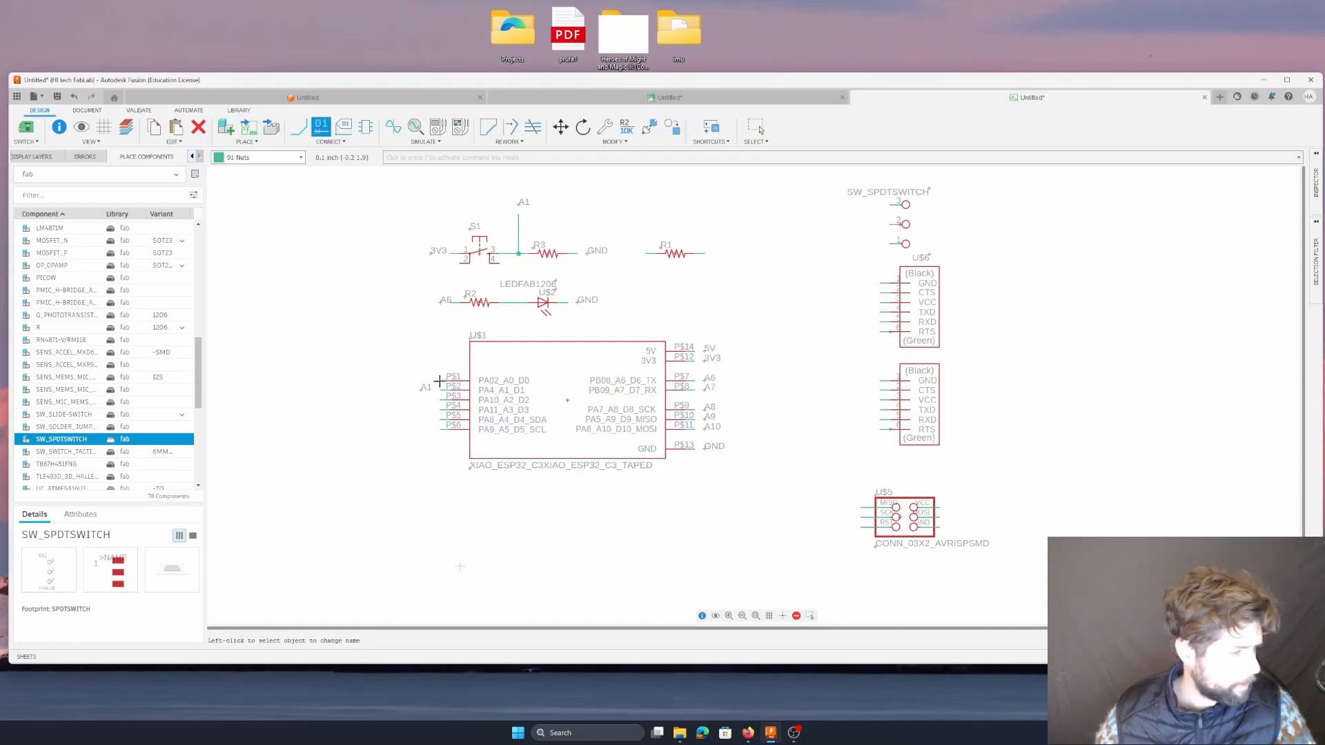
# - Name the net stub on the XIAO's A0_D0 pin A0 and place its label beside the stub
pyautogui.click(438, 382)
pyautogui.write('A0')
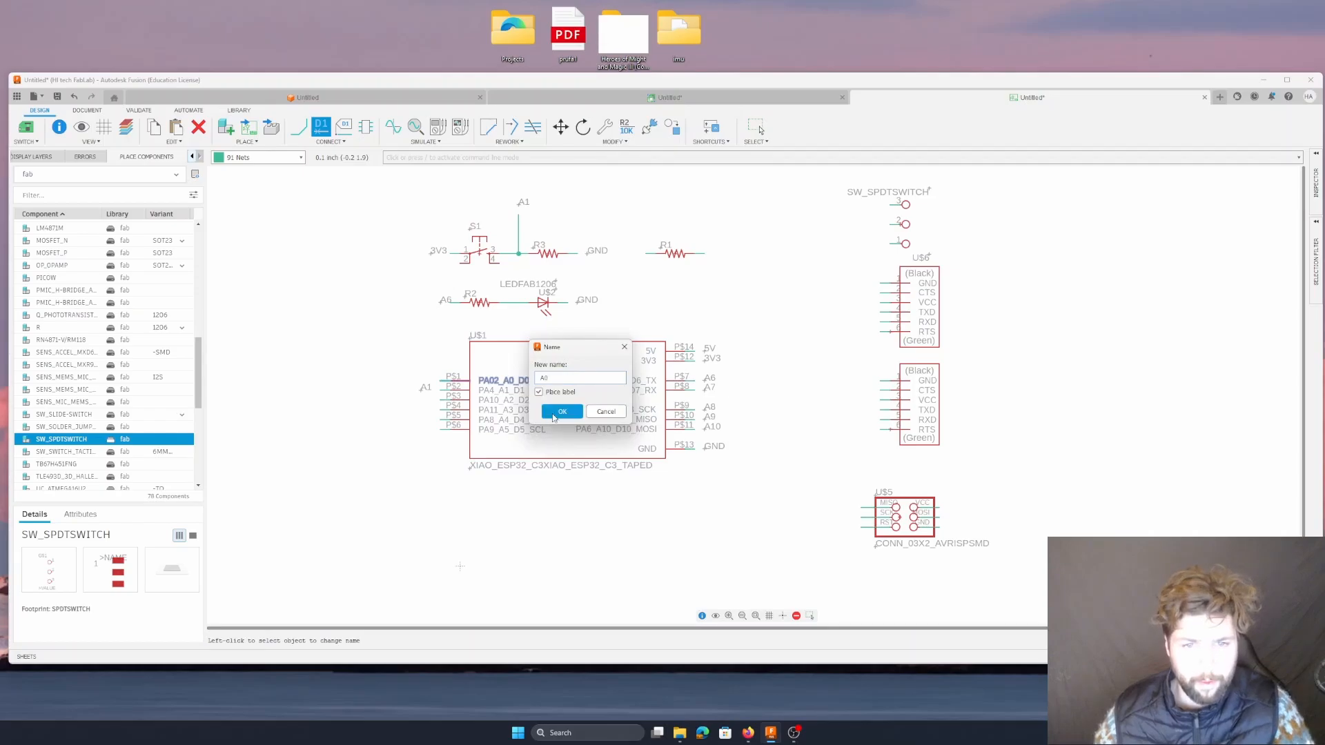
pyautogui.click(562, 411)
pyautogui.click(428, 380)
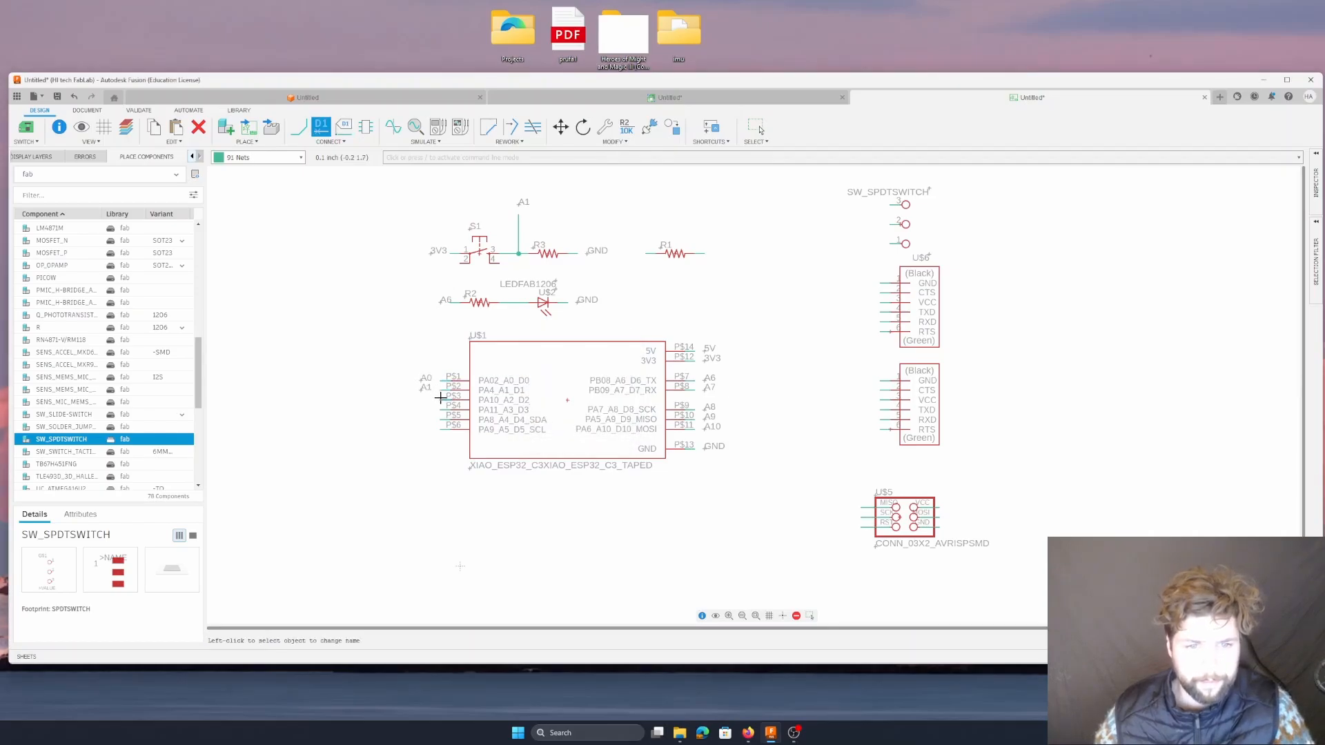
# - Name the net stub on the XIAO's A2_D2 pin A2 and align its label under the A1 label
pyautogui.click(440, 398)
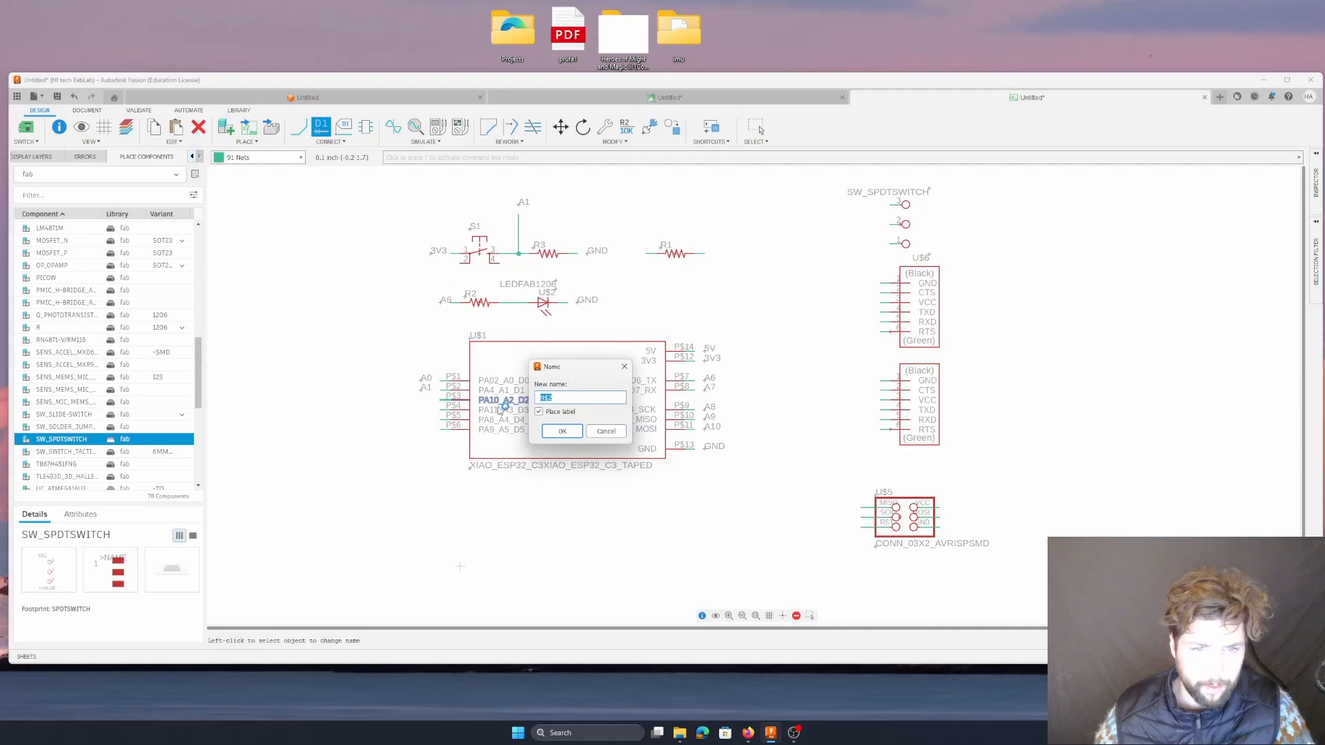
pyautogui.moveTo(562, 367); pyautogui.dragTo(614, 367)
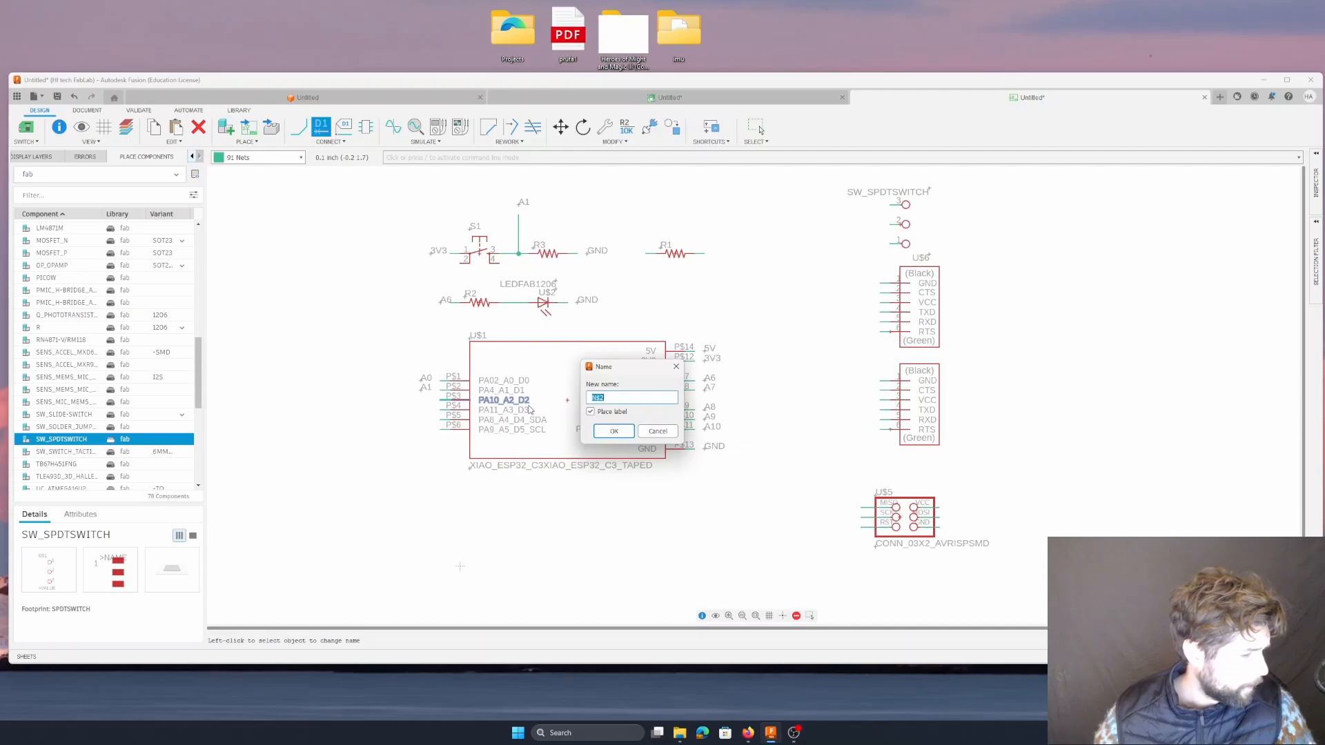
pyautogui.write('A')
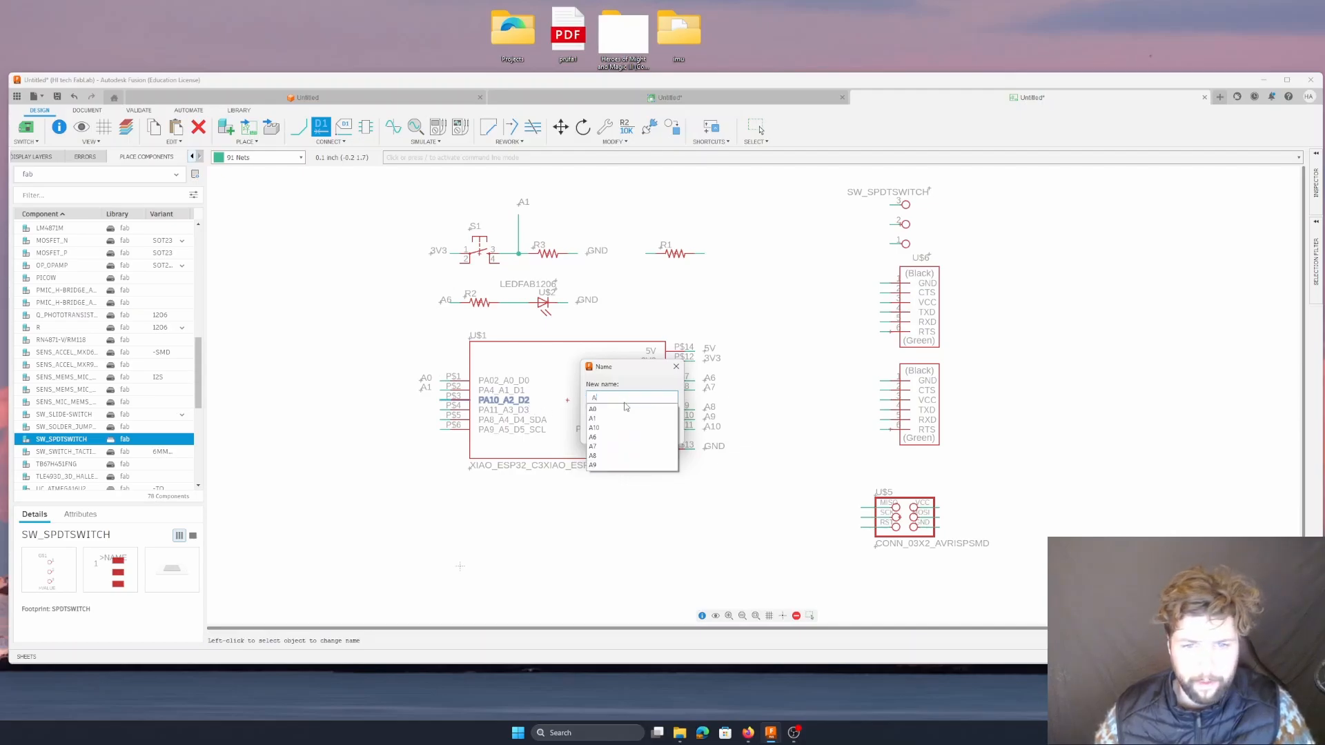
pyautogui.write('2')
pyautogui.click(616, 433)
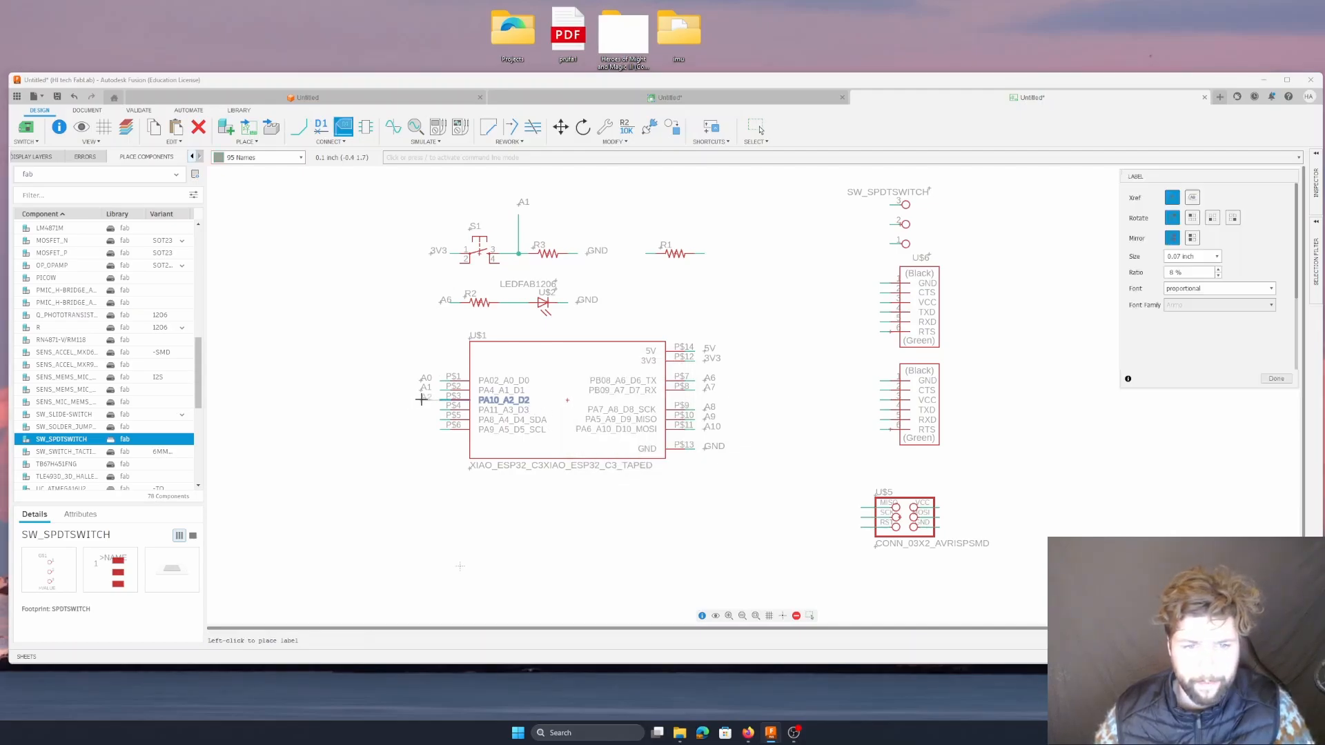
pyautogui.click(420, 399)
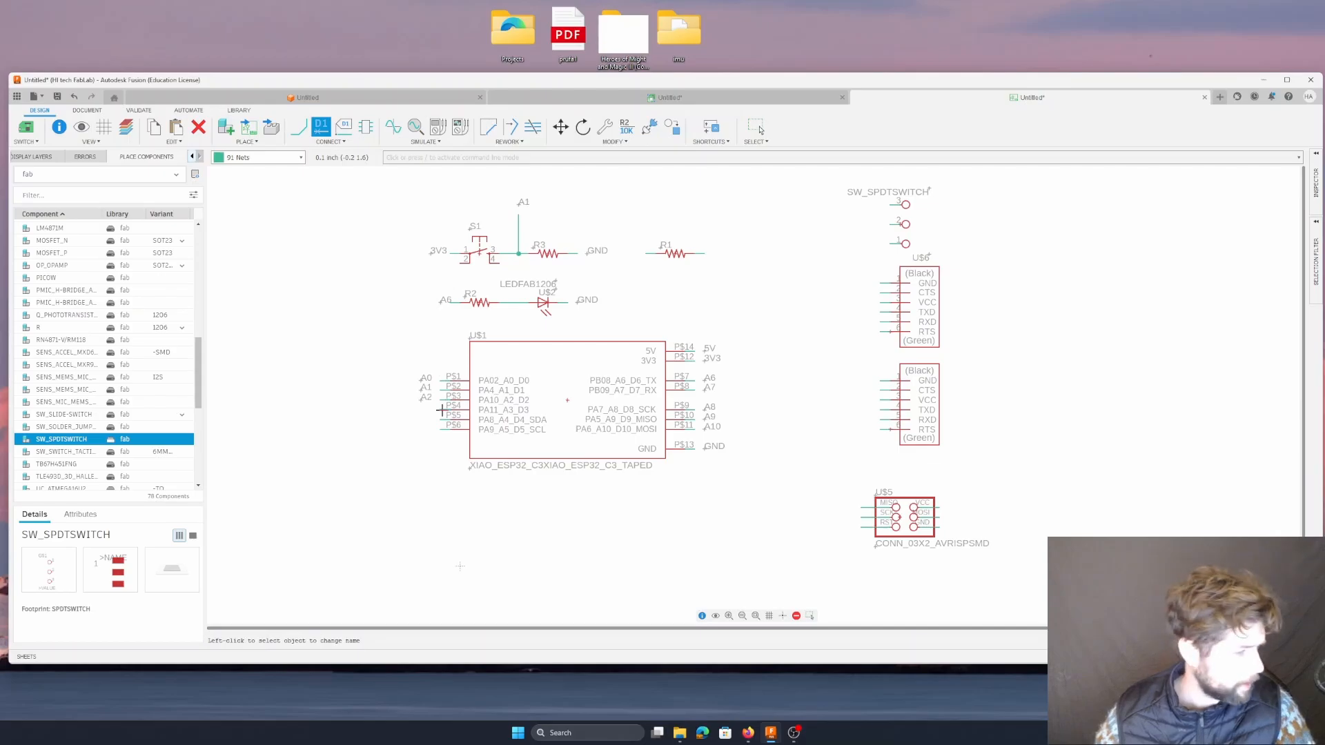
# - Name the net stub on the XIAO's A3_D3 pin A3 and place its label under the A2 label
pyautogui.click(440, 410)
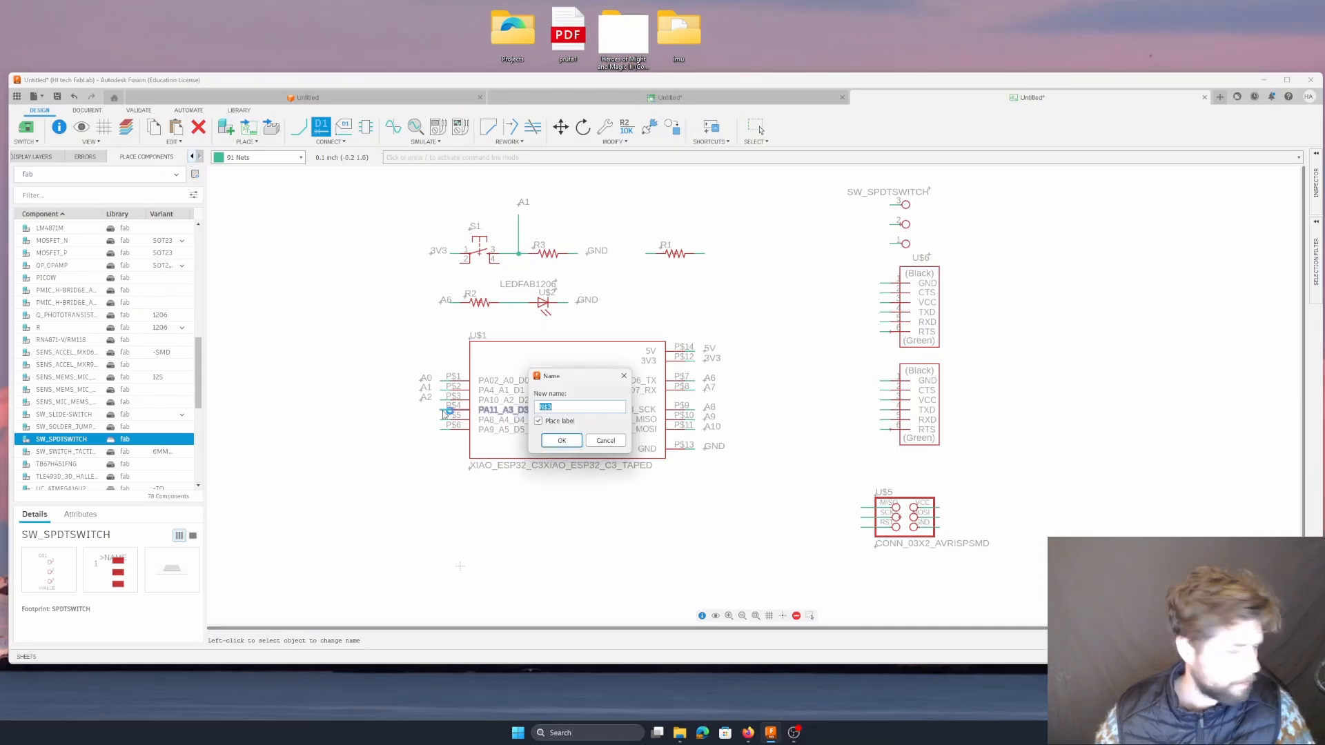
pyautogui.write('3')
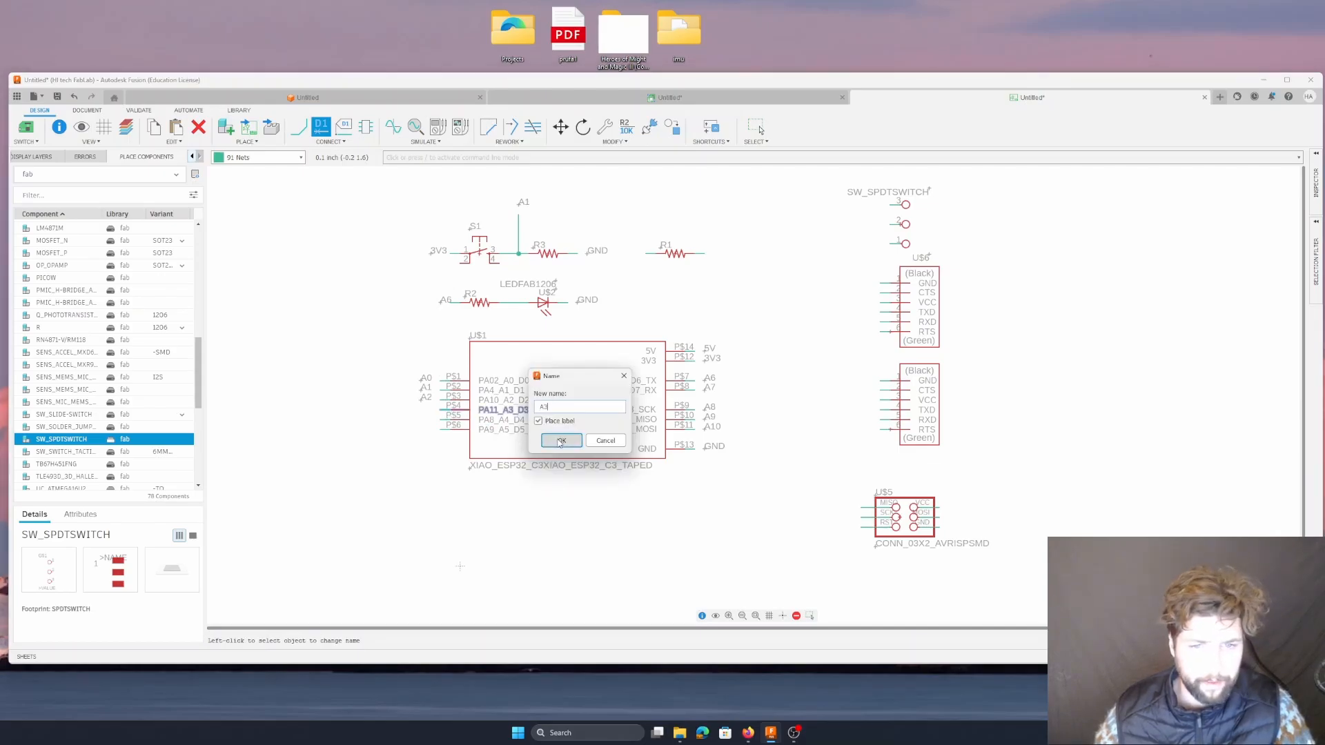
pyautogui.click(561, 440)
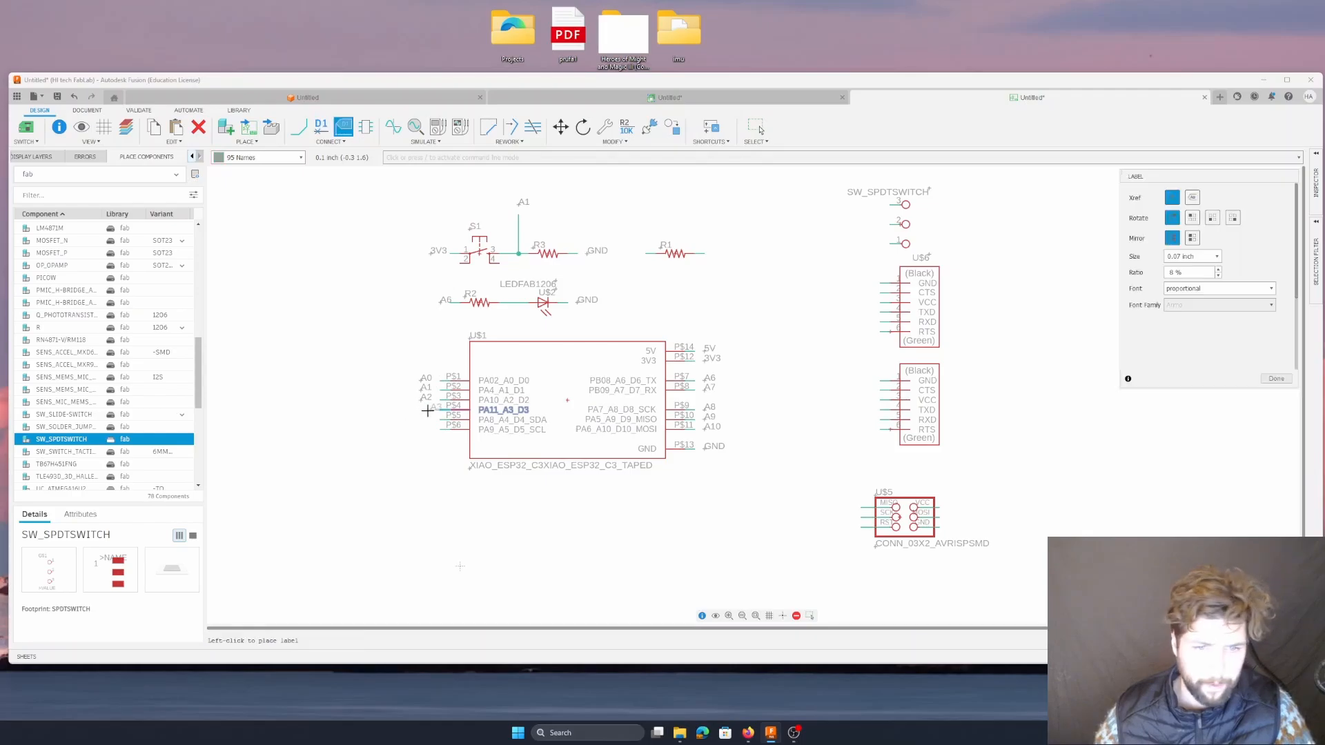
pyautogui.click(420, 411)
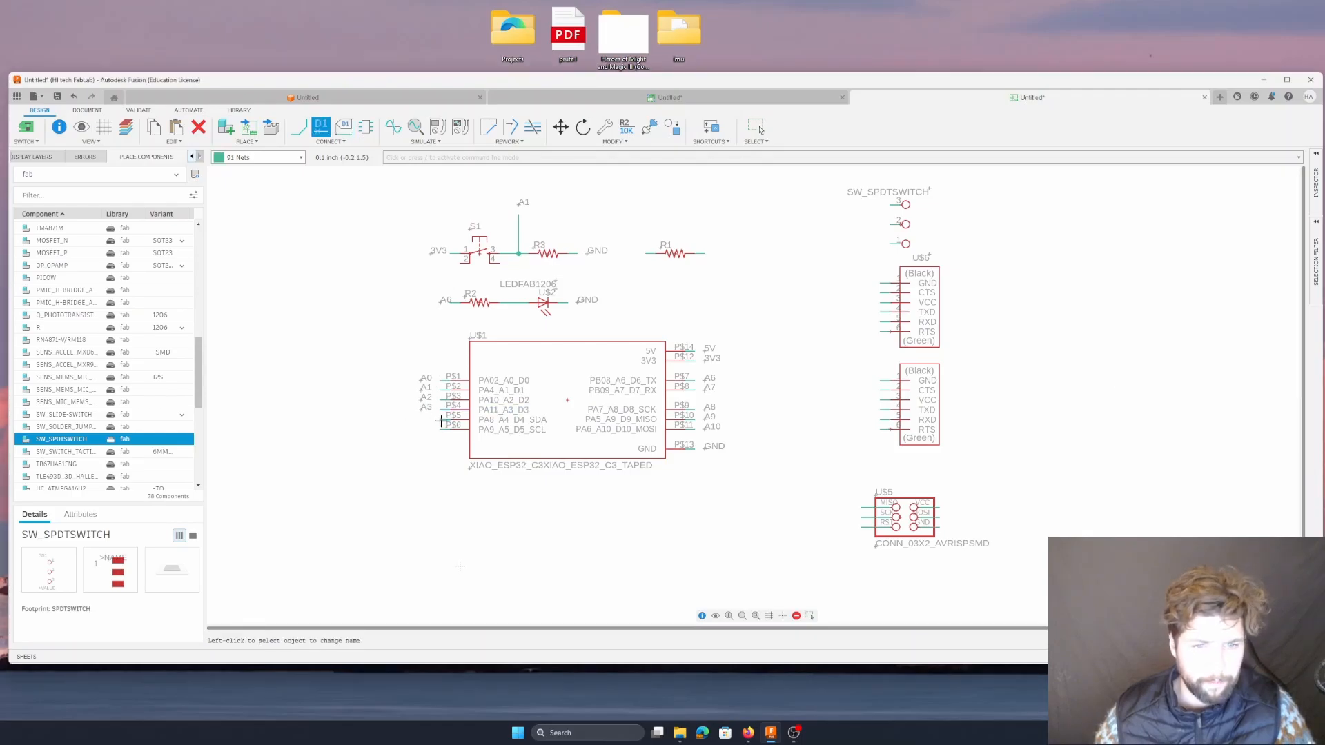
# - Name the net stub on the XIAO's A4_D4 pin SDA and place its label beside the stub
pyautogui.click(441, 420)
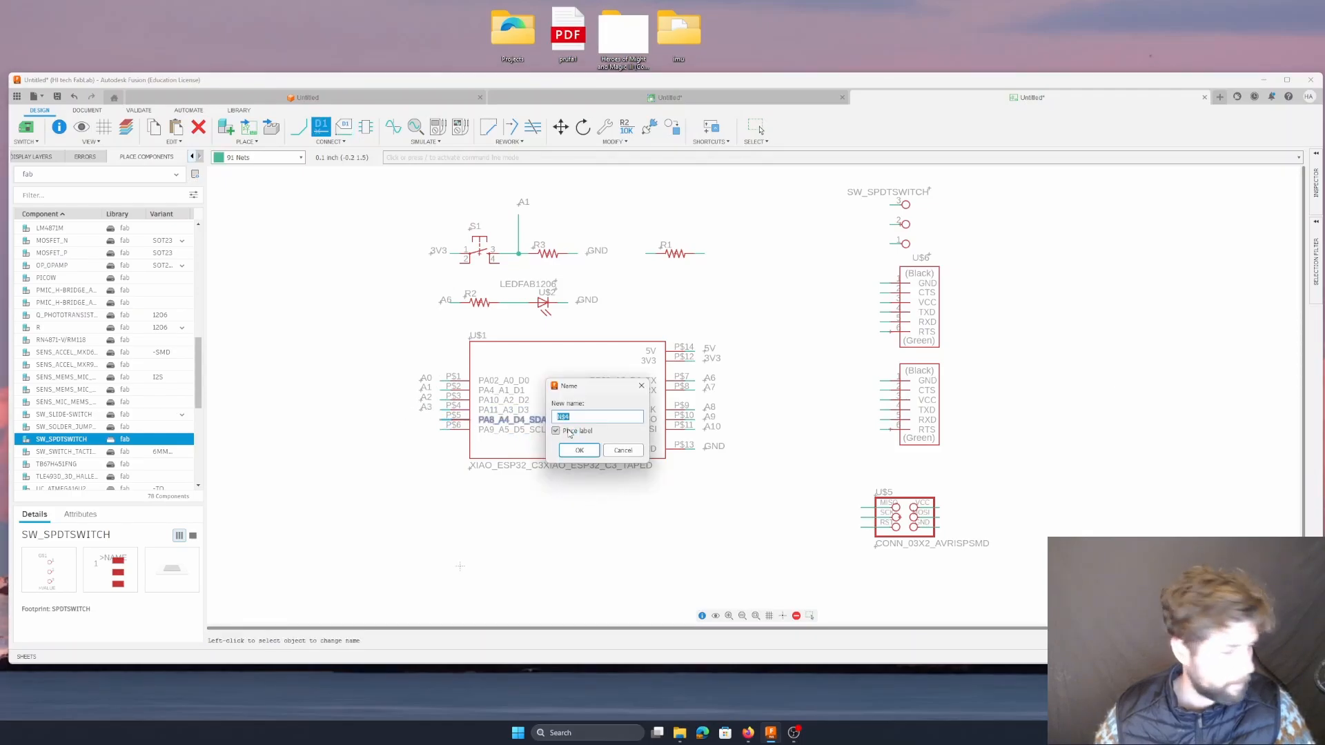
pyautogui.write('A')
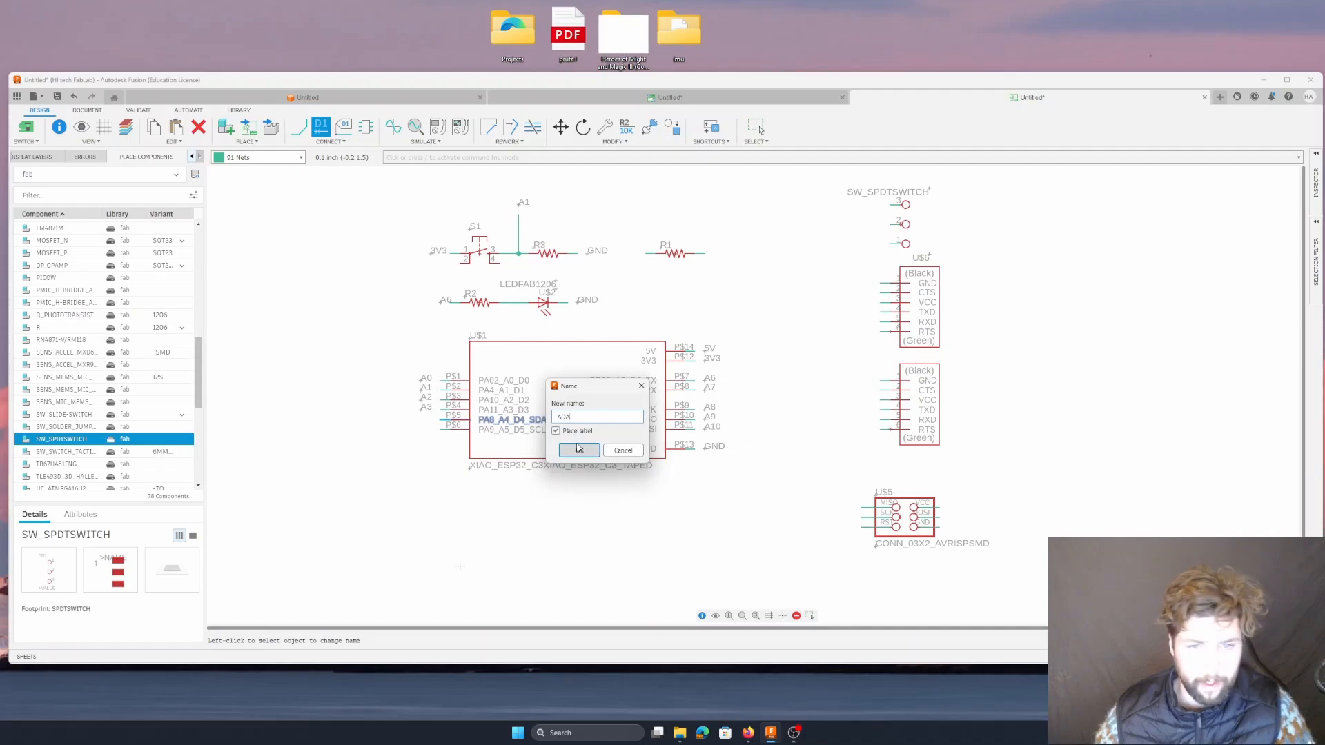
pyautogui.click(578, 447)
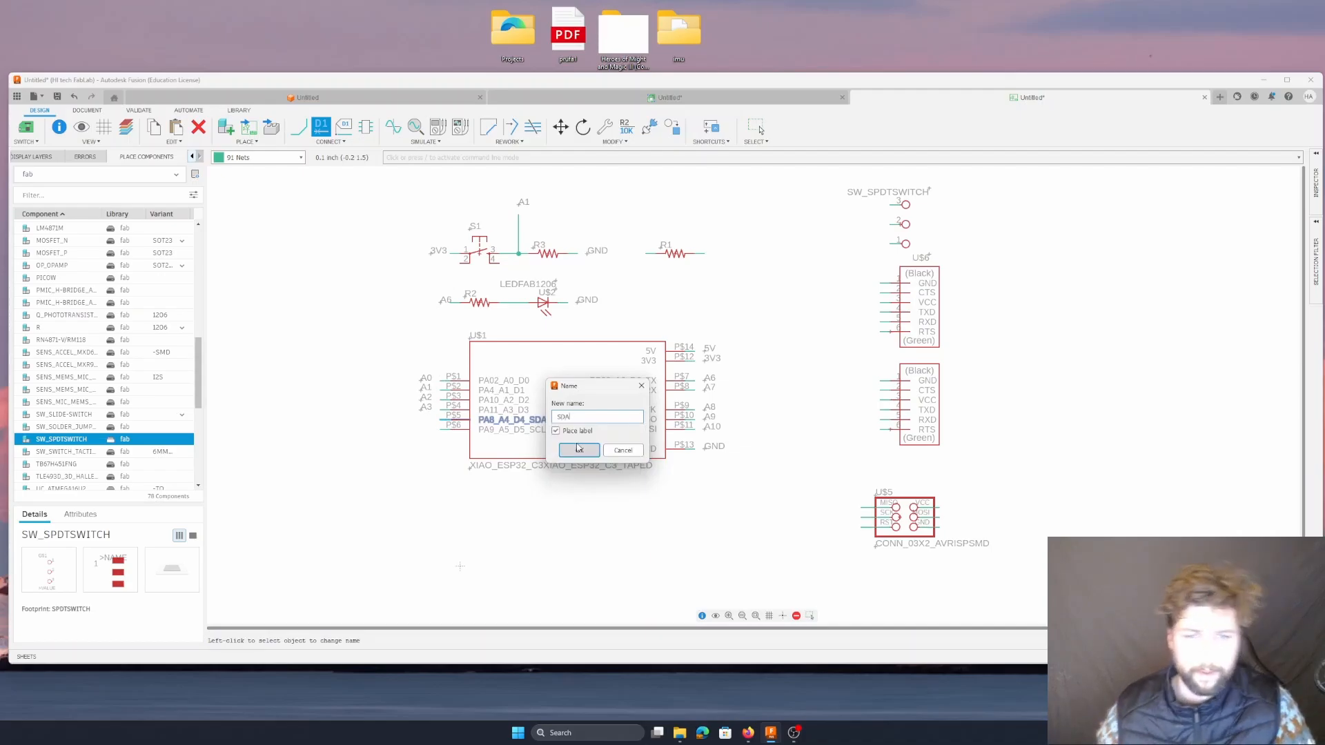
pyautogui.click(579, 452)
pyautogui.click(435, 427)
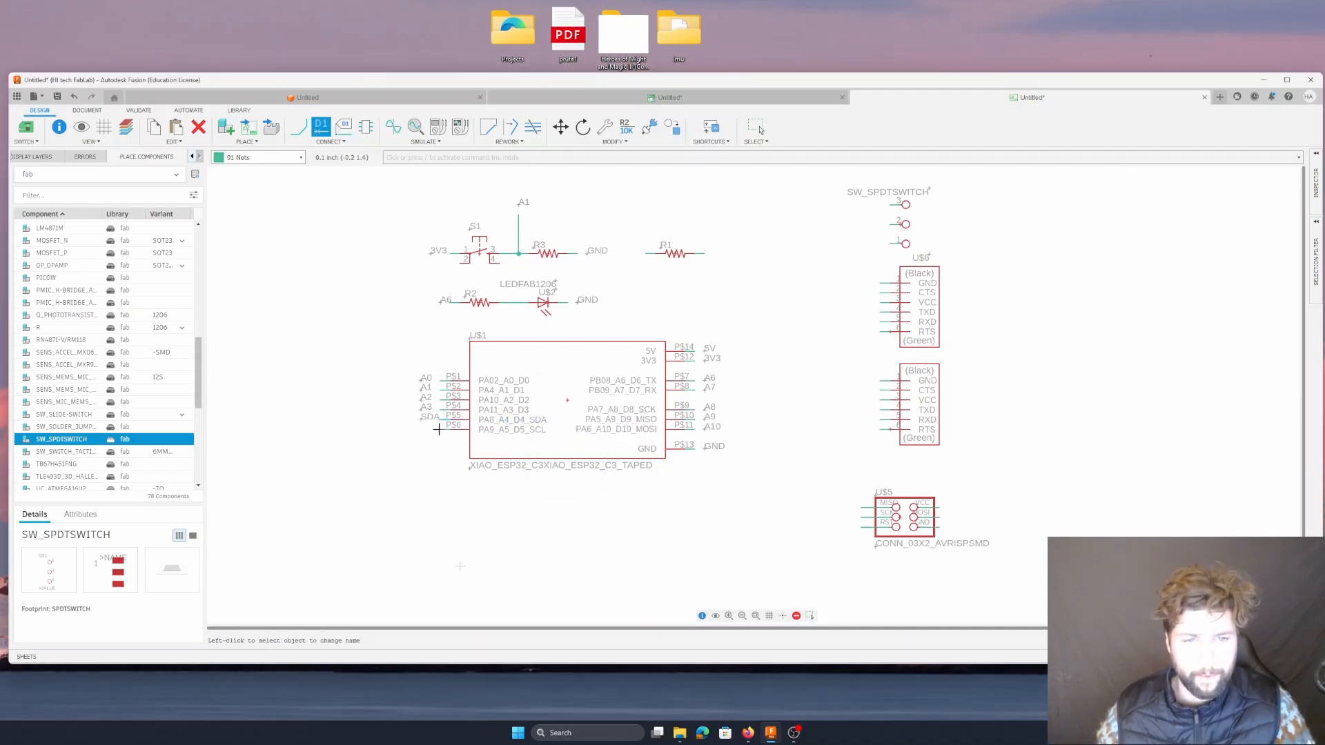
# - Name the net stub on the XIAO's A5_D5 pin SCL and place its label beside the stub
pyautogui.click(447, 429)
pyautogui.write('SCL')
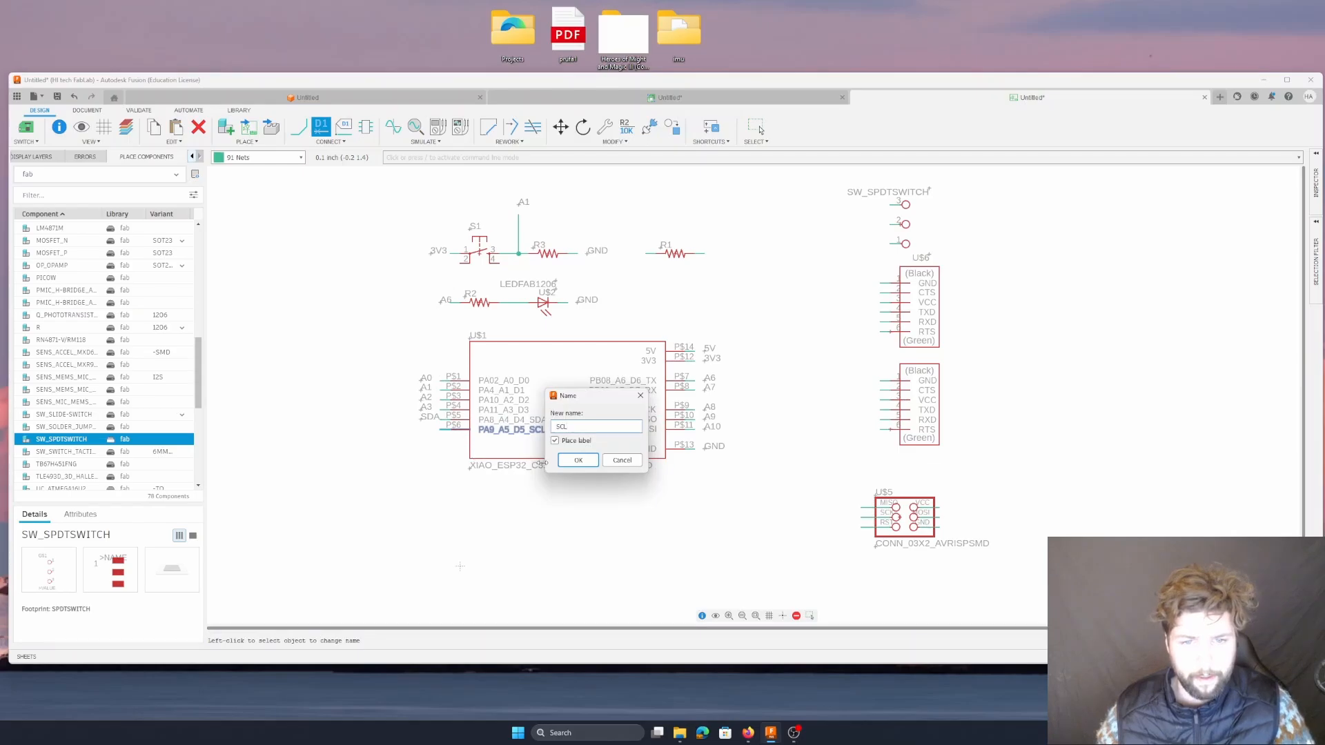
pyautogui.press('Return')
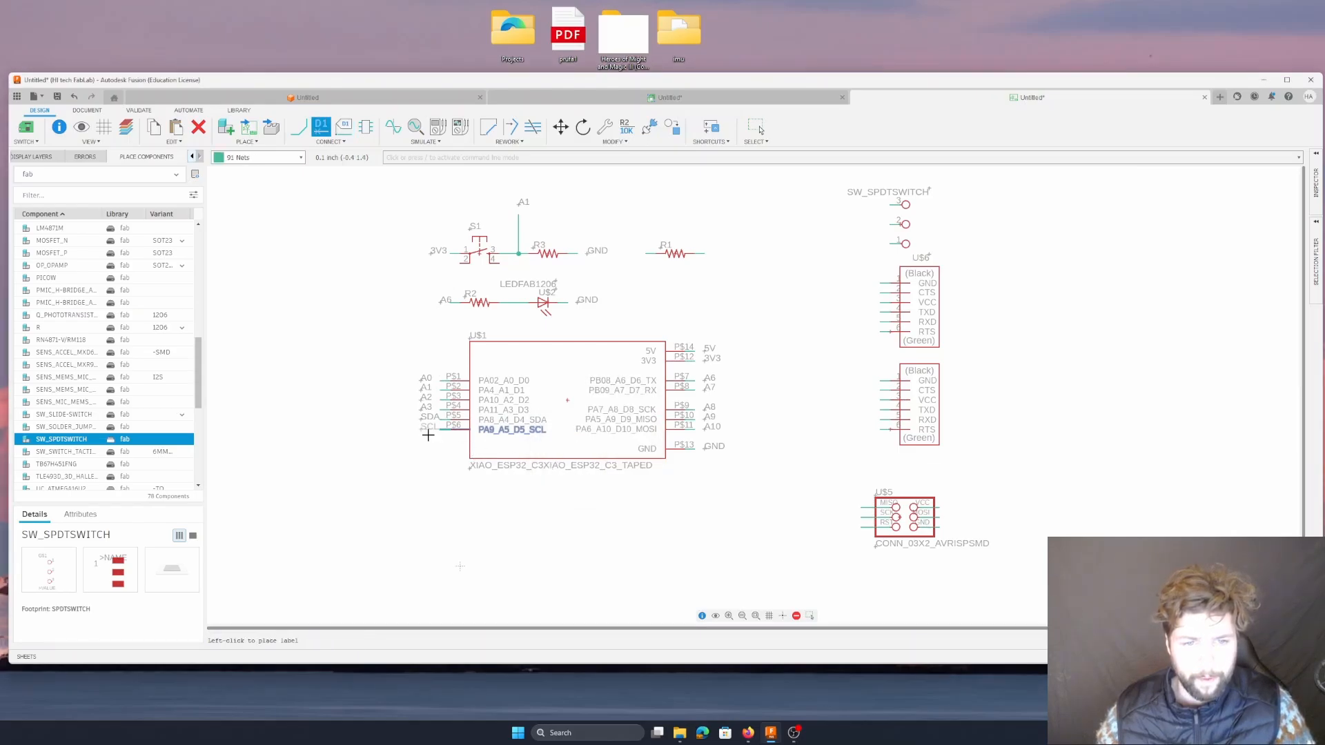
pyautogui.click(428, 435)
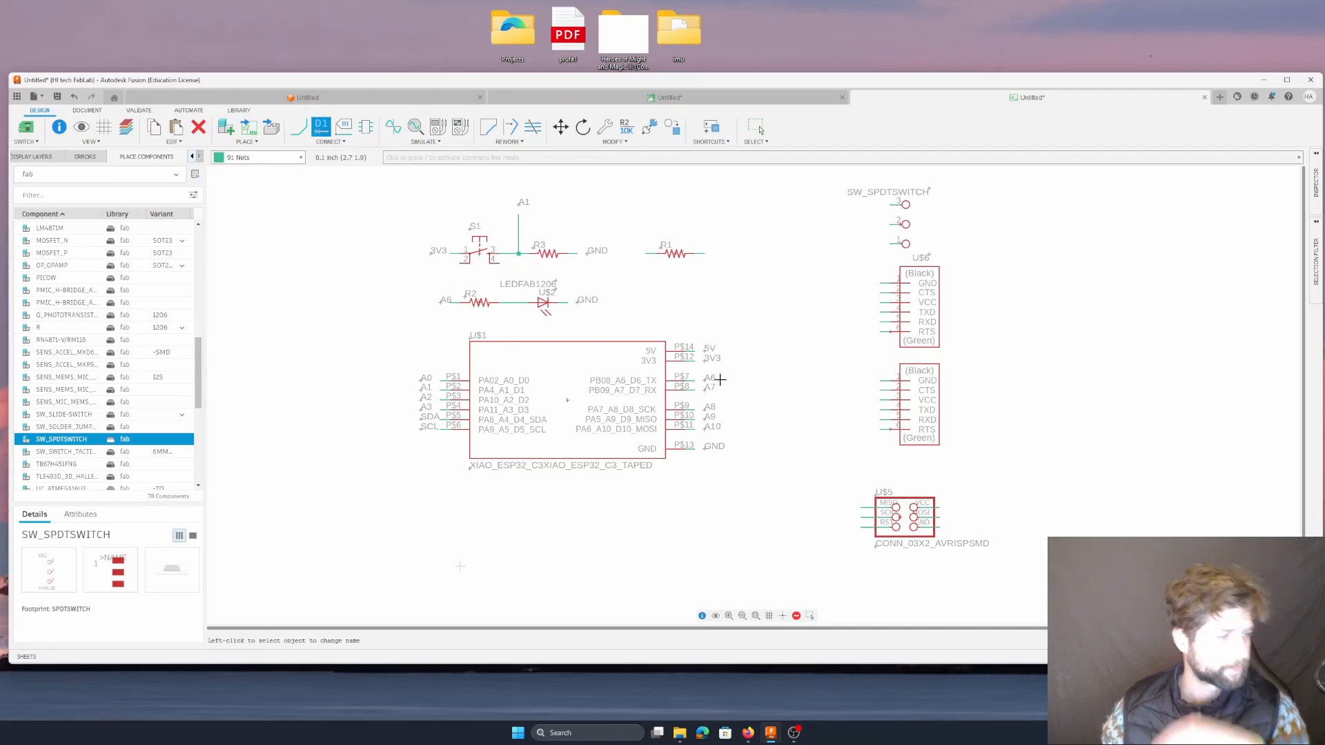
# - Name the net stub on the left end of resistor R1 GND, connect it to the existing GND net, and label it
pyautogui.click(645, 253)
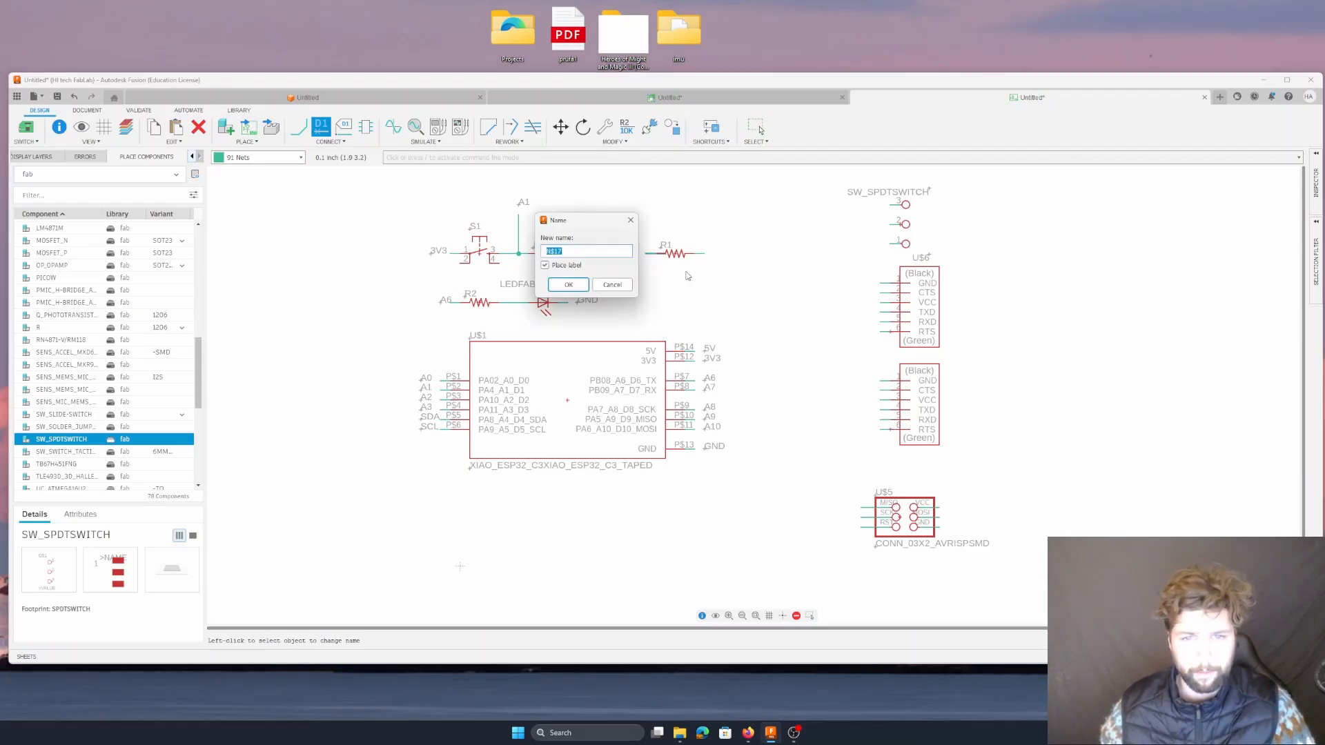
pyautogui.write('GND')
pyautogui.click(568, 285)
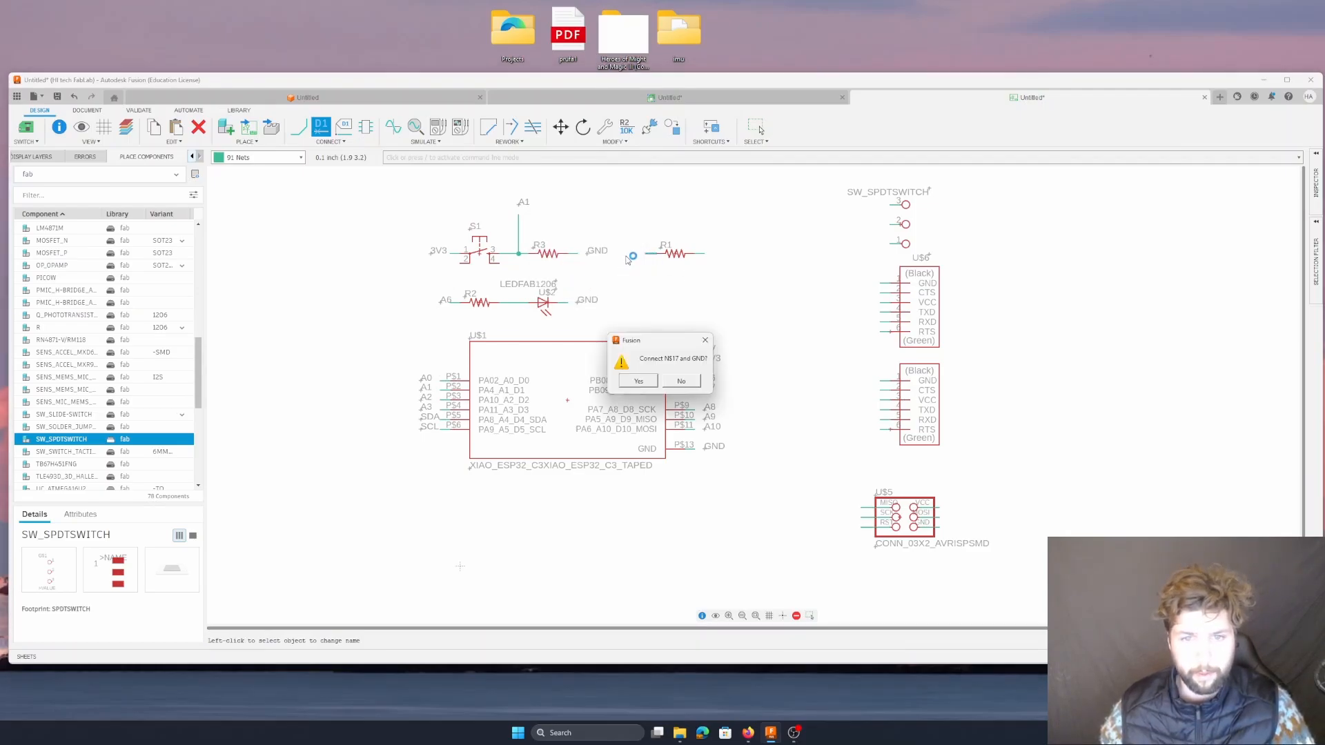
pyautogui.click(638, 382)
pyautogui.press('l')
pyautogui.click(636, 257)
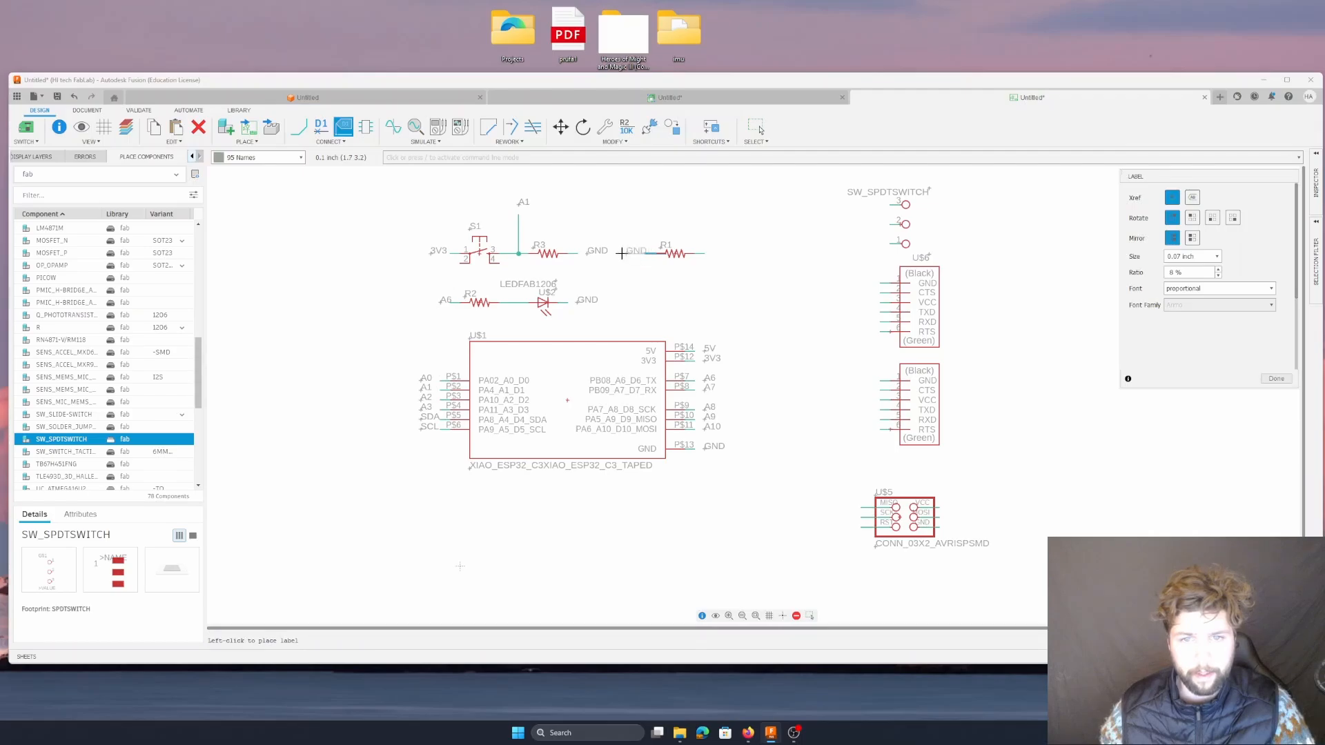
pyautogui.click(622, 253)
# - Name the net stub on the right end of resistor R1 GND, join it to the GND net, and label it
pyautogui.press('n')
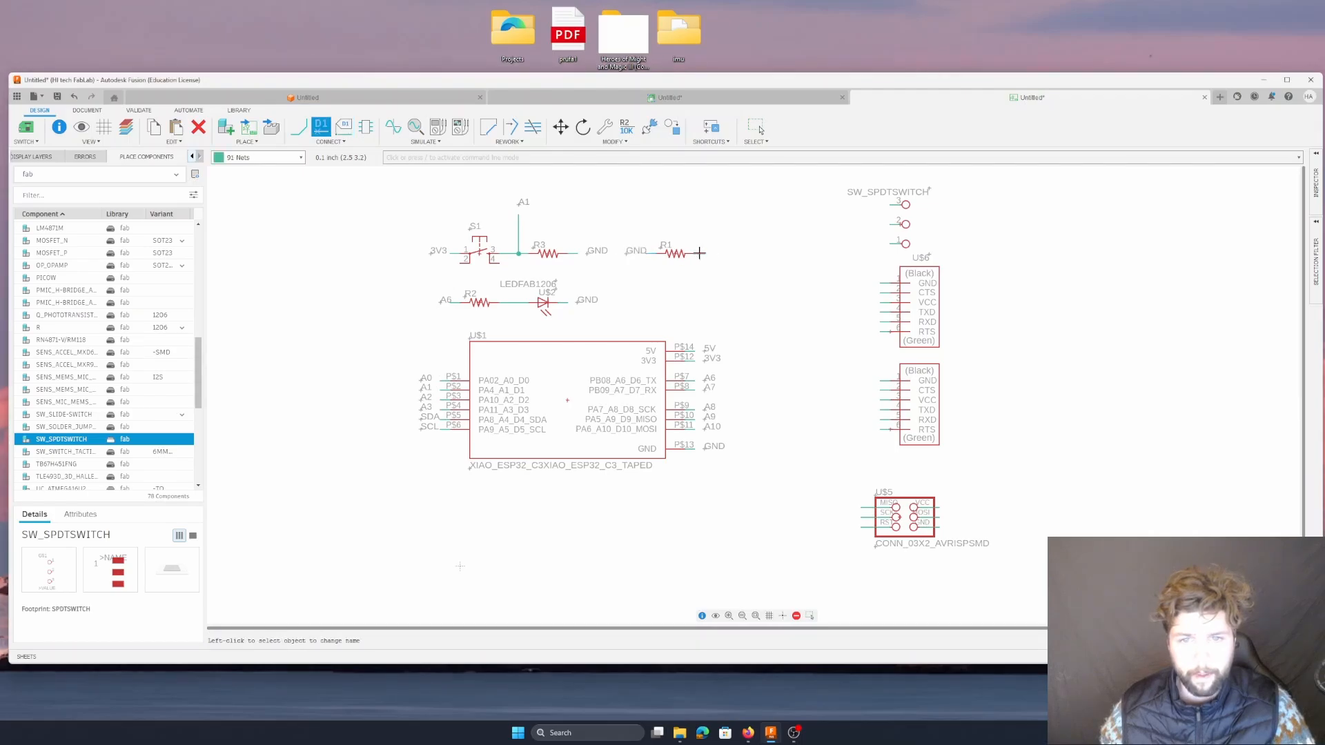
pyautogui.click(699, 253)
pyautogui.write('GND')
pyautogui.click(606, 284)
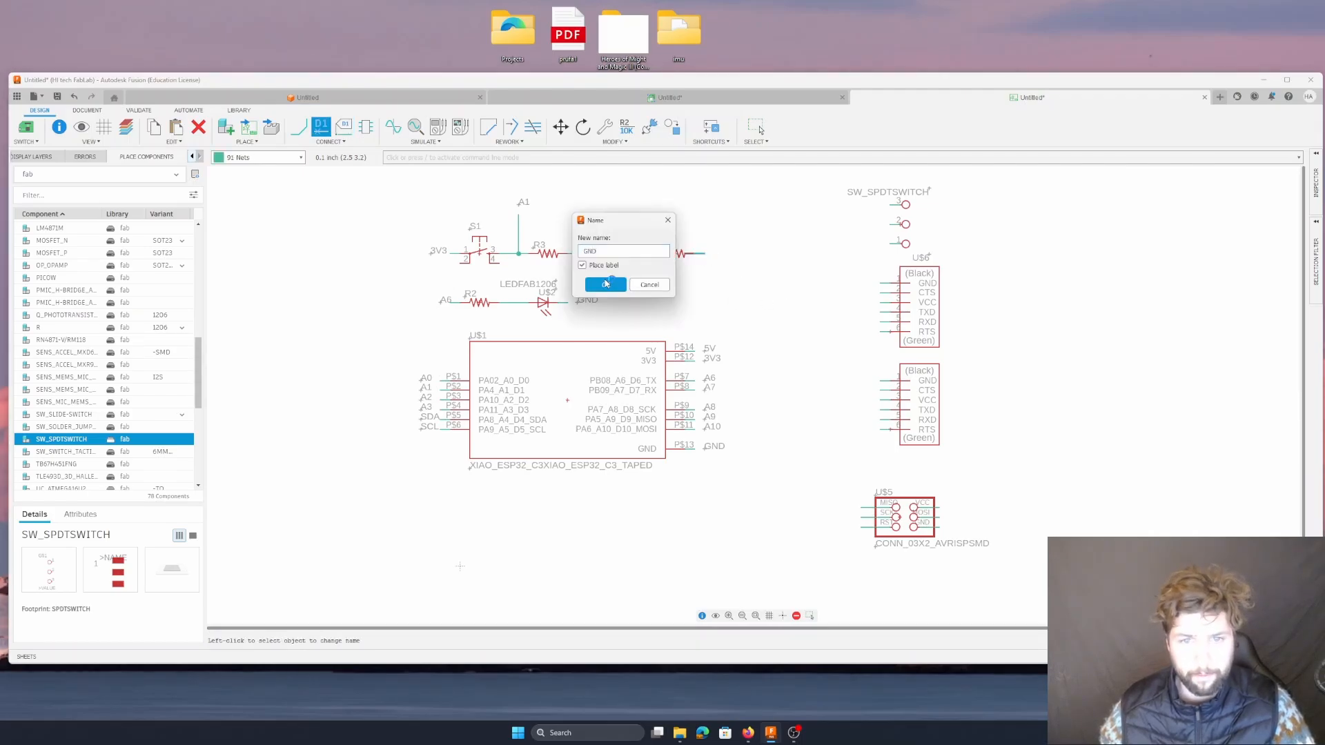
pyautogui.click(631, 381)
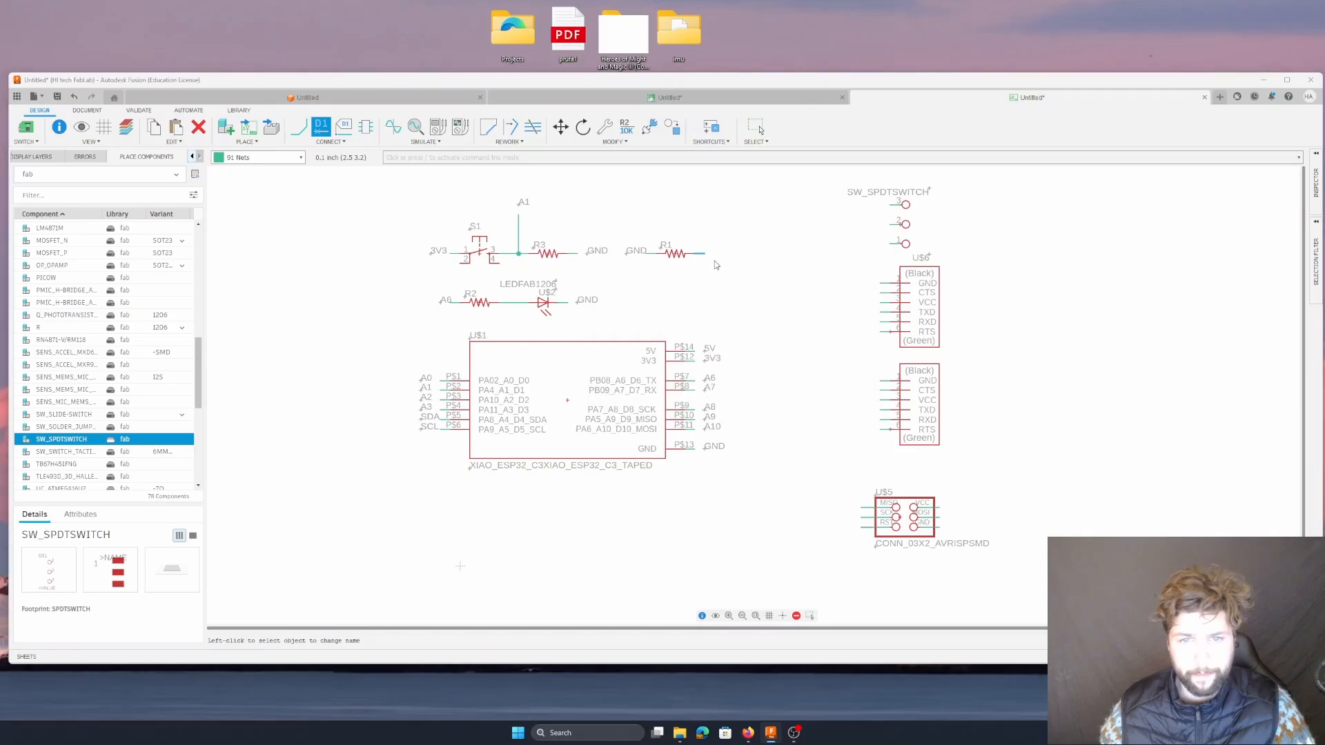
pyautogui.press('l')
pyautogui.click(703, 253)
pyautogui.click(714, 253)
# - Name the net stub on pin 3 of the SPDT switch GND, join it to the GND net, and label it
pyautogui.press('n')
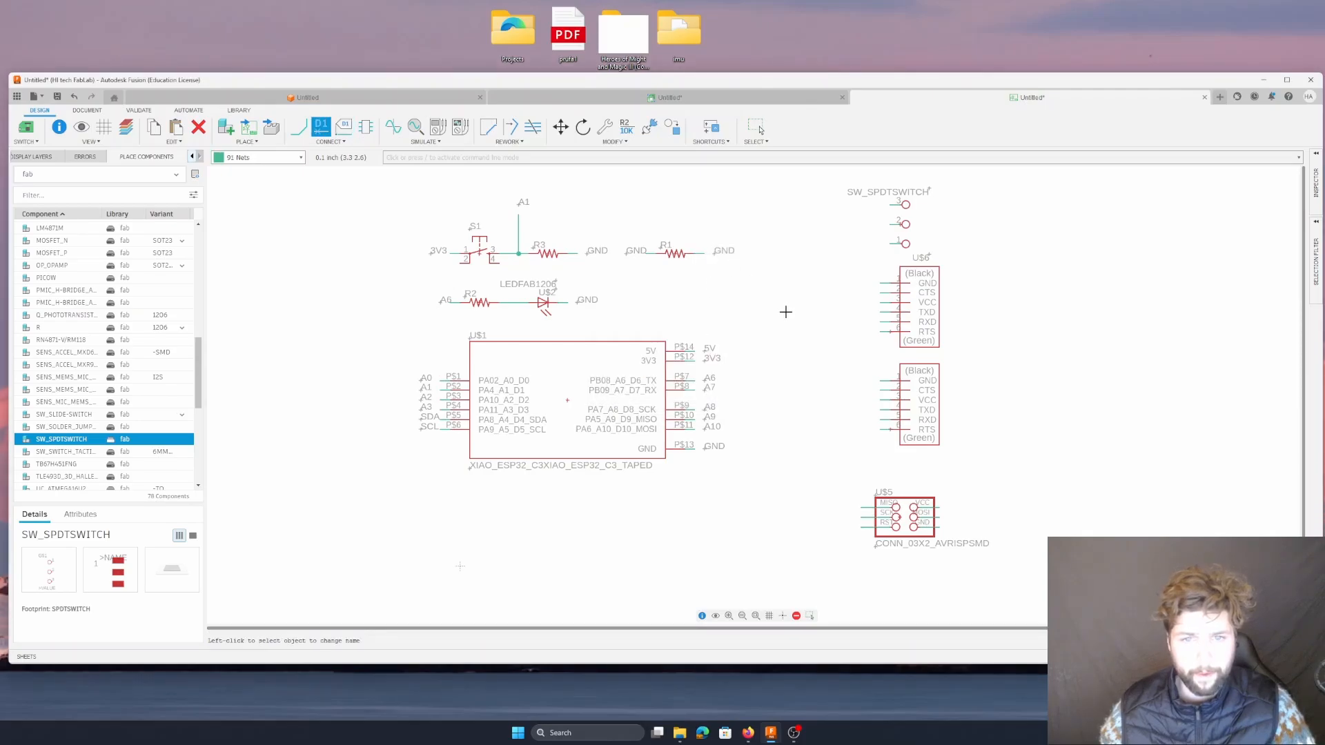
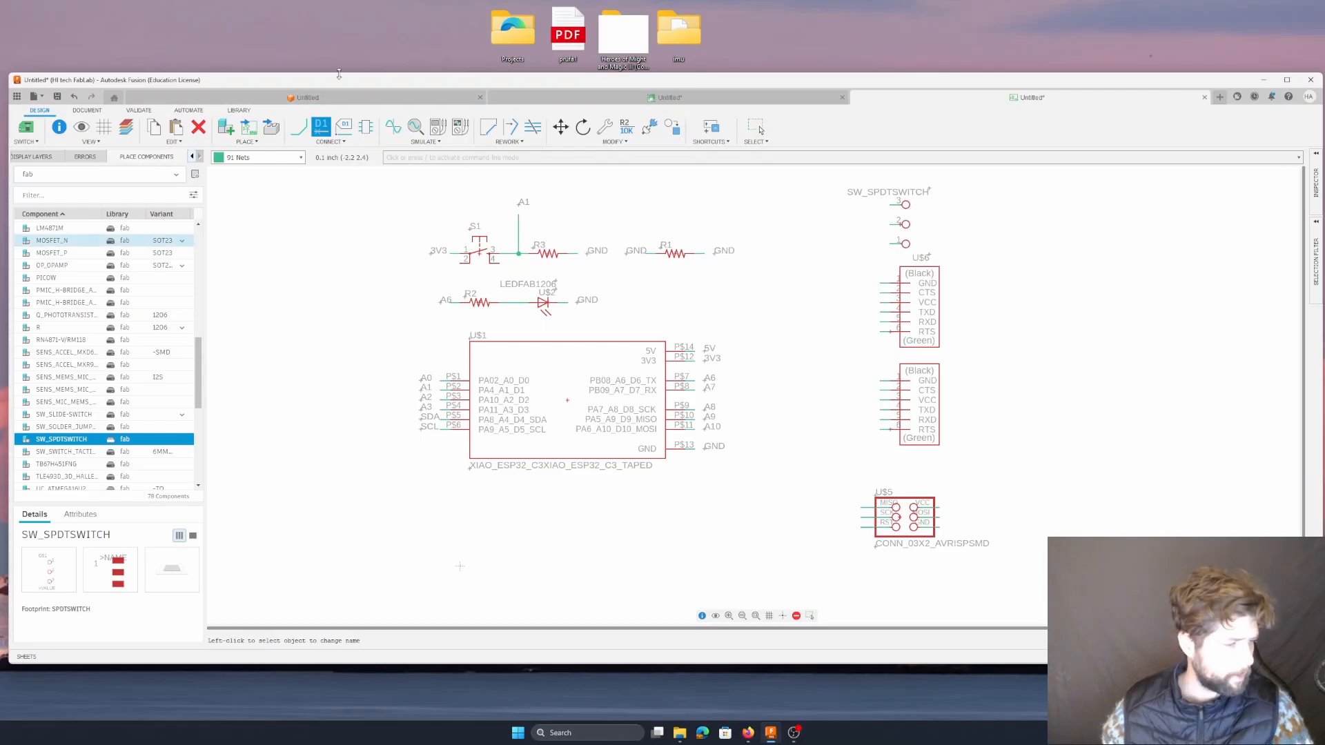
pyautogui.click(894, 205)
pyautogui.write('GND')
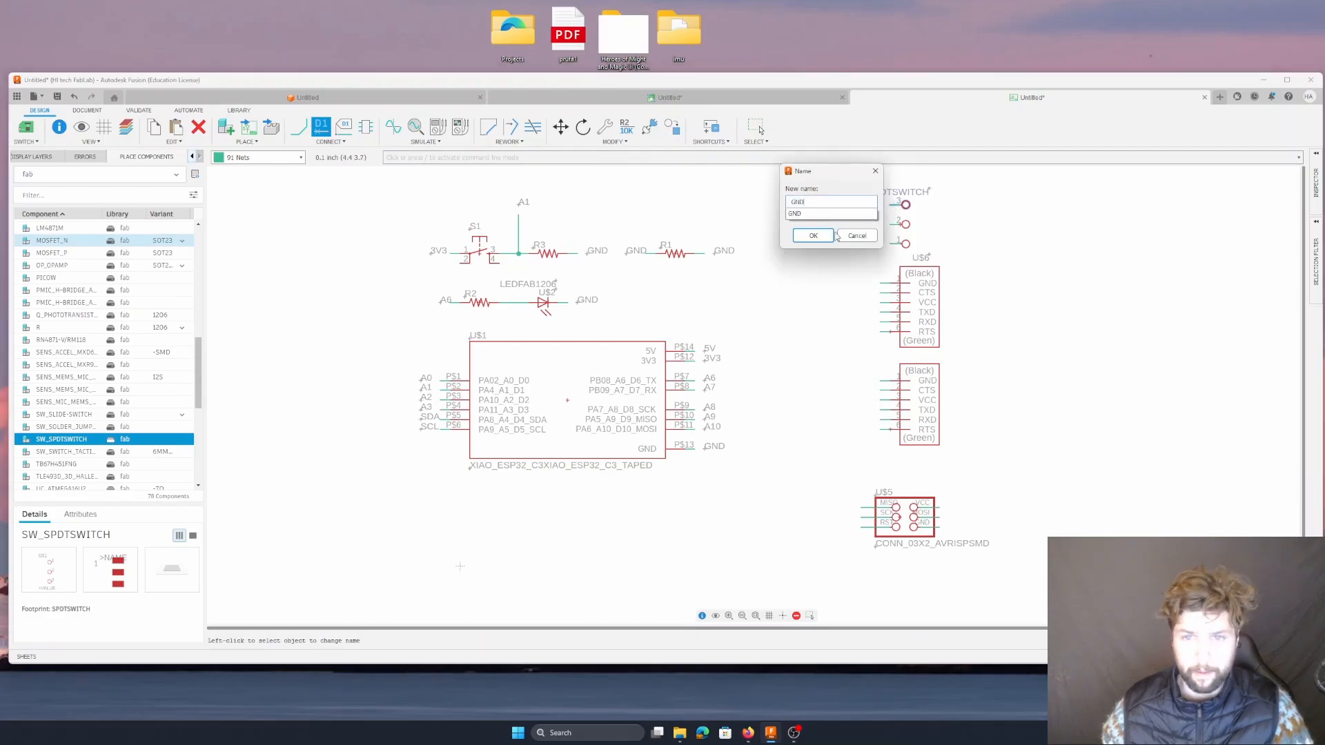
pyautogui.press('Return')
pyautogui.press('Return')
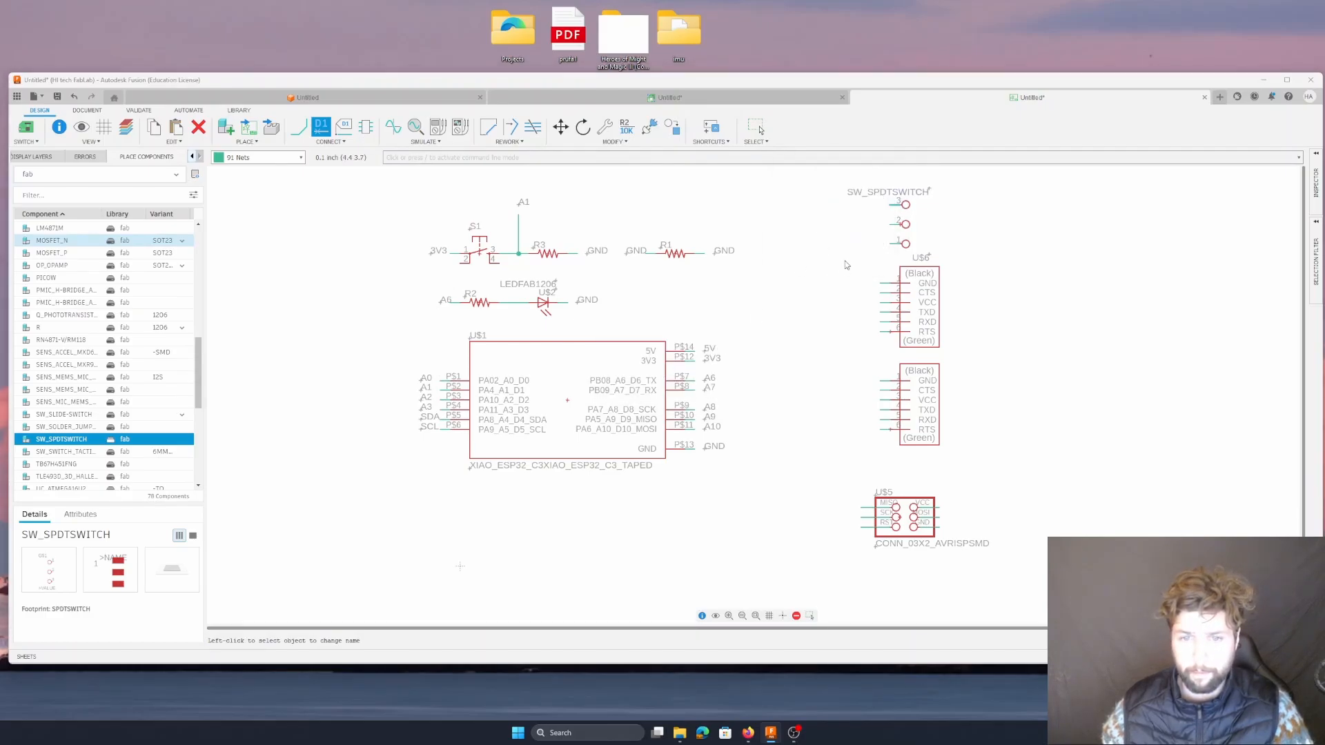
pyautogui.press('l')
pyautogui.click(894, 205)
pyautogui.click(860, 205)
# - Name the net stub on pin 2 of the SPDT switch 5V, join it to the 5V net, and label it
pyautogui.press('n')
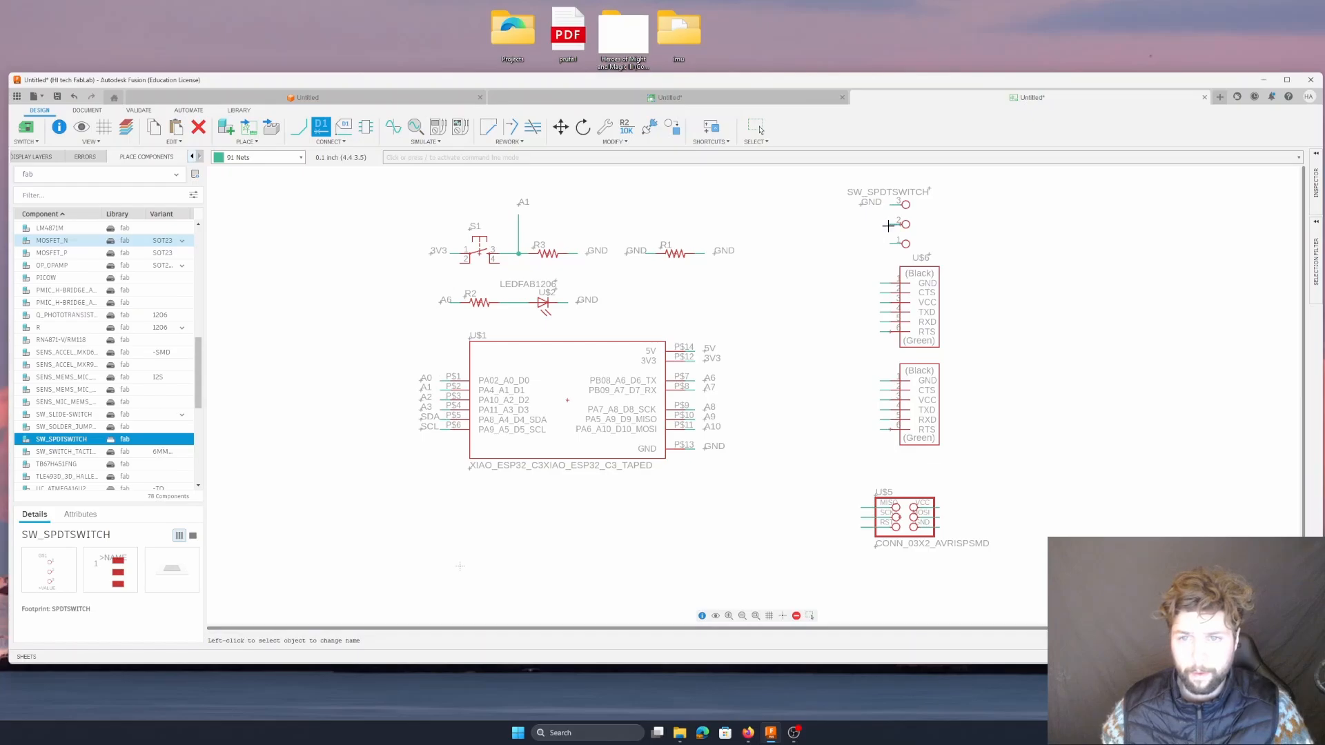
pyautogui.click(889, 225)
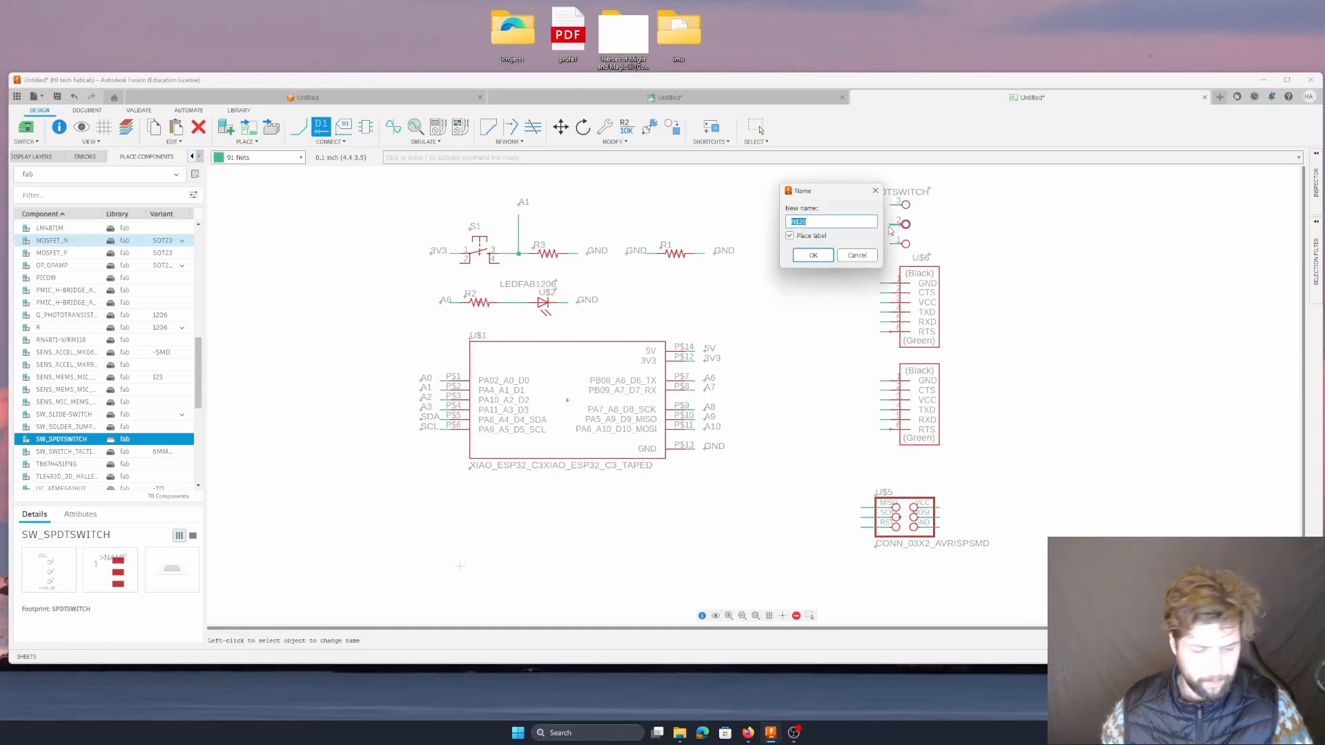
pyautogui.write('5V')
pyautogui.click(812, 256)
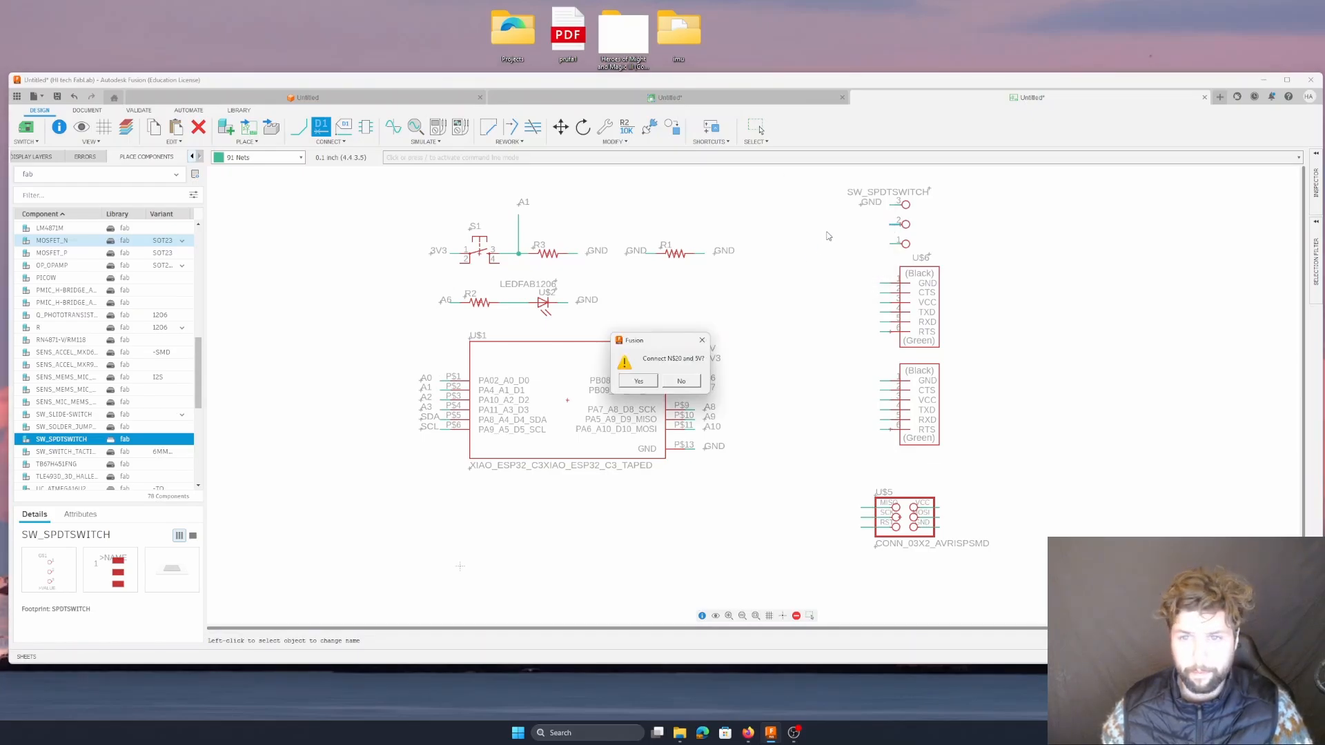
pyautogui.click(644, 381)
pyautogui.press('l')
pyautogui.click(890, 224)
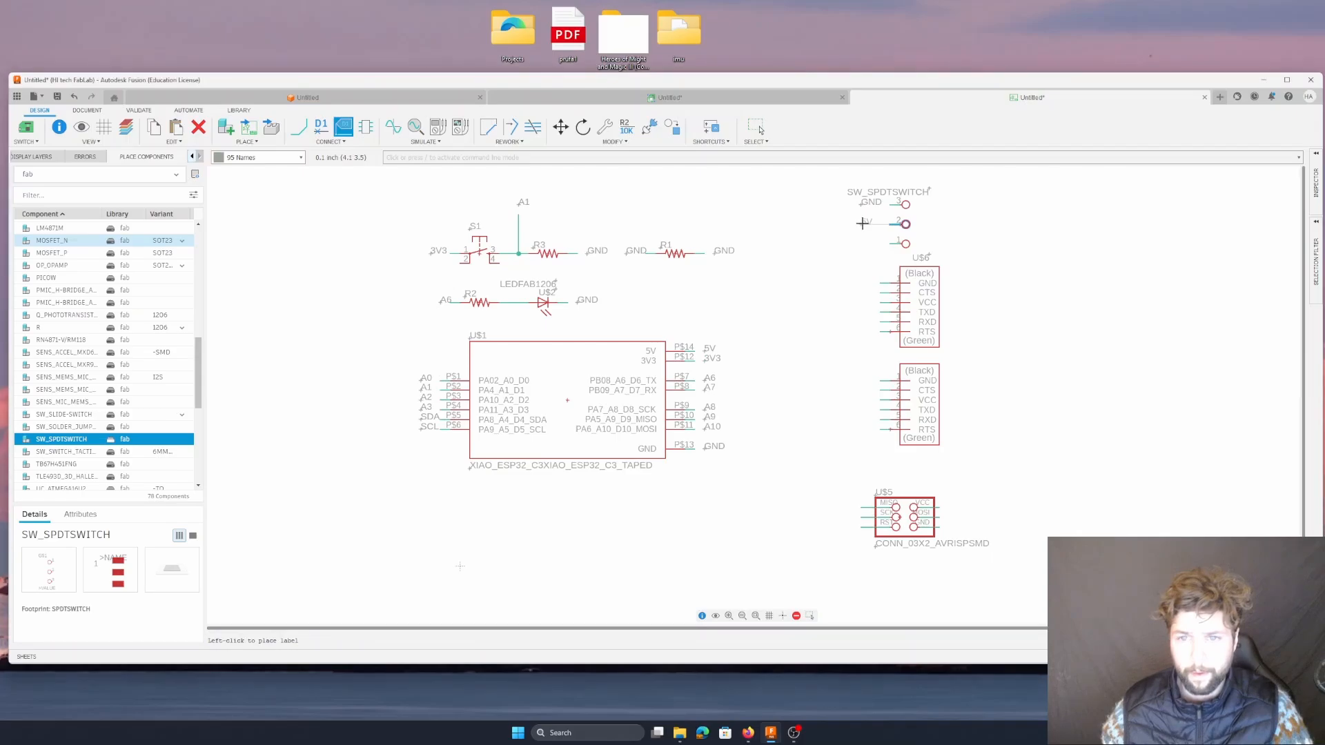
pyautogui.click(862, 223)
# - Name the net stub on the upper six-pin header's GND pin GND, join it to the GND net, and label it
pyautogui.press('n')
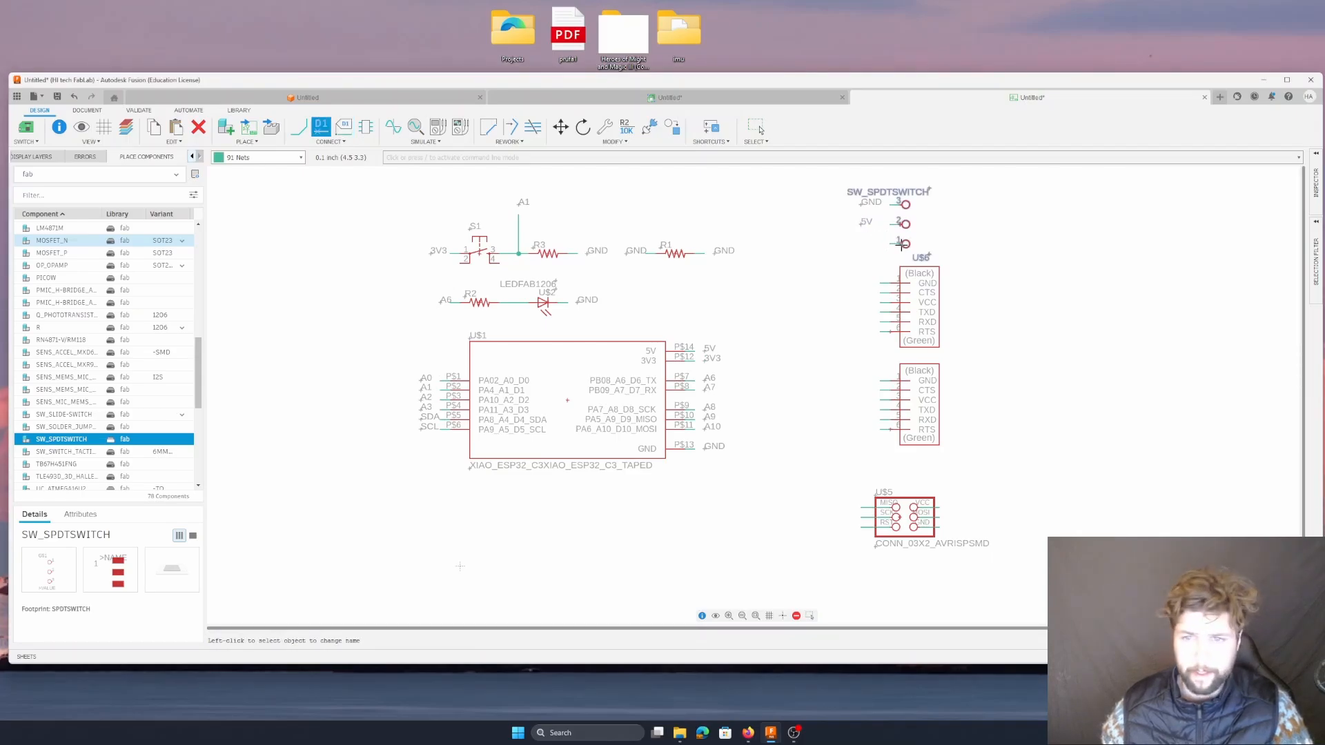
pyautogui.click(881, 283)
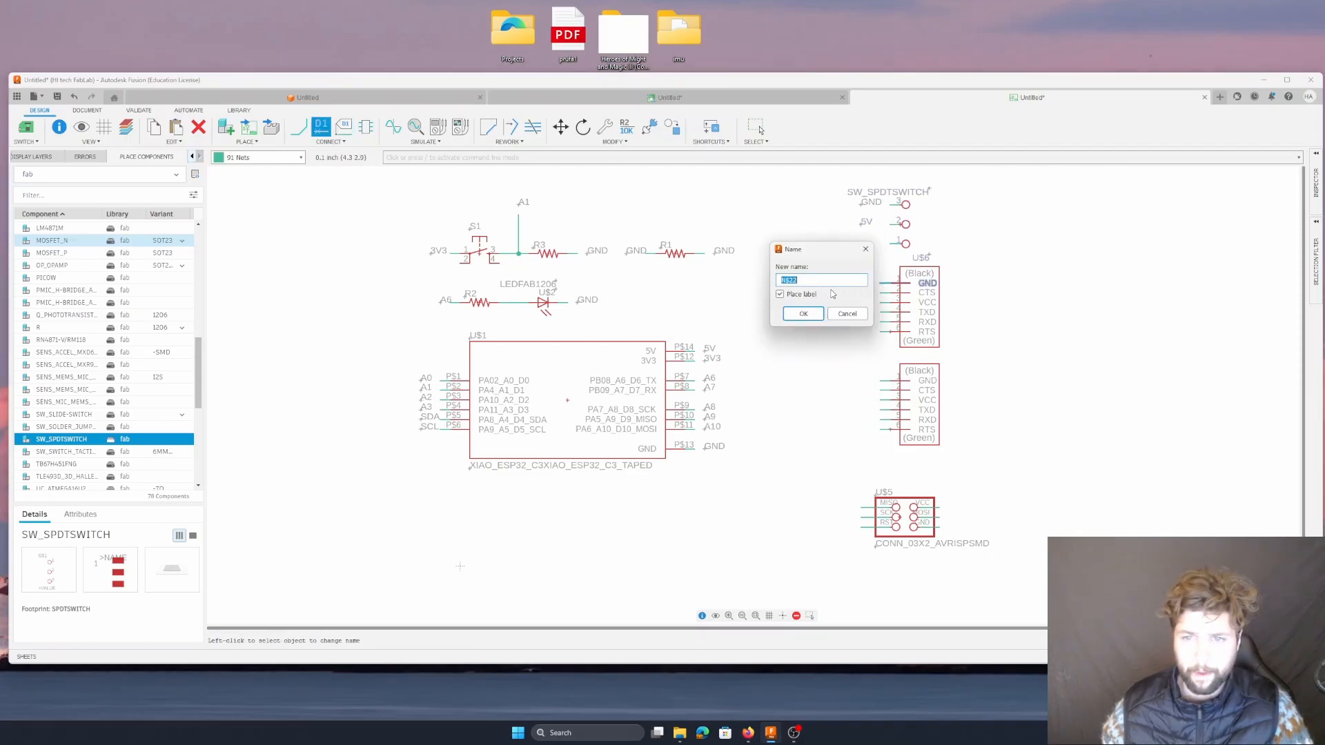
pyautogui.write('GND')
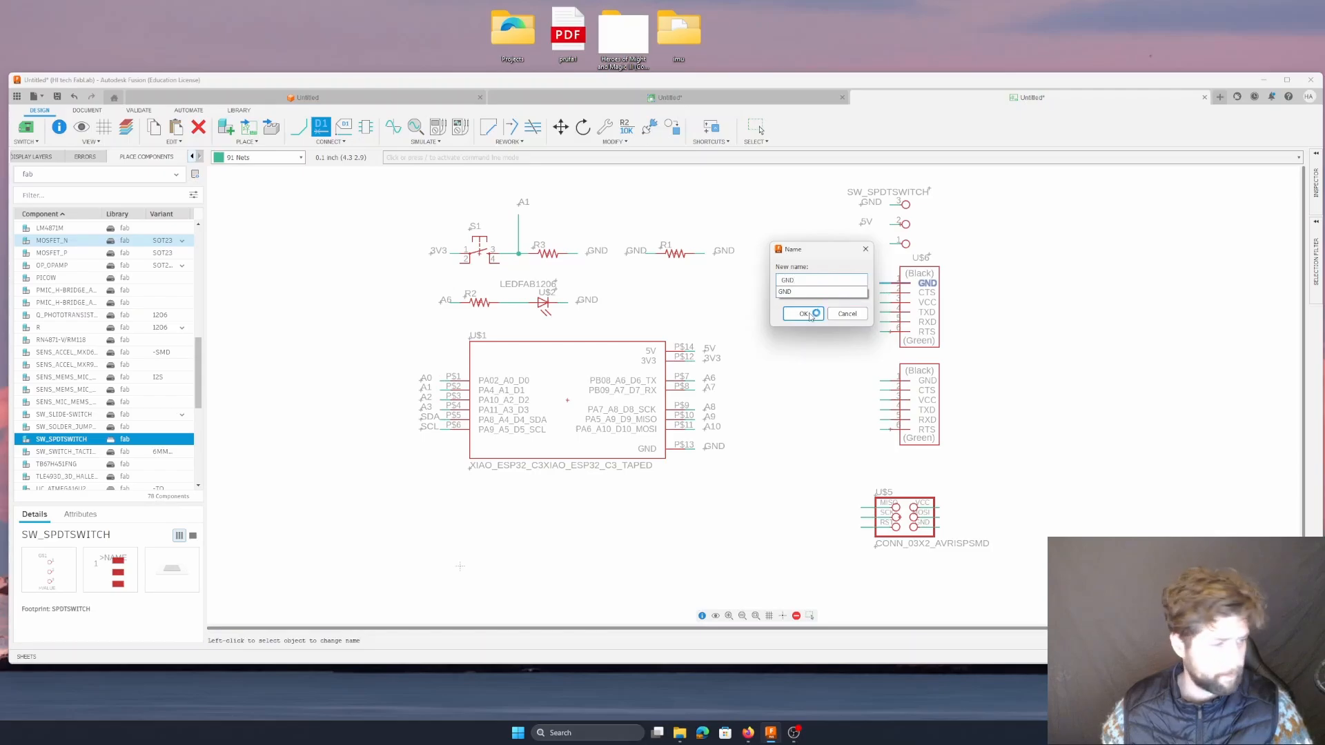
pyautogui.click(804, 314)
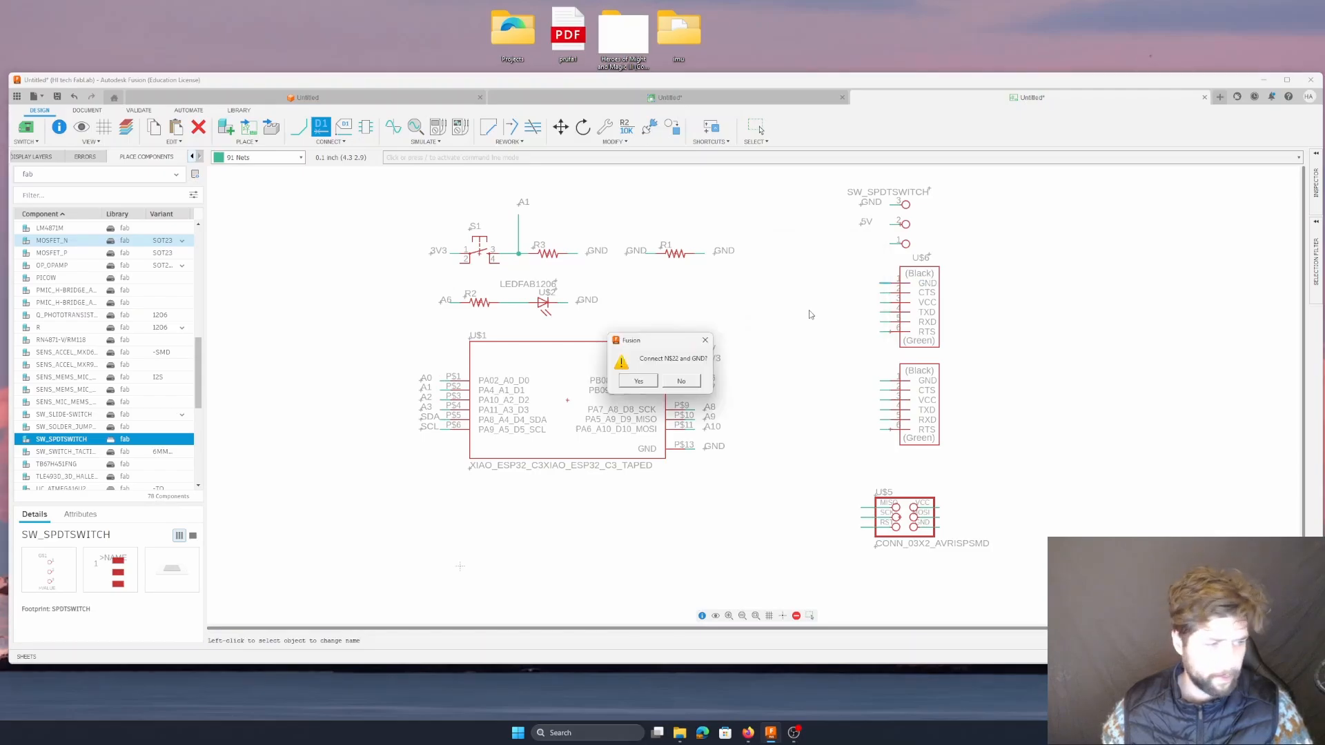
pyautogui.click(651, 381)
pyautogui.press('l')
pyautogui.click(881, 283)
pyautogui.click(855, 279)
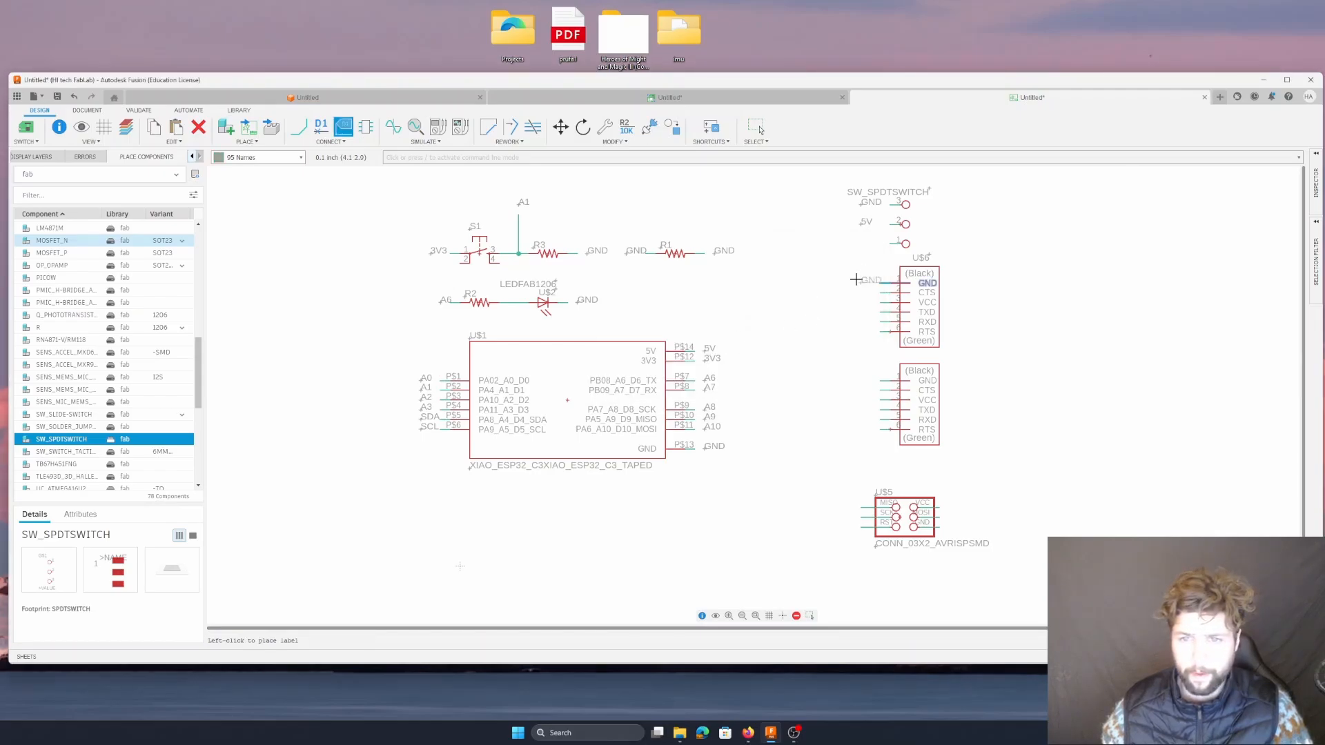
# - Name the net stub on the upper header's CTS pin A3, connect it to the existing A3 net, and label it
pyautogui.press('n')
pyautogui.click(889, 293)
pyautogui.write('A')
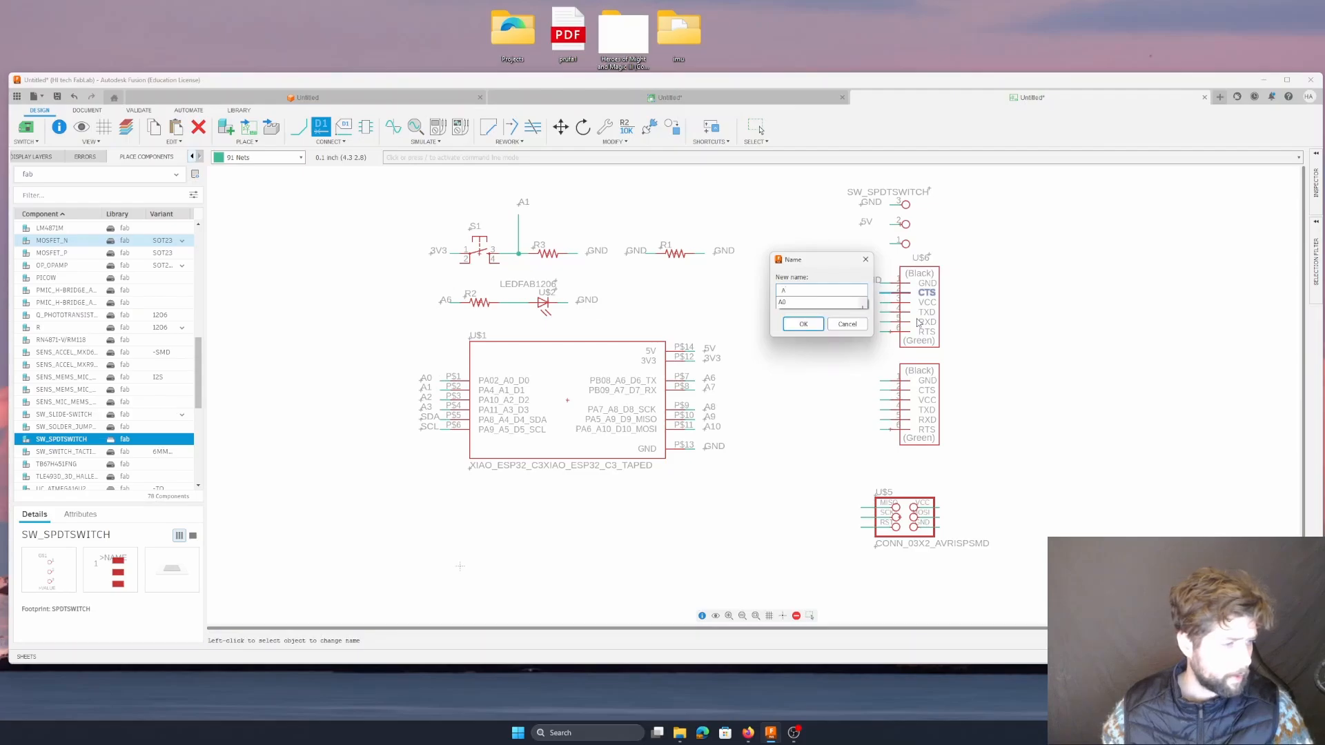
pyautogui.write('3')
pyautogui.click(803, 324)
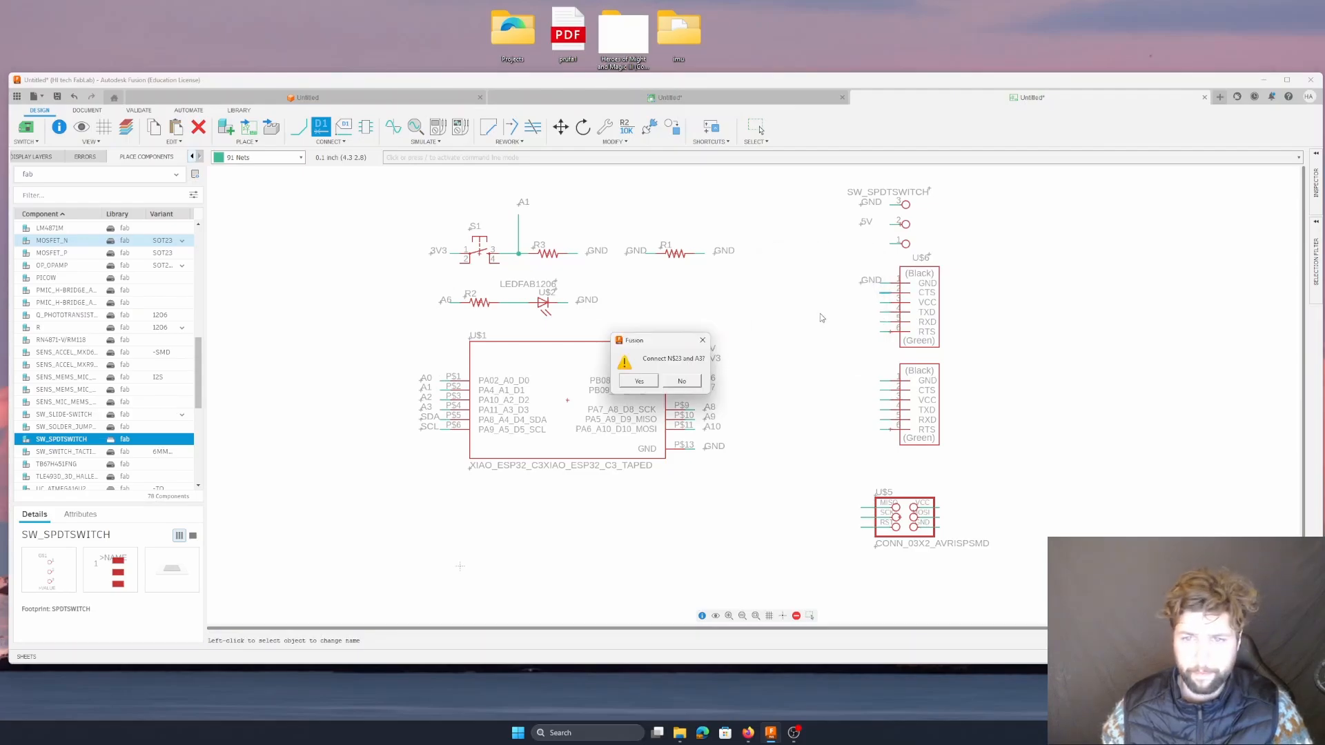
pyautogui.click(639, 381)
pyautogui.press('l')
pyautogui.click(881, 293)
pyautogui.click(860, 293)
# - Name the net stub on the upper header's VCC pin A2, connect it to the existing A2 net, and label it
pyautogui.press('n')
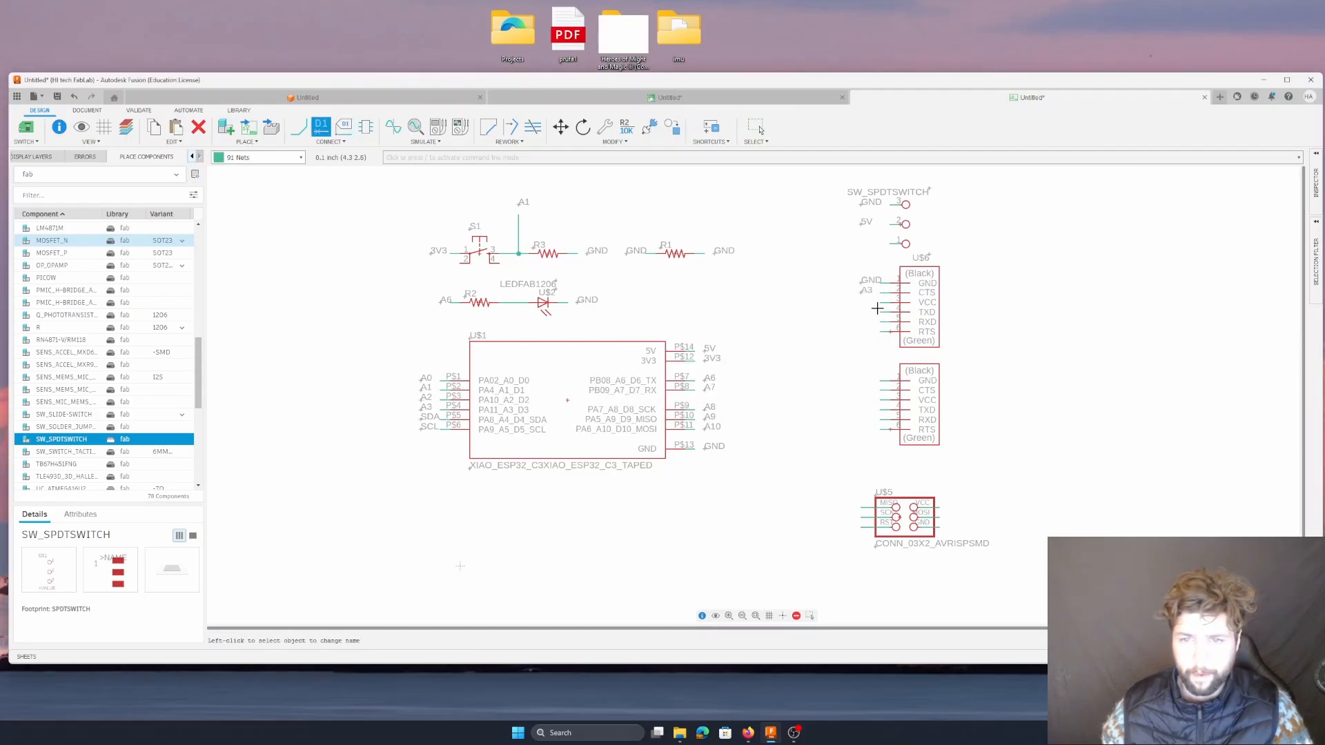
pyautogui.click(876, 309)
pyautogui.write('A2')
pyautogui.click(804, 339)
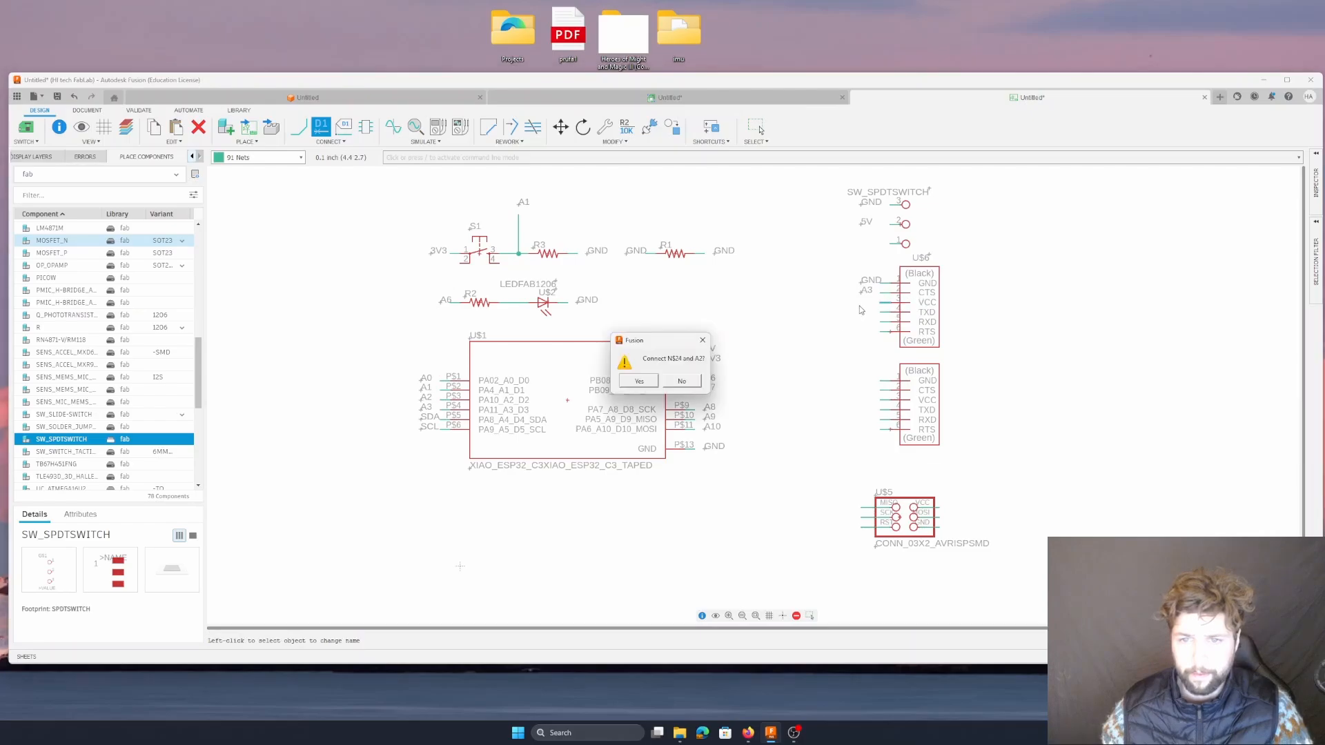
pyautogui.click(639, 381)
pyautogui.press('l')
pyautogui.click(882, 302)
pyautogui.click(861, 301)
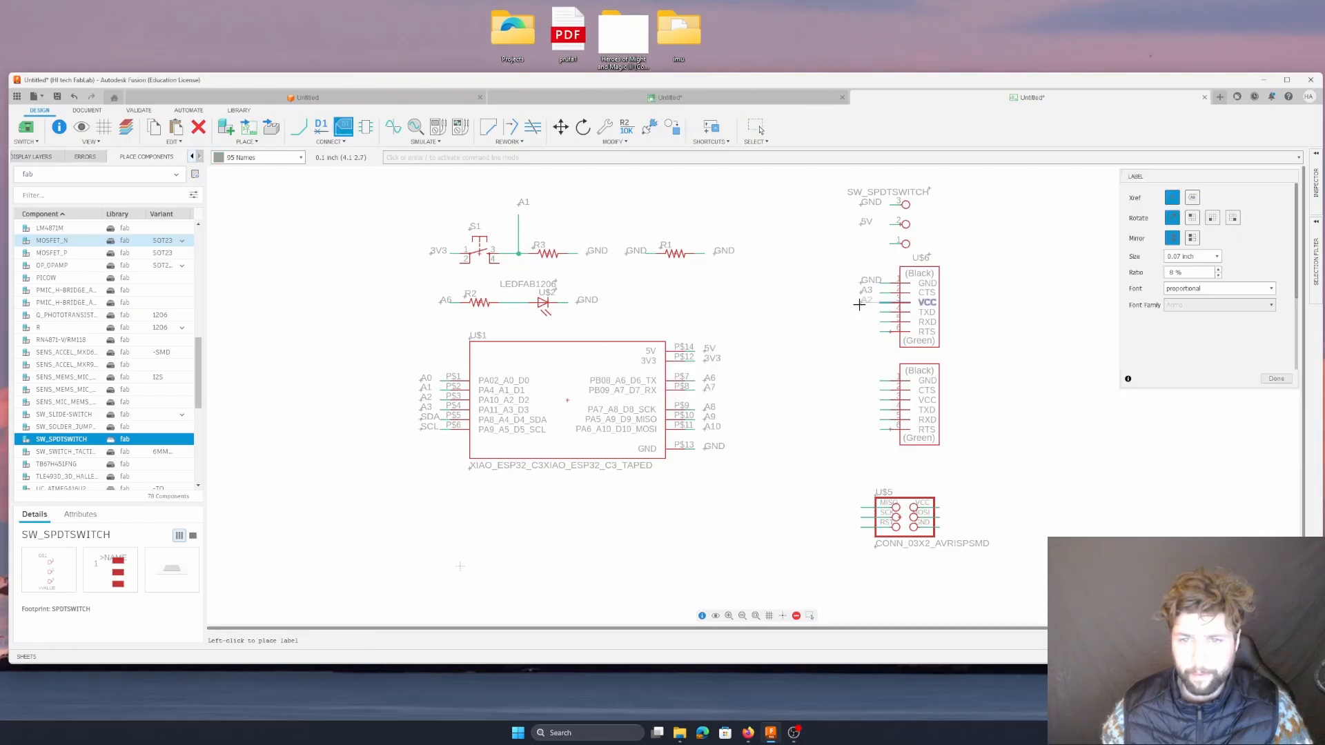
# - Name the net stub on the upper header's TXD pin A1, connect it to the existing A1 net, and label it
pyautogui.press('n')
pyautogui.click(883, 315)
pyautogui.write('A1')
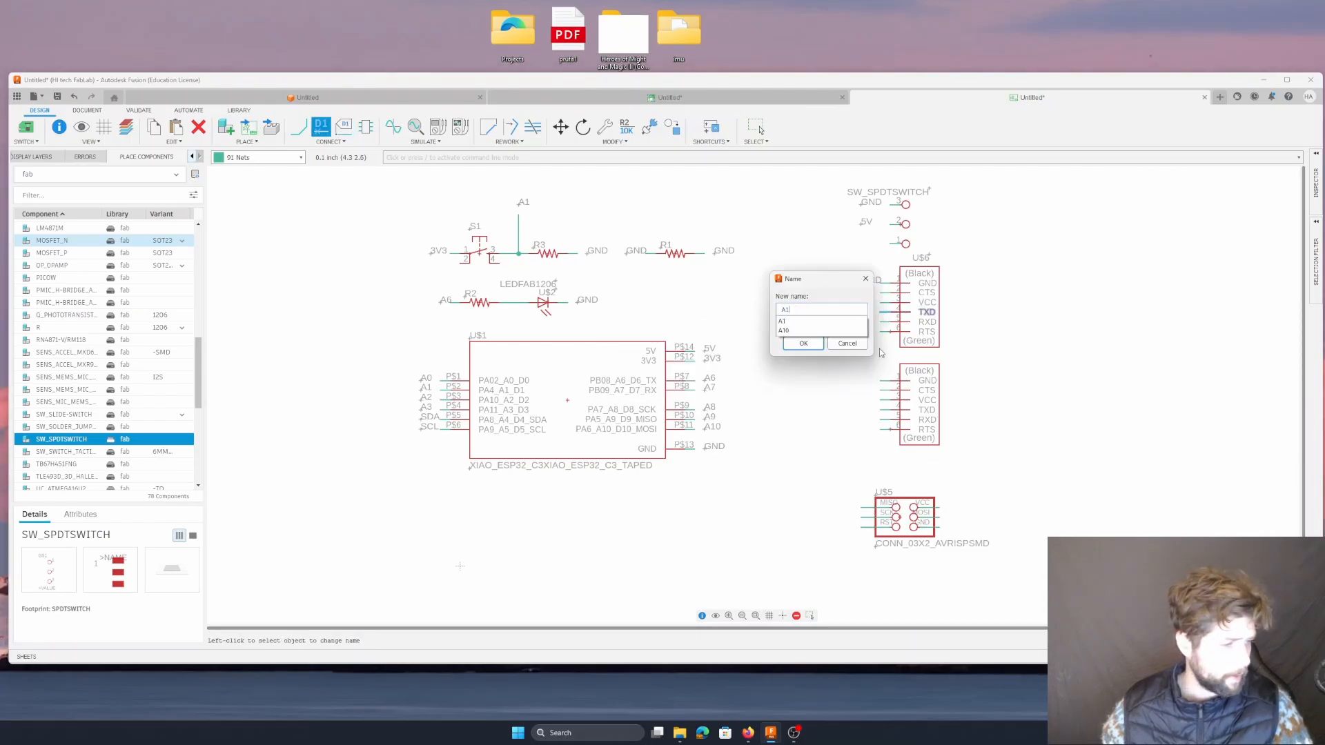
pyautogui.click(804, 343)
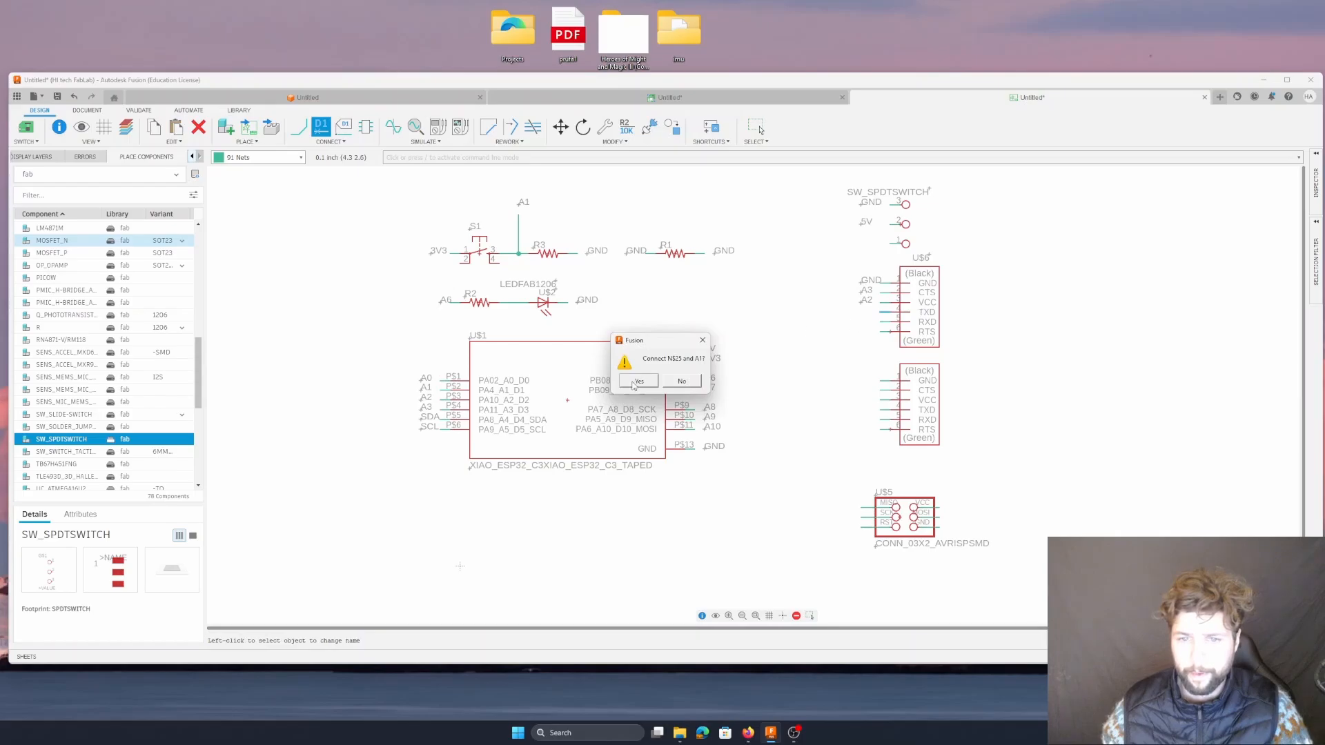
pyautogui.click(634, 385)
pyautogui.press('l')
pyautogui.click(881, 312)
pyautogui.click(861, 312)
# - Name the net stub on the upper header's RXD pin A0, connect it to the existing A0 net, and label it
pyautogui.press('n')
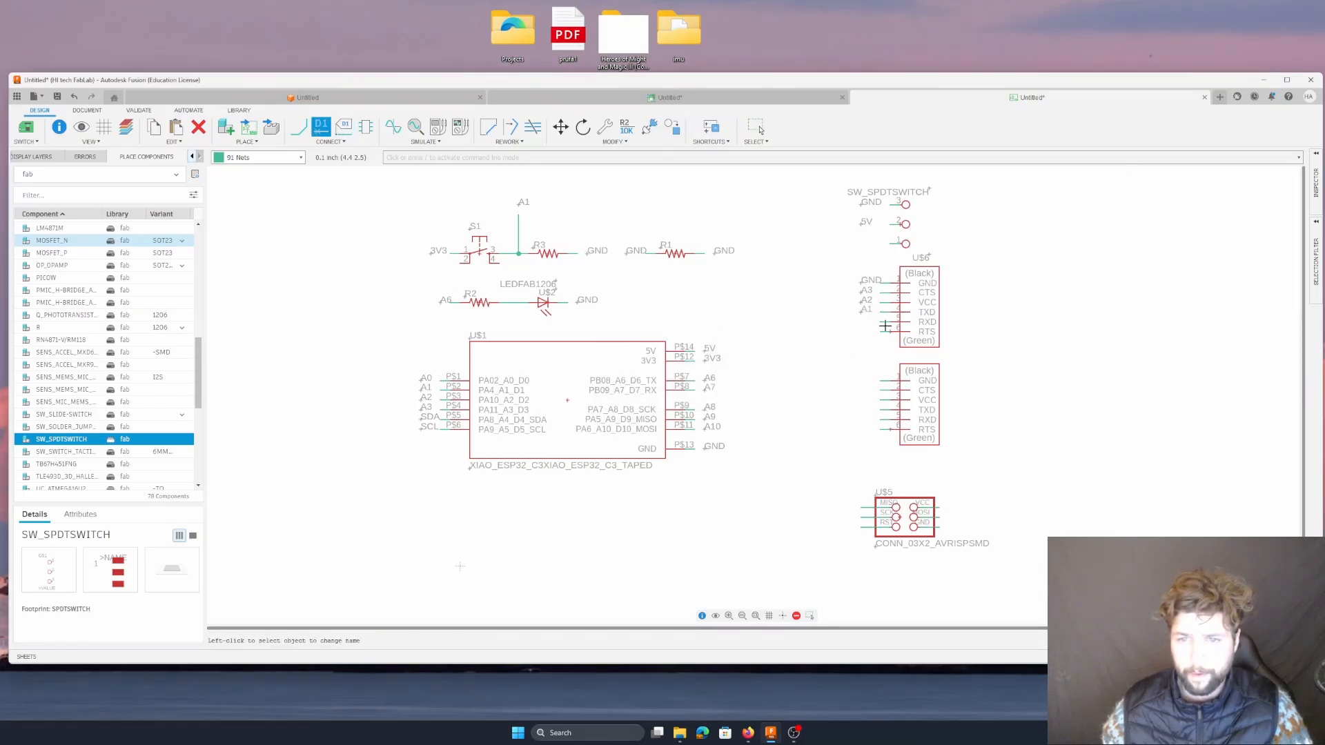
pyautogui.click(885, 324)
pyautogui.write('A0')
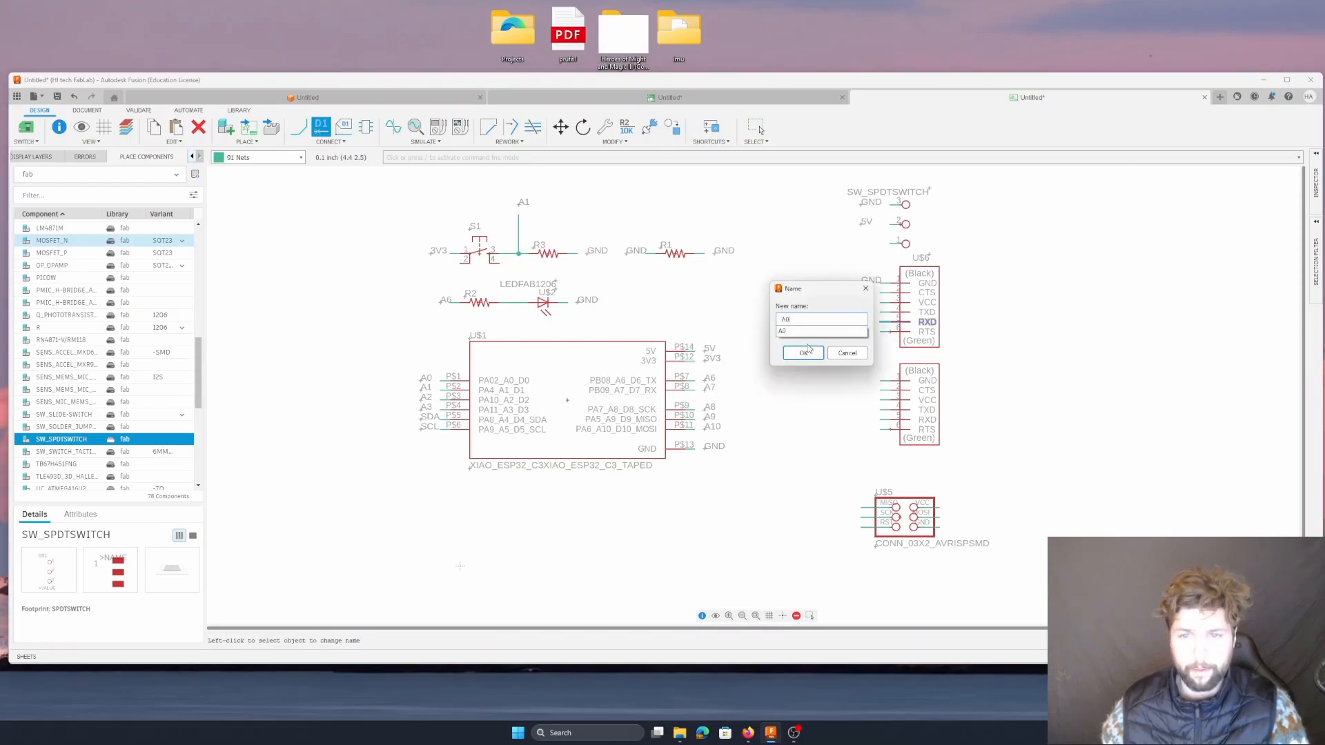
pyautogui.click(806, 351)
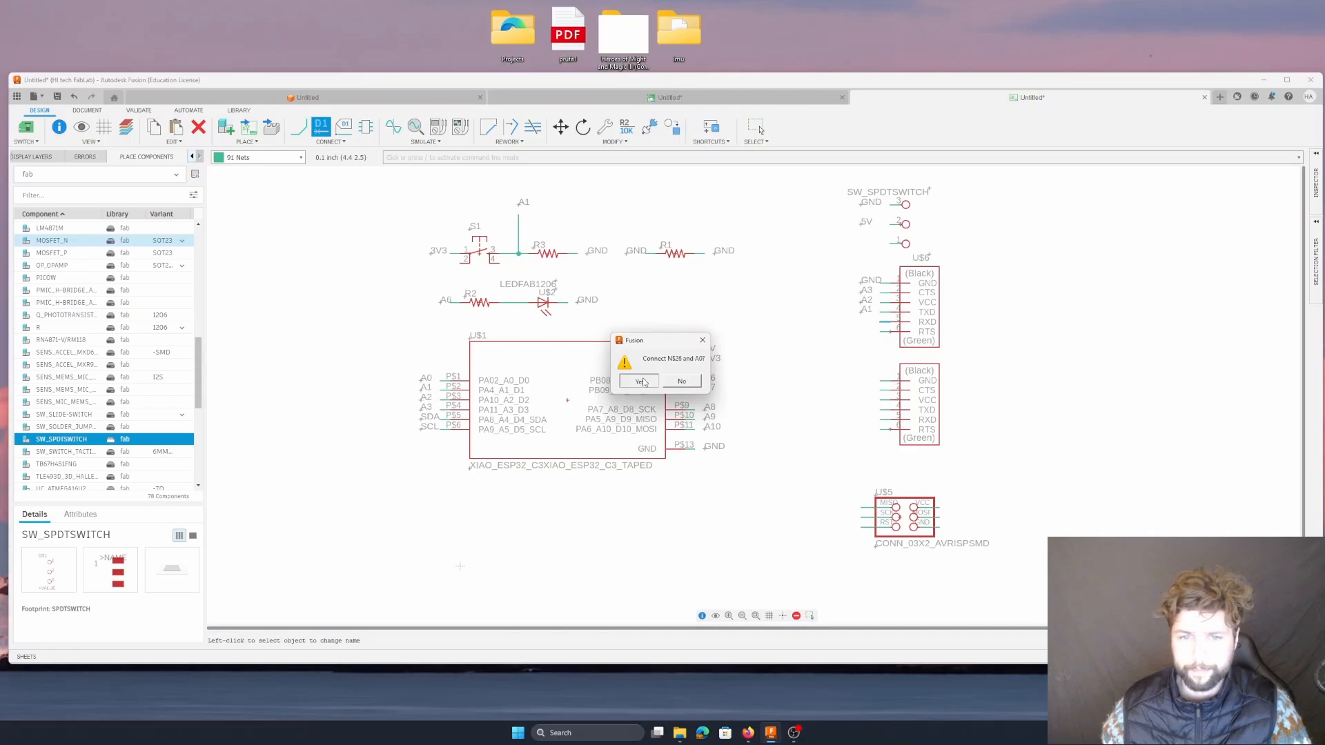
pyautogui.click(639, 381)
pyautogui.press('l')
pyautogui.click(859, 323)
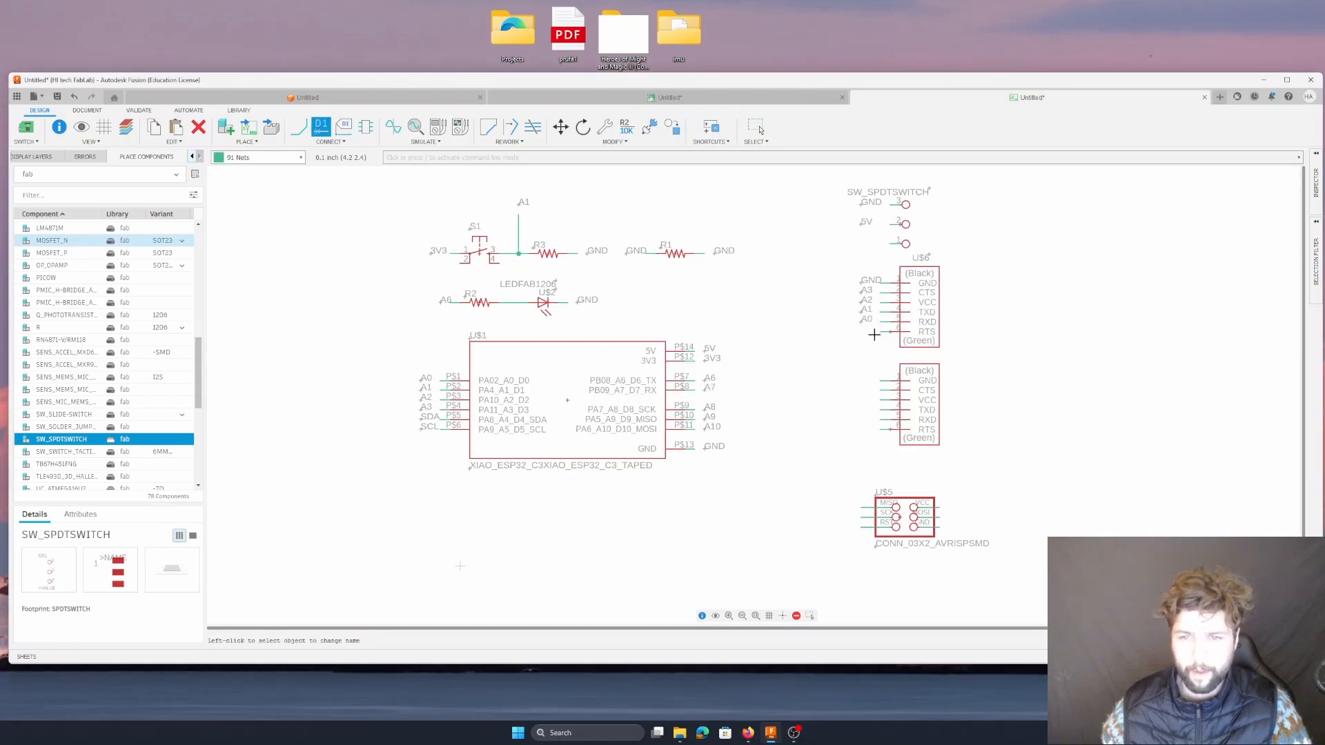
# - Name the net stub on the upper header's RTS pin 3V3, join it to the 3V3 net, and label it
pyautogui.click(880, 334)
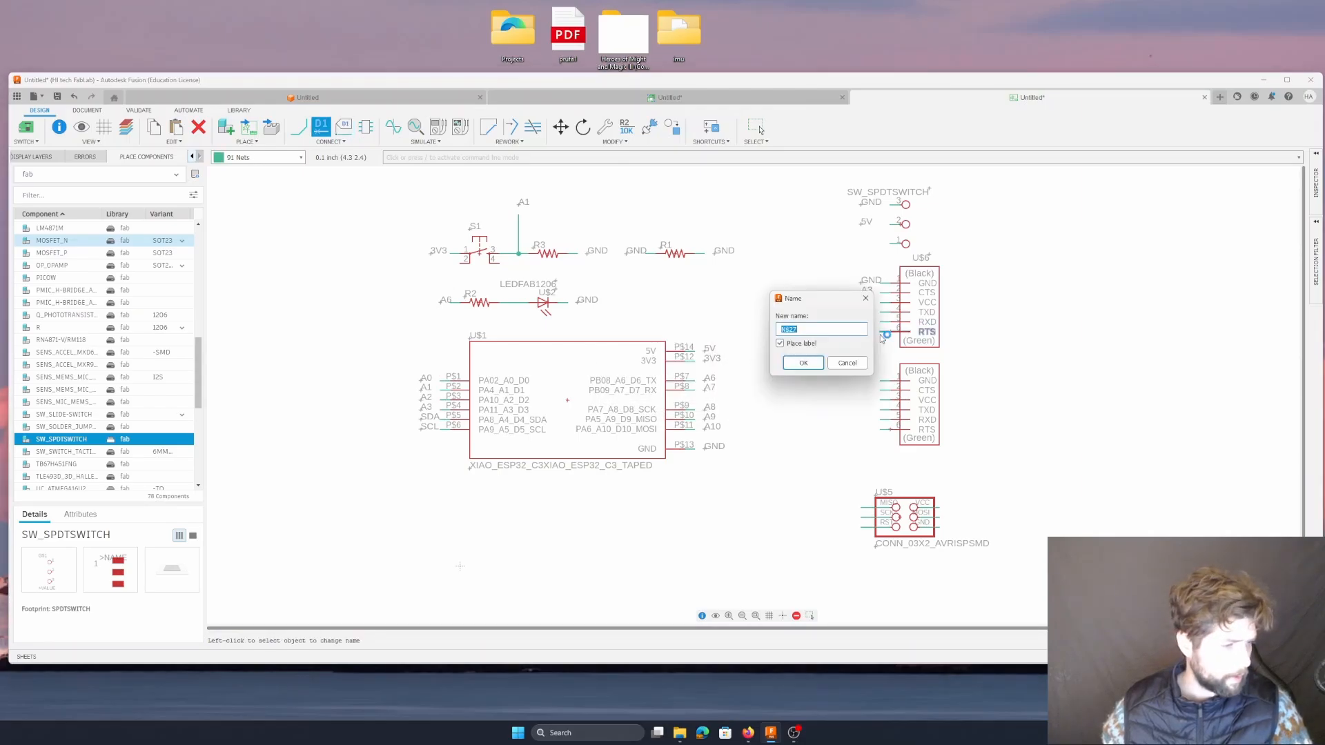
pyautogui.write('3V3')
pyautogui.click(805, 363)
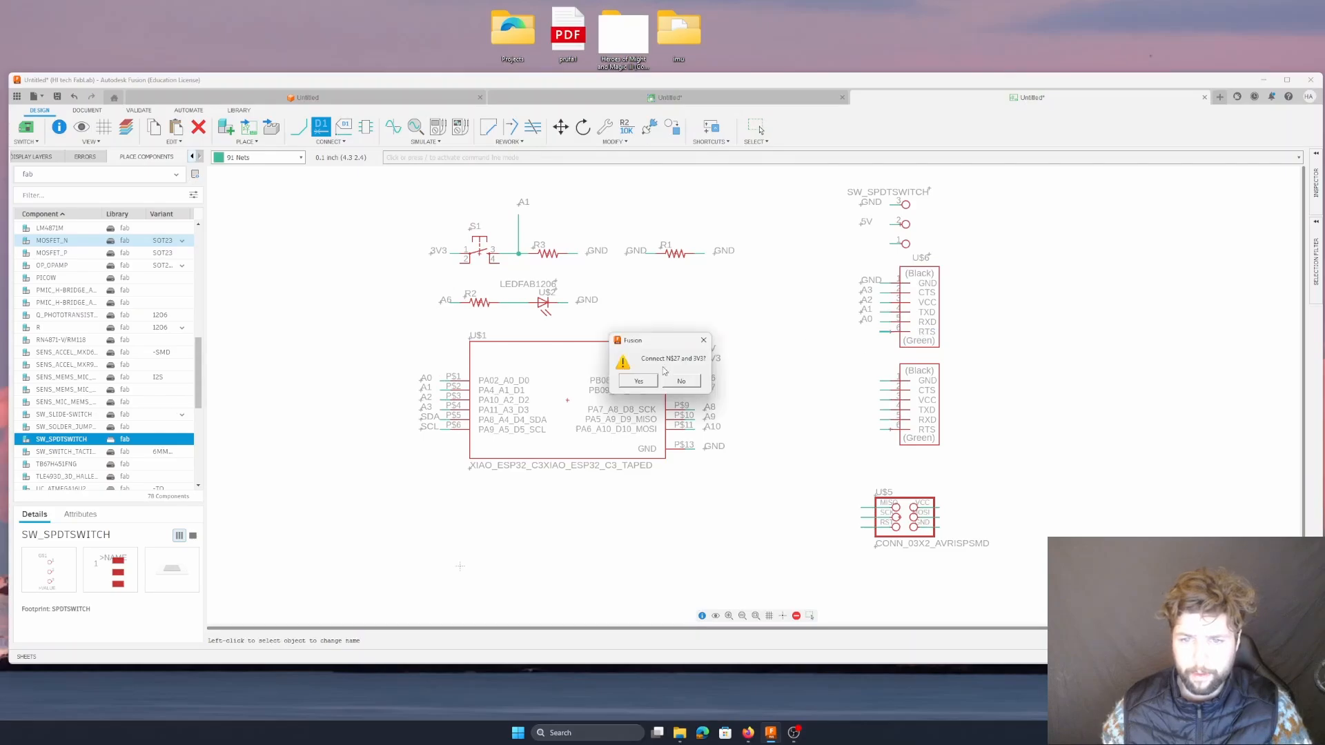
pyautogui.click(637, 381)
pyautogui.click(861, 332)
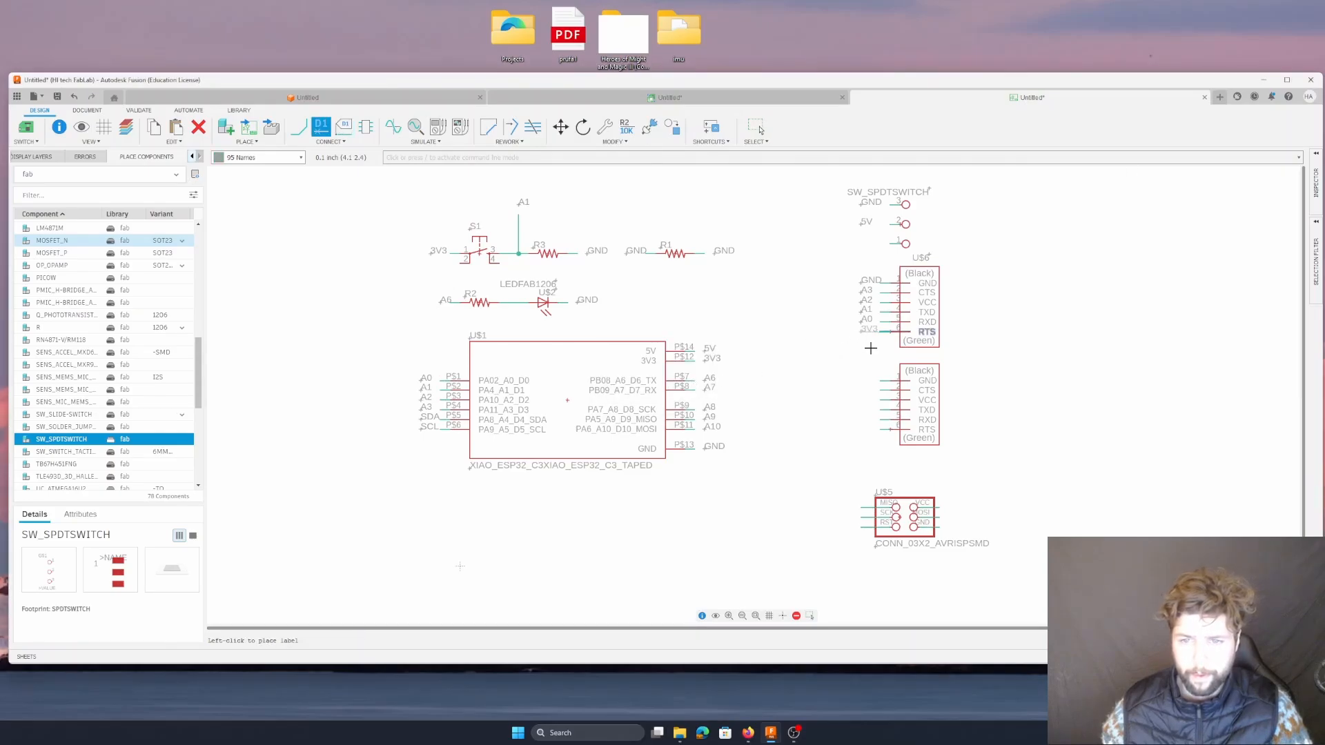
# - Name the net stub on the lower six-pin header's GND pin GND, join it to the GND net, and label it
pyautogui.click(884, 381)
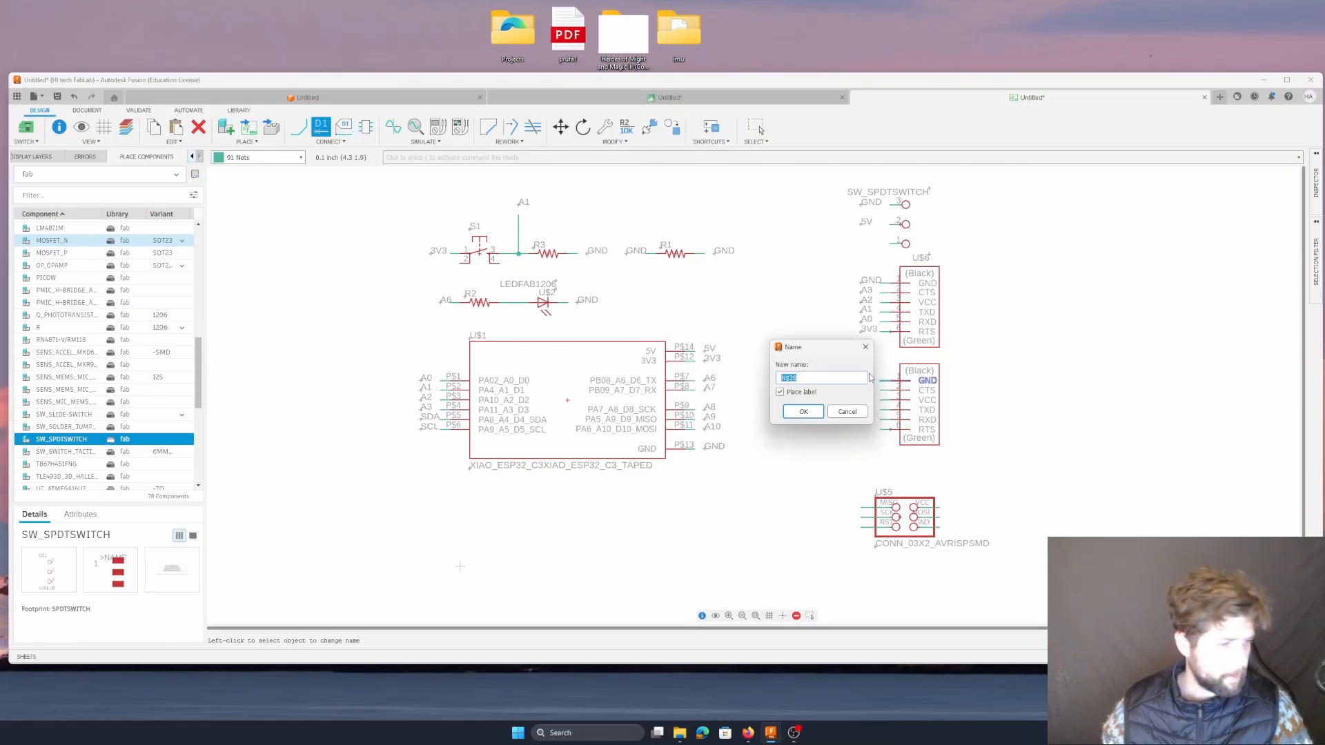
pyautogui.write('GND')
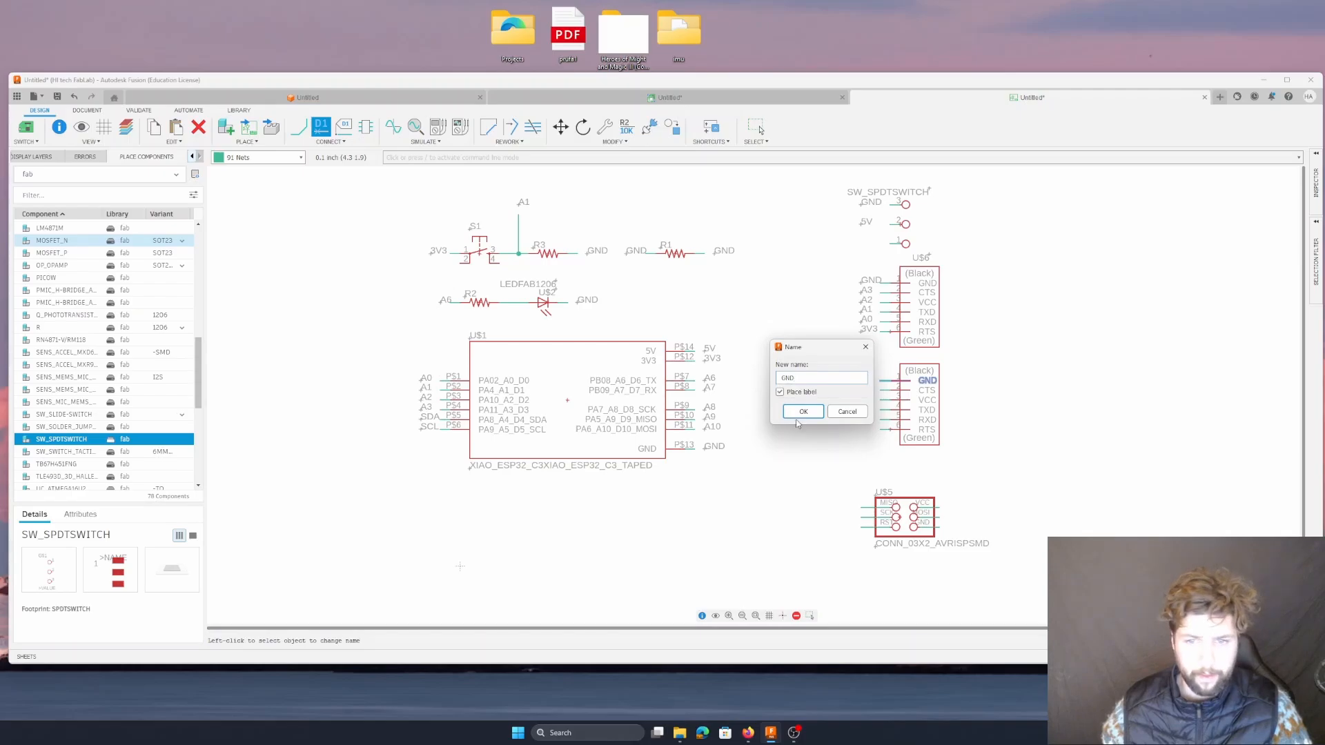
pyautogui.click(808, 411)
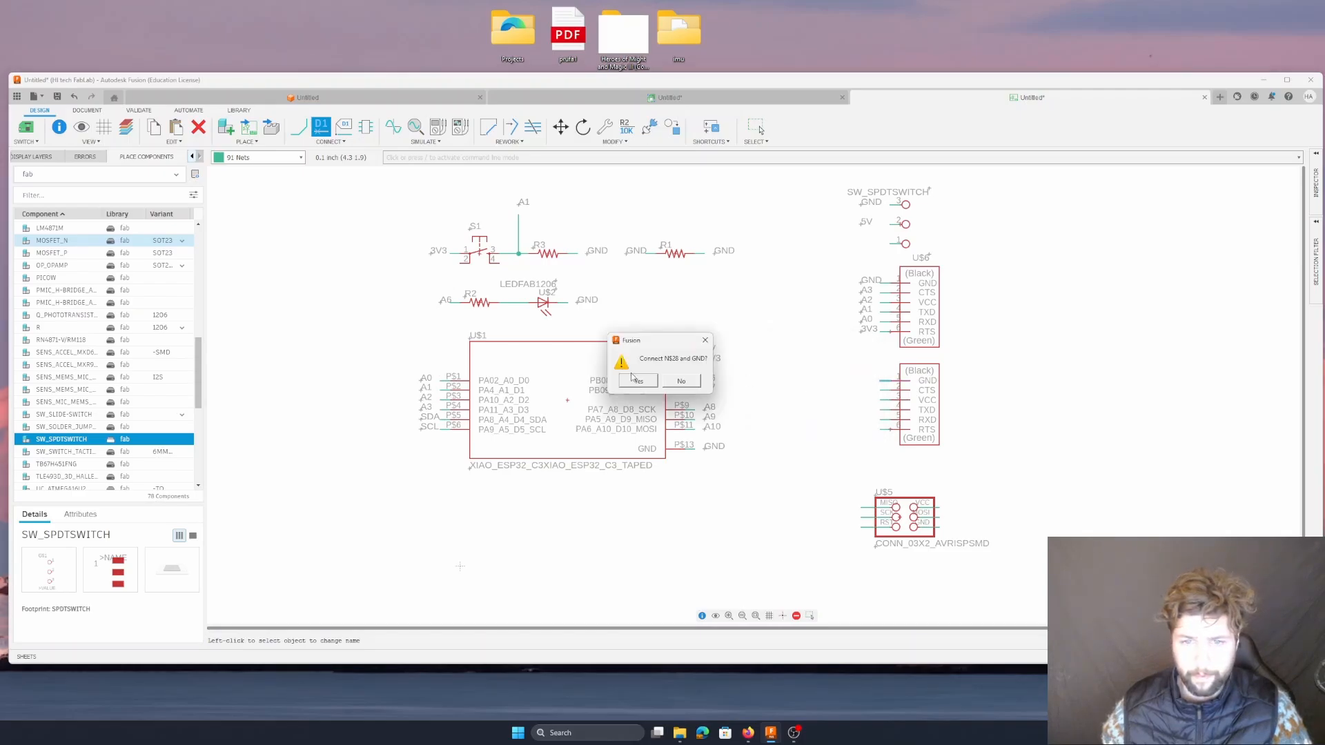
pyautogui.click(632, 378)
pyautogui.press('l')
pyautogui.click(883, 381)
pyautogui.click(864, 382)
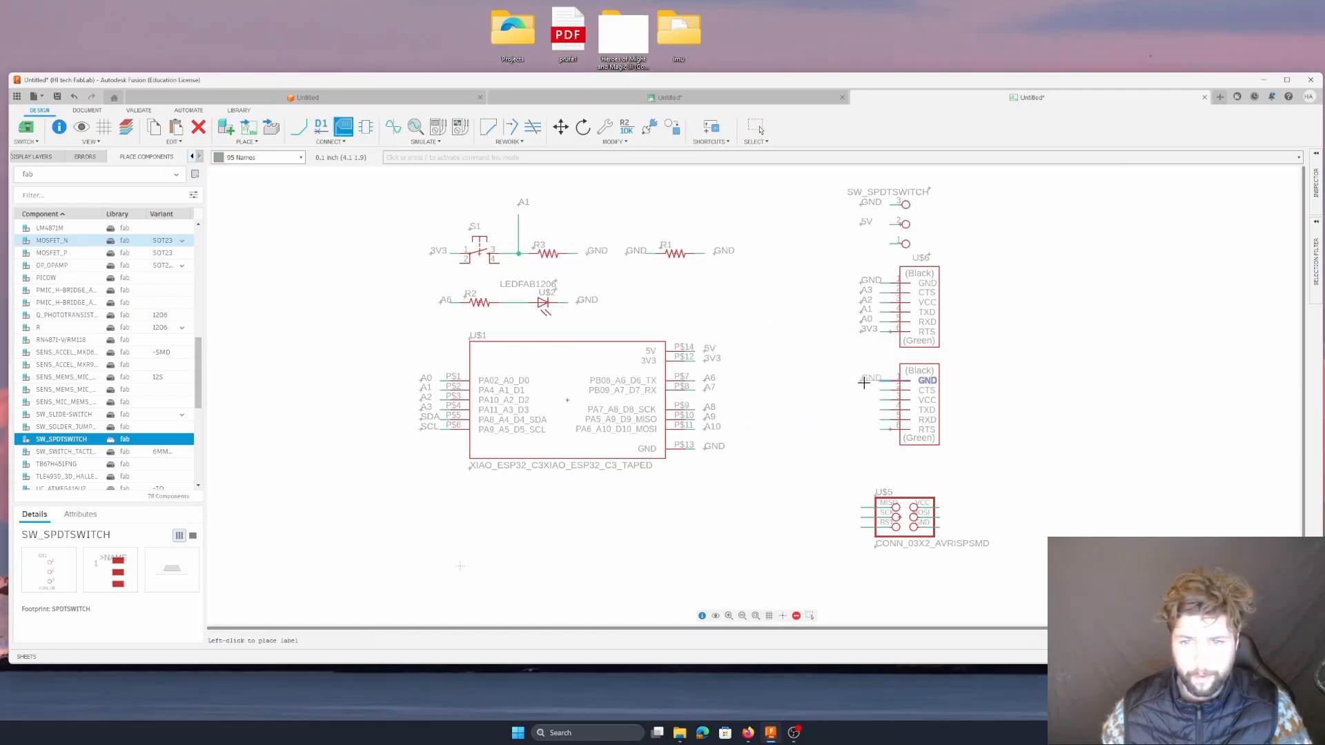
# - Name the net stub on the lower header's CTS pin 5V, join it to the 5V net, and label it
pyautogui.press('n')
pyautogui.click(883, 390)
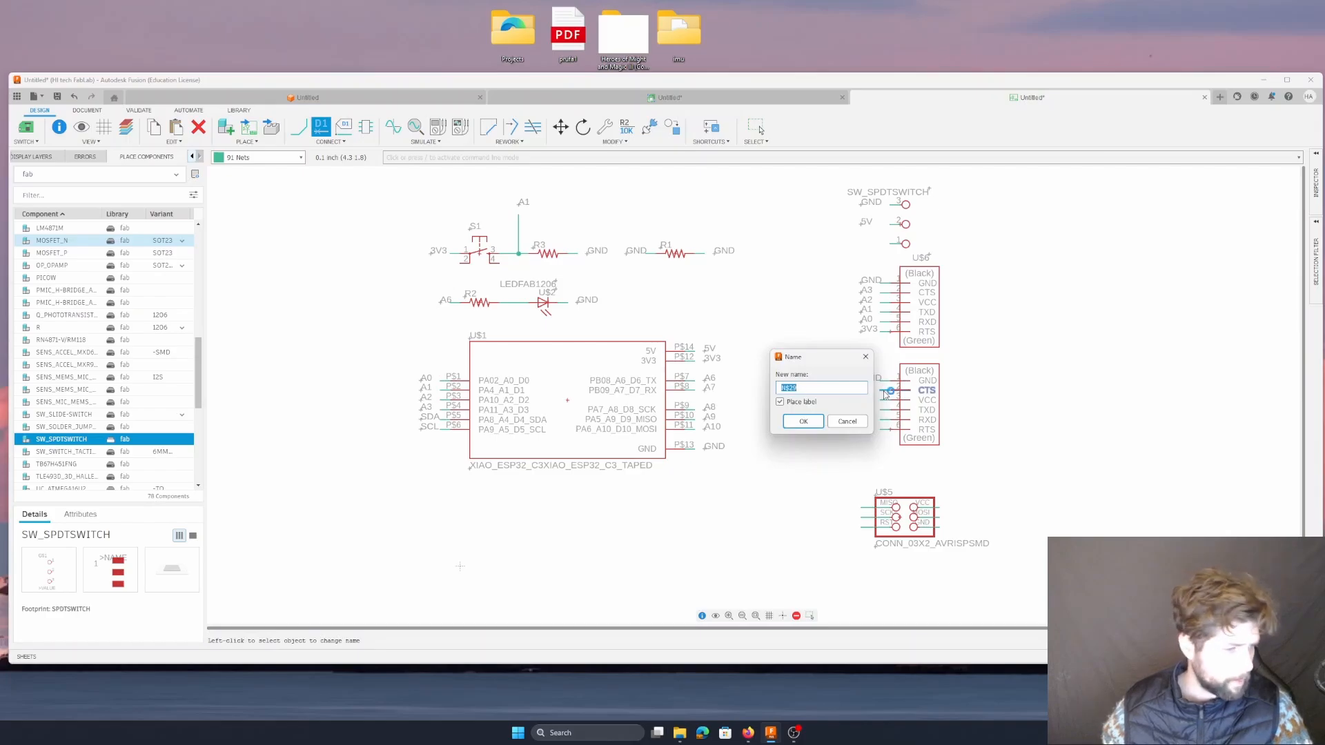
pyautogui.write('5V')
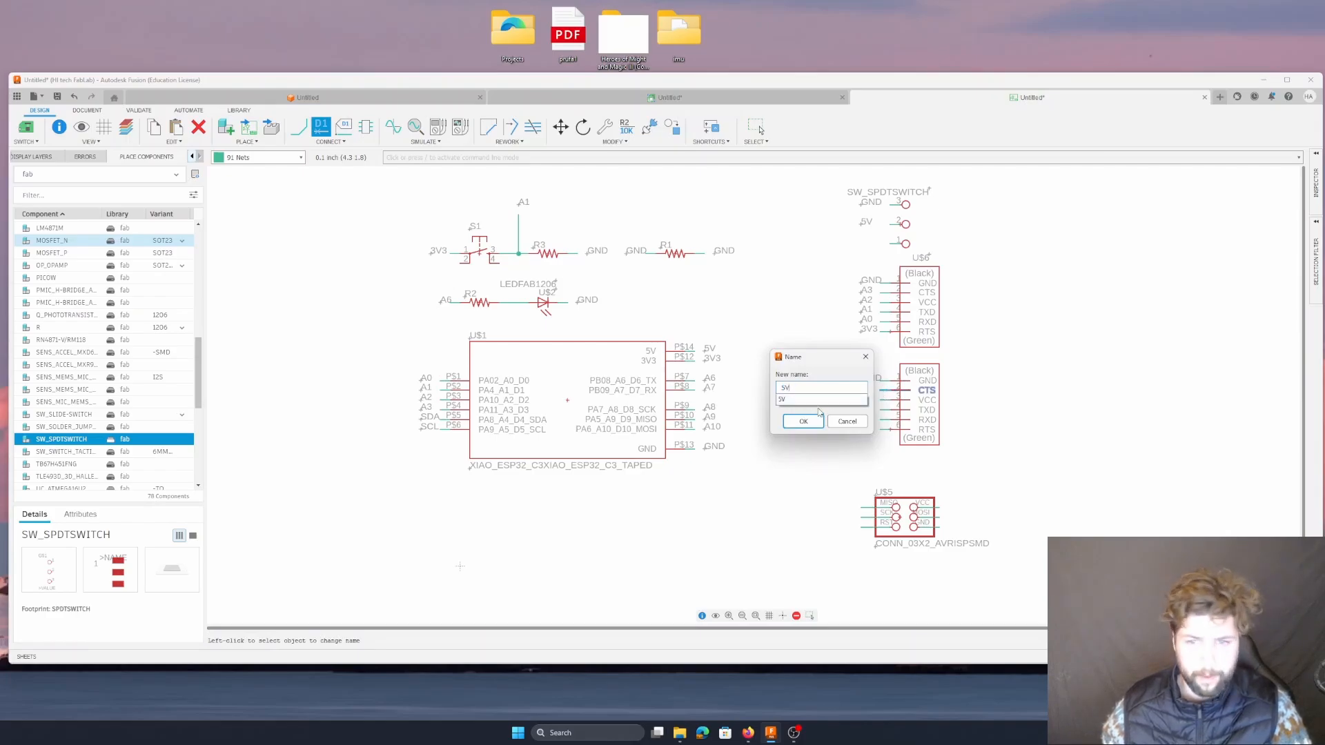
pyautogui.click(807, 422)
pyautogui.click(635, 380)
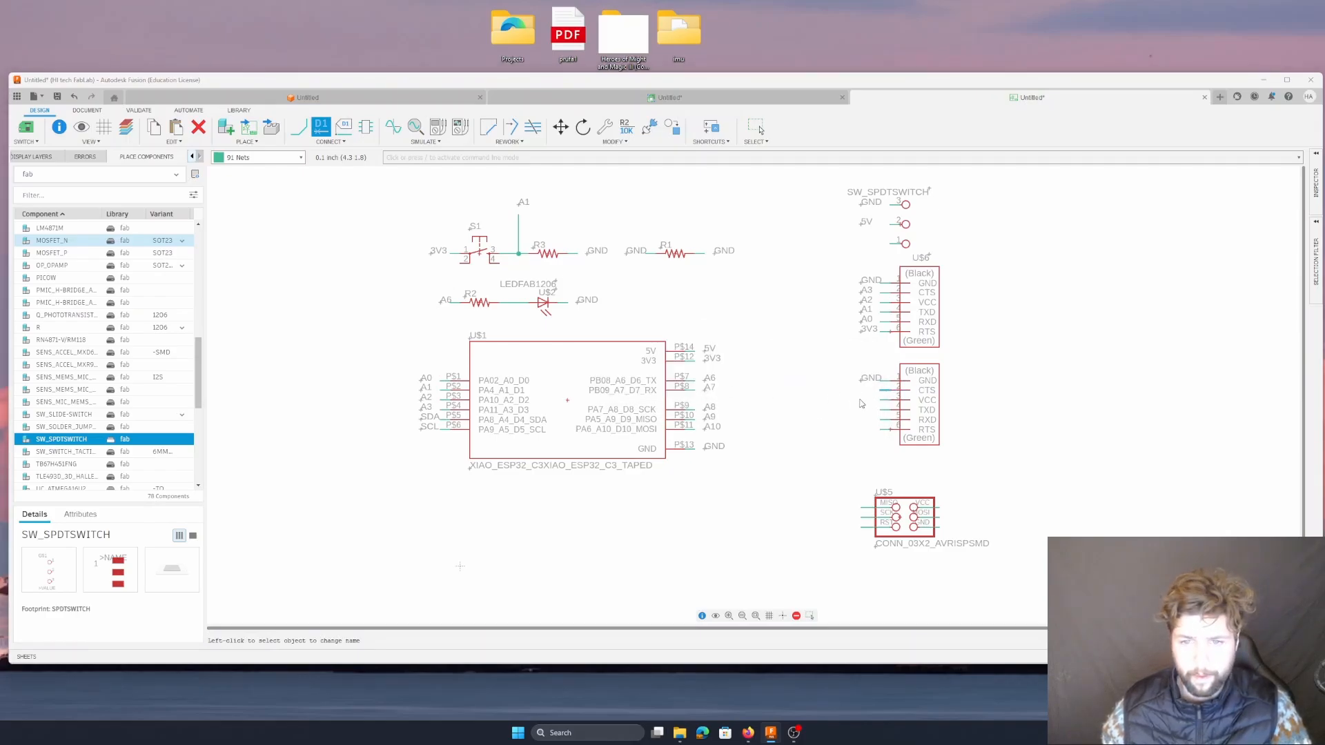
# - Name the net stub on the lower six-pin header's VCC pin SDA, join it to the SDA net, and label it
pyautogui.click(886, 400)
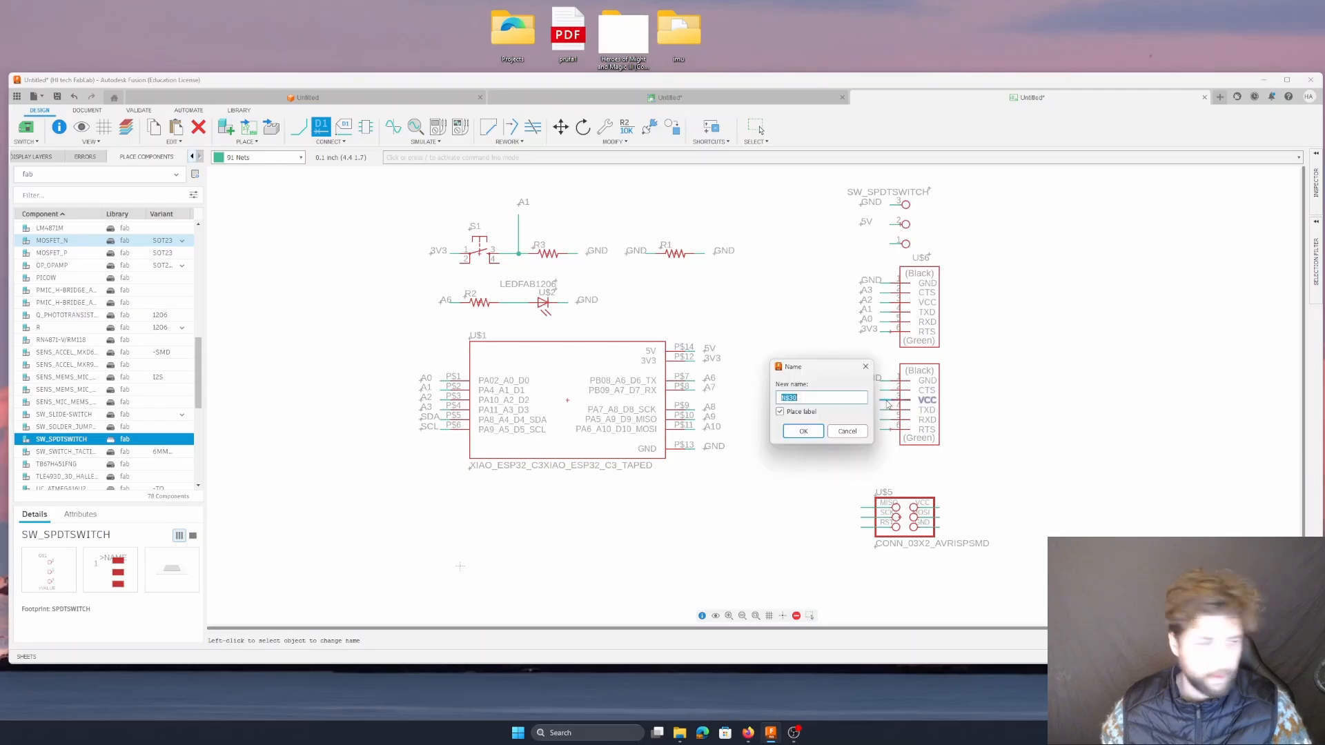
pyautogui.write('A0')
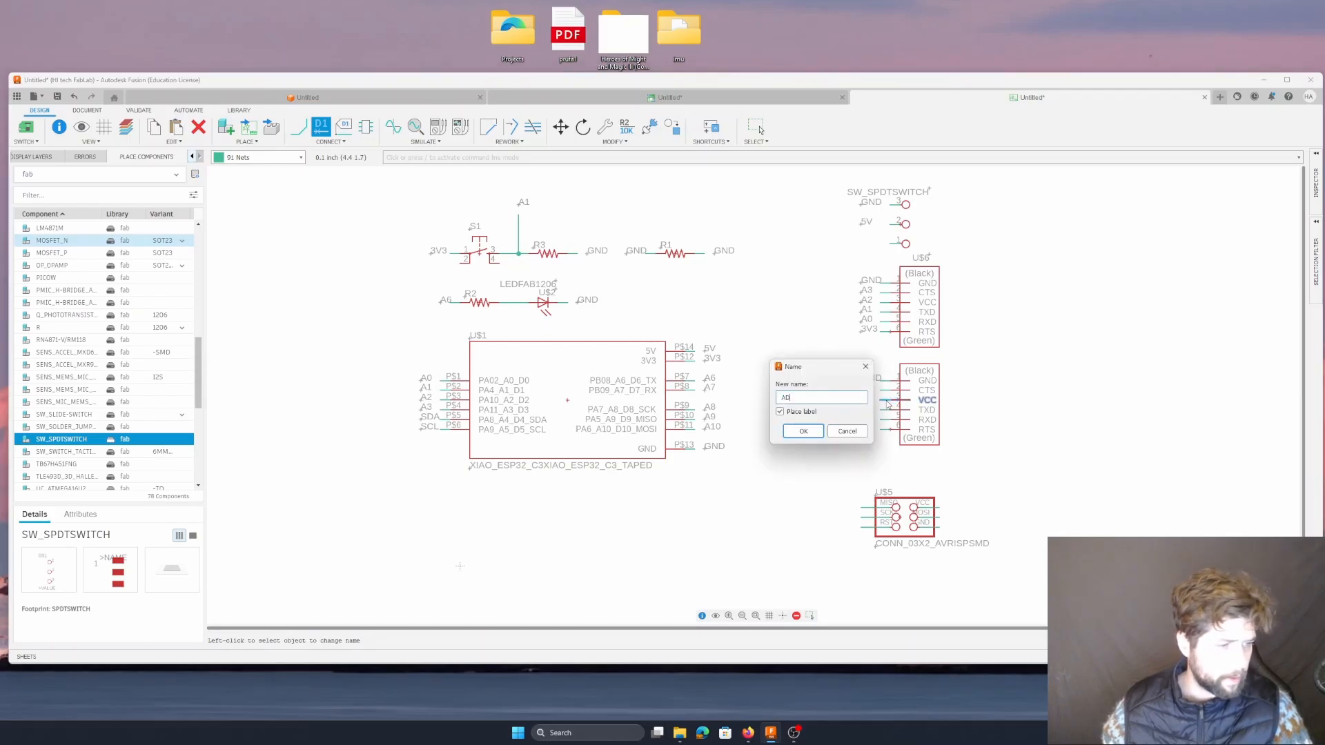
pyautogui.press('BackSpace')
pyautogui.press('BackSpace')
pyautogui.write('SDA')
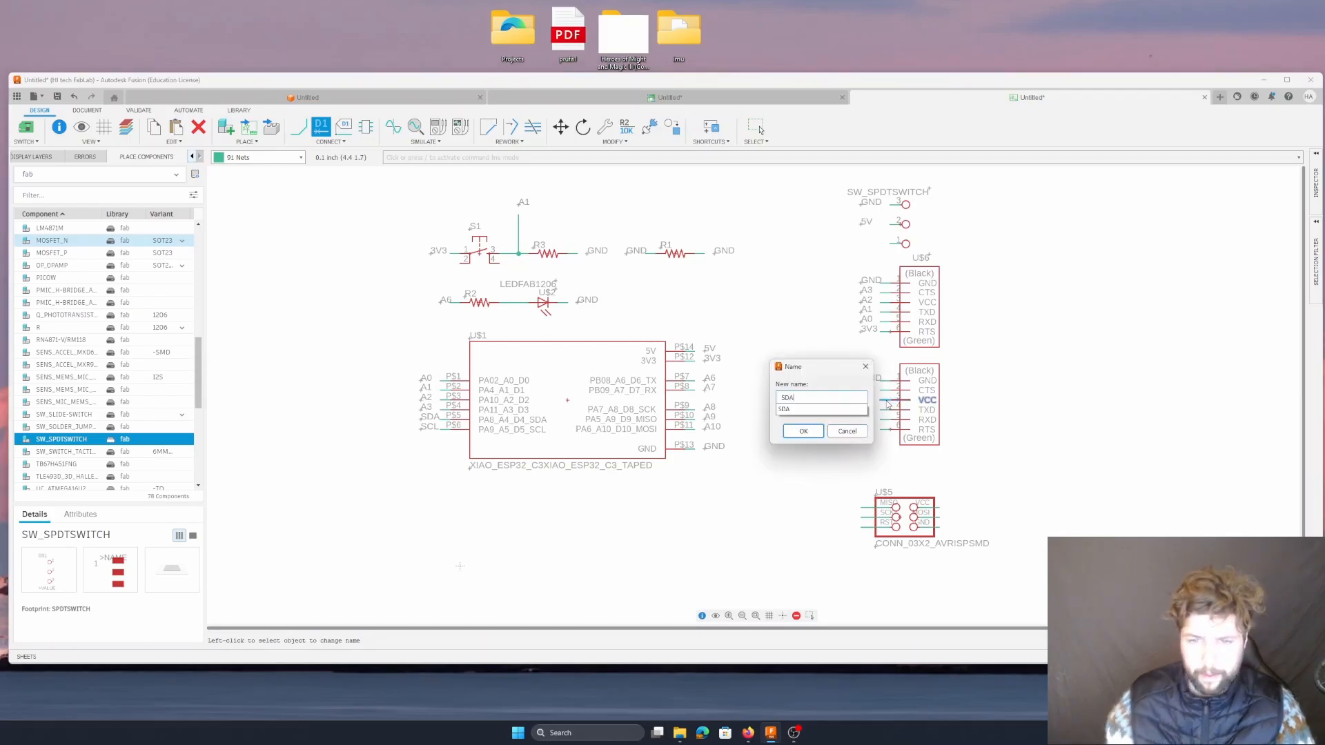
pyautogui.click(803, 431)
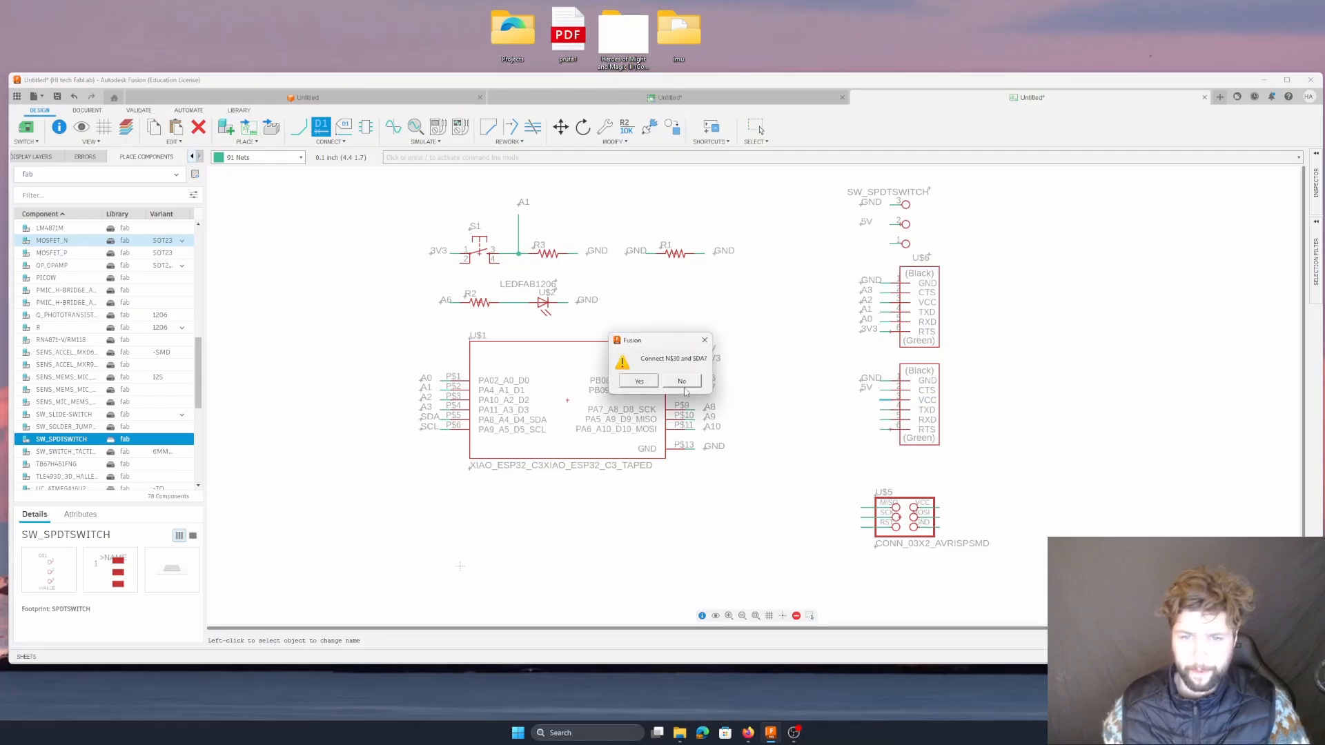
pyautogui.click(654, 383)
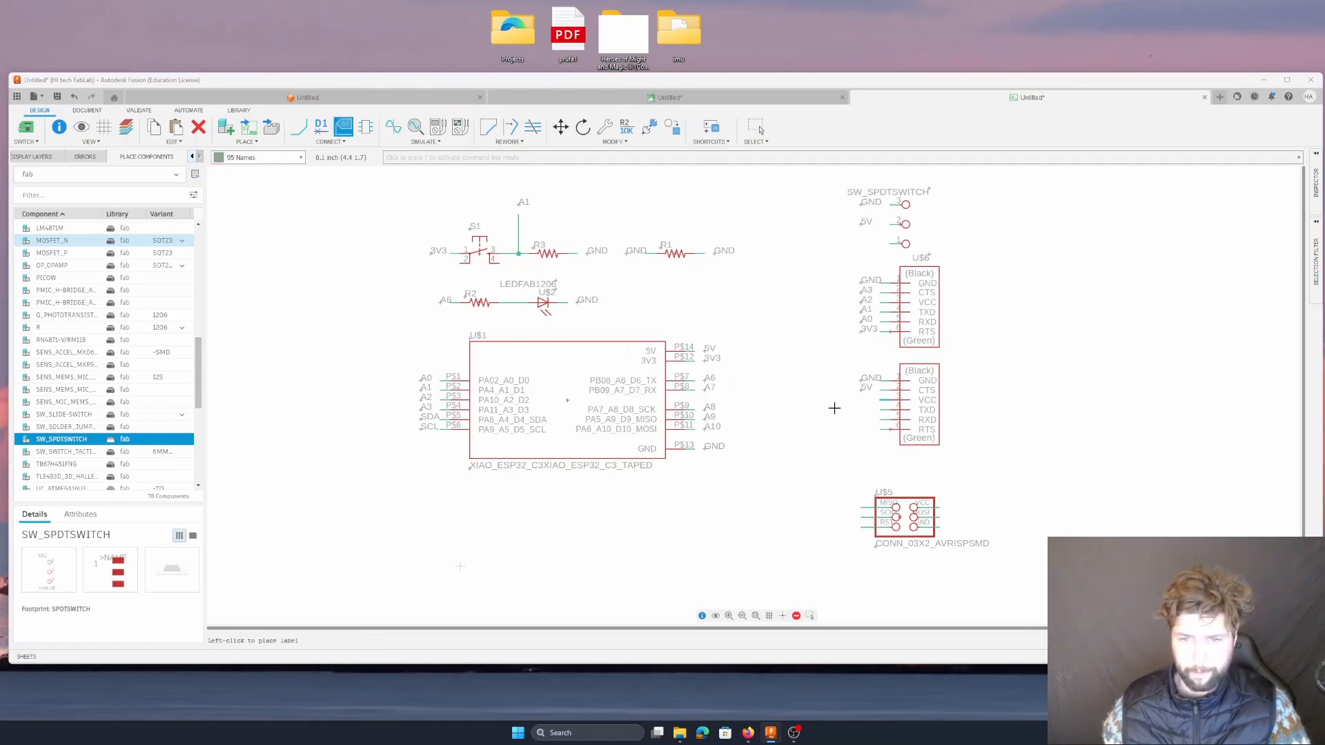
# - Name the net stub on the lower header's TXD pin SCL, join it to the SCL net, and label it
pyautogui.click(887, 412)
pyautogui.write('5V')
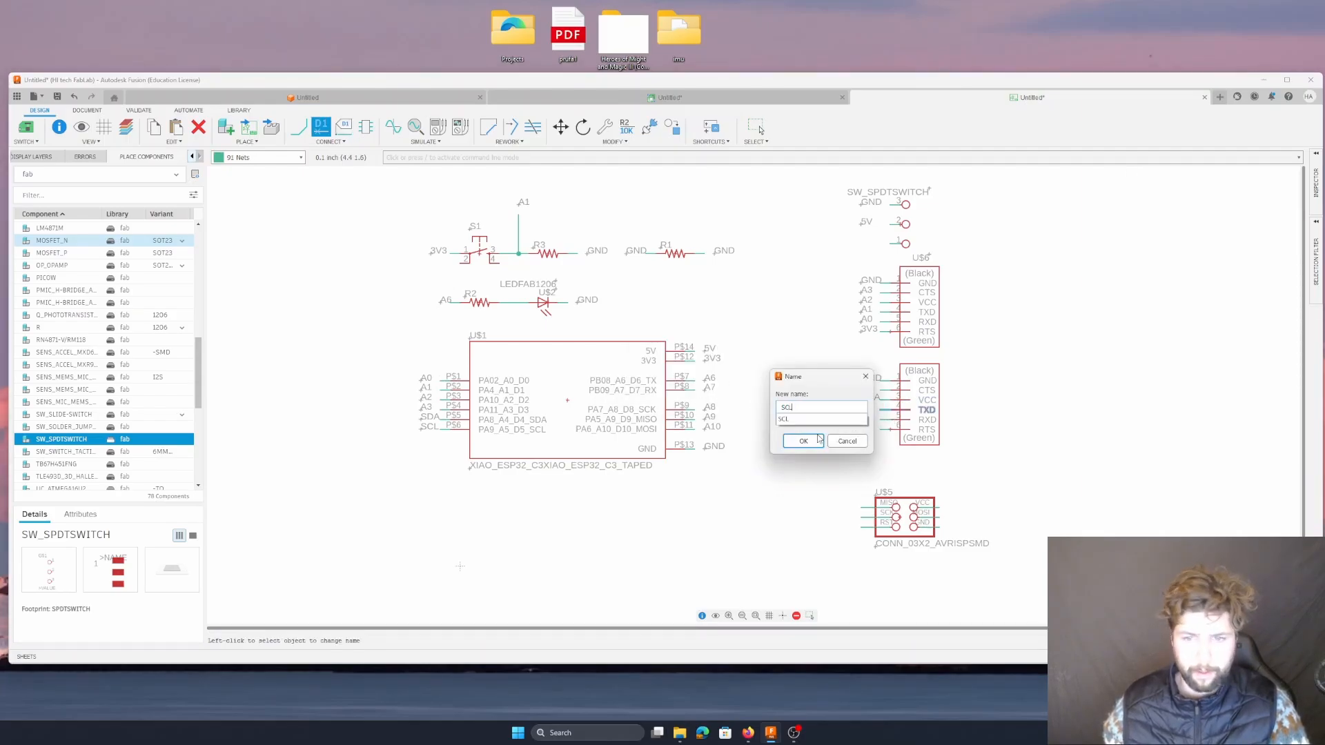
pyautogui.click(790, 446)
pyautogui.click(650, 382)
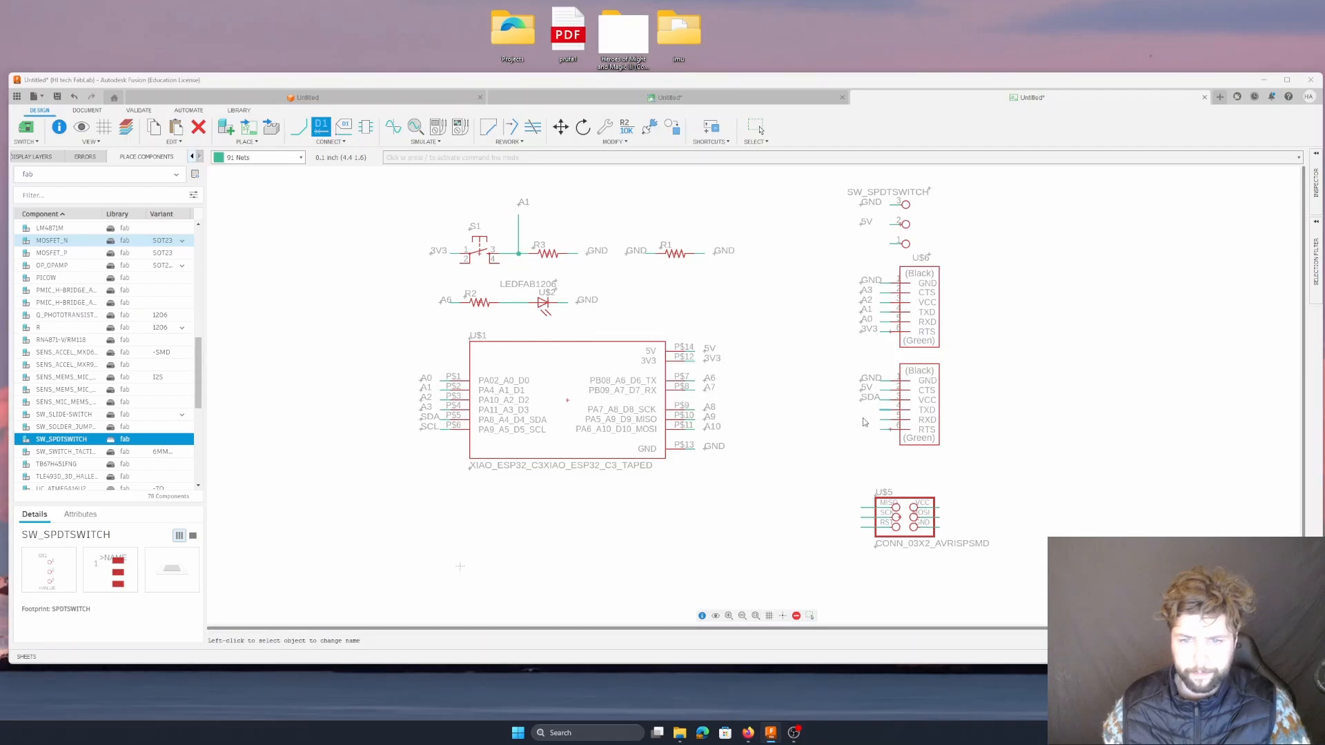
pyautogui.click(863, 412)
# - Name the net stub on the lower header's RXD pin SCK and place its label beside the stub
pyautogui.click(884, 420)
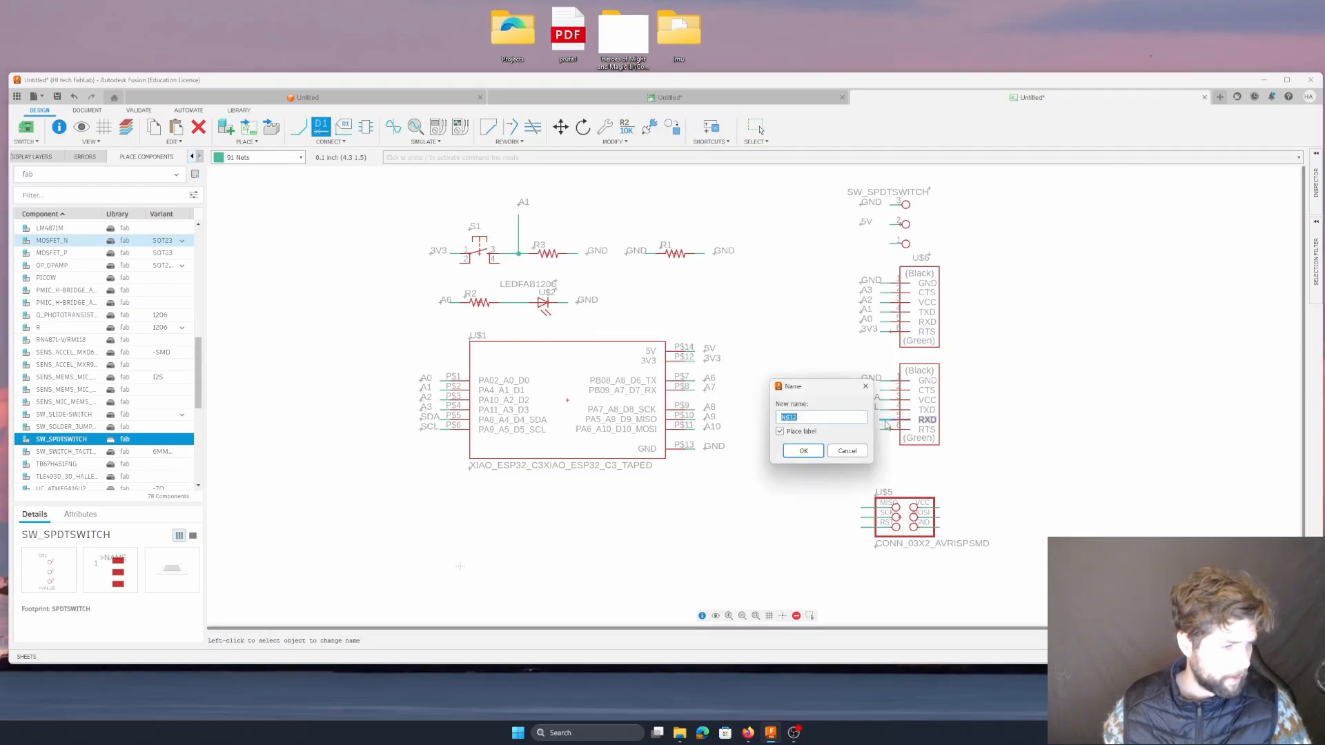
pyautogui.write('A10')
pyautogui.click(806, 450)
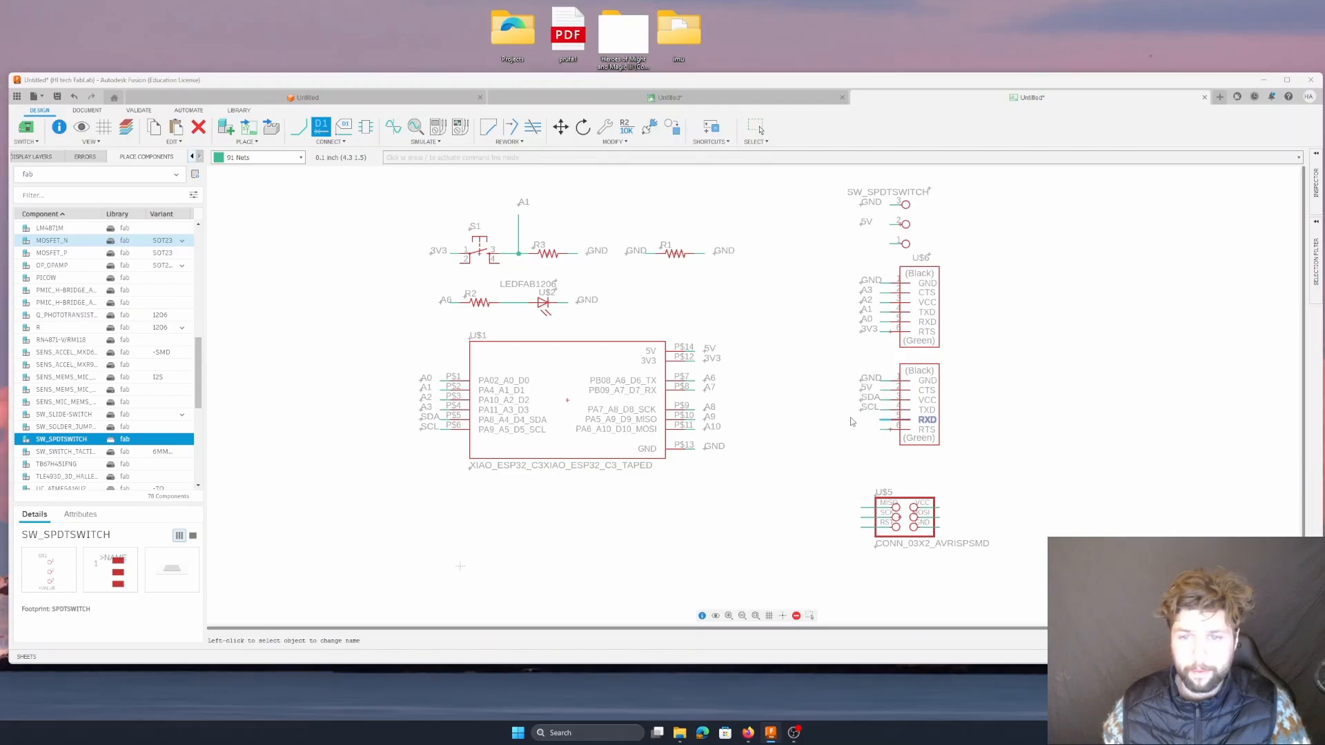
pyautogui.click(862, 417)
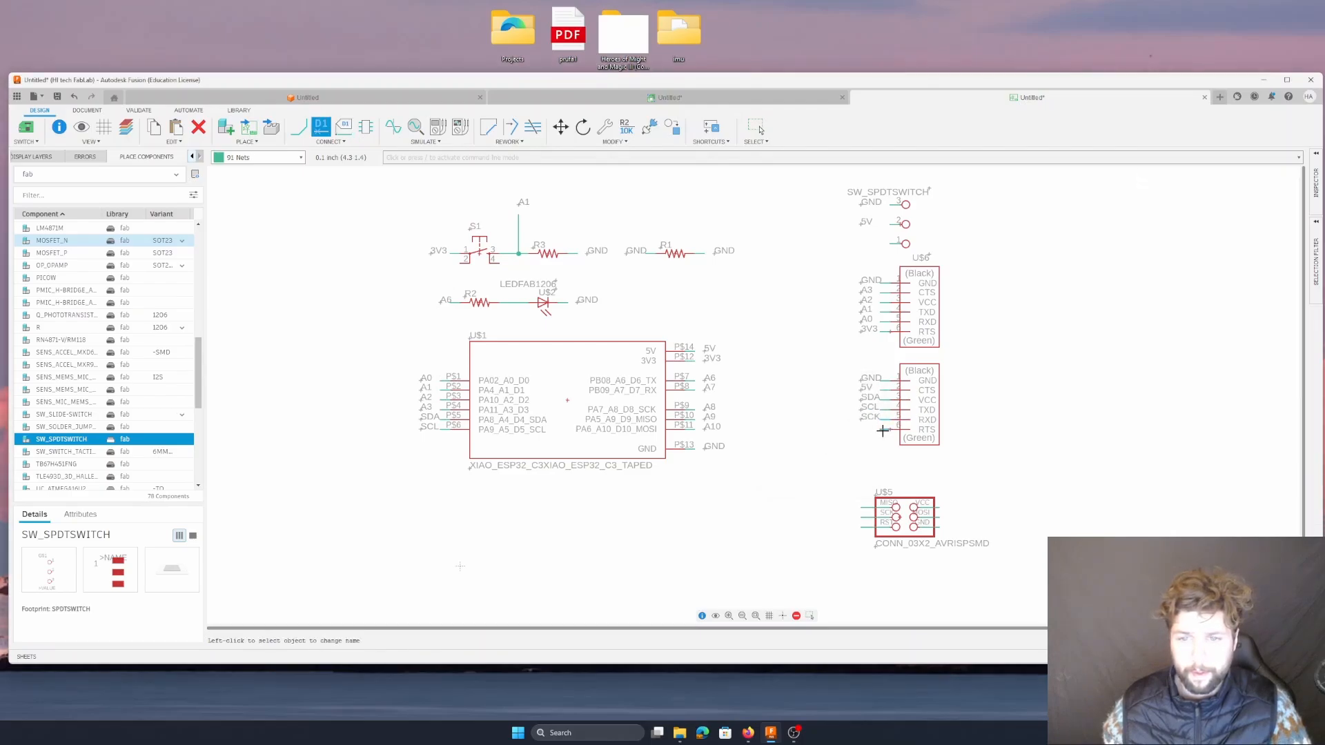
pyautogui.click(883, 430)
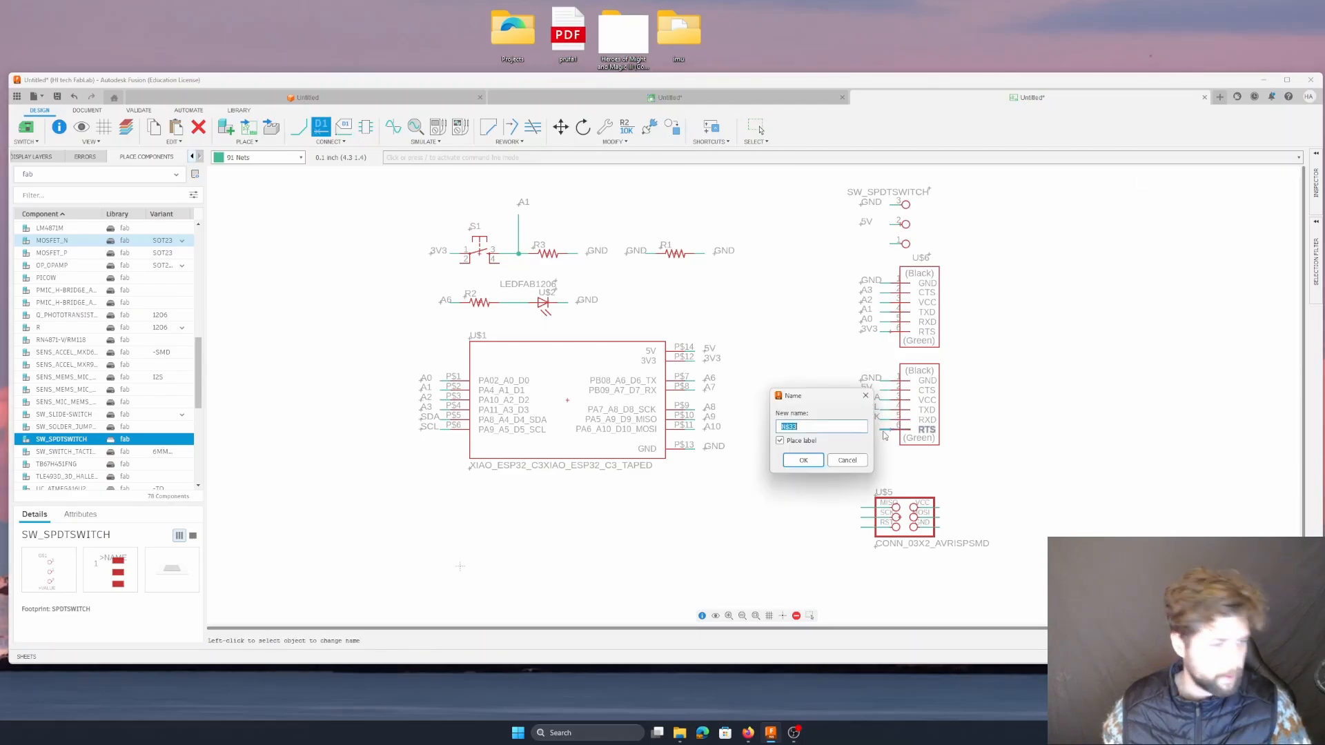
pyautogui.click(847, 460)
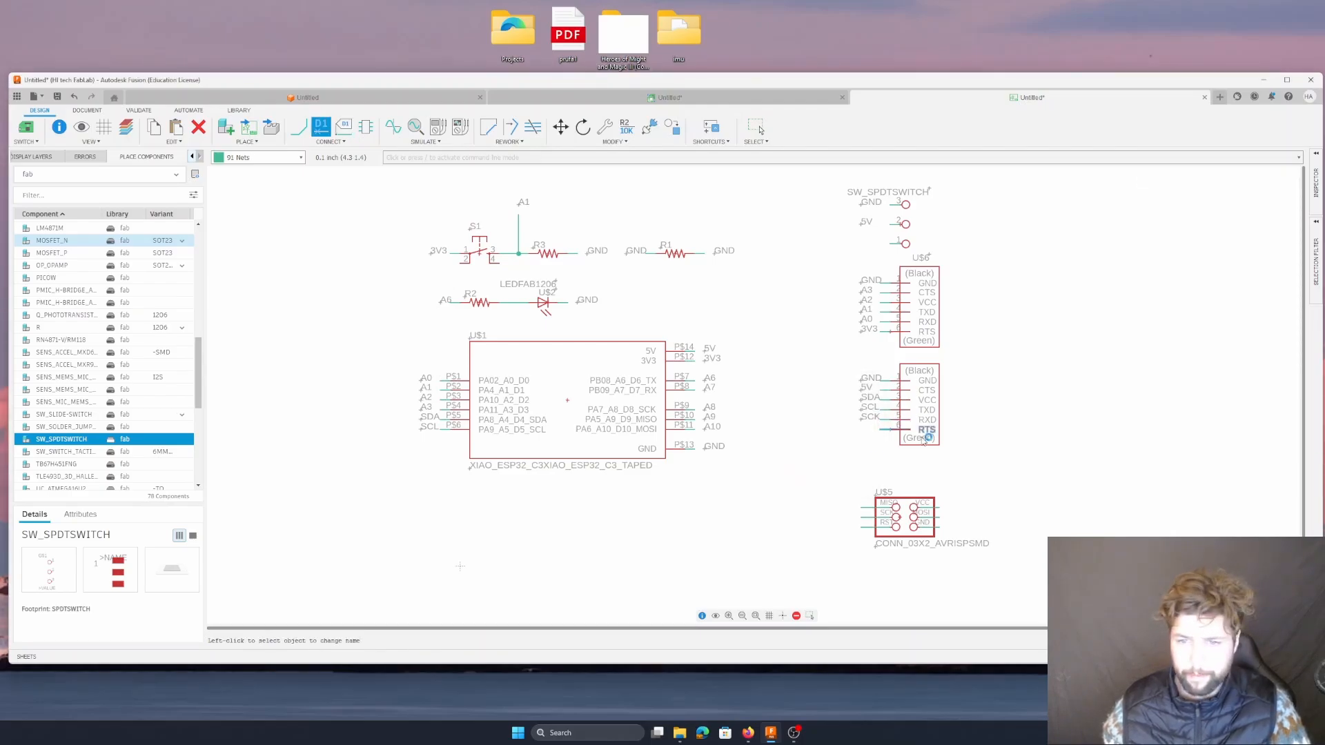
# - Name the net stub on the 3x2 AVRISP connector's MISO pin A10, join it to the A10 net, and label it
pyautogui.click(863, 507)
pyautogui.write('A10')
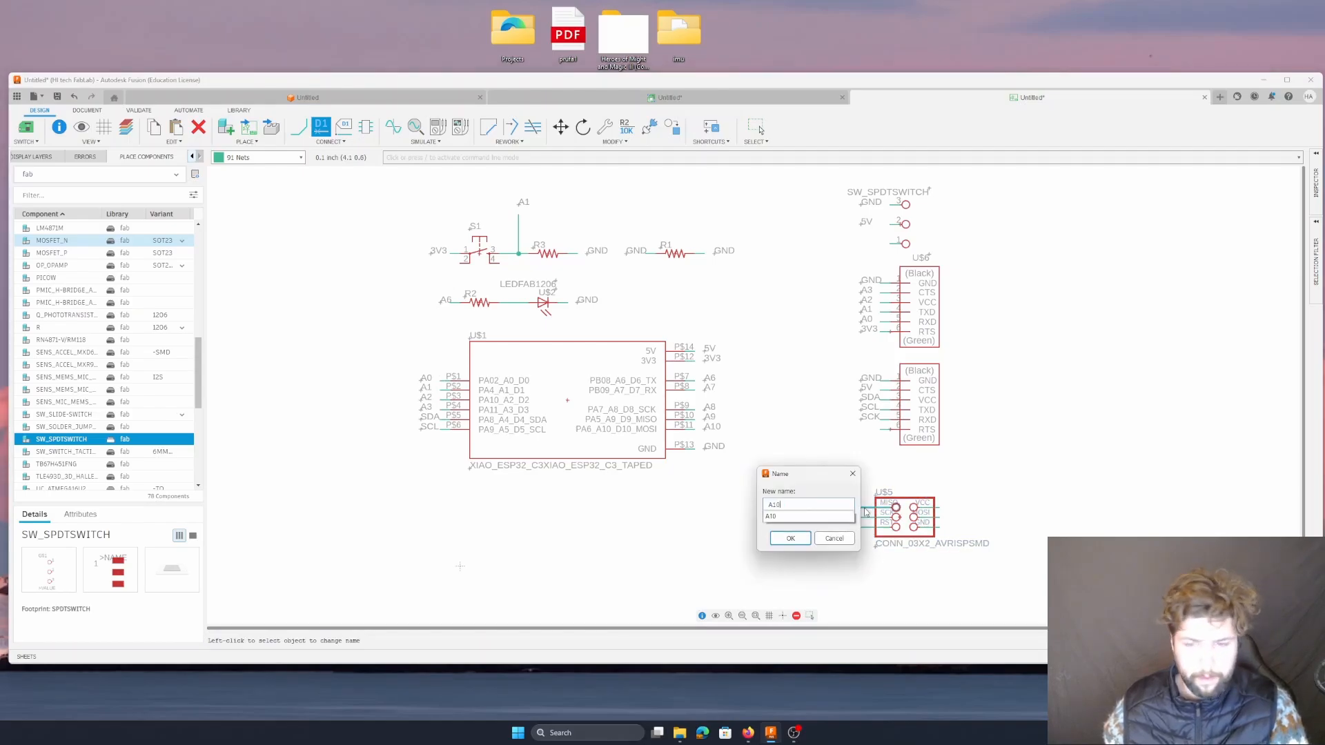
pyautogui.click(791, 539)
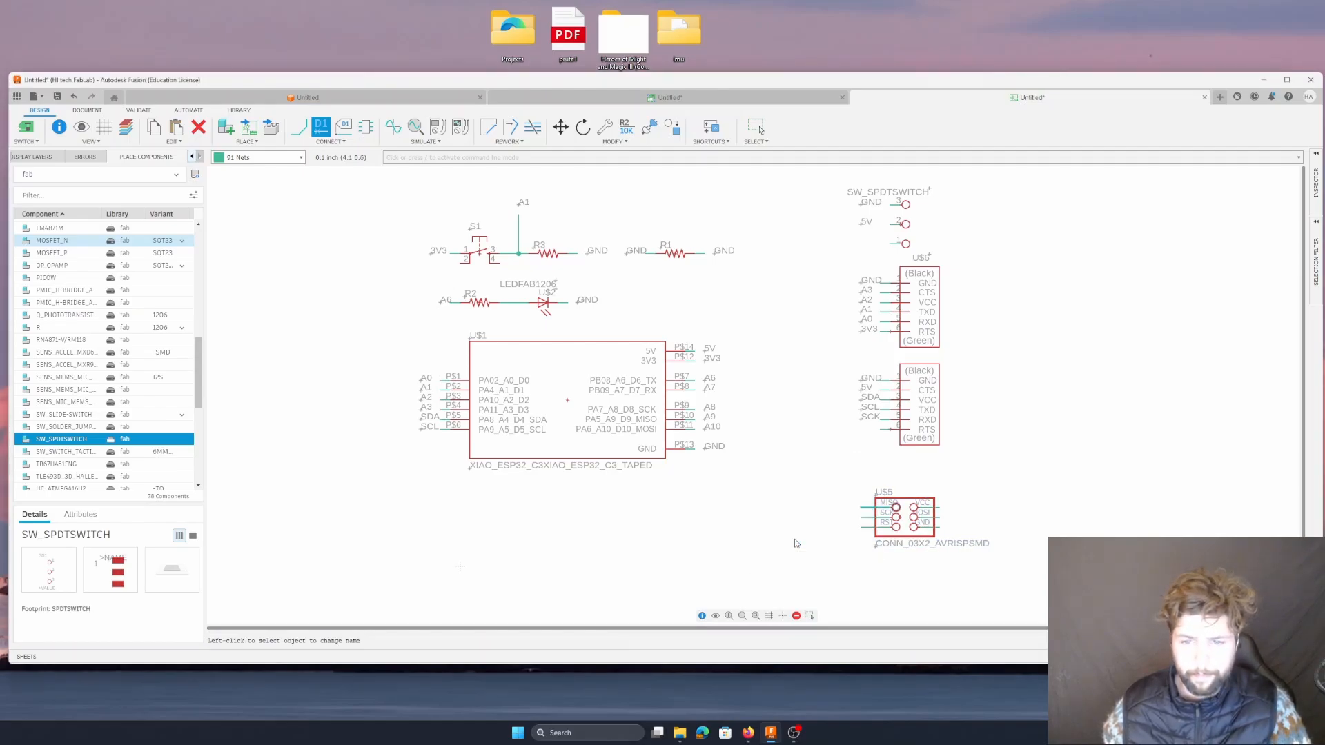
pyautogui.click(639, 382)
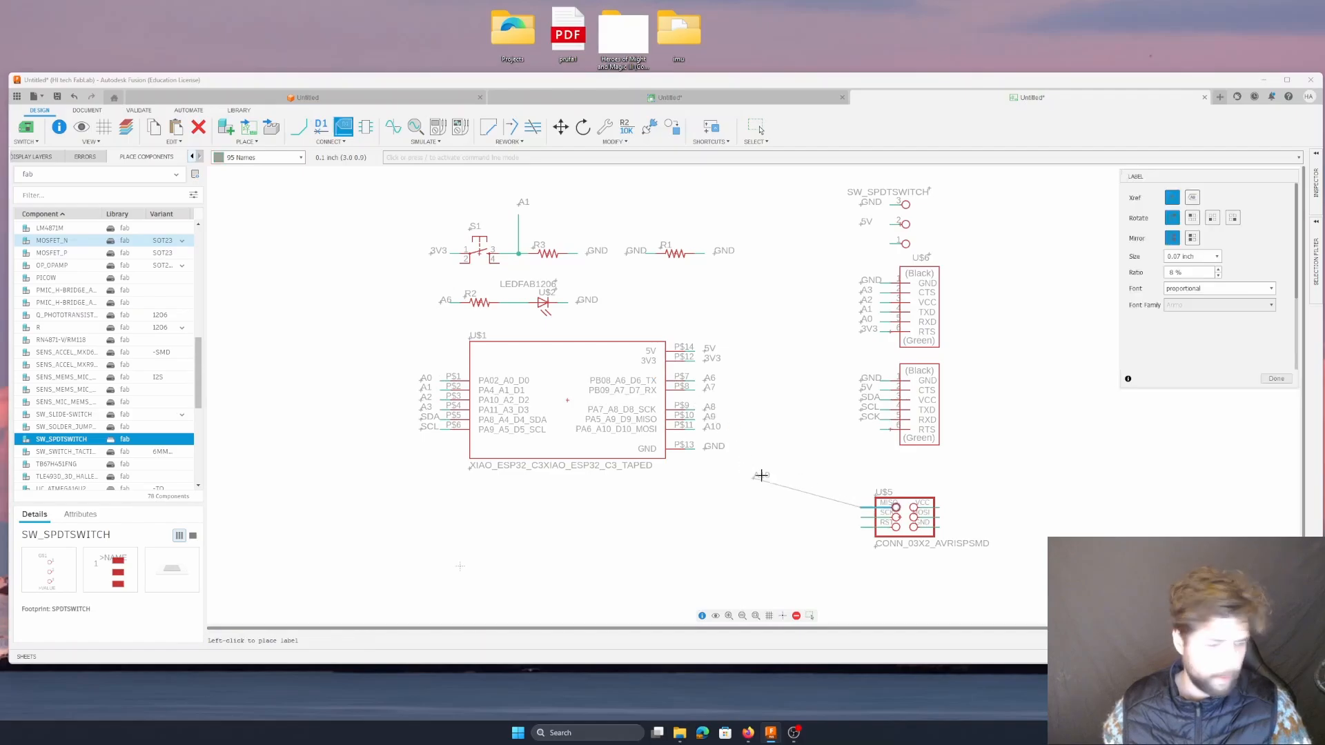
pyautogui.click(843, 507)
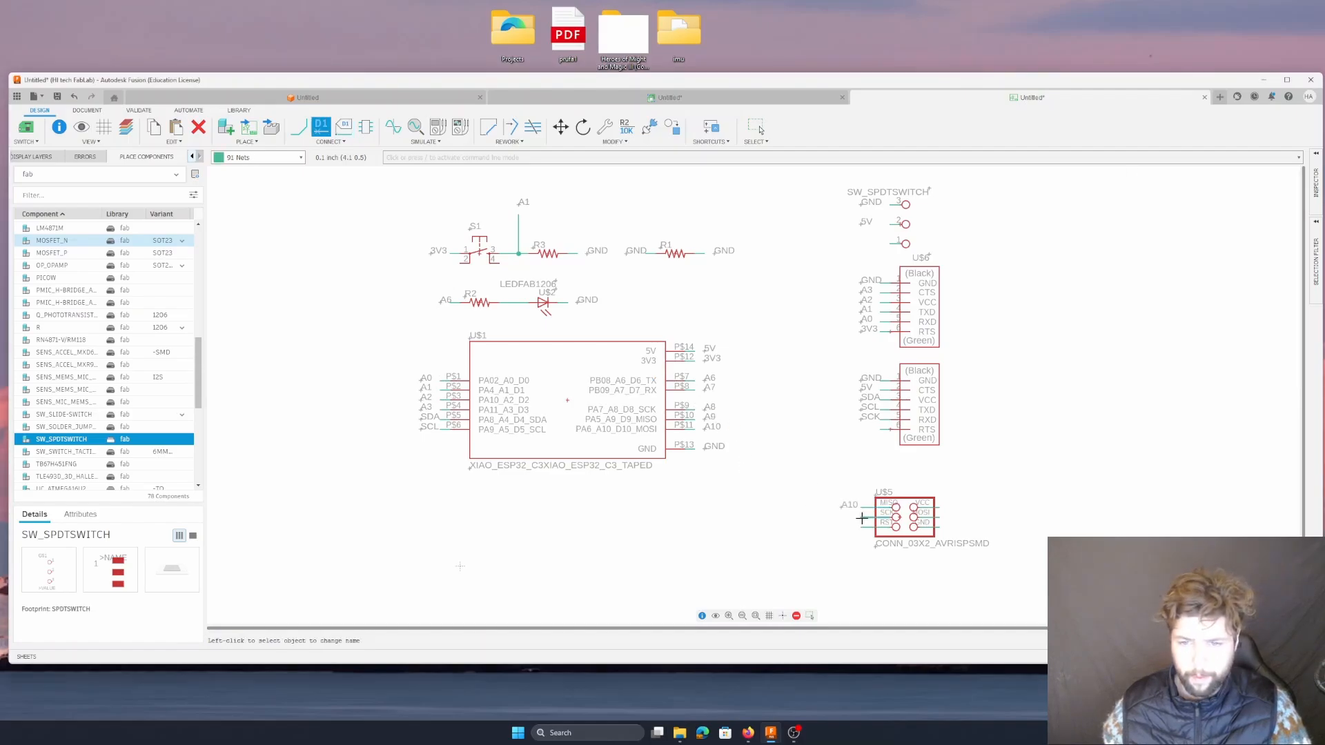
# - Name the net stub on the AVRISP connector's SCK pin A9, join it to the A9 net, and label it
pyautogui.click(866, 517)
pyautogui.write('A9')
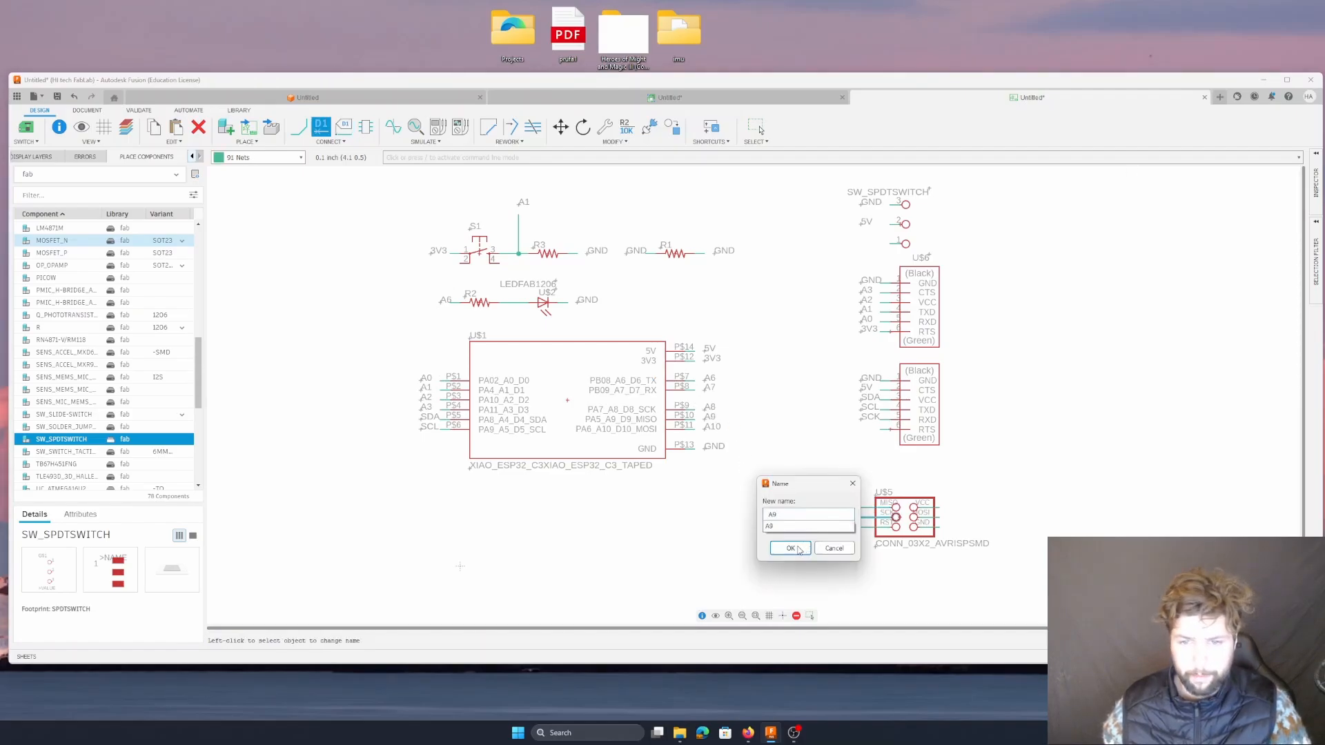
pyautogui.press('Return')
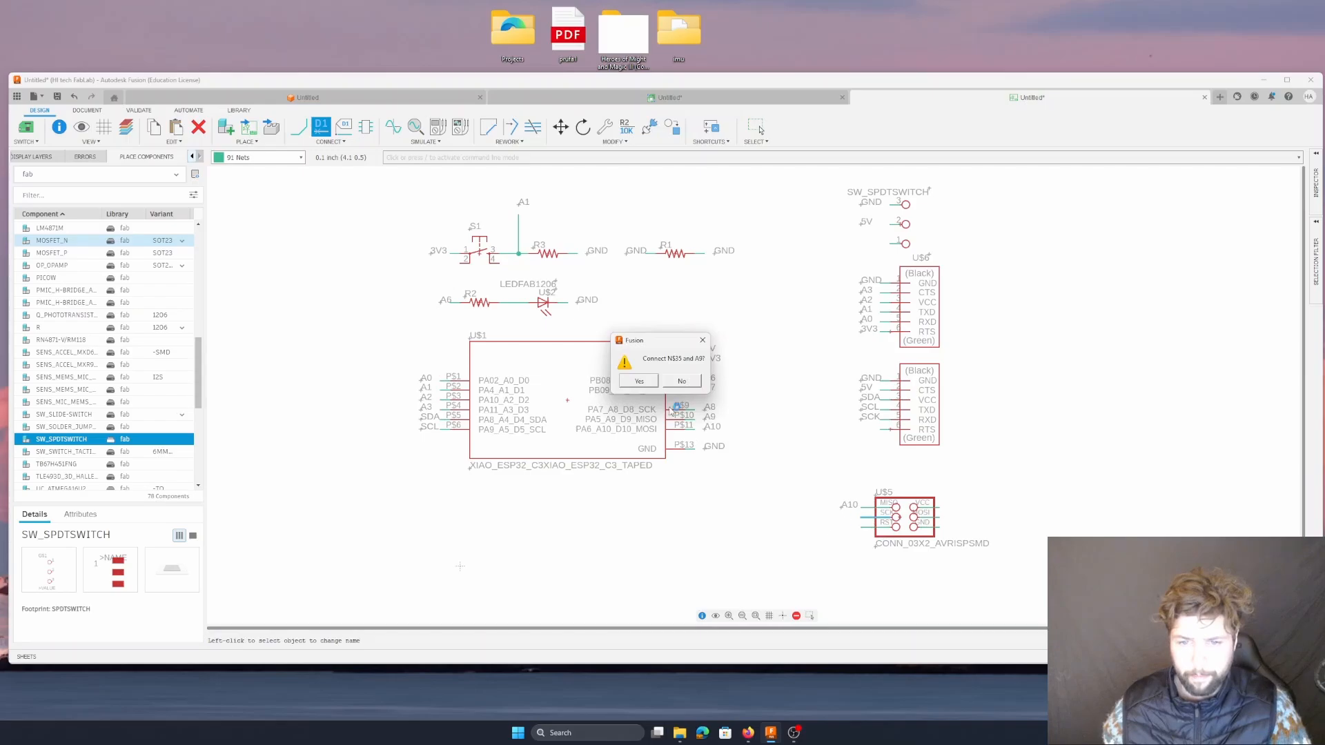
pyautogui.click(639, 381)
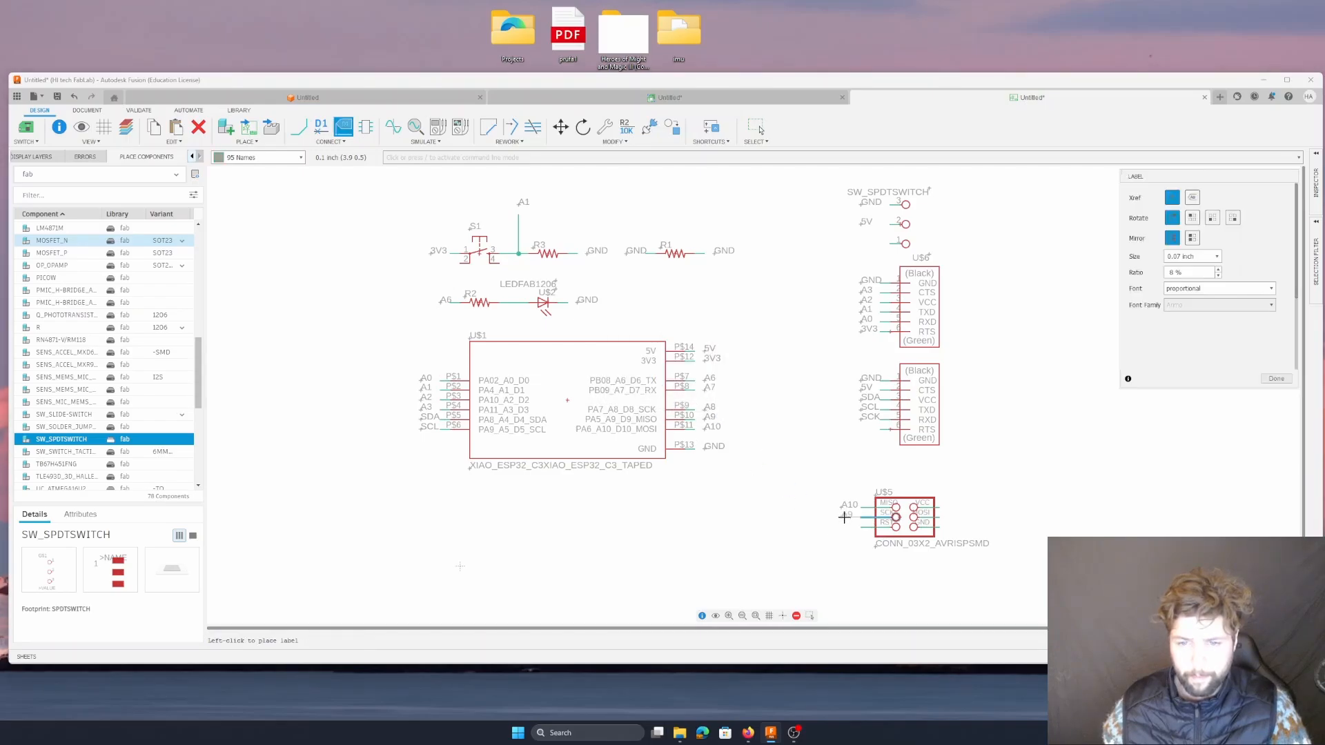
pyautogui.click(843, 518)
pyautogui.press('n')
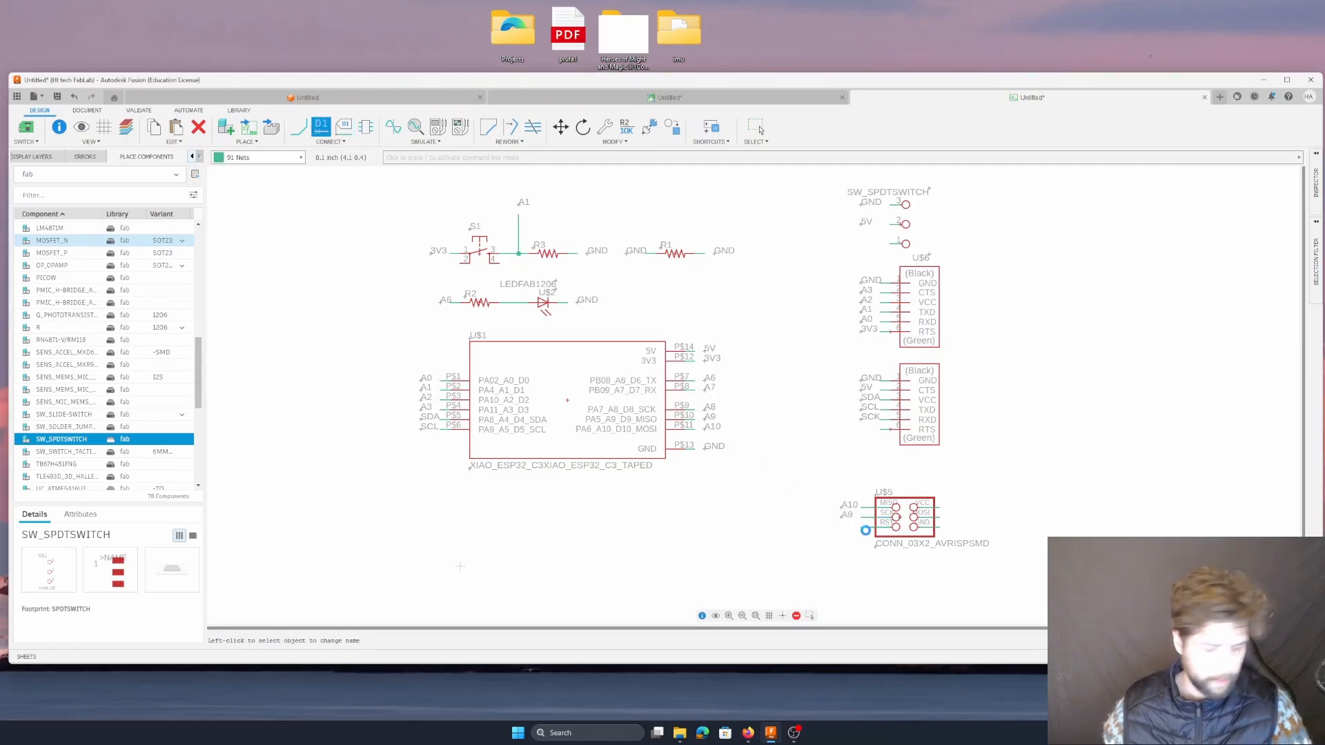
pyautogui.press('Escape')
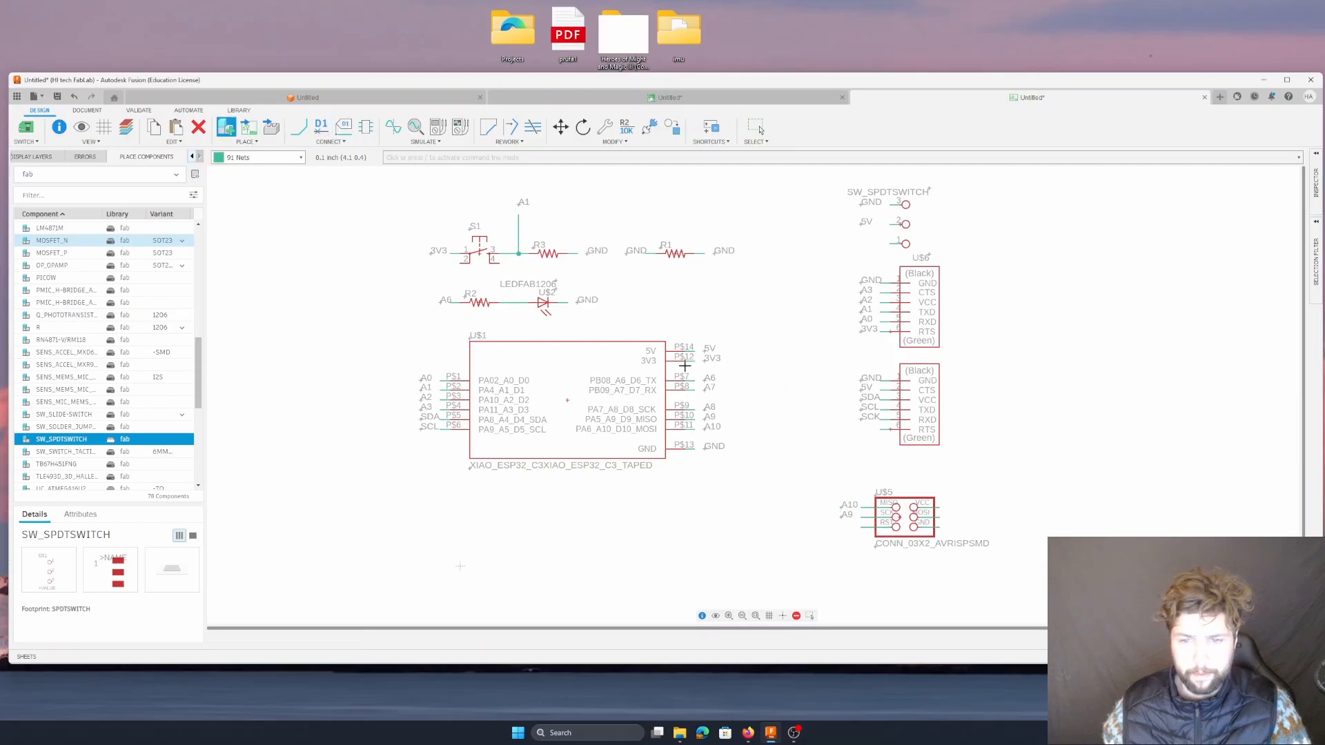
pyautogui.write('8')
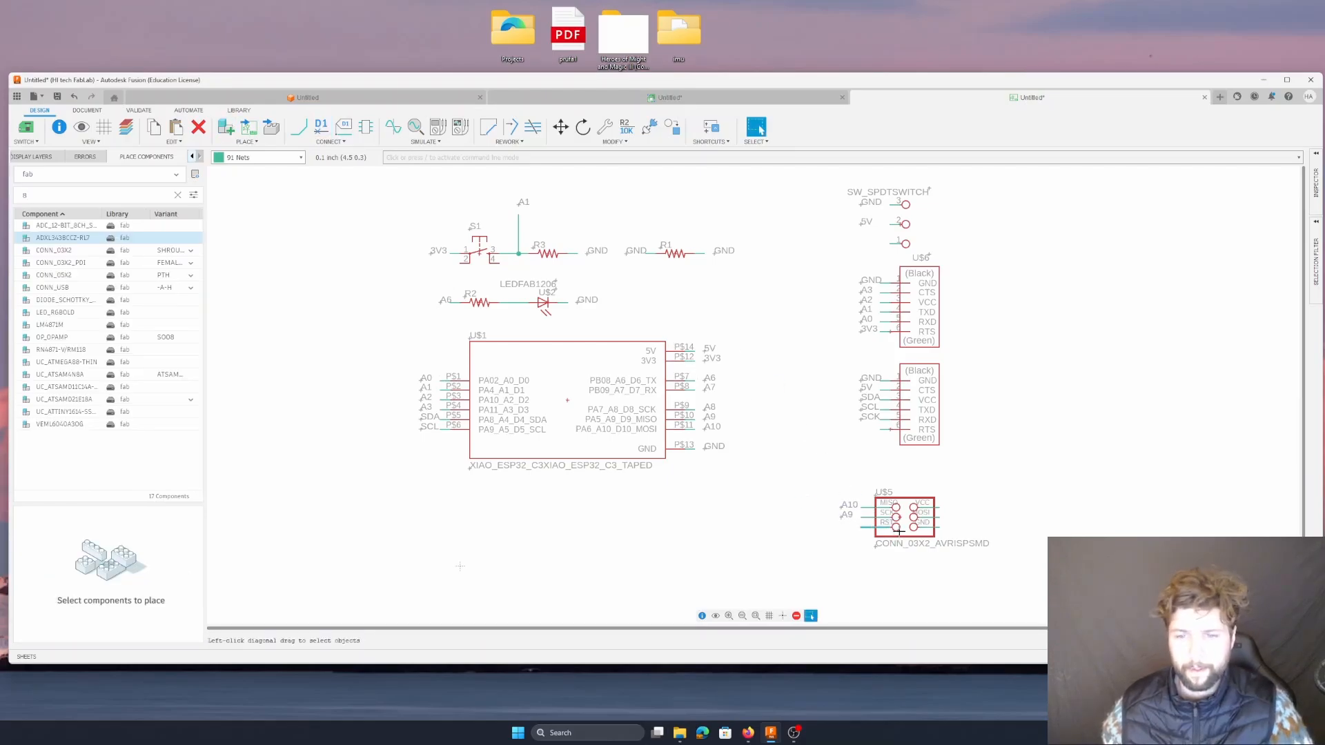
# - Name the net stub on the AVRISP connector's RST pin A8, join it to the A8 net, and label it
pyautogui.click(321, 126)
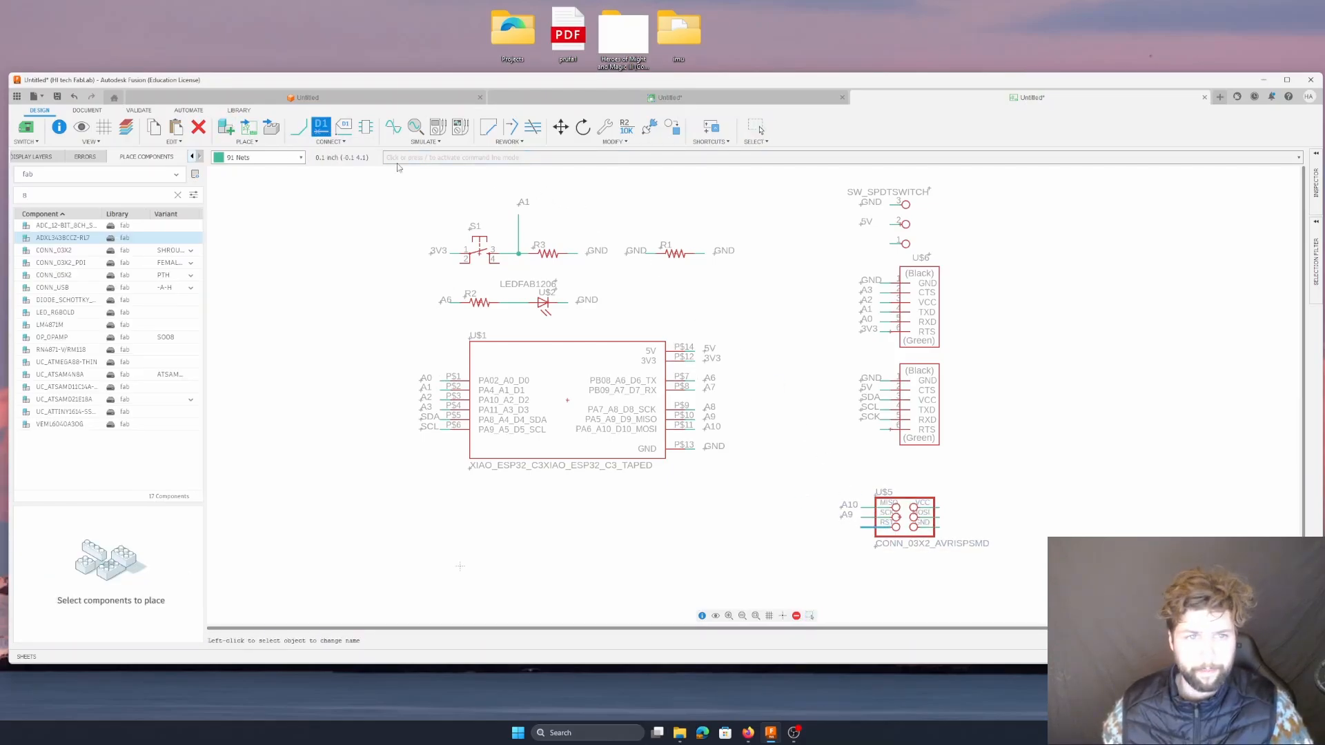
pyautogui.click(868, 528)
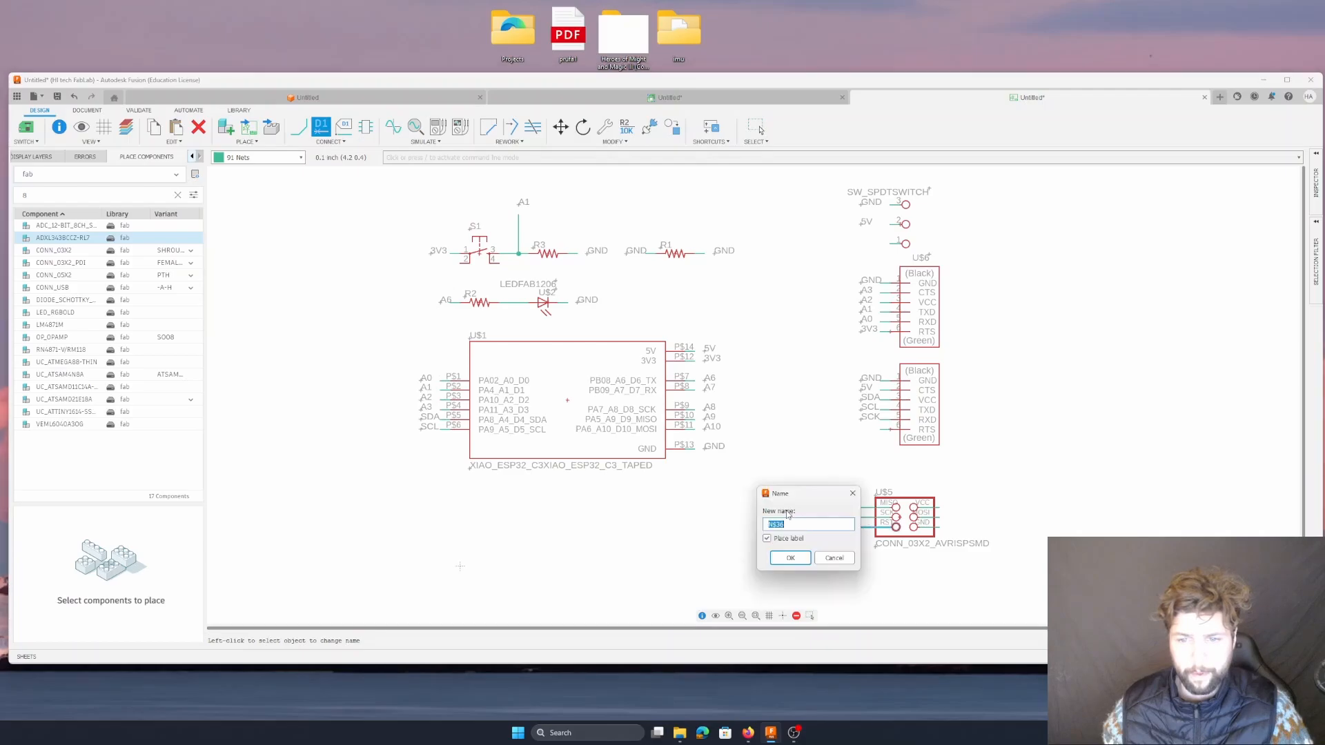
pyautogui.write('A8')
pyautogui.click(789, 556)
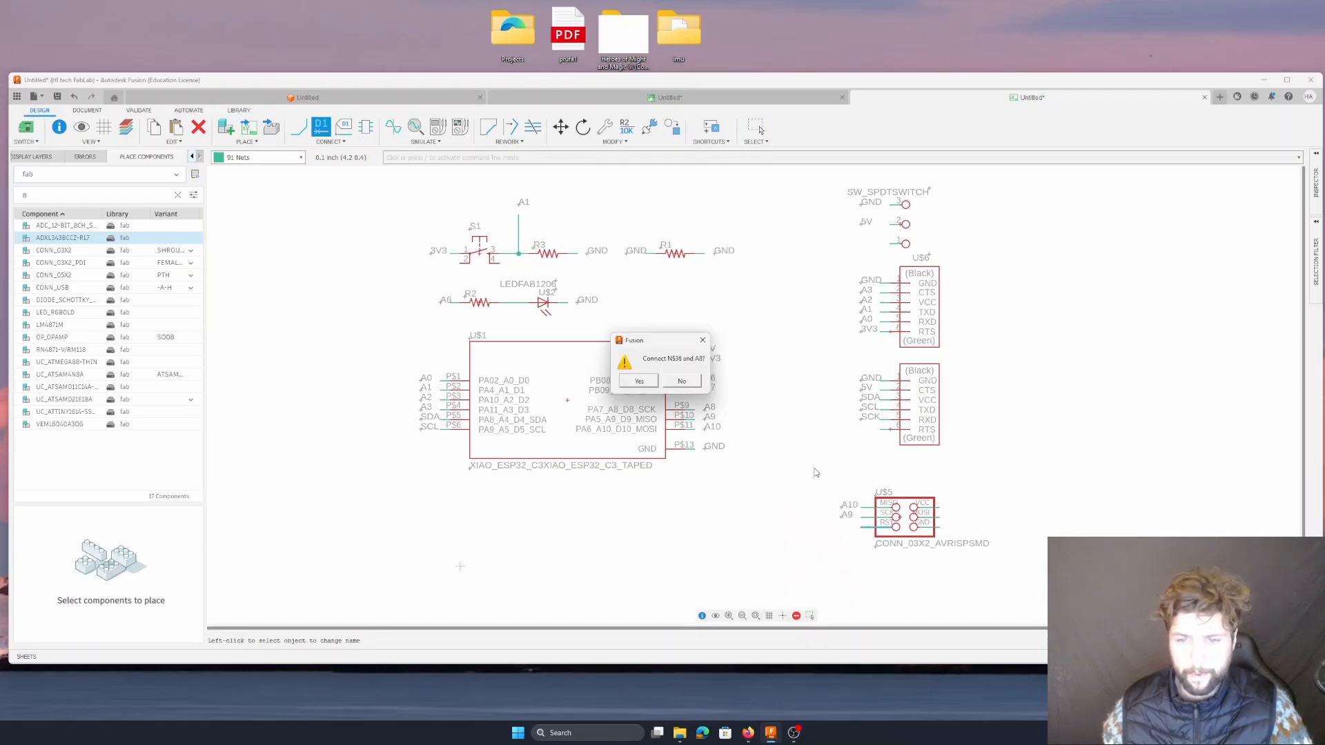
pyautogui.click(641, 381)
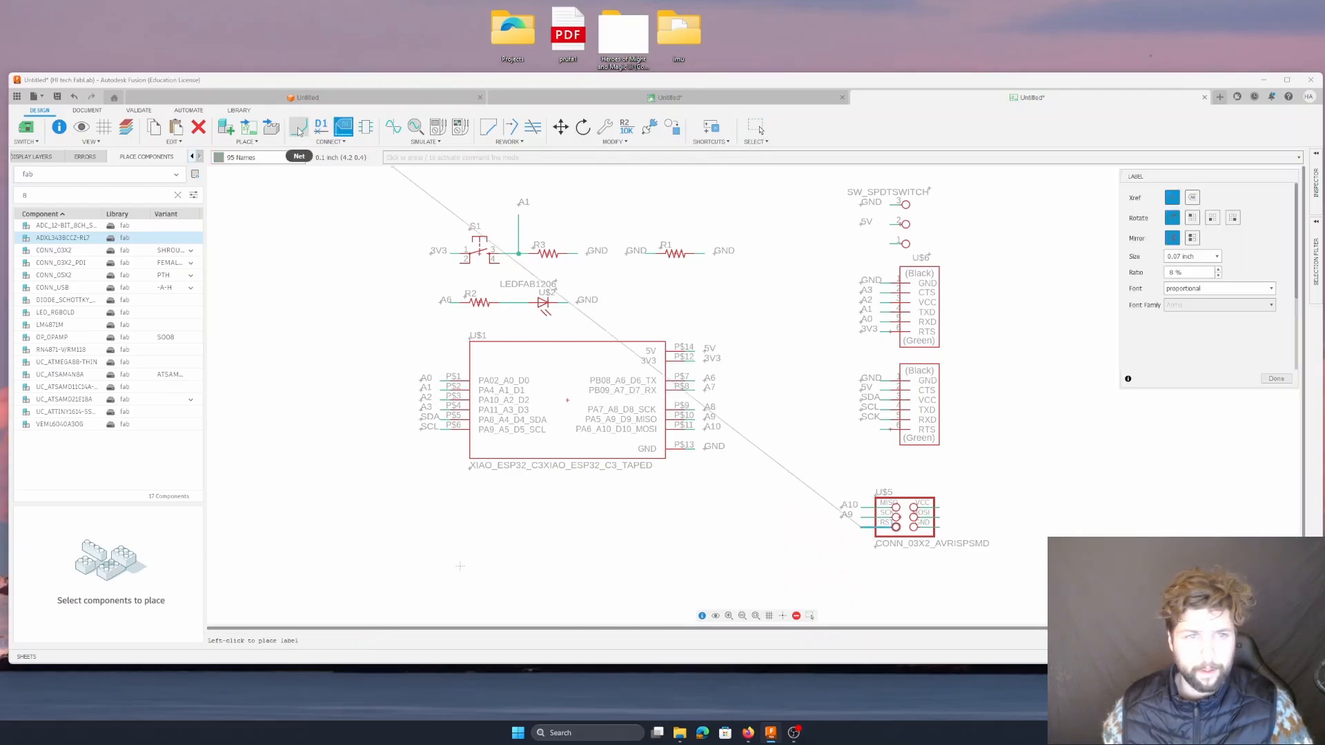
pyautogui.click(844, 530)
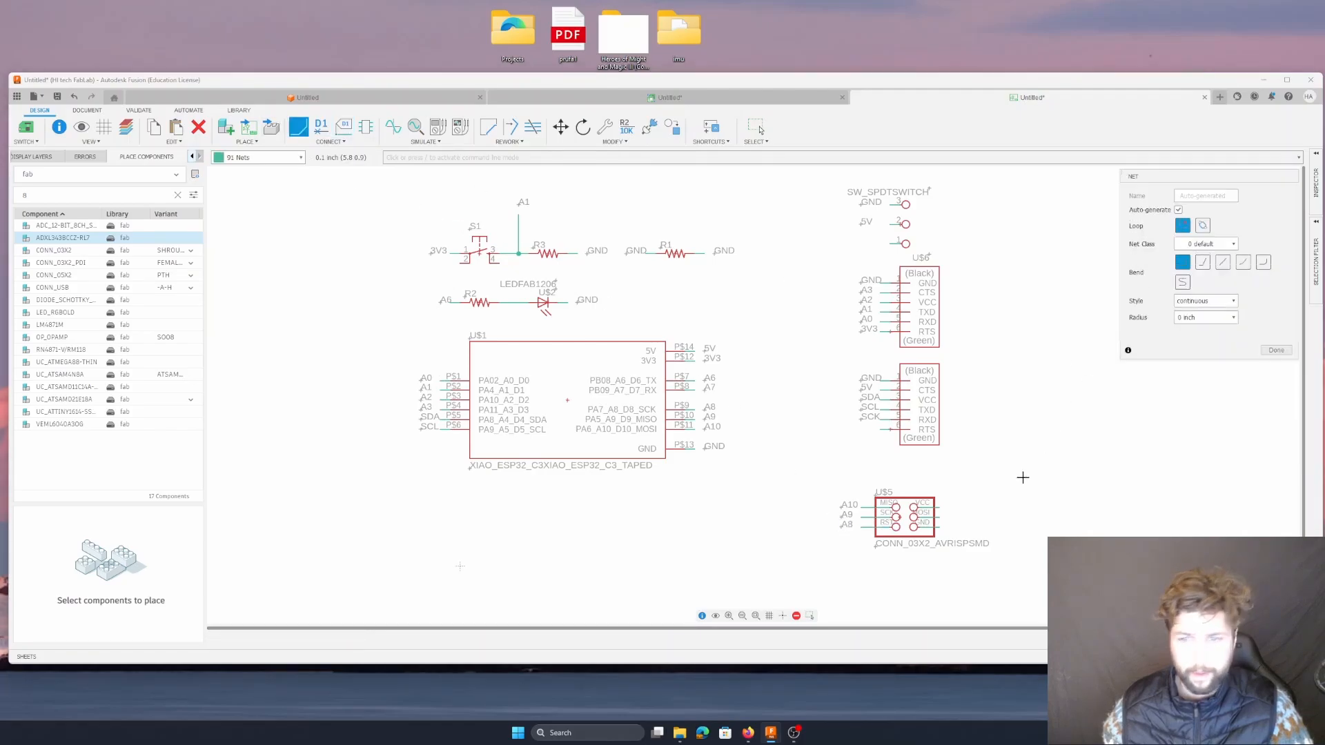
# - Wire together the three net stubs on the AVRISP connector's VCC, MOSI and GND side, merging them into one net
pyautogui.click(939, 528)
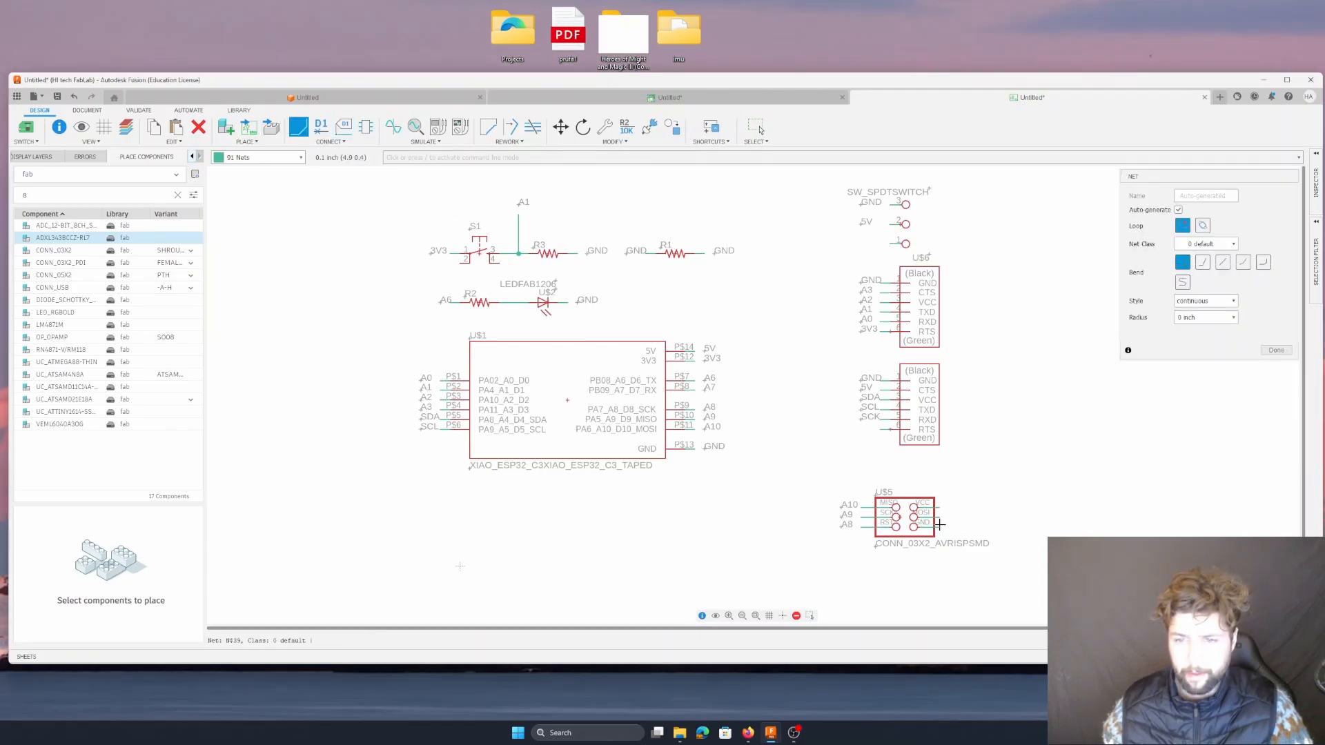
pyautogui.click(939, 517)
pyautogui.click(944, 599)
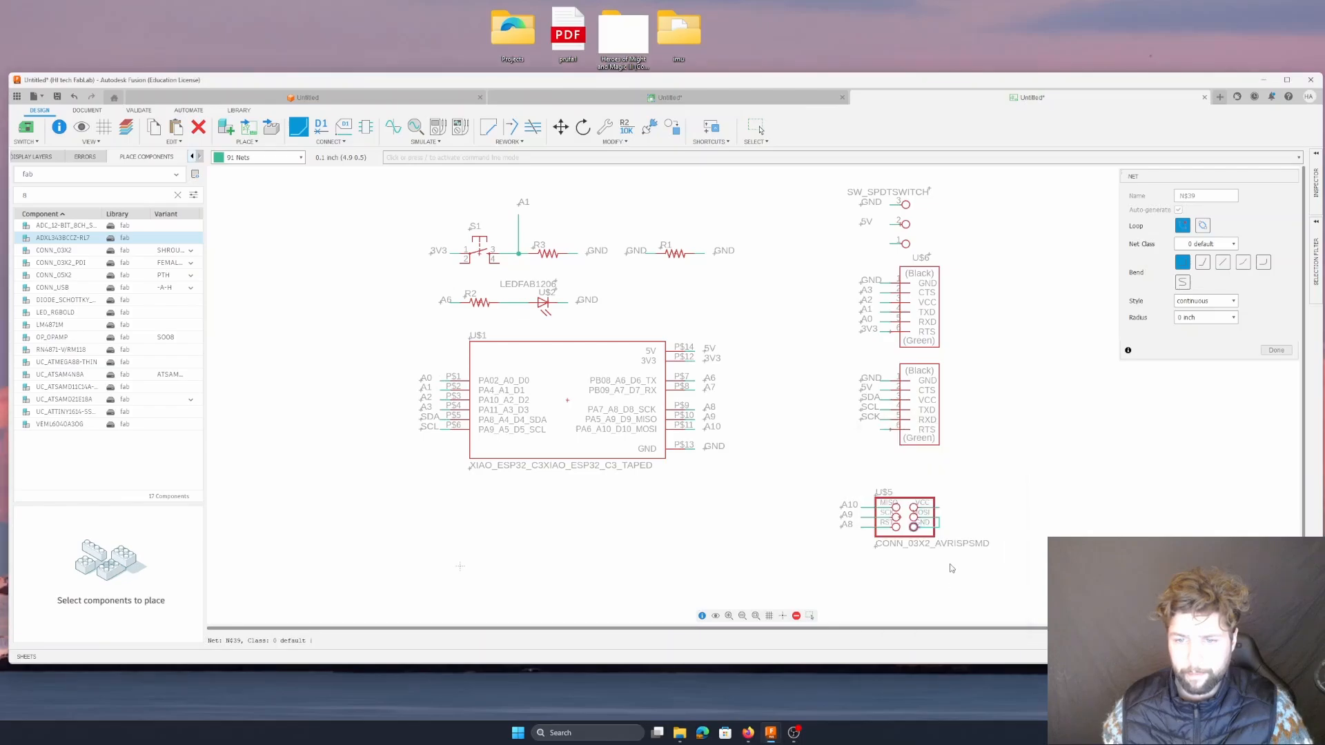
pyautogui.click(940, 508)
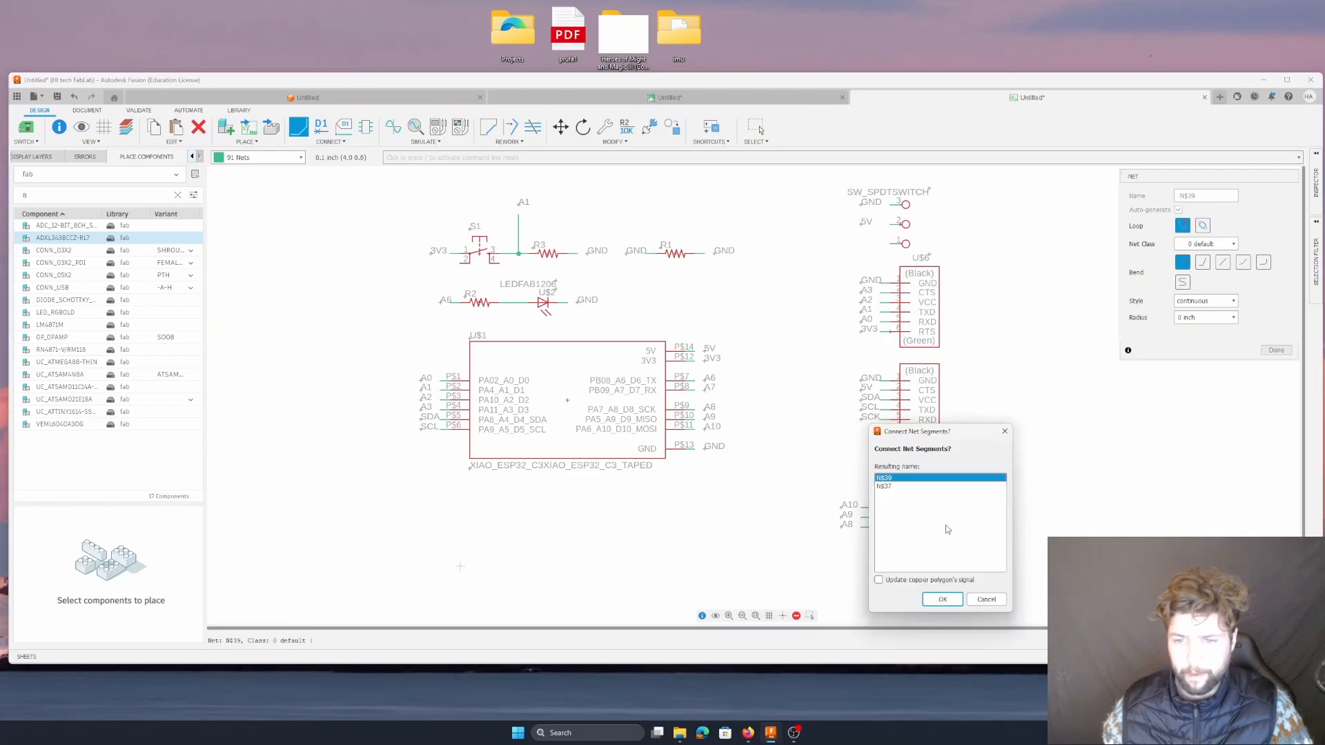
pyautogui.click(943, 599)
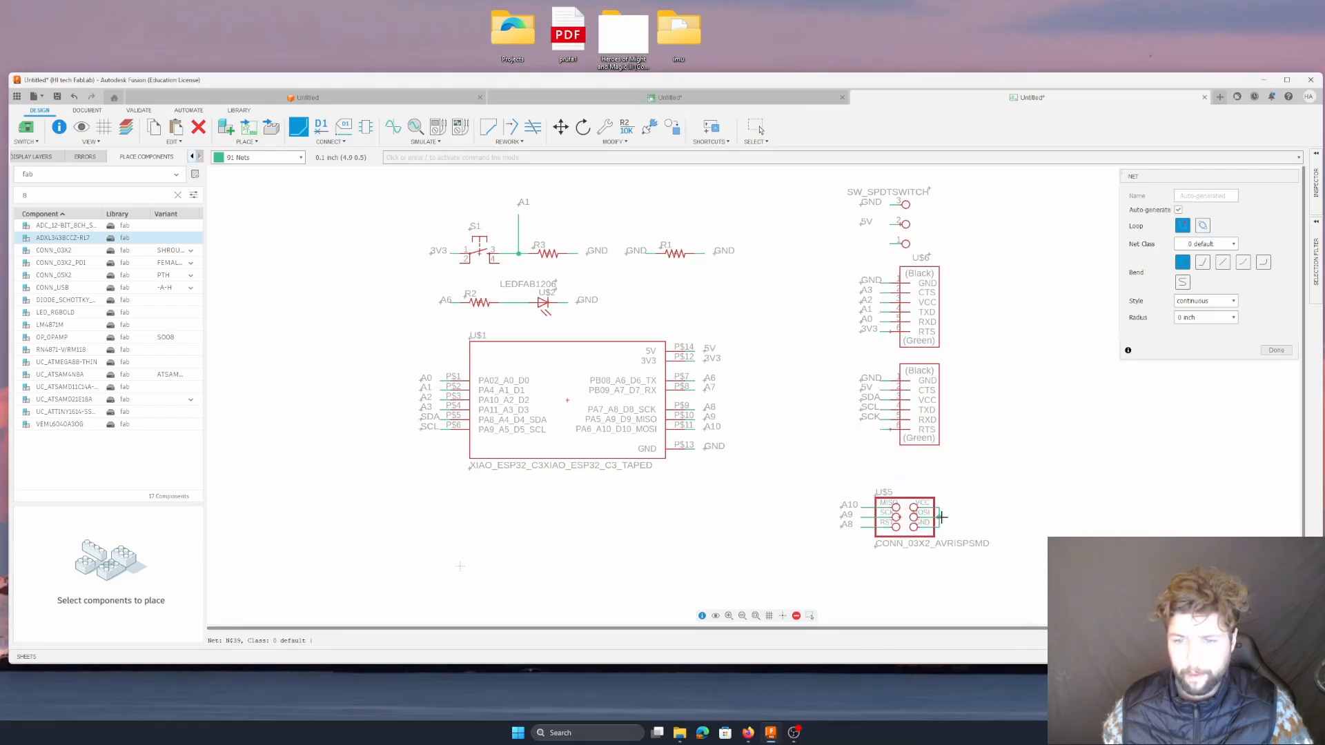
# - Name the merged net on the AVRISP connector GND, join it to the existing GND net, and label it
pyautogui.click(321, 126)
pyautogui.click(940, 516)
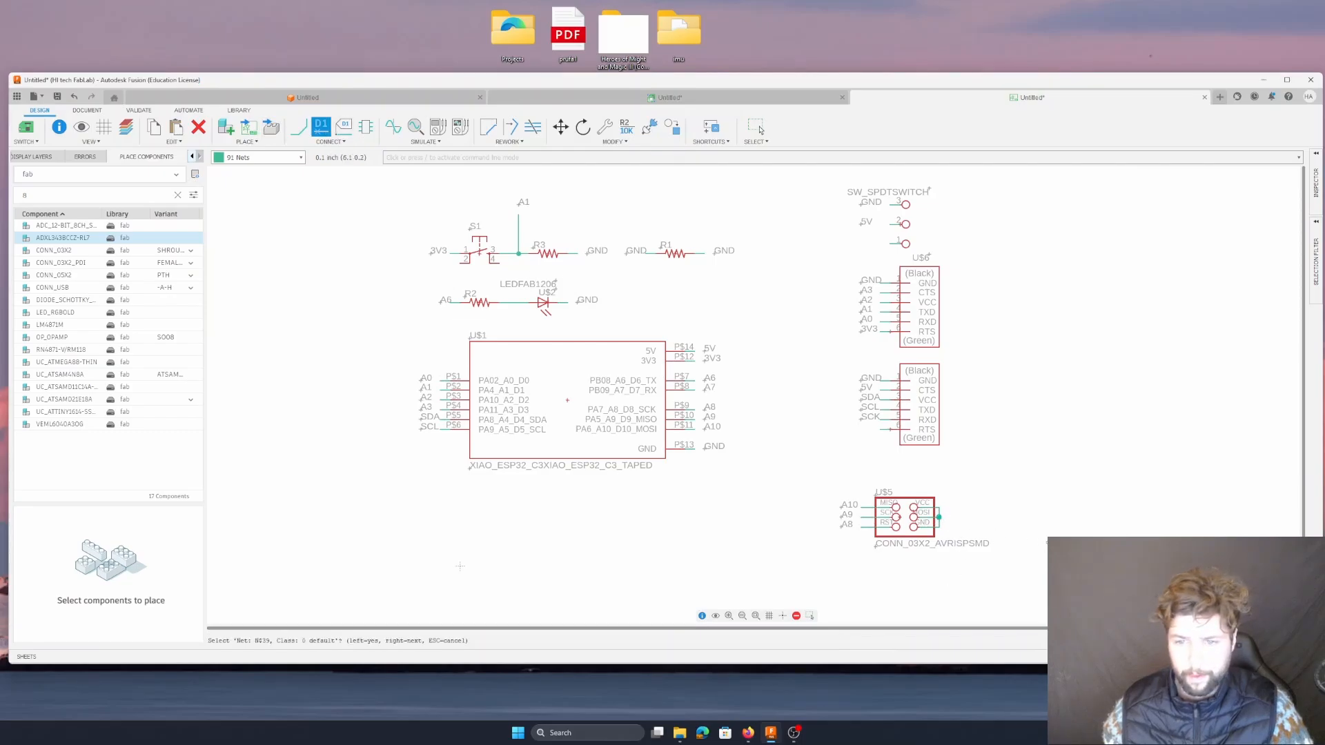
pyautogui.click(941, 517)
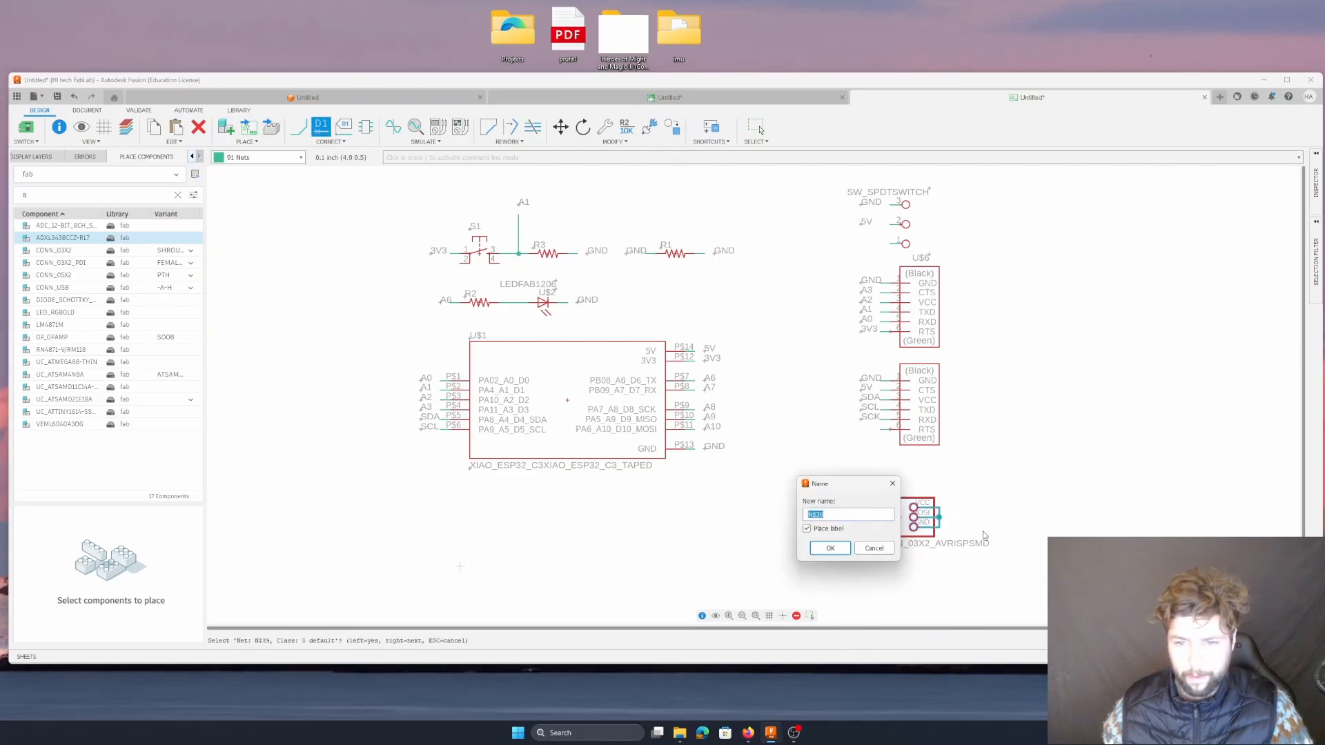
pyautogui.write('GND')
pyautogui.click(833, 552)
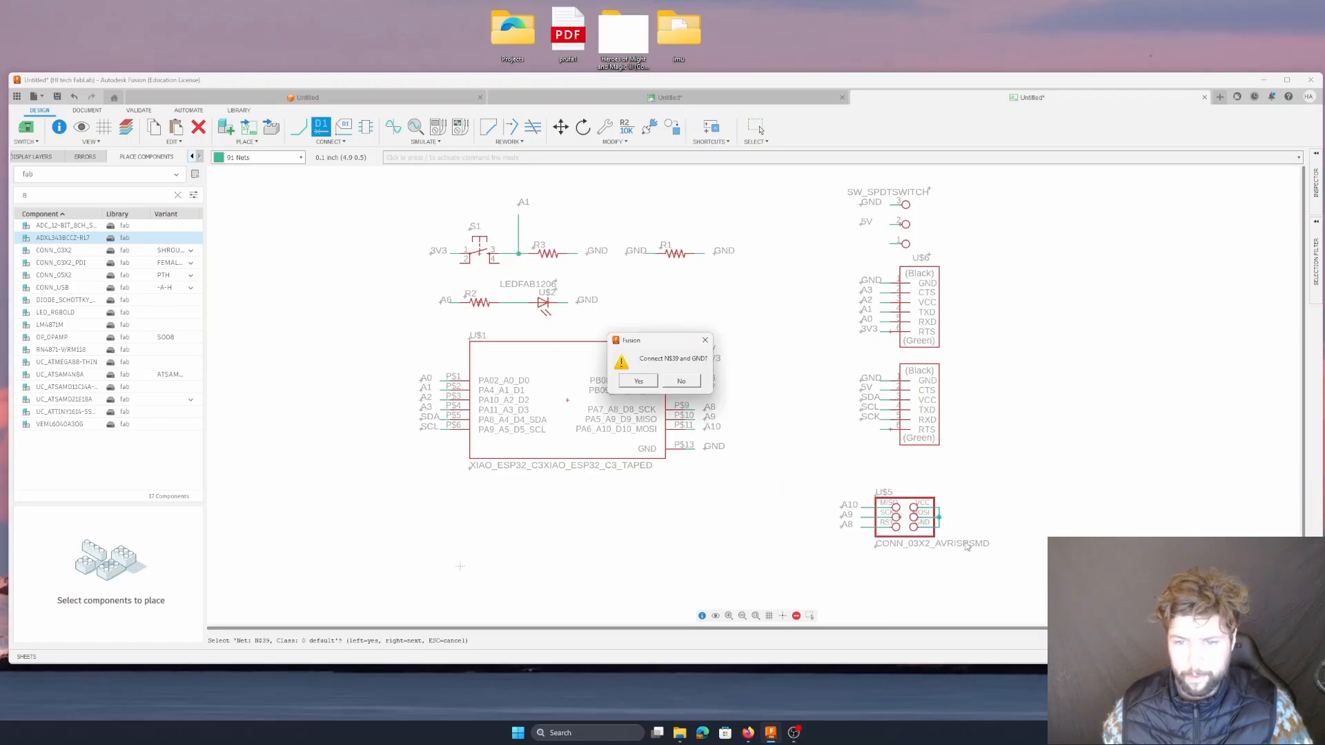
pyautogui.click(642, 380)
pyautogui.press('l')
pyautogui.click(940, 519)
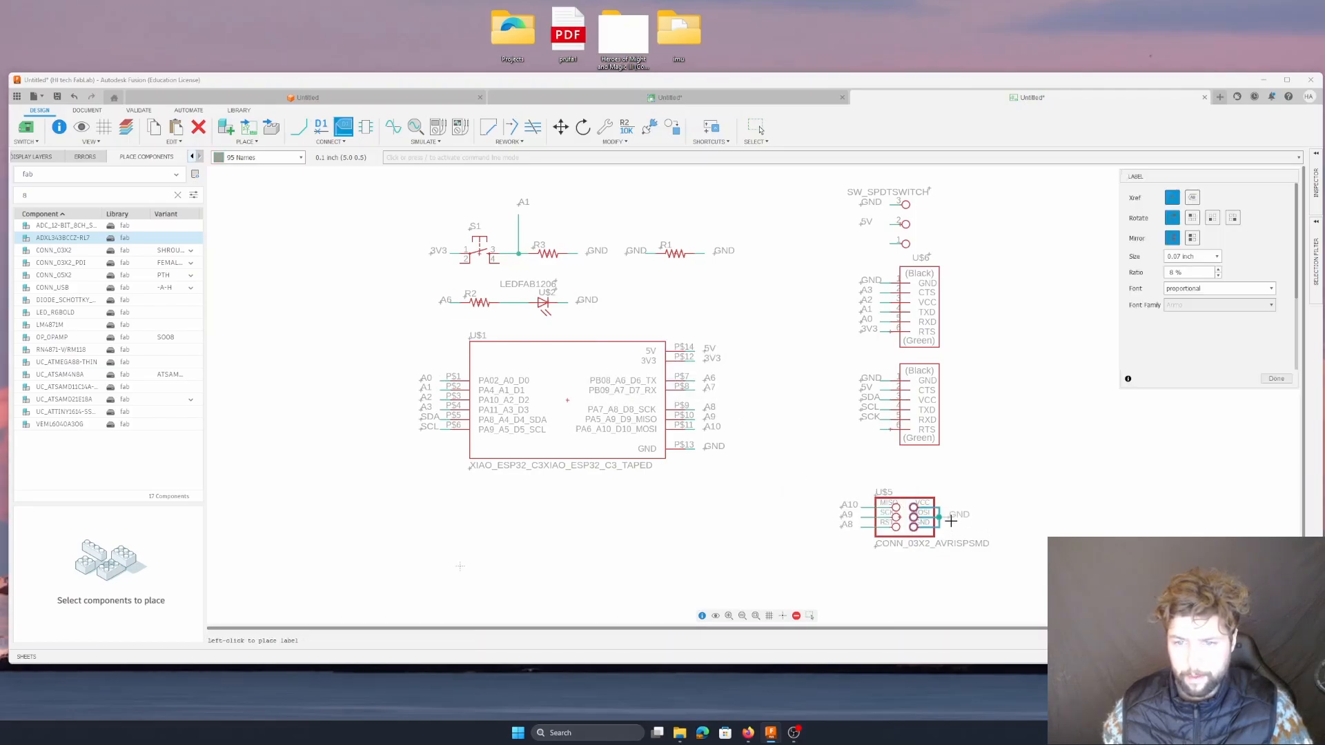
pyautogui.click(956, 522)
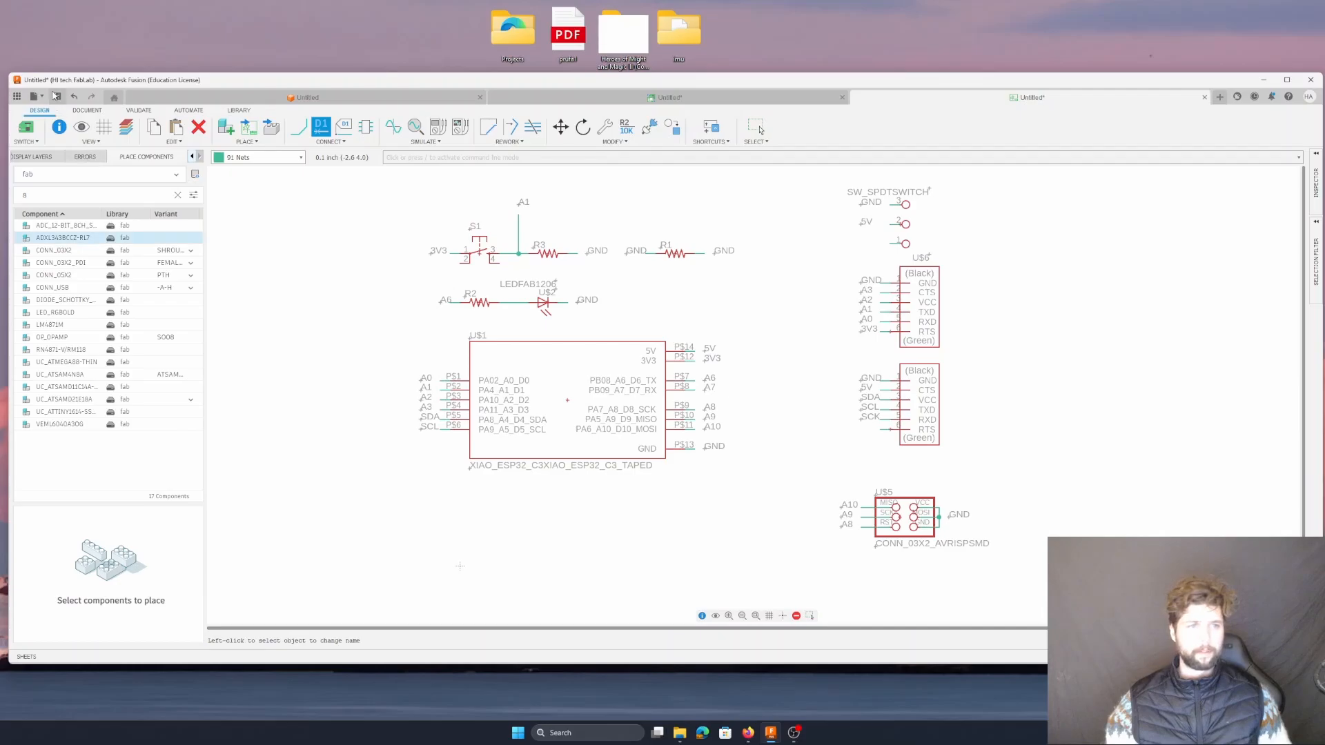
# - Save the schematic as Schematic_XIAO and switch to its PCB board layout
pyautogui.click(57, 96)
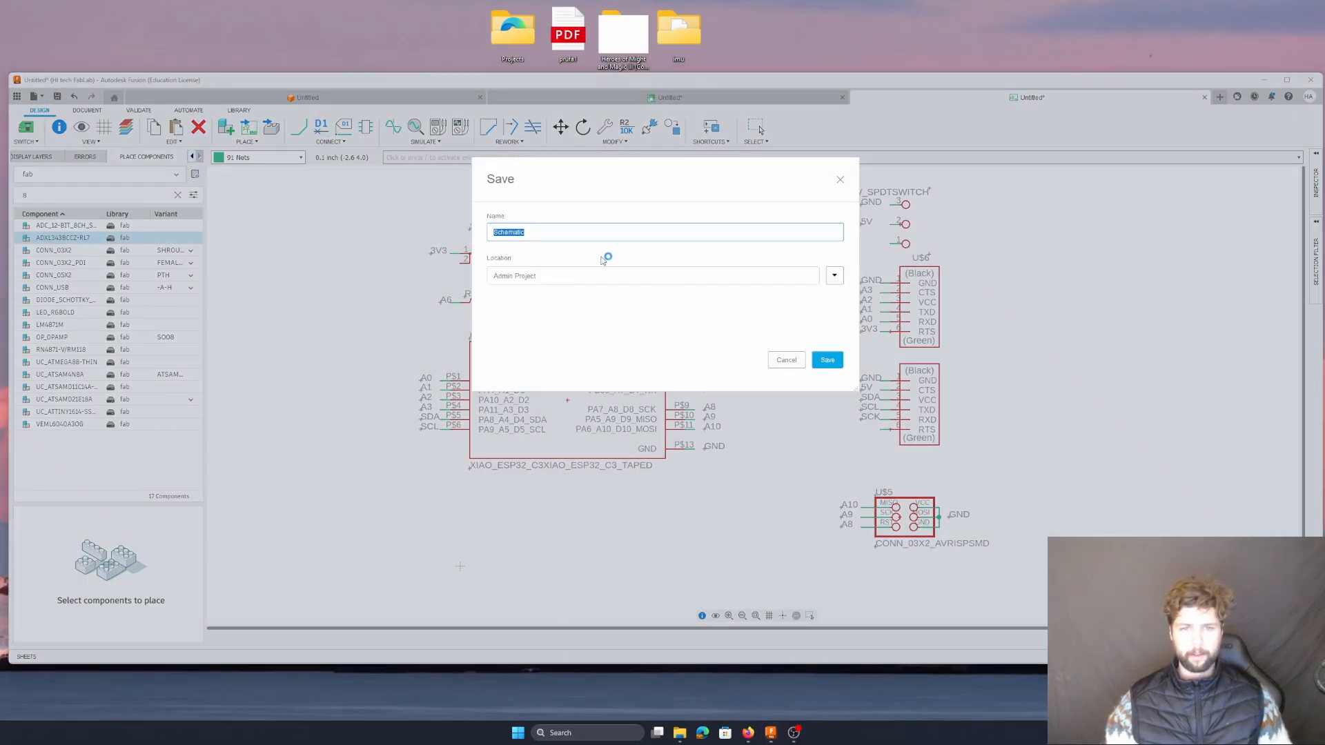
pyautogui.click(587, 234)
pyautogui.write('_XIAO')
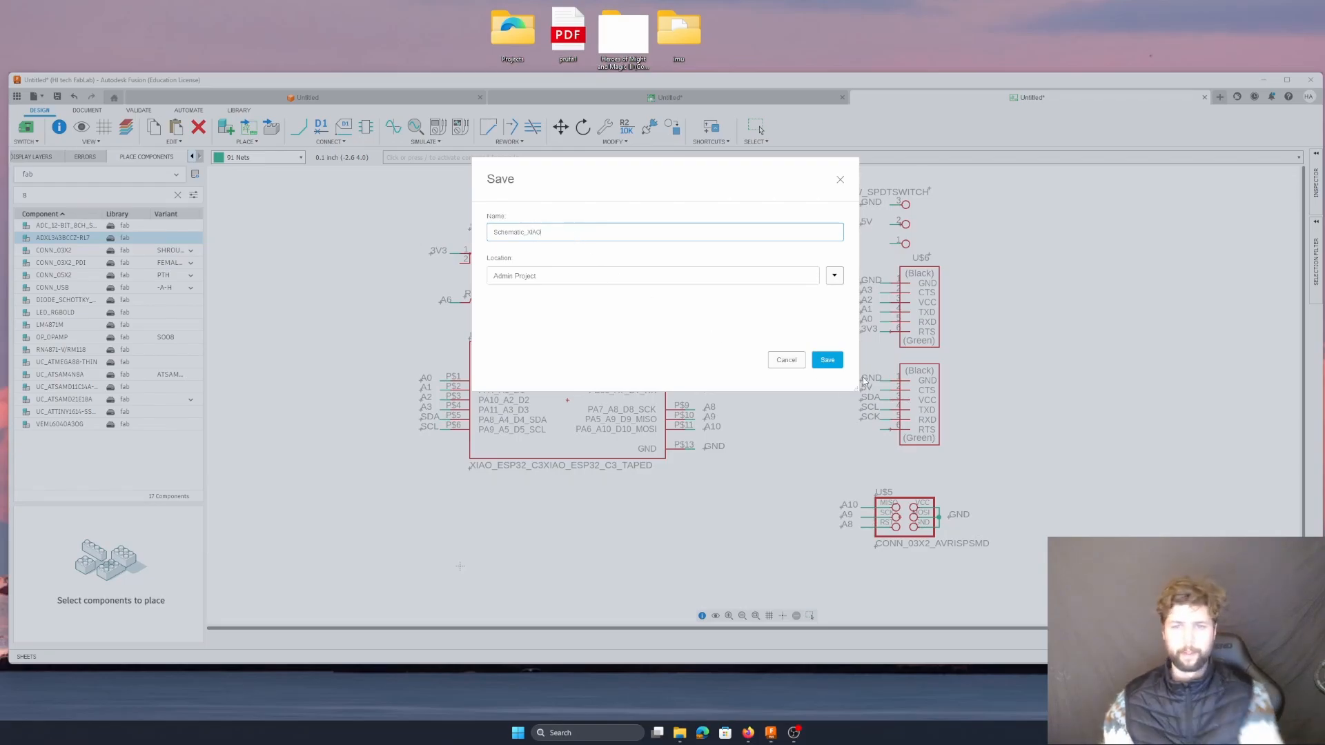
pyautogui.press('Return')
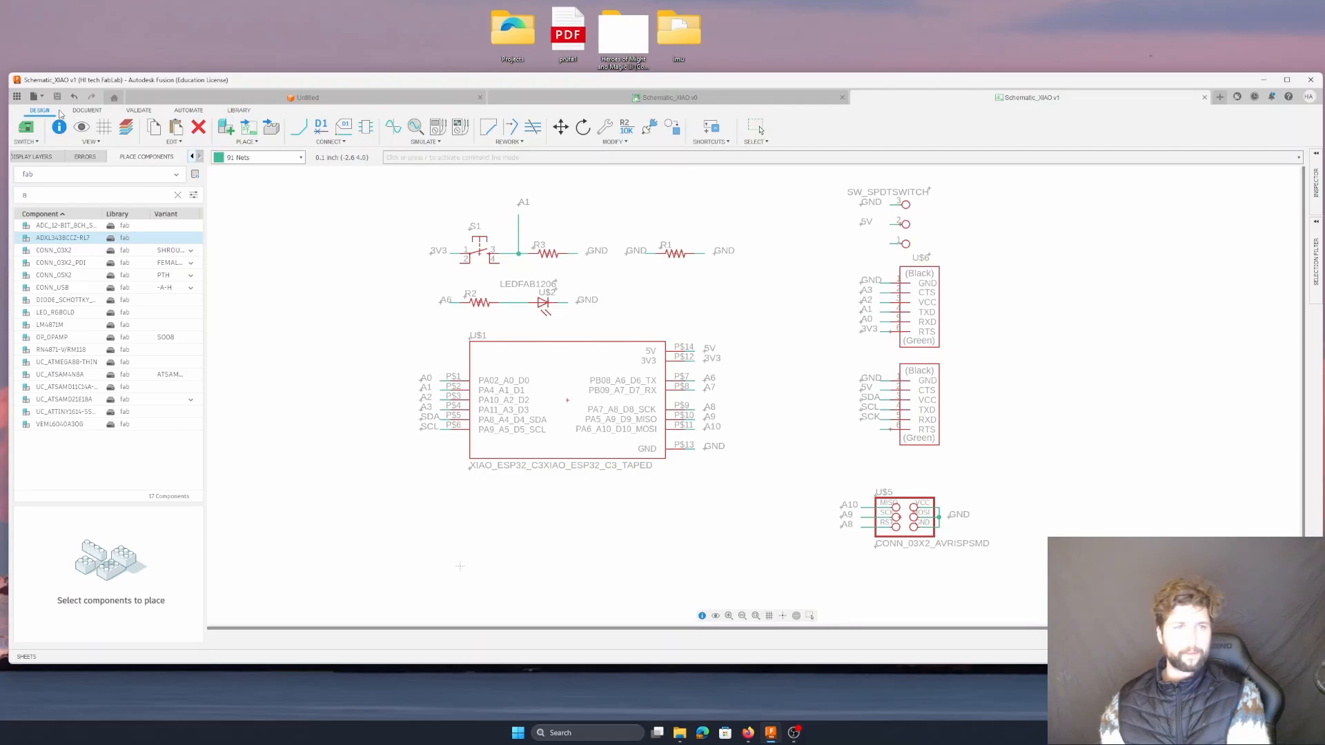
pyautogui.click(29, 141)
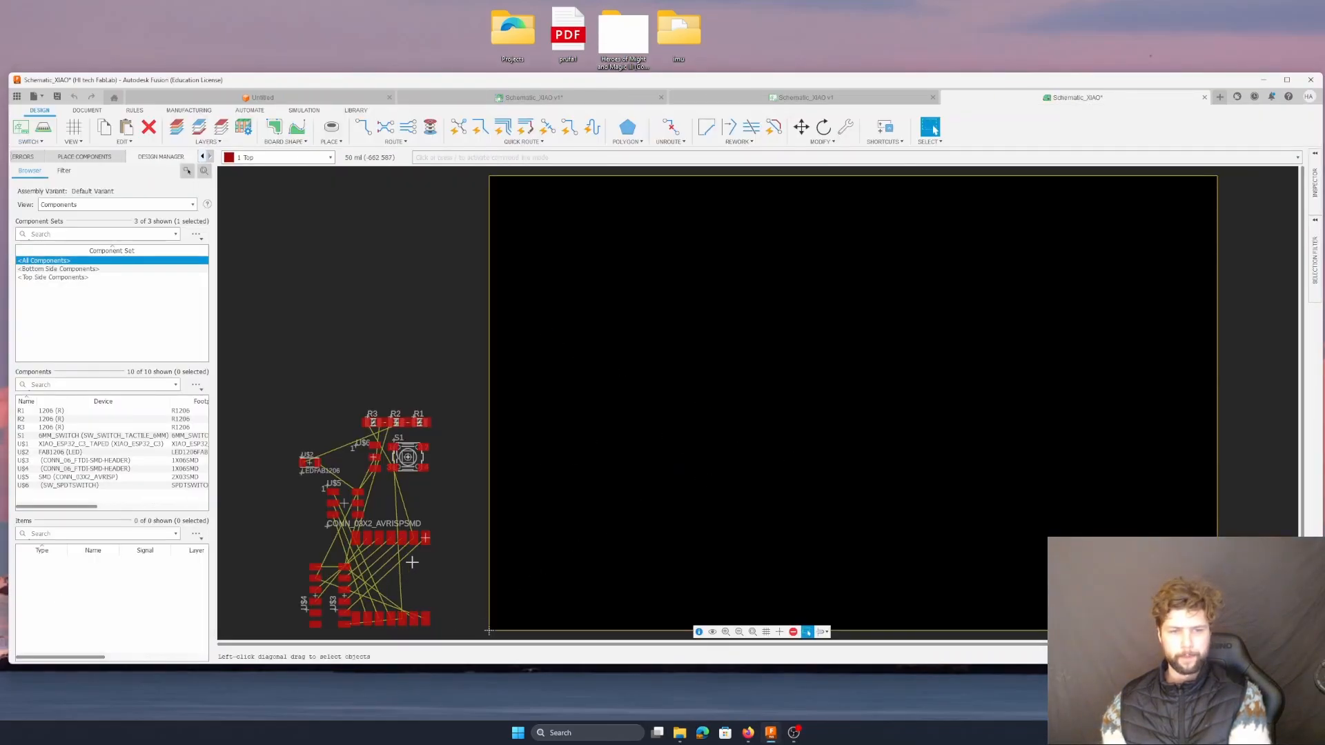
pyautogui.moveTo(728, 520); pyautogui.dragTo(752, 461)
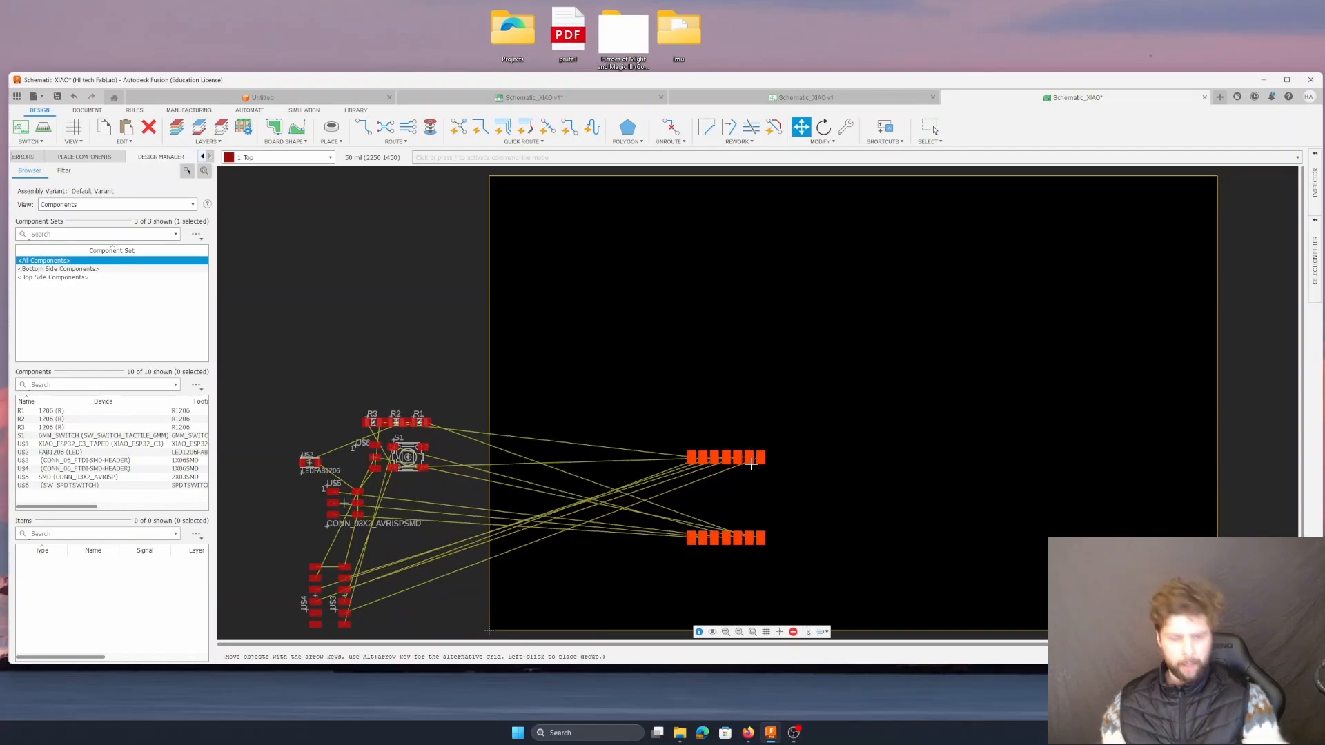
pyautogui.press('r')
pyautogui.press('Escape')
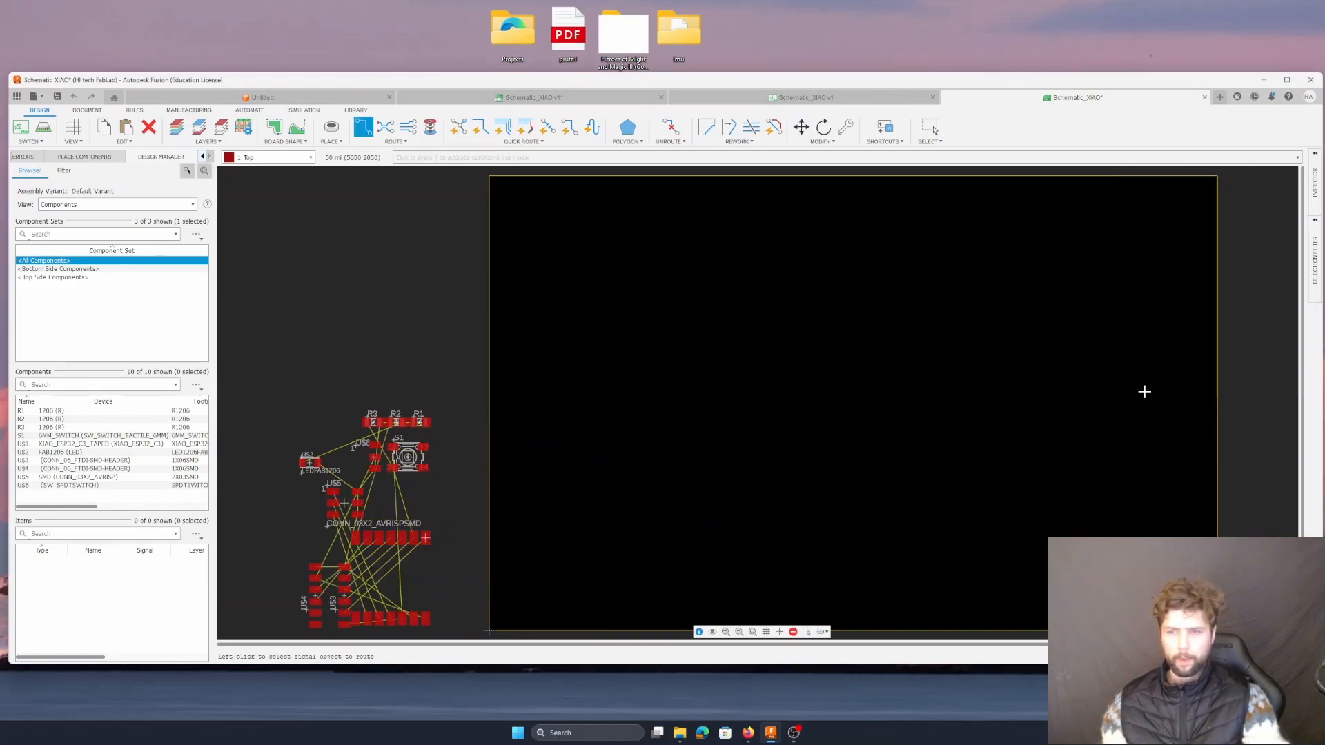
pyautogui.moveTo(411, 555); pyautogui.dragTo(763, 454)
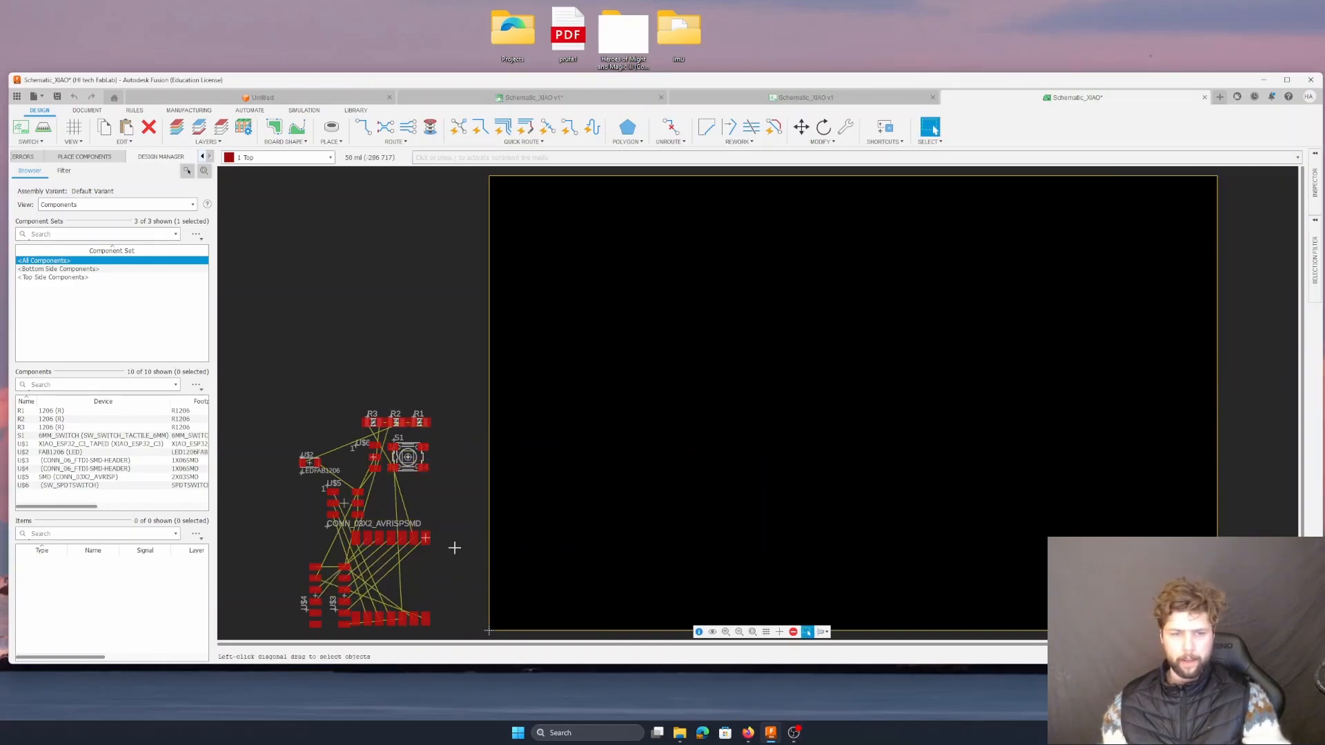
# - Move the XIAO module onto the board's middle, rotated 90°, and place the U$3 FTDI header, rotated 180°, just left of it
pyautogui.moveTo(428, 555)
pyautogui.mouseDown()
pyautogui.moveTo(810, 455)
pyautogui.moveTo(760, 410)
pyautogui.moveTo(683, 475)
pyautogui.moveTo(897, 483)
pyautogui.moveTo(655, 472)
pyautogui.moveTo(739, 449)
pyautogui.moveTo(824, 388)
pyautogui.moveTo(795, 388)
pyautogui.mouseUp()
pyautogui.rightClick(760, 411)
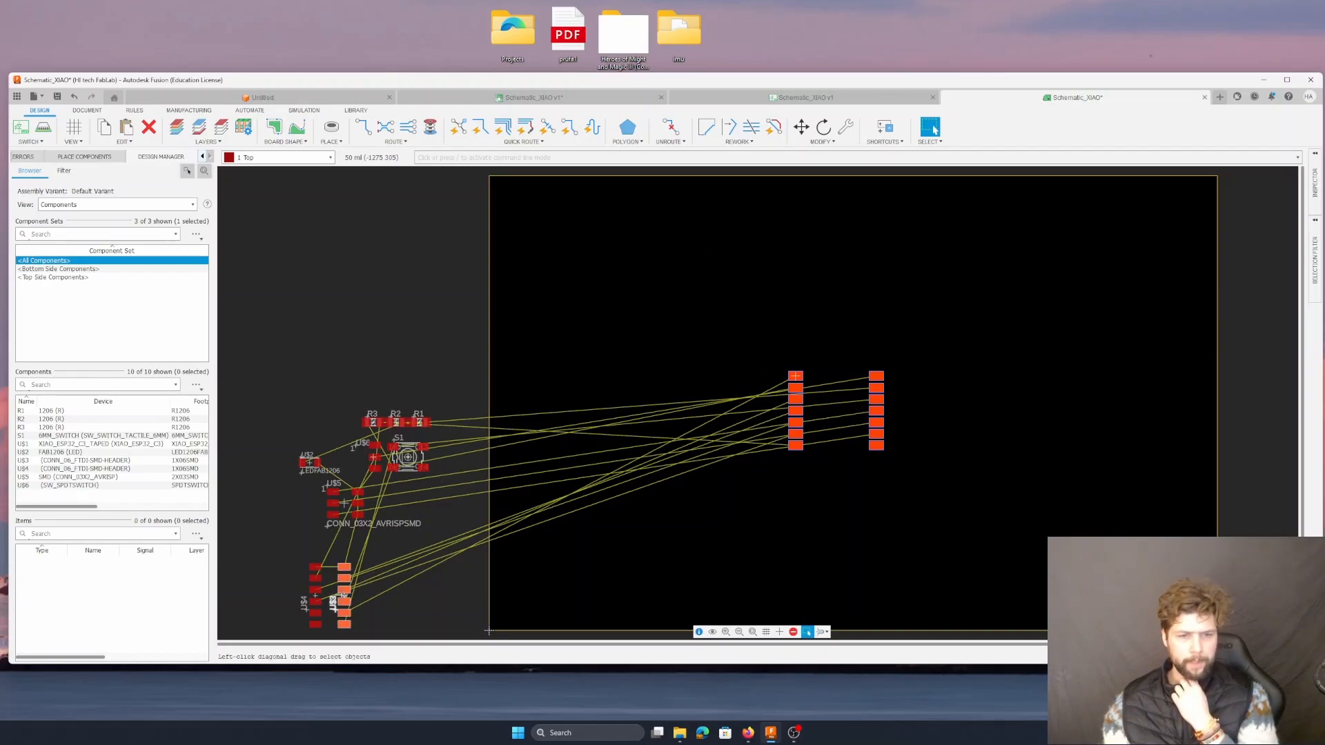
pyautogui.moveTo(380, 565); pyautogui.dragTo(725, 414)
pyautogui.rightClick(674, 411)
pyautogui.rightClick(683, 401)
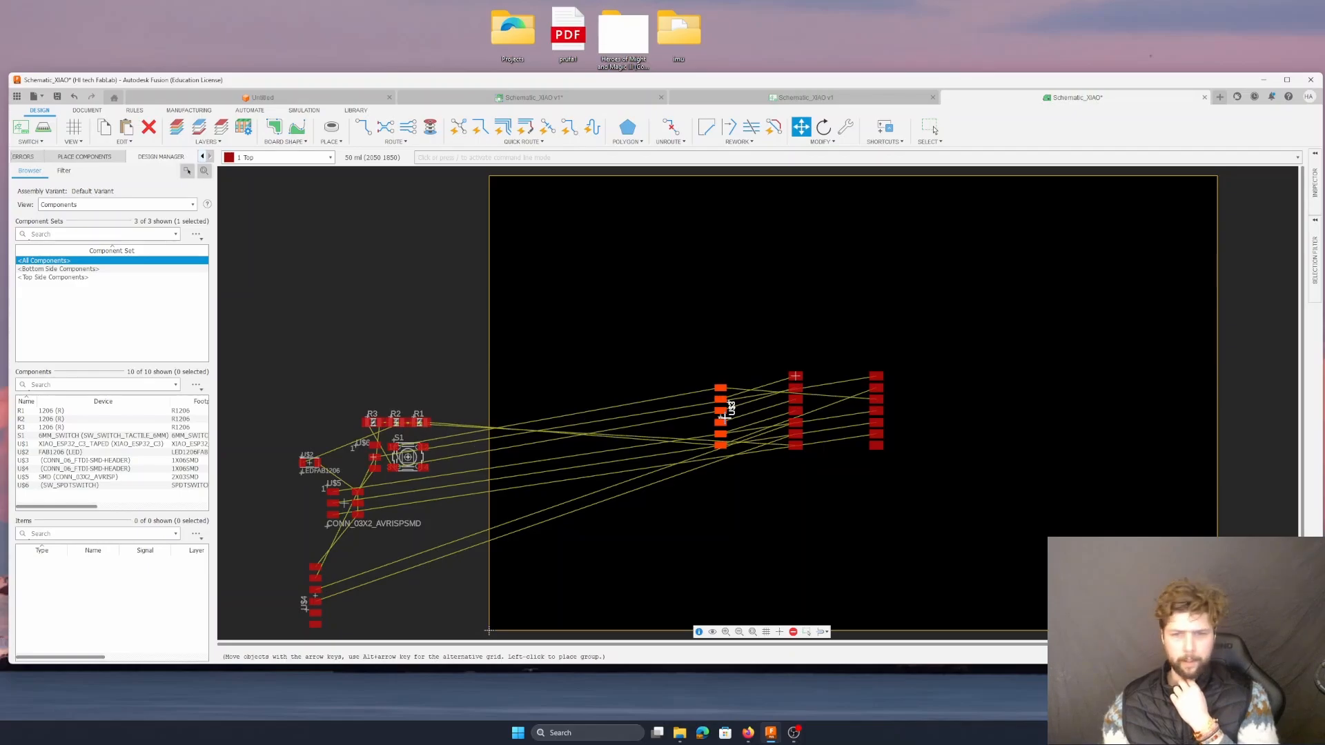
pyautogui.moveTo(723, 418); pyautogui.dragTo(733, 422)
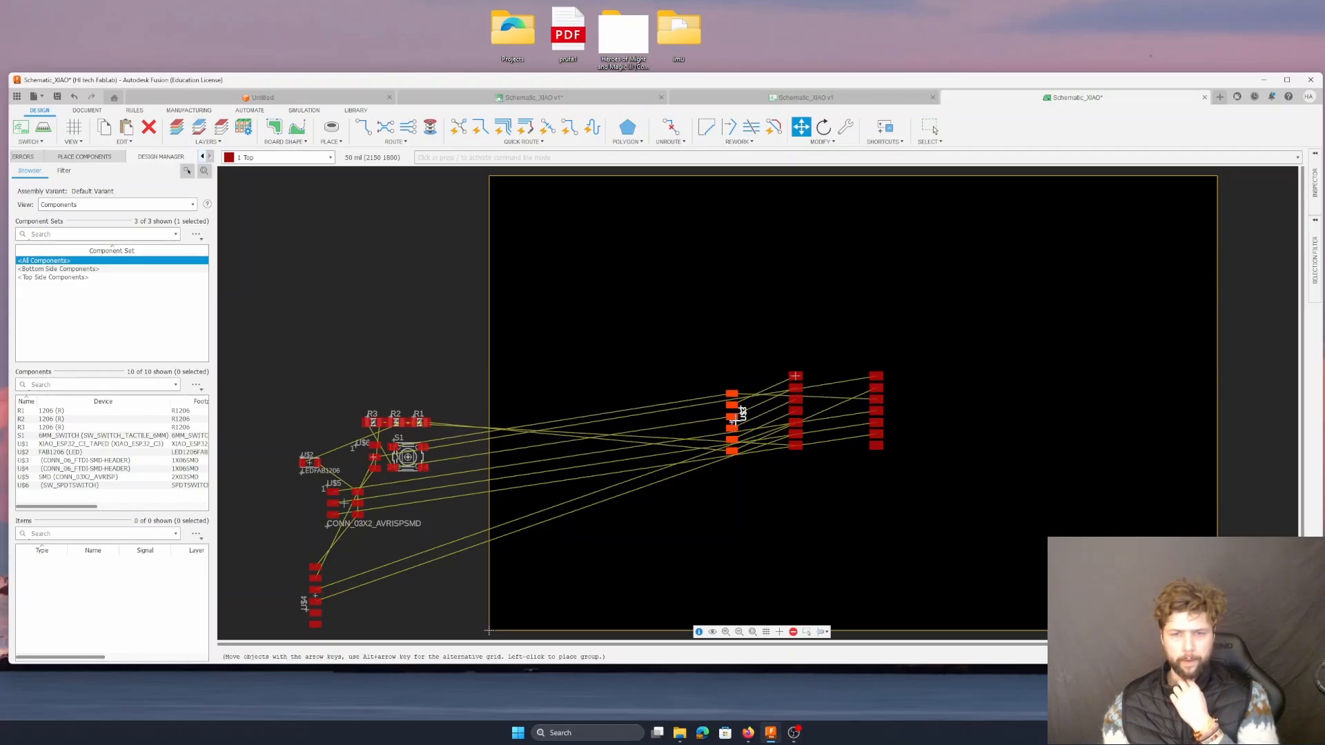
pyautogui.press('Escape')
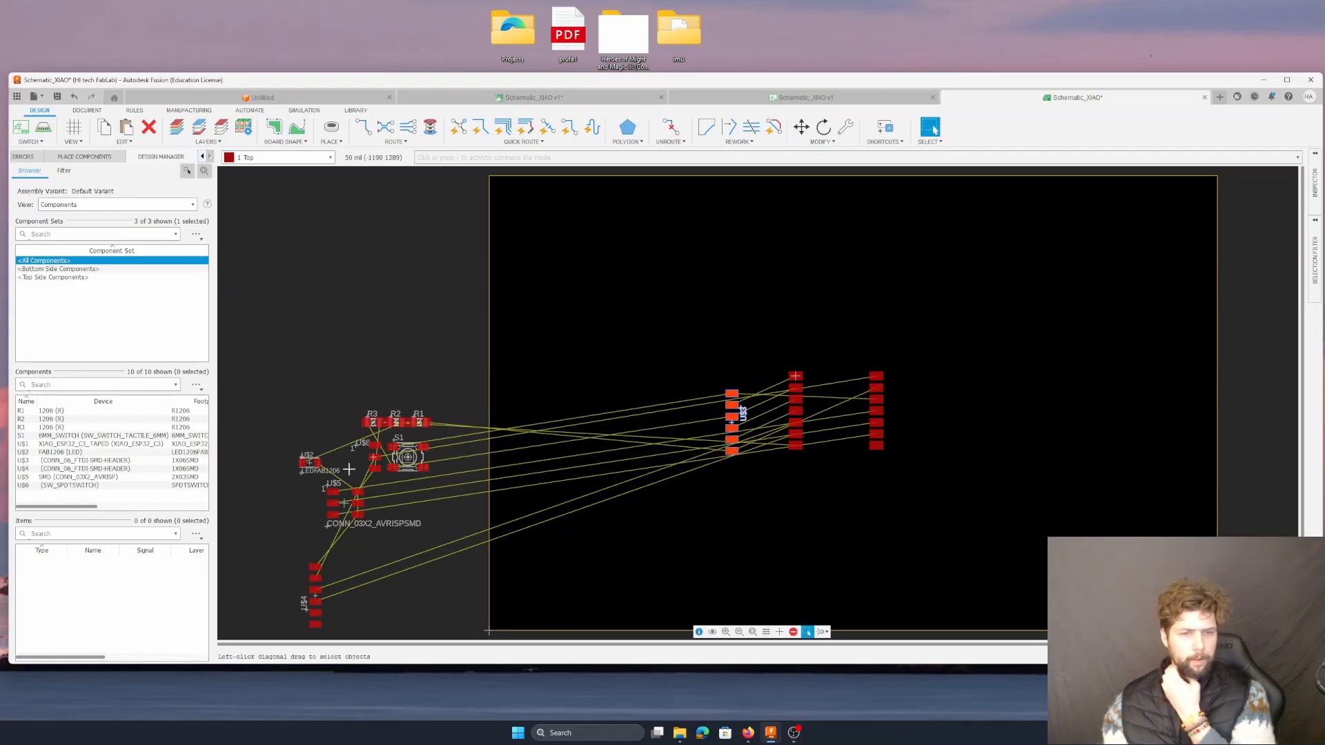
# - Move the U$6 SPDT switch onto the board, rotated 180°, at the upper end of the U$3 header
pyautogui.moveTo(562, 375); pyautogui.dragTo(751, 383)
pyautogui.rightClick(674, 358)
pyautogui.rightClick(674, 358)
pyautogui.scroll(-3, 750, 384)
pyautogui.scroll(7, 750, 397)
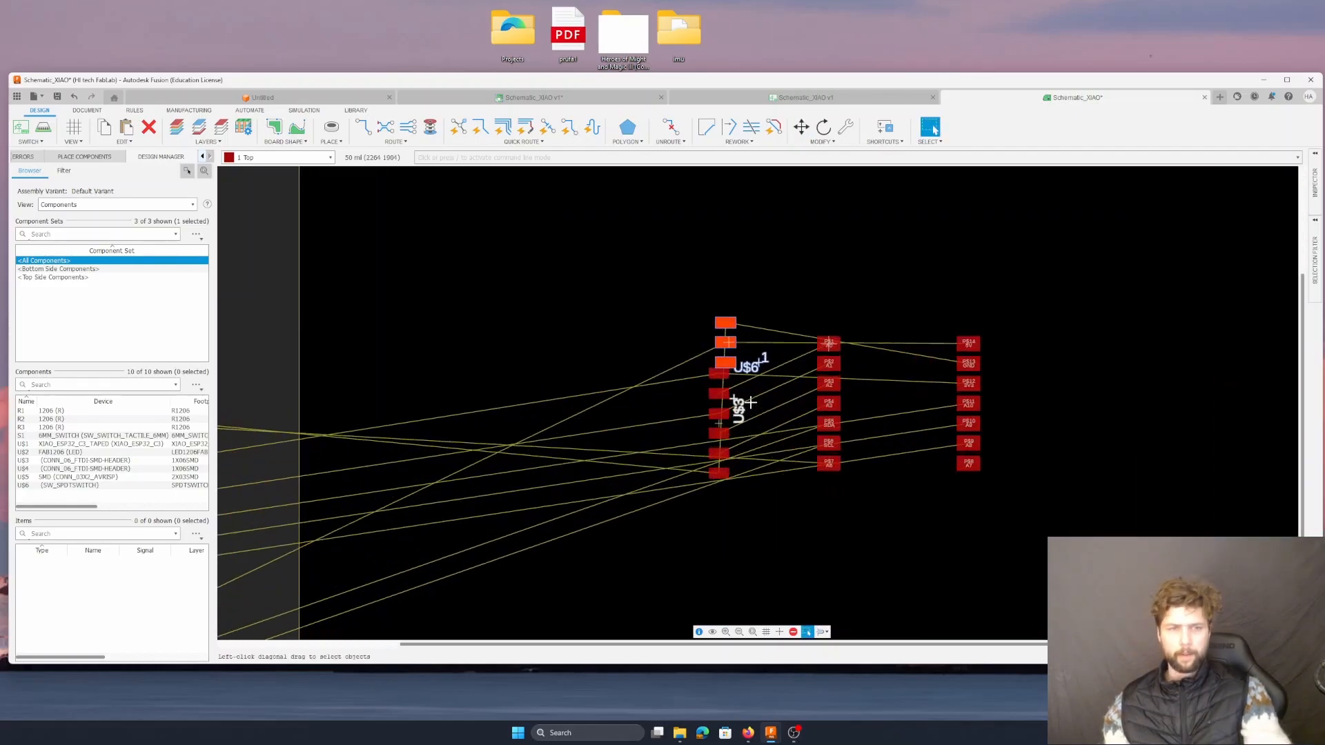
pyautogui.scroll(3, 751, 402)
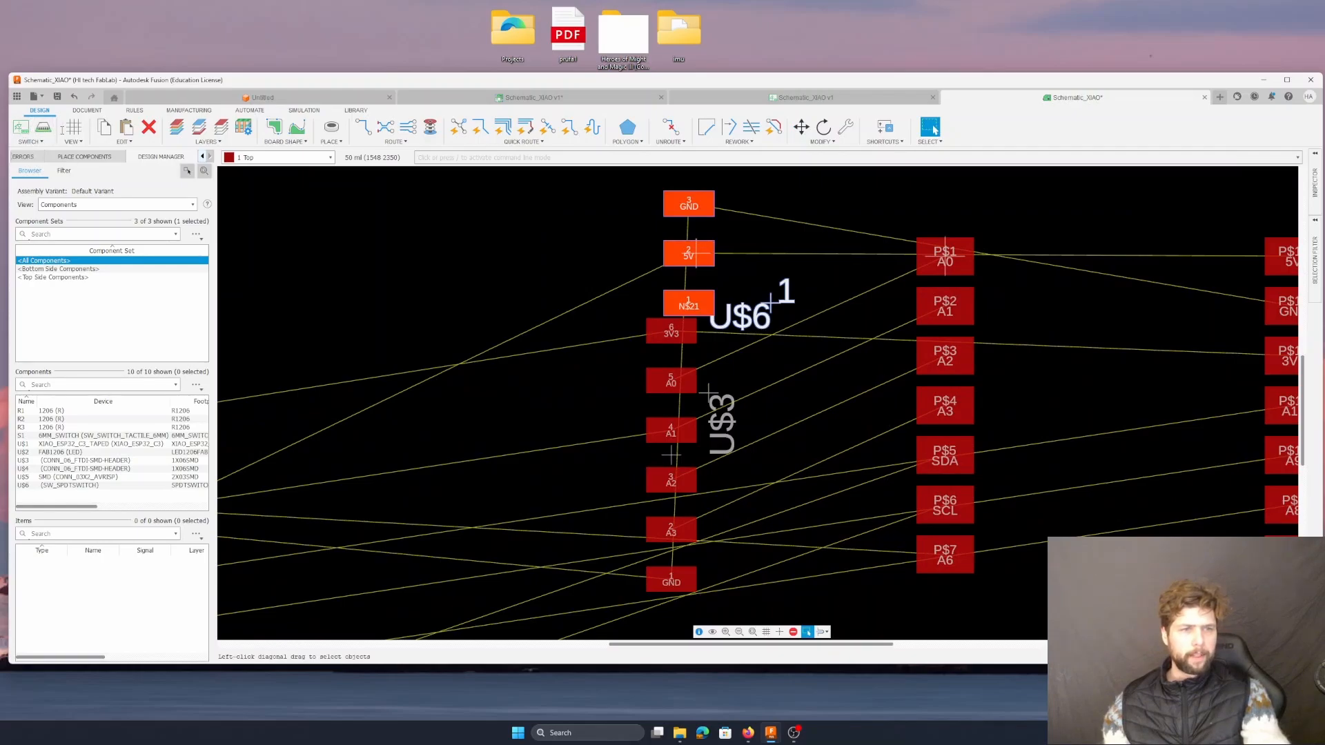
# - Set the board grid size to 0.01 mil and switch the grid unit to millimetres
pyautogui.click(76, 129)
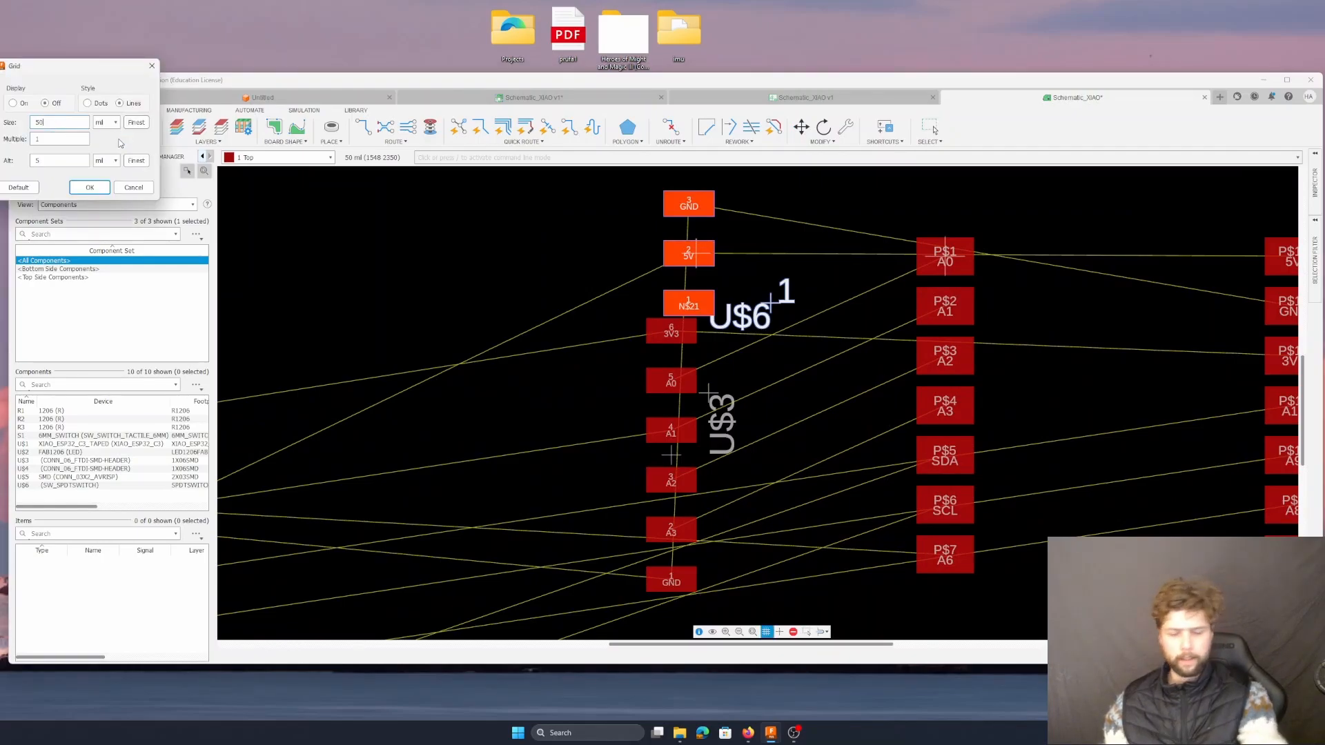
pyautogui.write('0.')
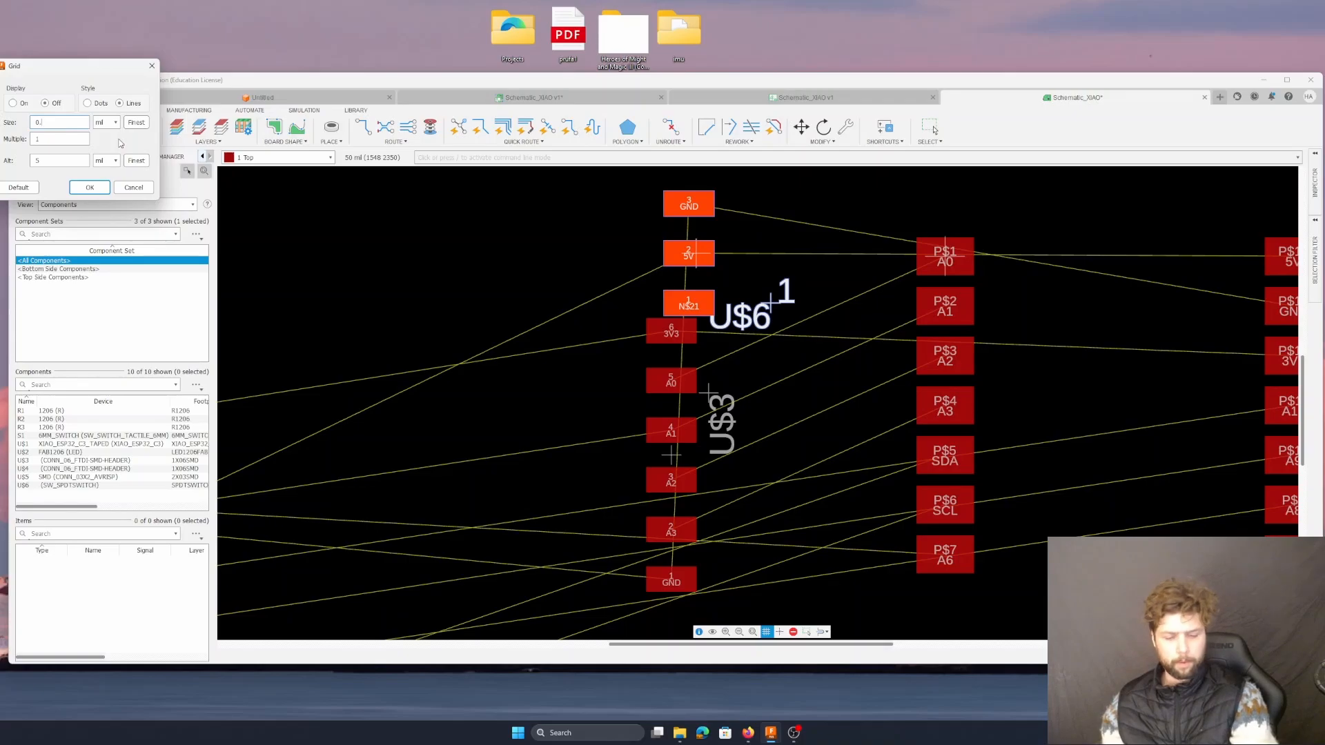
pyautogui.write('01')
pyautogui.click(107, 122)
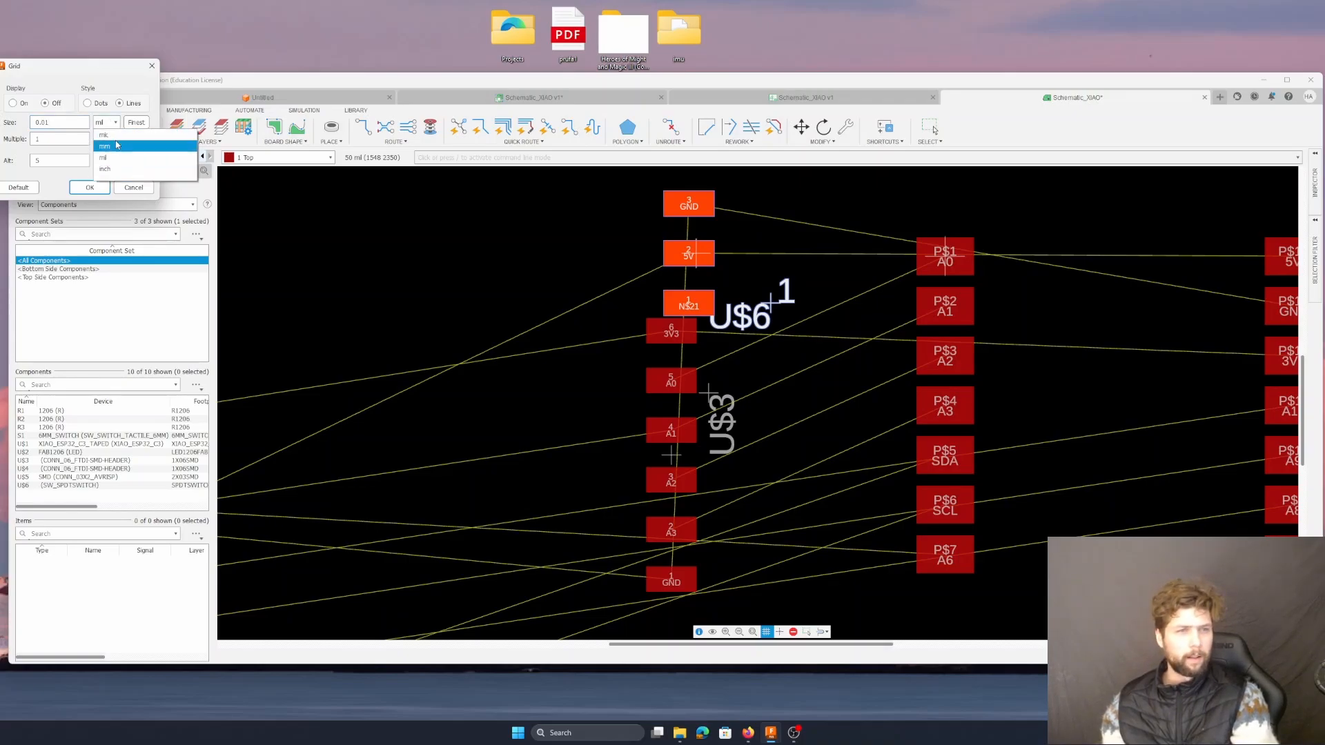
pyautogui.click(105, 147)
pyautogui.click(102, 189)
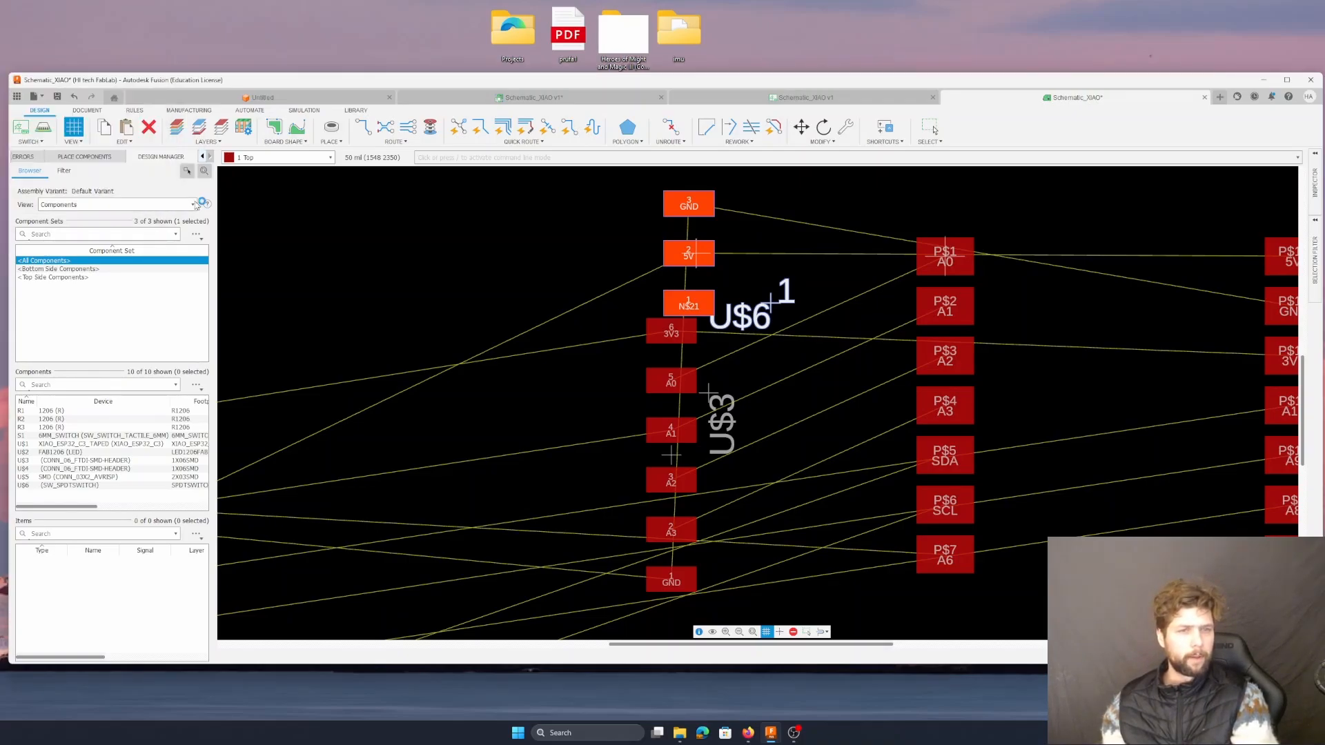
# - Rotate the U$6 switch 180° and align it in line above the U$3 header, with its GND pad nearest the header
pyautogui.press('m')
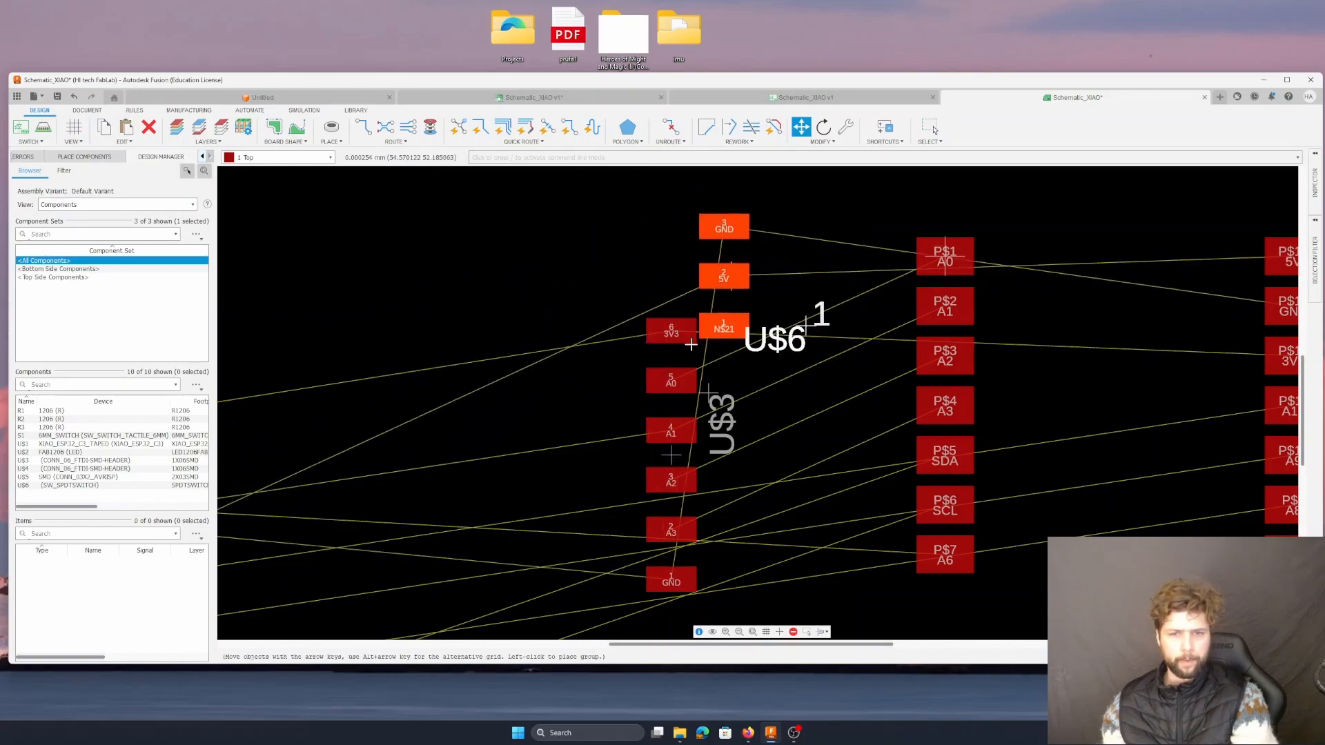
pyautogui.rightClick(538, 247)
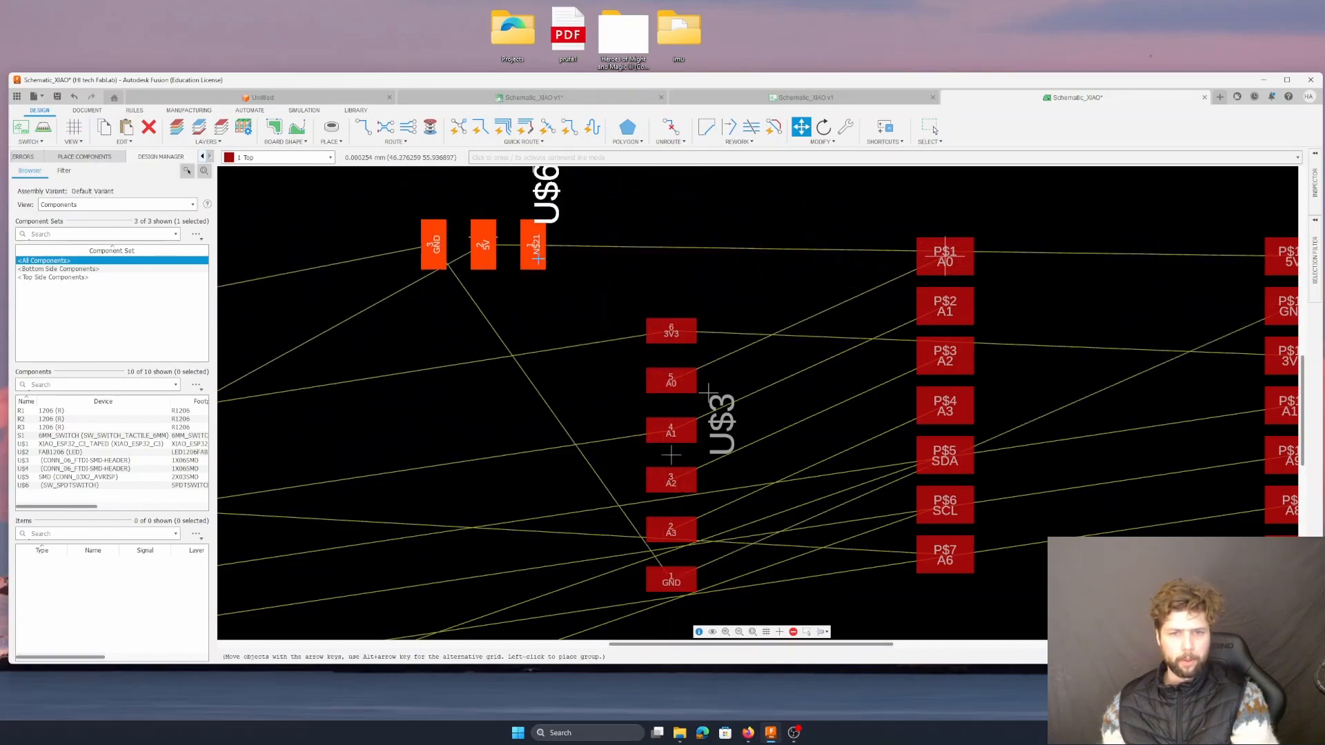
pyautogui.rightClick(587, 251)
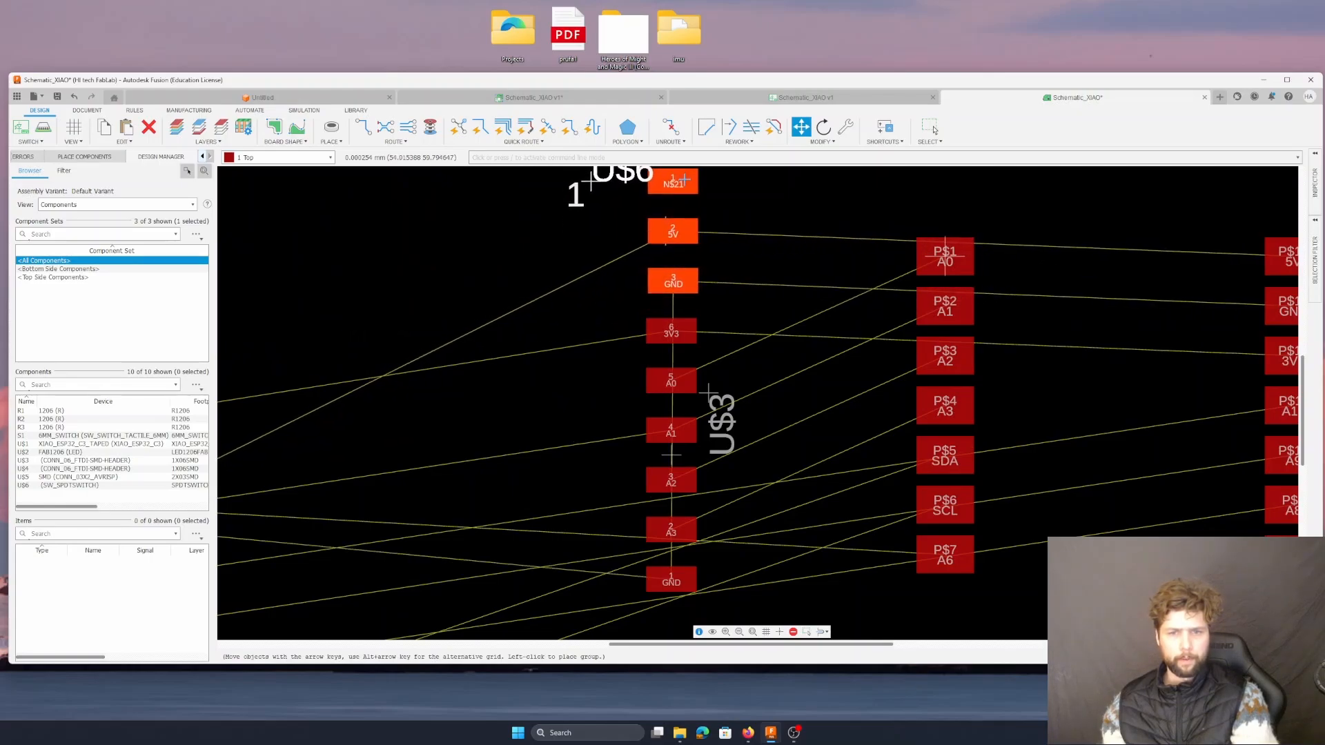
pyautogui.click(683, 180)
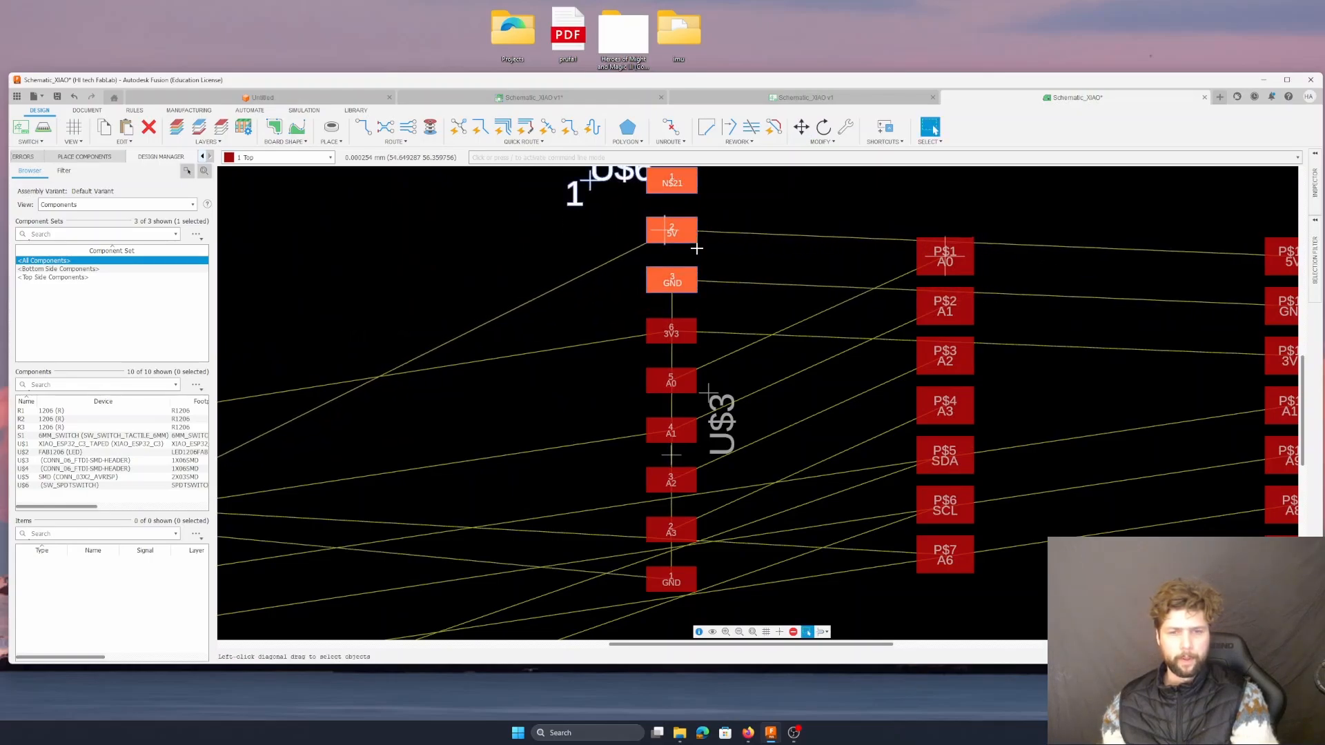
# - Place the U$5 AVRISP connector right of the XIAO module and the S1 tactile switch directly below that connector
pyautogui.scroll(1, 607, 351)
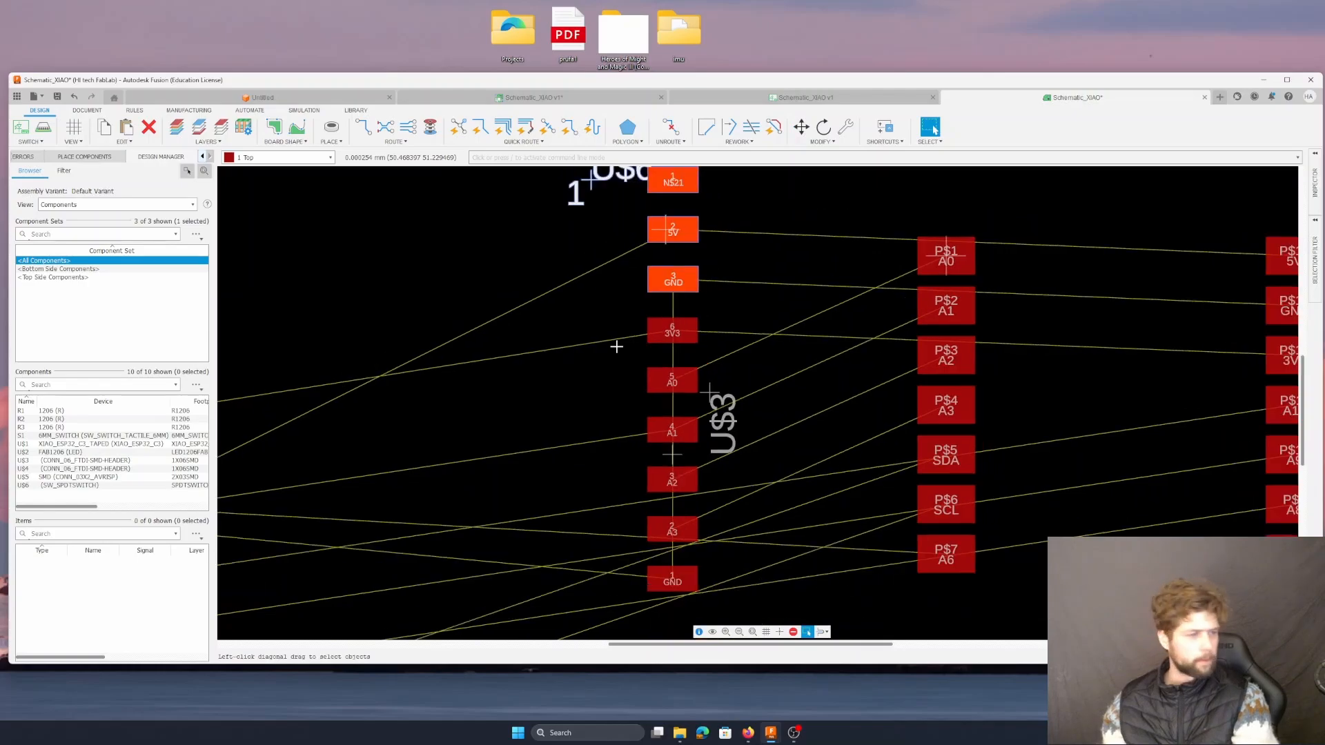
pyautogui.scroll(-1, 618, 347)
pyautogui.scroll(-1, 628, 348)
pyautogui.scroll(-1, 628, 347)
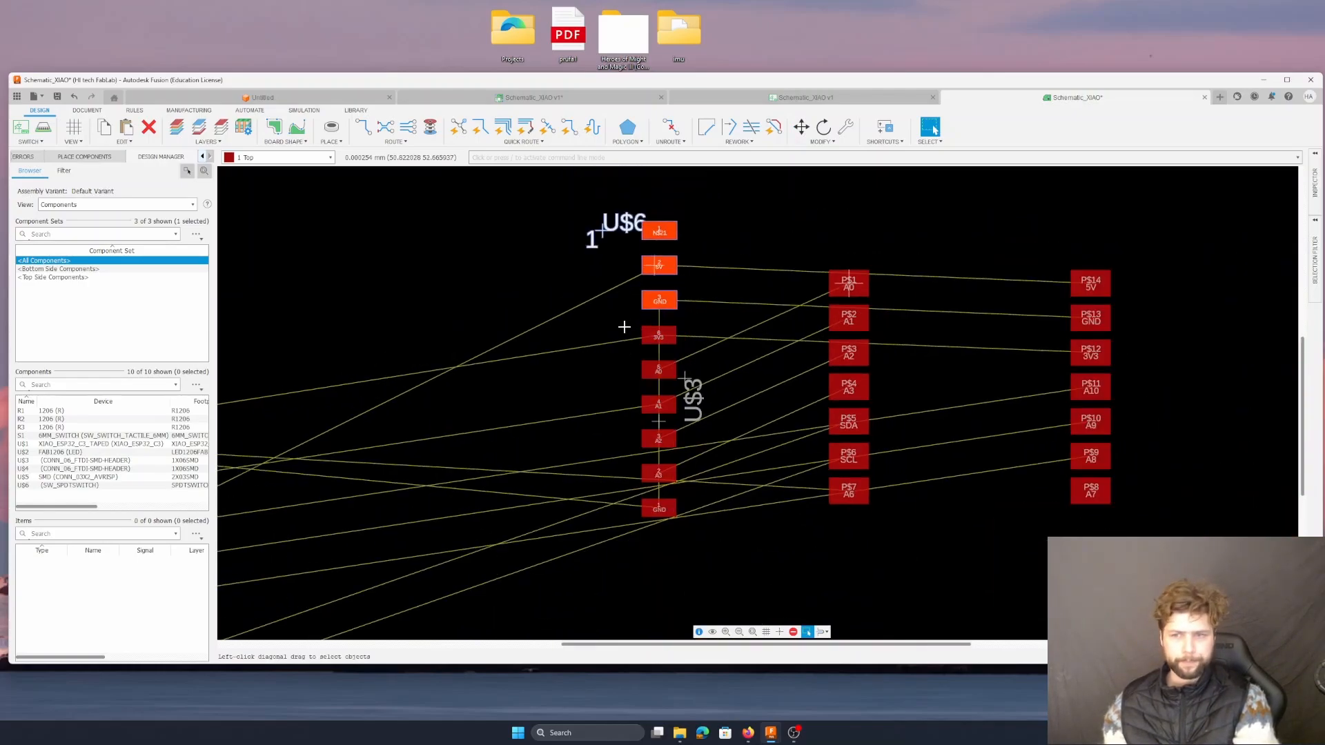
pyautogui.scroll(-3, 623, 326)
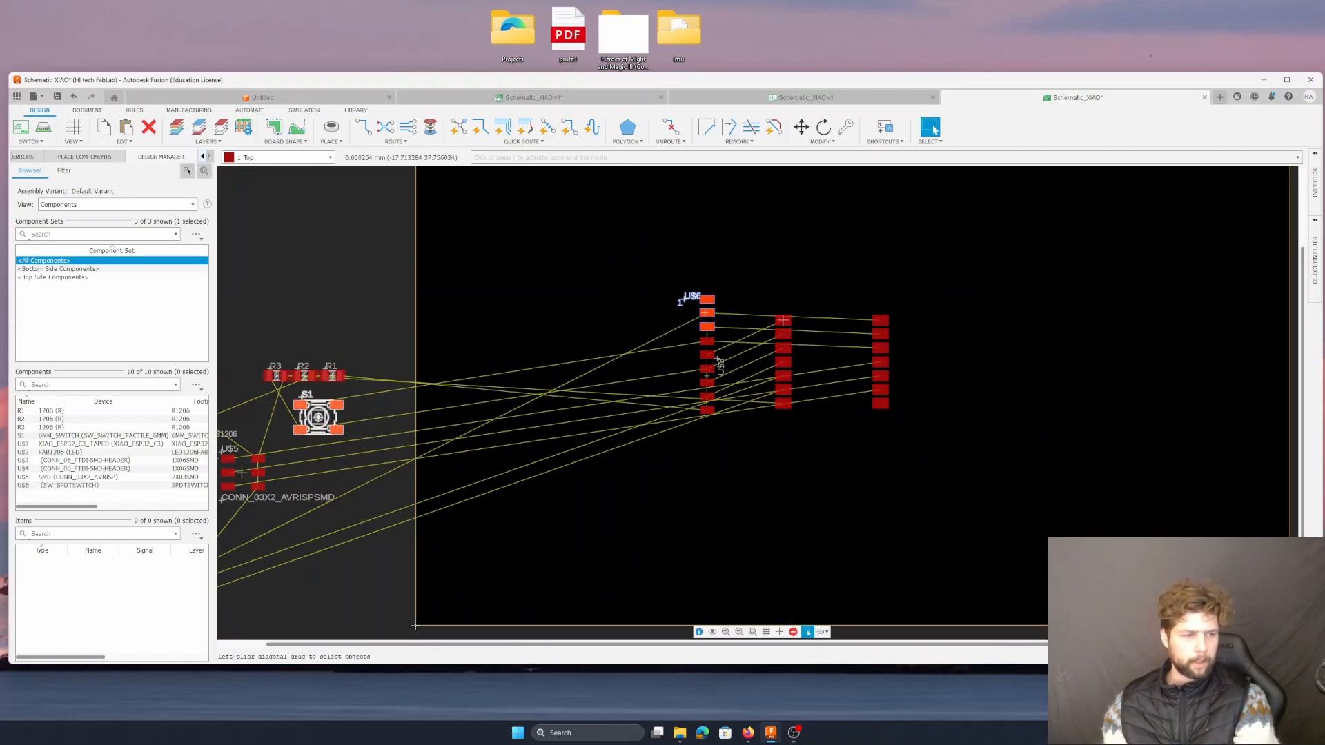
pyautogui.moveTo(317, 416); pyautogui.dragTo(945, 483)
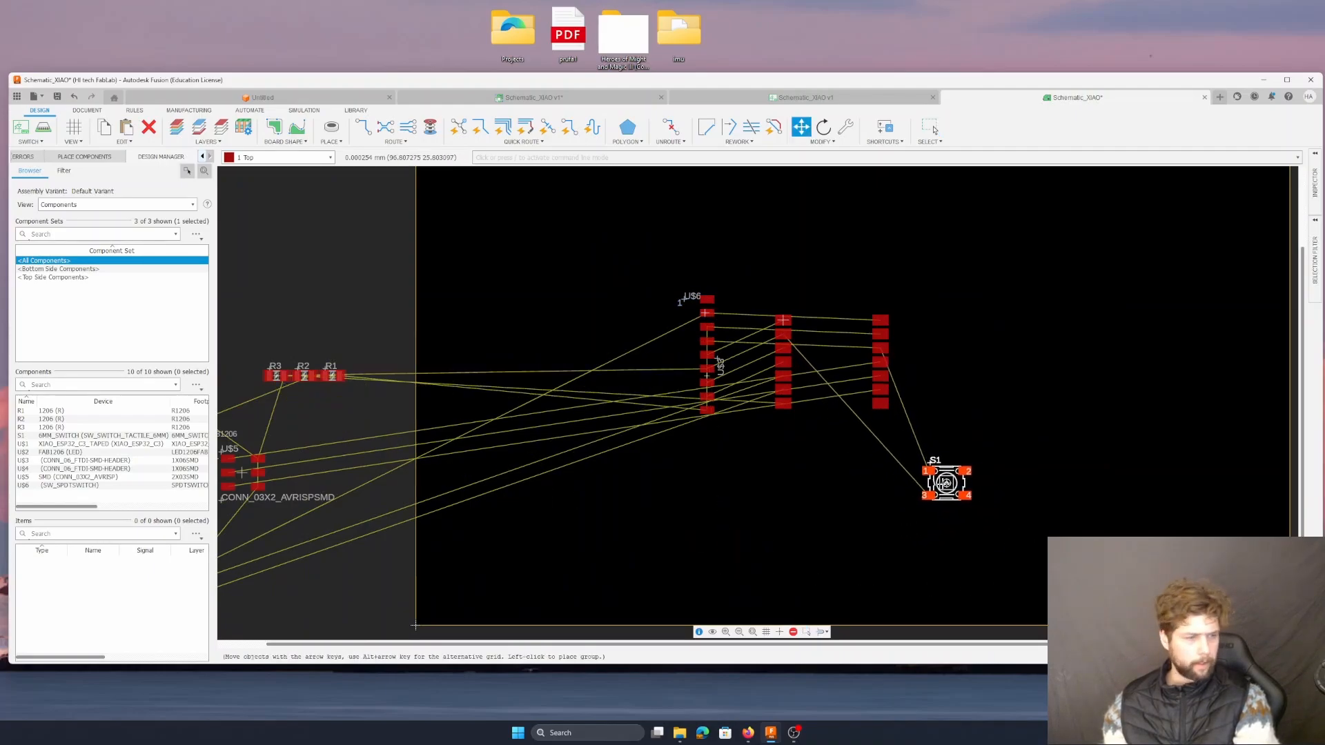
pyautogui.click(940, 479)
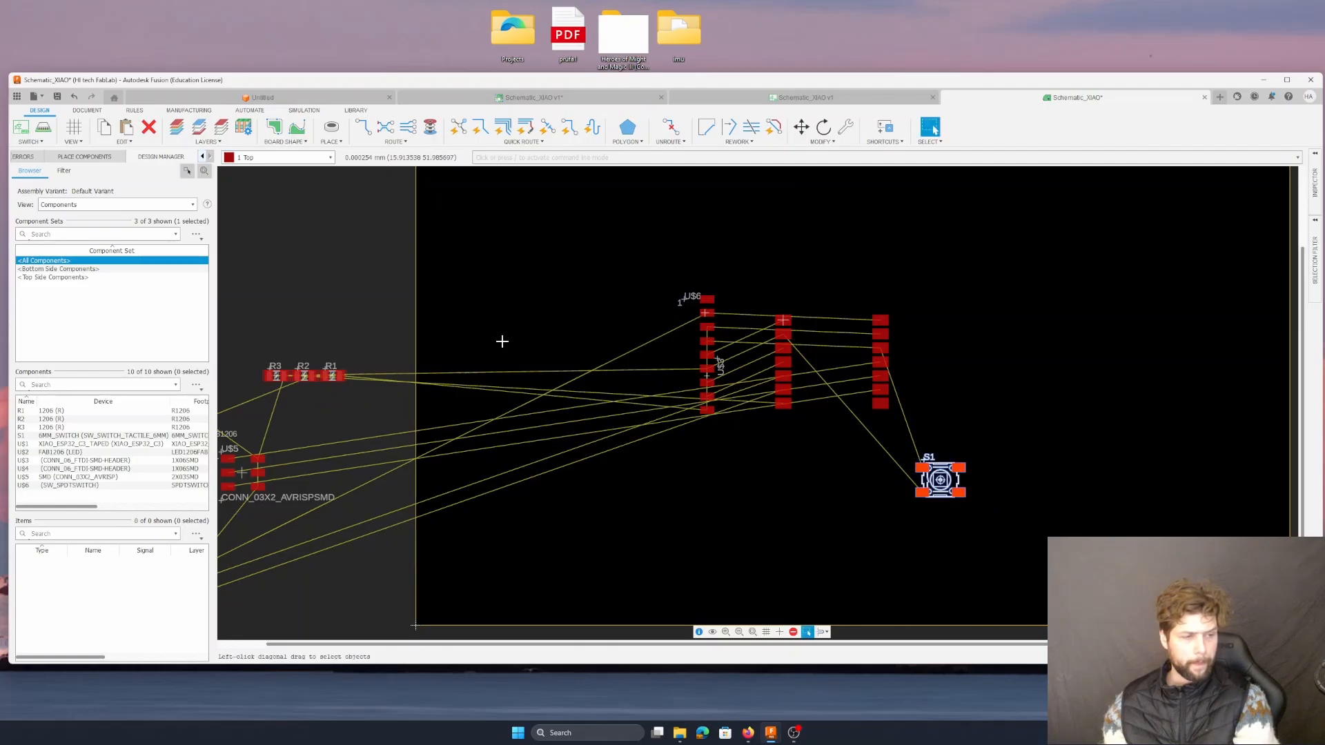
pyautogui.moveTo(241, 476); pyautogui.dragTo(930, 379)
pyautogui.moveTo(943, 464); pyautogui.dragTo(936, 423)
pyautogui.click(935, 423)
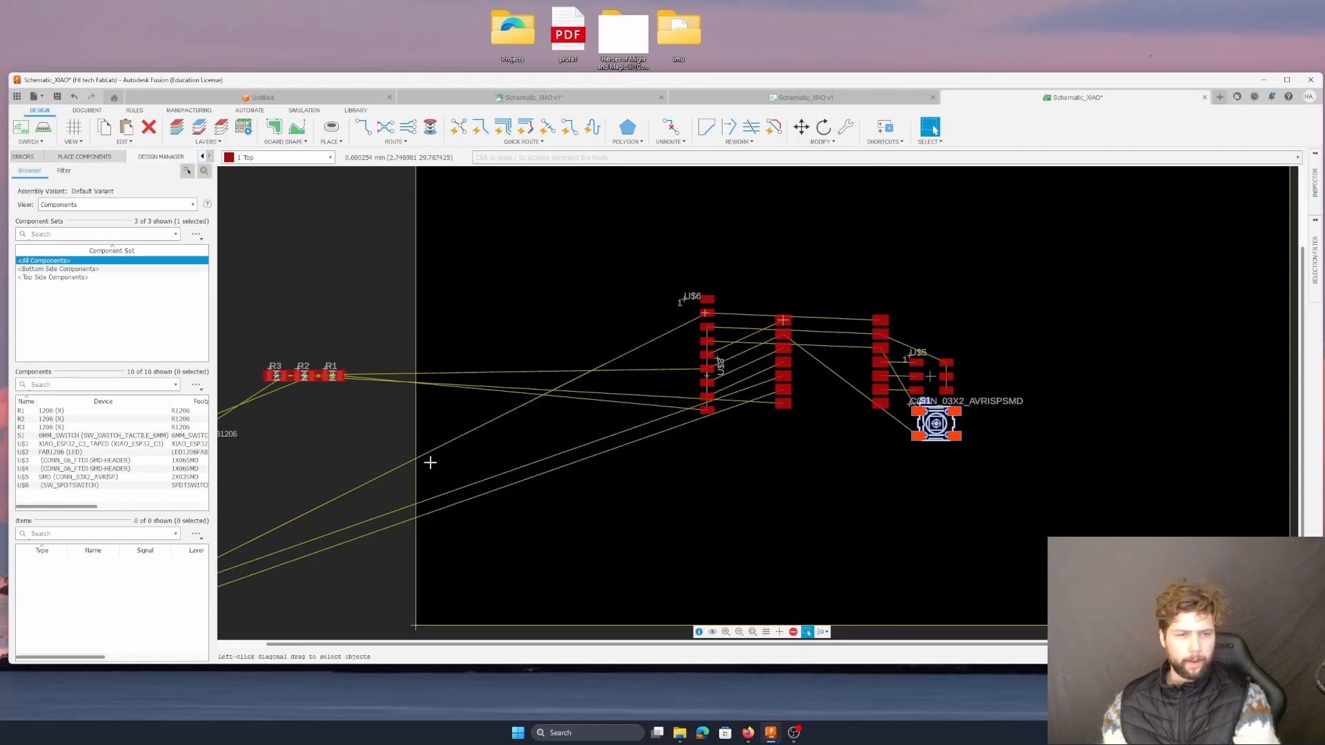
# - Move the U$4 FTDI header onto the board, rotate it horizontal, and place it just below the XIAO module
pyautogui.scroll(-3, 378, 455)
pyautogui.scroll(1, 378, 456)
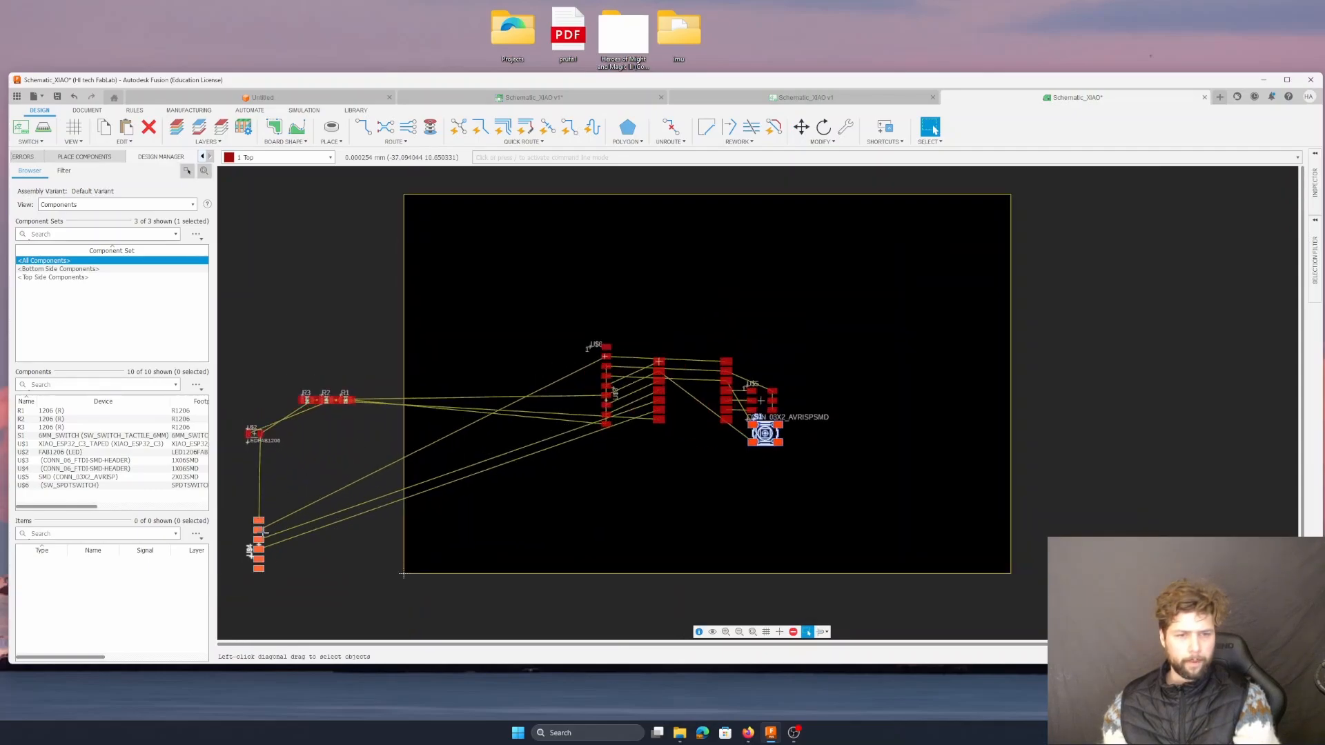
pyautogui.moveTo(259, 538); pyautogui.dragTo(697, 474)
pyautogui.rightClick(687, 512)
pyautogui.rightClick(676, 490)
pyautogui.rightClick(678, 477)
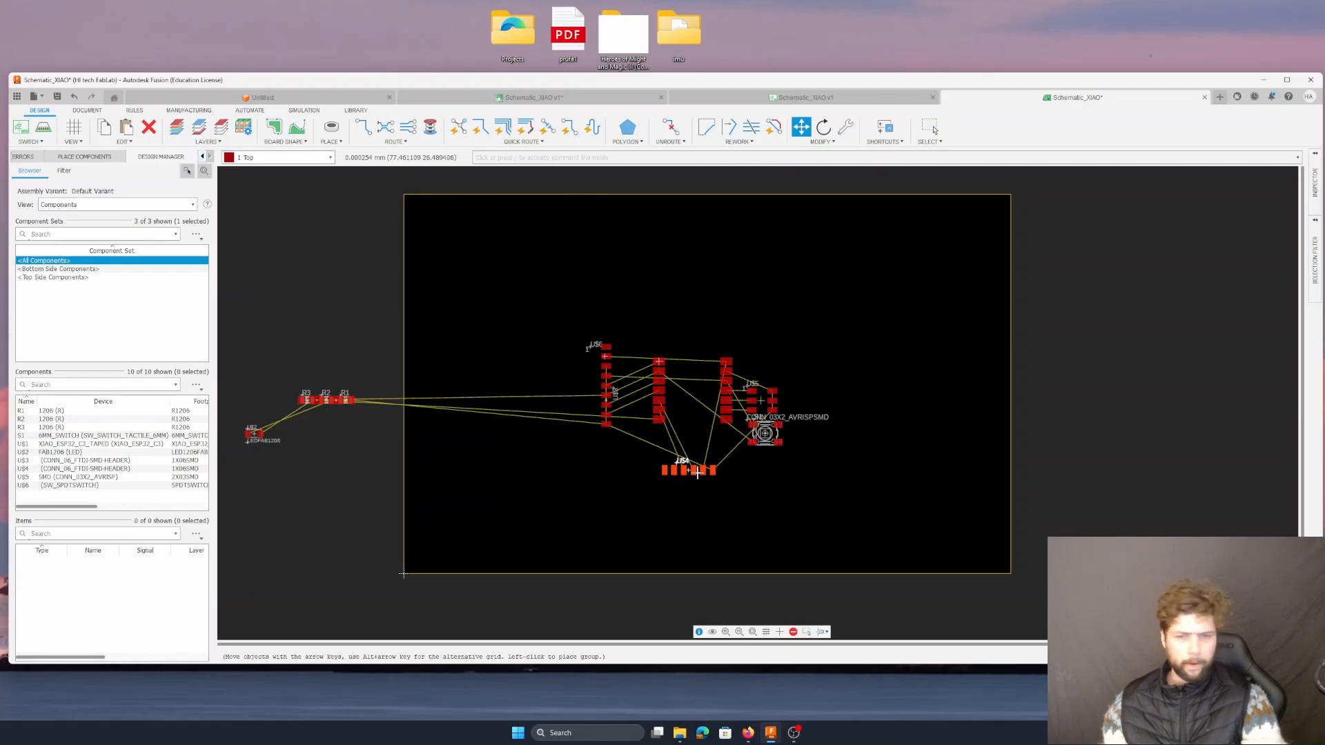
pyautogui.moveTo(697, 473); pyautogui.dragTo(699, 462)
pyautogui.click(699, 462)
pyautogui.scroll(-3, 698, 462)
pyautogui.scroll(5, 696, 461)
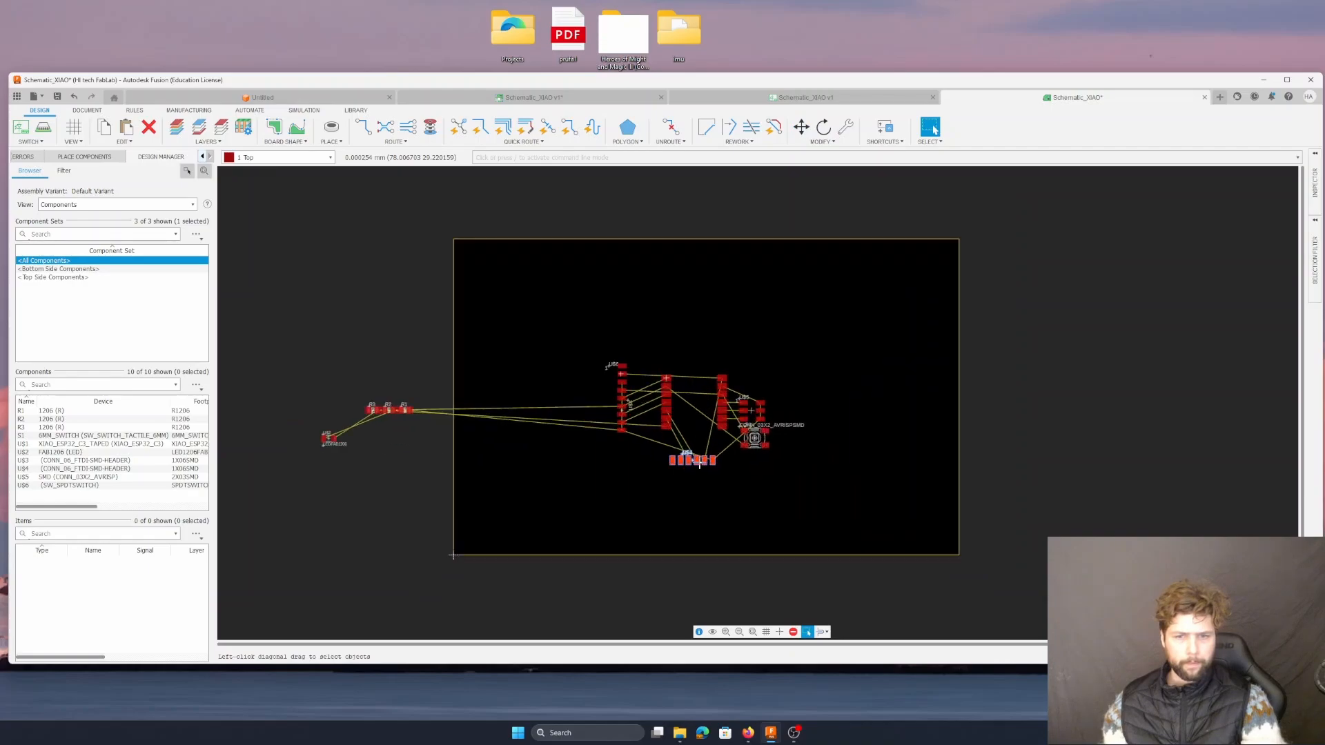
# - Move the U$2 LED onto the board, rotate it 180°, and place it just below the U$3 header
pyautogui.scroll(-2, 694, 461)
pyautogui.scroll(-1, 321, 420)
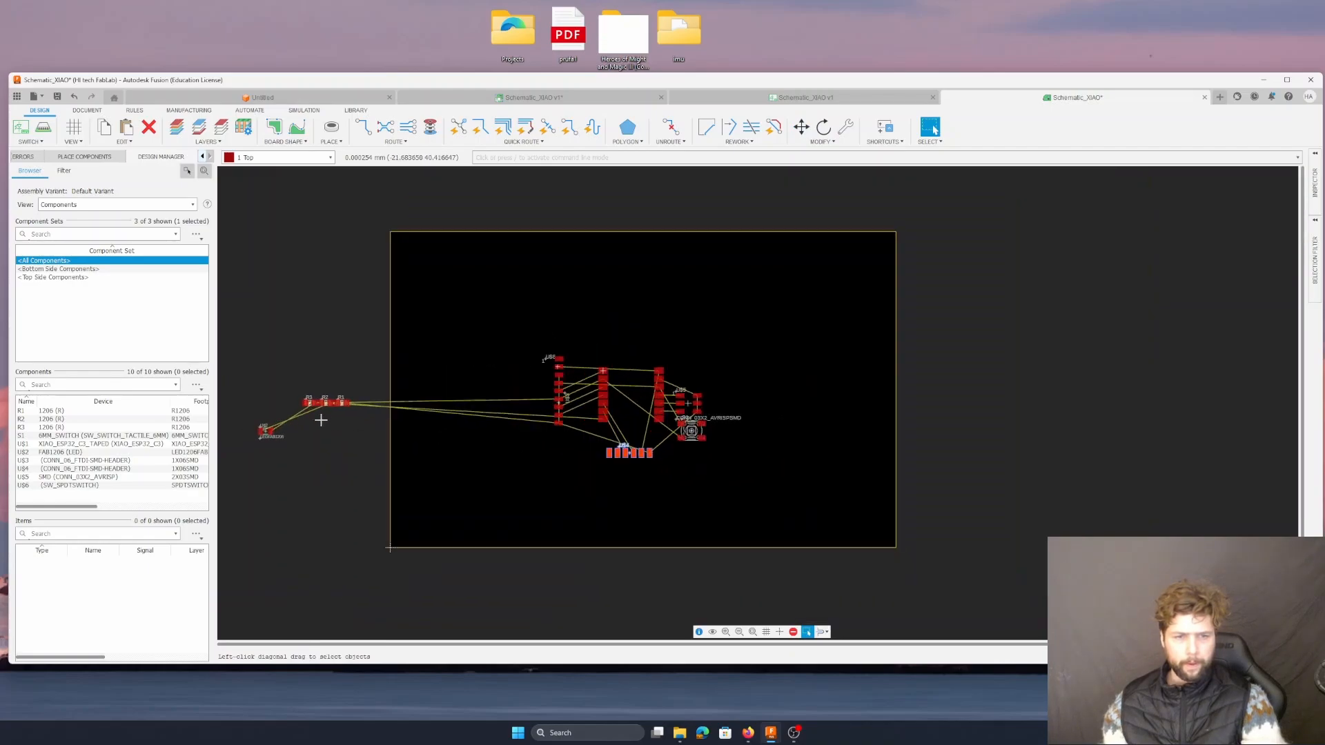
pyautogui.moveTo(263, 428); pyautogui.dragTo(503, 417)
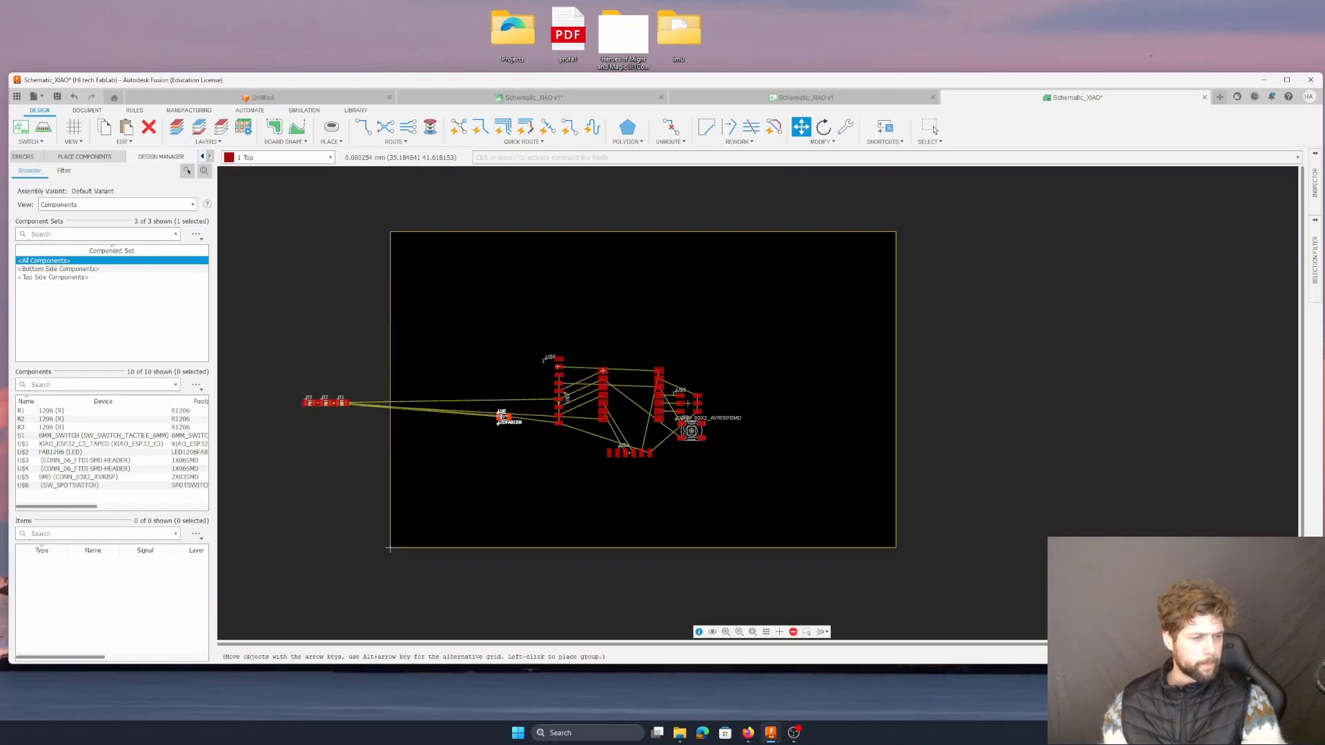
pyautogui.moveTo(502, 417); pyautogui.dragTo(556, 440)
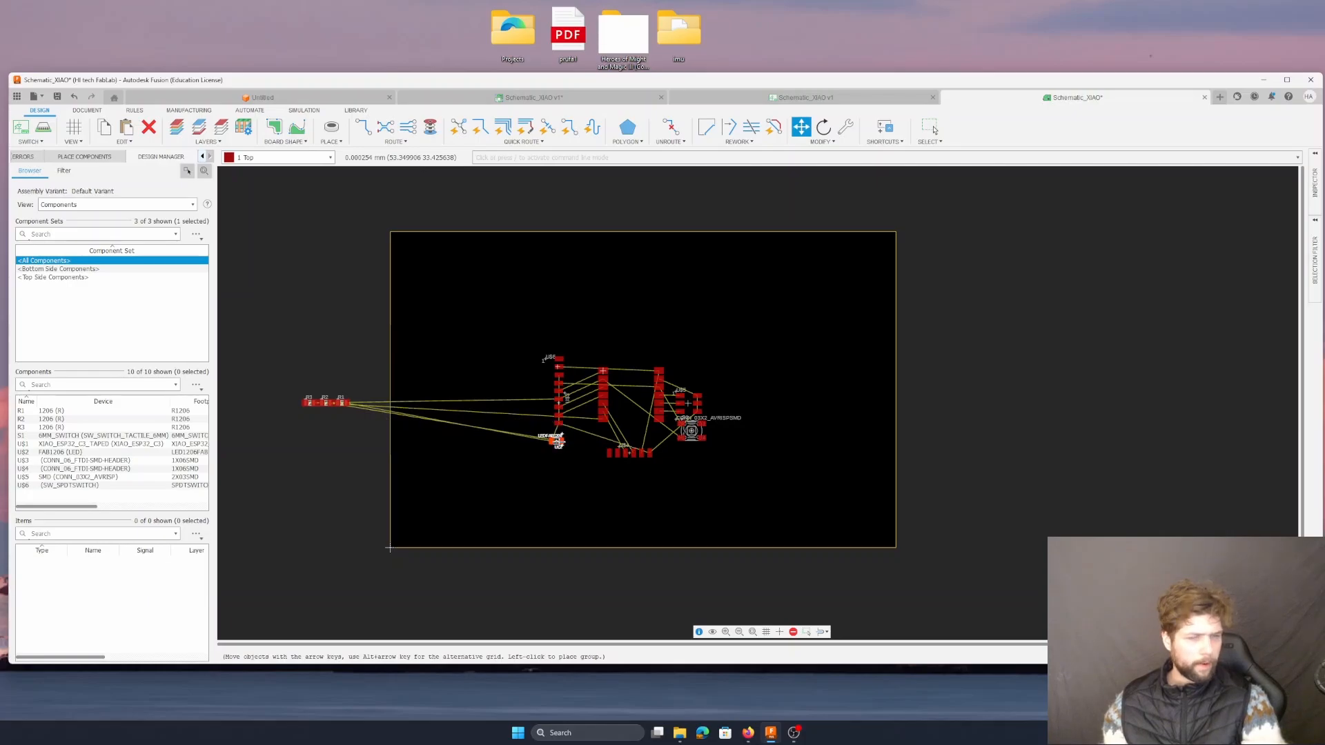
pyautogui.moveTo(560, 442); pyautogui.dragTo(574, 443)
pyautogui.scroll(-4, 587, 440)
pyautogui.scroll(5, 615, 432)
pyautogui.scroll(2, 542, 467)
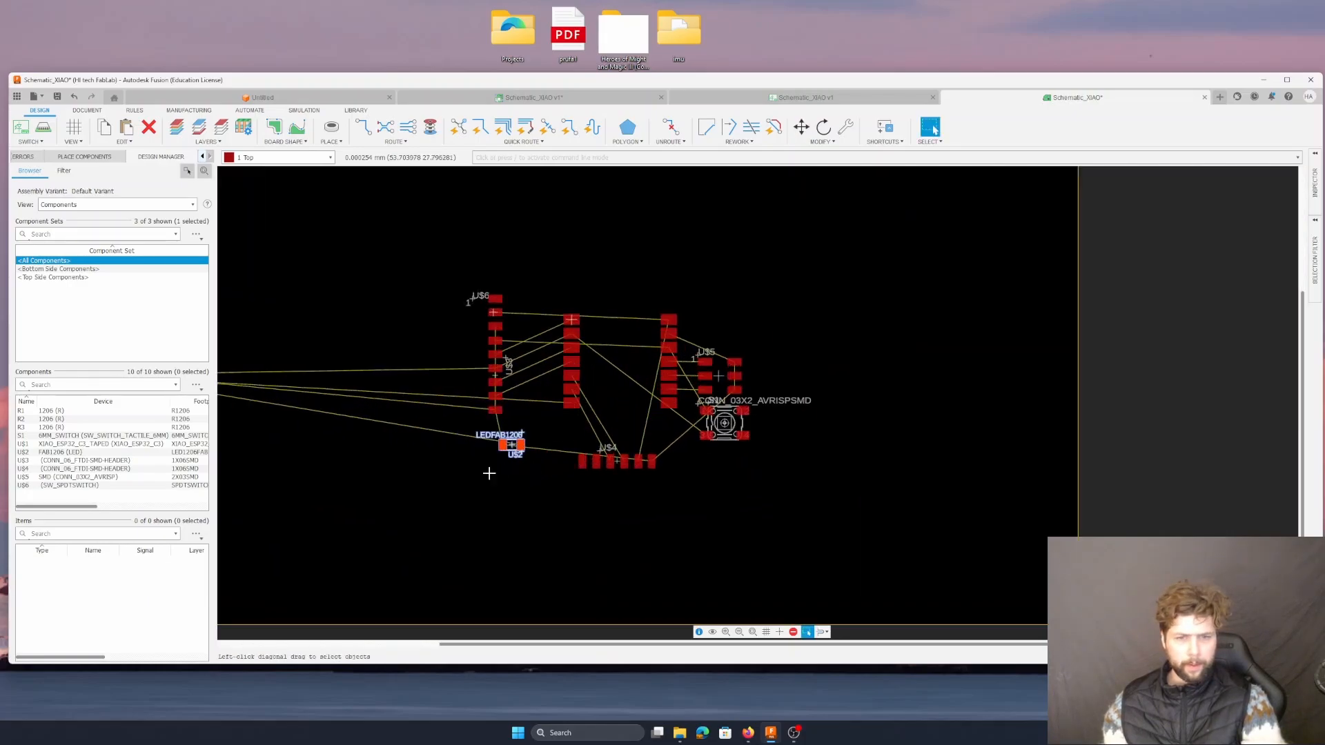
pyautogui.scroll(3, 490, 473)
pyautogui.scroll(3, 576, 463)
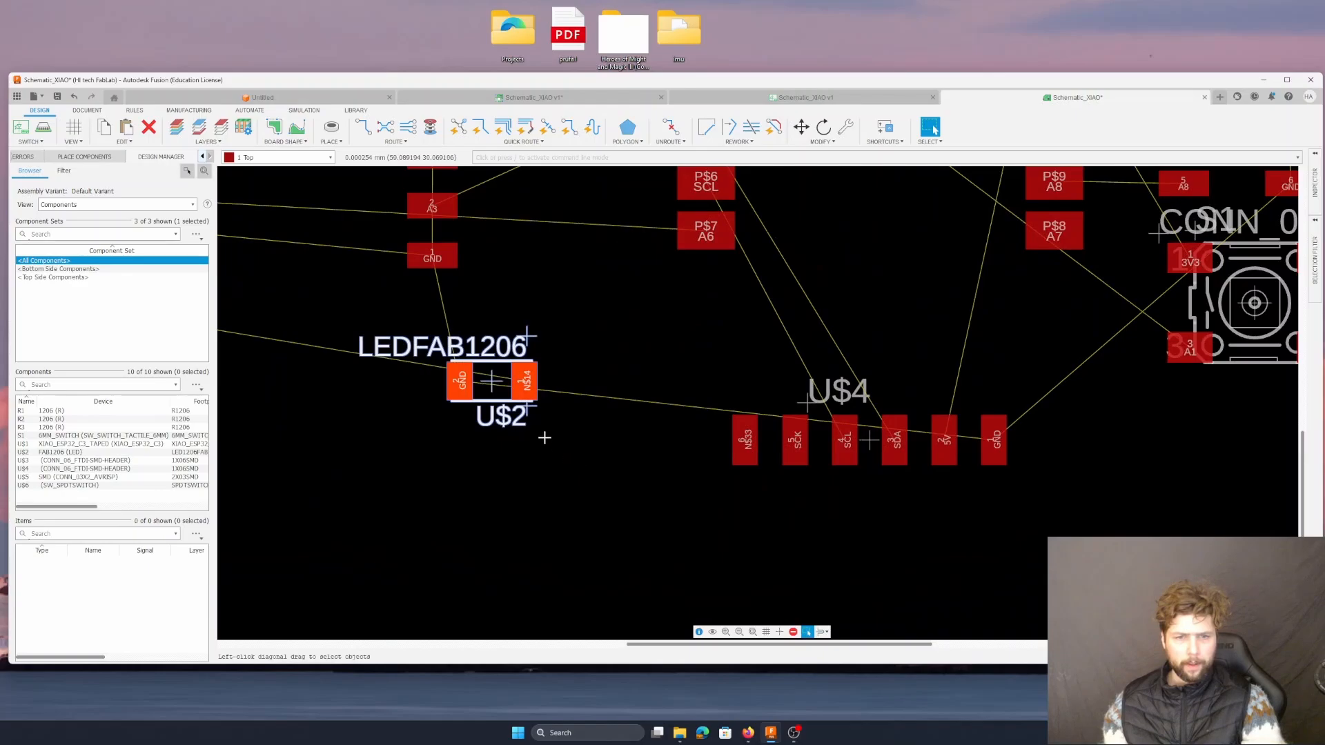
pyautogui.scroll(-3, 544, 437)
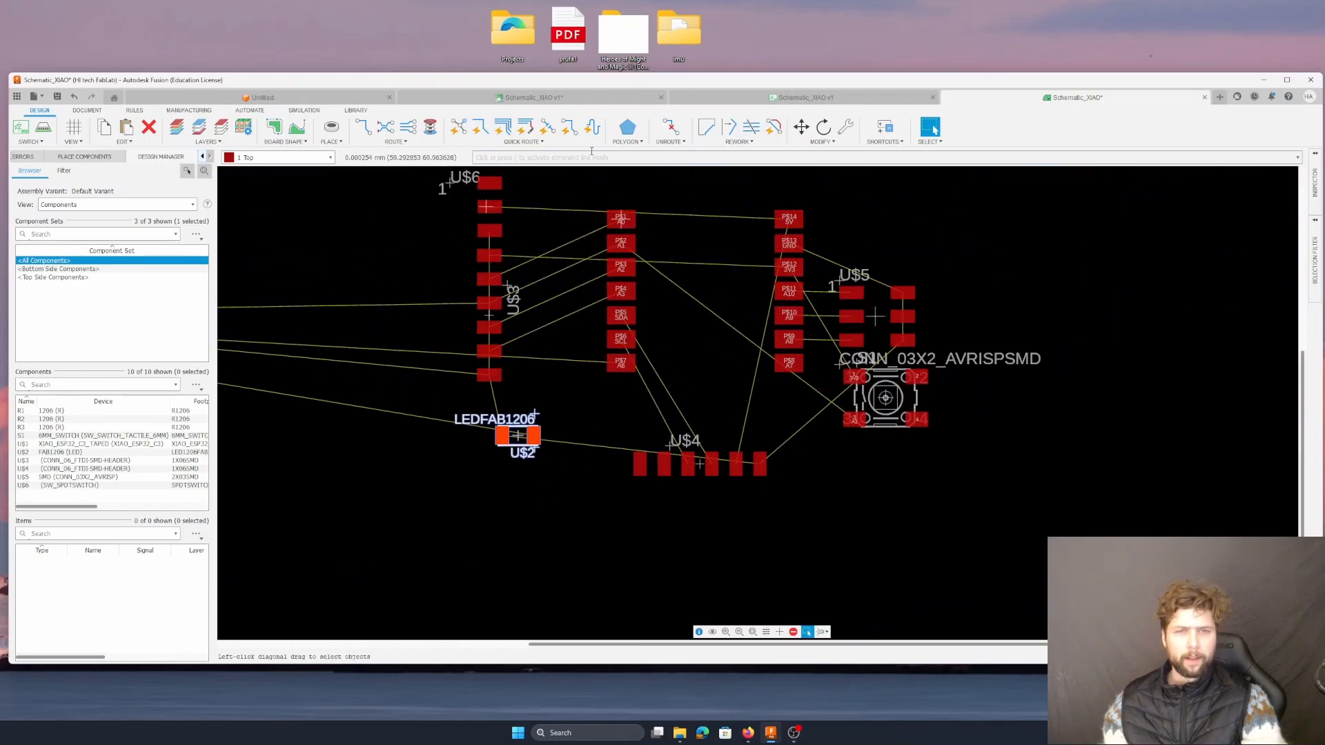
# - Check the LED circuit in the schematic, and move resistor R1 onto the board below the U$2 LED
pyautogui.click(798, 97)
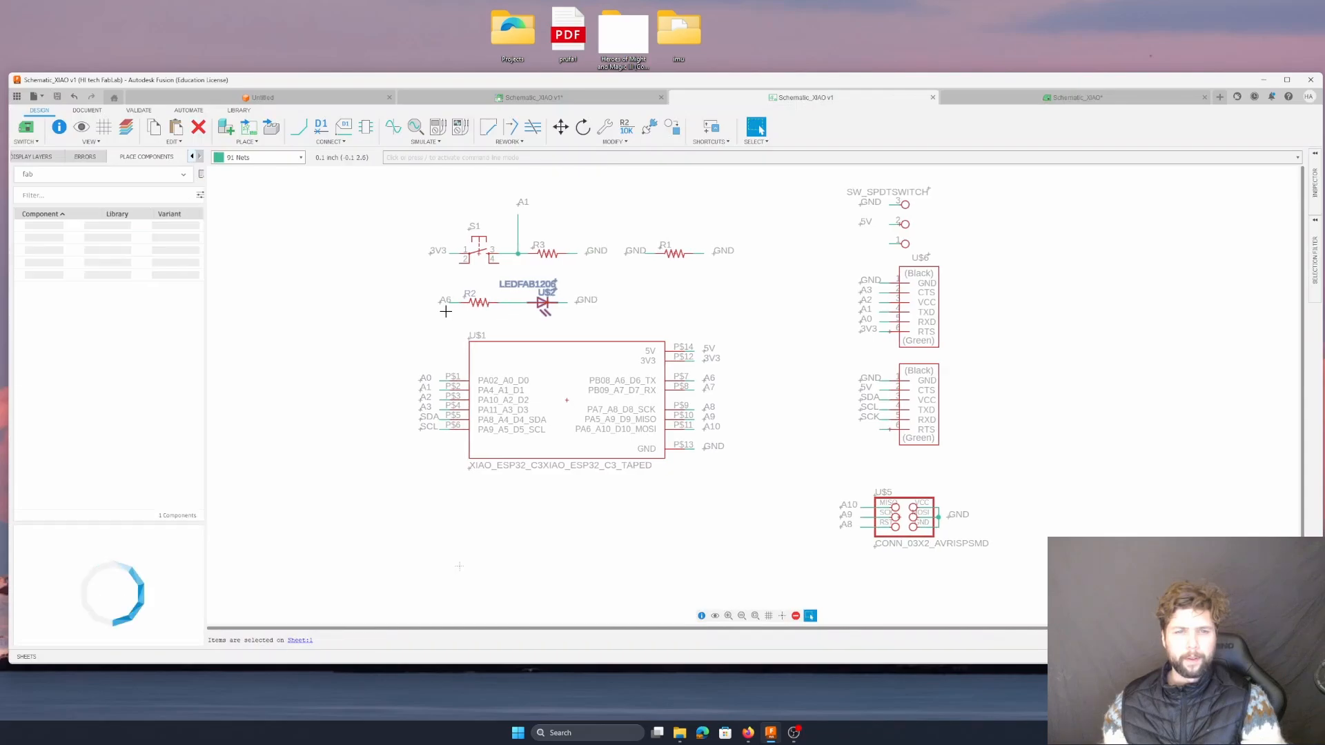
pyautogui.click(1030, 100)
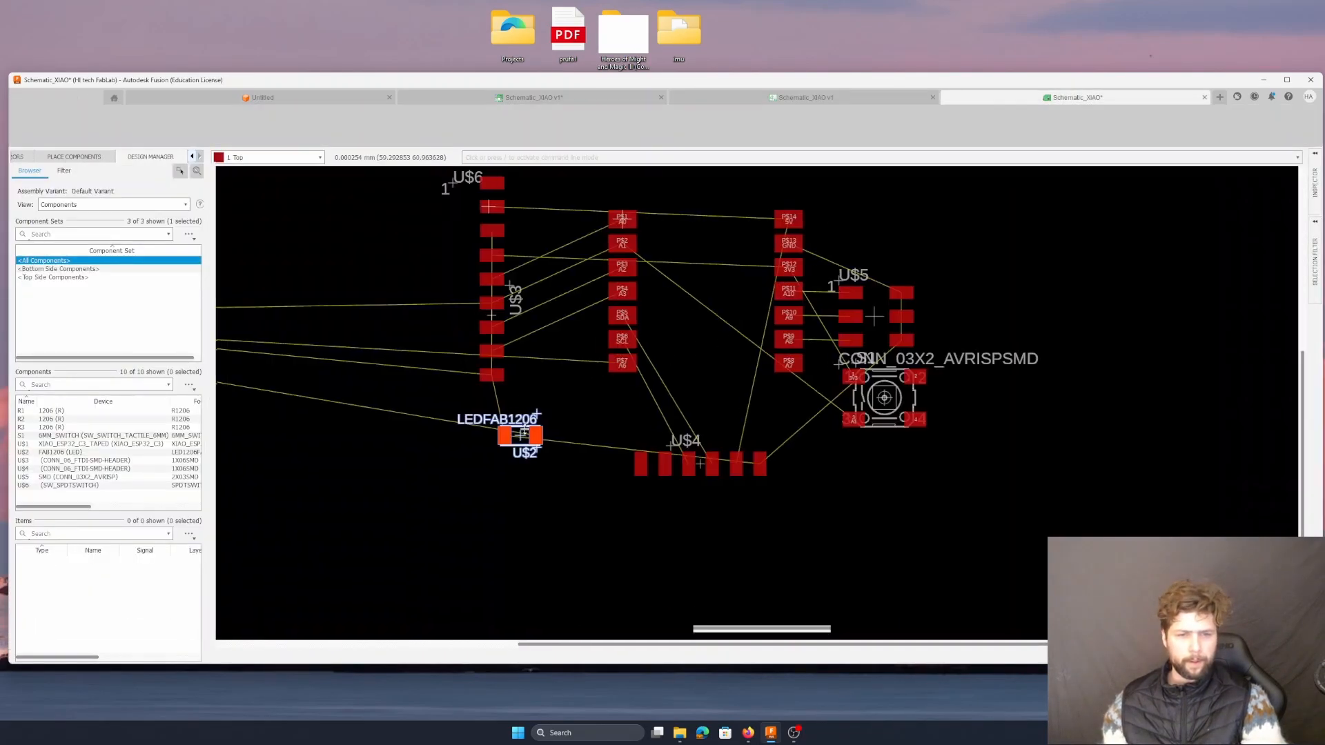
pyautogui.scroll(2, 713, 453)
pyautogui.scroll(-3, 734, 457)
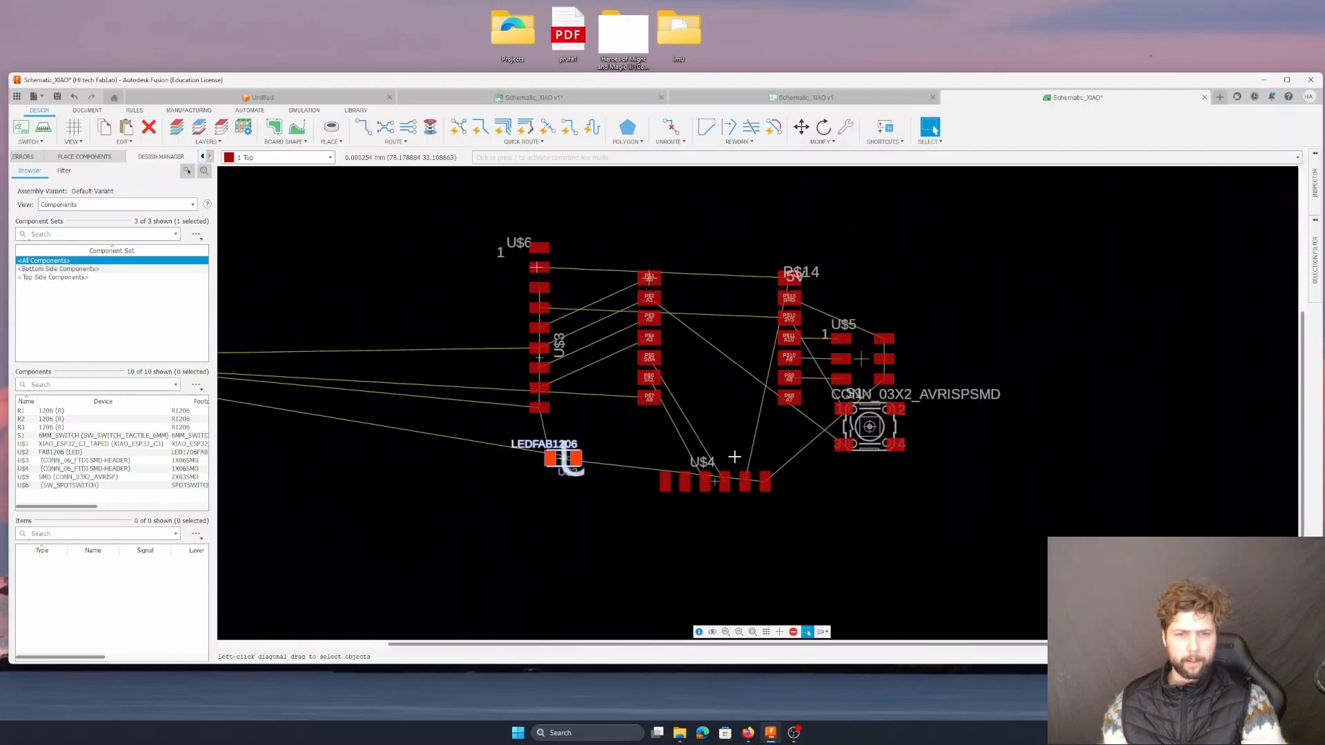
pyautogui.scroll(-3, 734, 456)
pyautogui.moveTo(380, 409); pyautogui.dragTo(622, 488)
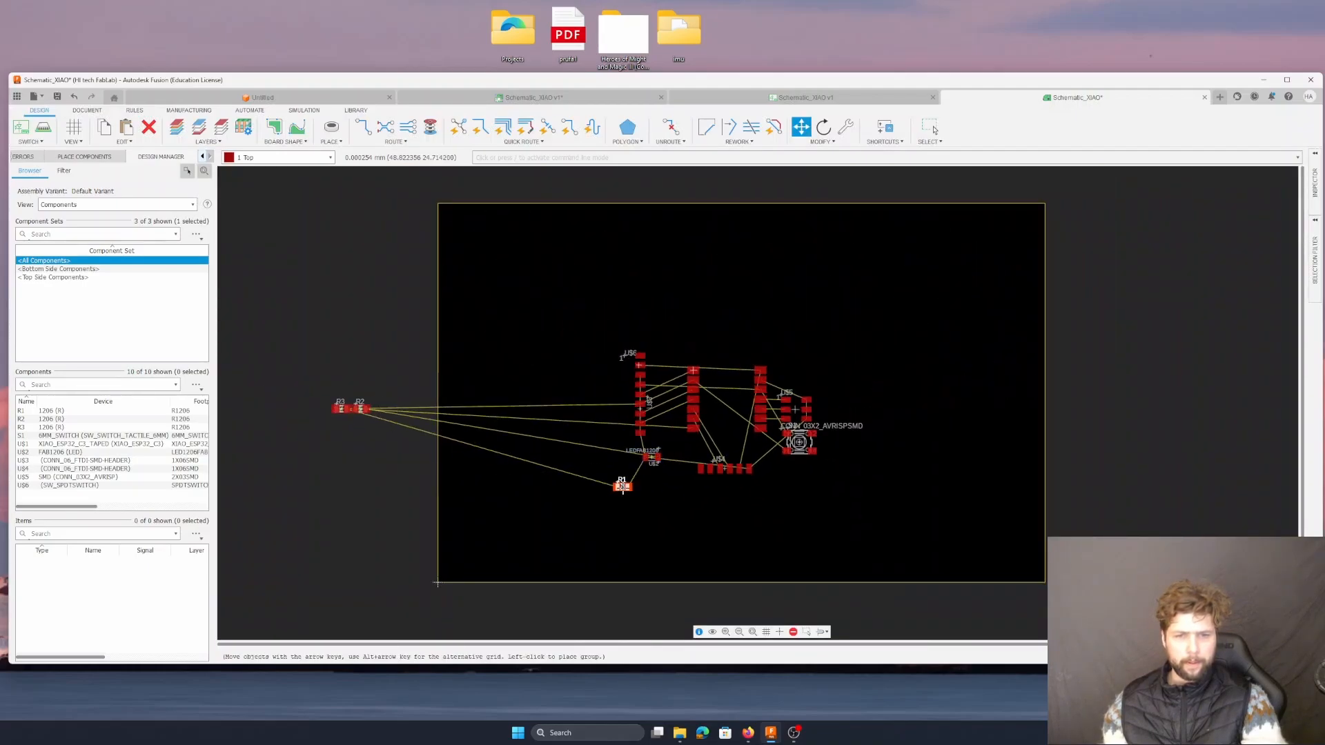
pyautogui.click(622, 488)
pyautogui.press('Escape')
pyautogui.scroll(4, 645, 487)
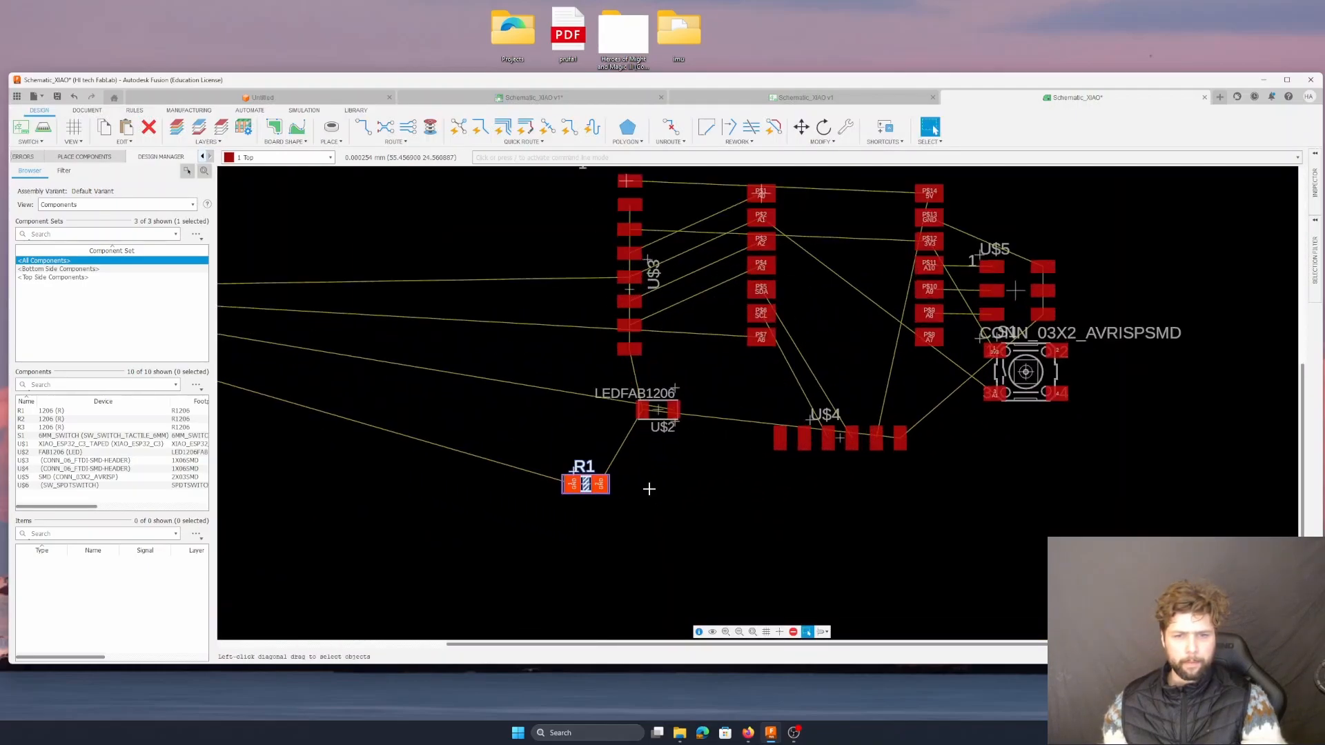
# - Move resistor R2 onto the board, rotate it 180°, and place it beside the XIAO's P$7 (A6) pad
pyautogui.scroll(-2, 692, 489)
pyautogui.scroll(-1, 541, 436)
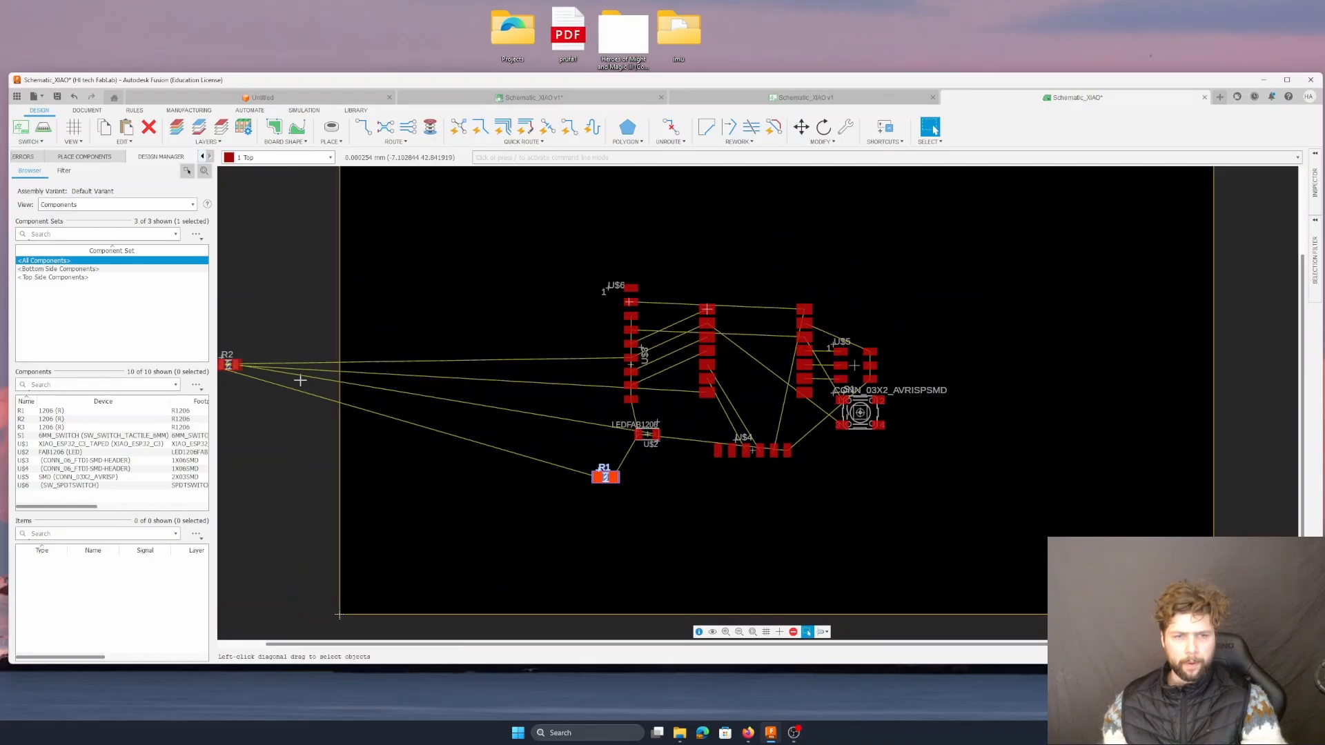
pyautogui.moveTo(230, 364); pyautogui.dragTo(671, 389)
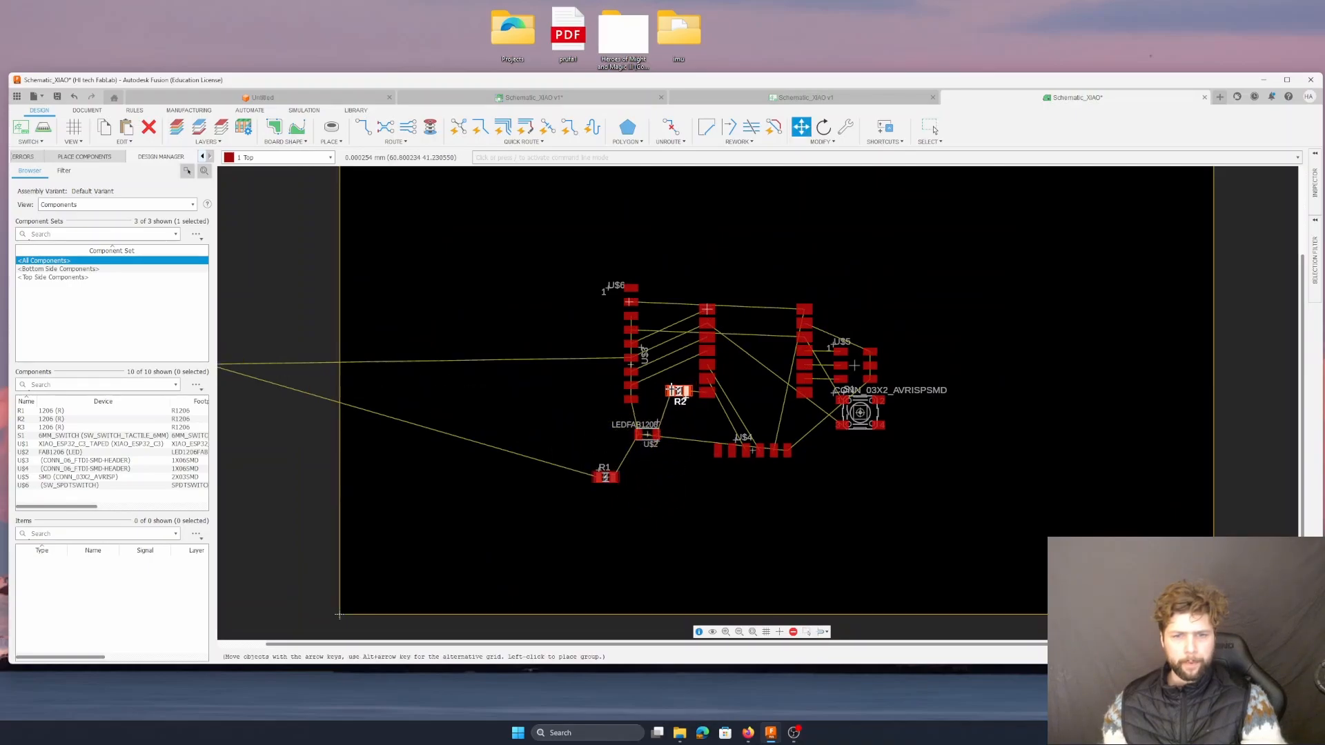
pyautogui.click(672, 391)
pyautogui.press('Escape')
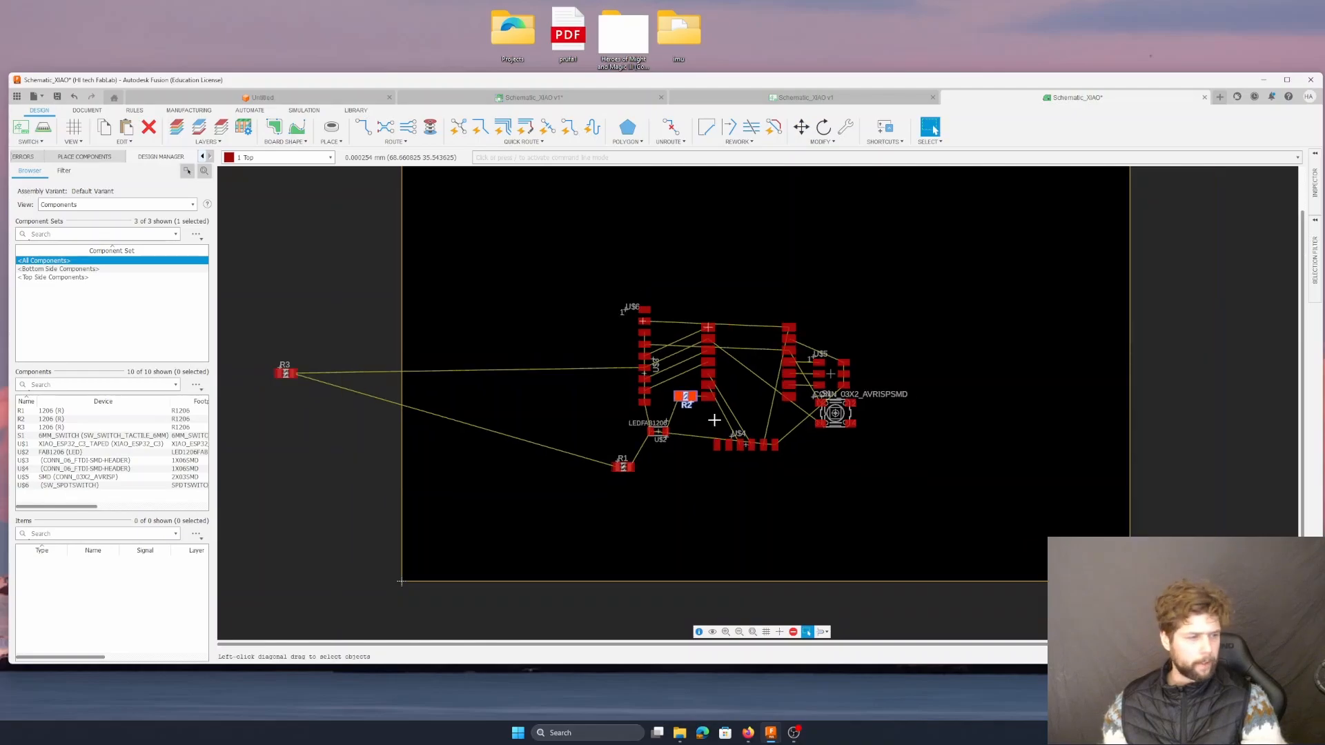
# - Move the U$2 LED closer to R2 so that it sits directly below the resistor
pyautogui.scroll(4, 711, 427)
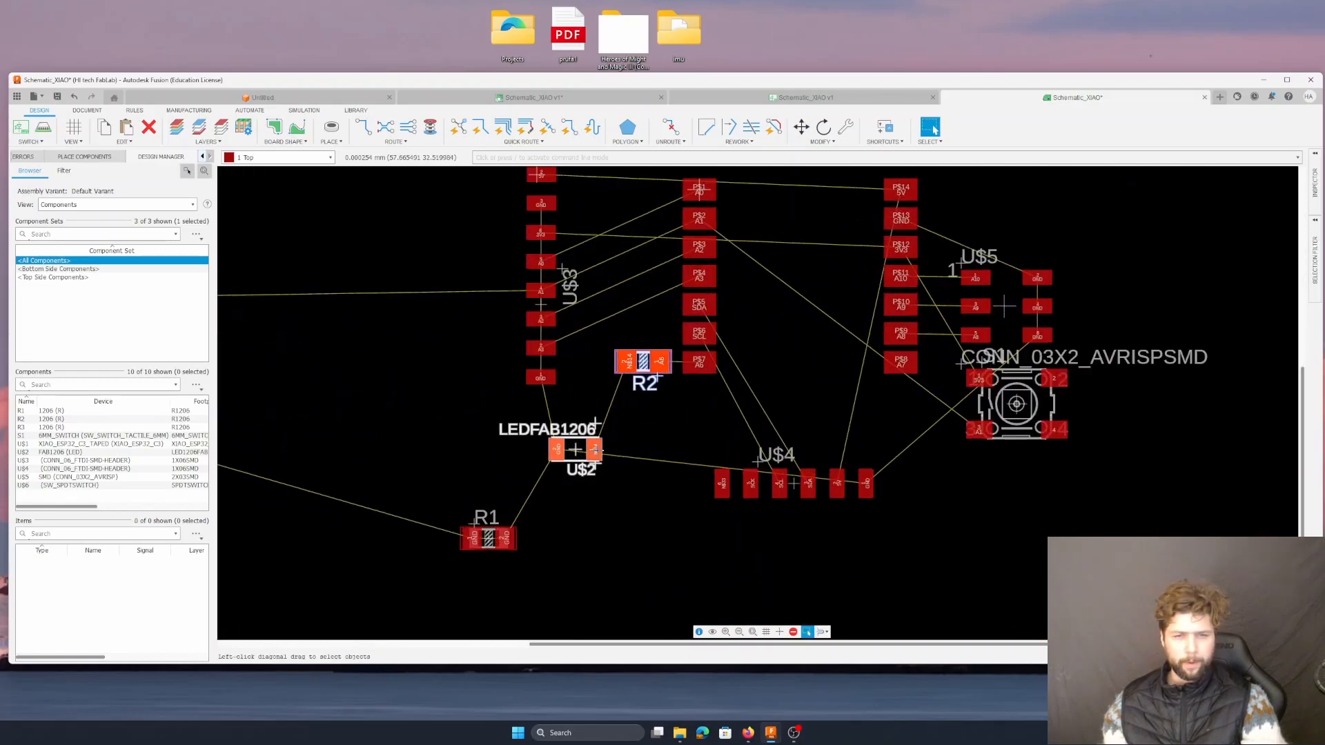
pyautogui.moveTo(589, 454); pyautogui.dragTo(616, 428)
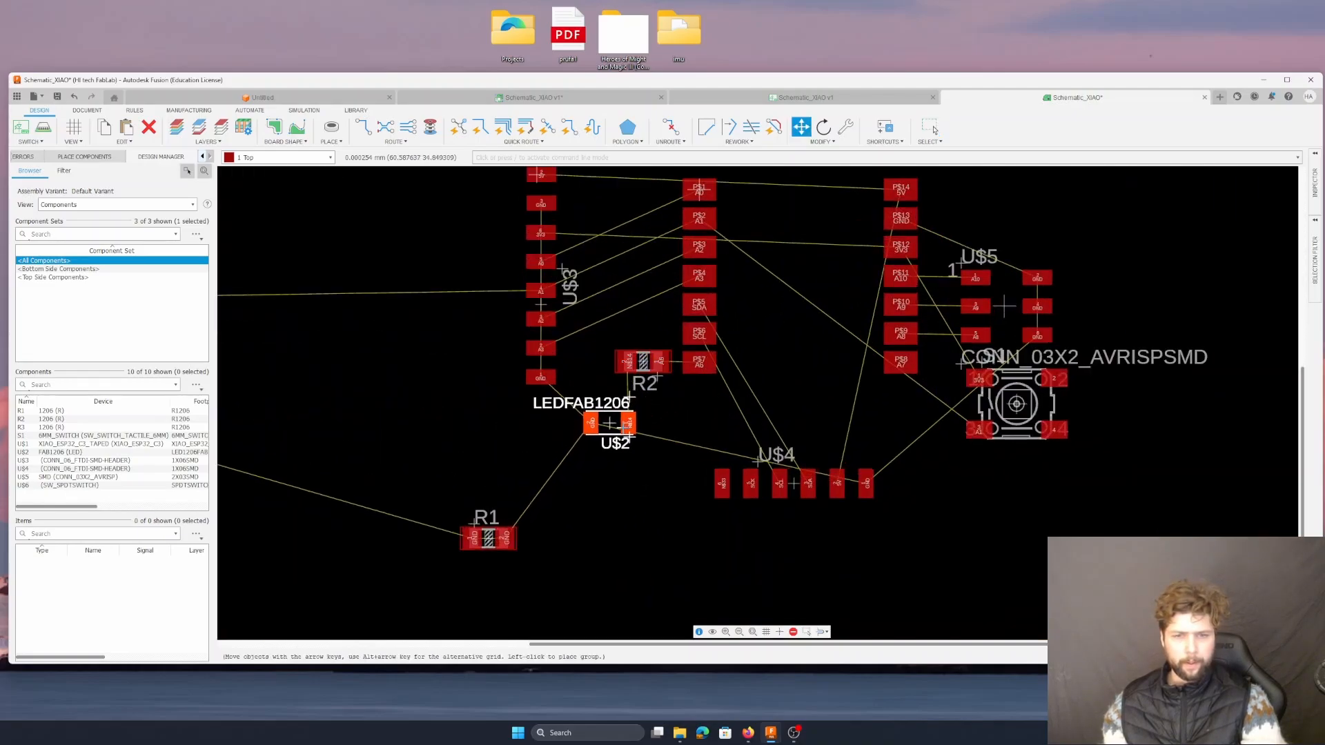
pyautogui.click(621, 424)
pyautogui.press('Escape')
pyautogui.scroll(2, 649, 489)
pyautogui.scroll(-5, 652, 492)
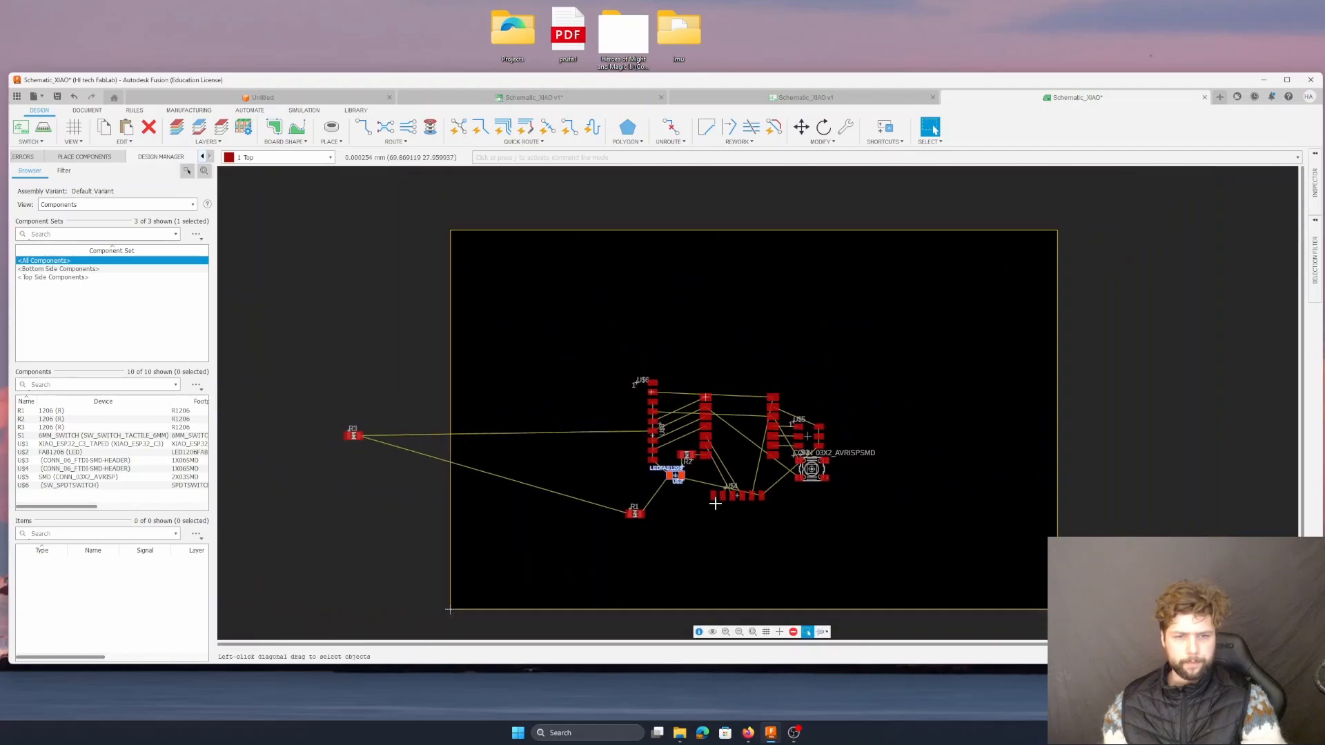
# - Move resistor R3 onto the board, rotate it vertical, and place it below the S1 tactile switch
pyautogui.moveTo(354, 435); pyautogui.dragTo(804, 512)
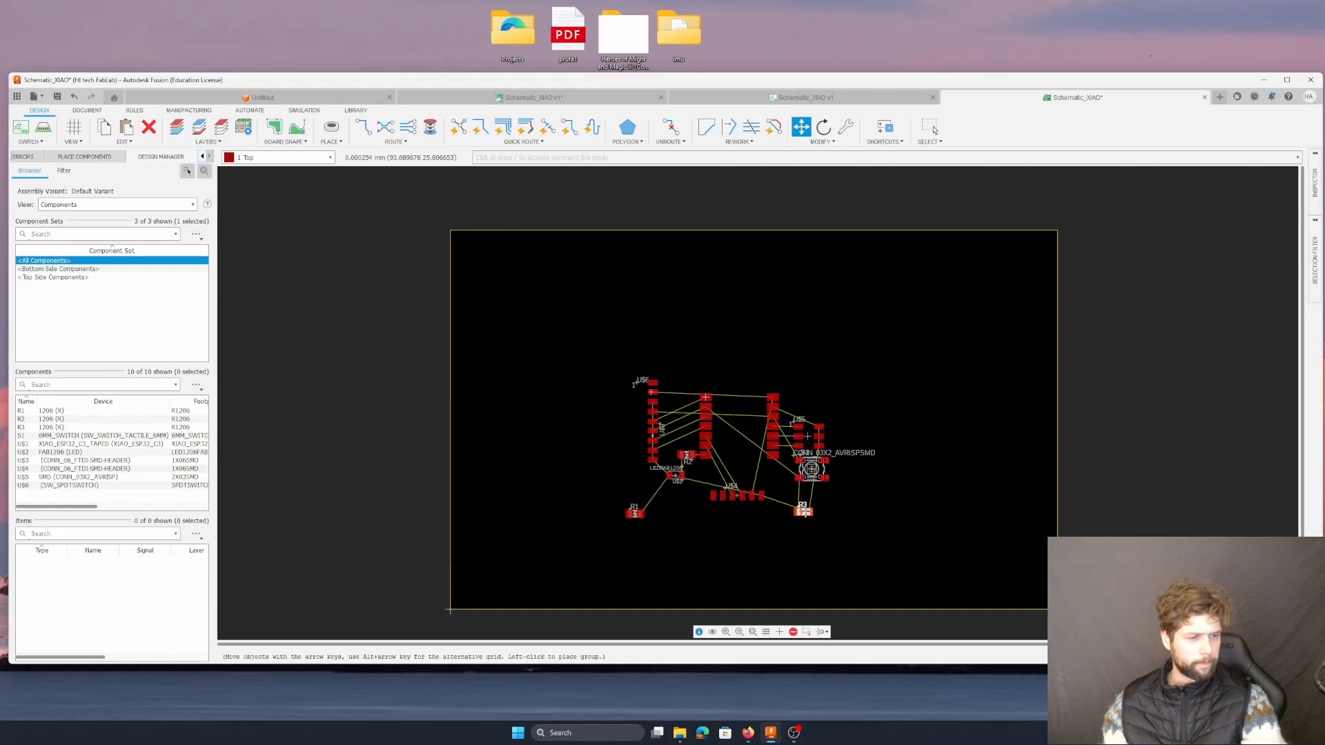
pyautogui.rightClick(803, 511)
pyautogui.moveTo(804, 512); pyautogui.dragTo(802, 505)
pyautogui.click(801, 504)
pyautogui.press('Escape')
pyautogui.scroll(-1, 801, 505)
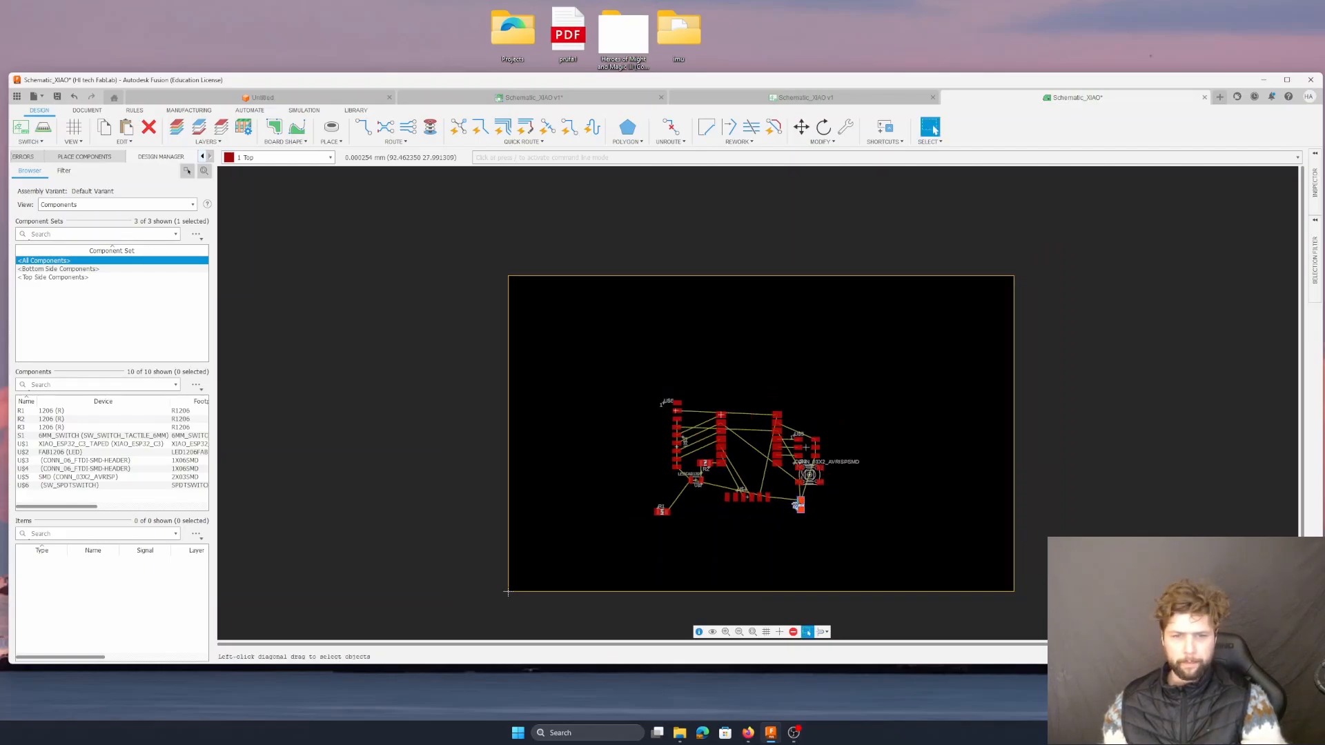
pyautogui.scroll(3, 801, 504)
pyautogui.scroll(2, 635, 514)
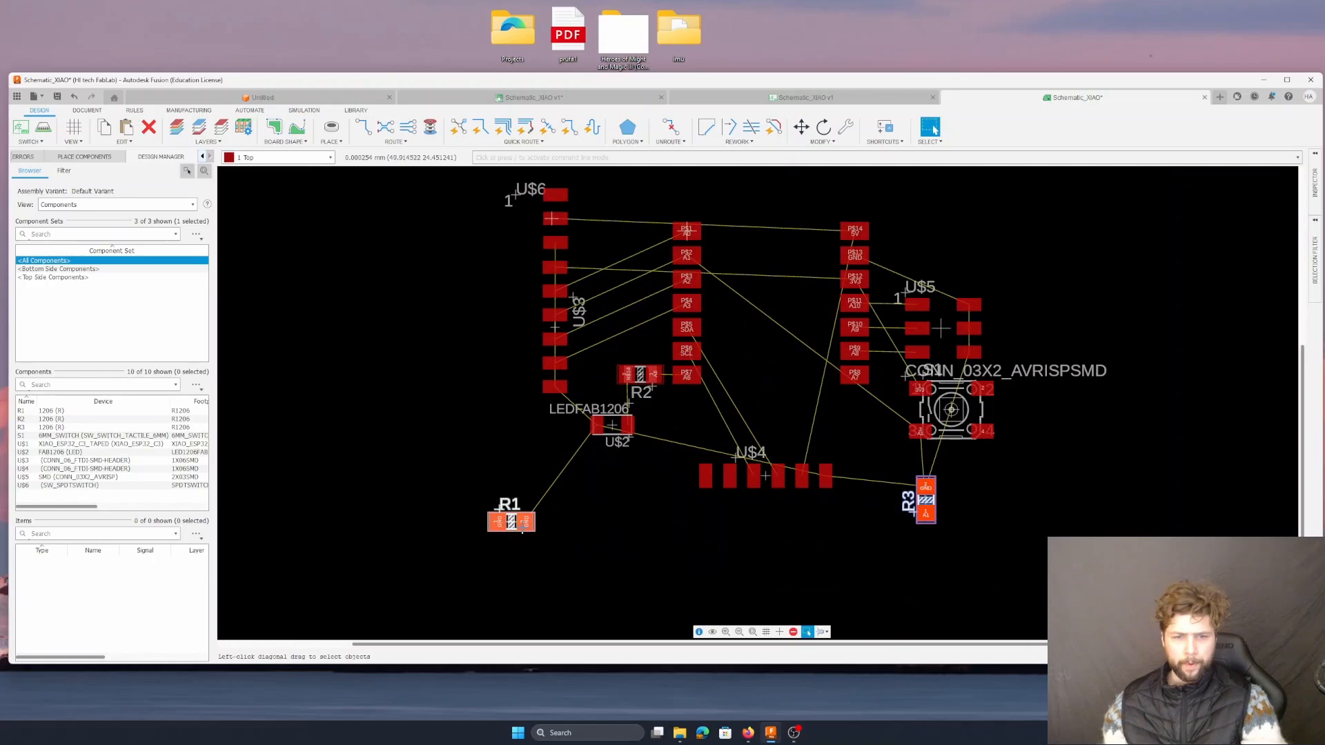
pyautogui.scroll(3, 522, 530)
pyautogui.scroll(-3, 522, 530)
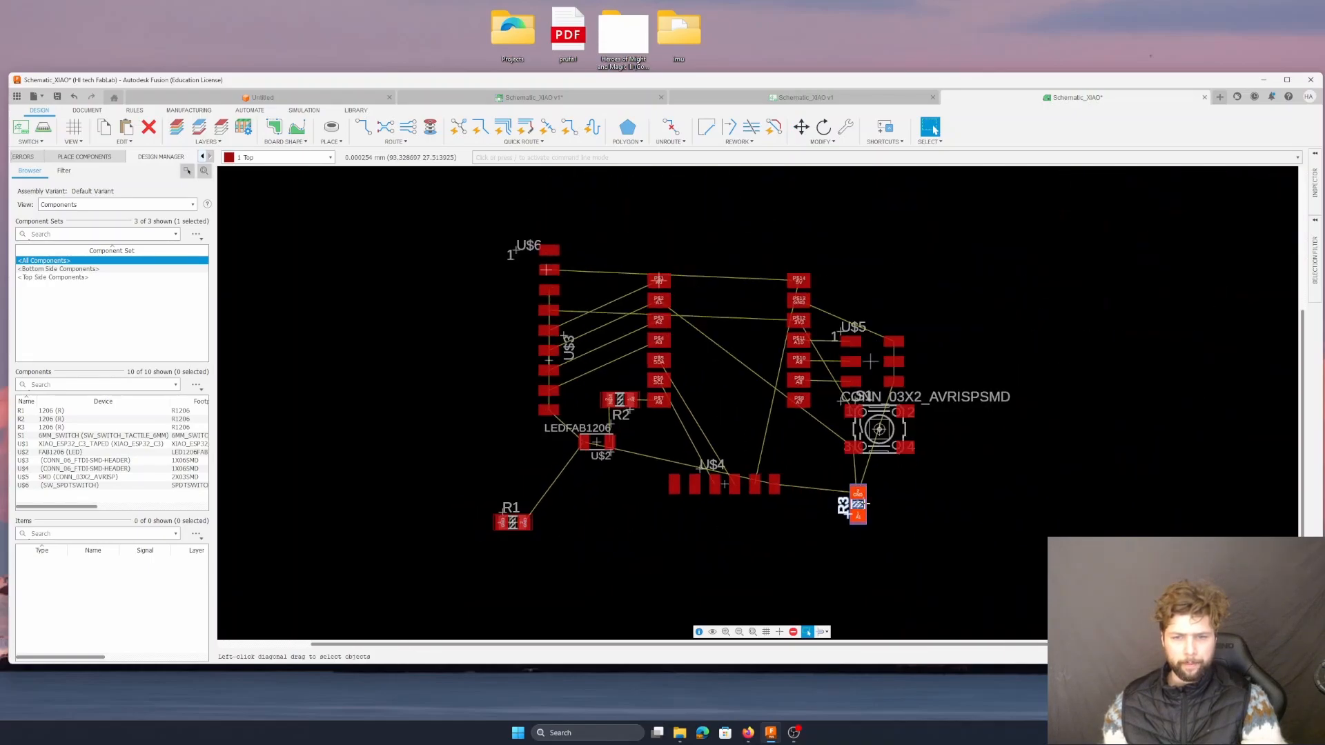
pyautogui.moveTo(858, 508); pyautogui.dragTo(821, 542)
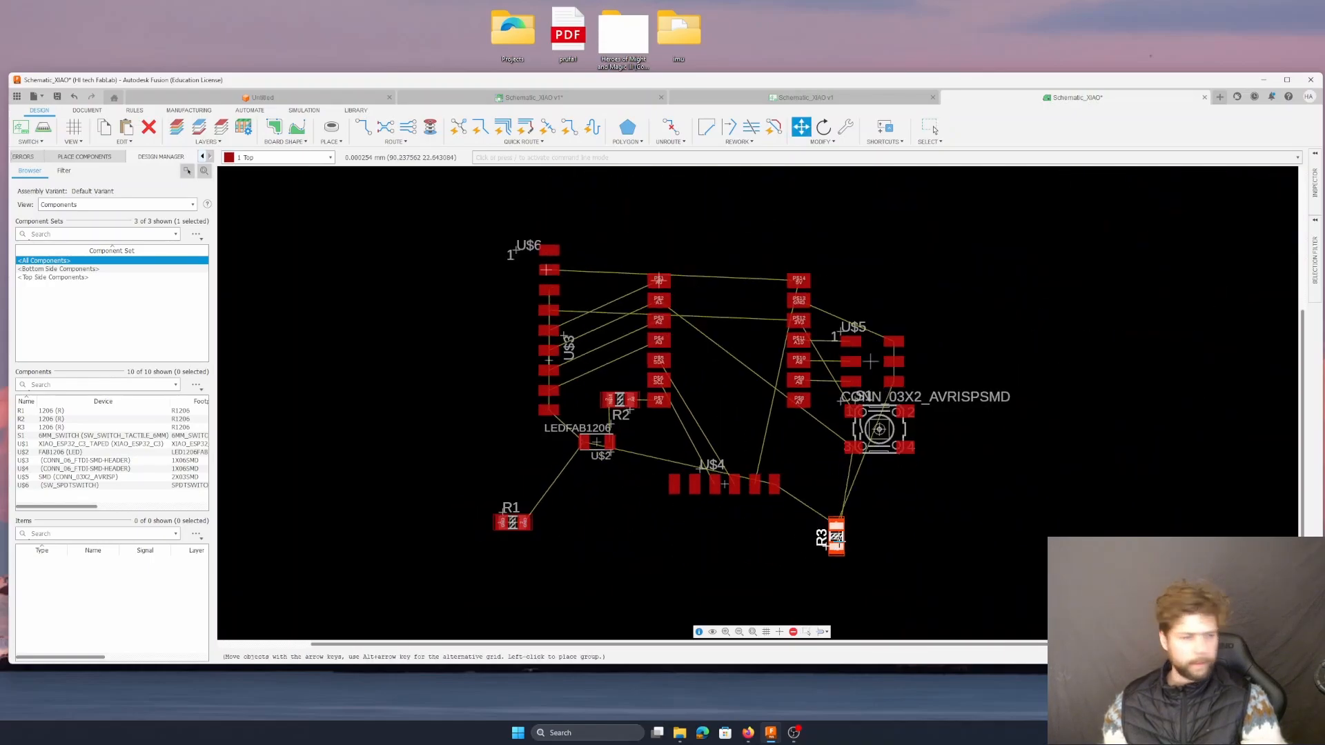
pyautogui.click(836, 537)
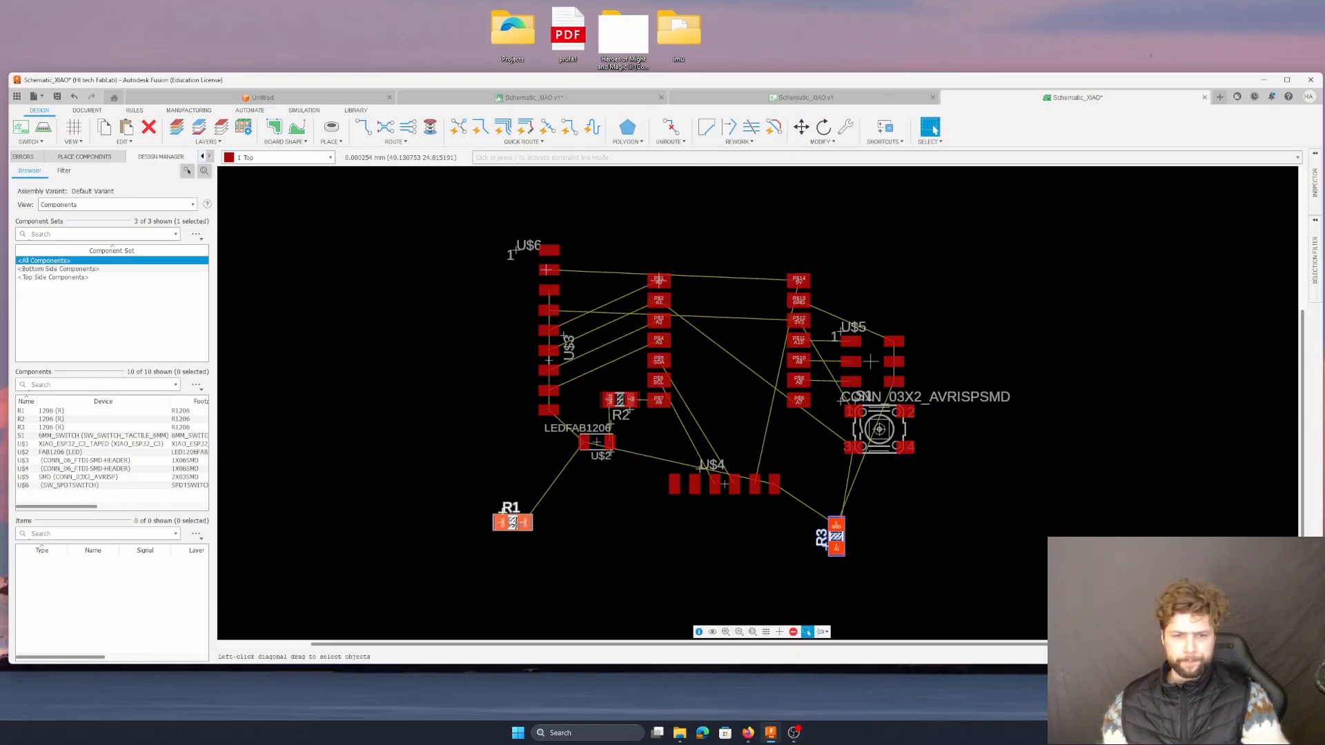
# - Rotate resistor R1 vertical and place it directly to the right of R3
pyautogui.moveTo(517, 528); pyautogui.dragTo(869, 530)
pyautogui.rightClick(884, 518)
pyautogui.scroll(-1, 902, 529)
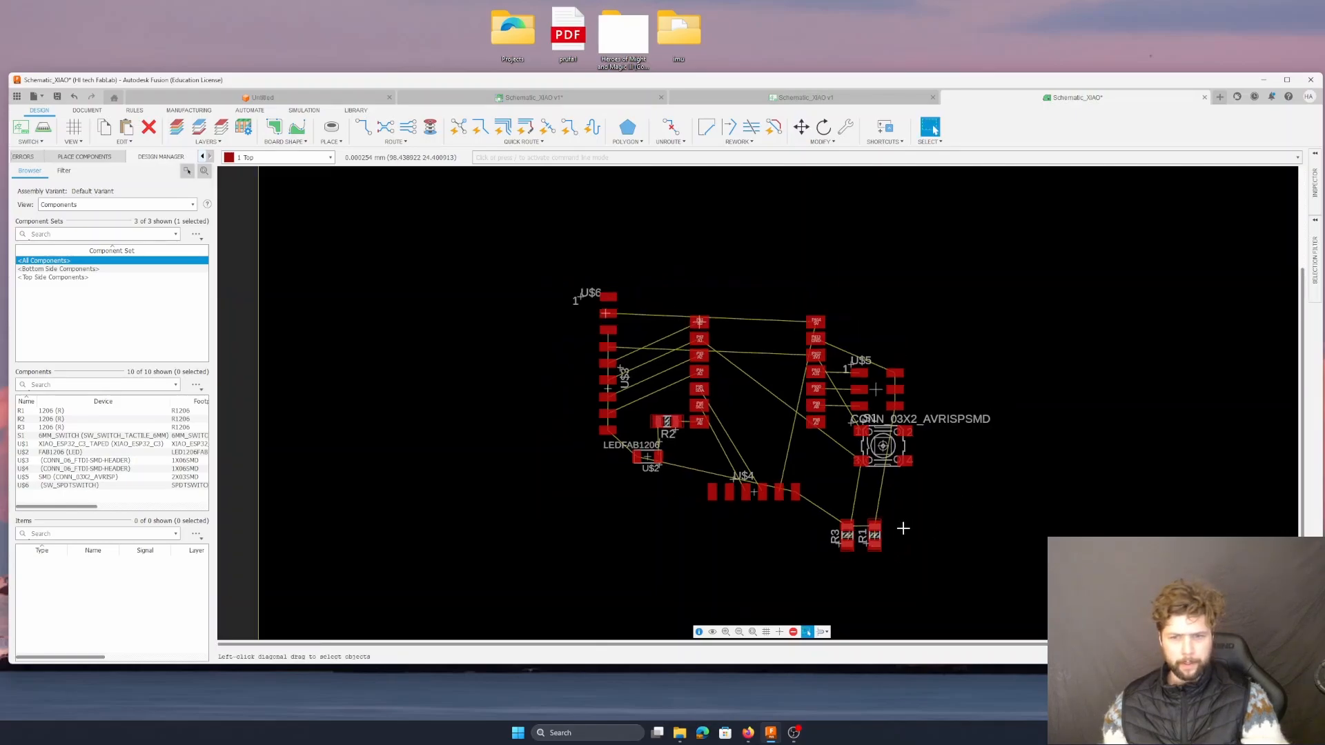
pyautogui.scroll(2, 902, 529)
pyautogui.scroll(2, 808, 493)
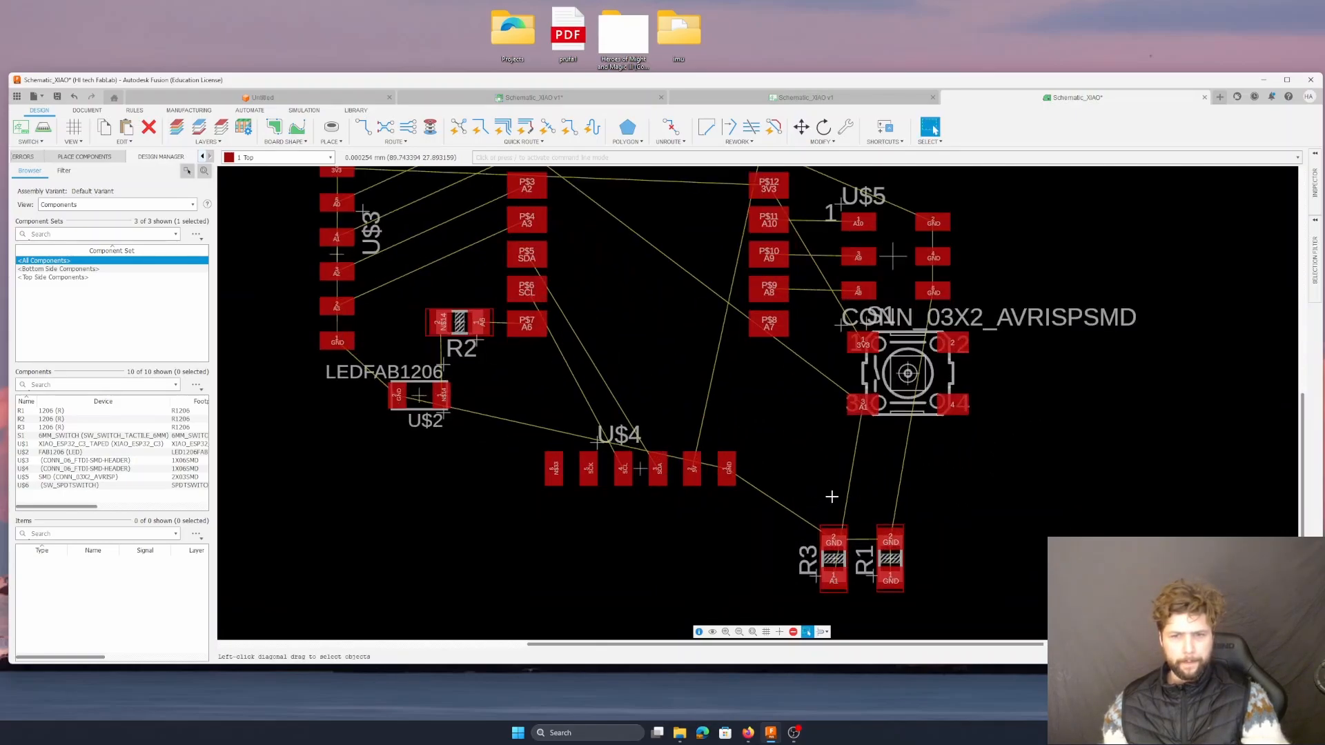
pyautogui.scroll(-1, 835, 543)
pyautogui.scroll(-1, 835, 542)
pyautogui.scroll(2, 831, 483)
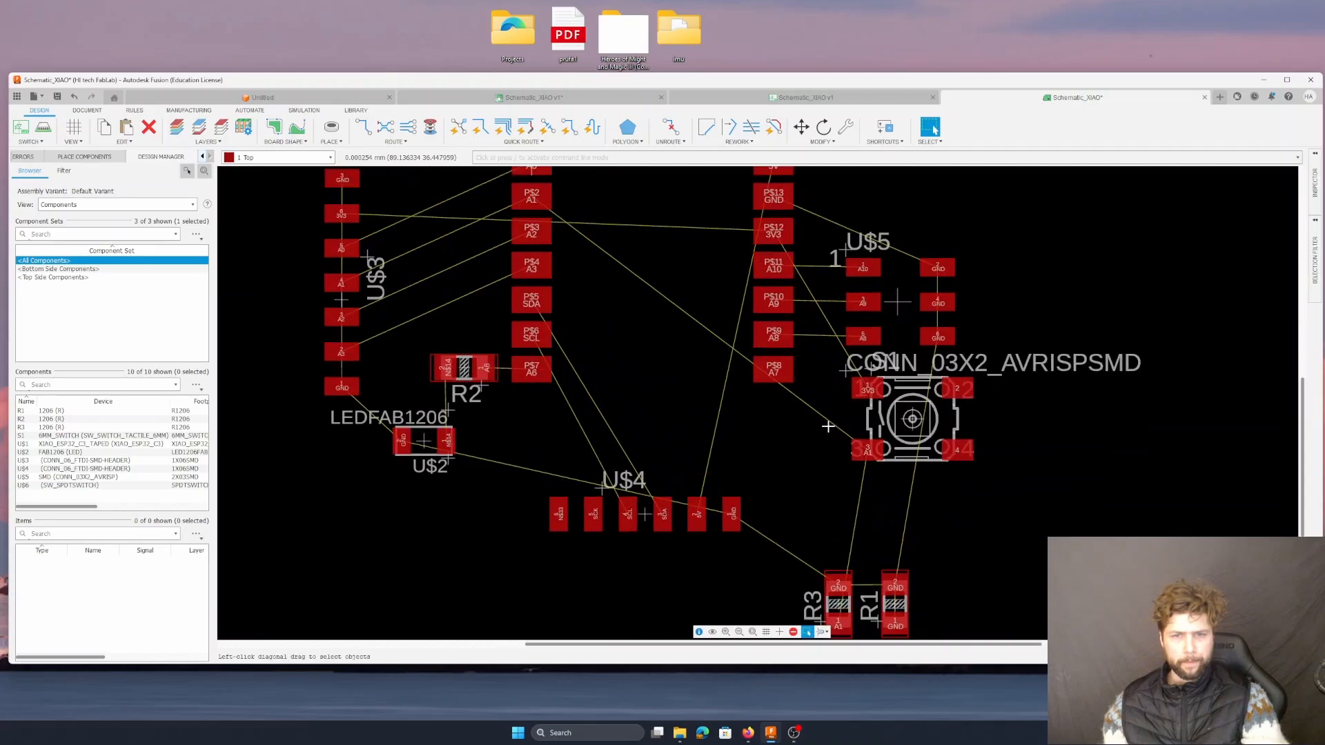
pyautogui.scroll(-2, 828, 427)
pyautogui.scroll(1, 828, 427)
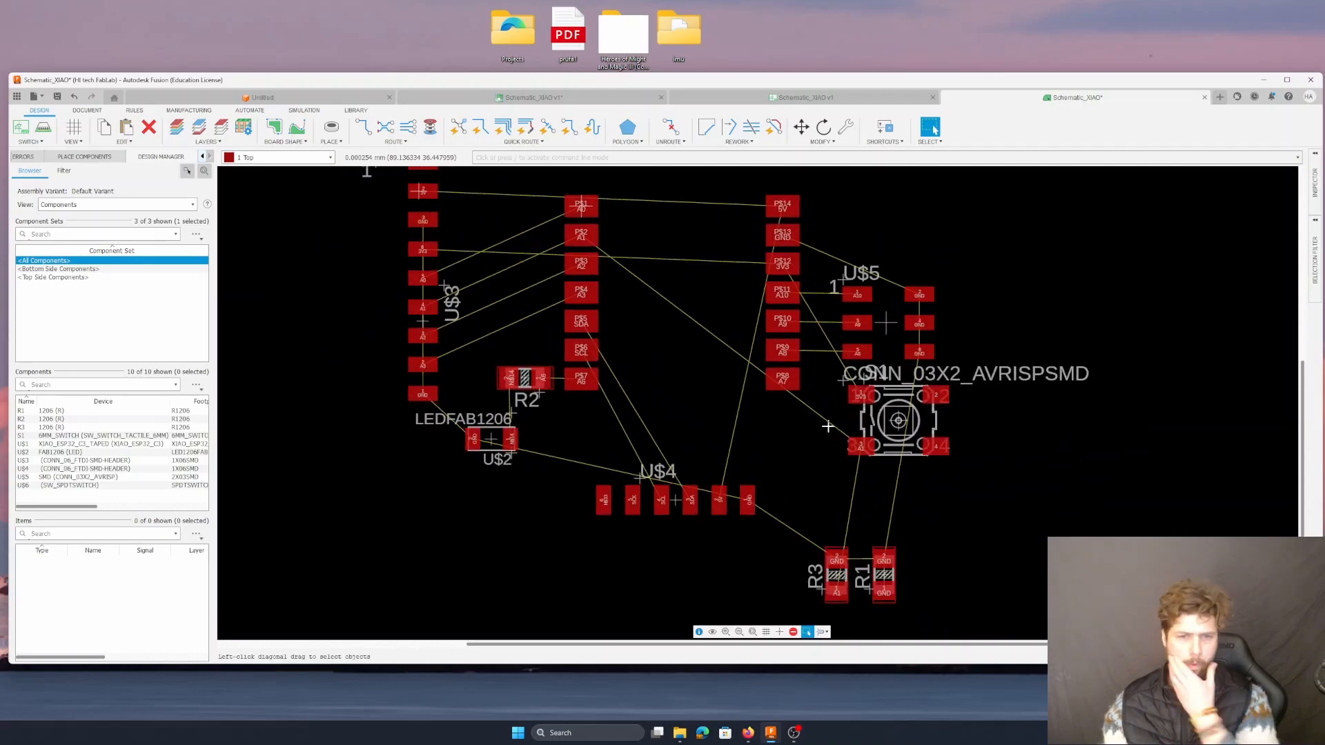
# - Move resistor R1 between the U$4 header's GND pad and the S1 switch, below the XIAO's P$8 pad
pyautogui.moveTo(814, 477); pyautogui.dragTo(792, 449)
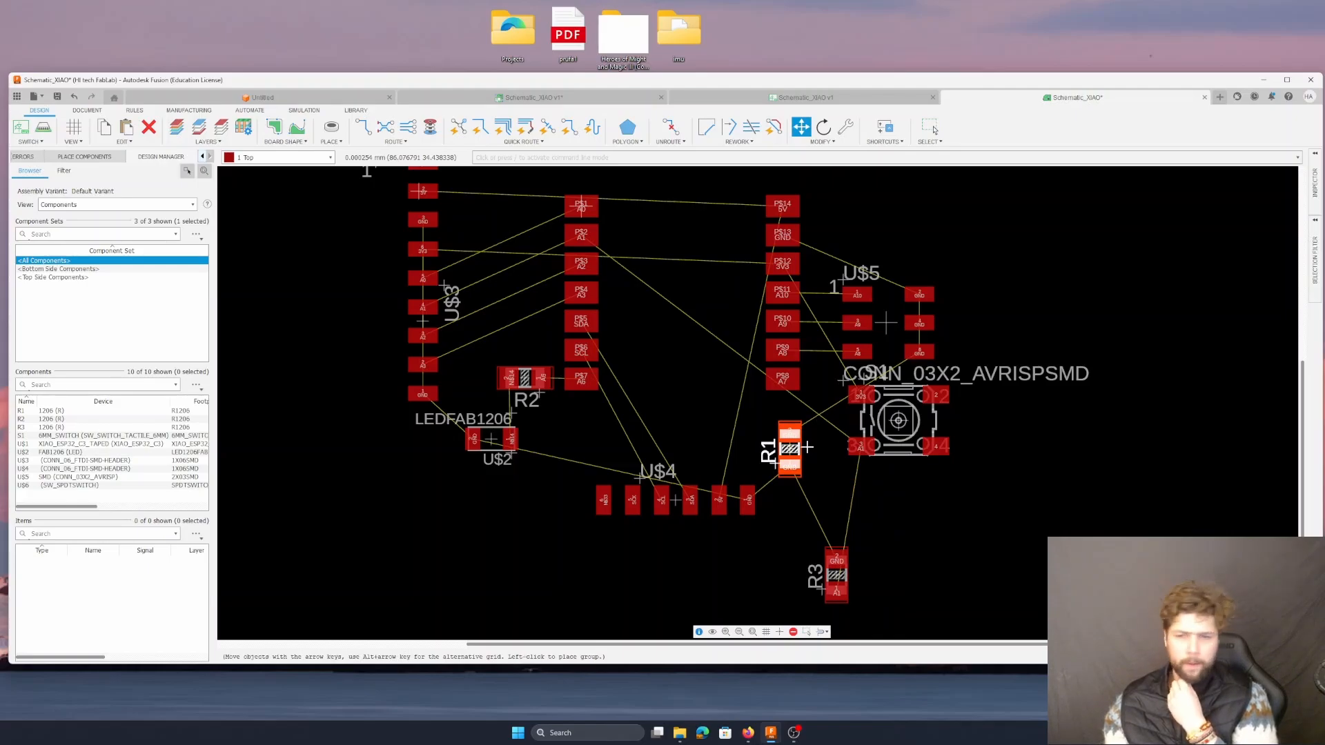
pyautogui.scroll(-3, 817, 444)
pyautogui.scroll(7, 819, 444)
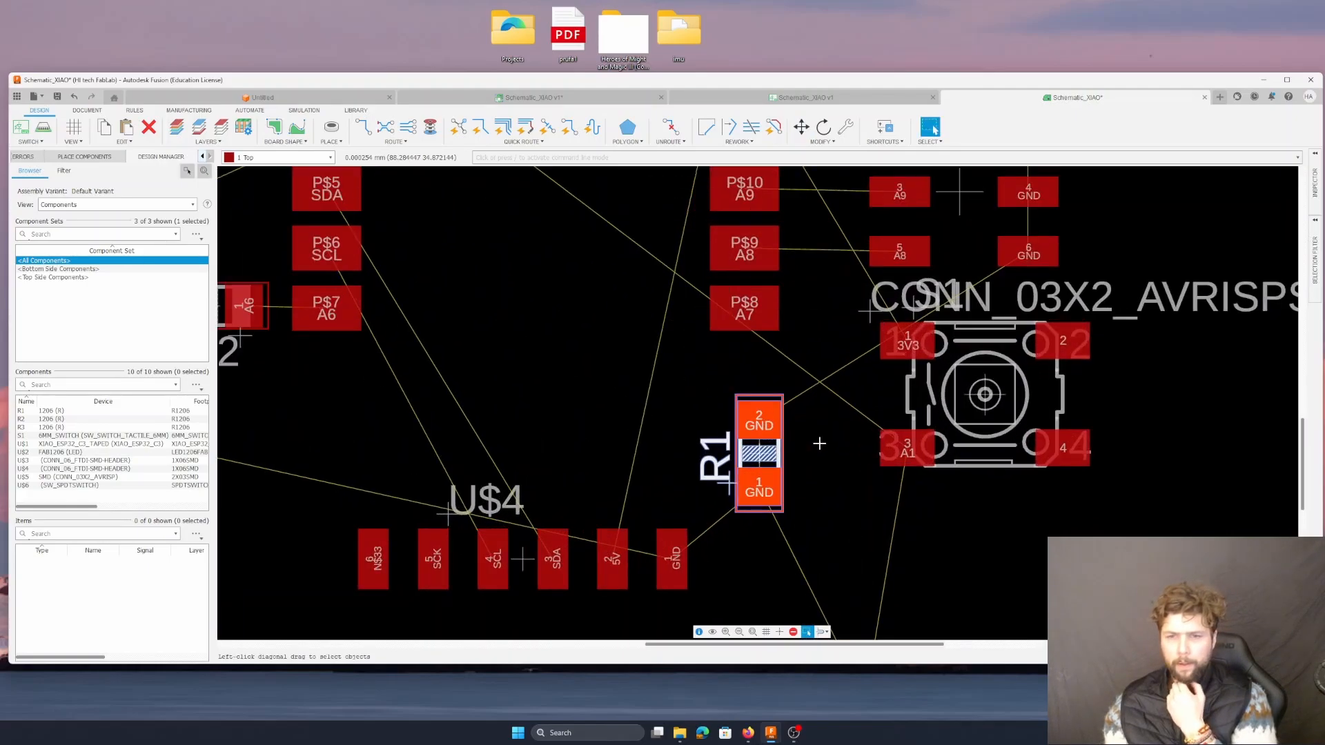
pyautogui.scroll(-1, 819, 443)
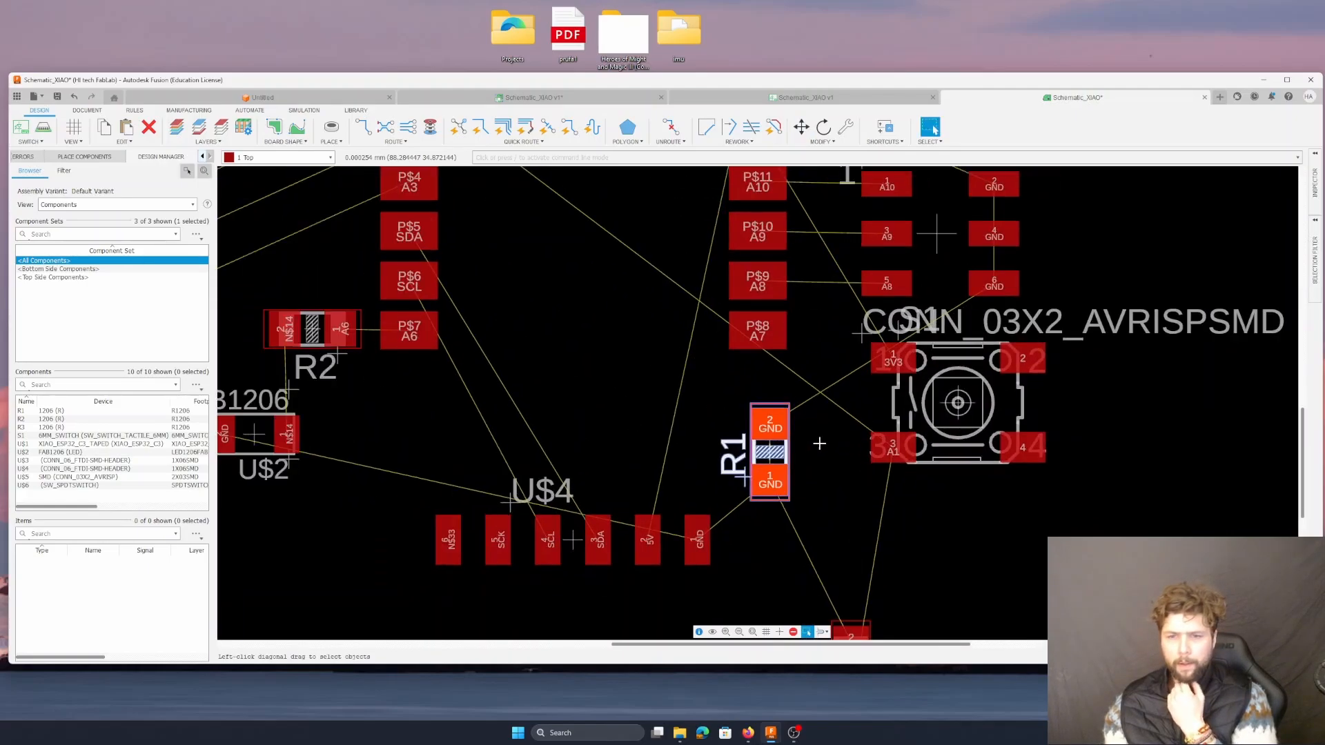
# - Switch to the schematic and open the name of the A1 net segment between S1 and R3 for editing
pyautogui.click(797, 97)
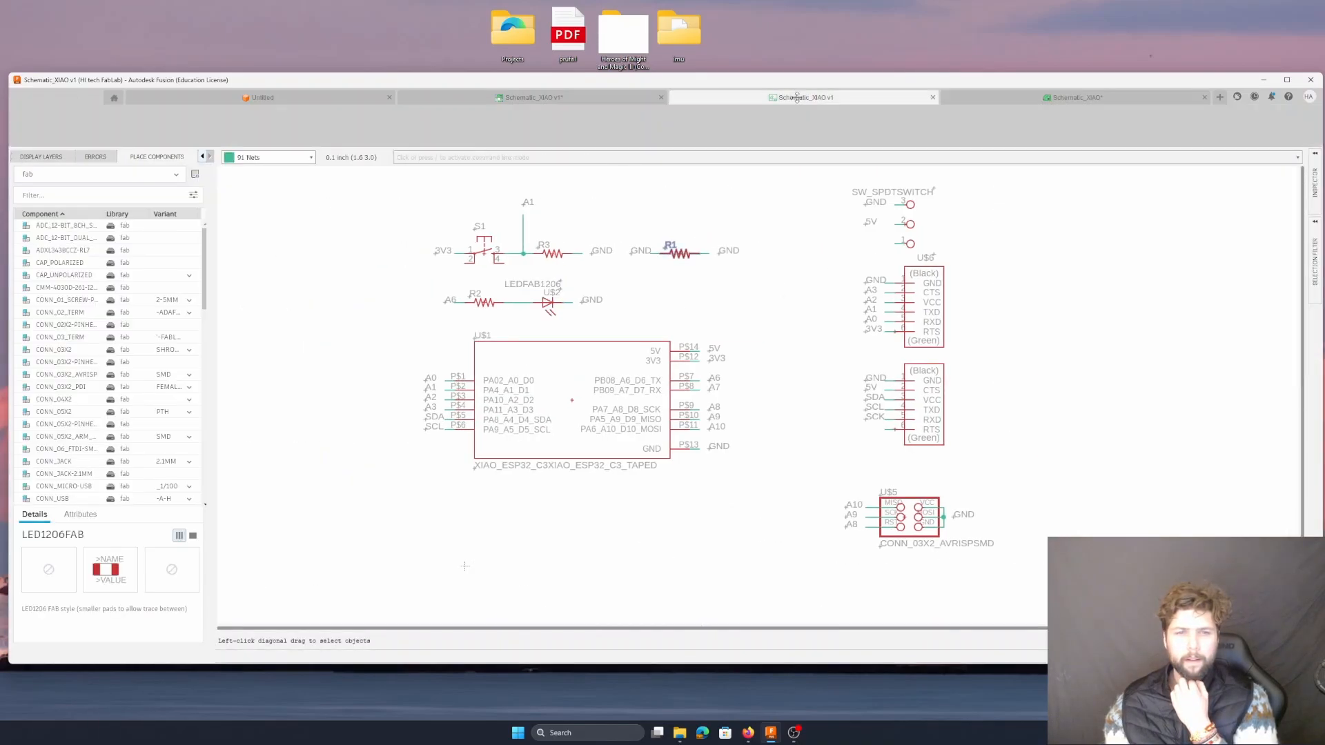
pyautogui.click(757, 127)
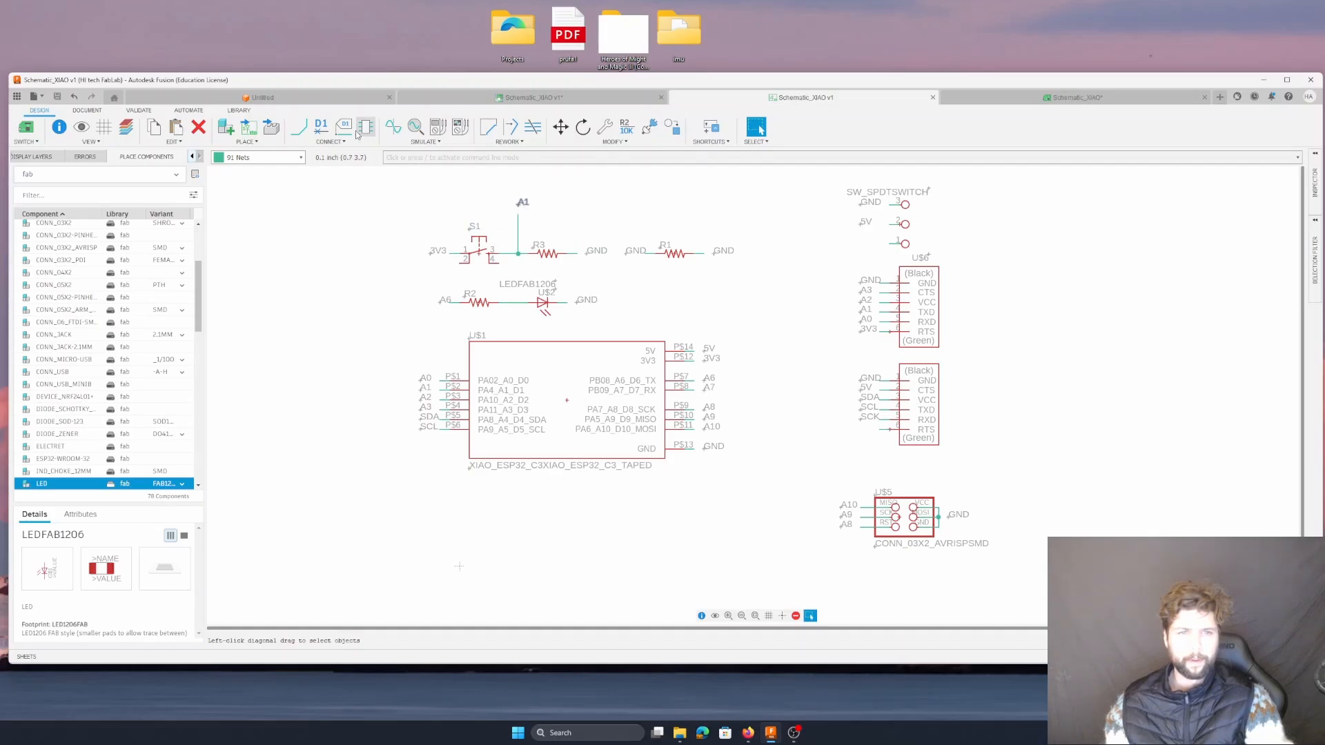
pyautogui.click(321, 127)
pyautogui.click(523, 201)
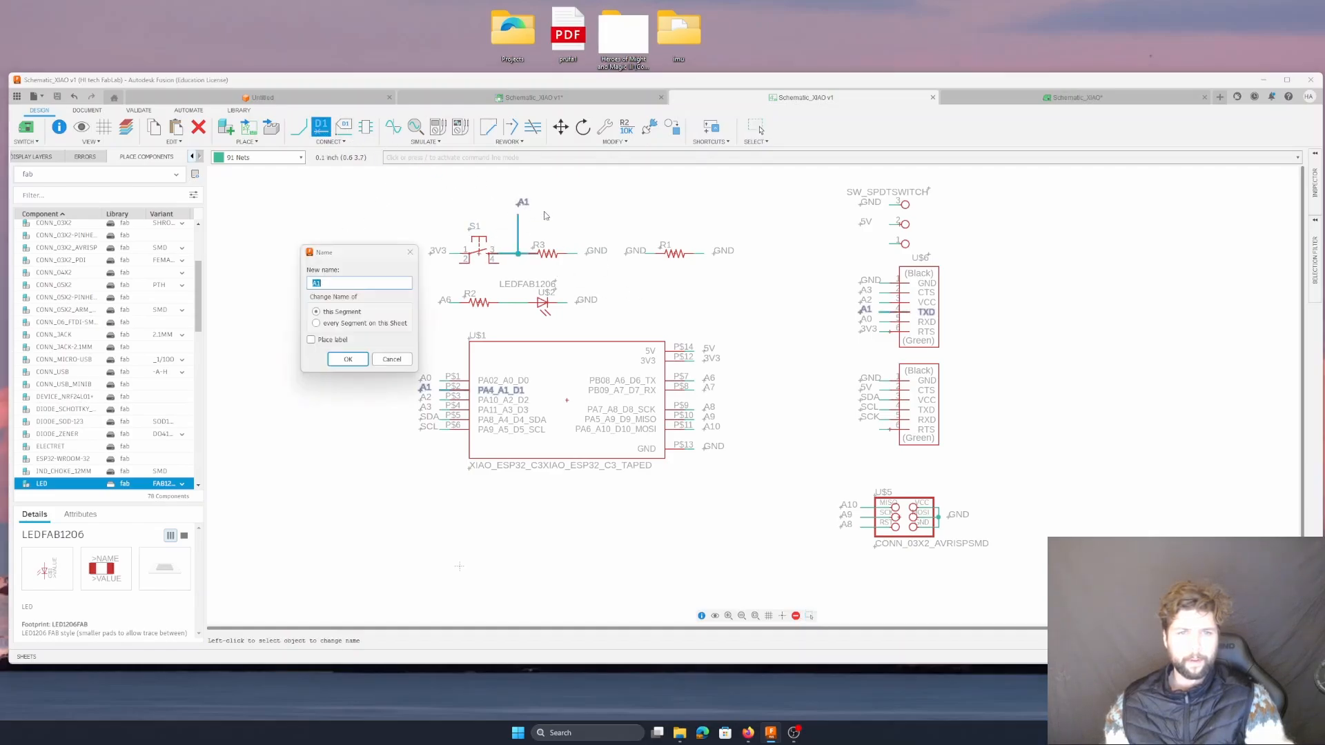
# - Rename the net segment at switch S1 and R3 to A7 and connect it to the existing A7 net
pyautogui.press('BackSpace')
pyautogui.write('7')
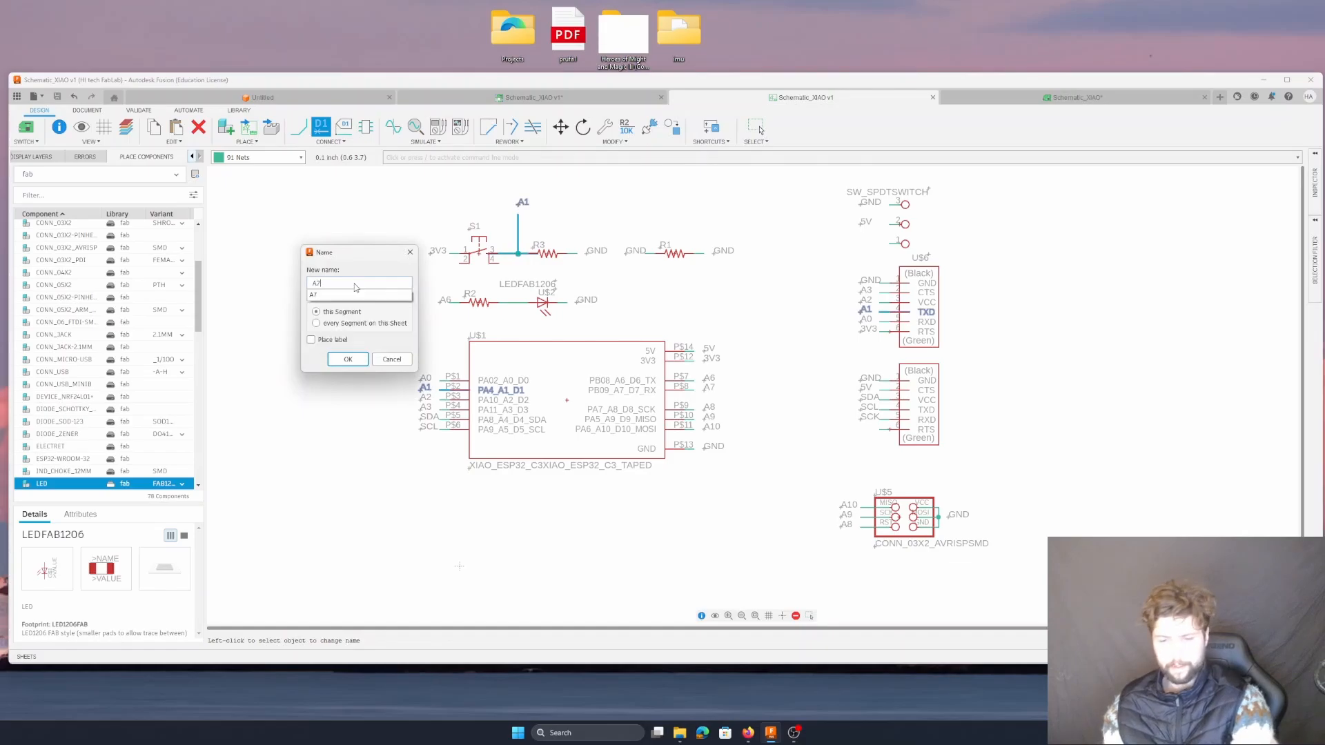
pyautogui.click(348, 359)
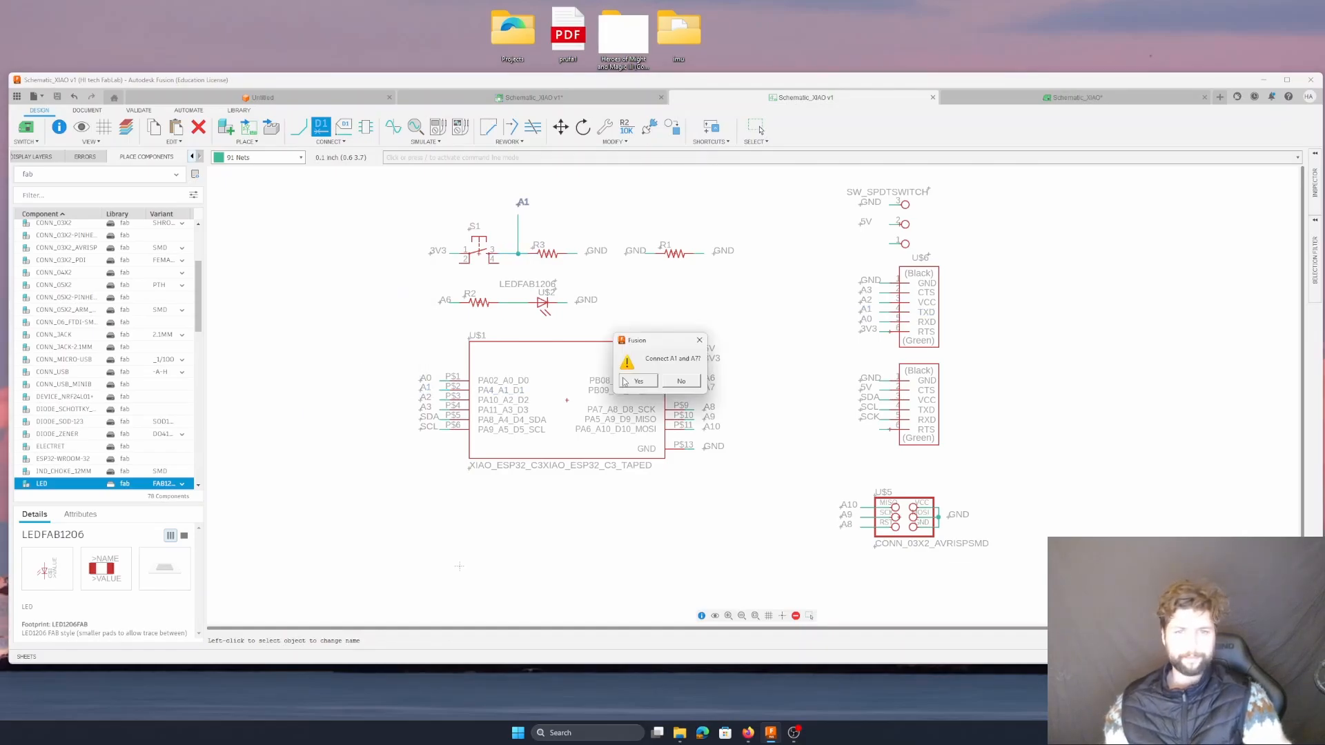
pyautogui.click(638, 383)
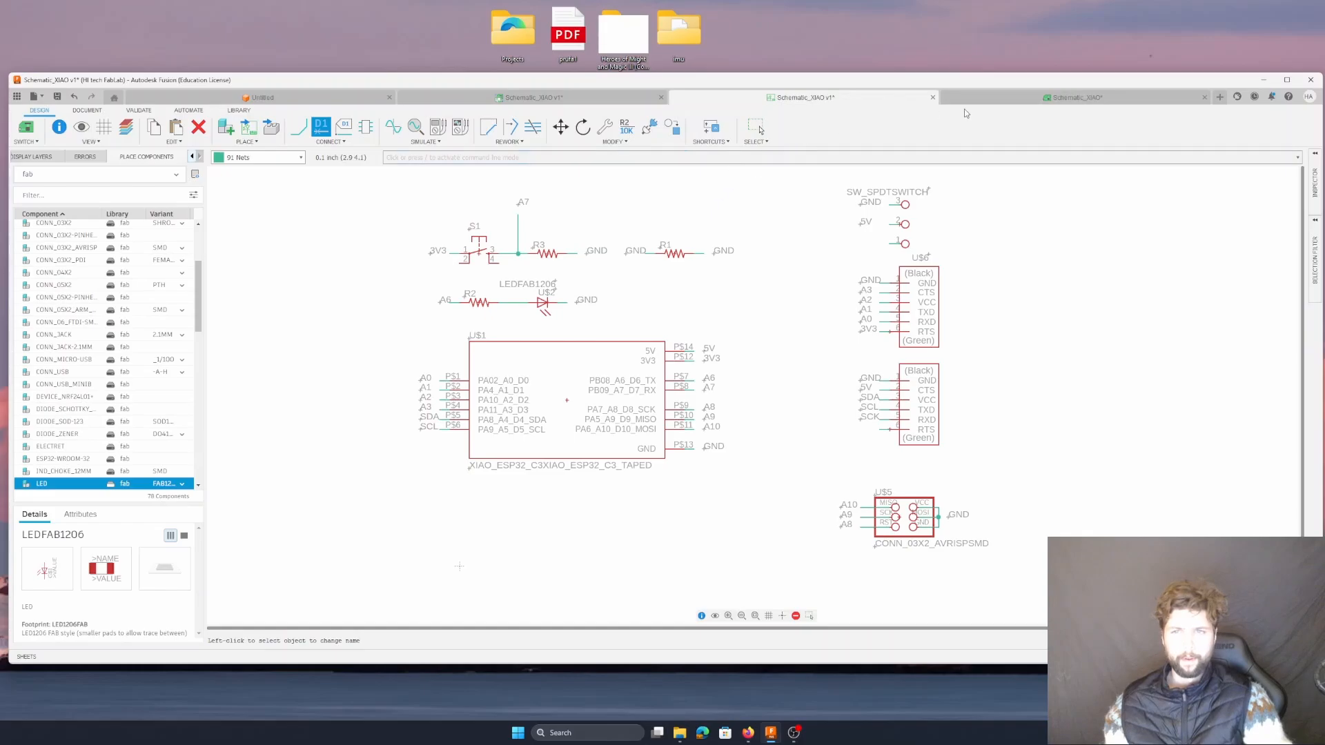
# - Open the board layout and move resistor R3 closer to R1, just below switch S1
pyautogui.click(1006, 99)
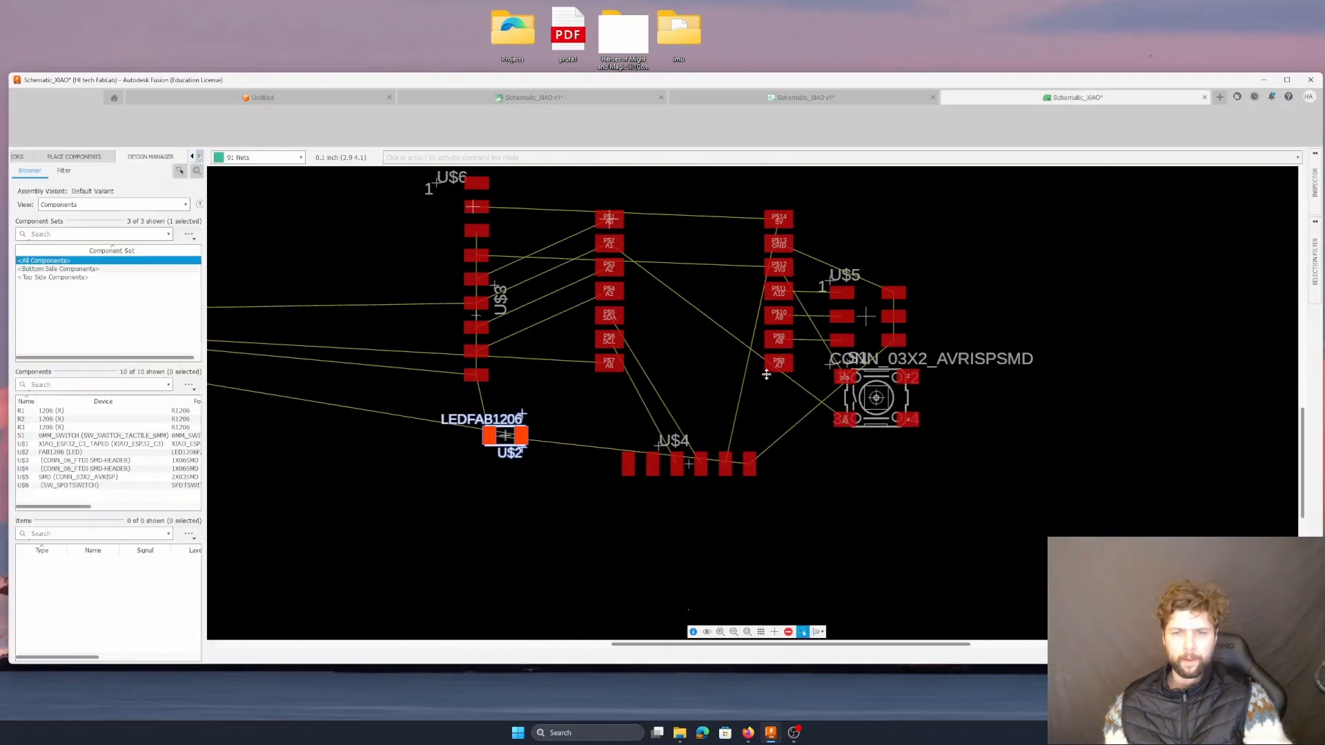
pyautogui.scroll(3, 766, 374)
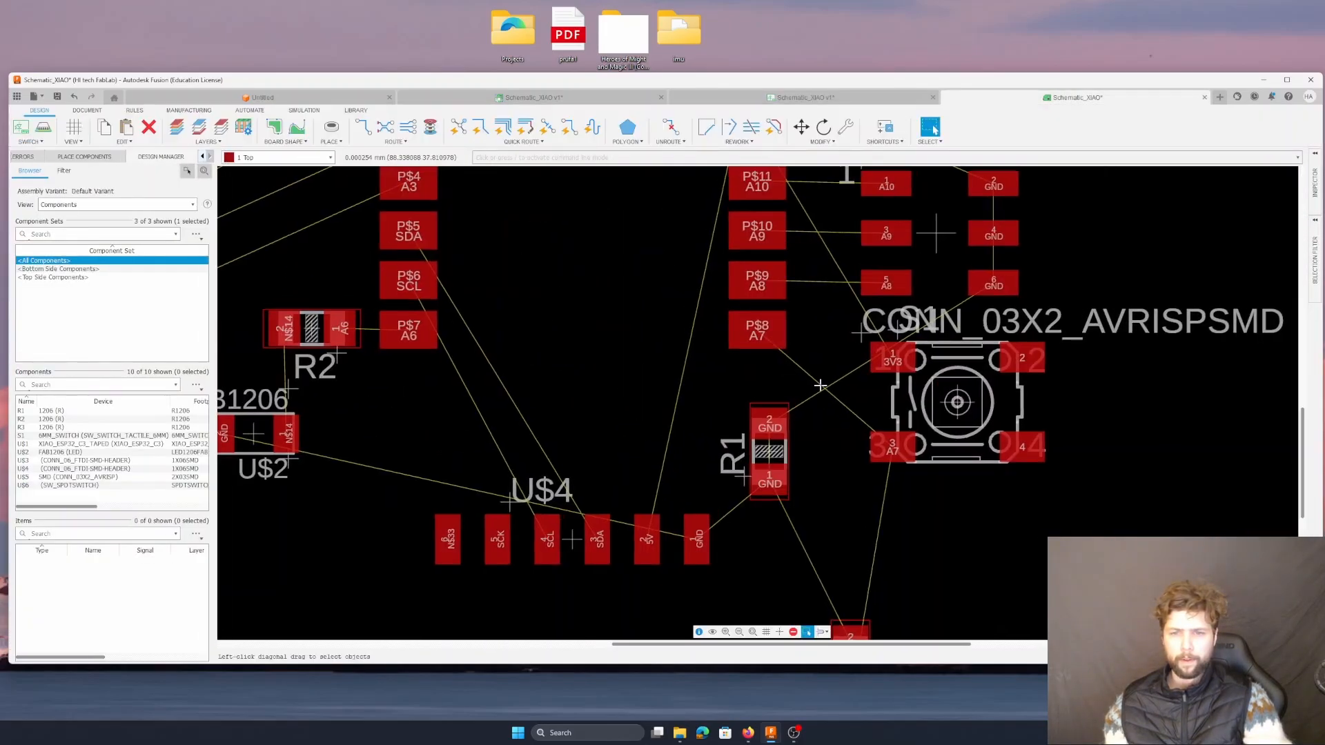
pyautogui.scroll(-5, 820, 385)
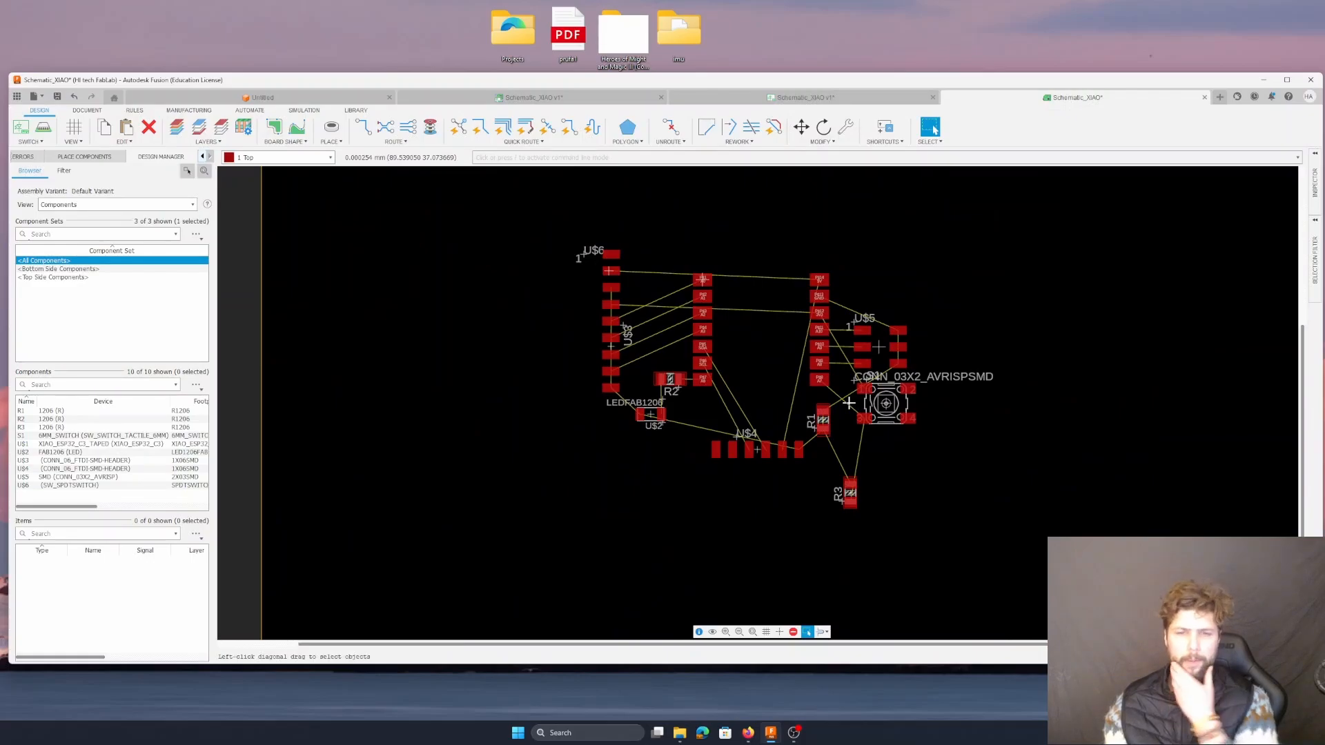
pyautogui.scroll(1, 849, 402)
pyautogui.scroll(2, 942, 368)
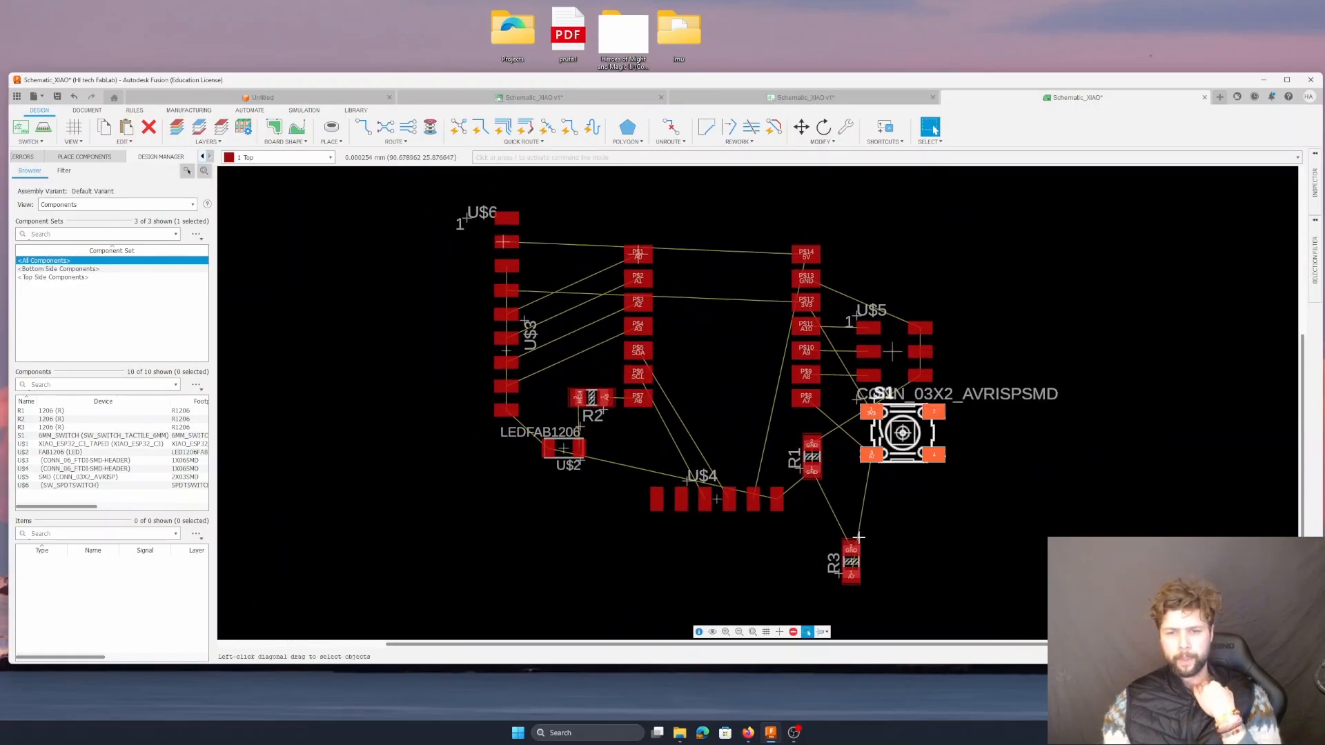
pyautogui.moveTo(852, 554); pyautogui.dragTo(815, 509)
pyautogui.click(931, 128)
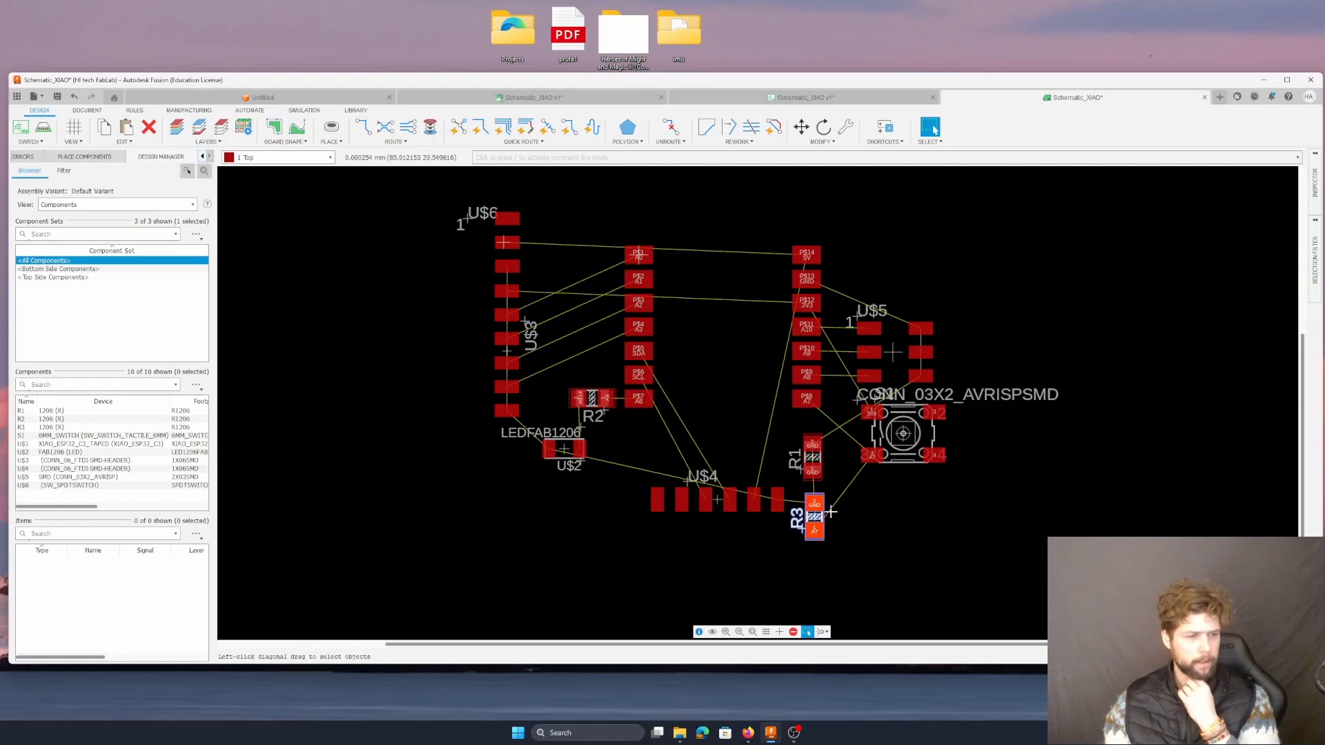
pyautogui.moveTo(810, 506); pyautogui.dragTo(843, 492)
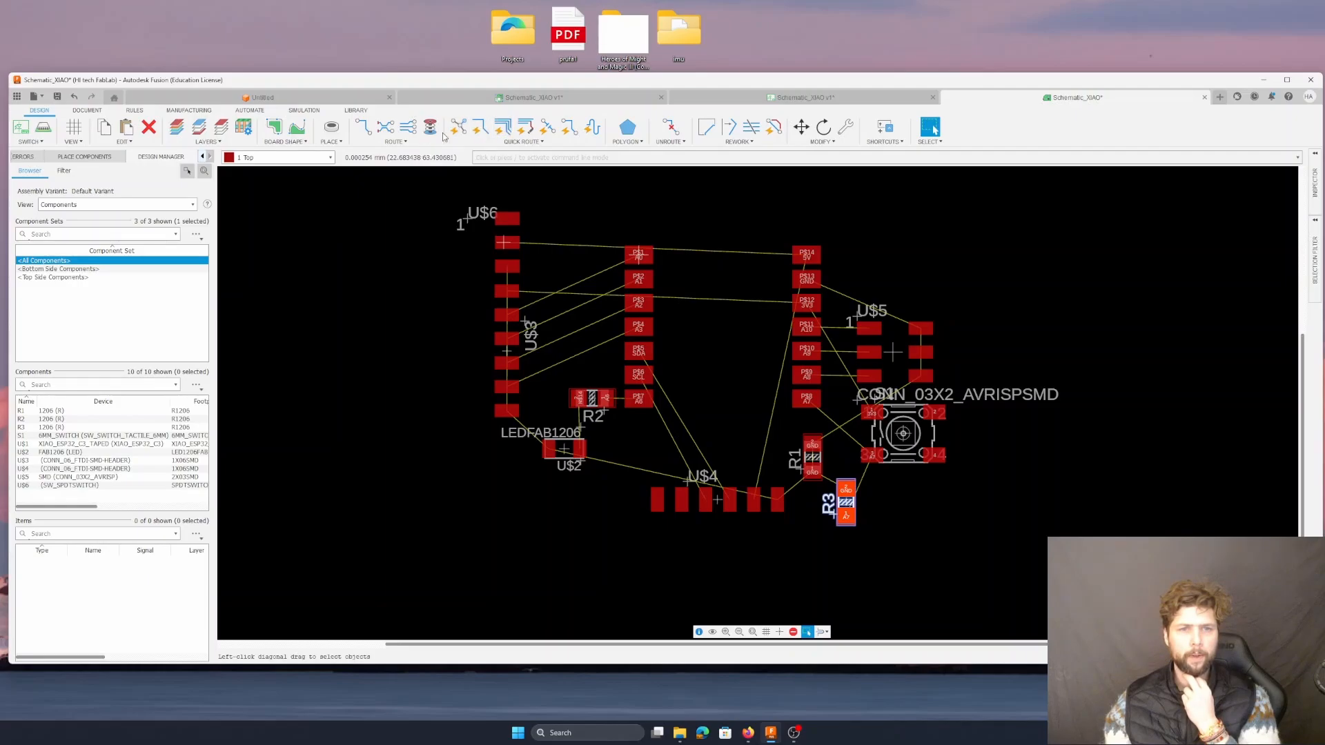
pyautogui.click(364, 127)
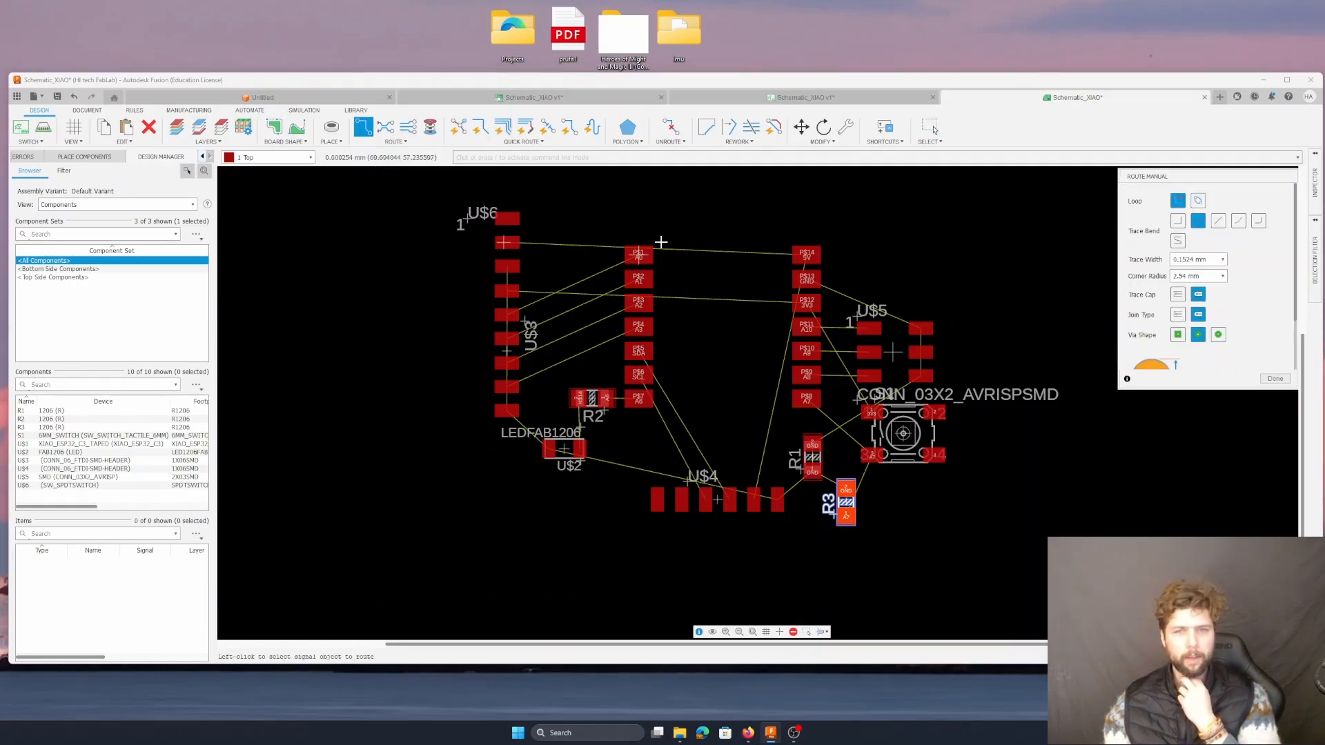
pyautogui.click(1207, 260)
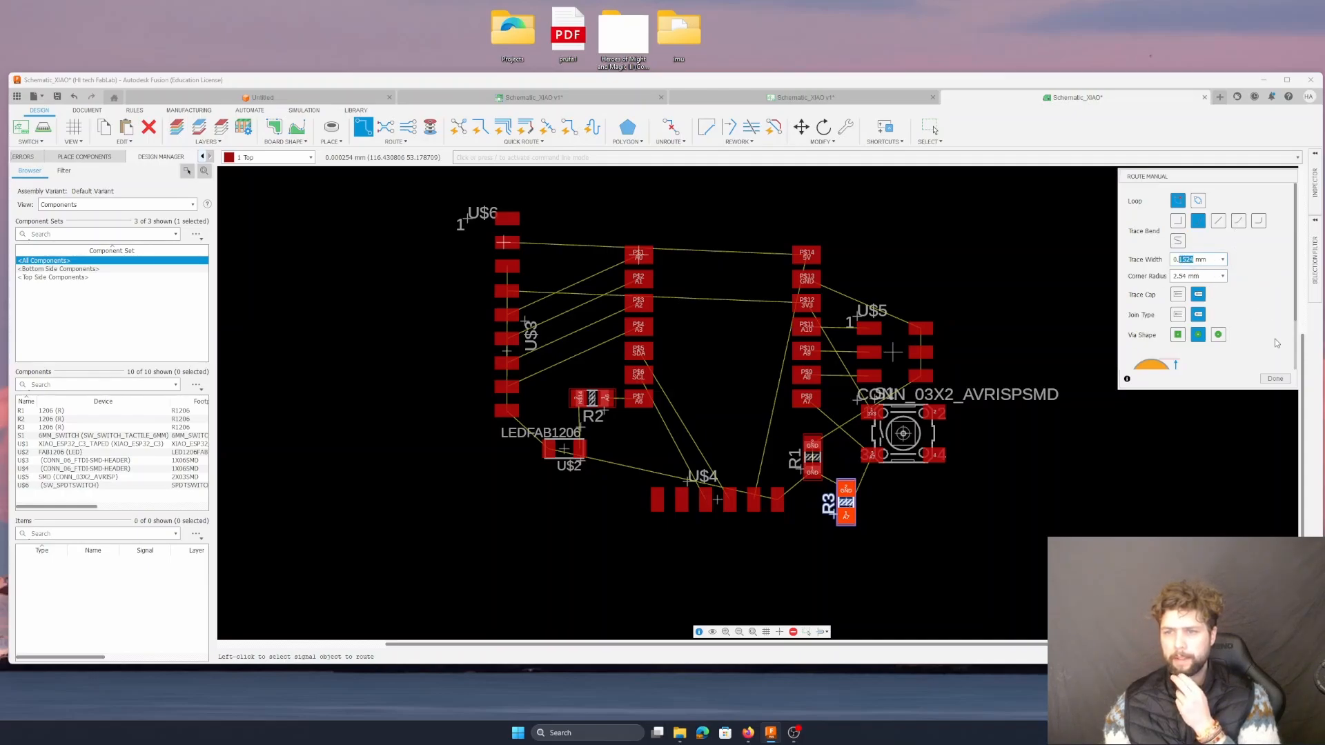
pyautogui.click(1275, 379)
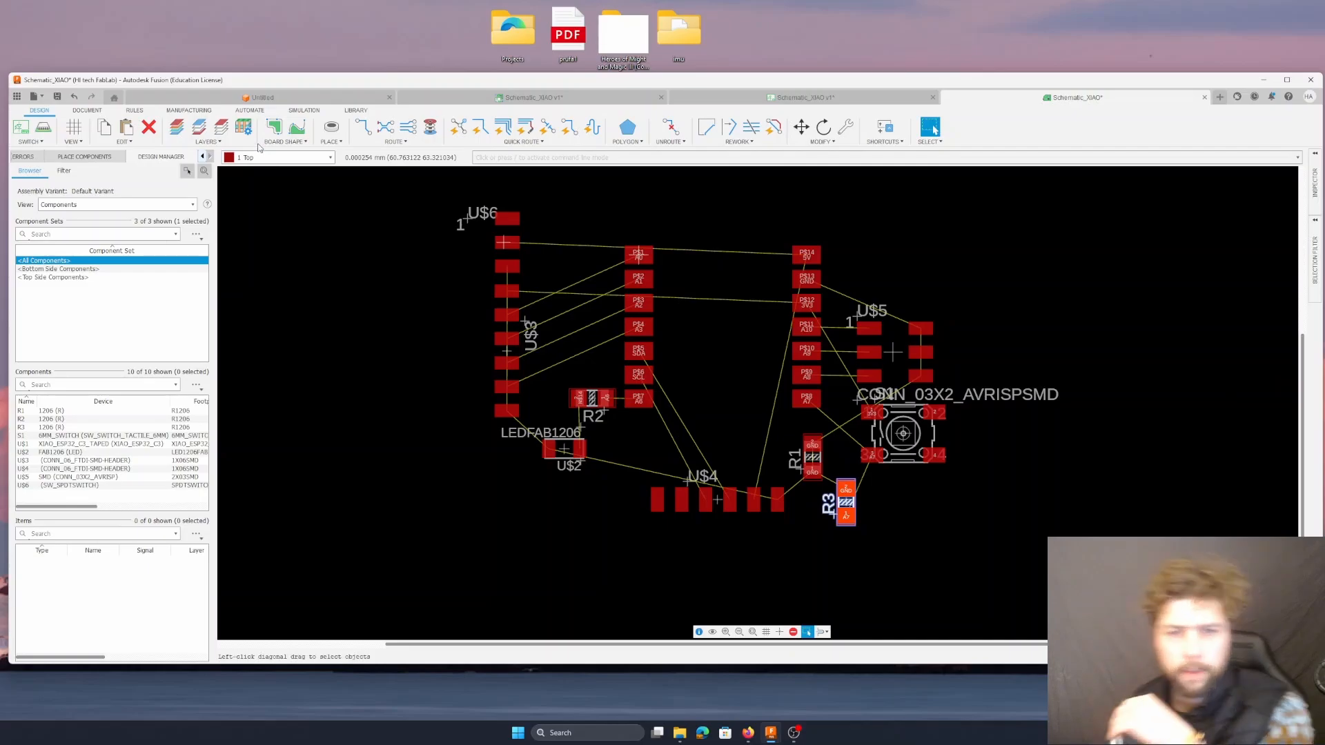
pyautogui.click(209, 115)
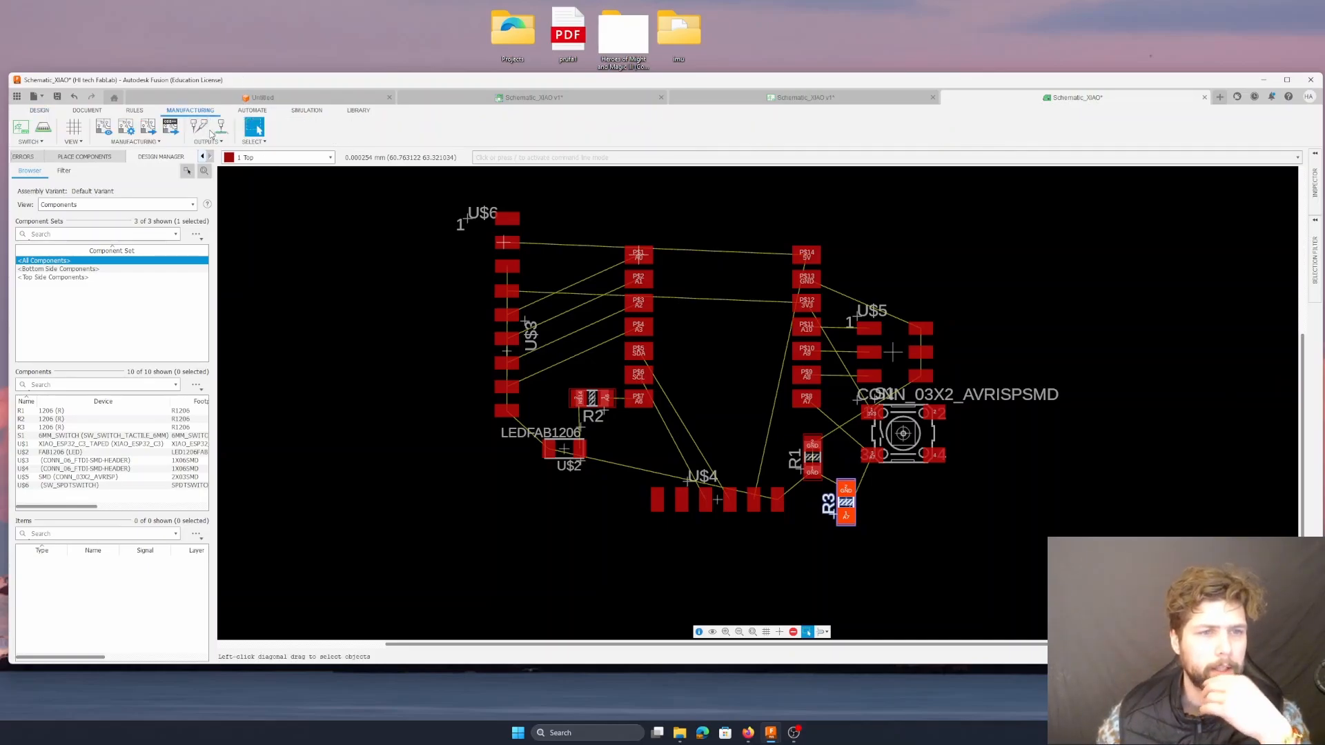
# - Add a custom copper clearance design rule for different signals
pyautogui.click(135, 111)
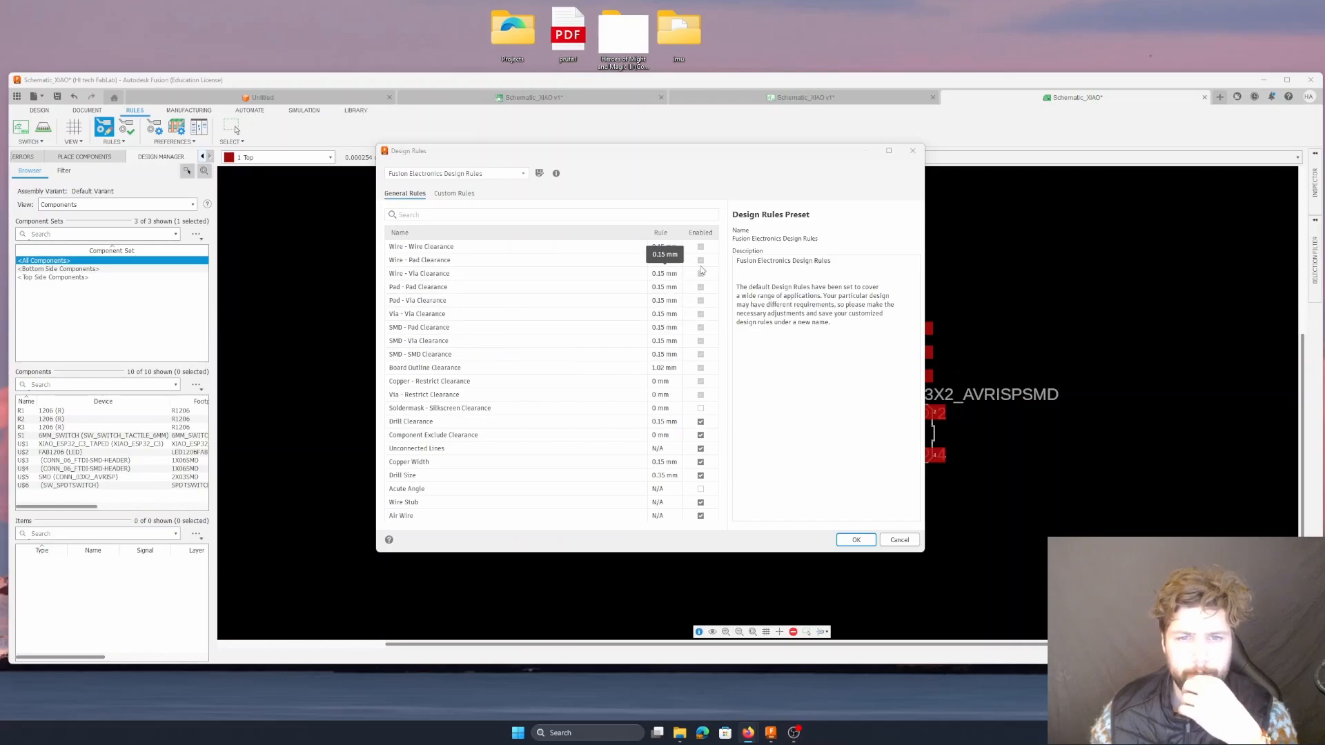
pyautogui.click(454, 193)
pyautogui.click(705, 355)
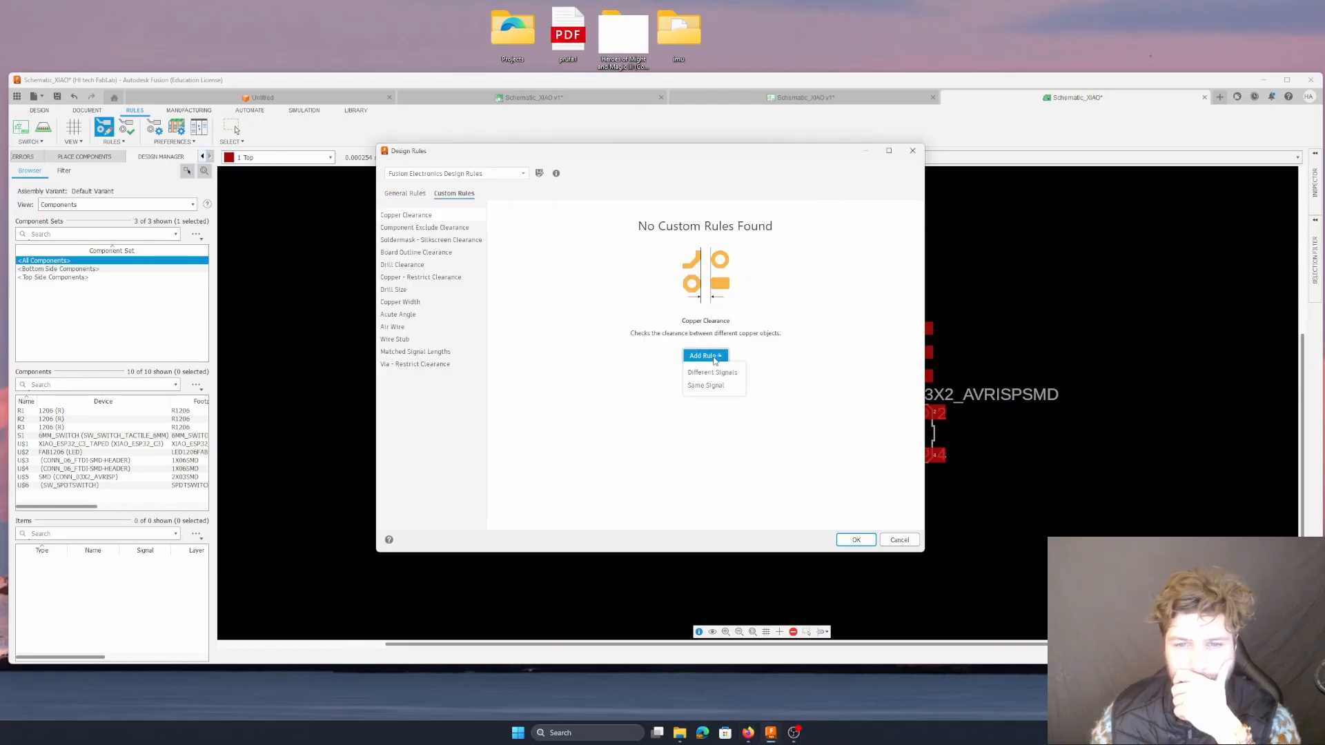
pyautogui.click(731, 374)
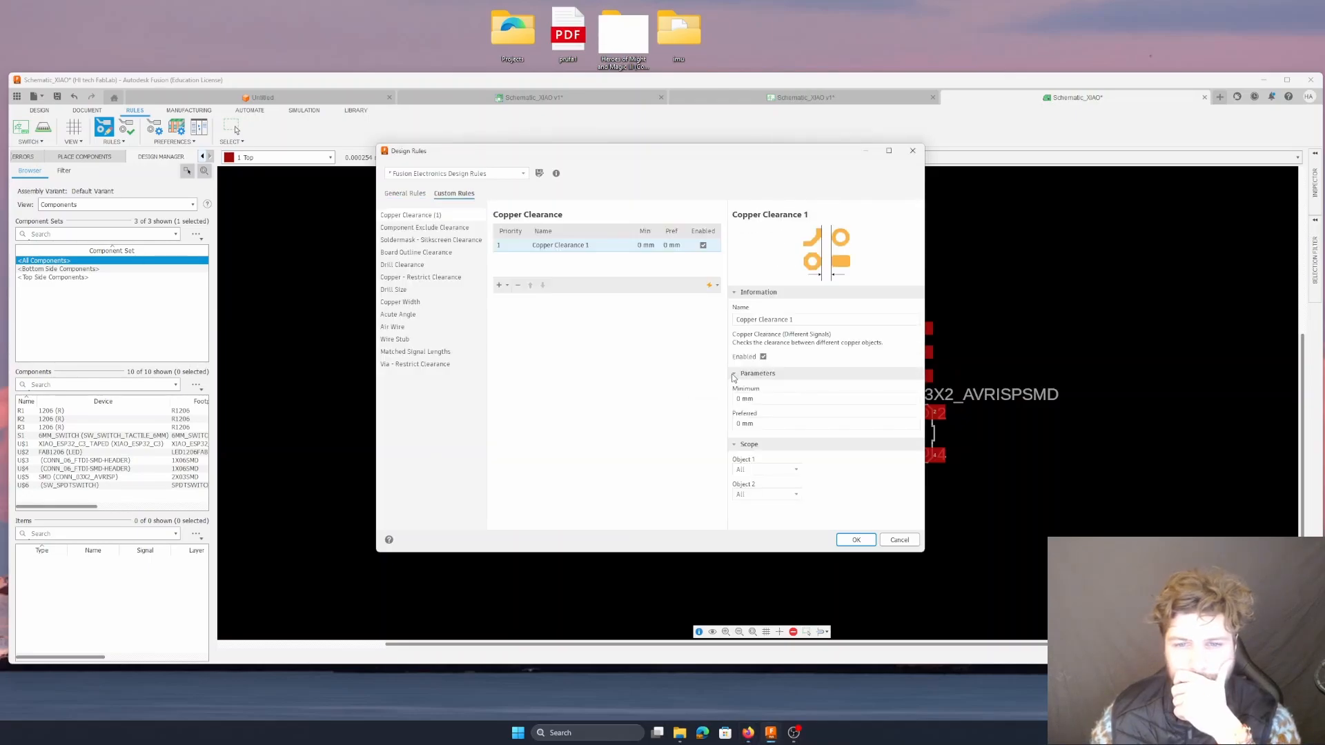
# - Set the custom copper clearance rule's minimum and preferred values to 0.45 mm and apply the design rules
pyautogui.click(640, 245)
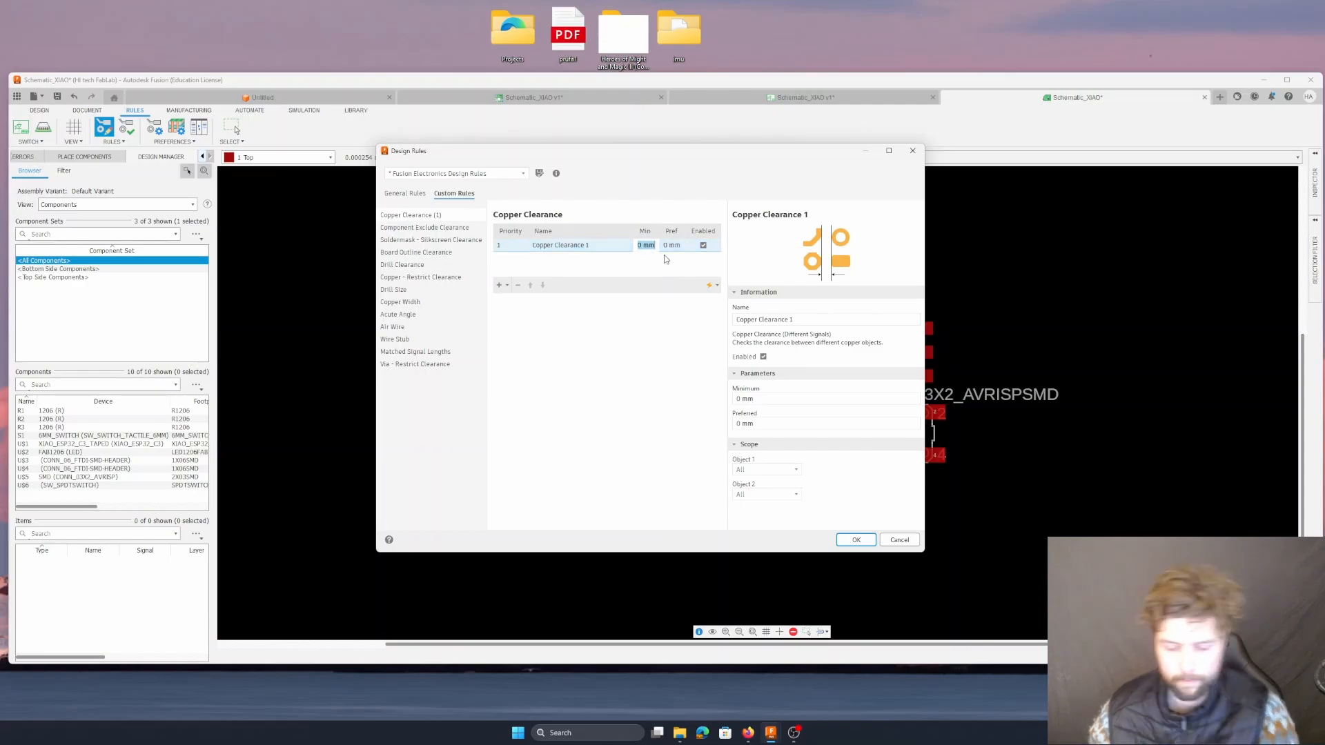
pyautogui.press('Right')
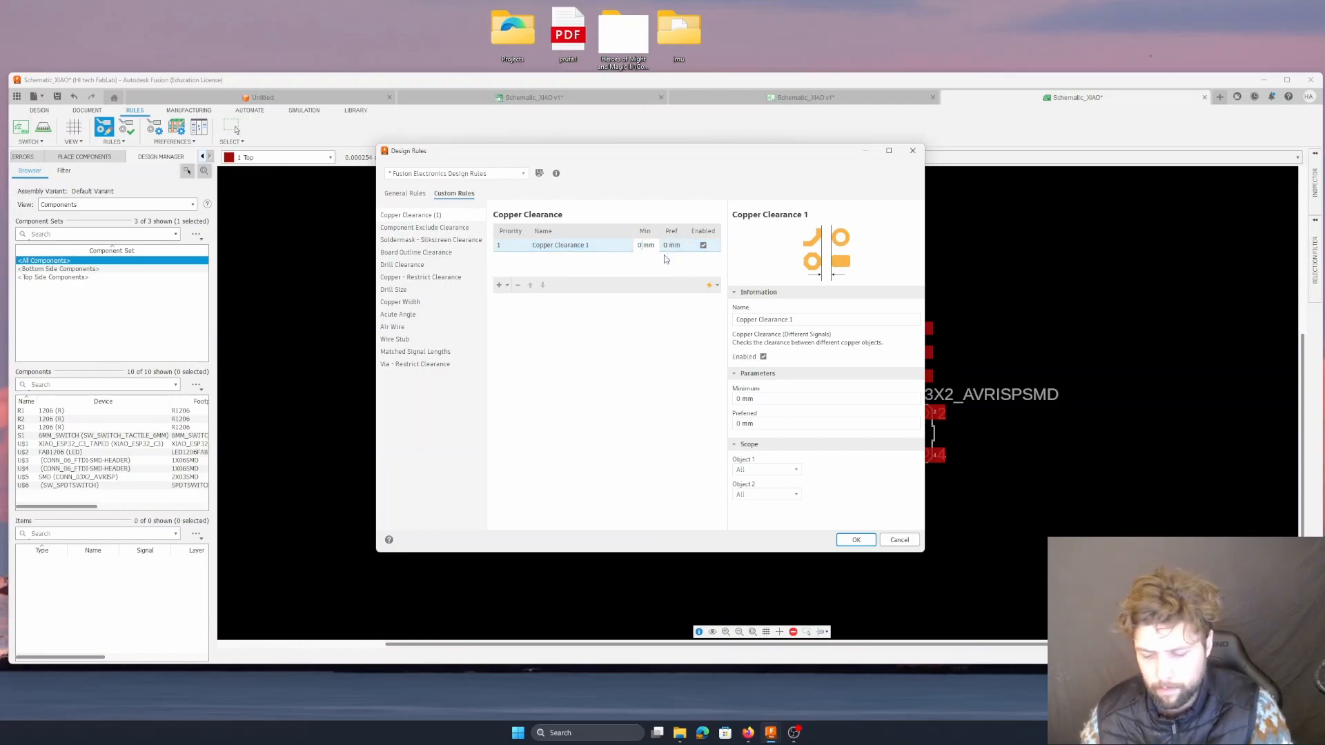
pyautogui.write('.')
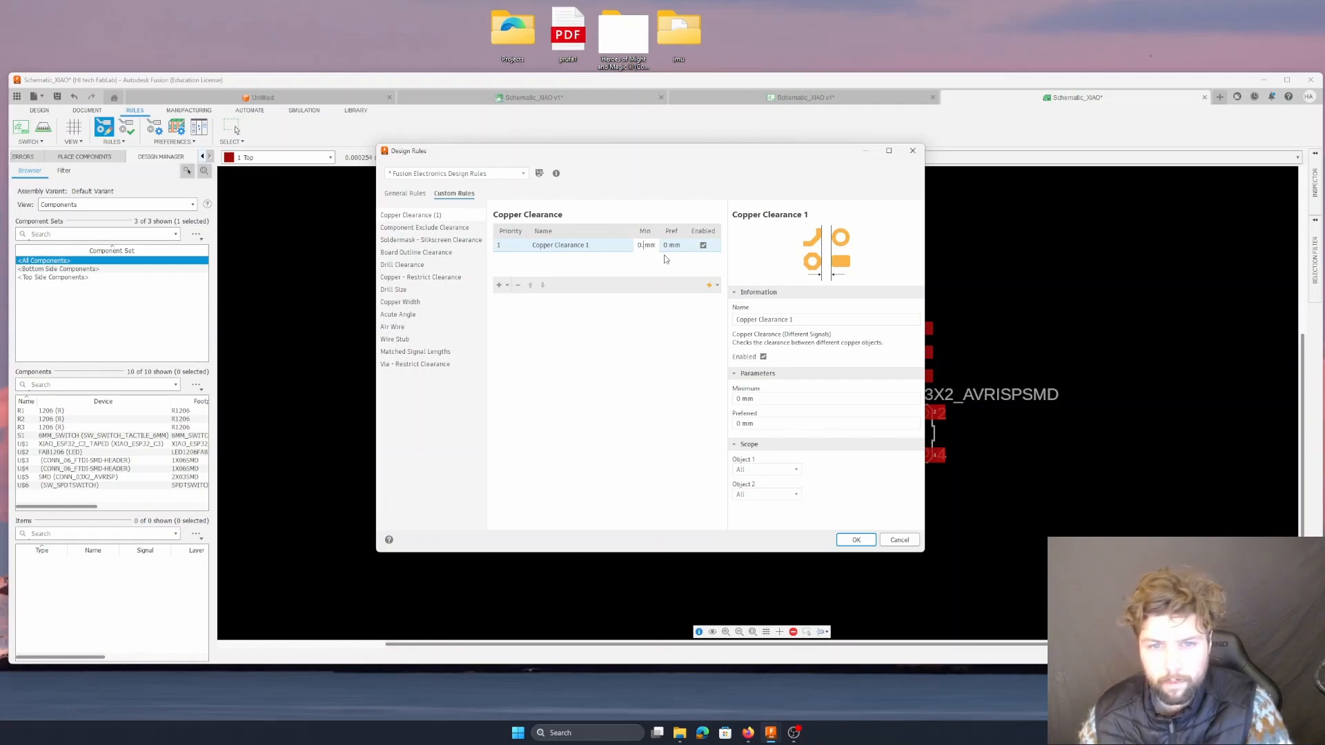
pyautogui.write('45')
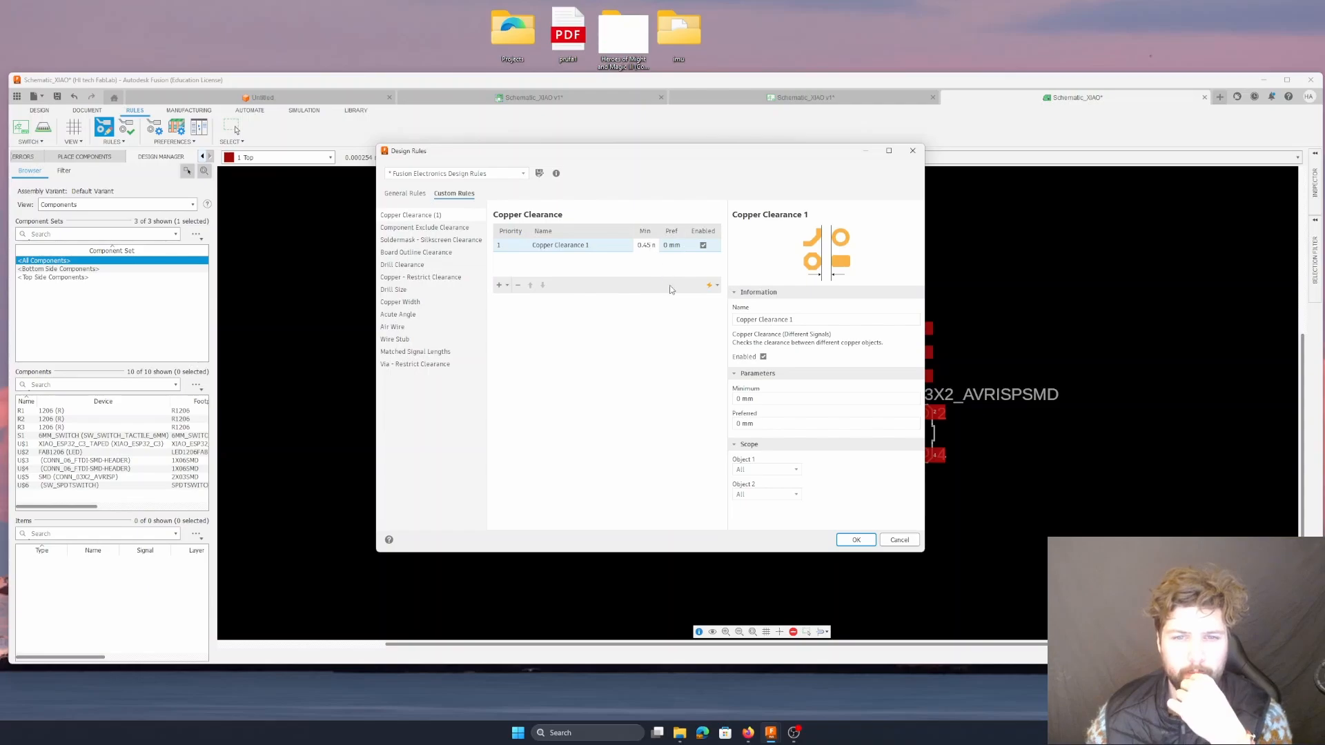
pyautogui.click(668, 249)
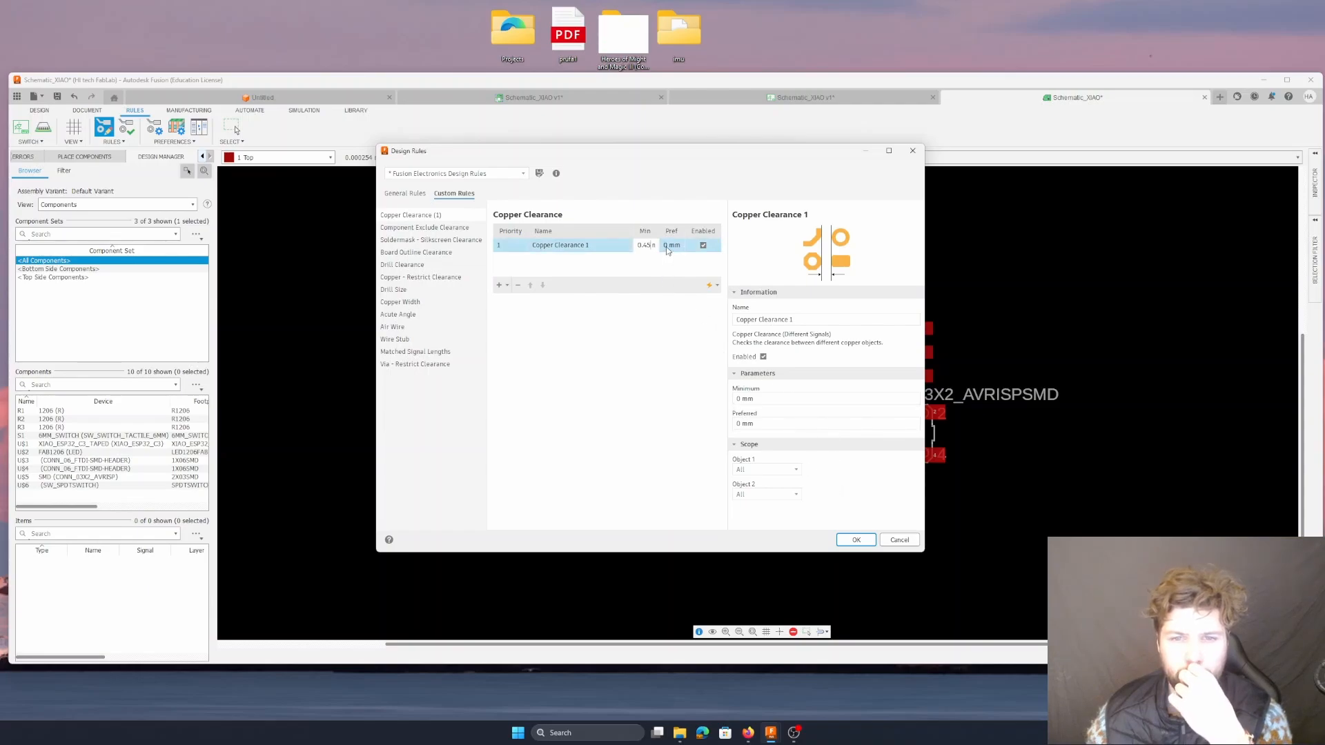
pyautogui.doubleClick(668, 249)
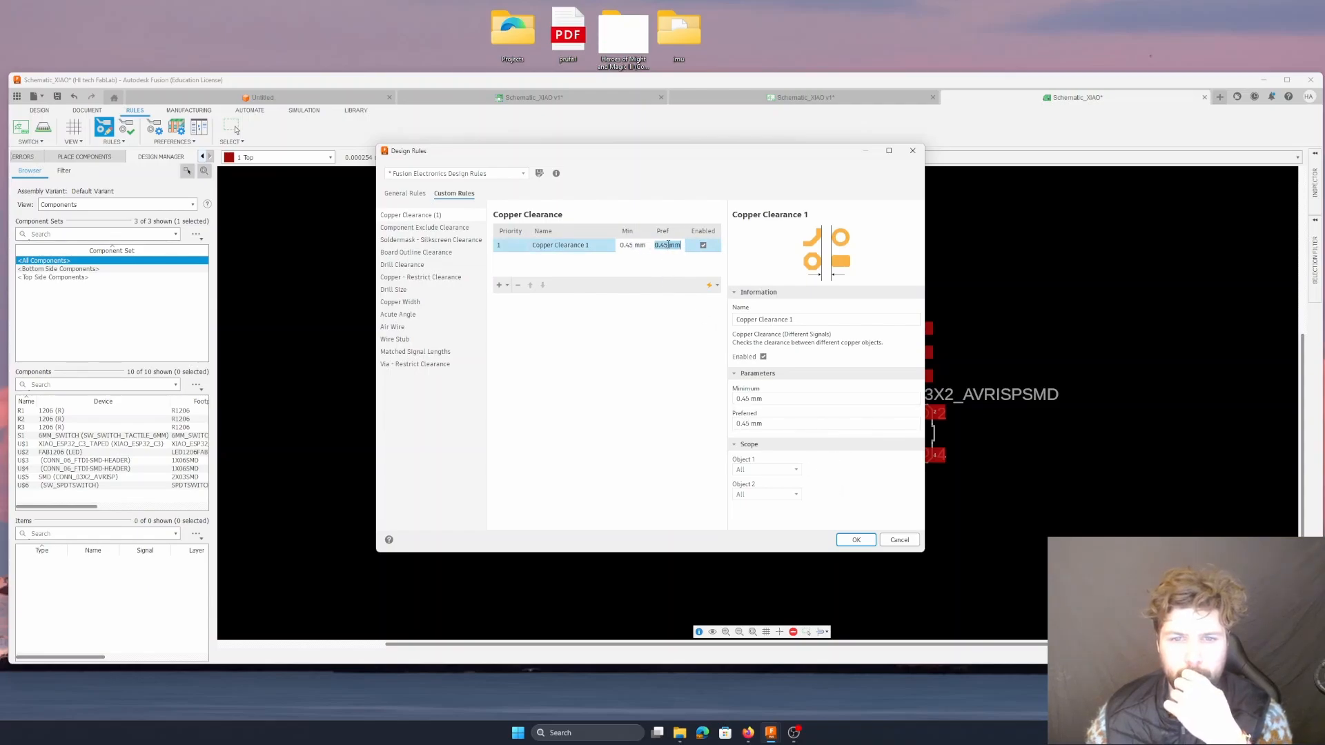
pyautogui.click(856, 540)
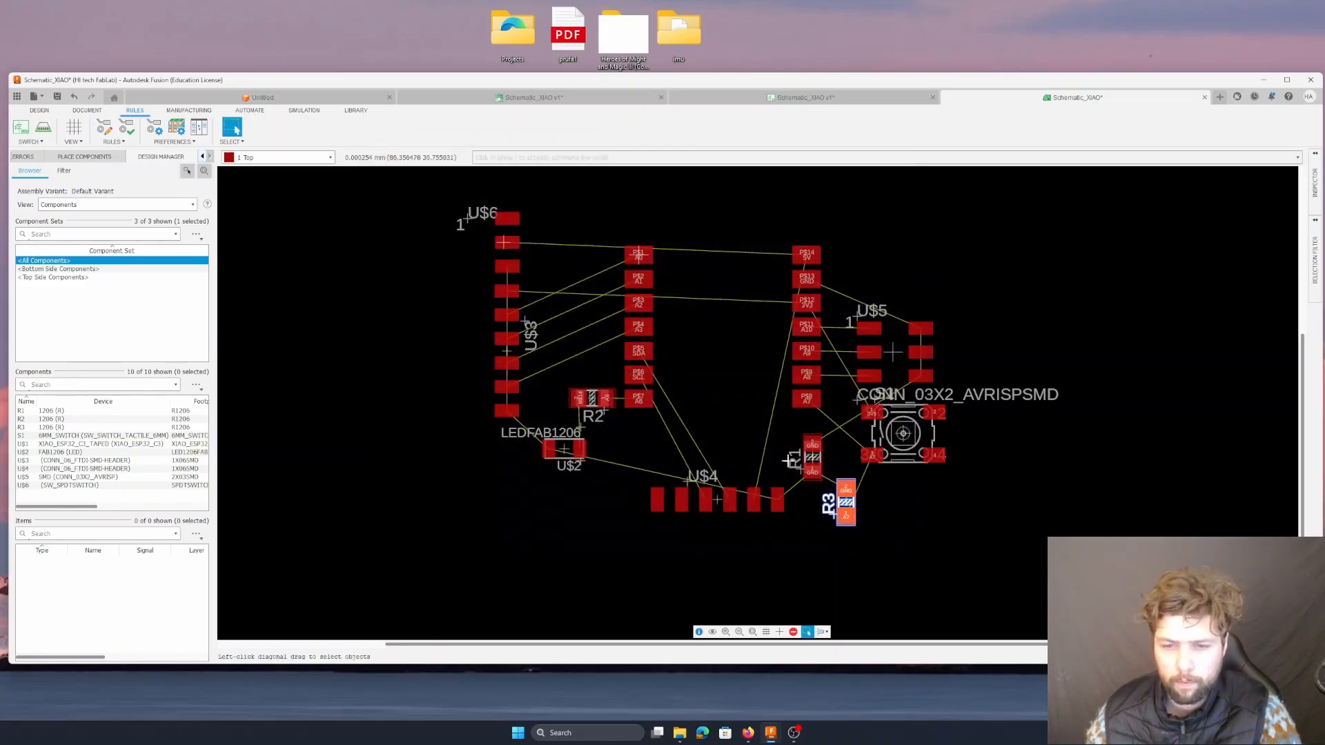
# - Try to route the GND trace manually from pin 1 of connector U$3 to the GND pad of LED U$2
pyautogui.click(36, 111)
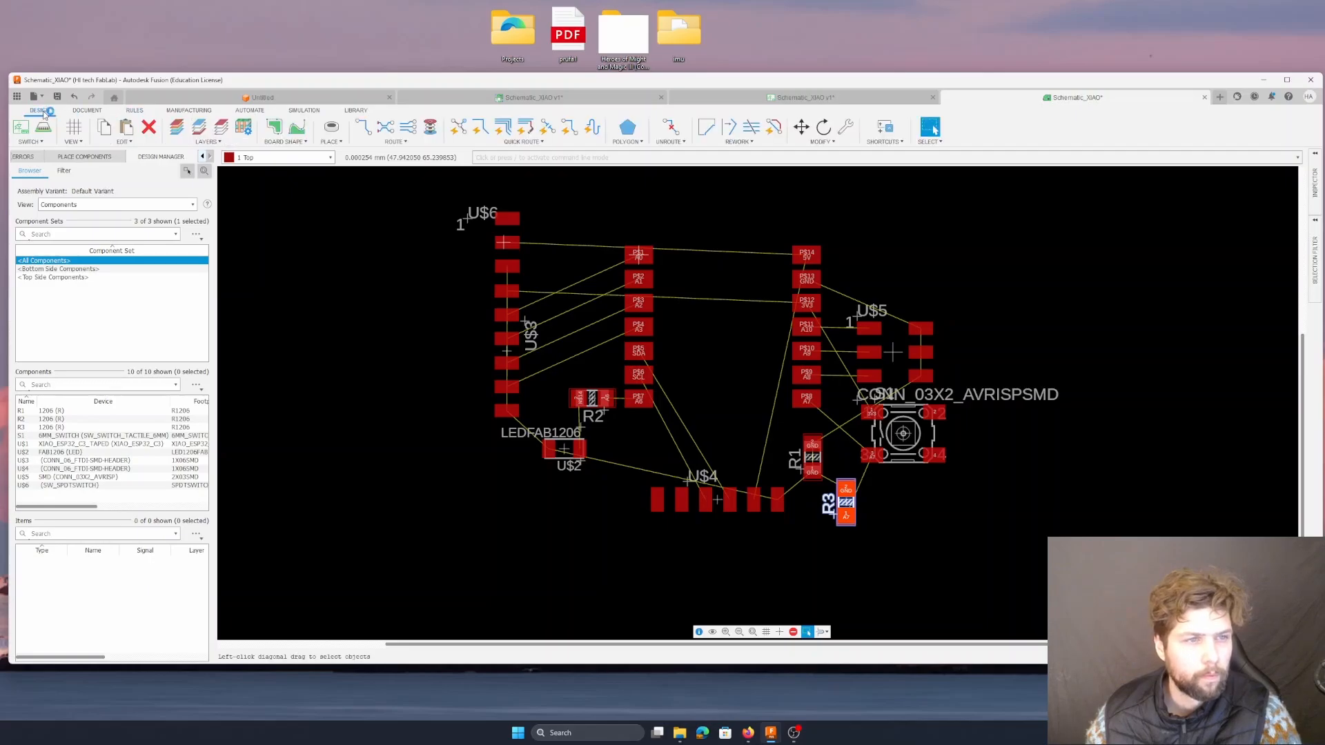
pyautogui.click(364, 130)
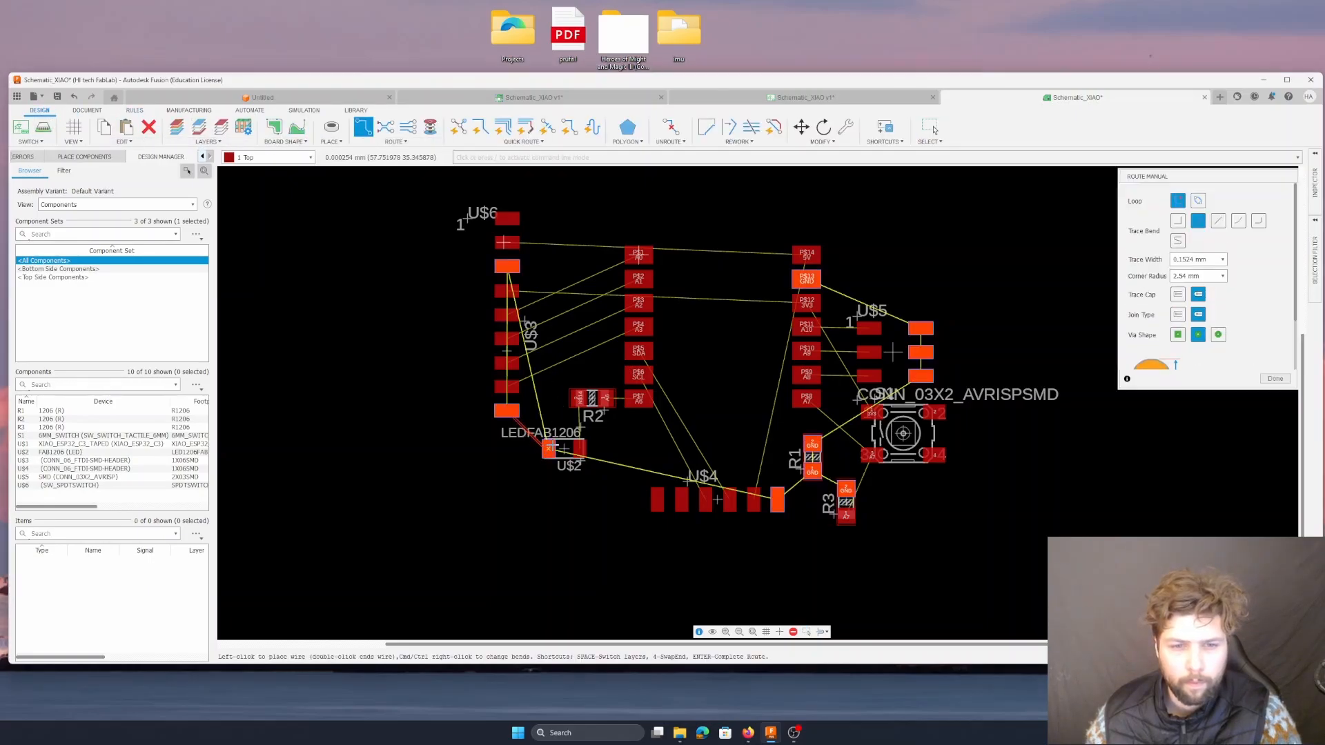
pyautogui.scroll(-3, 583, 454)
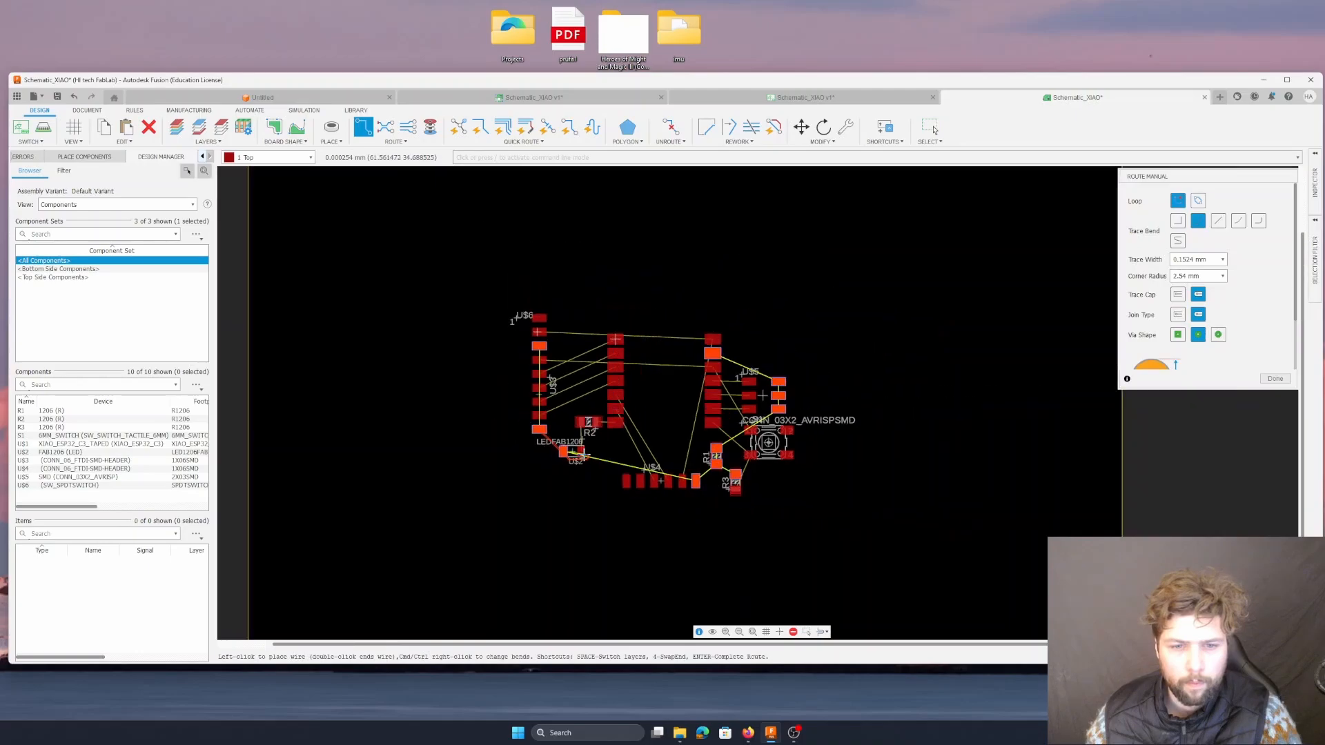
pyautogui.scroll(8, 583, 454)
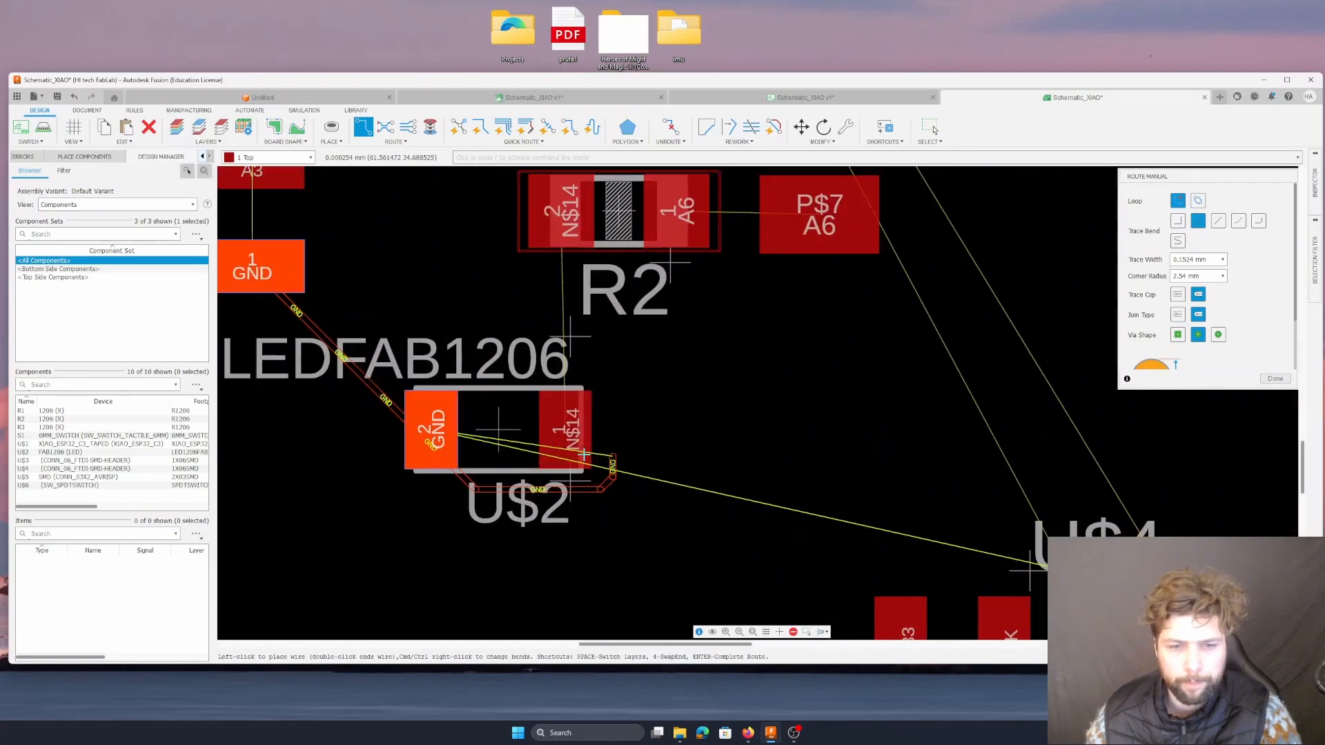
pyautogui.scroll(2, 584, 454)
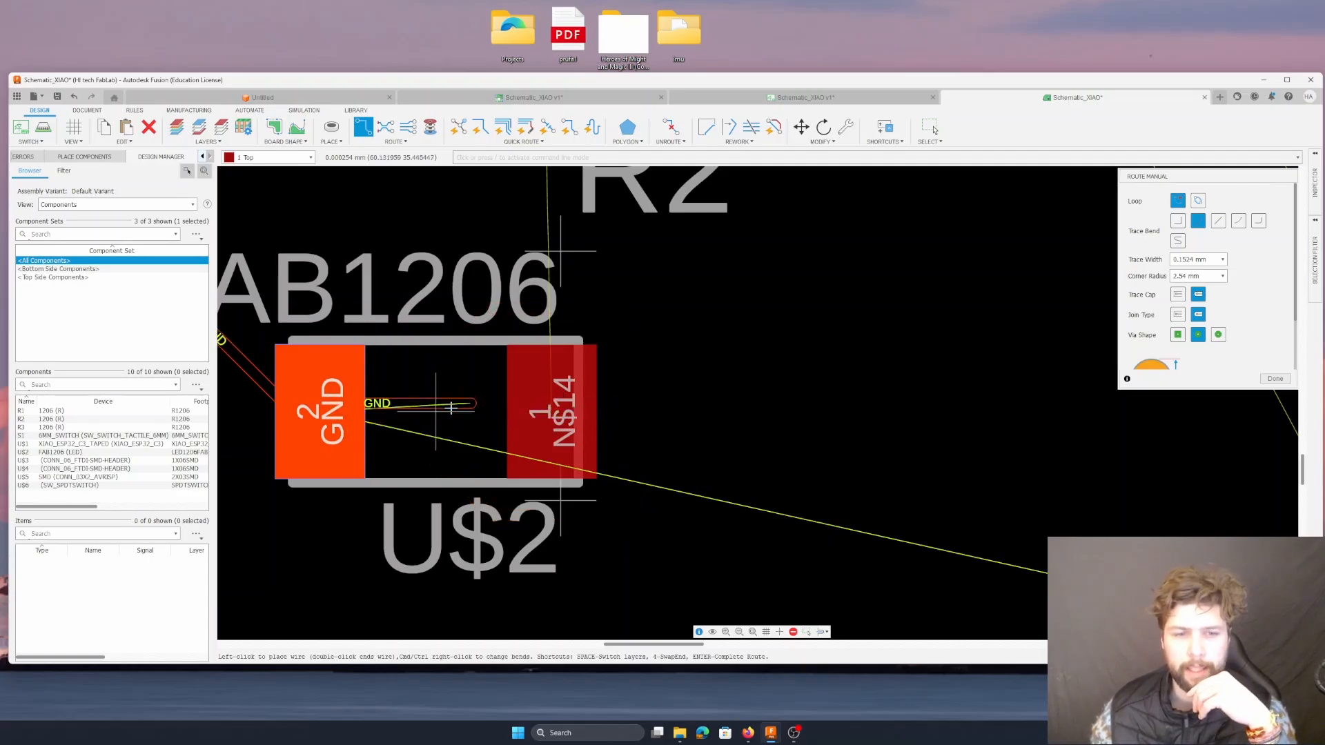
pyautogui.scroll(-3, 456, 428)
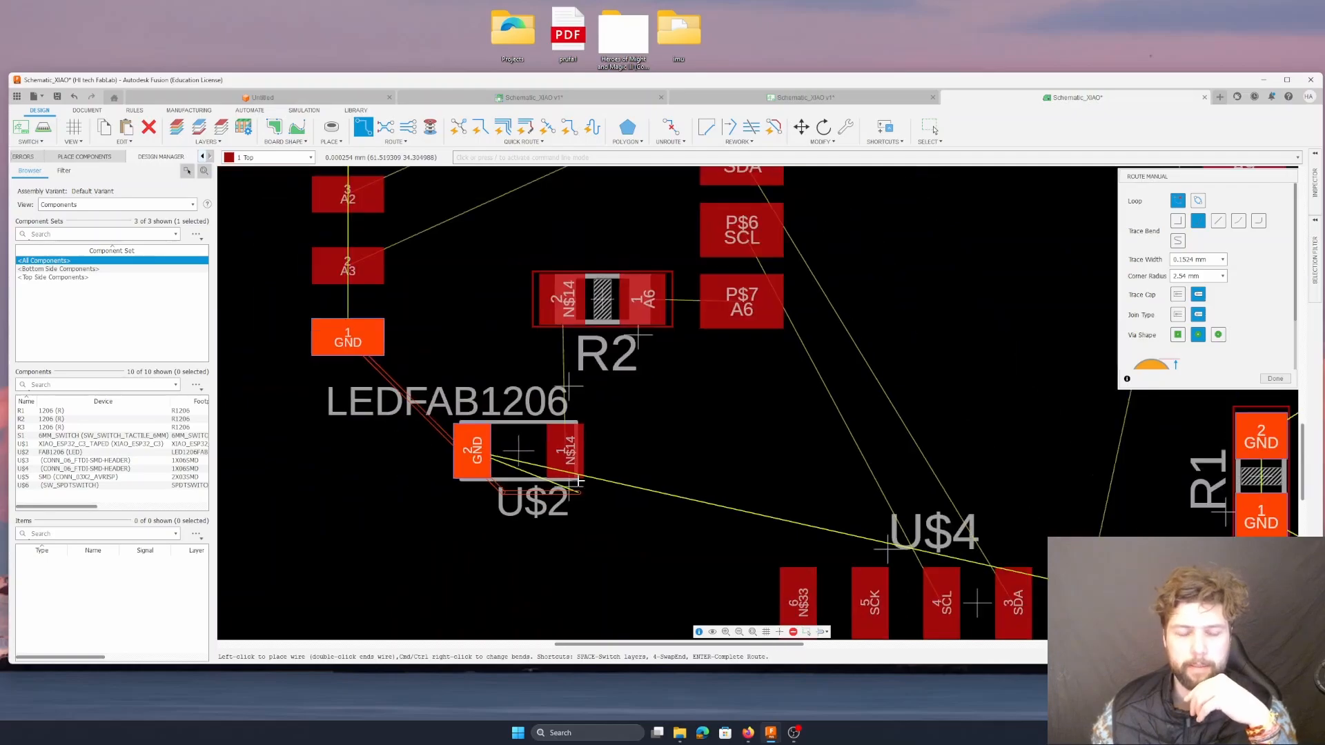
pyautogui.scroll(-1, 579, 481)
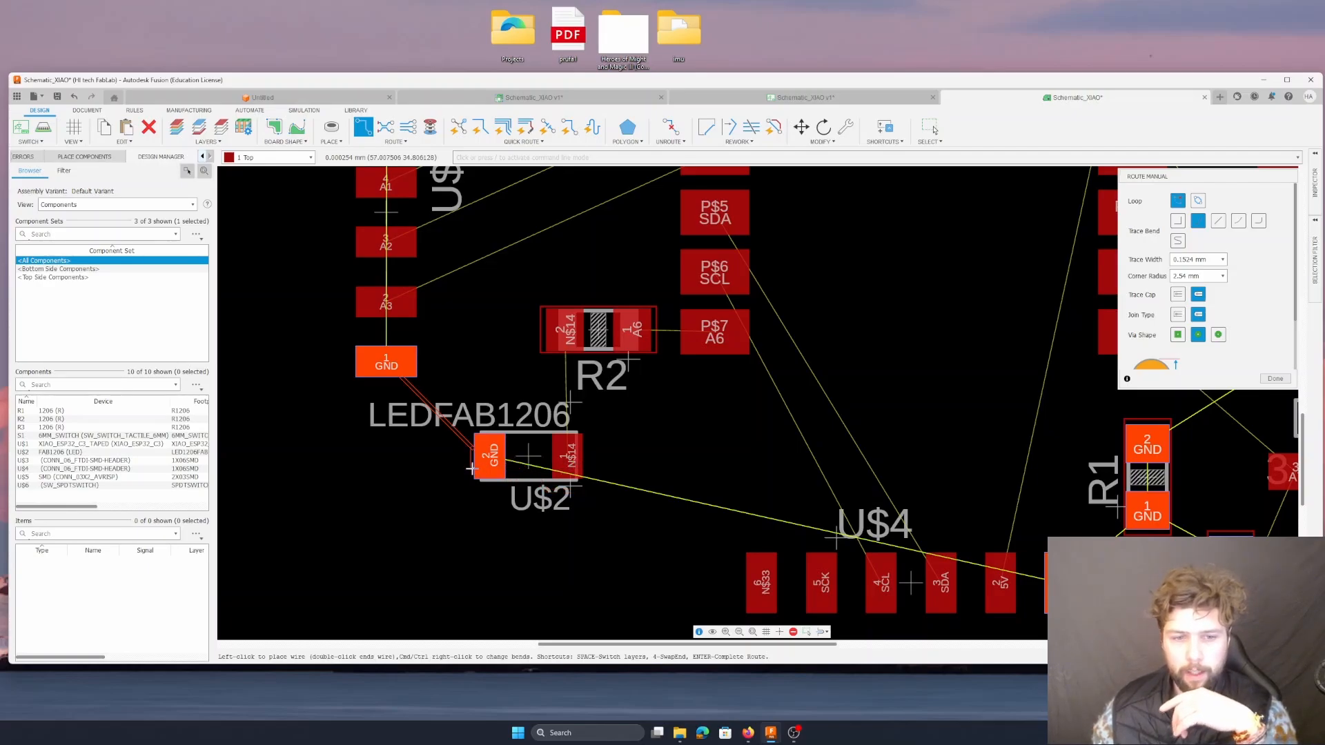
pyautogui.press('Escape')
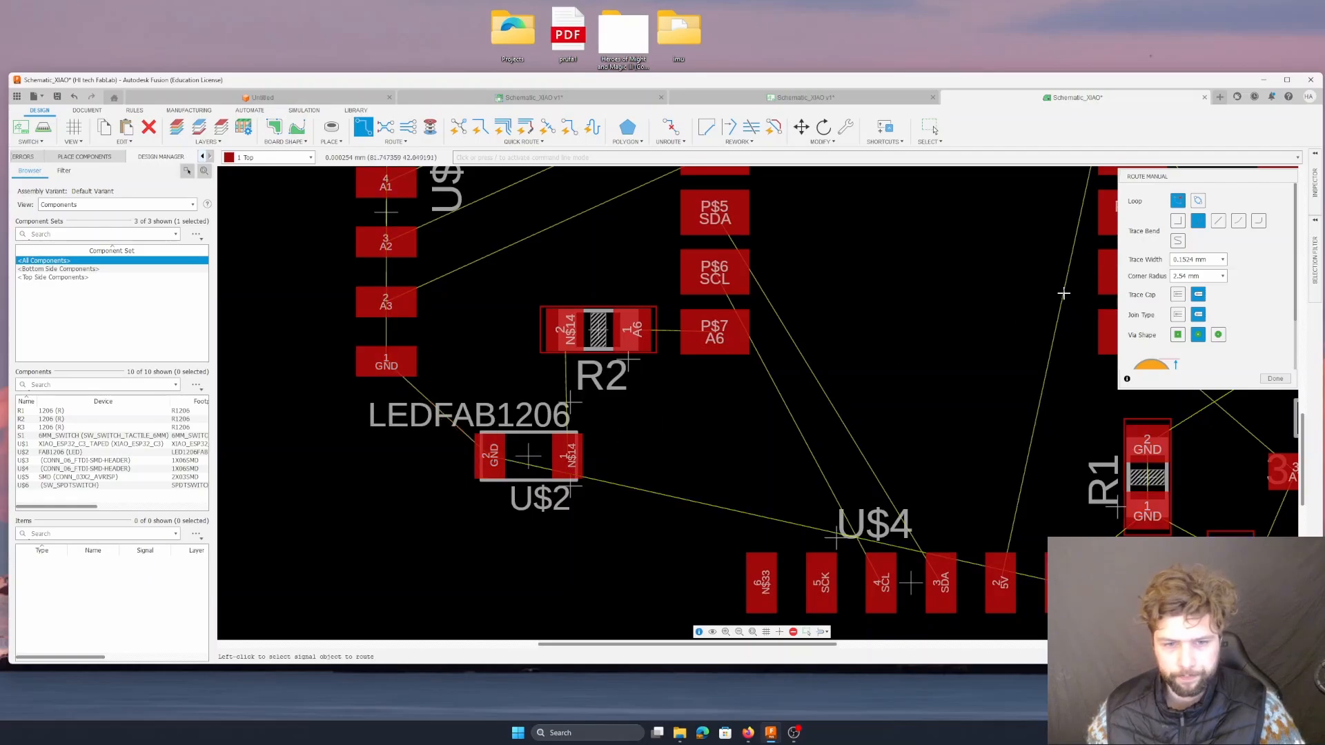
# - Set the manual routing trace width to 0.254 mm and restart the Route Manual command
pyautogui.click(1194, 260)
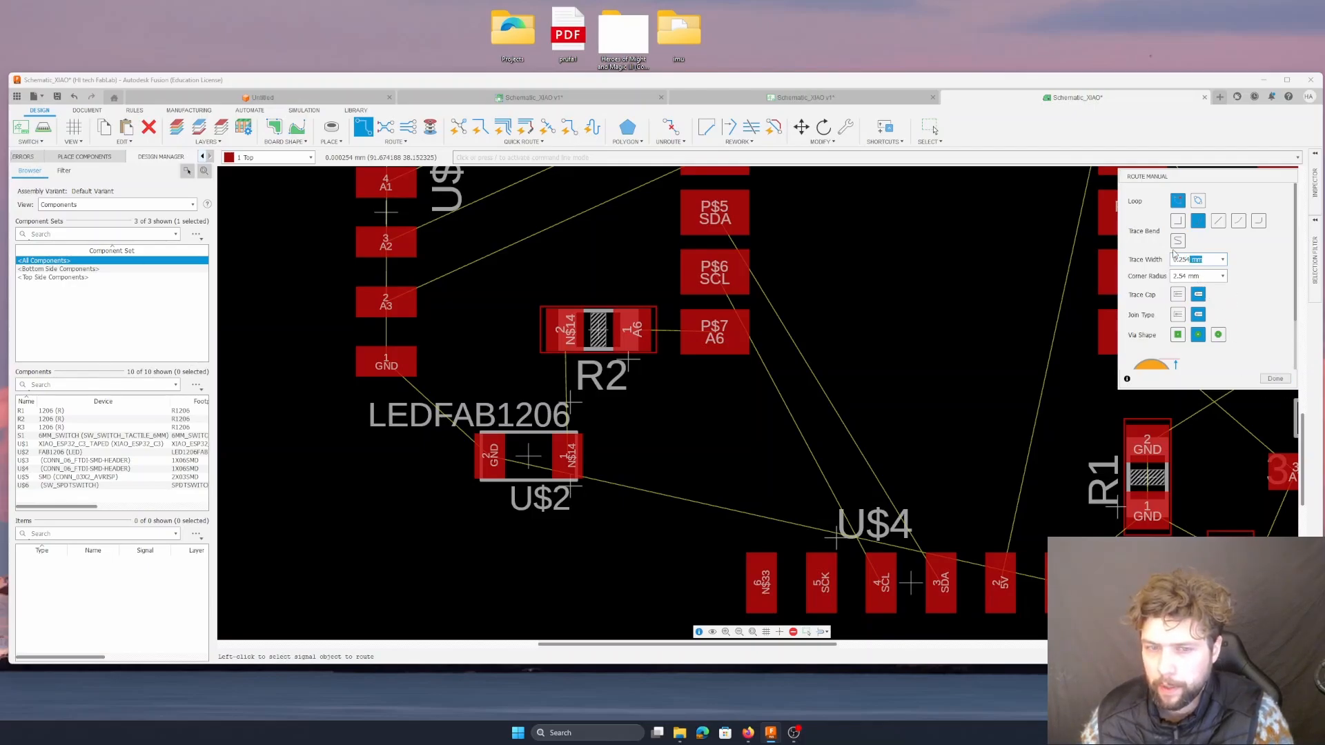
pyautogui.click(1275, 379)
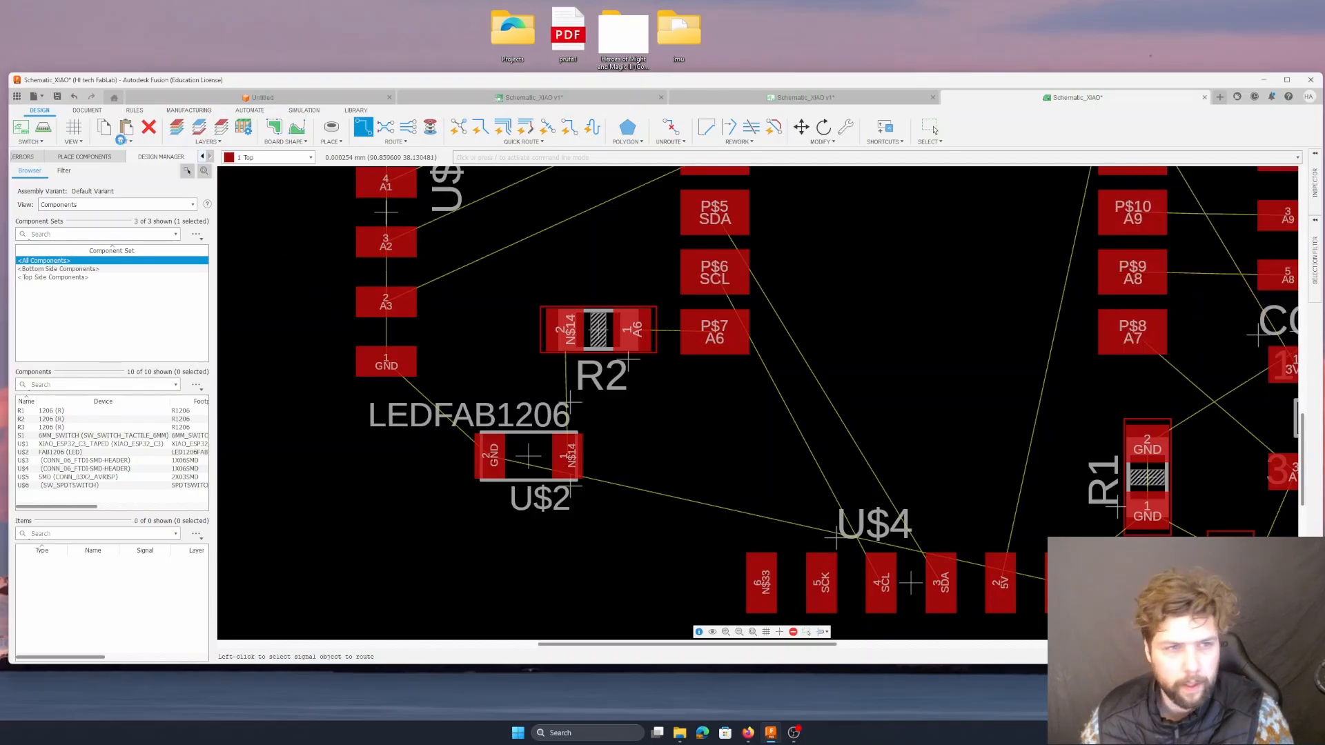
pyautogui.press('Escape')
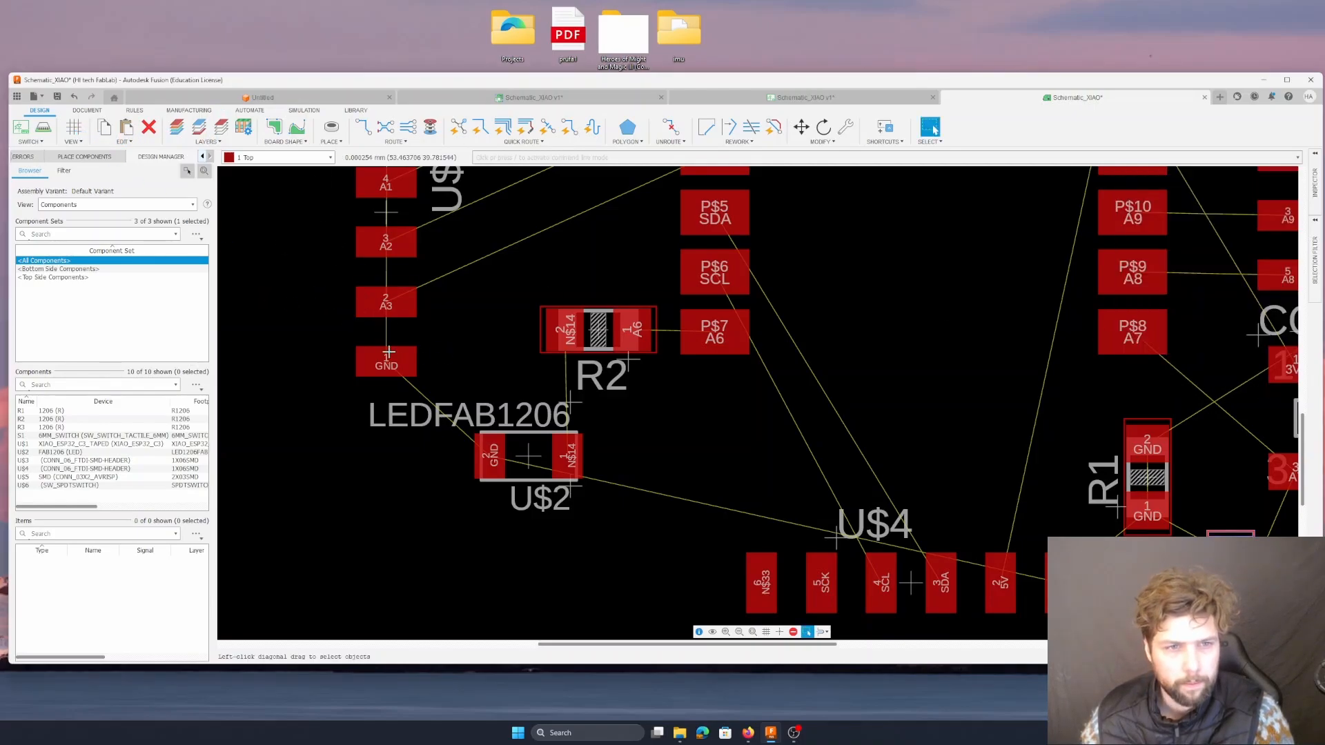
pyautogui.click(363, 126)
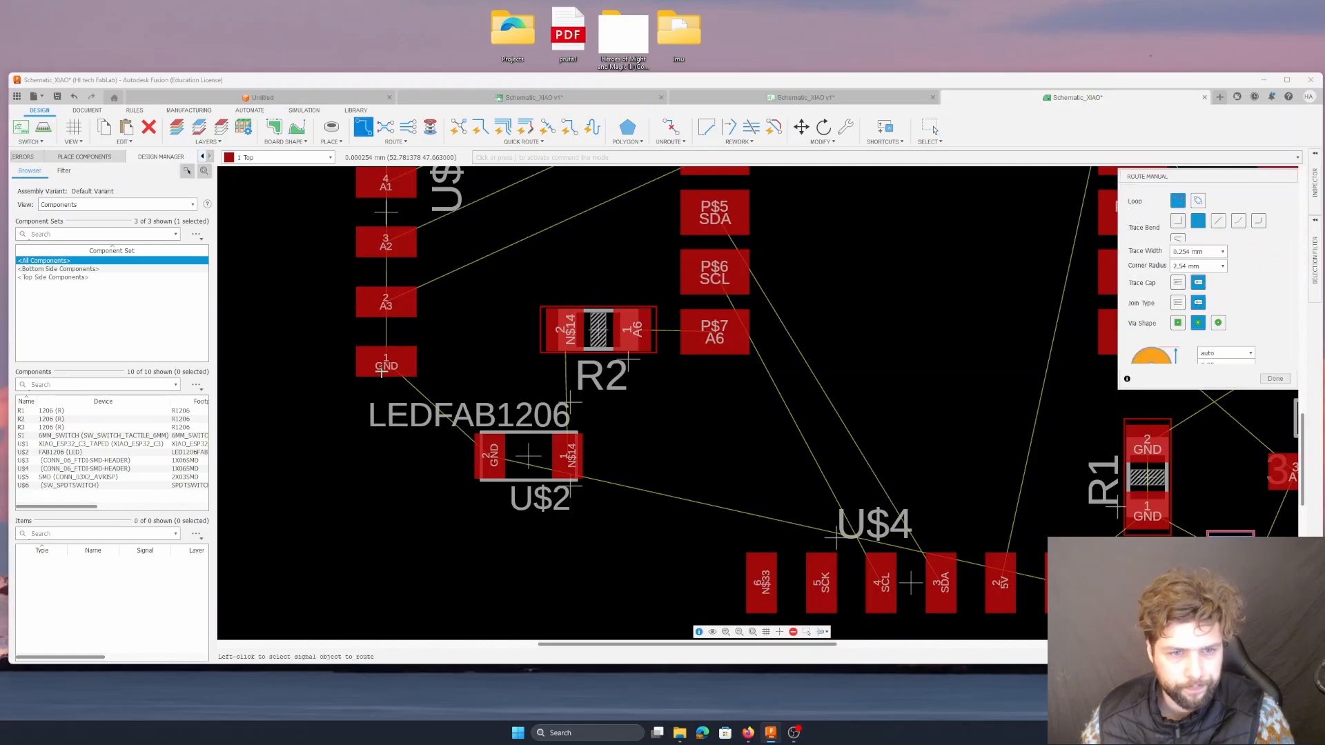
pyautogui.click(386, 361)
pyautogui.click(480, 454)
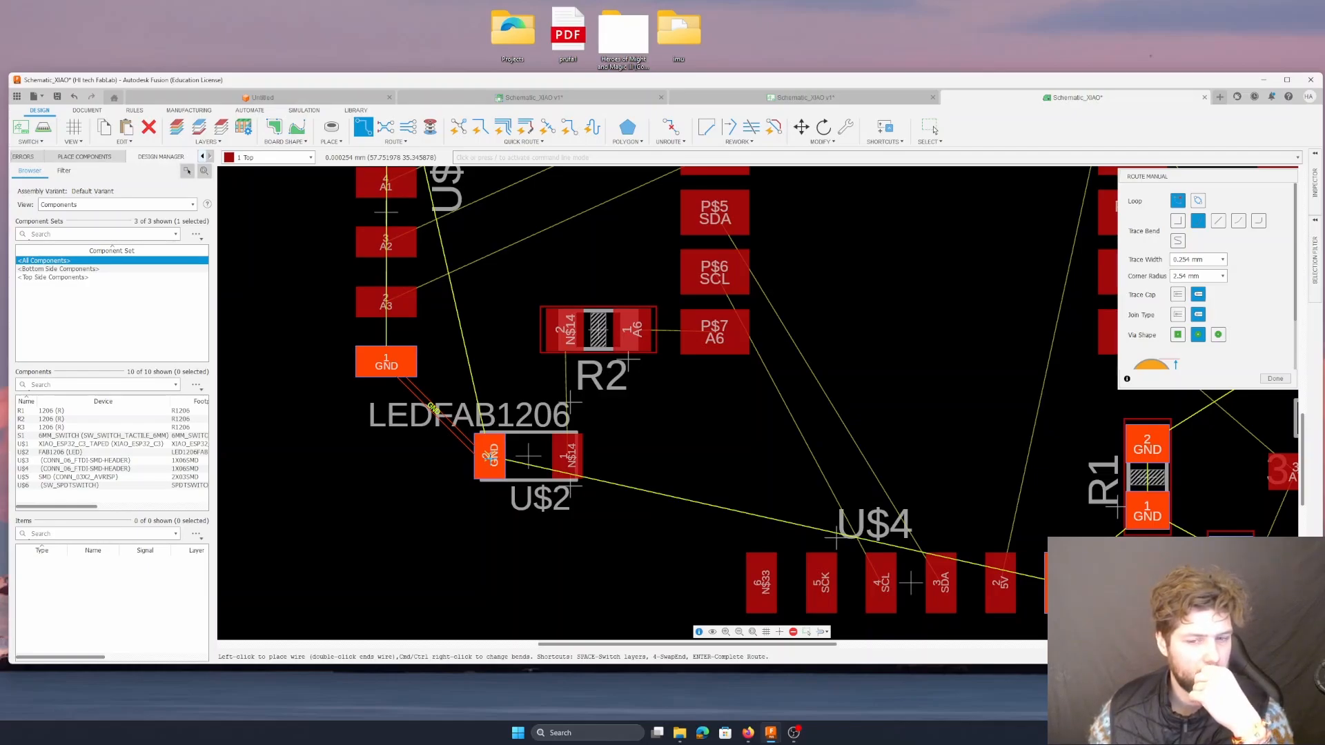
pyautogui.press('Escape')
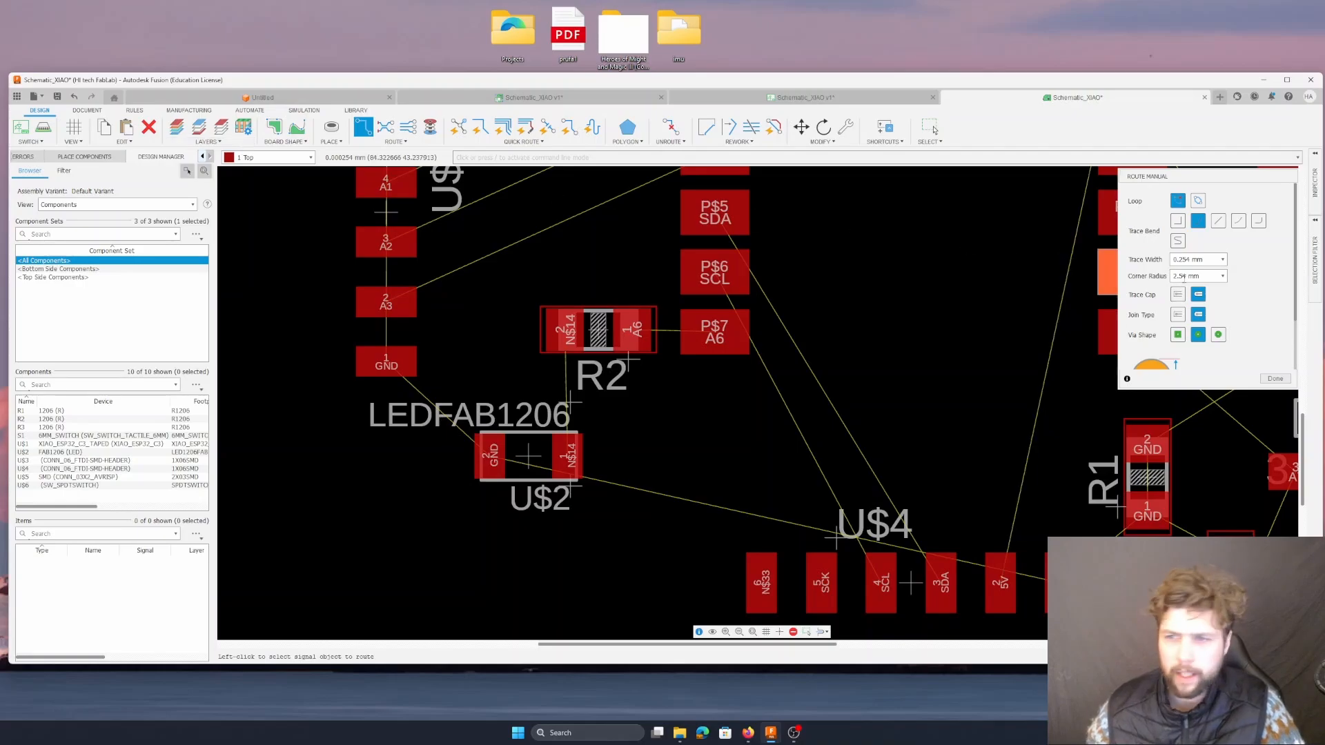
# - Set the manual routing trace width to 0.5 mm
pyautogui.click(1188, 258)
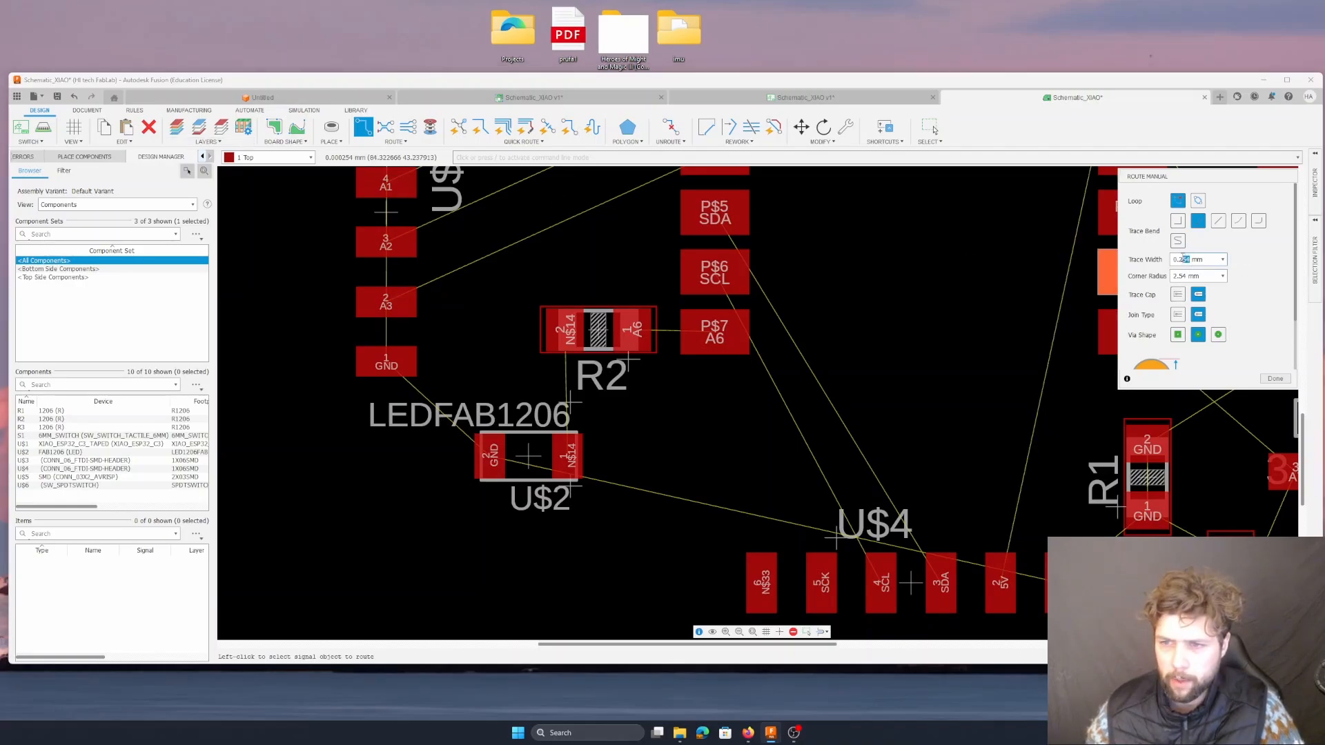
pyautogui.scroll(-4, 1062, 349)
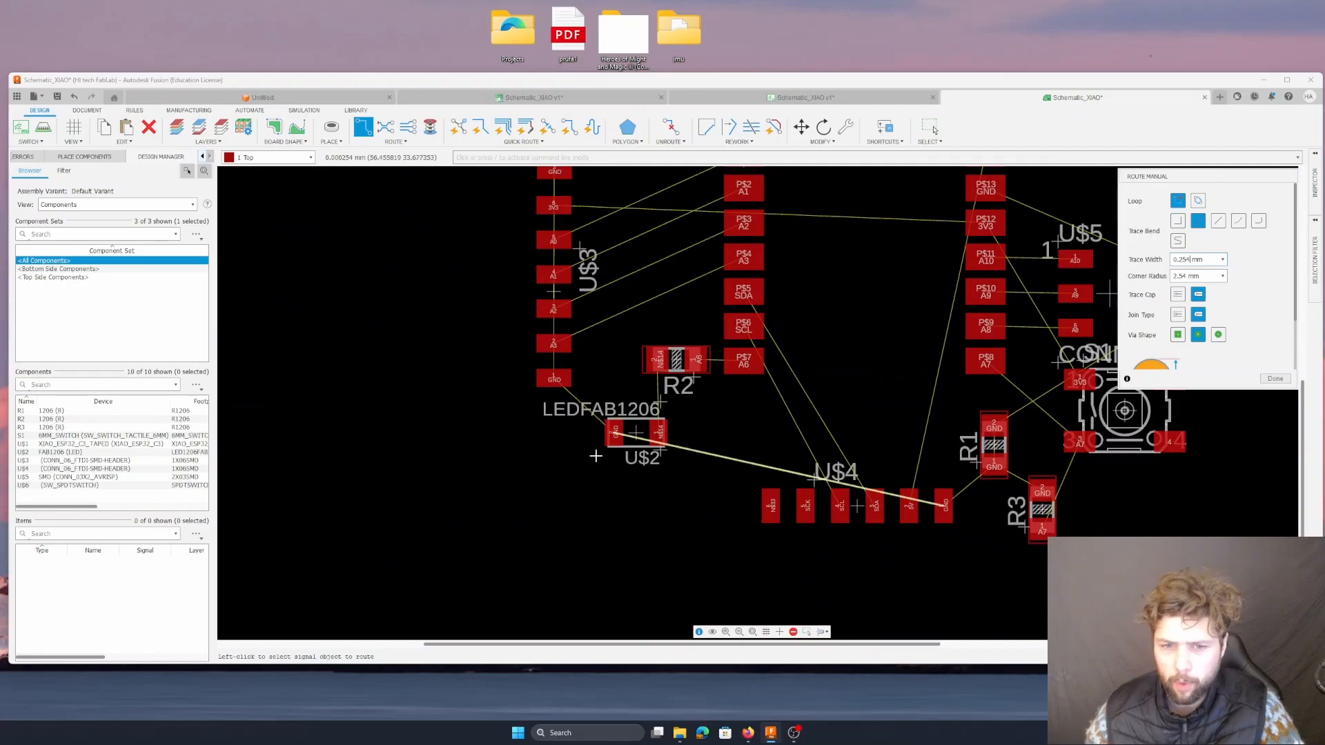
pyautogui.scroll(-2, 590, 483)
pyautogui.scroll(1, 735, 229)
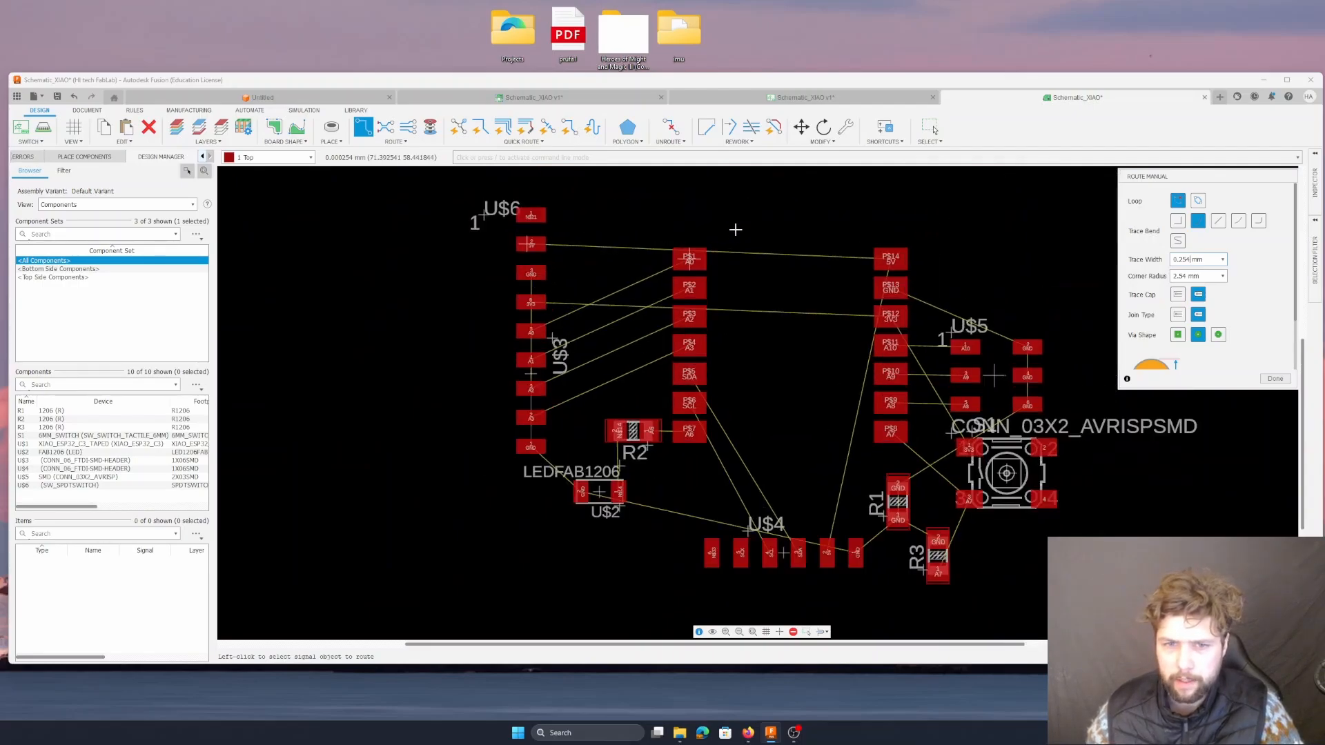
pyautogui.scroll(2, 735, 229)
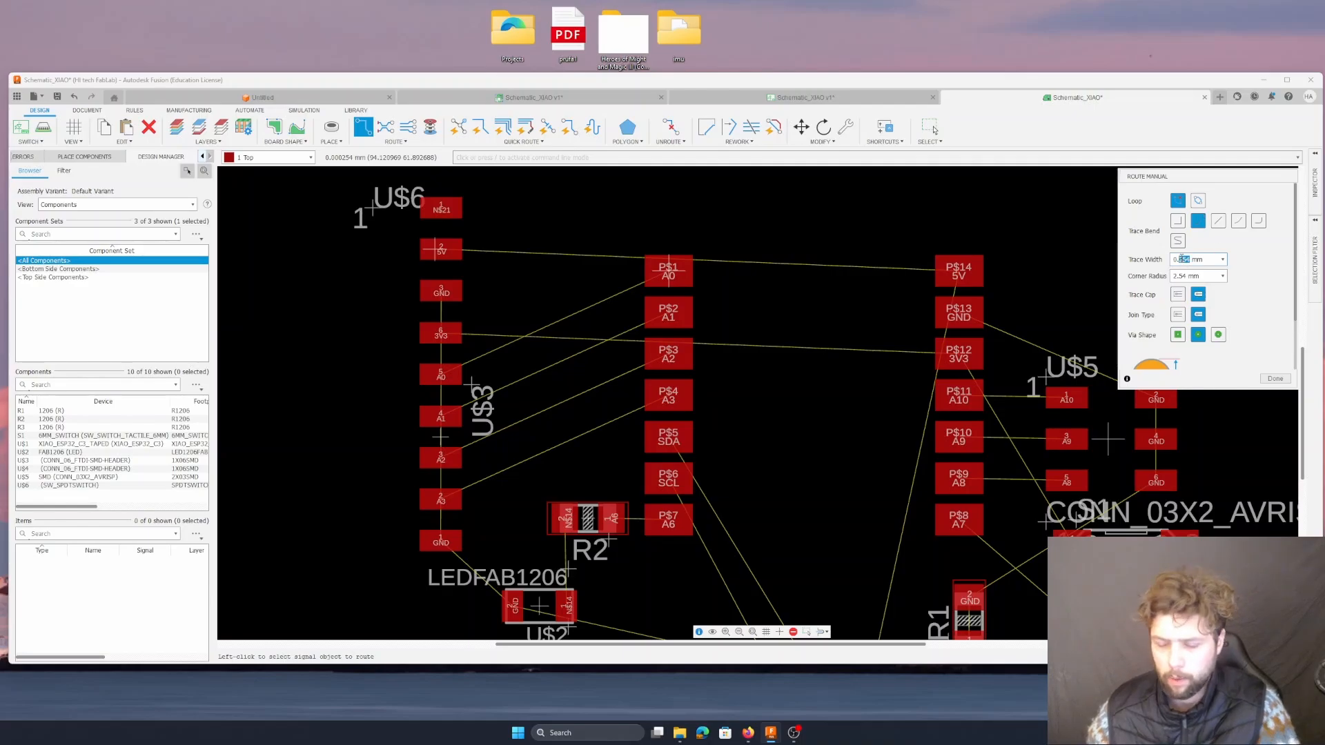
pyautogui.write('0.5')
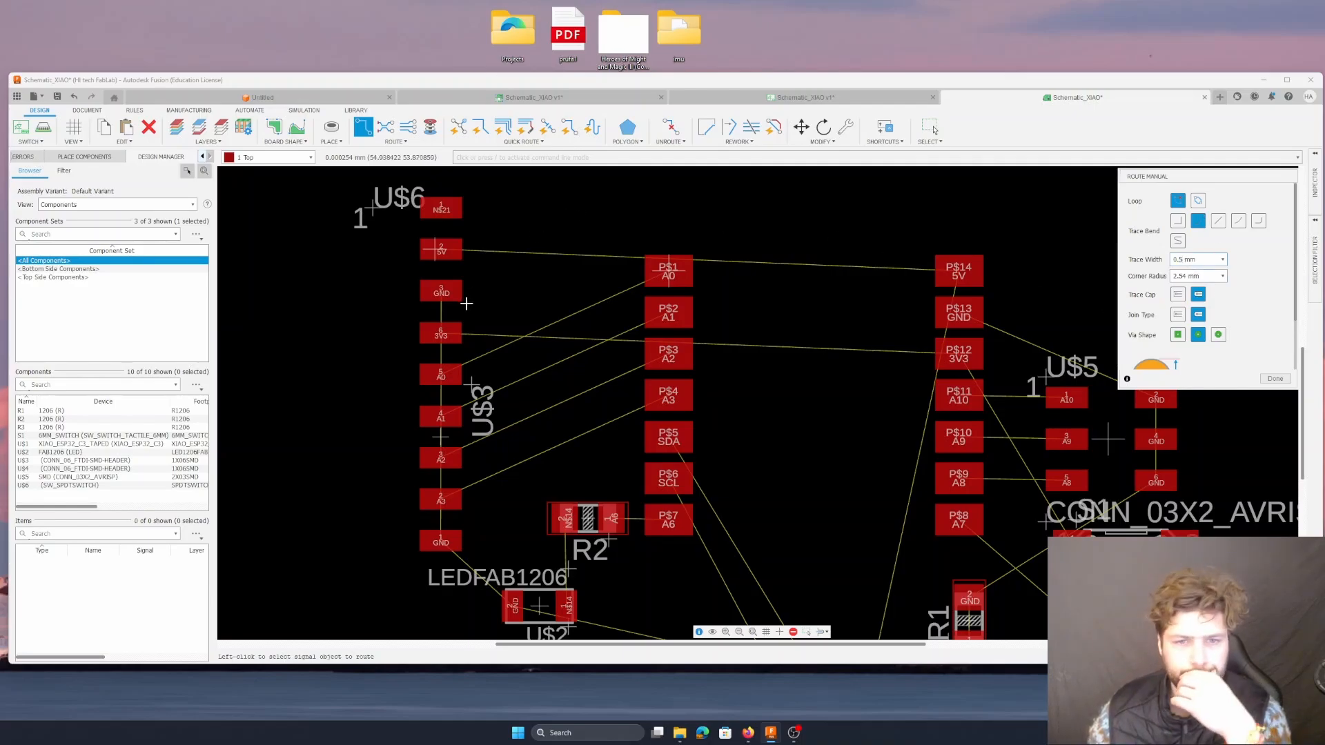
pyautogui.hotkey('alt', 'Tab')
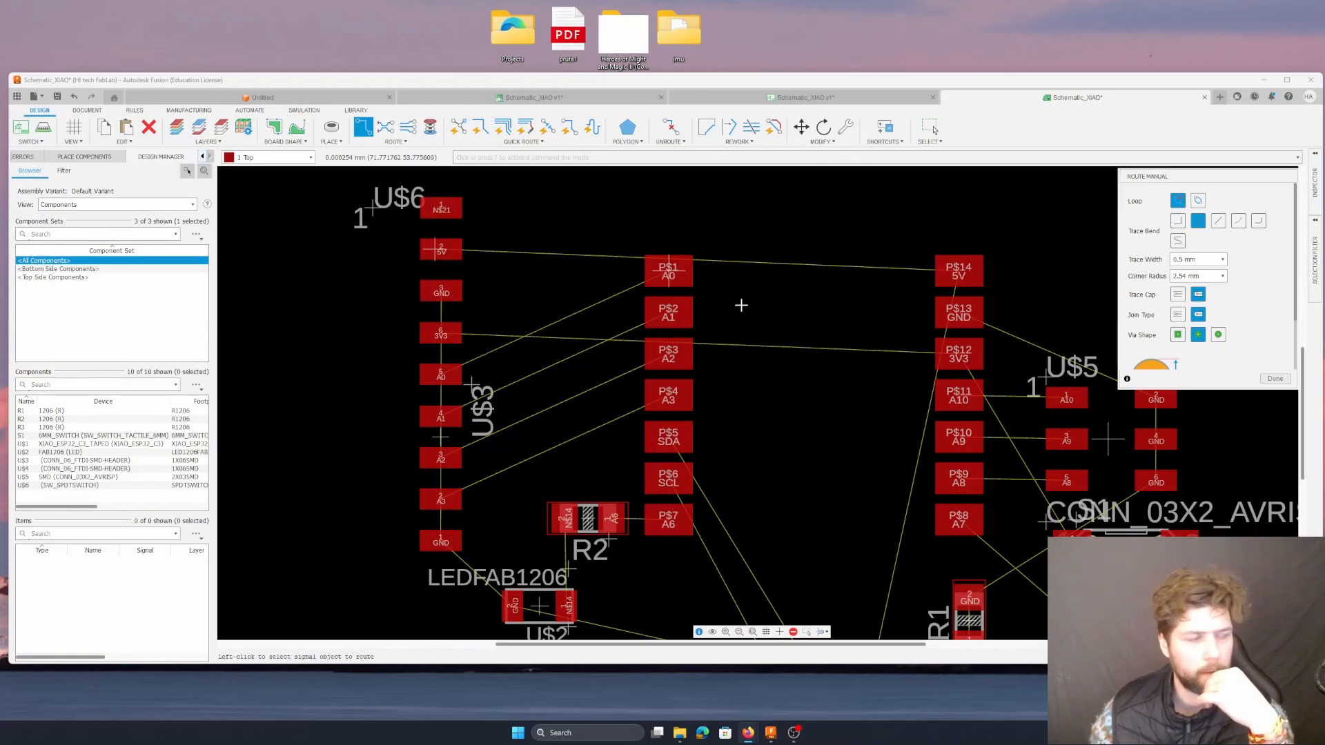
# - Route the 5V trace from pin 2 of U$6 over the top of the XIAO's pads and down to pad P$14
pyautogui.click(443, 250)
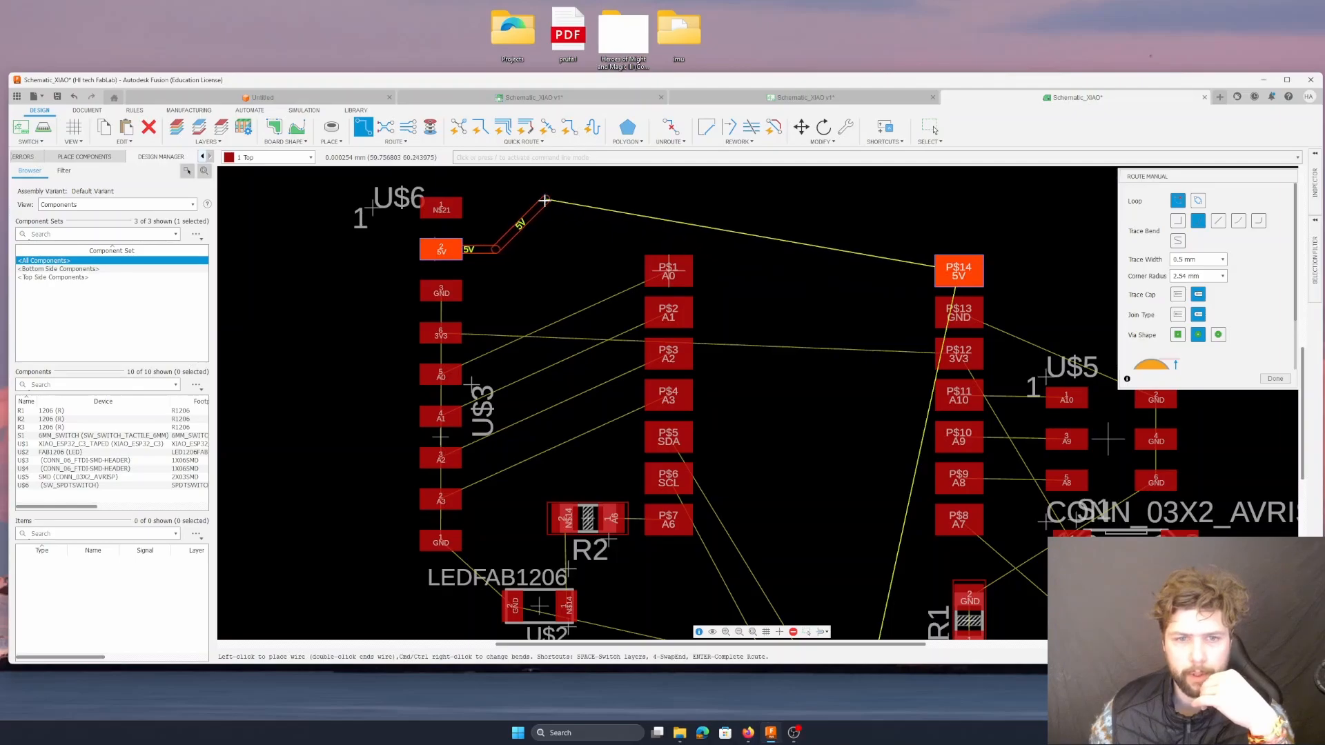
pyautogui.click(550, 205)
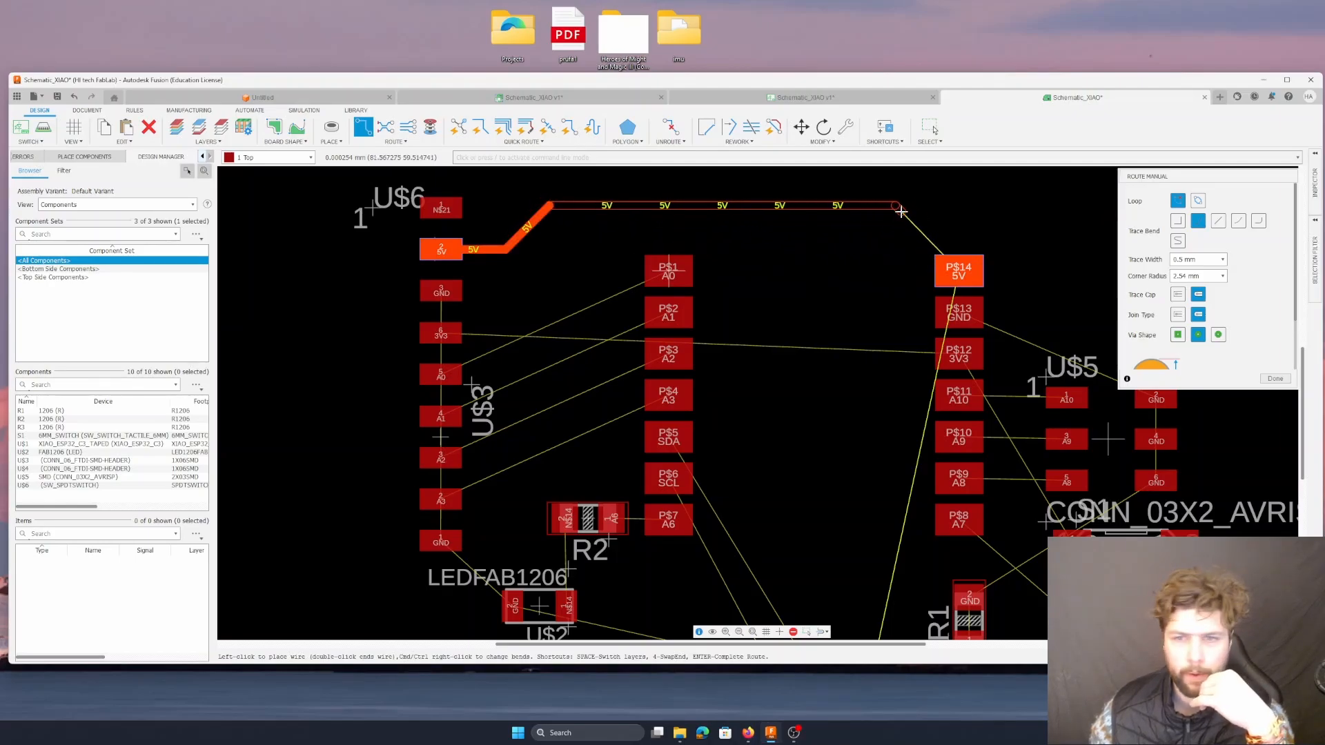
pyautogui.click(951, 230)
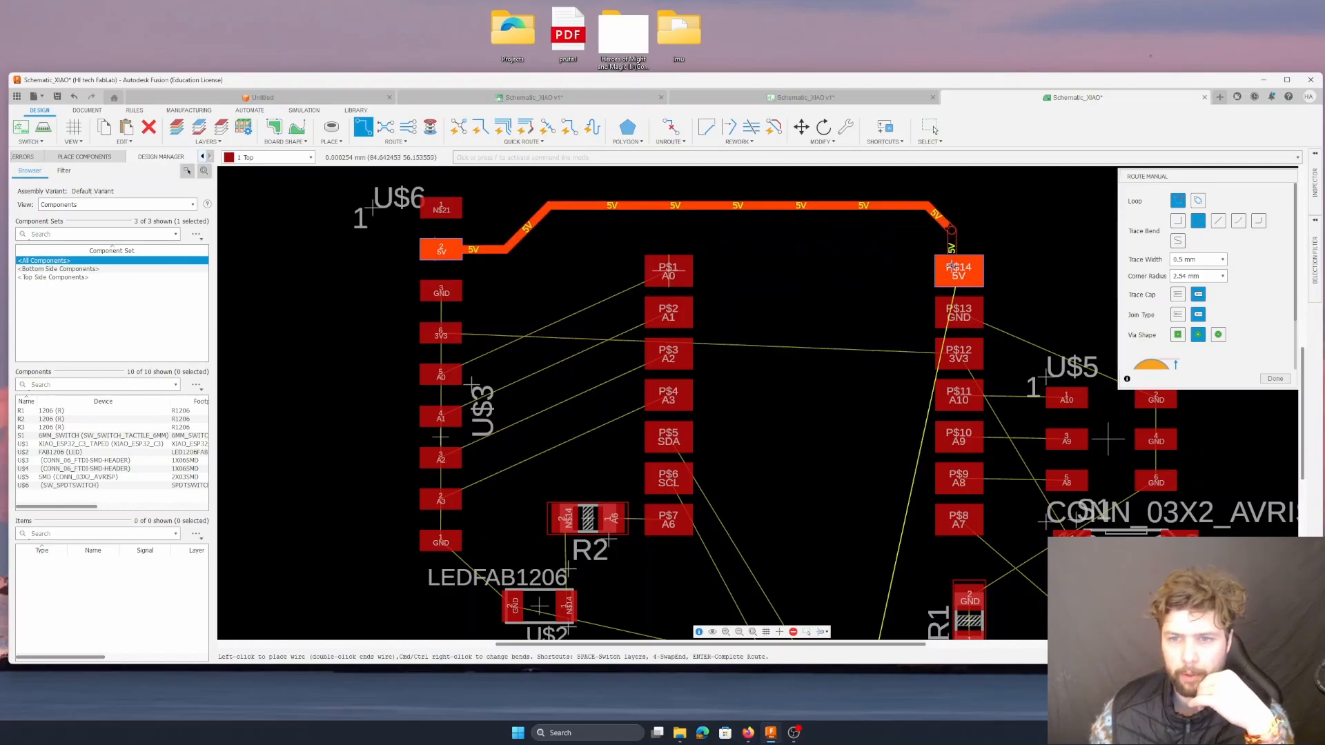
pyautogui.click(953, 269)
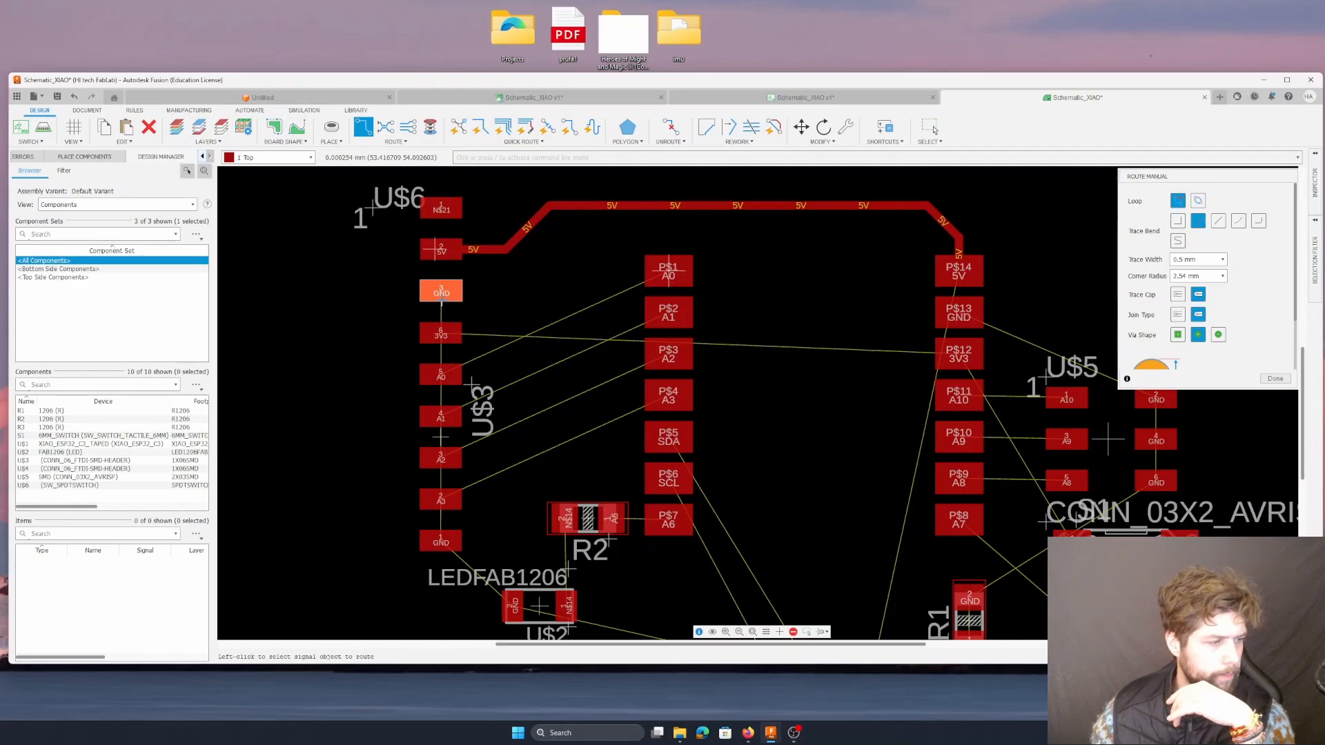
# - Route the A0 and A1 traces between connector U$3 and XIAO pads P$1 and P$2
pyautogui.click(441, 375)
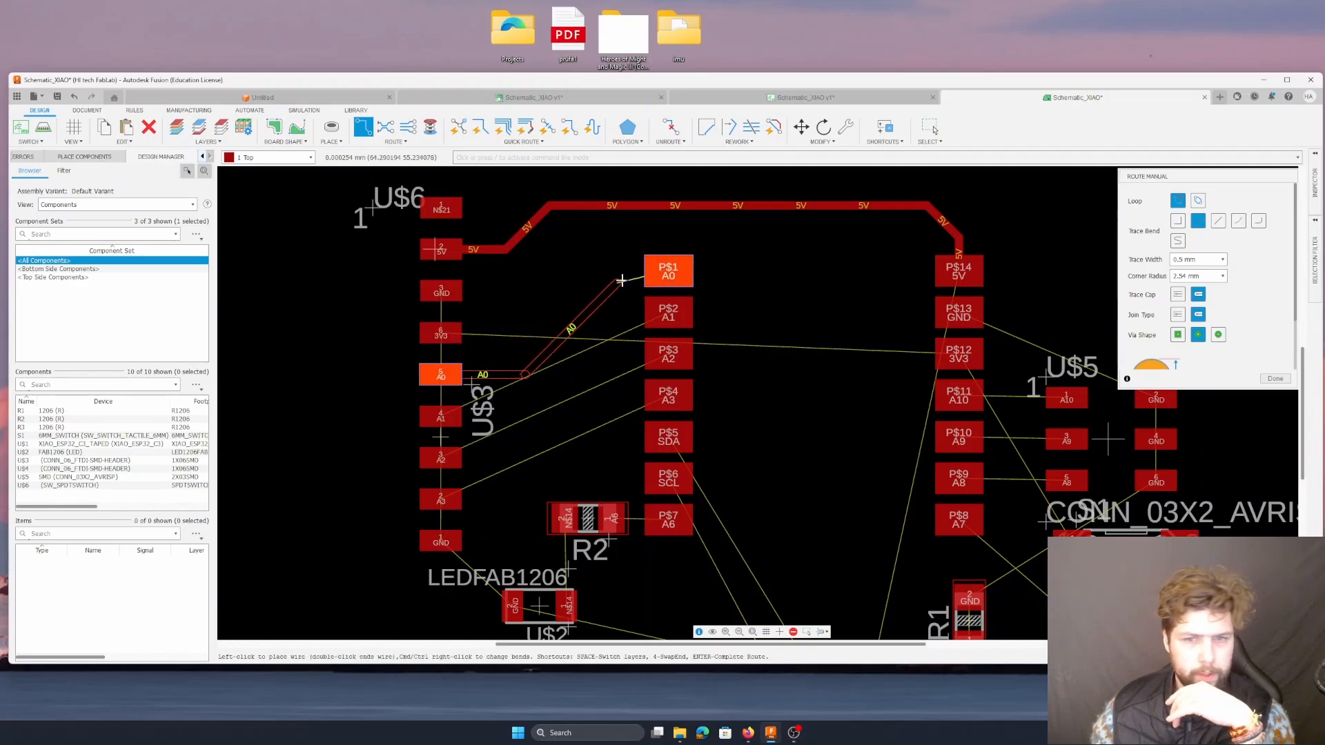
pyautogui.click(604, 272)
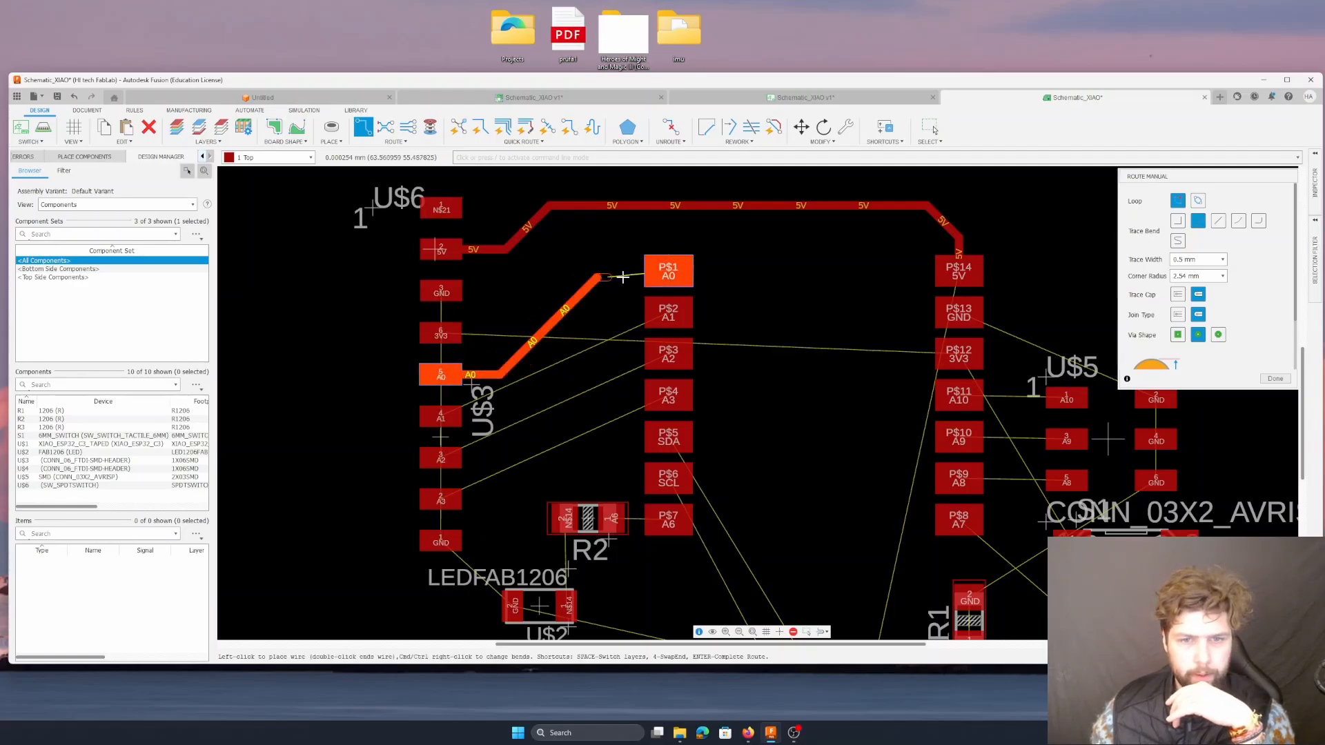
pyautogui.click(669, 273)
pyautogui.click(441, 417)
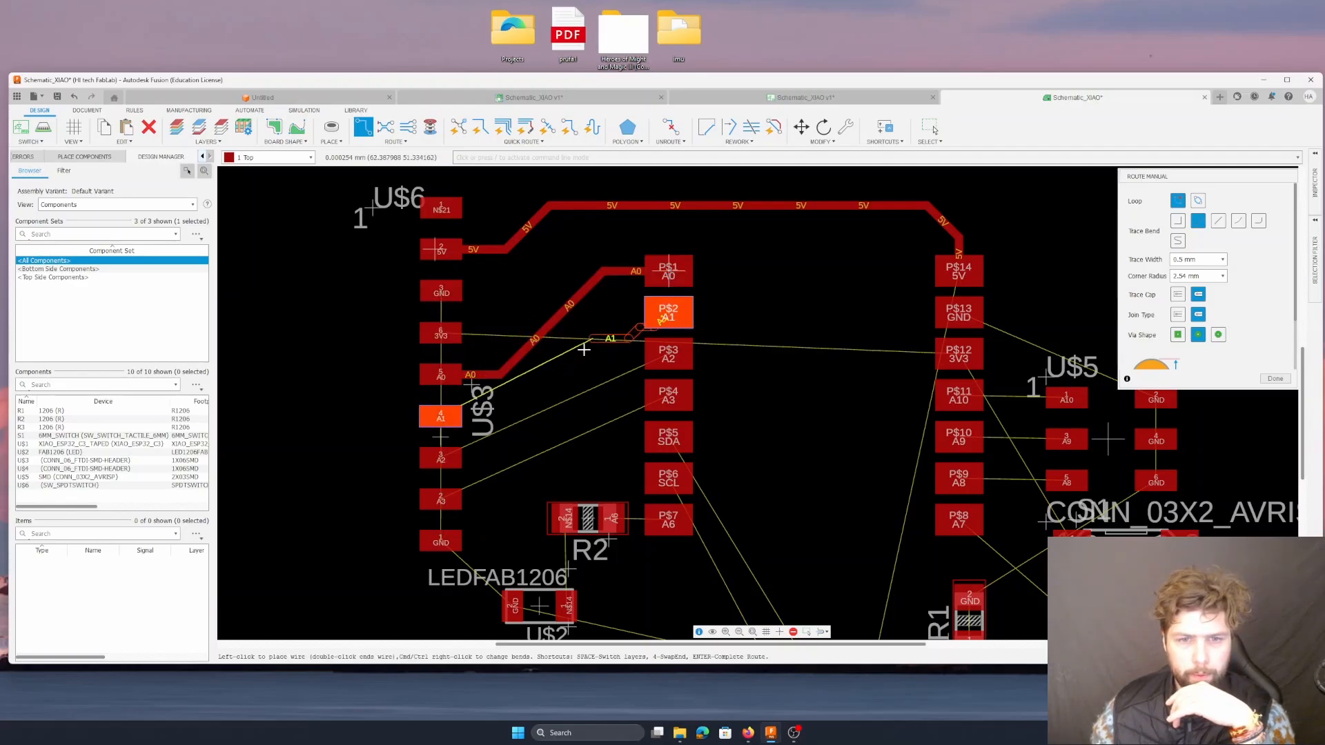
pyautogui.click(614, 313)
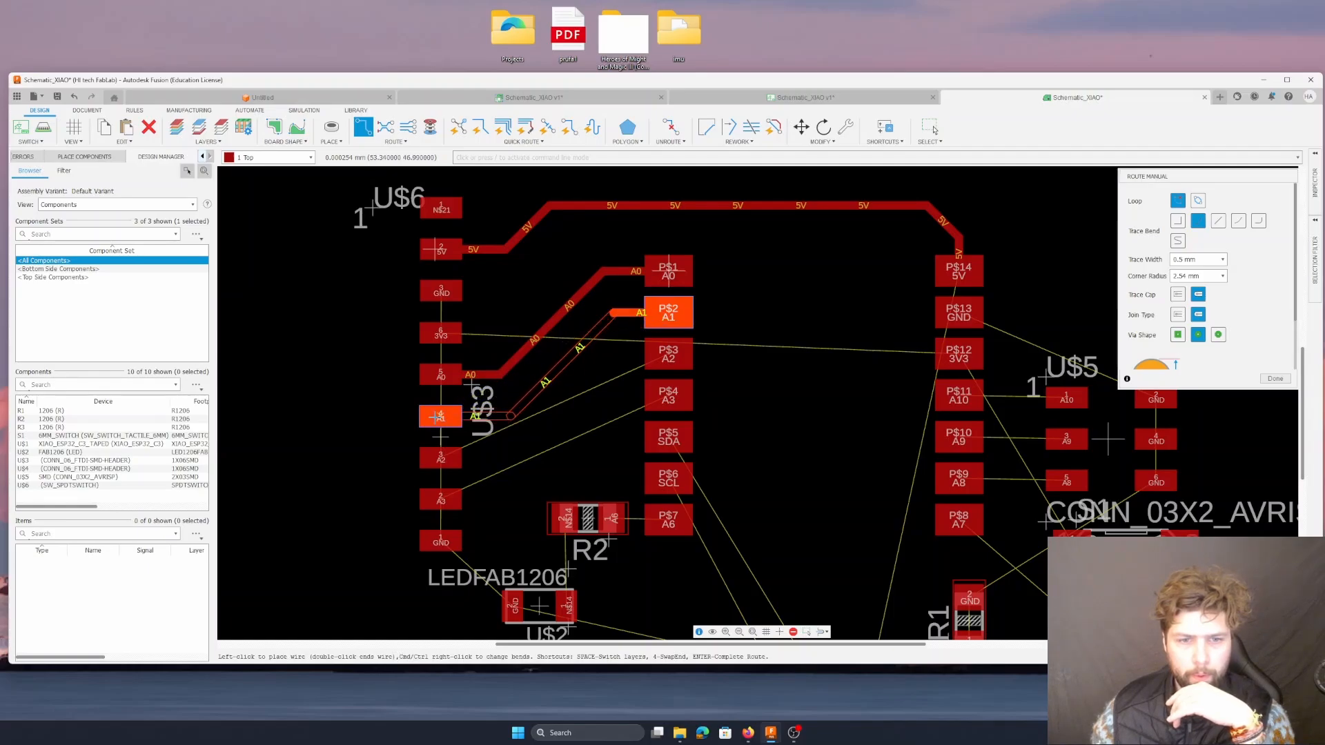
pyautogui.click(436, 417)
pyautogui.click(436, 470)
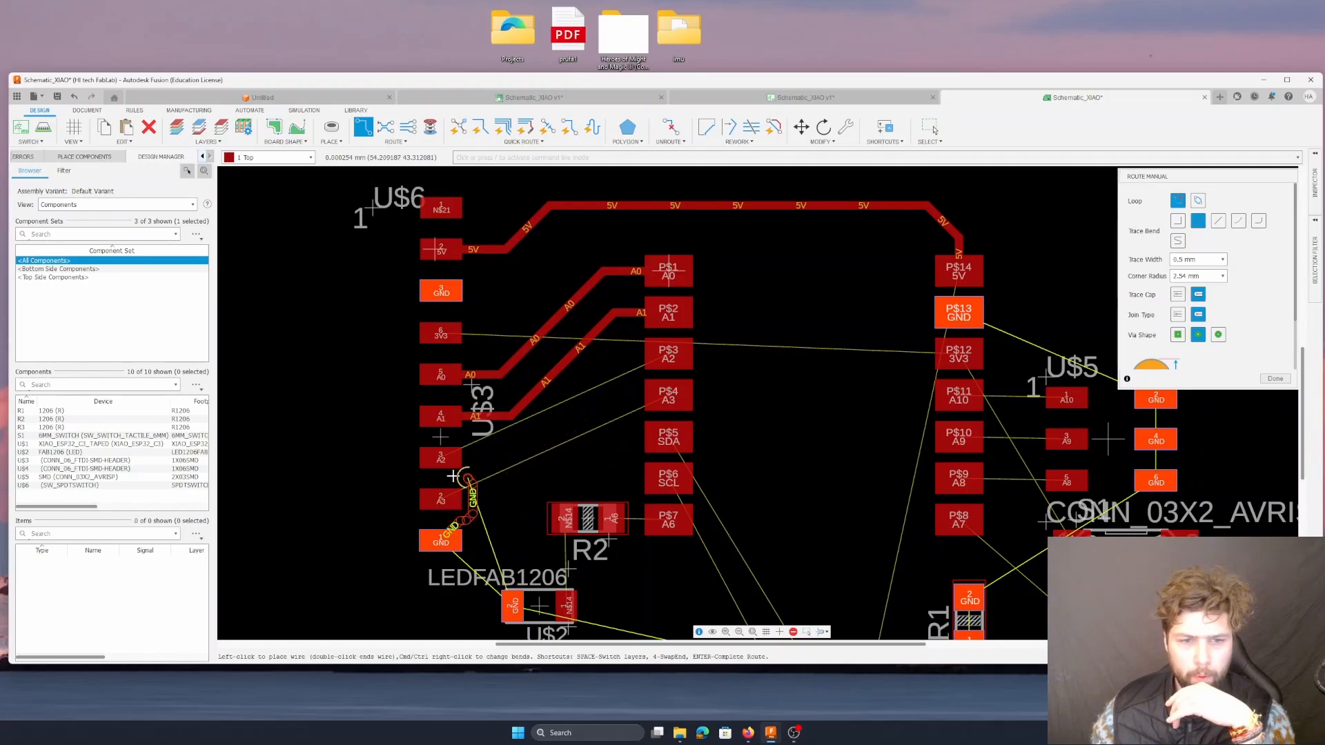
pyautogui.press('Escape')
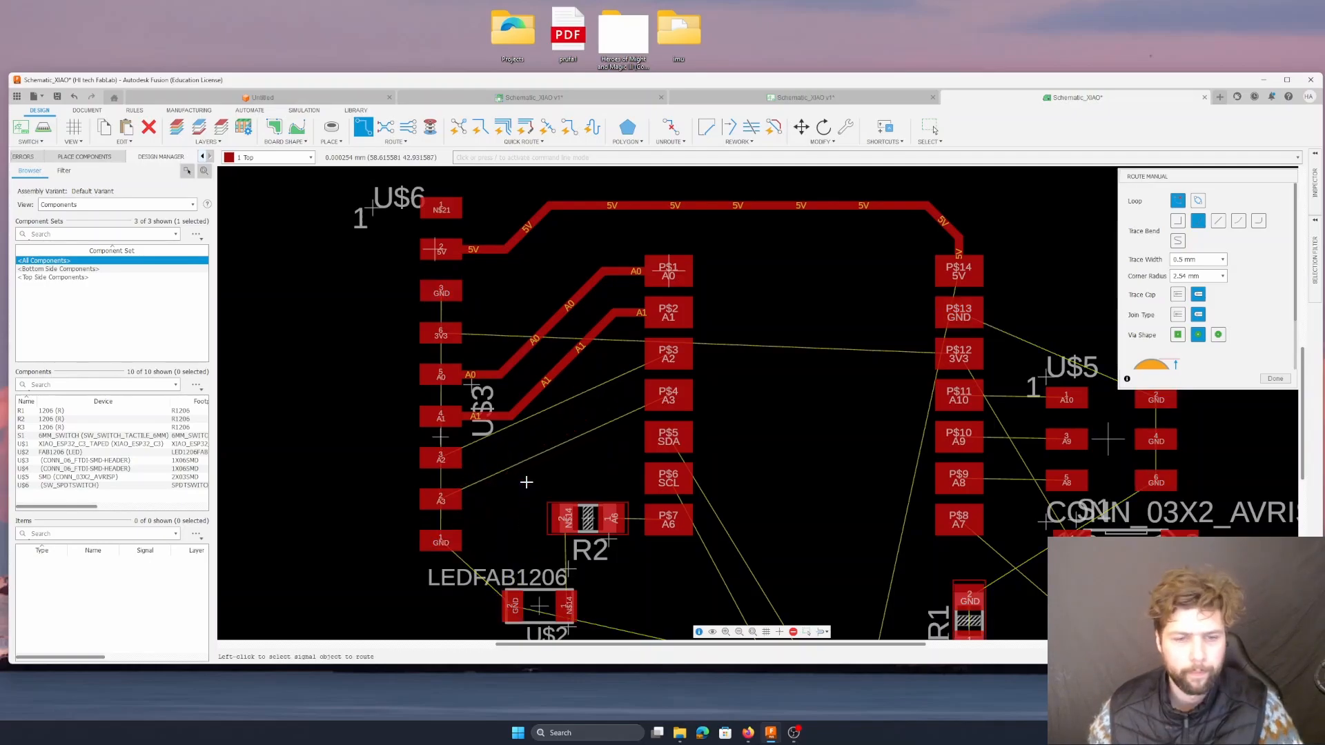
# - Route the A2 and A3 traces from connector U$3 to XIAO pads P$3 and P$4
pyautogui.click(440, 458)
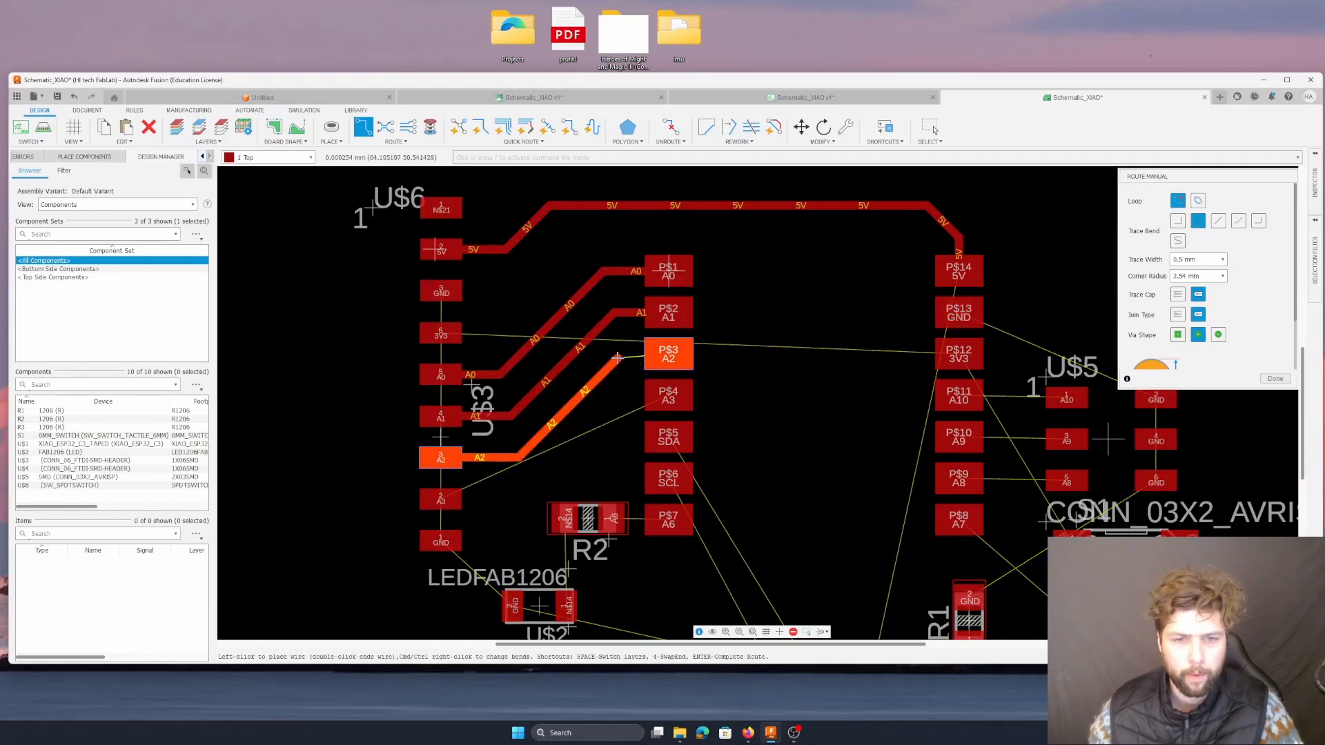
pyautogui.click(659, 355)
pyautogui.click(458, 497)
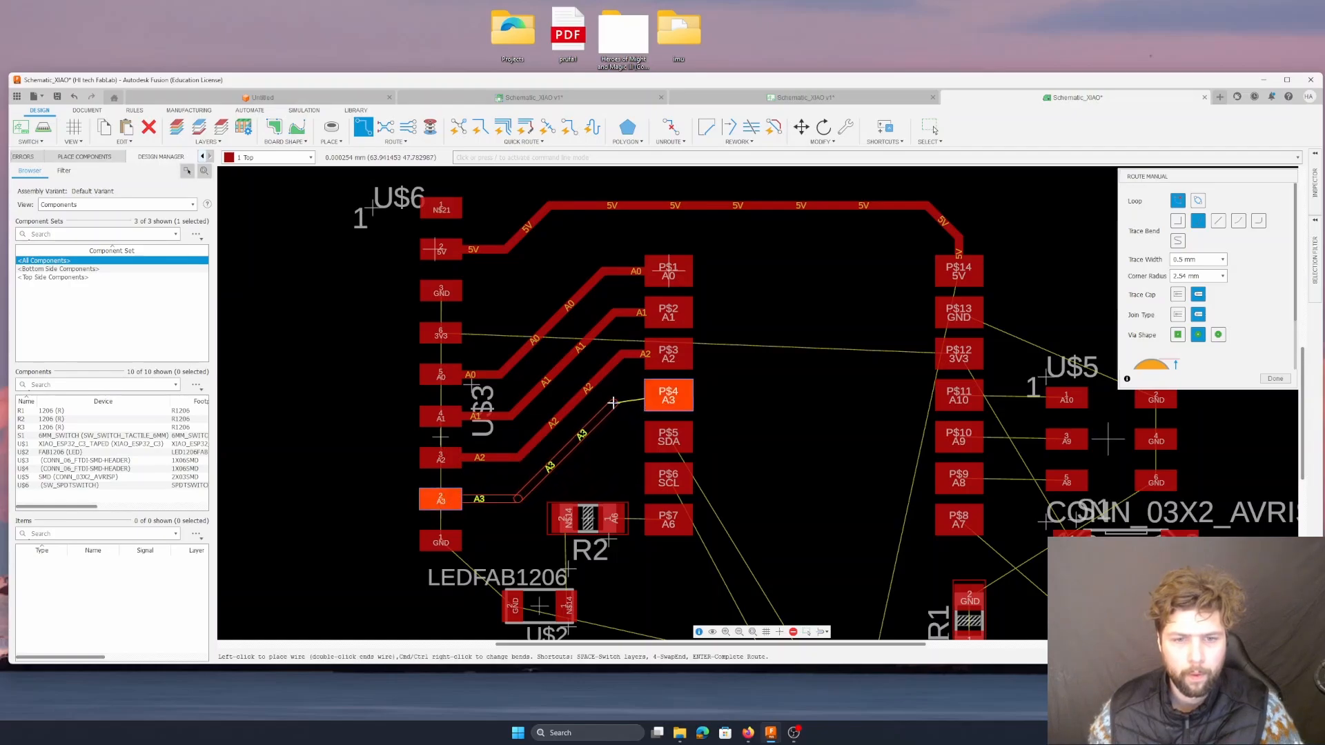
pyautogui.click(662, 397)
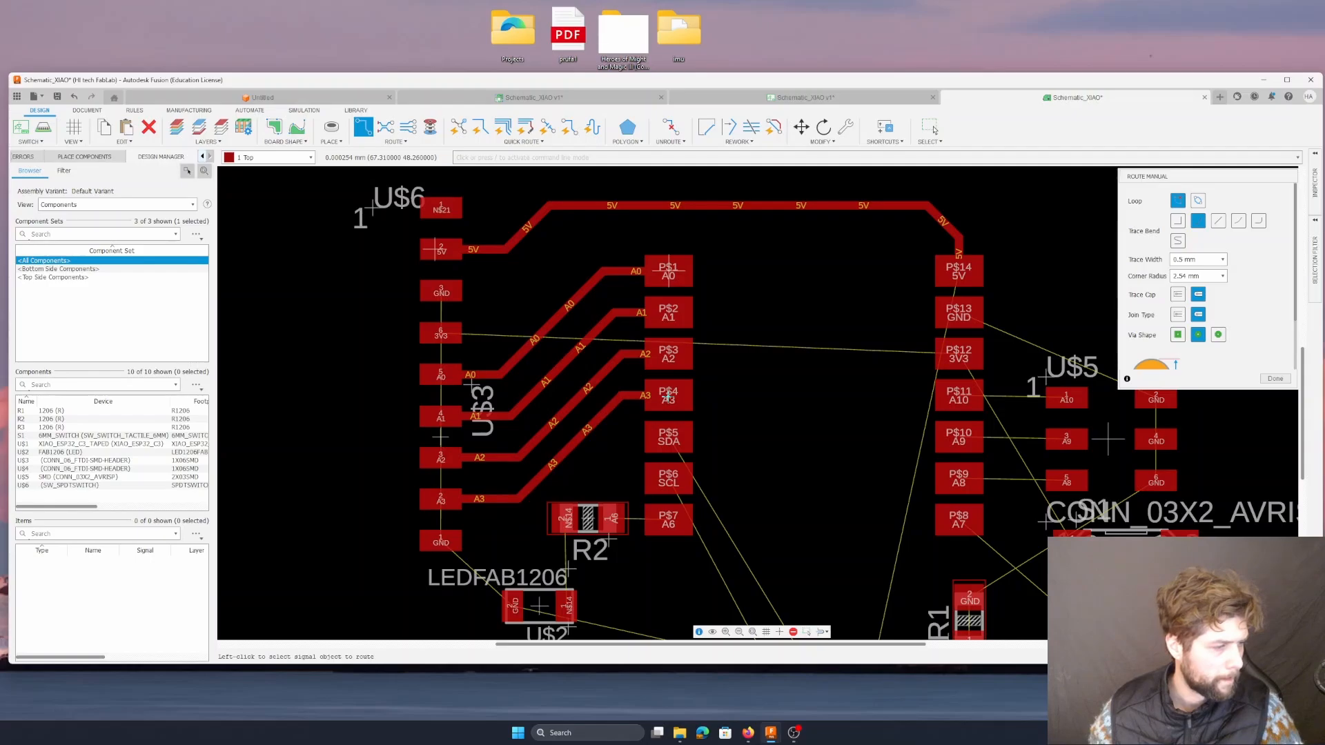
# - Route the A6 trace from XIAO pad P$7 to resistor R2 and the N$14 trace from R2 to LED U$2
pyautogui.click(669, 522)
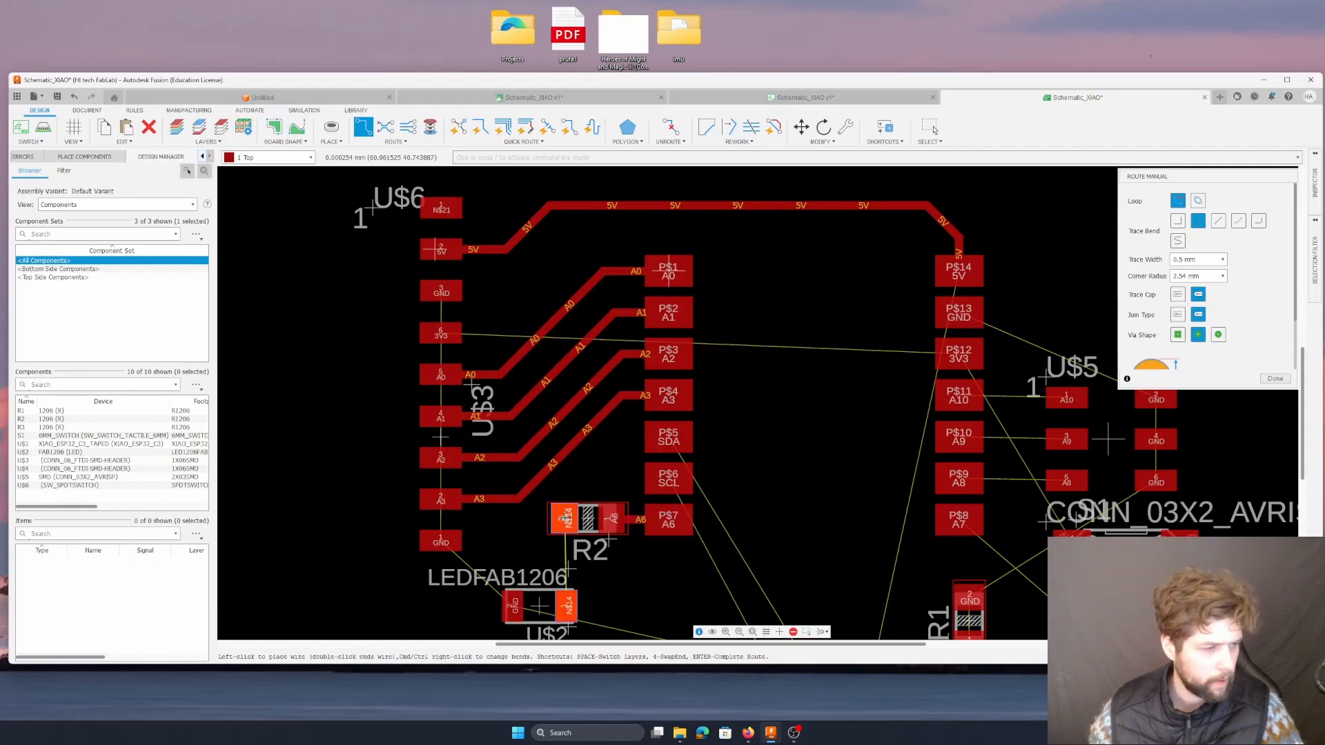
pyautogui.click(568, 605)
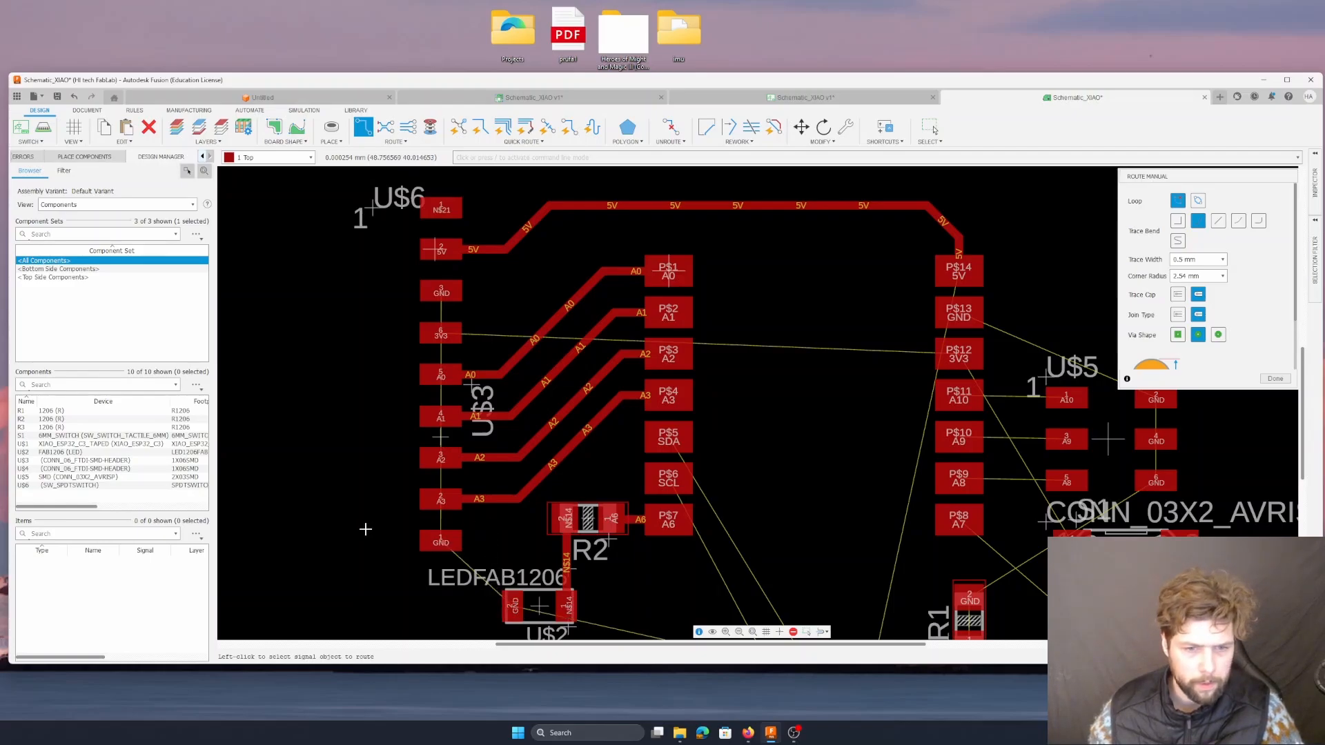
pyautogui.click(514, 602)
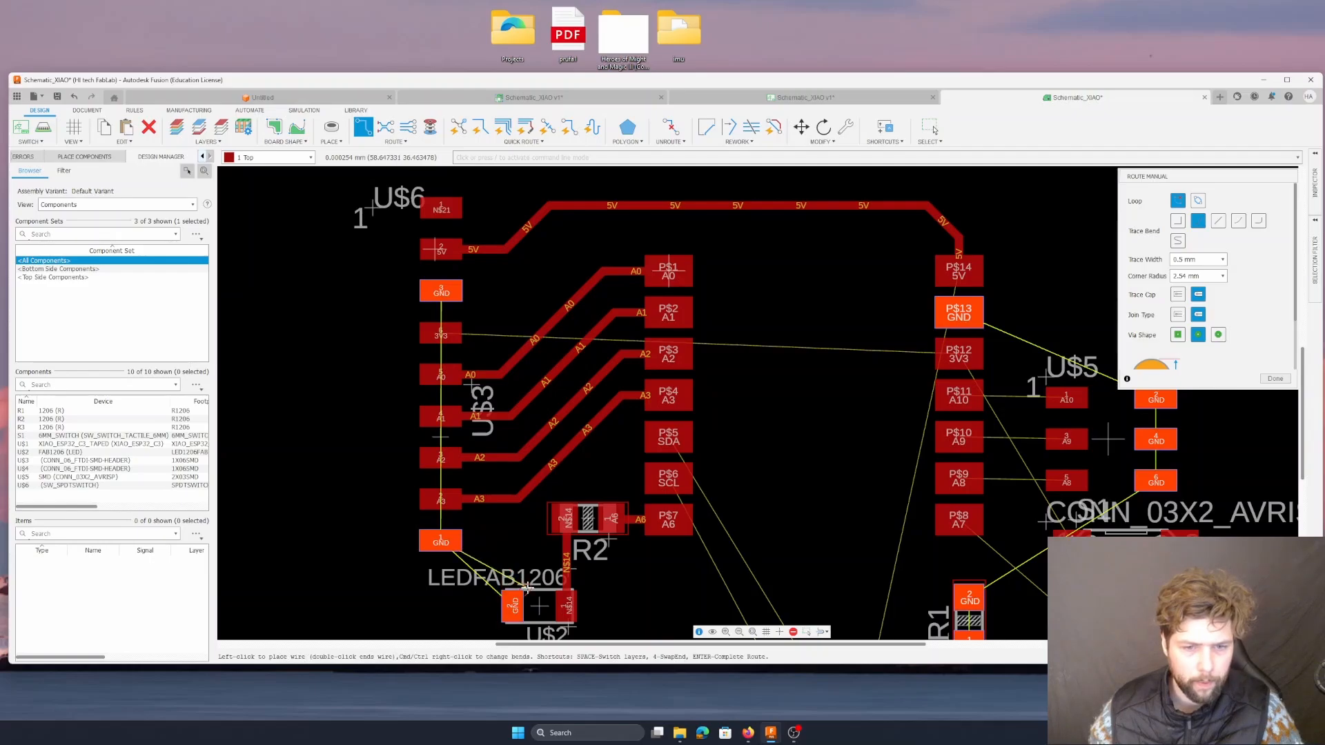
pyautogui.press('Escape')
pyautogui.click(556, 528)
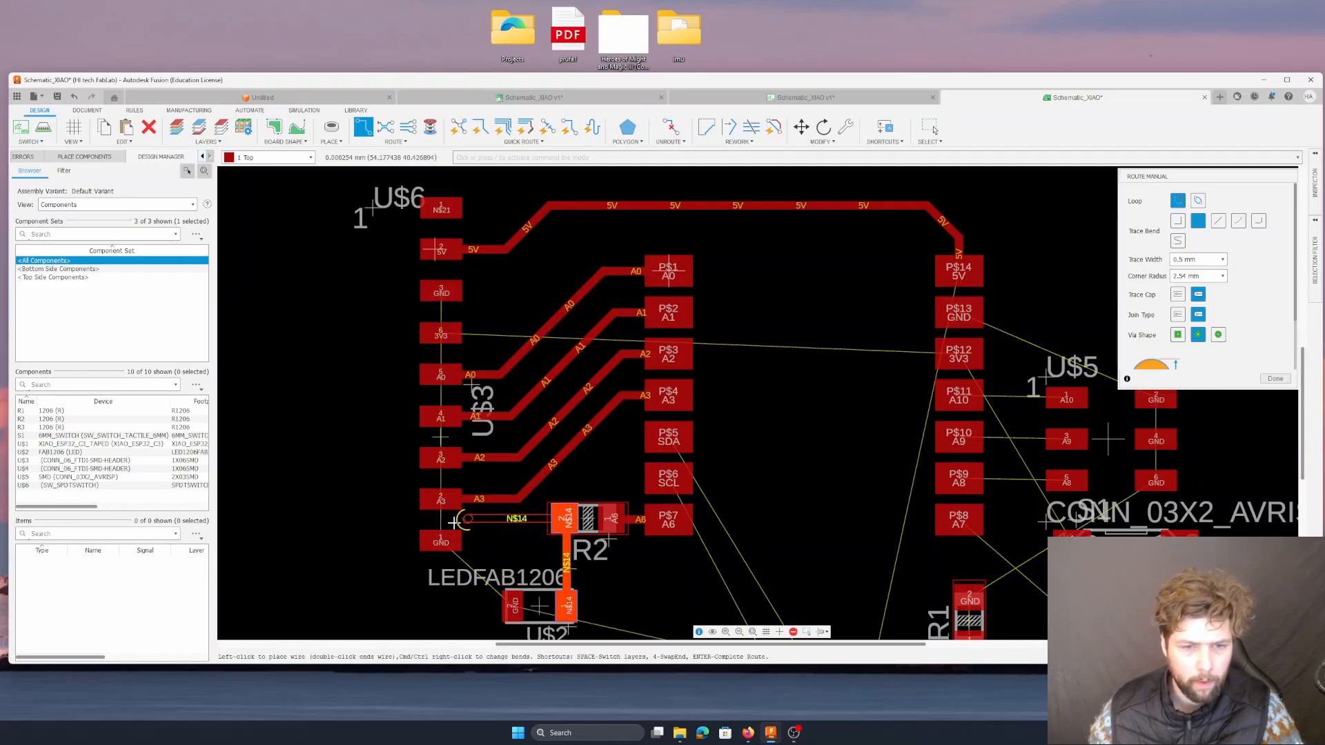
pyautogui.press('Escape')
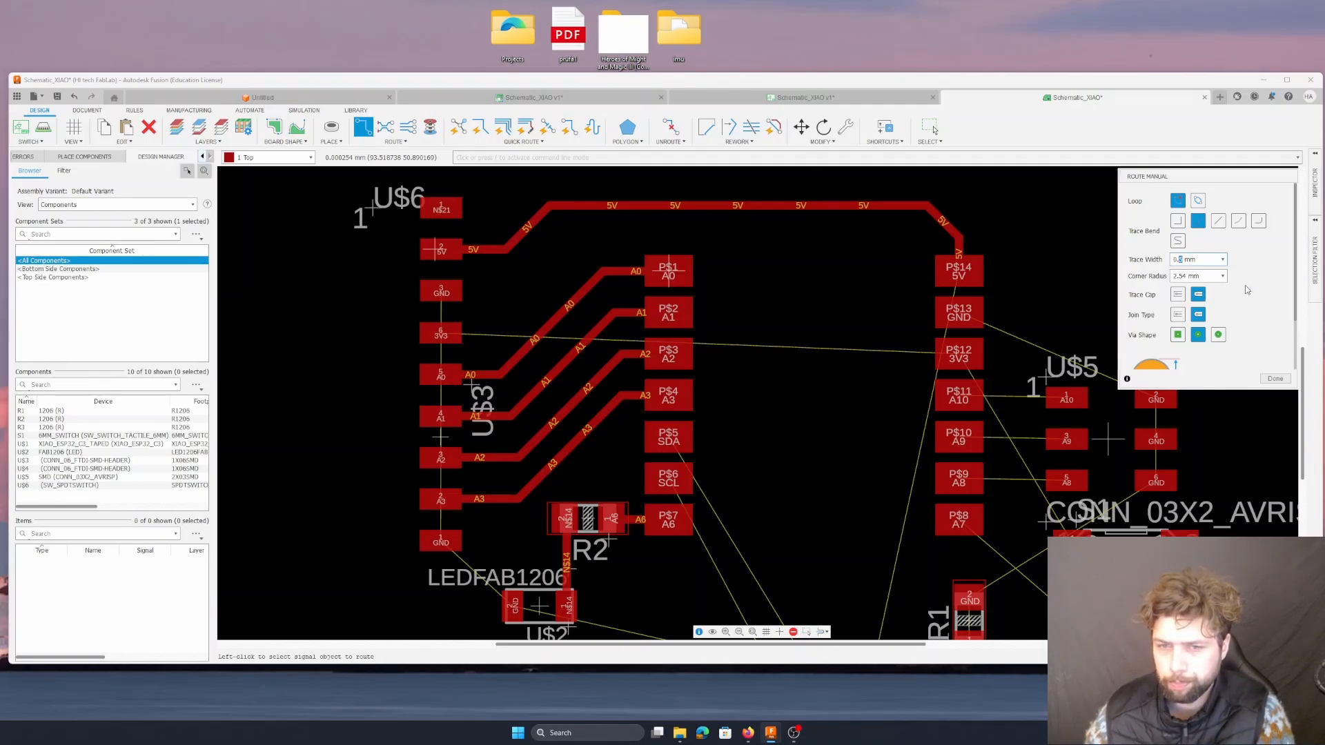
pyautogui.click(1277, 380)
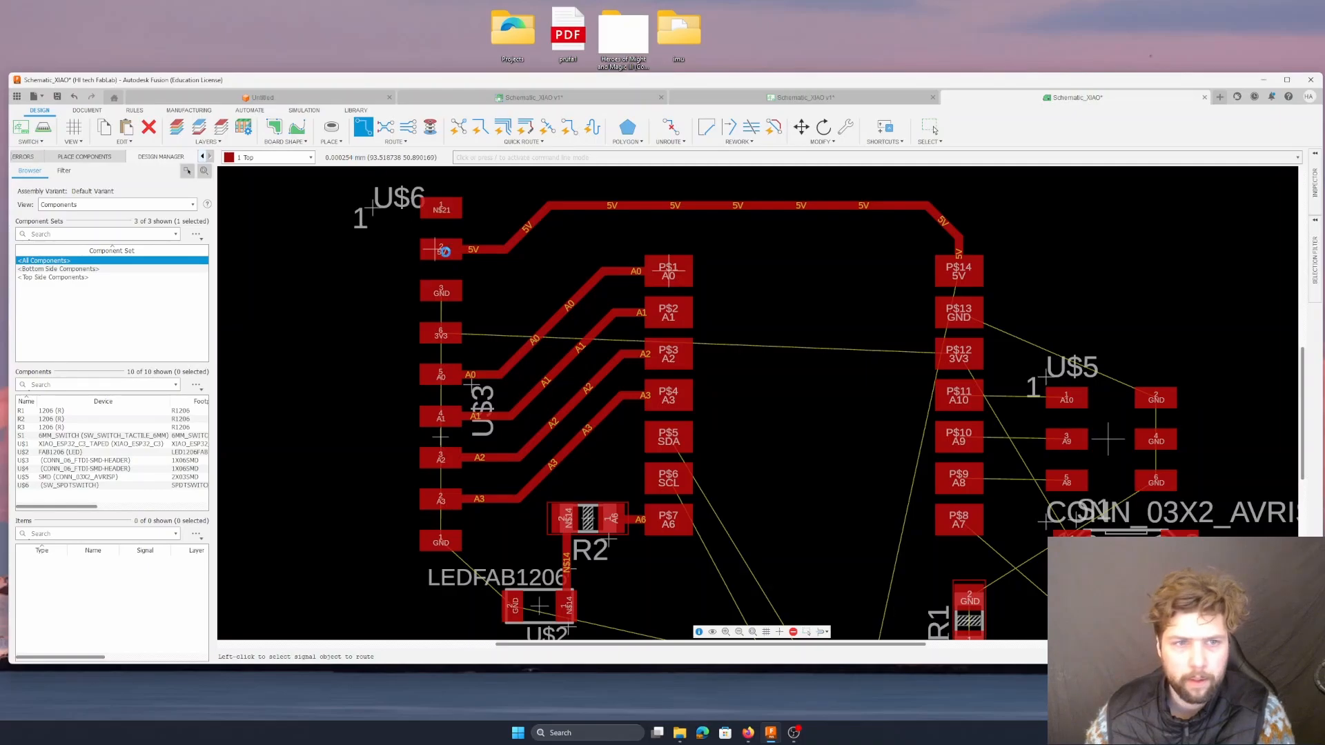
pyautogui.press('Escape')
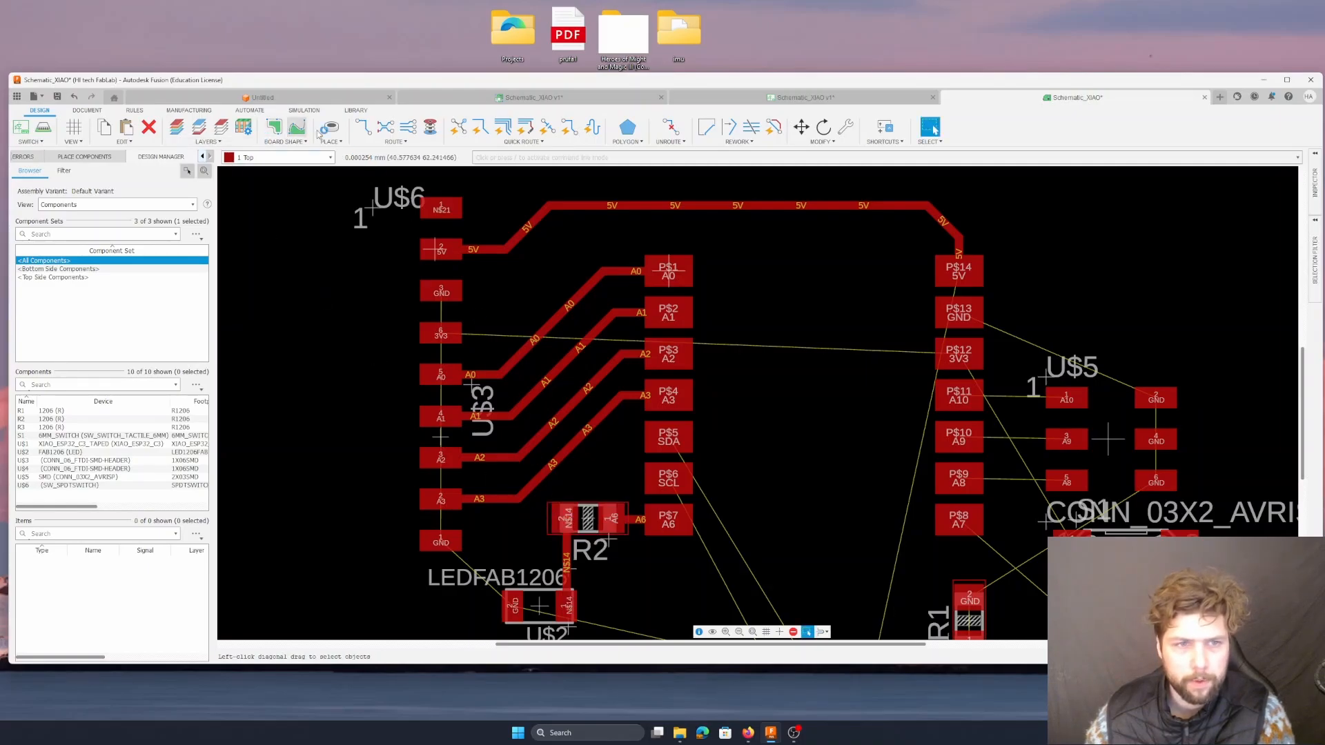
pyautogui.click(366, 129)
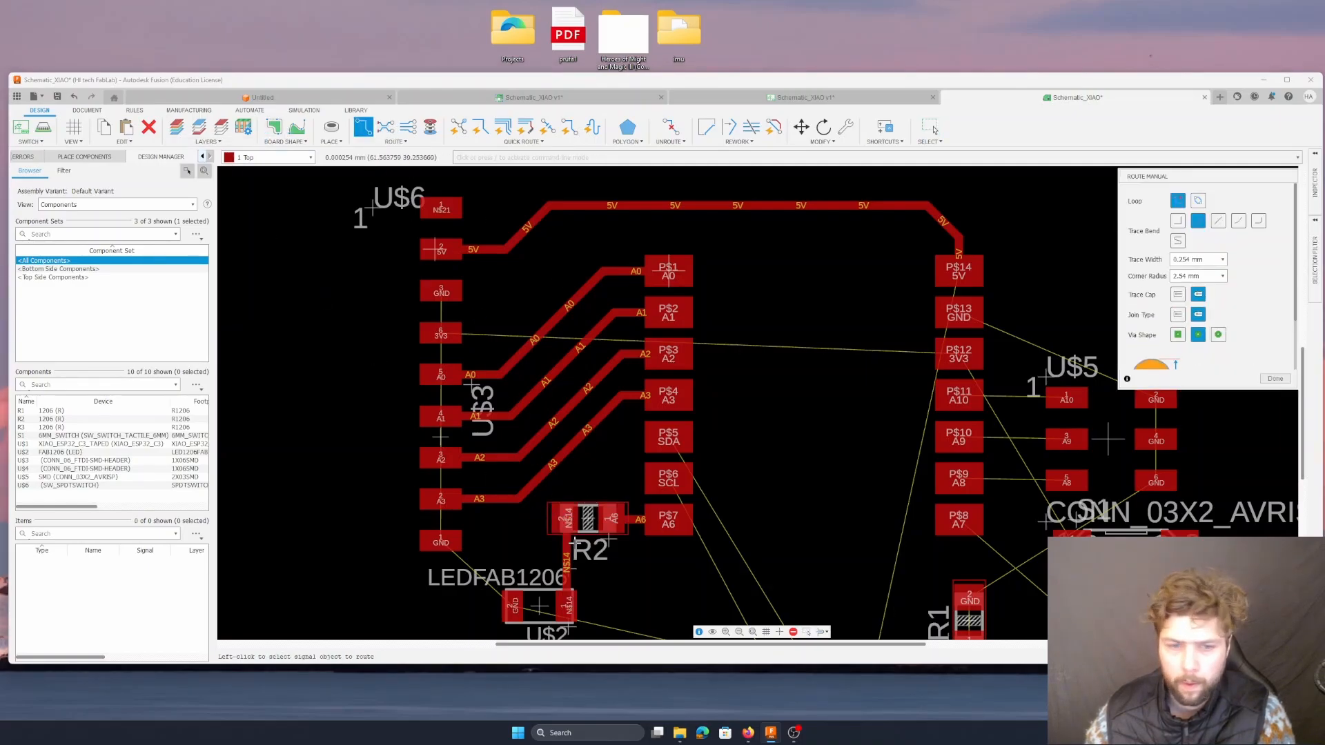
pyautogui.click(566, 521)
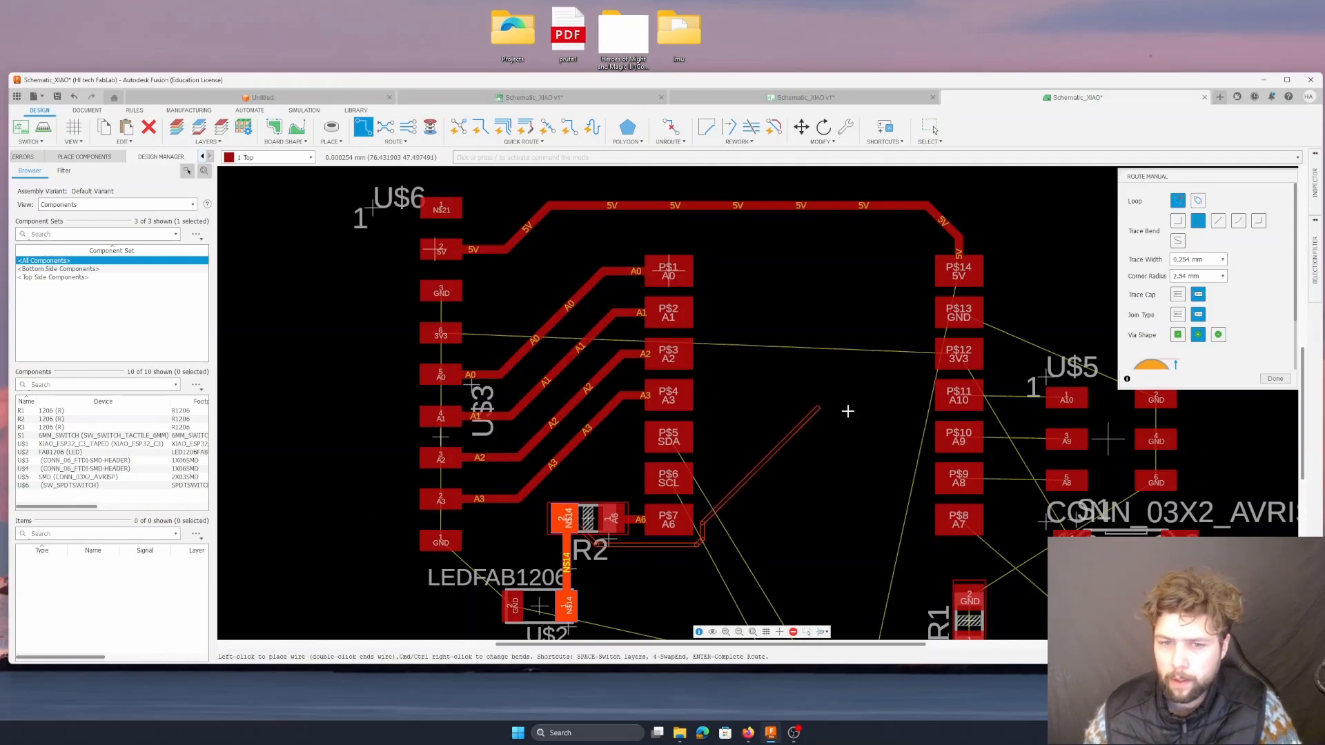
pyautogui.press('Escape')
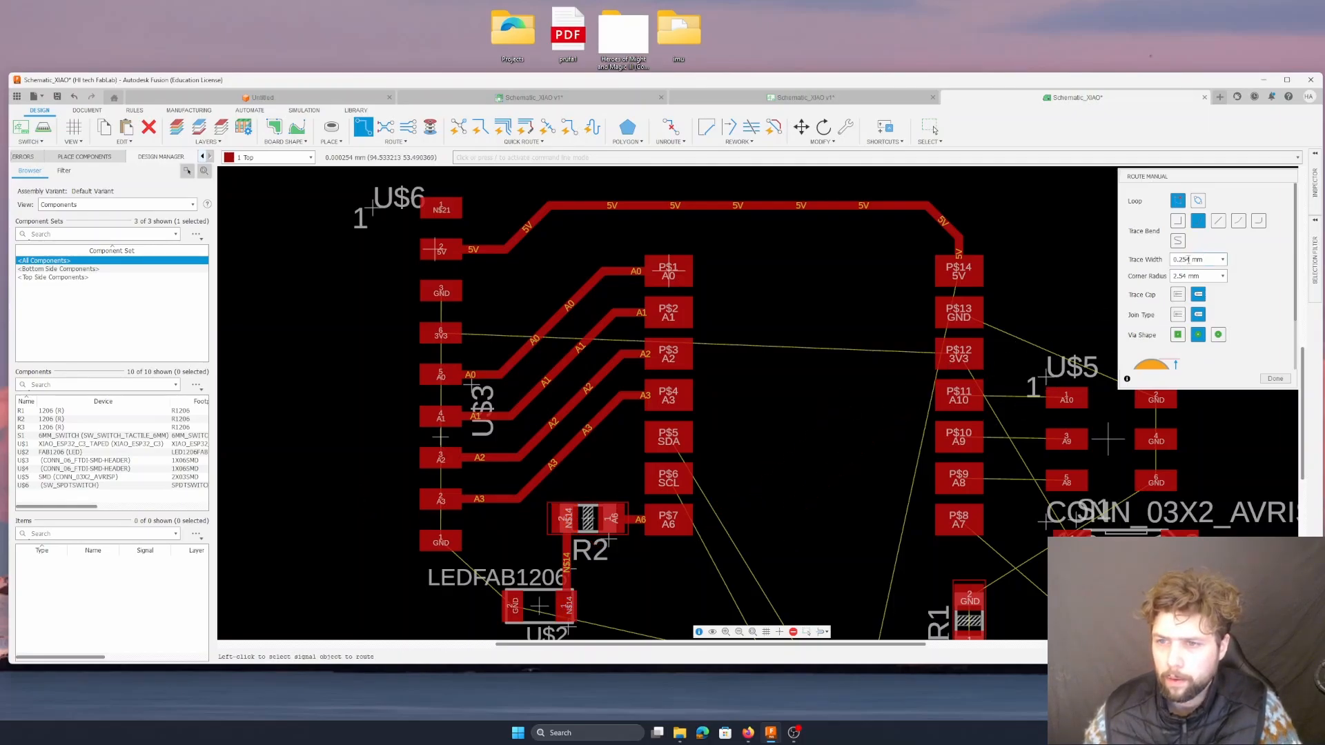
# - Set the manual routing trace width to 0.3 mm and try starting a trace from R2's N$14 pad
pyautogui.moveTo(1183, 260); pyautogui.dragTo(1178, 260)
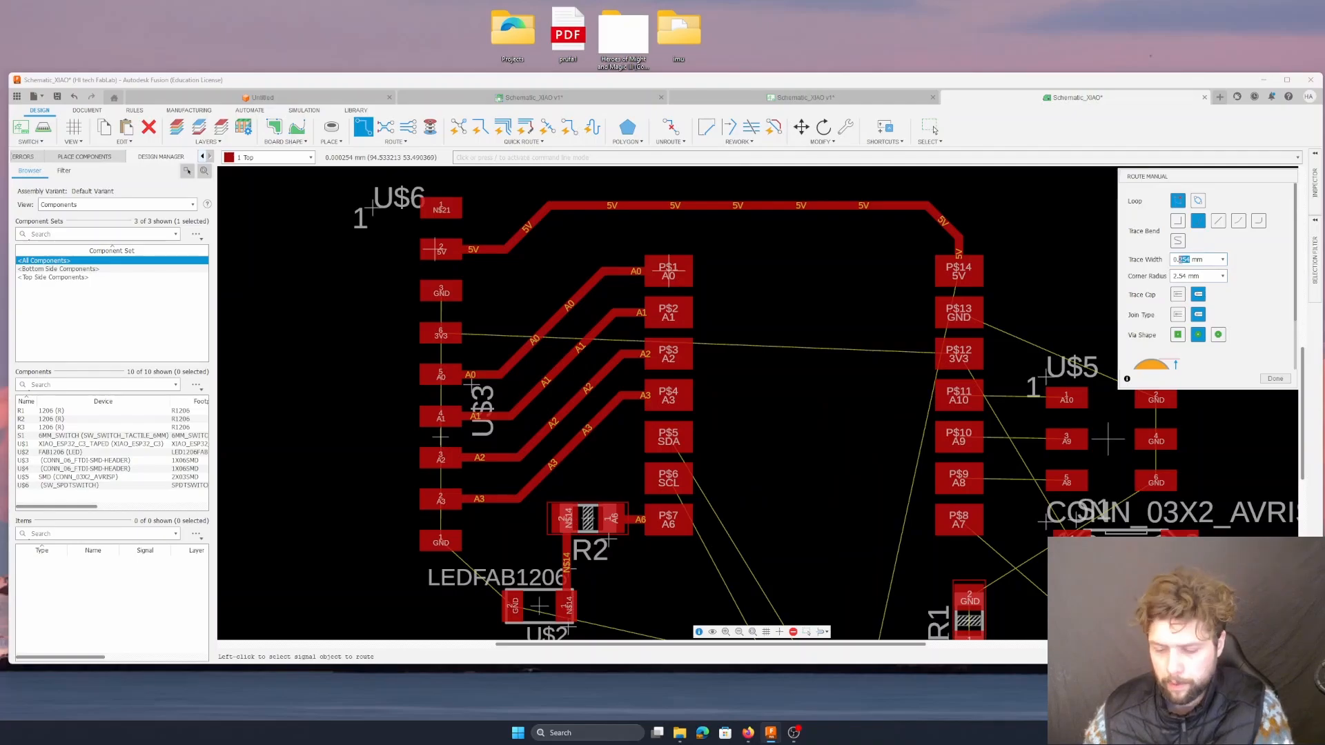
pyautogui.write('3')
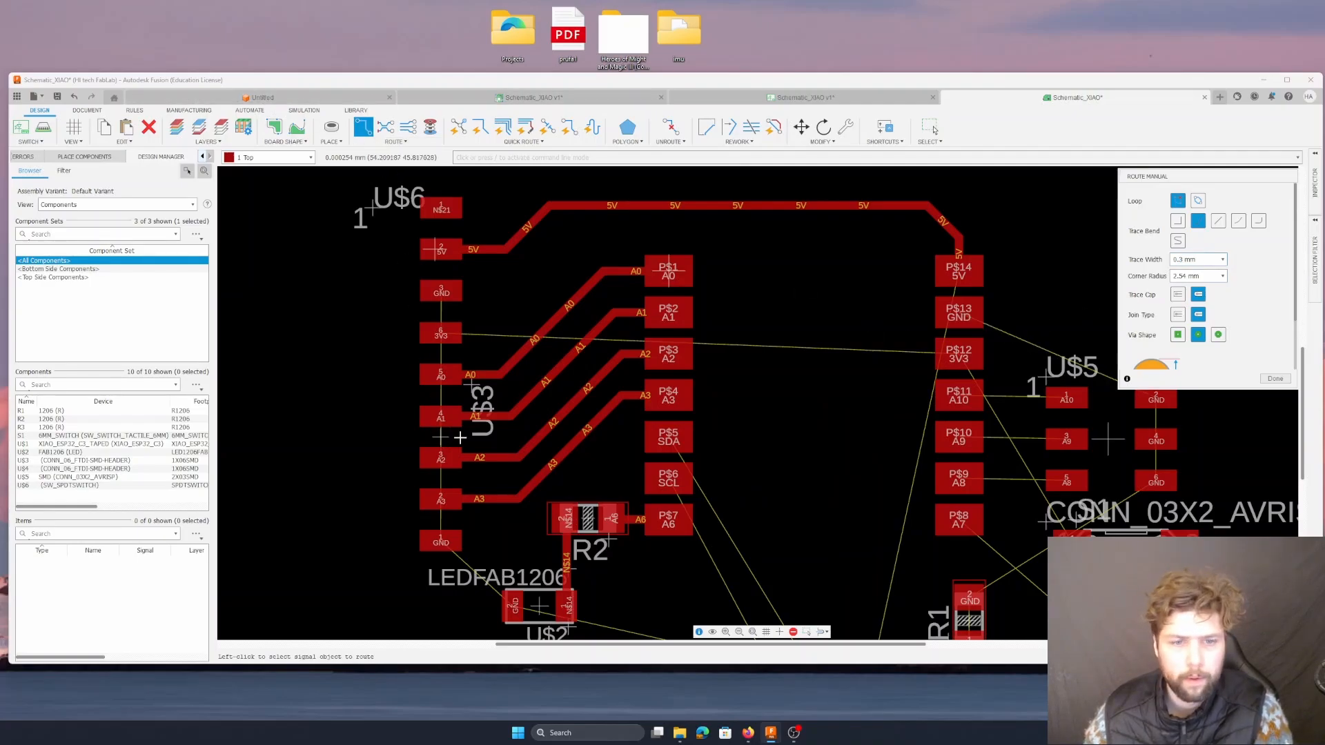
pyautogui.click(566, 519)
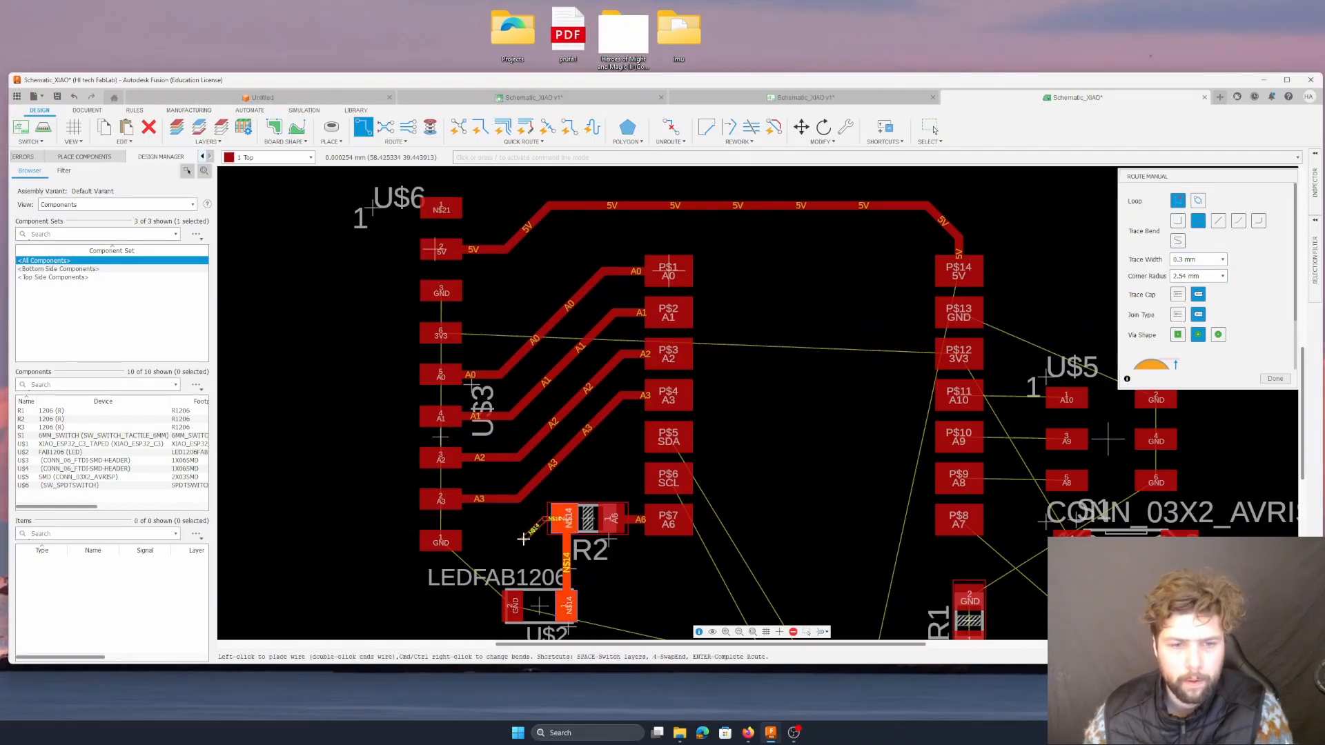
pyautogui.press('Escape')
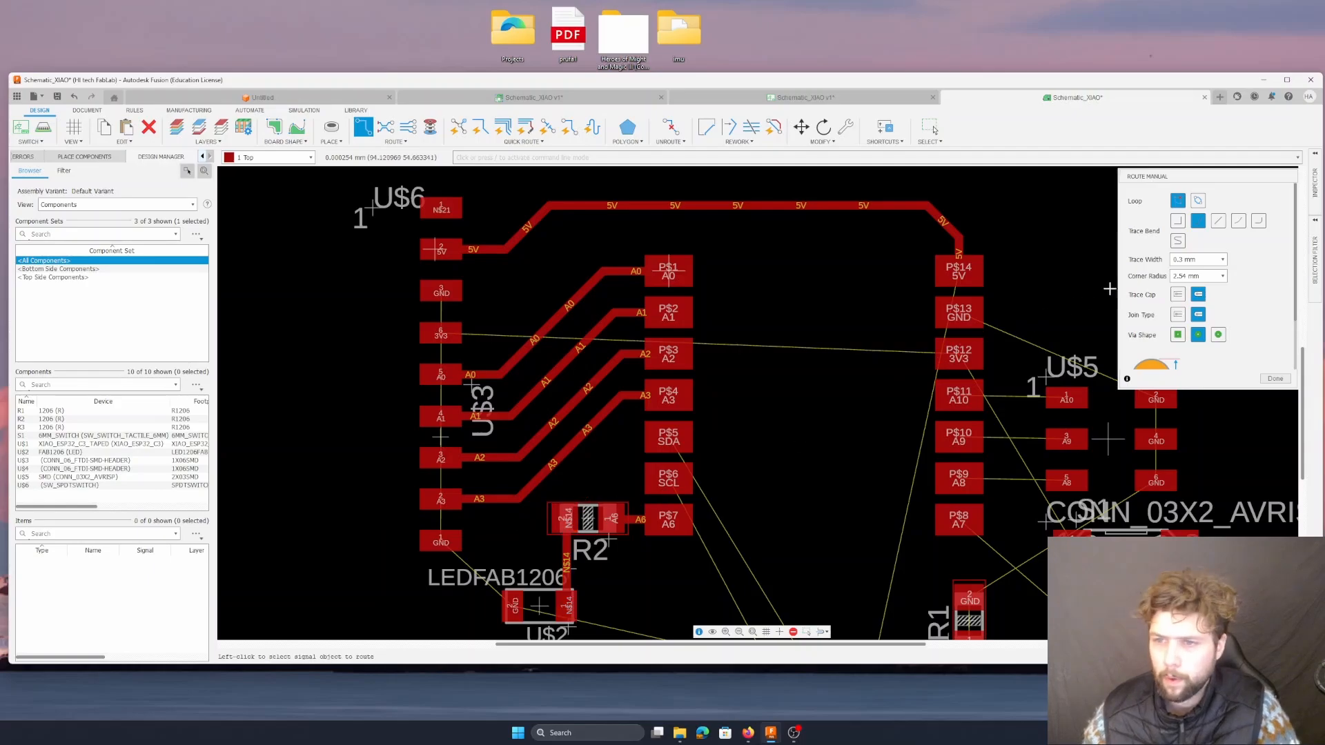
# - Set the routing trace width to 0.4 mm and try starting a trace from R2's N$14 pad
pyautogui.press('BackSpace')
pyautogui.write('4')
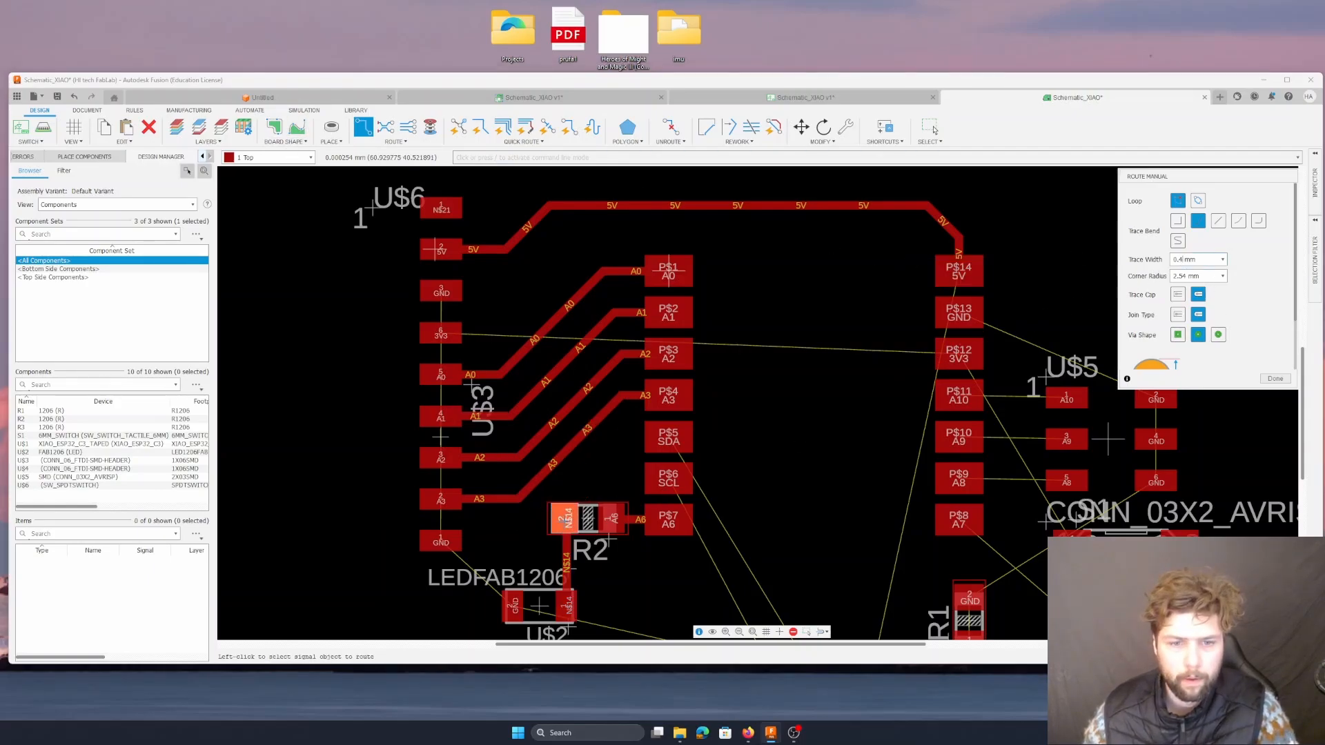
pyautogui.click(562, 522)
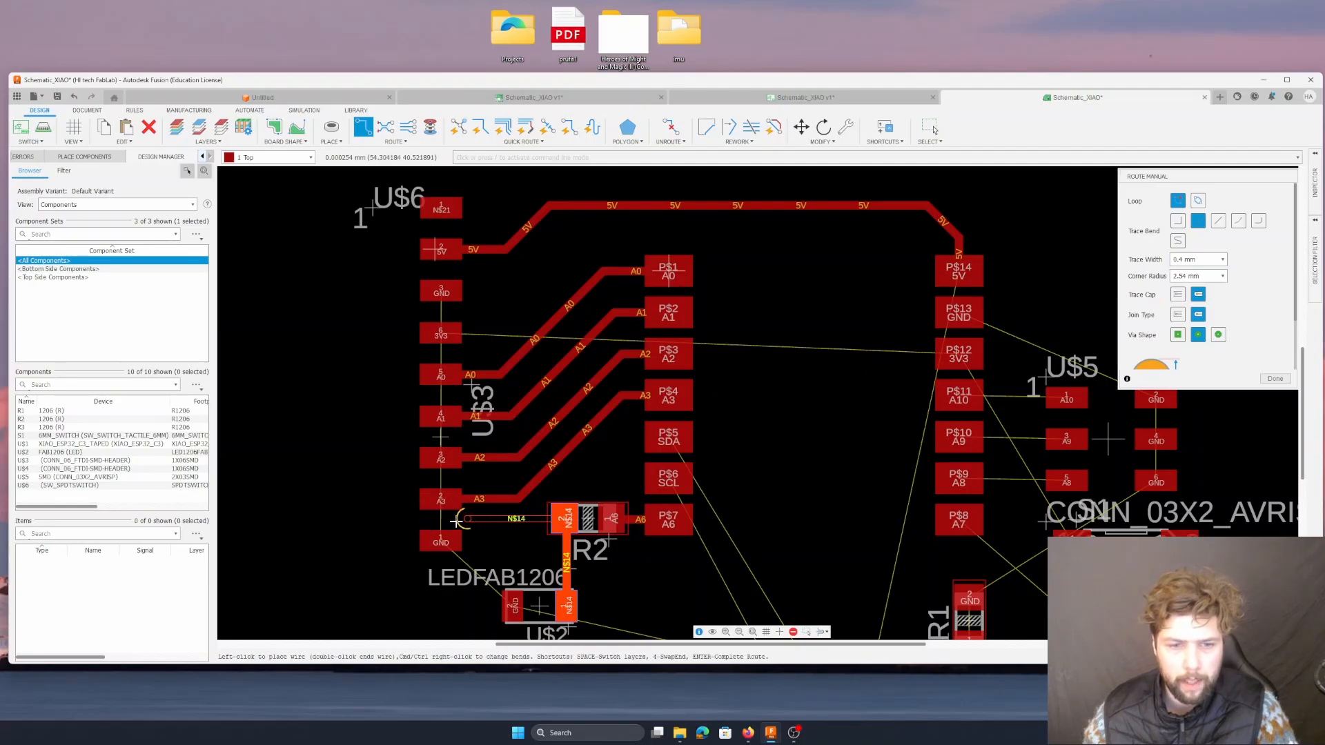
pyautogui.press('Escape')
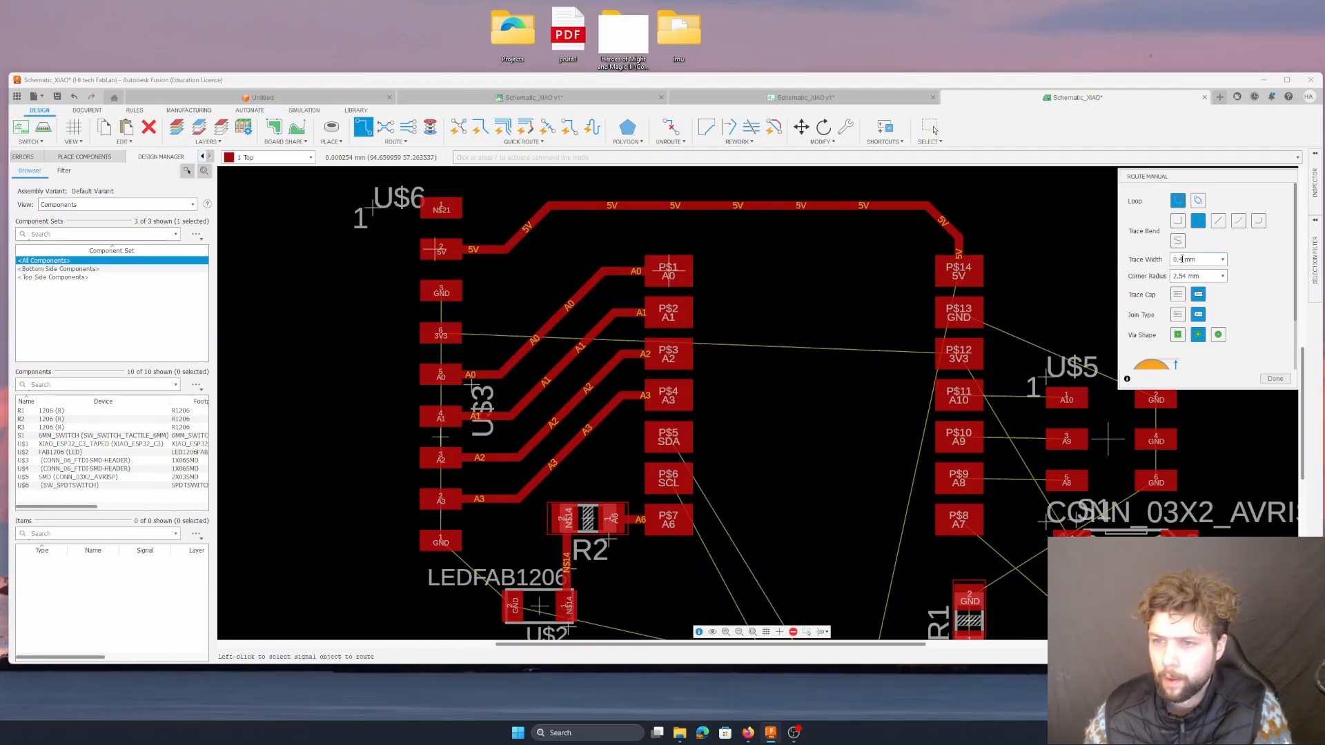
# - Set the manual routing trace width to 0.35 mm and test it with a trial trace from R2's N$14 pad past connector U$3
pyautogui.click(1182, 260)
pyautogui.press('BackSpace')
pyautogui.write('35')
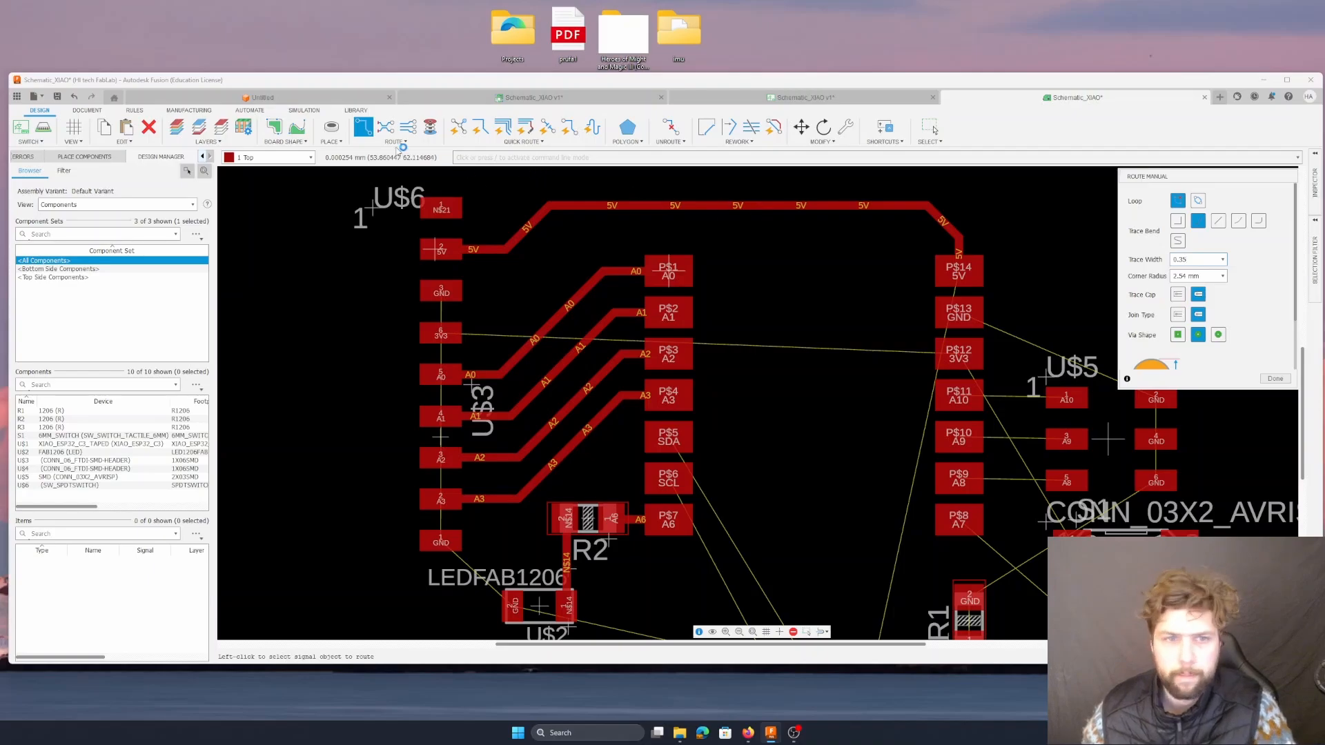
pyautogui.click(565, 518)
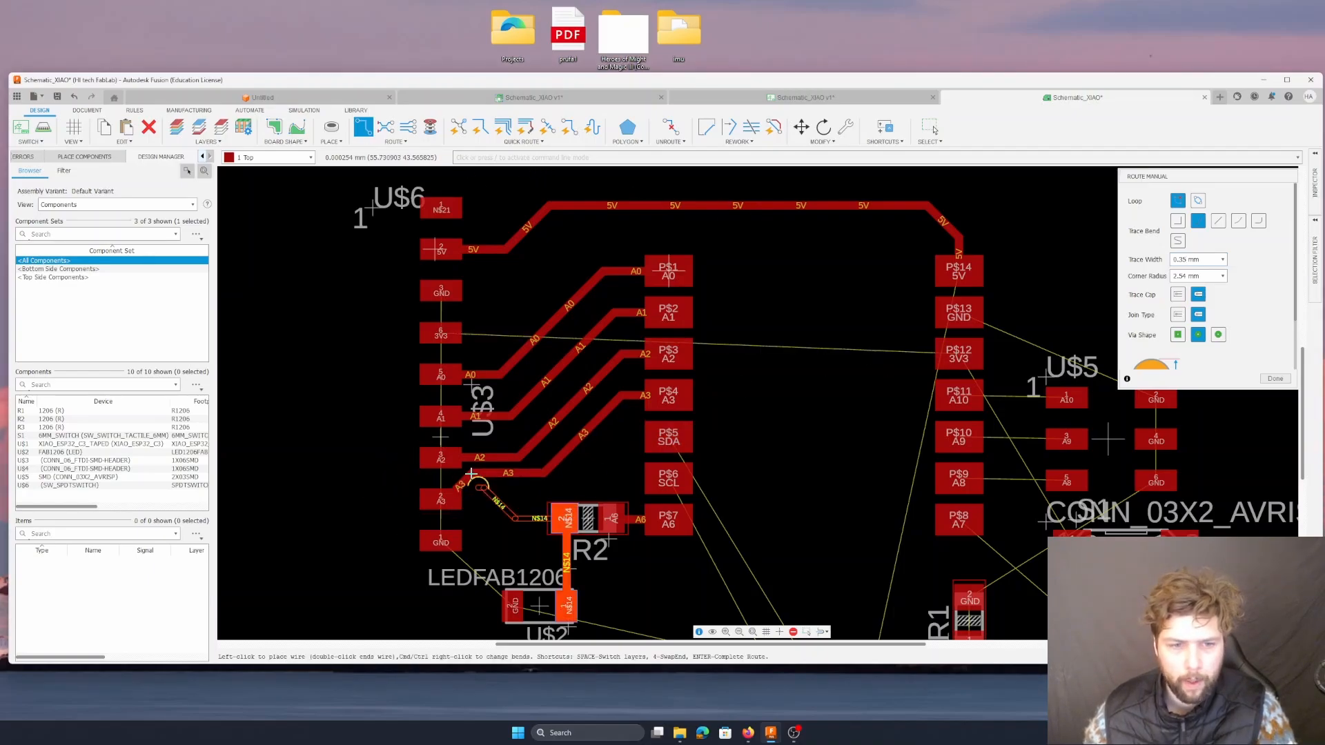
pyautogui.scroll(-3, 516, 492)
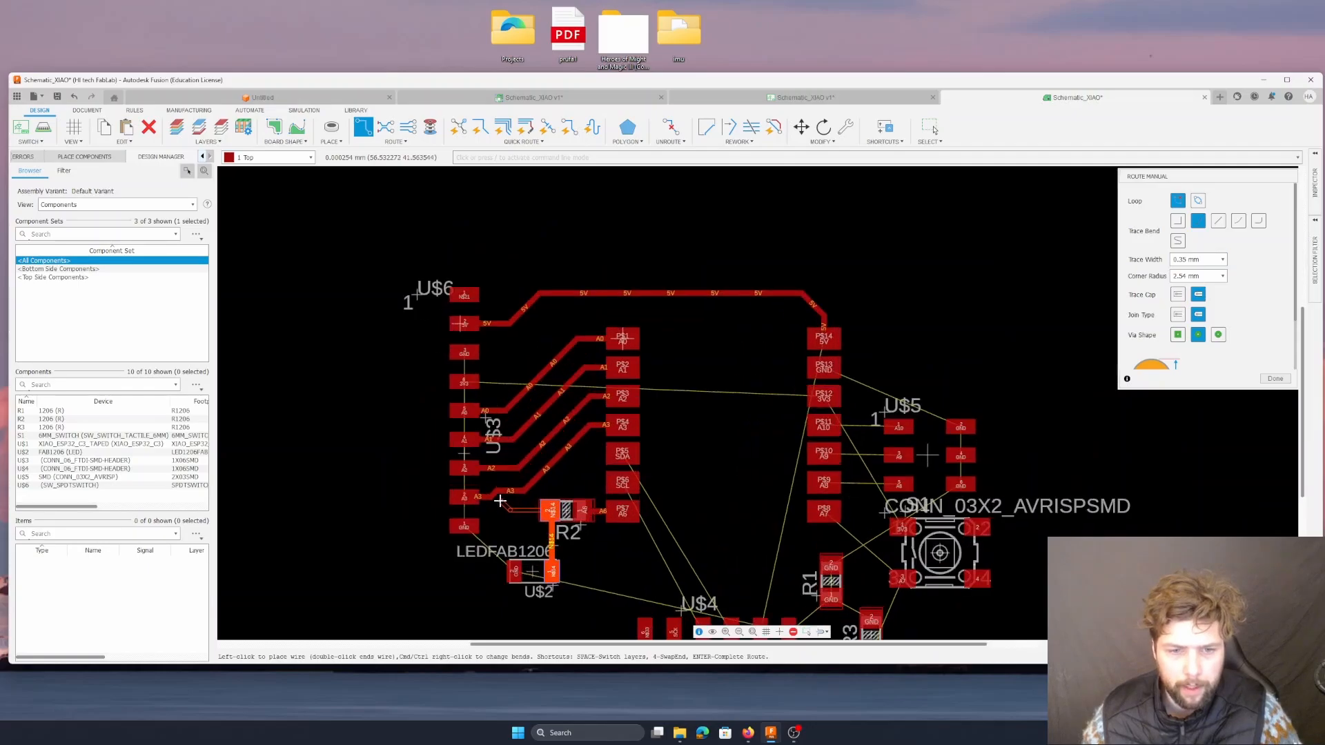
pyautogui.scroll(4, 516, 492)
pyautogui.press('Escape')
pyautogui.press('Escape')
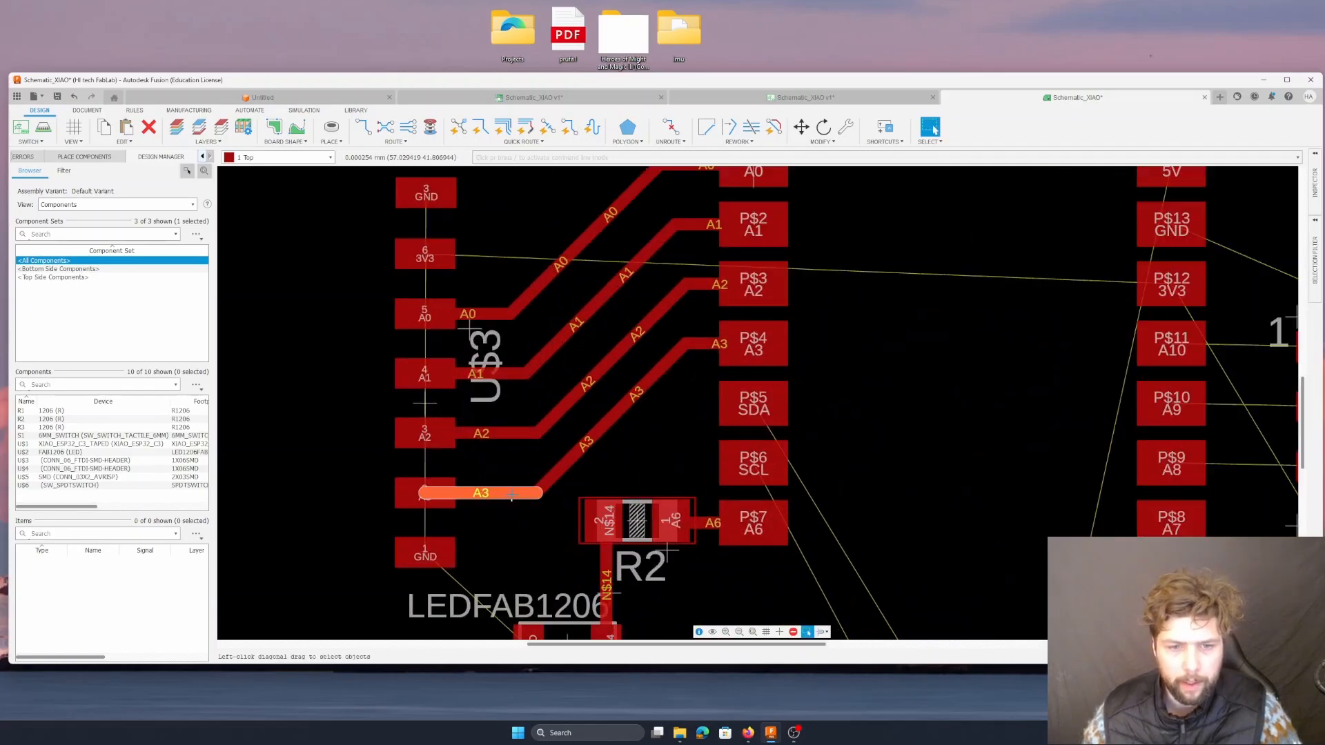
# - Delete all segments of the A3 and A2 traces between connector U$3 and the XIAO pads
pyautogui.press('Delete')
pyautogui.click(584, 447)
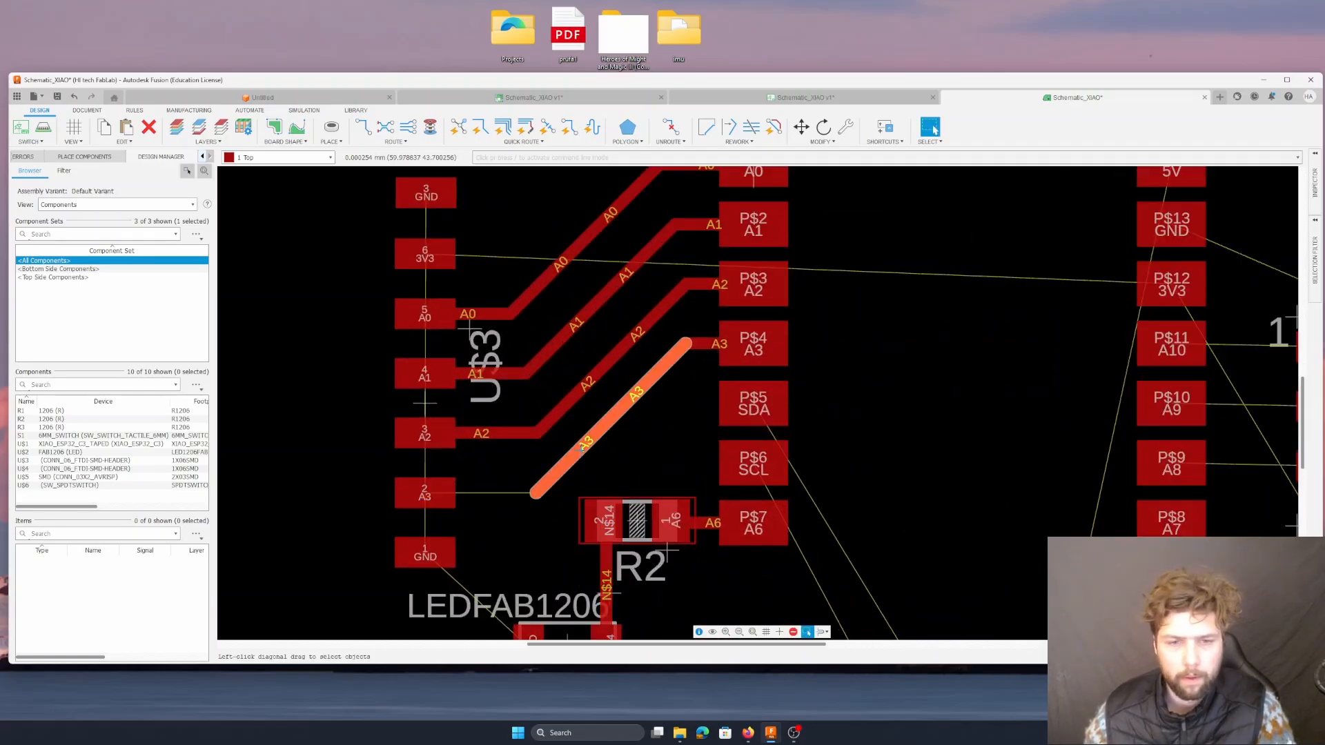
pyautogui.press('Delete')
pyautogui.click(700, 346)
pyautogui.press('Delete')
pyautogui.click(696, 279)
pyautogui.press('Delete')
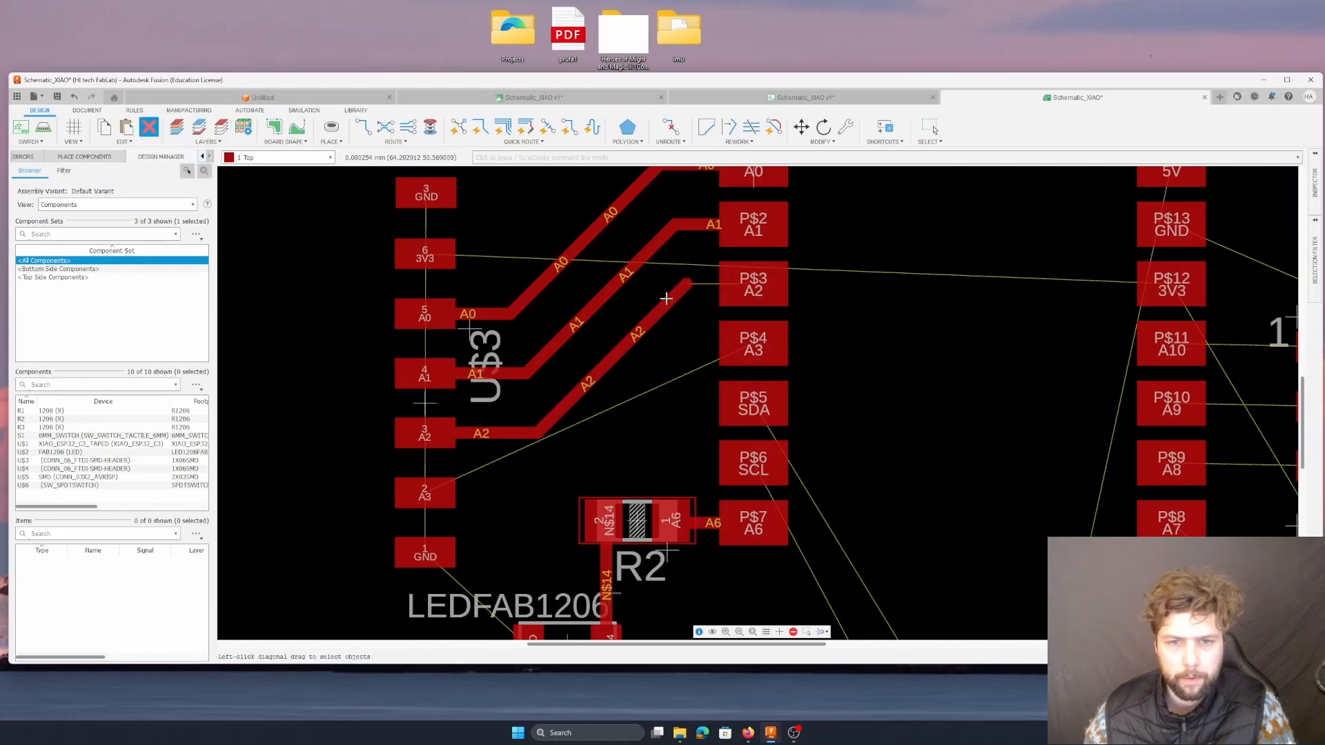
pyautogui.click(666, 300)
pyautogui.press('Delete')
pyautogui.click(511, 432)
pyautogui.press('Delete')
# - Delete all segments of the A1 and A0 traces between connector U$3 and the XIAO pads
pyautogui.click(521, 369)
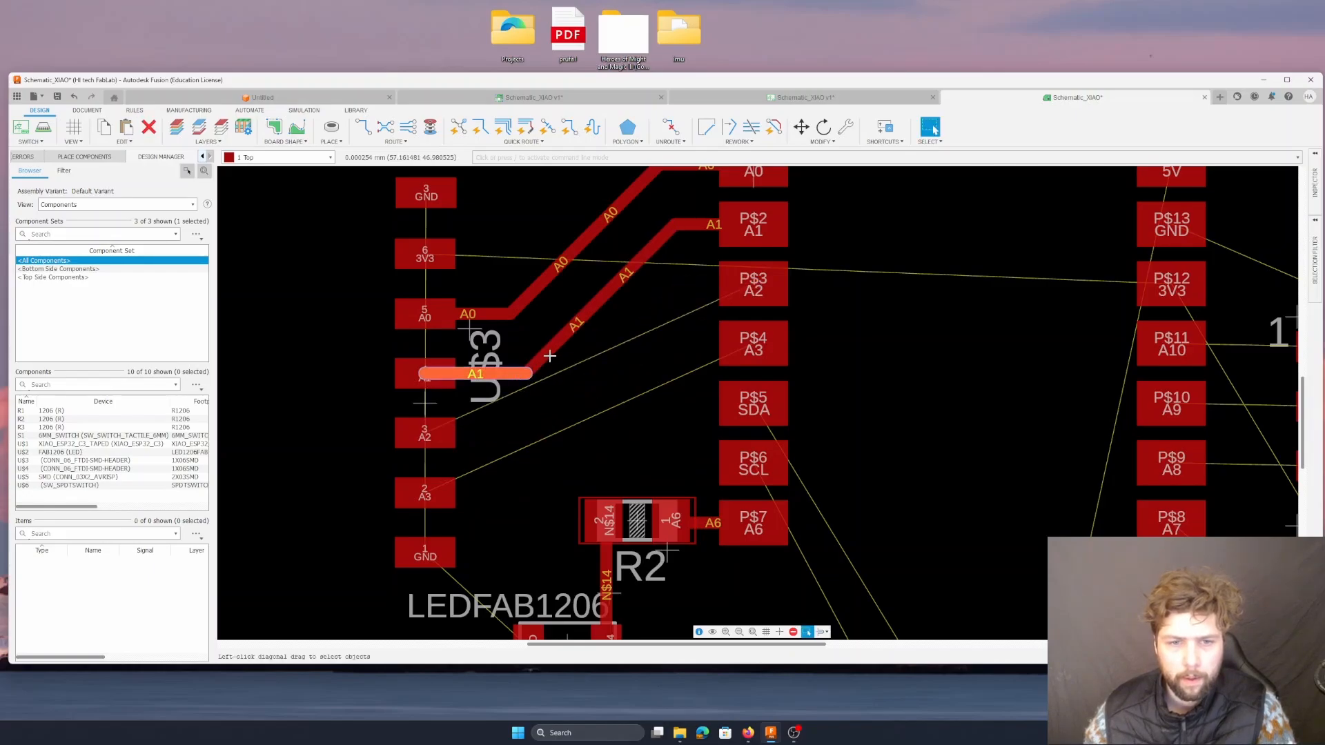
pyautogui.press('Delete')
pyautogui.click(549, 357)
pyautogui.press('Delete')
pyautogui.click(500, 316)
pyautogui.press('Delete')
pyautogui.click(545, 284)
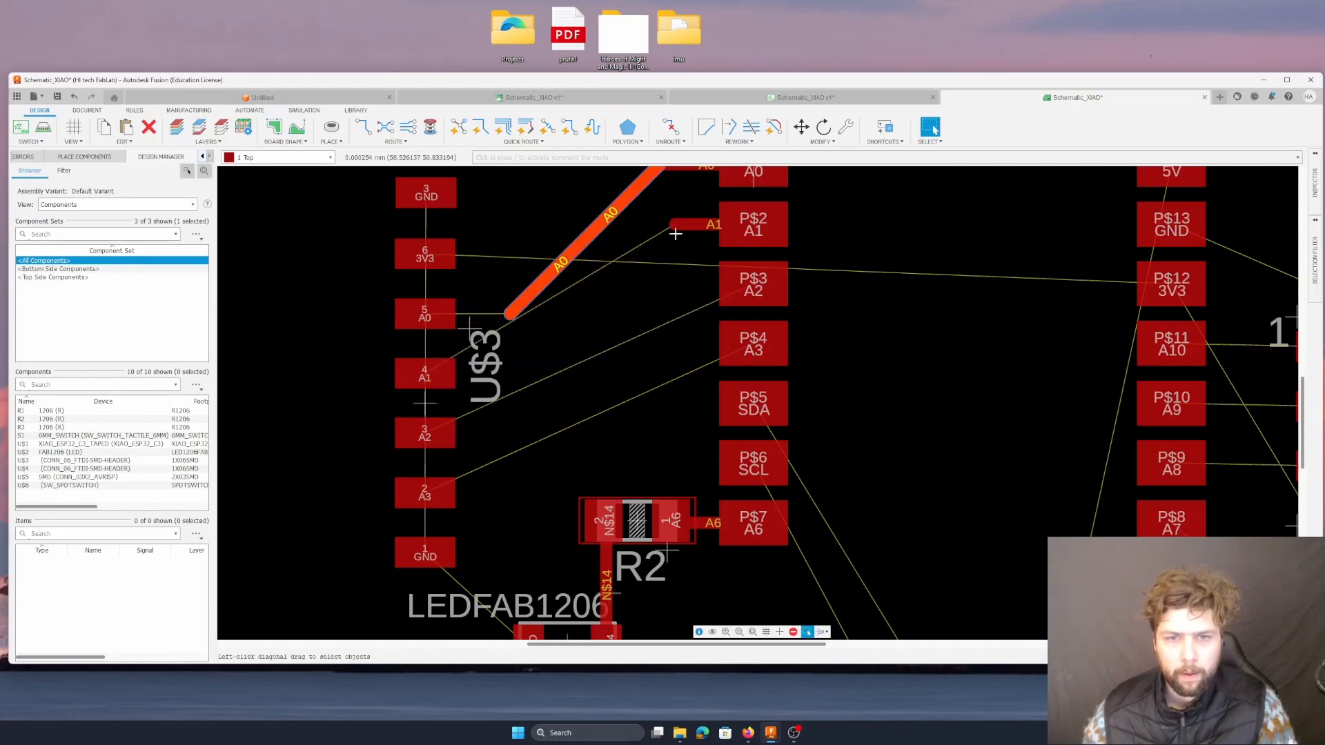
pyautogui.press('Delete')
pyautogui.click(700, 224)
pyautogui.press('Delete')
pyautogui.press('Delete')
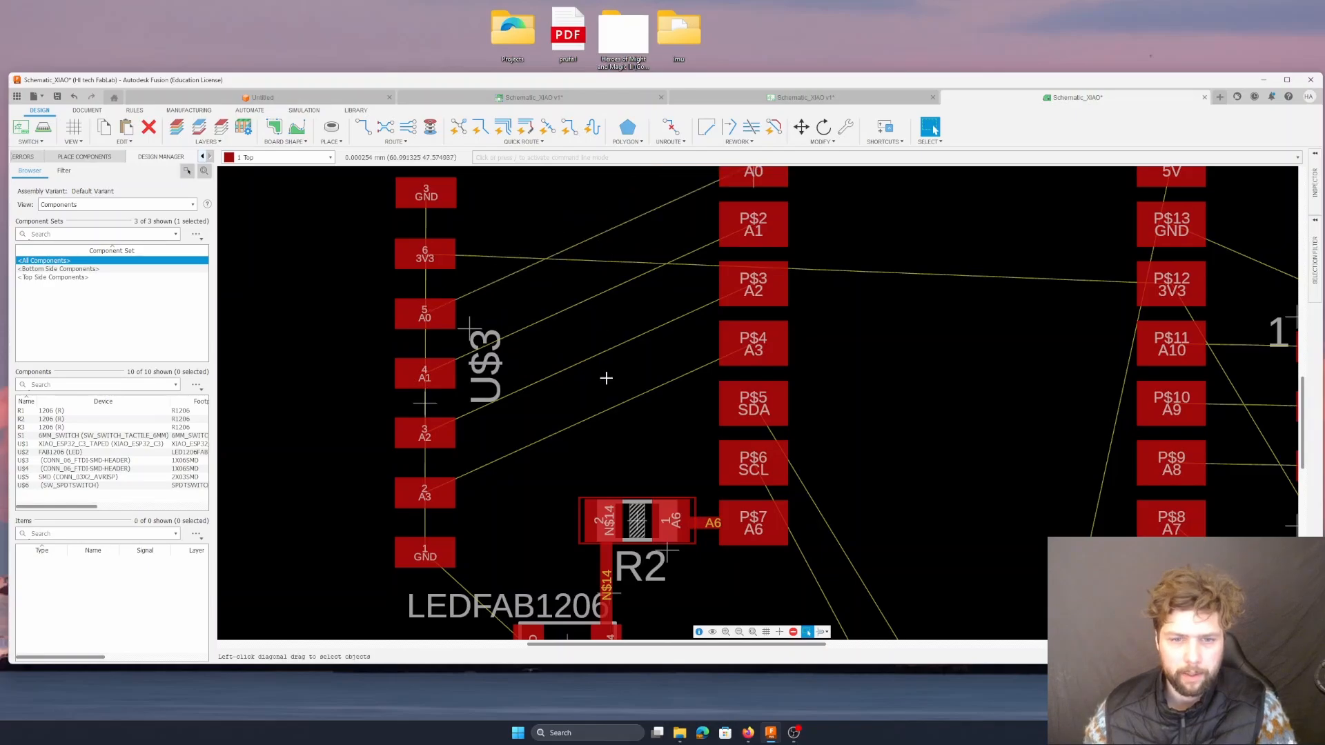
# - Delete the N$14 trace between R2 and LED U$2 and the whole 5V trace between U$6 and XIAO pad P$14
pyautogui.click(606, 561)
pyautogui.press('Delete')
pyautogui.scroll(-3, 578, 460)
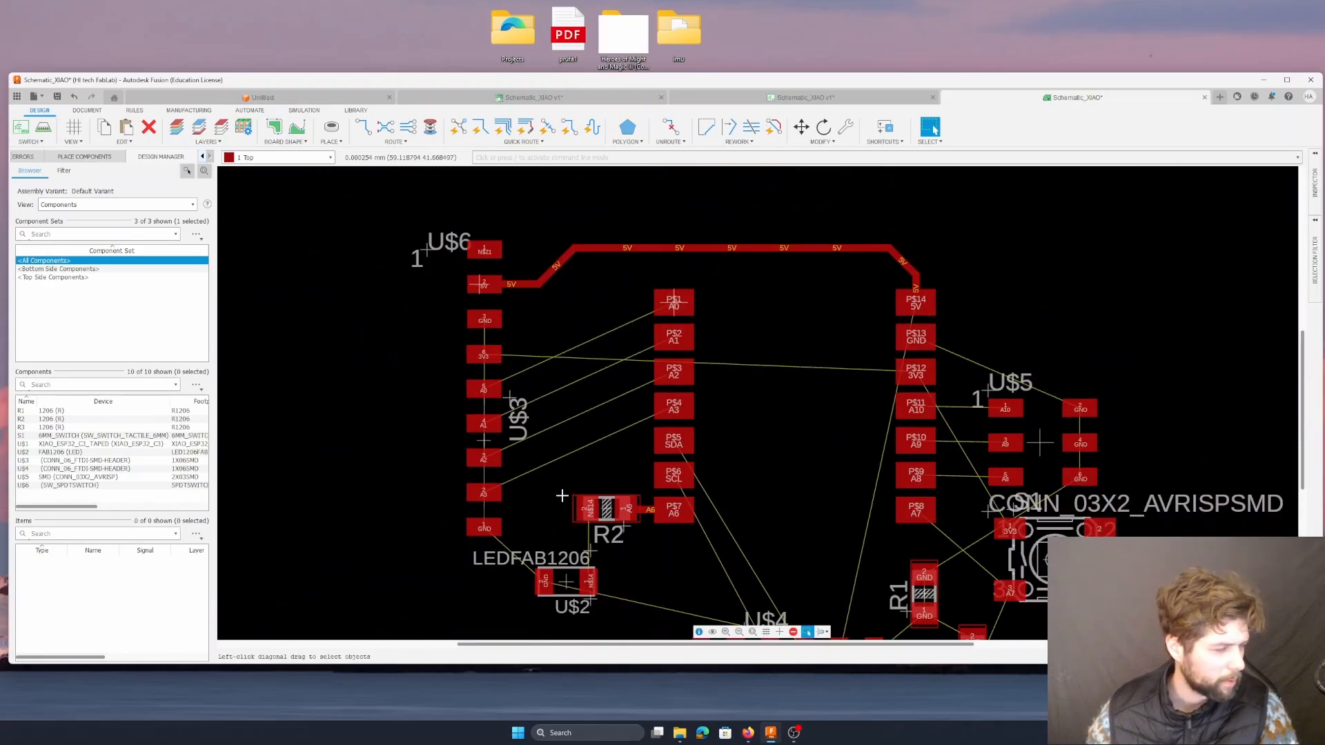
pyautogui.click(541, 284)
pyautogui.press('Delete')
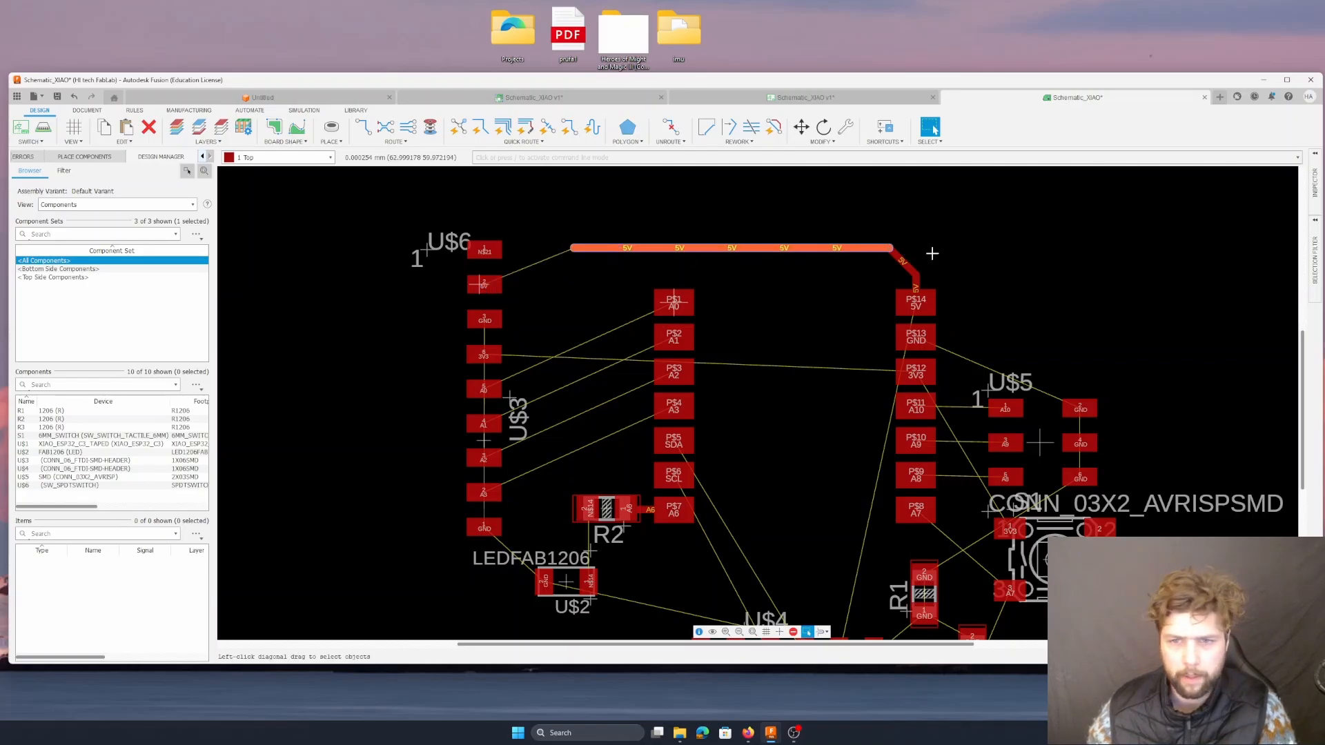
pyautogui.press('Delete')
pyautogui.press('Delete')
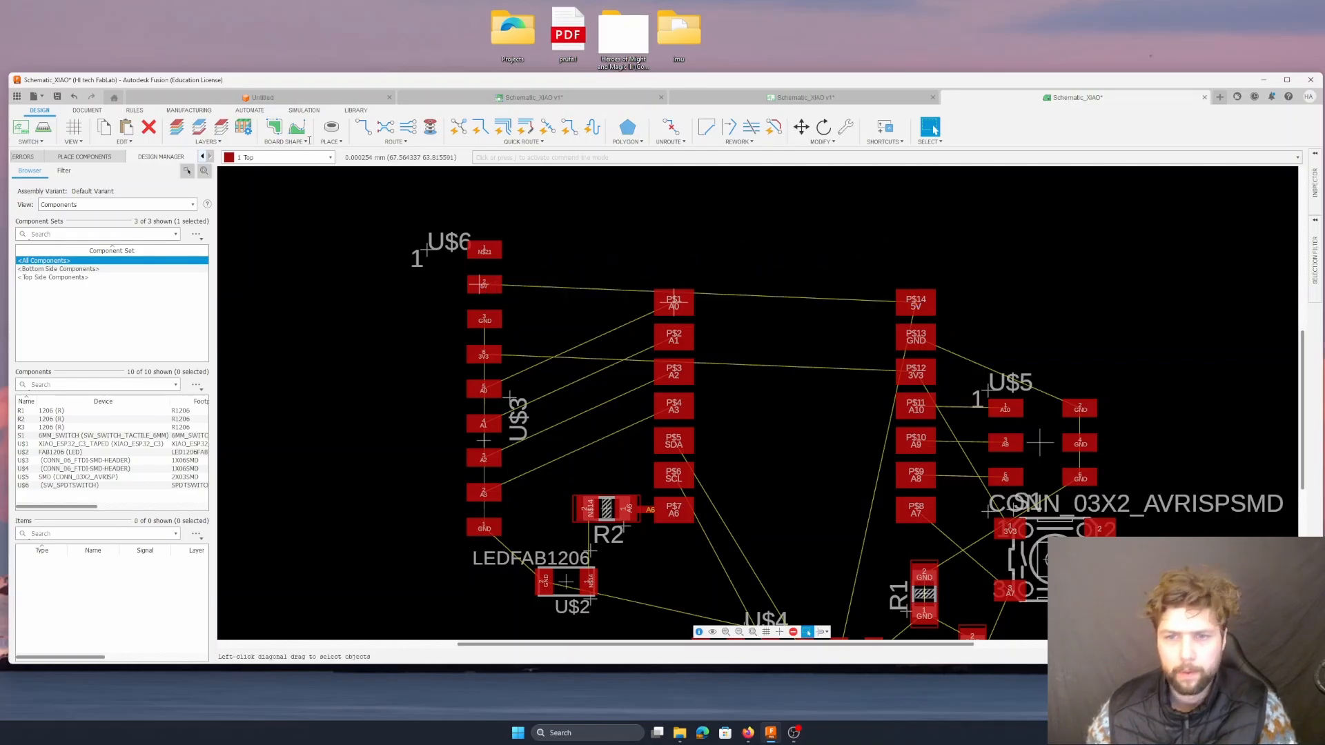
# - Manually route the A0 trace between connector U$3 and XIAO pad P$1 with a 0.35 mm width
pyautogui.click(366, 131)
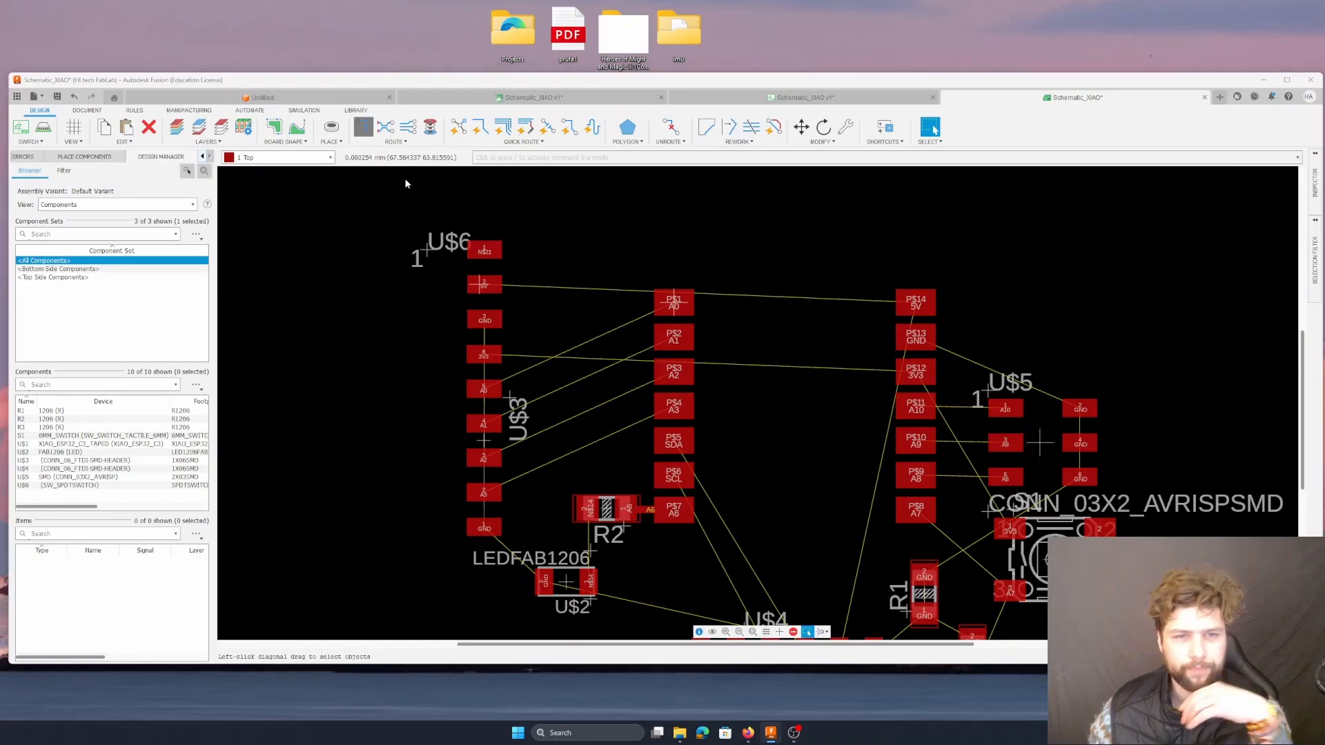
pyautogui.click(673, 304)
pyautogui.click(499, 387)
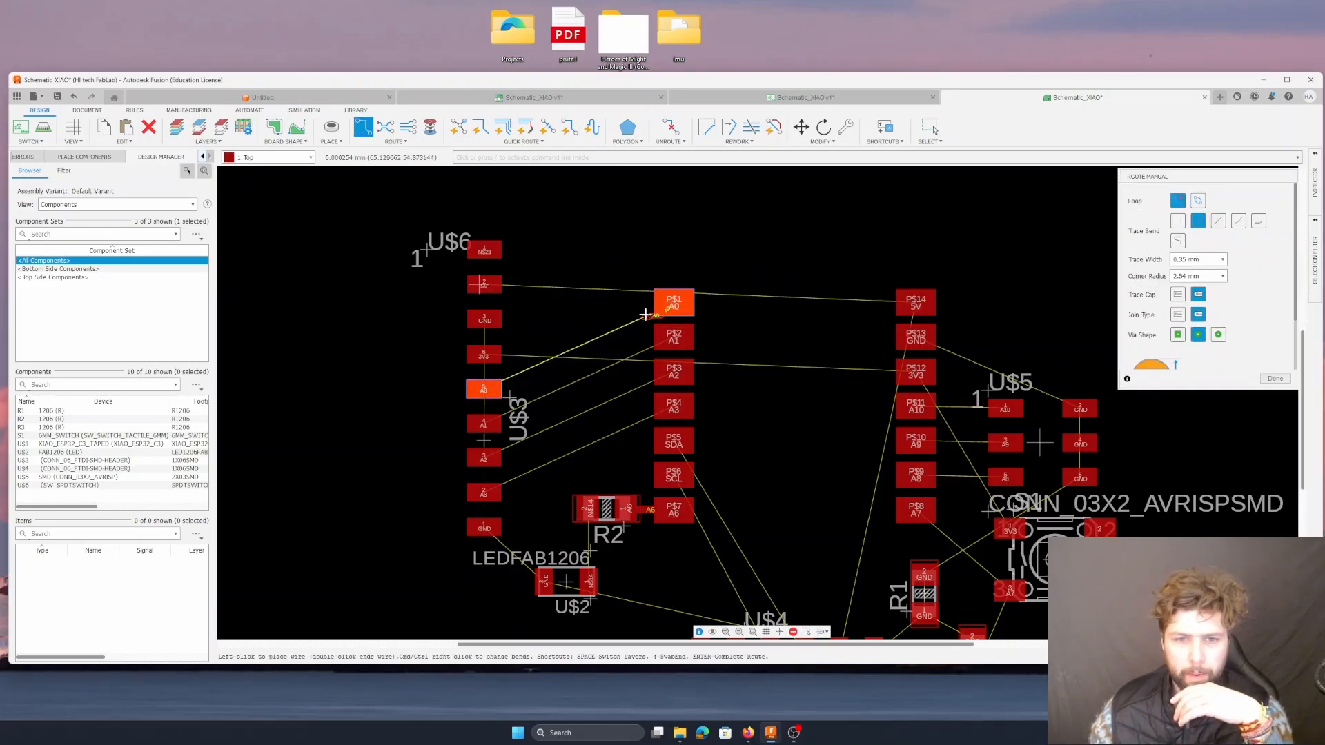
pyautogui.click(485, 388)
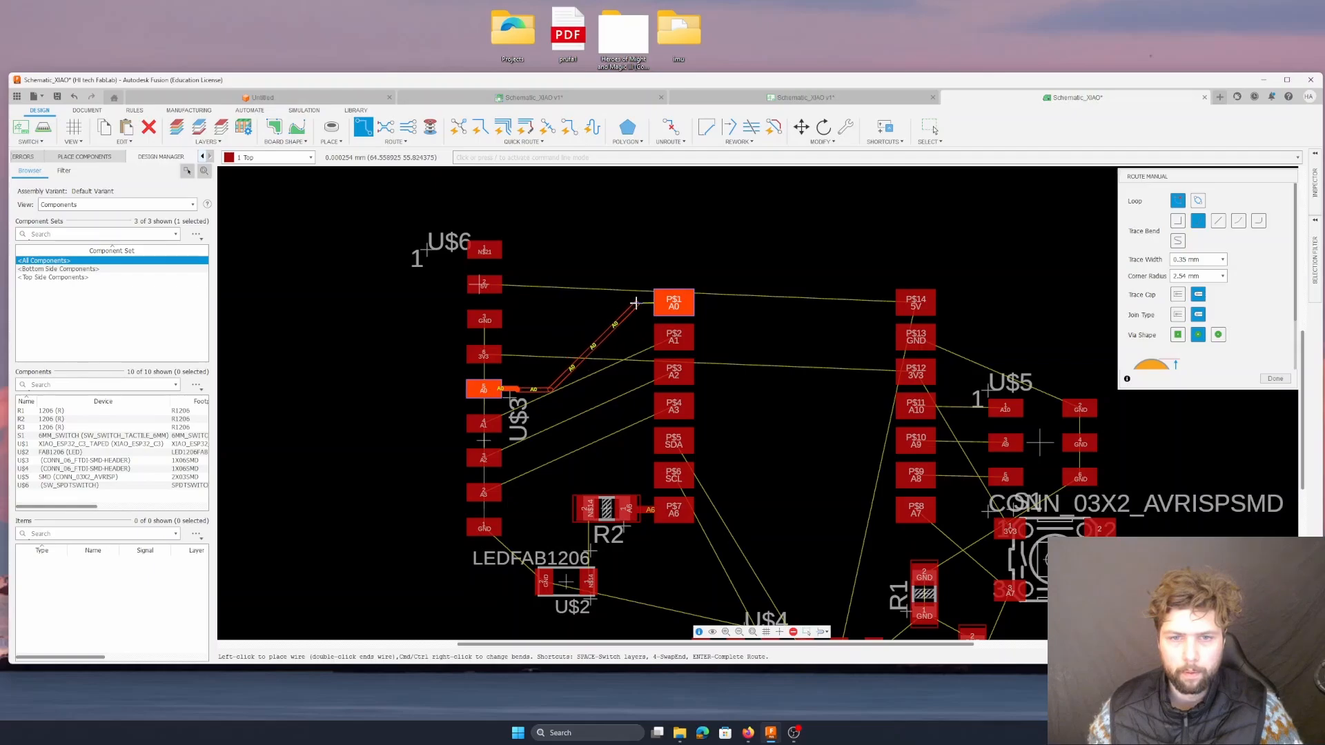
pyautogui.click(683, 307)
pyautogui.scroll(-3, 530, 385)
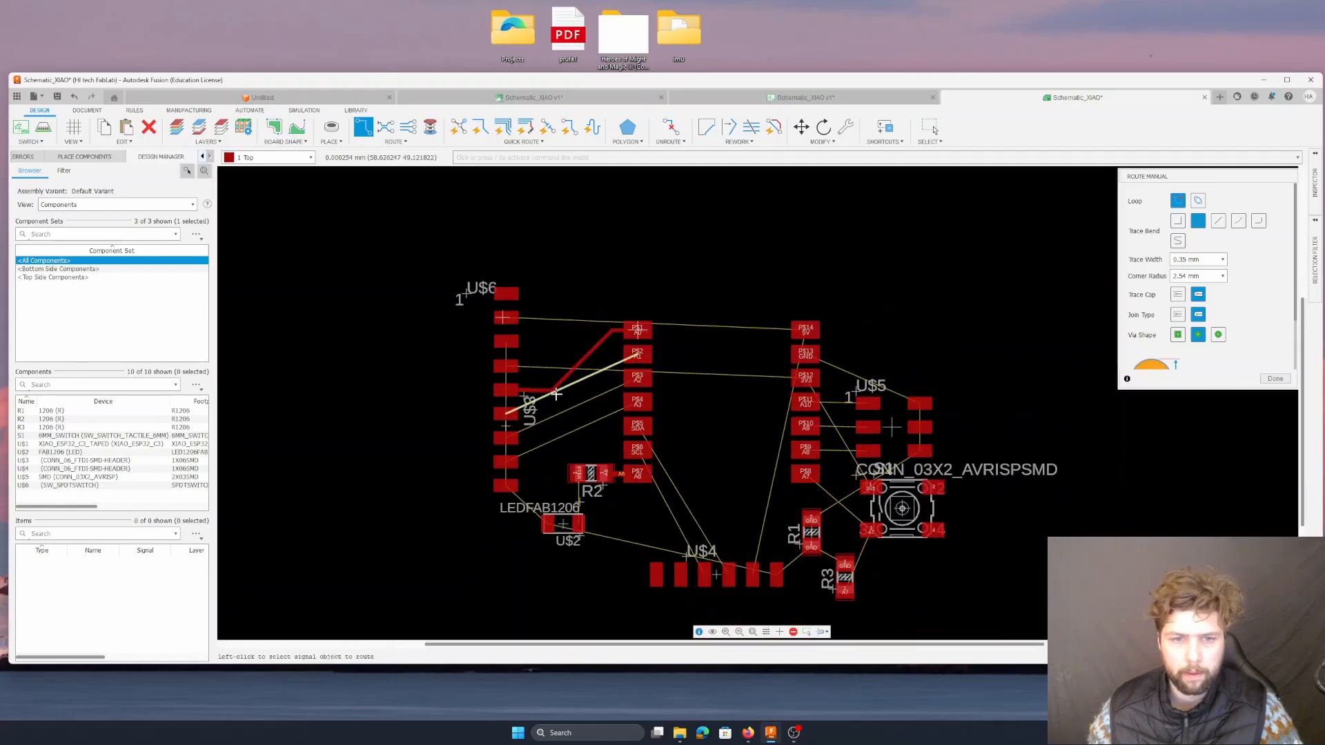
# - Shift the A0 trace's diagonal segment closer to connector U$3
pyautogui.scroll(5, 530, 385)
pyautogui.press('Escape')
pyautogui.moveTo(530, 385); pyautogui.dragTo(556, 336)
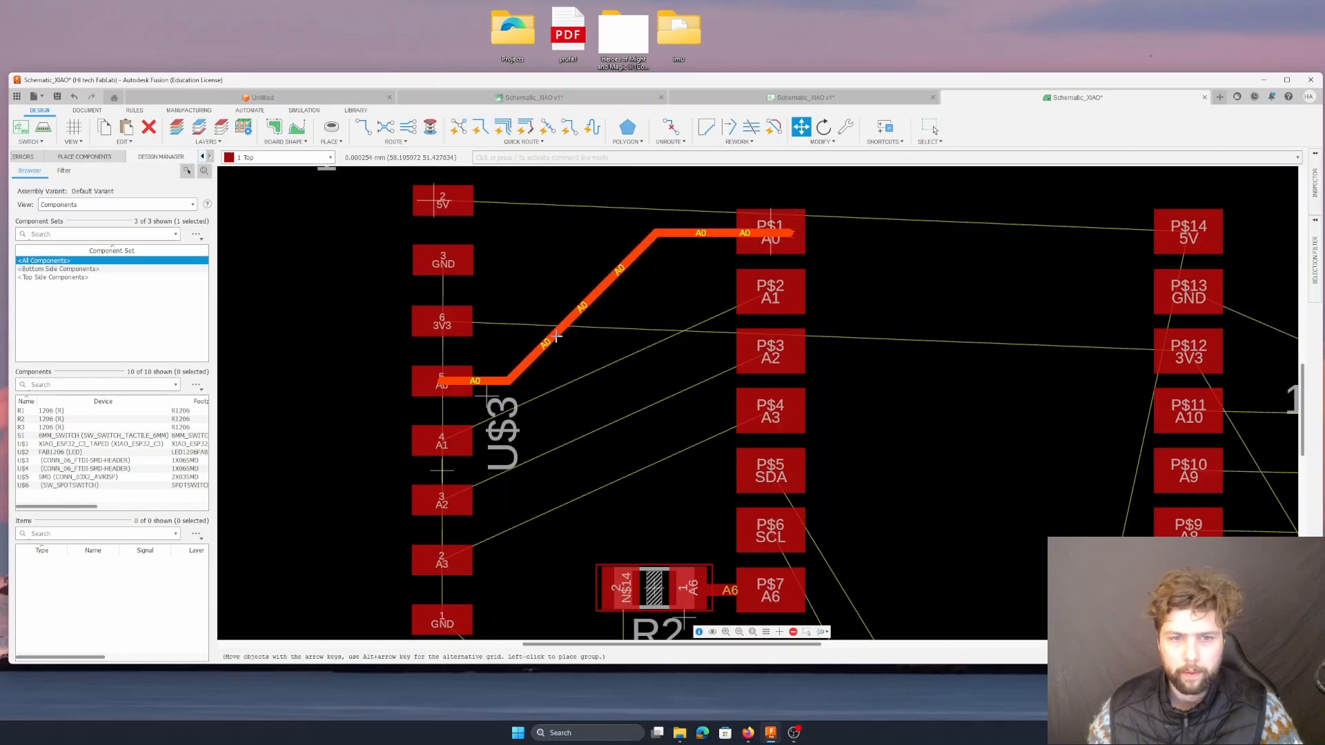
pyautogui.press('Escape')
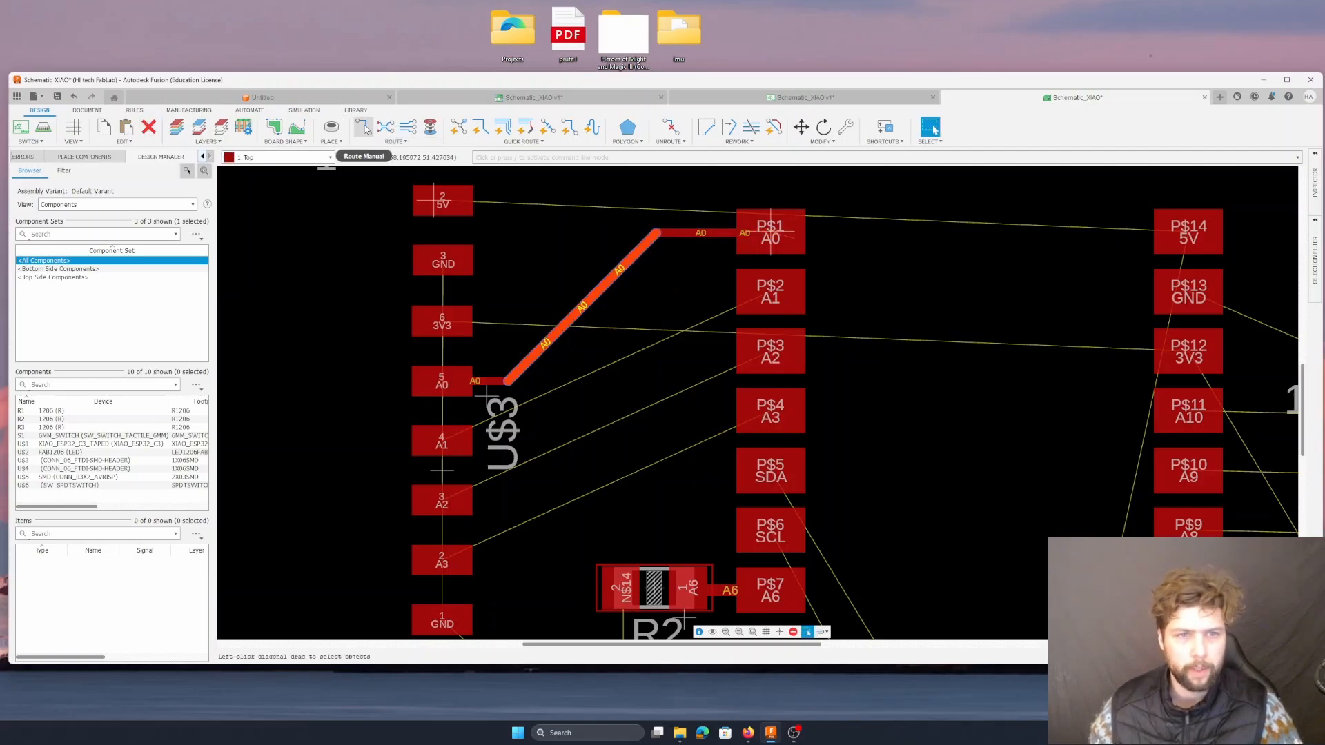
# - Route the 0.35 mm A1 and A2 traces between connector U$3 and XIAO pads P$2 and P$3
pyautogui.click(447, 438)
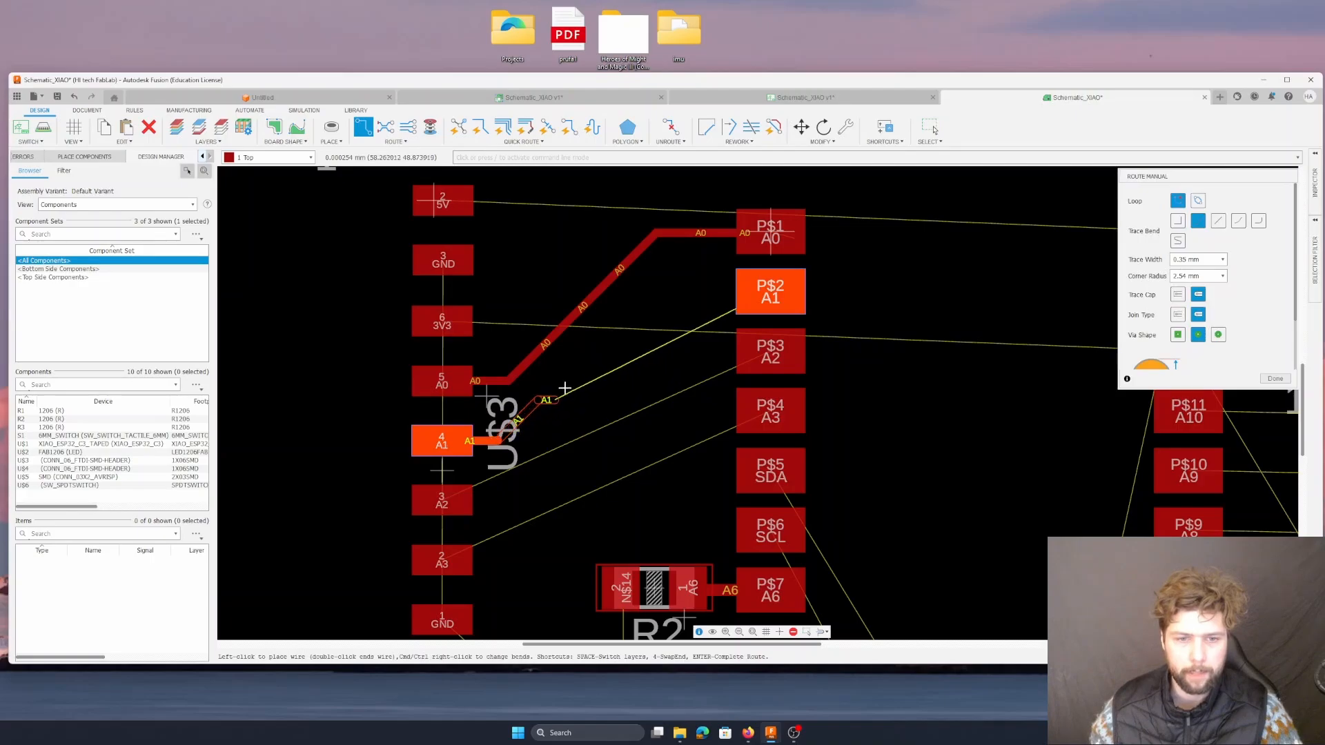
pyautogui.click(773, 295)
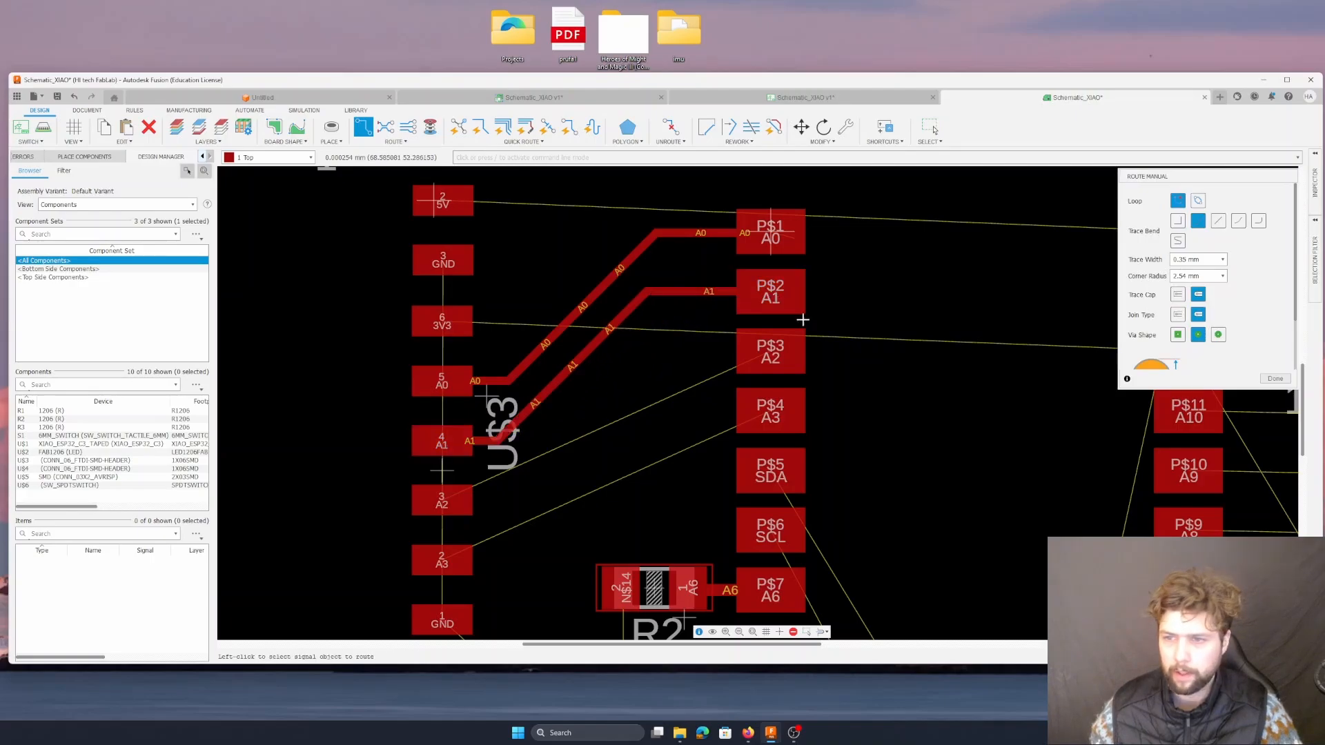
pyautogui.click(770, 347)
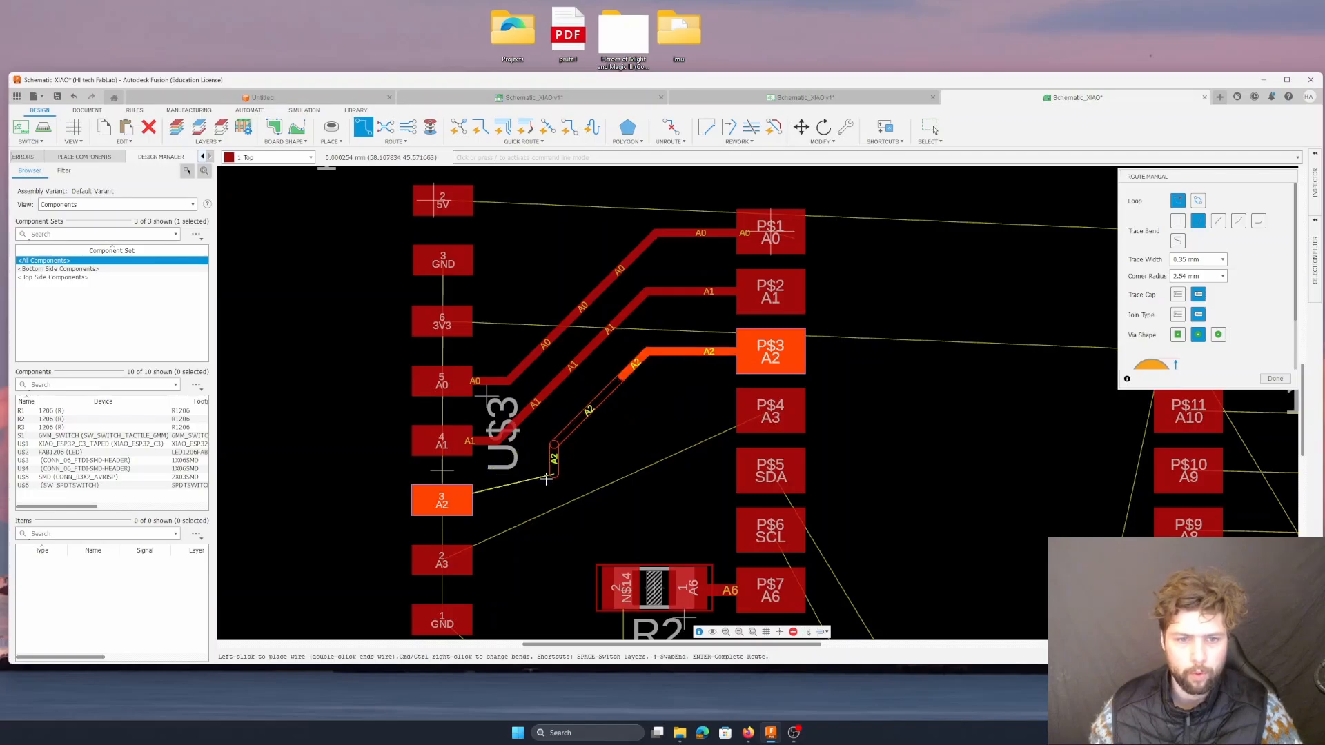
pyautogui.click(441, 506)
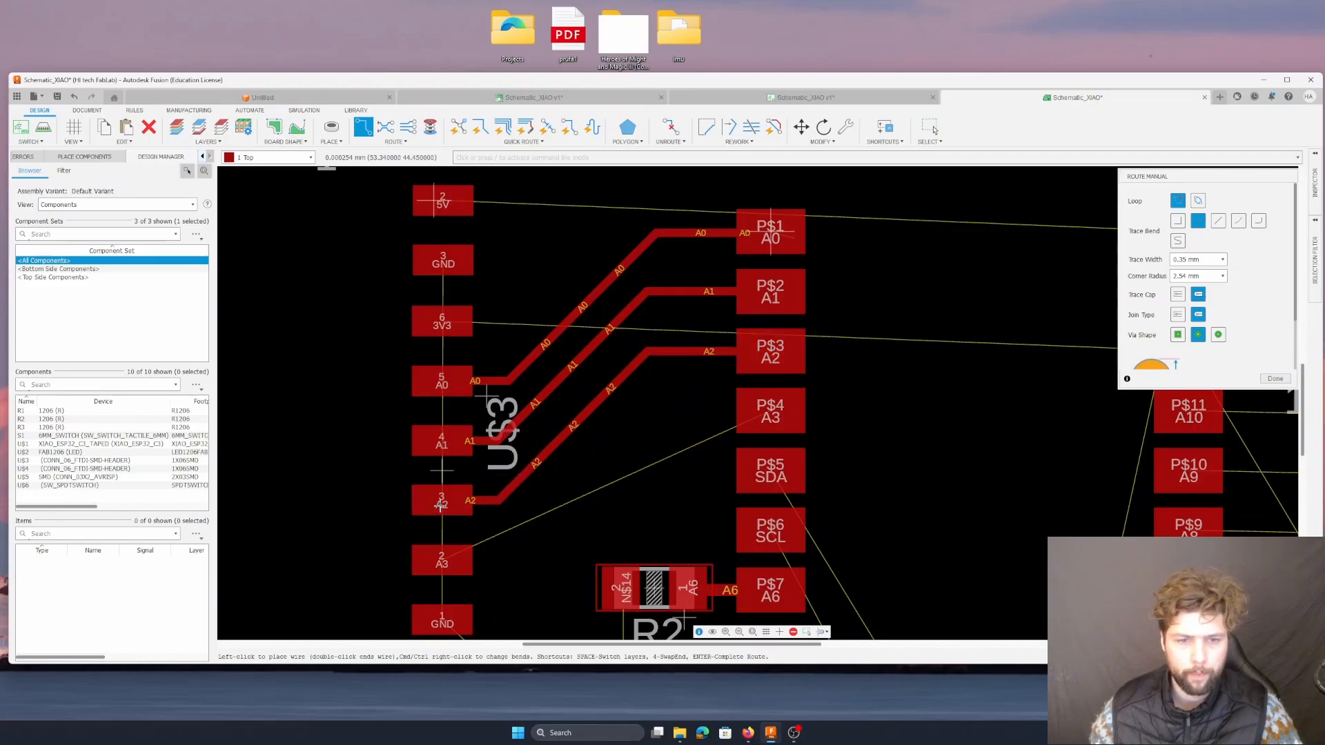
# - Route the 0.35 mm A3 trace from connector U$3 to XIAO pad P$4
pyautogui.click(441, 561)
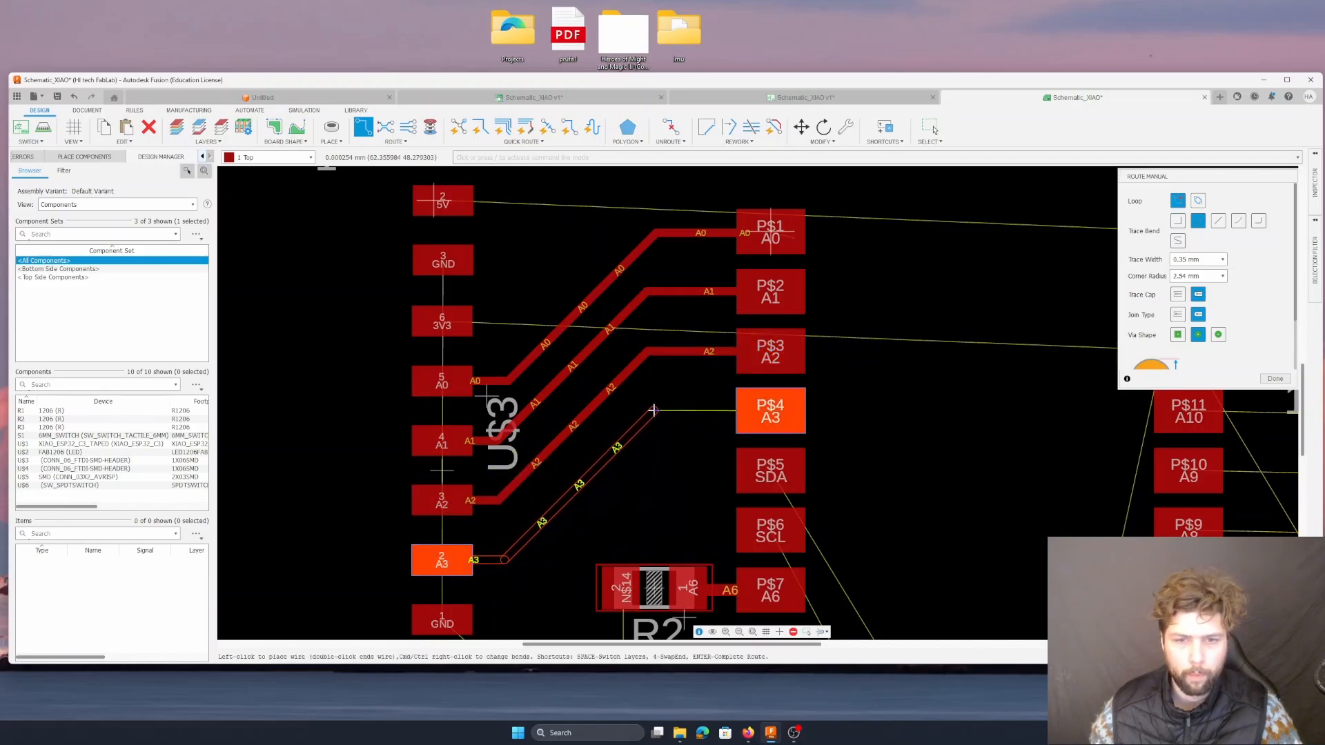
pyautogui.click(654, 411)
pyautogui.click(778, 427)
pyautogui.scroll(2, 621, 397)
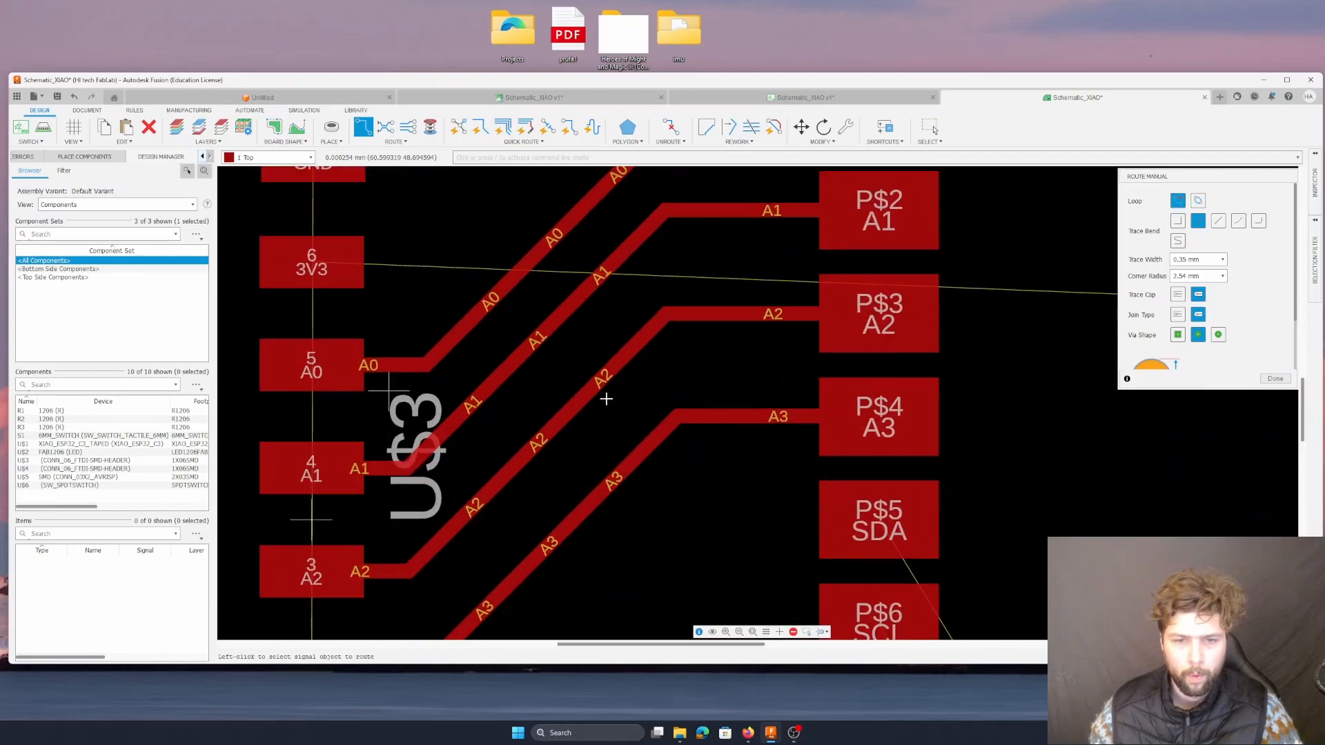
# - Delete the old A6 trace between resistor R2 and XIAO pad P$7
pyautogui.scroll(-5, 607, 414)
pyautogui.scroll(4, 606, 428)
pyautogui.scroll(2, 620, 550)
pyautogui.press('Escape')
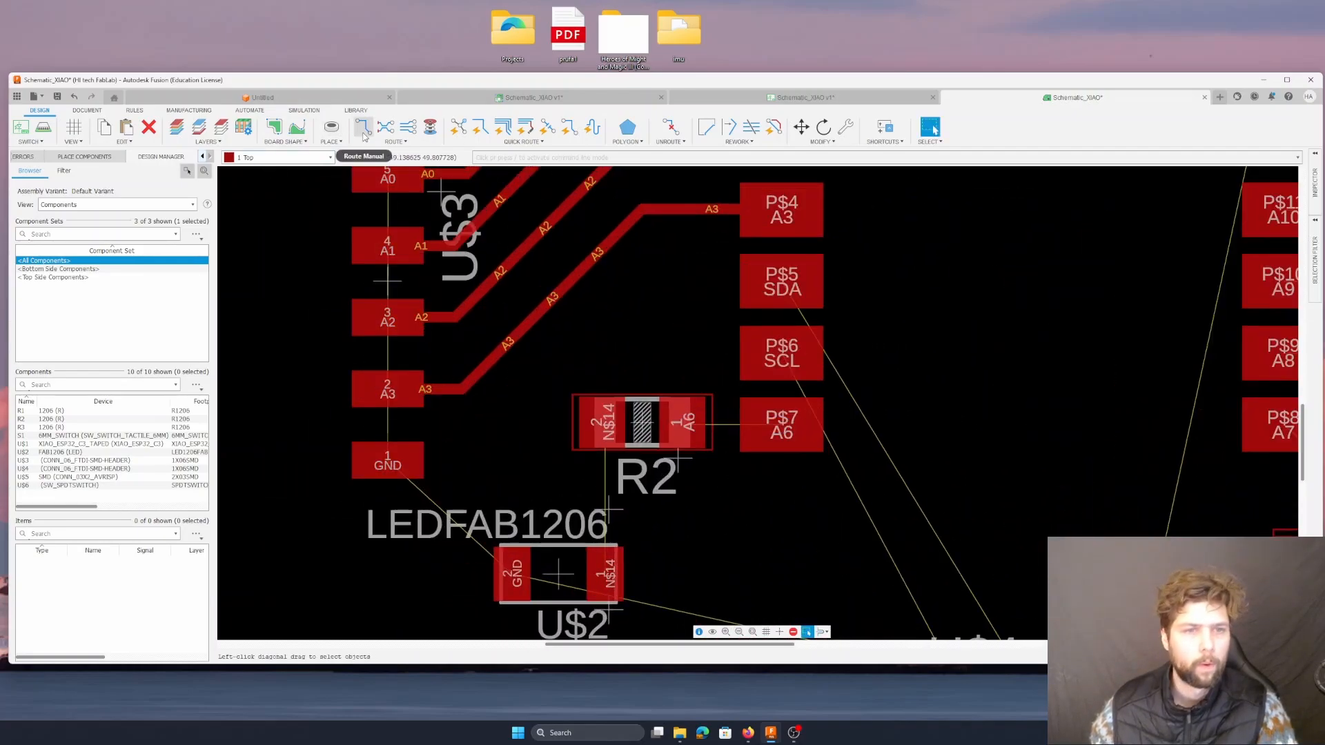
# - Route the 0.35 mm A6 trace from R2 to XIAO pad P$7 and the N$14 trace from R2 to LED U$2
pyautogui.click(363, 127)
pyautogui.click(683, 420)
pyautogui.click(766, 424)
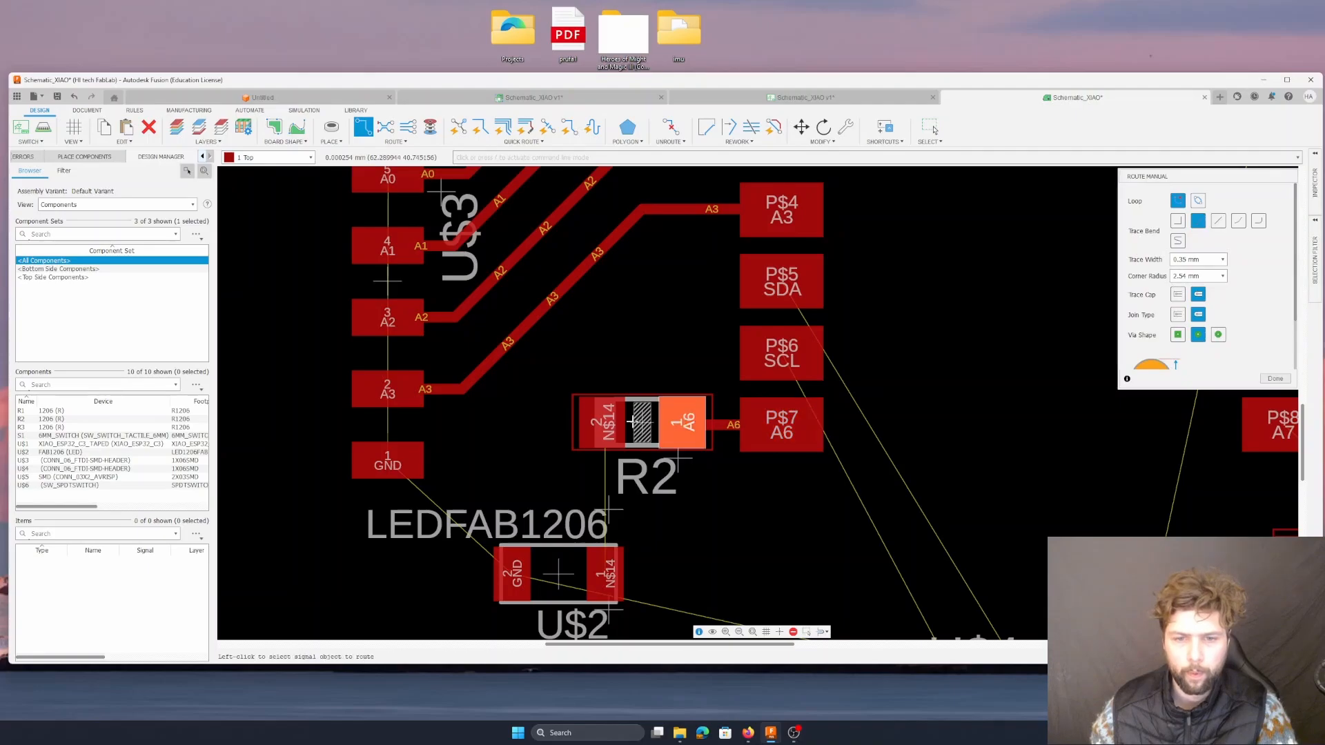
pyautogui.click(602, 422)
pyautogui.click(602, 575)
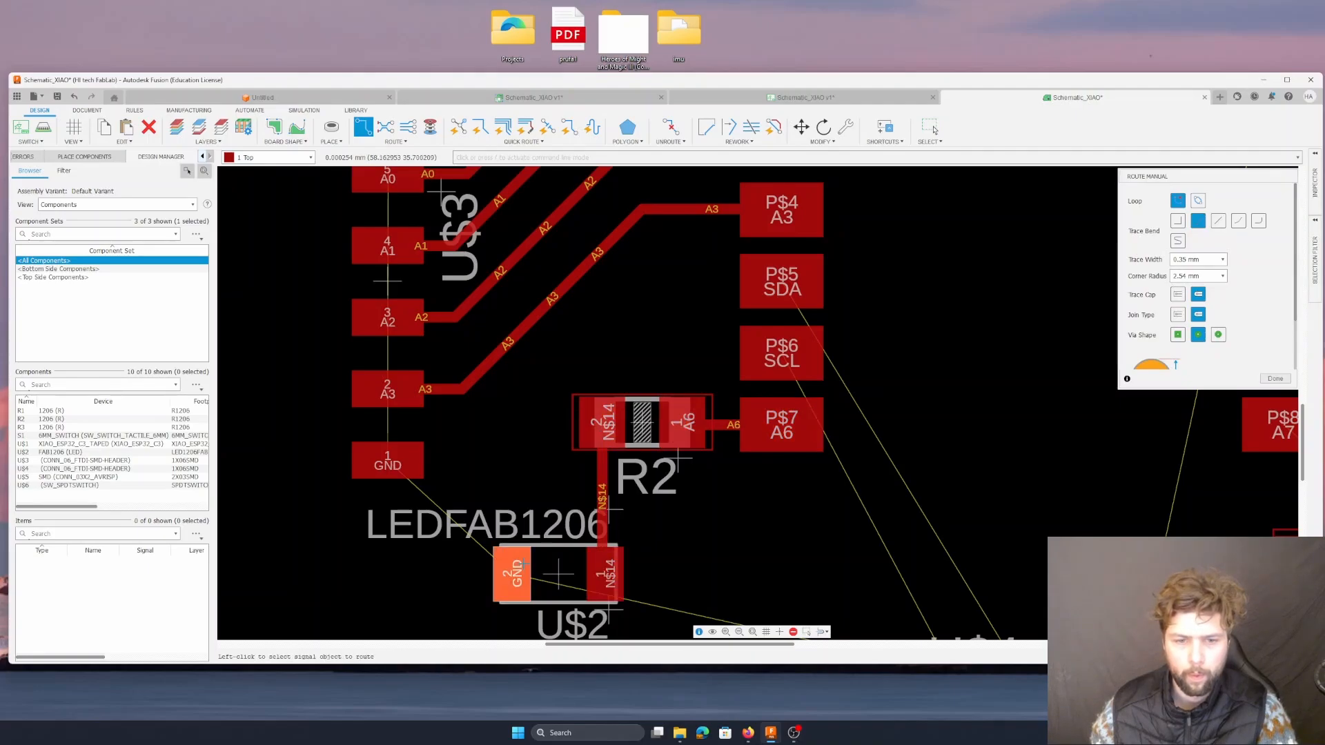
# - Route a GND trace from LED U$2 to connector U$3's GND pad and shift its diagonal segment to even out the bends
pyautogui.click(519, 571)
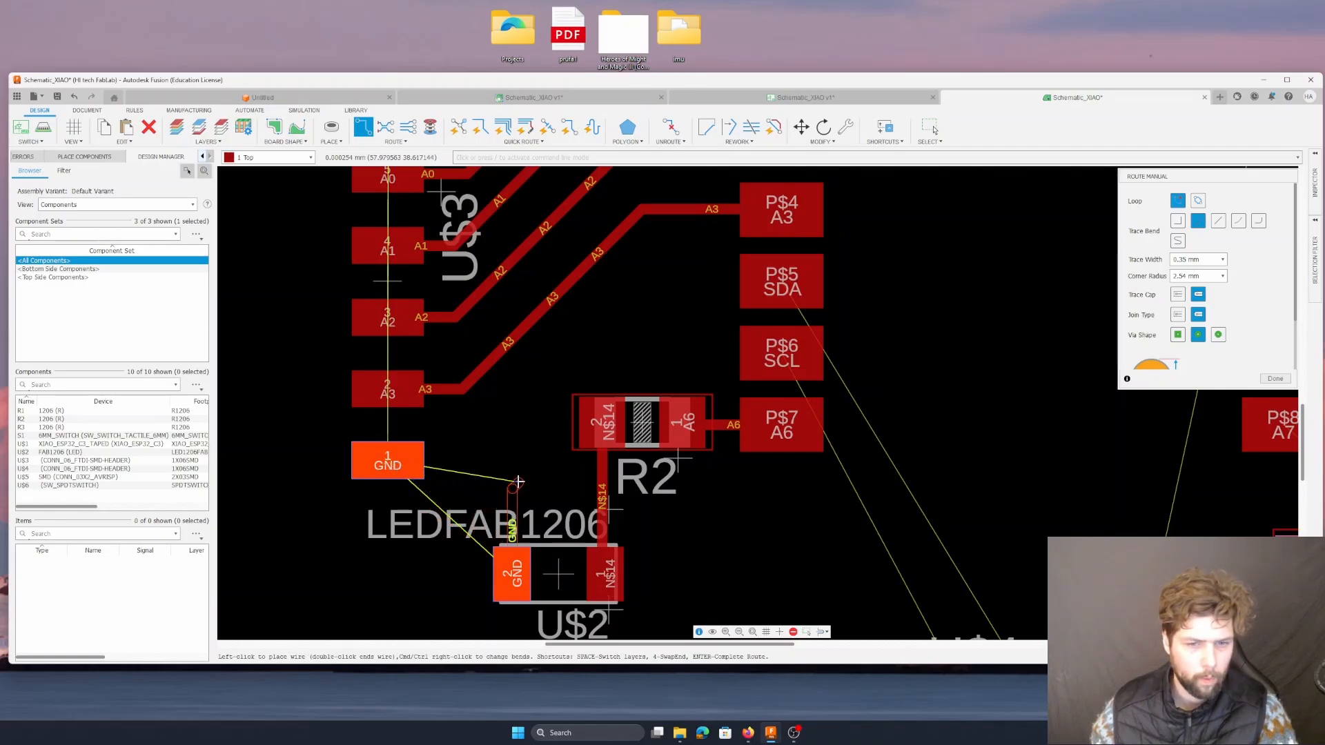
pyautogui.click(518, 481)
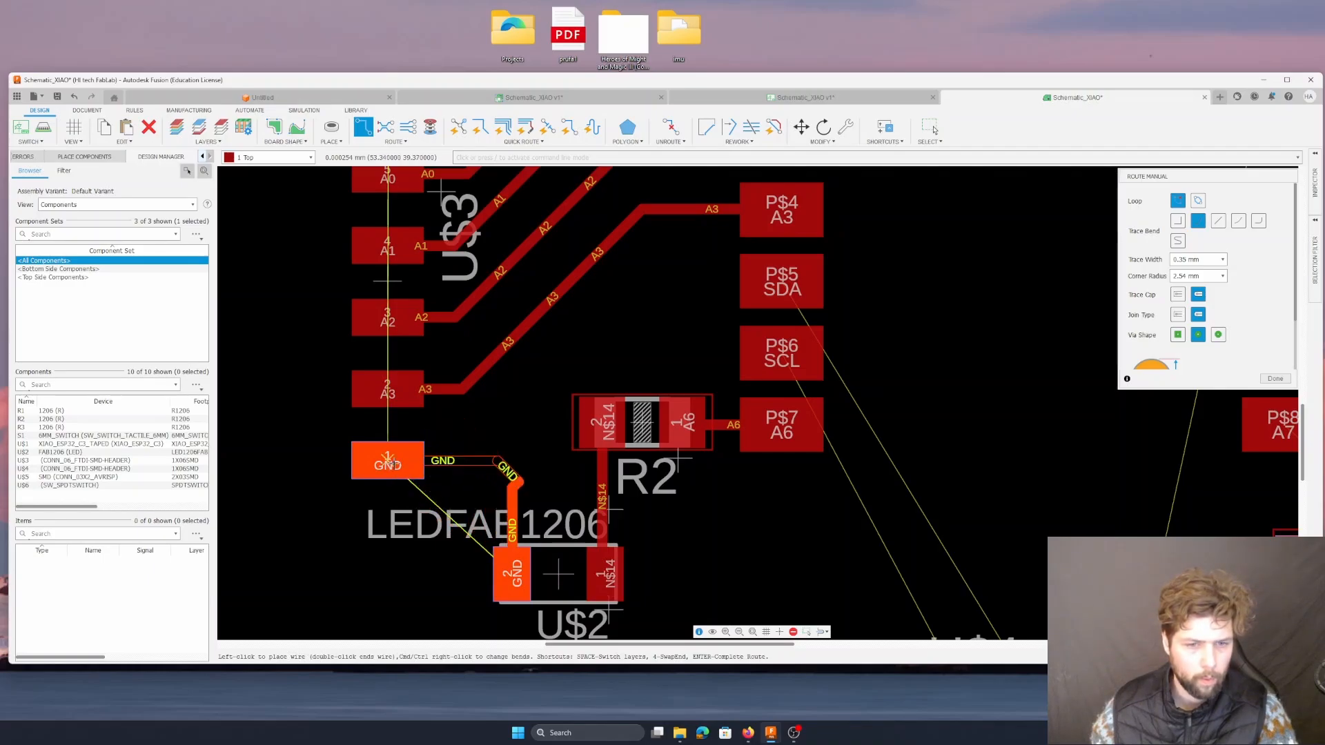
pyautogui.click(930, 128)
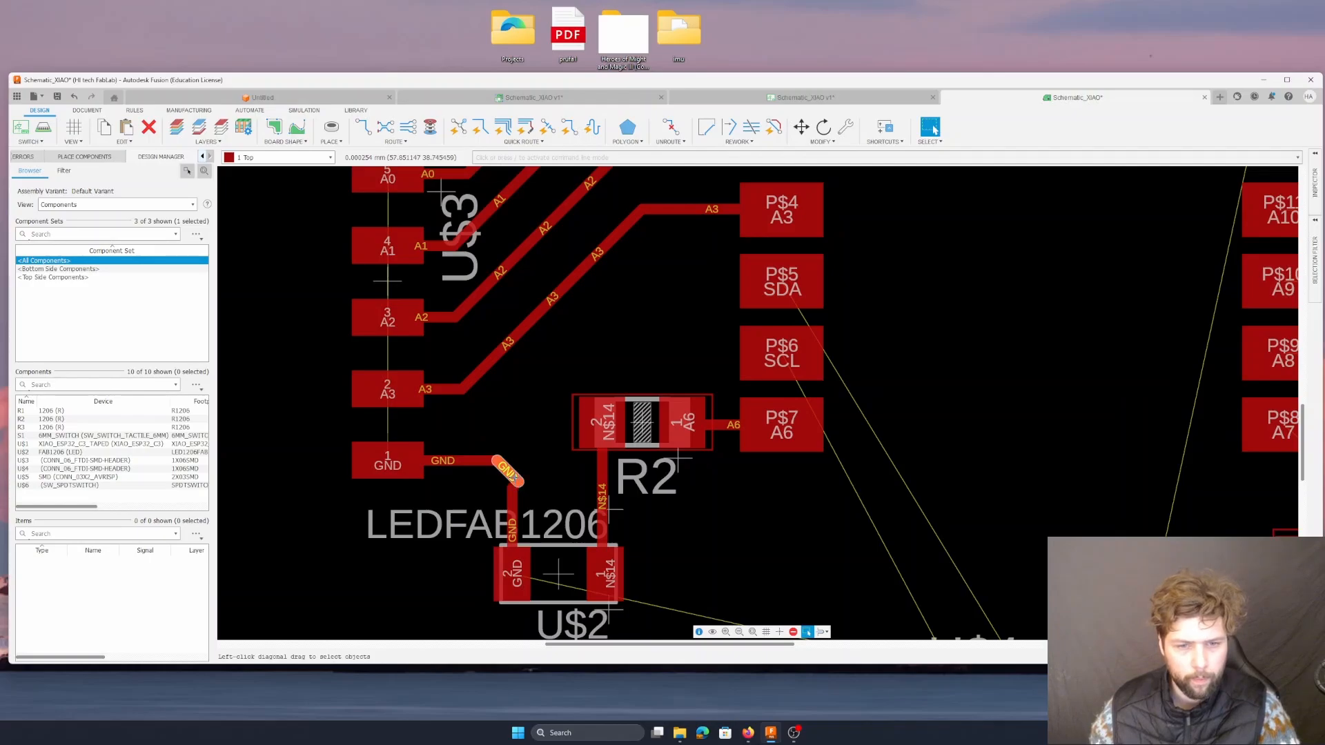
pyautogui.moveTo(515, 478); pyautogui.dragTo(503, 482)
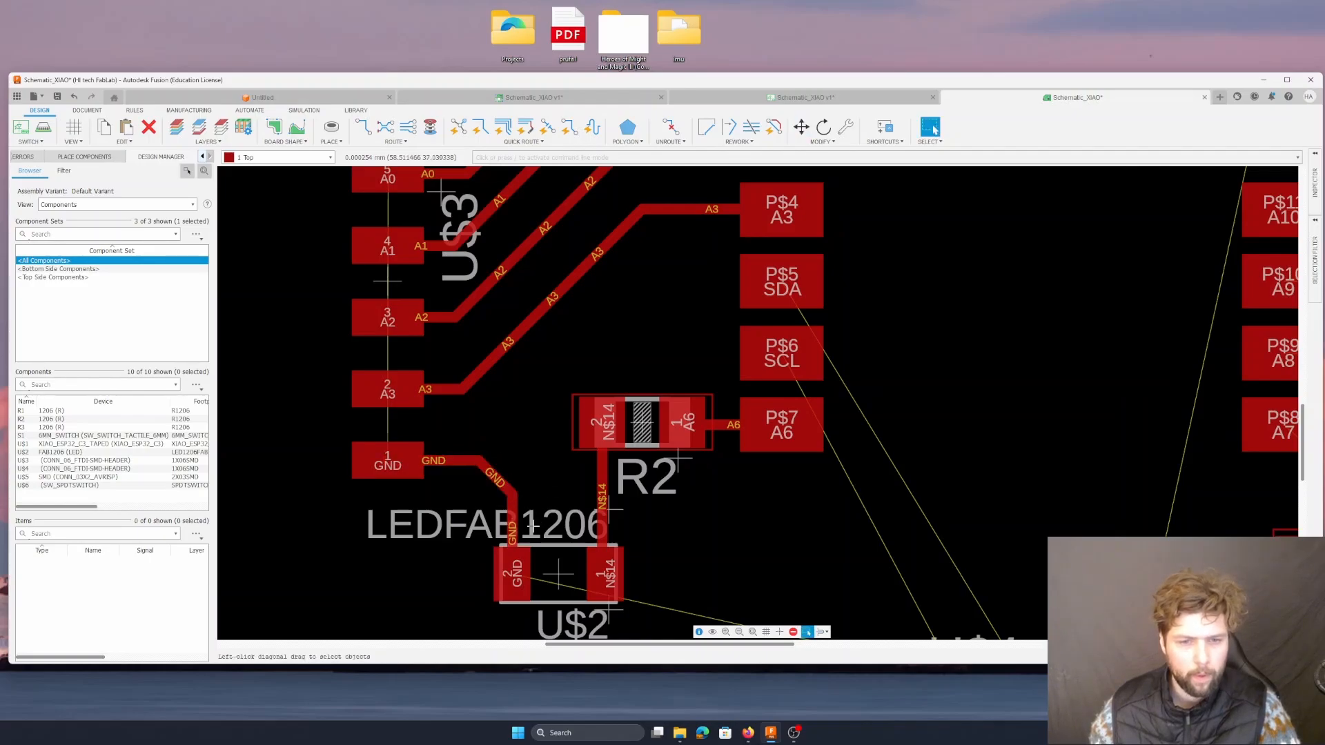
pyautogui.scroll(4, 536, 526)
pyautogui.scroll(-8, 535, 527)
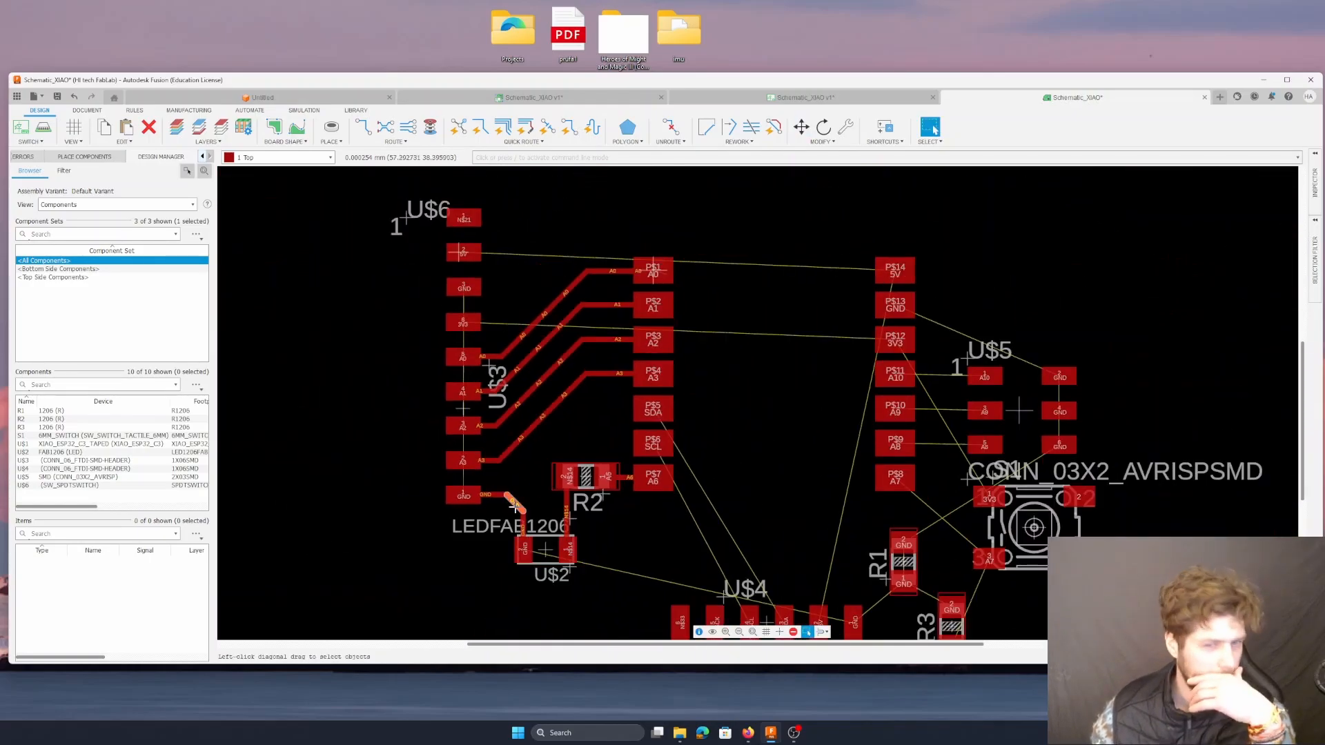
pyautogui.click(552, 407)
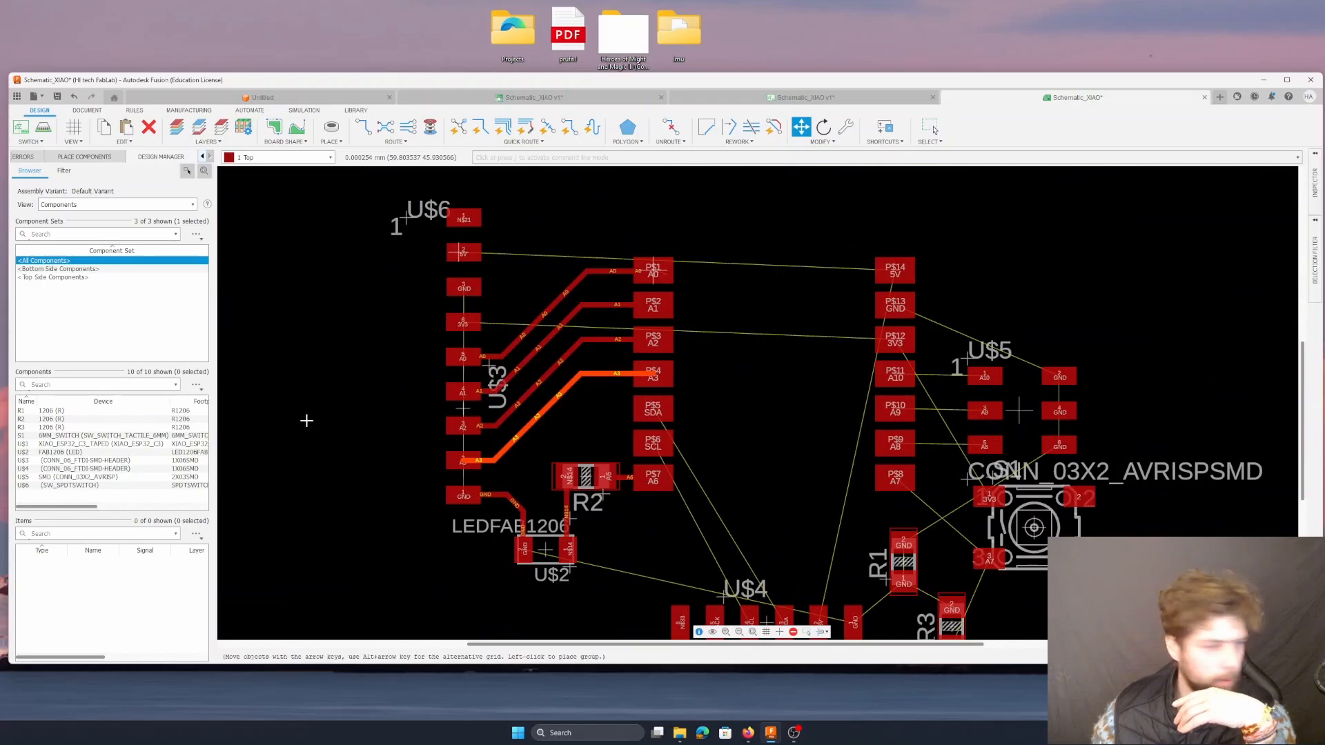
pyautogui.press('Escape')
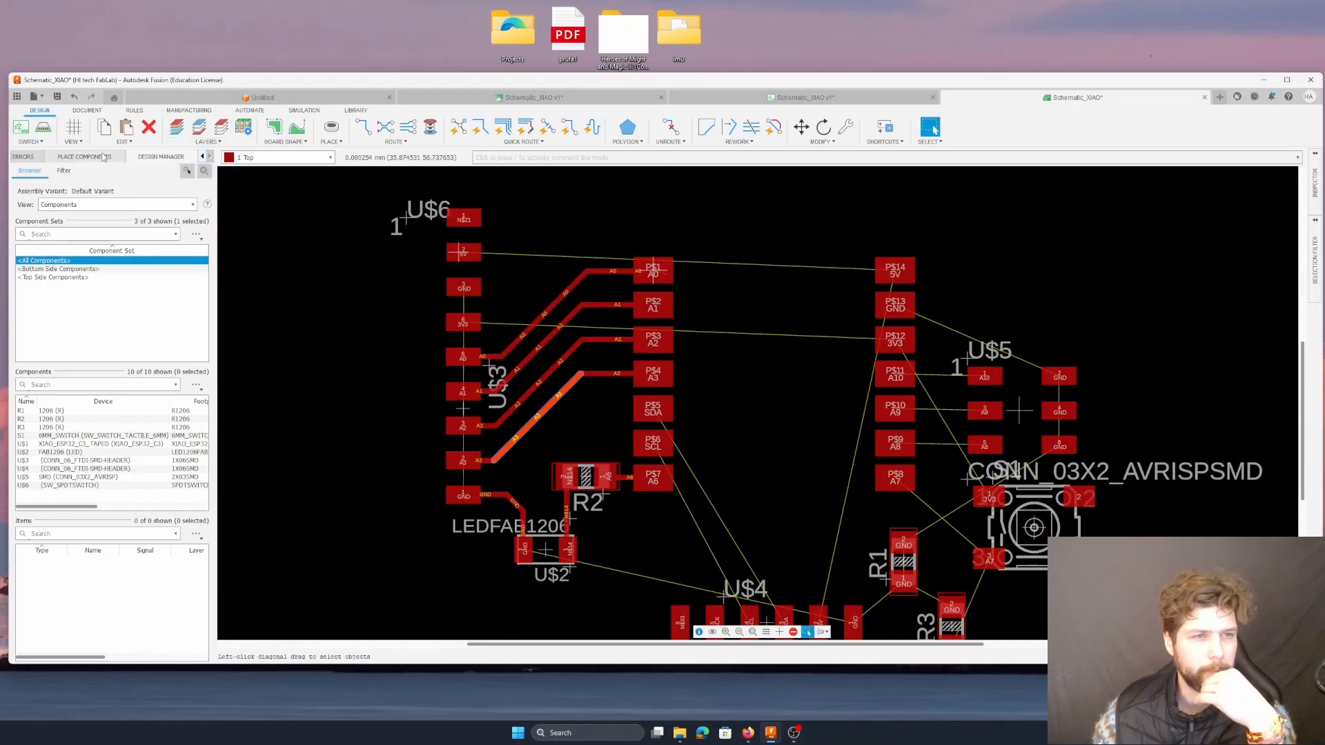
# - Route a 0.35 mm 3V3 trace from connector U$3's 3V3 pad around the connector's outer side and between the pads of LED U$2
pyautogui.click(364, 127)
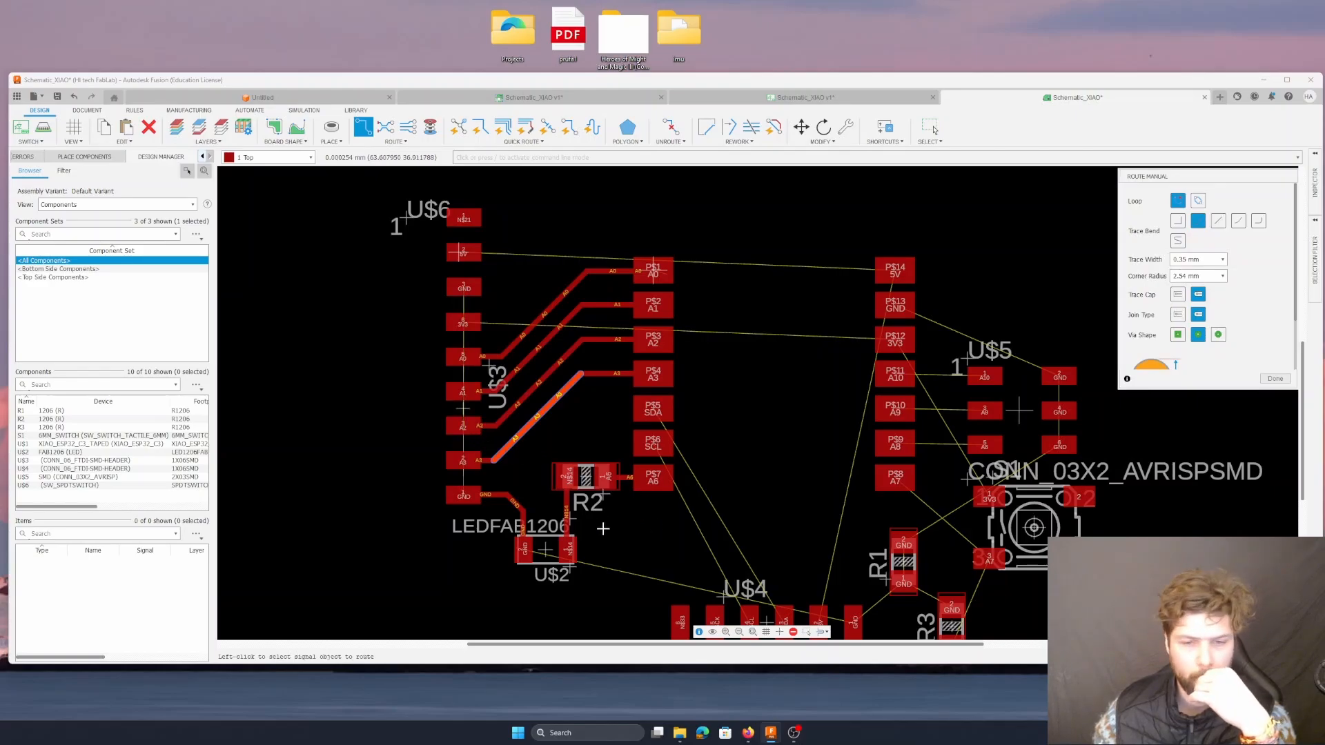
pyautogui.scroll(1, 553, 428)
pyautogui.scroll(-1, 552, 414)
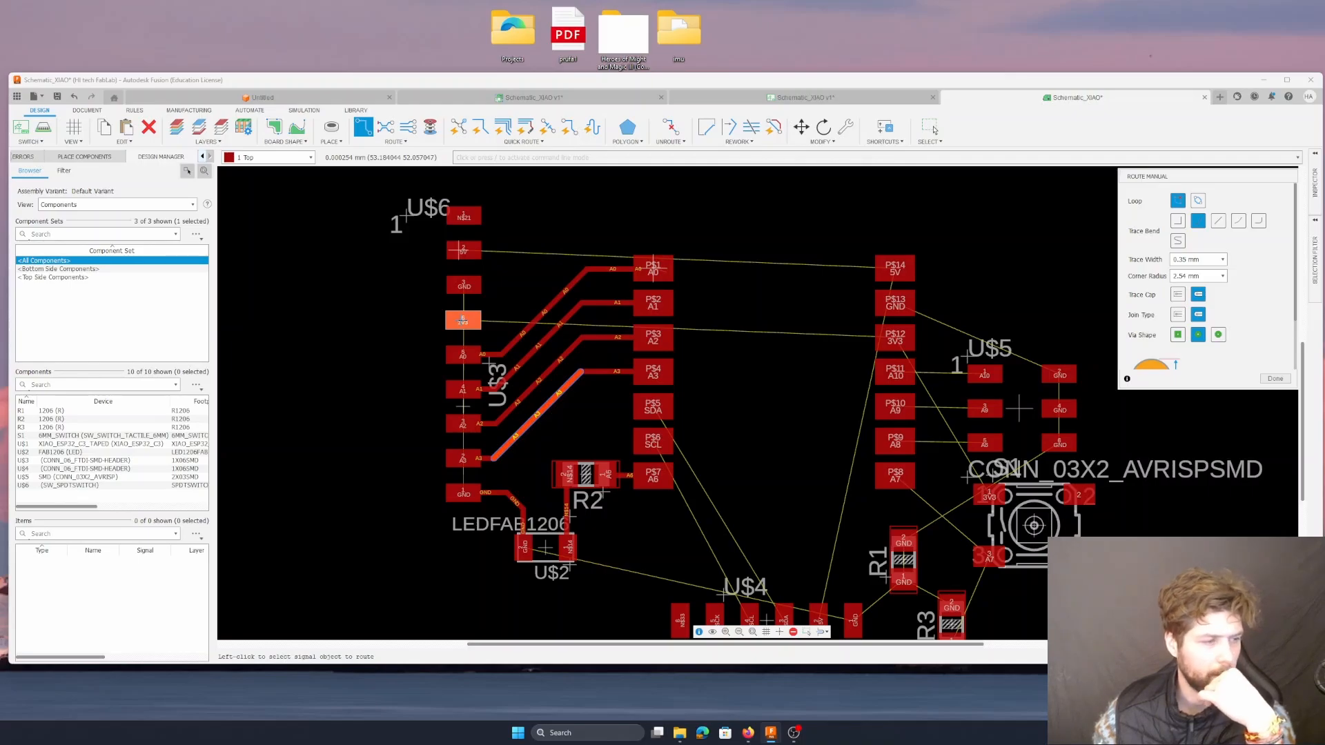
pyautogui.click(463, 320)
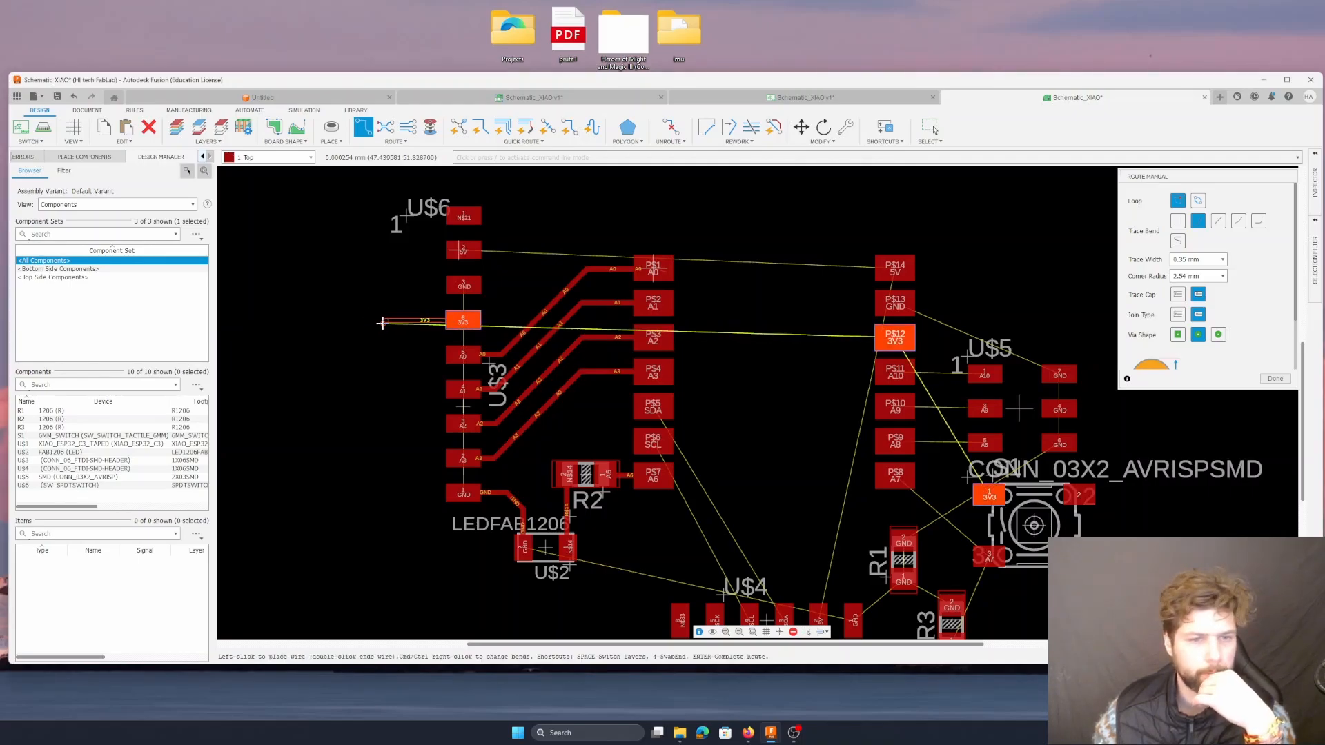
pyautogui.press('Escape')
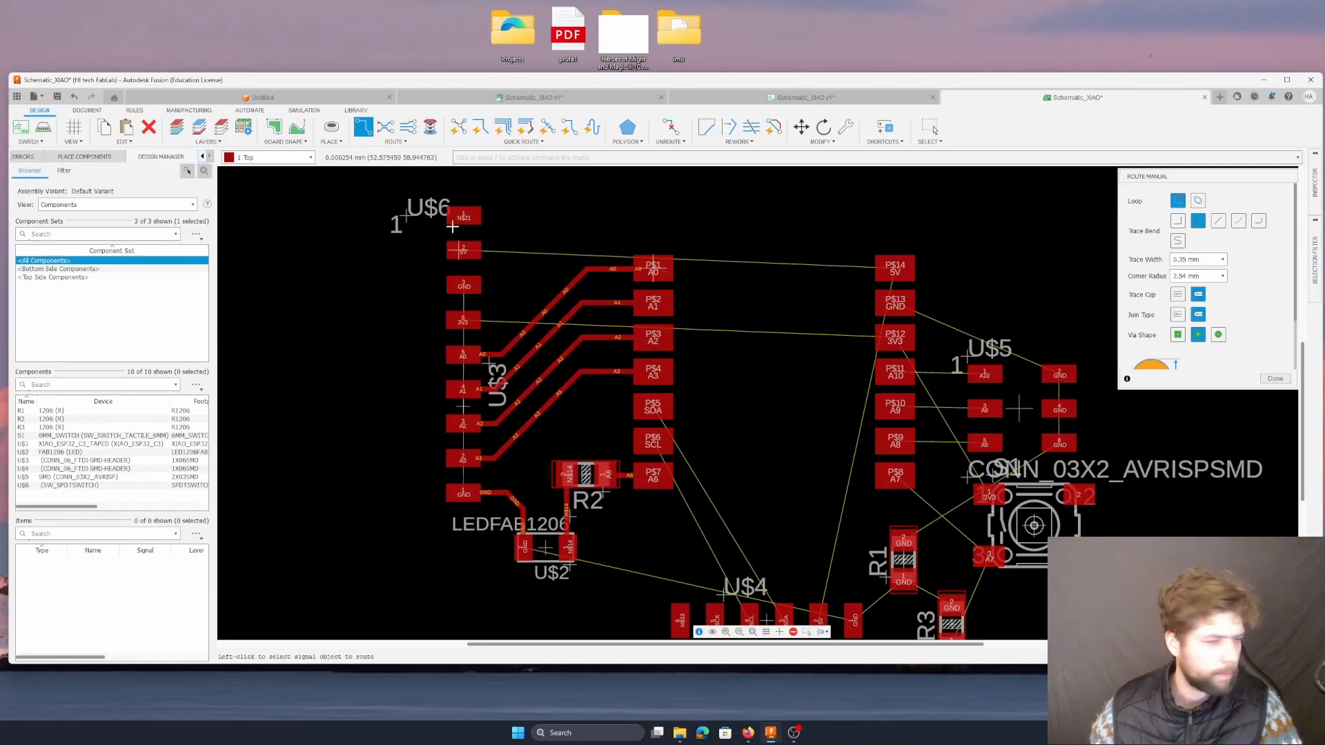
pyautogui.click(446, 322)
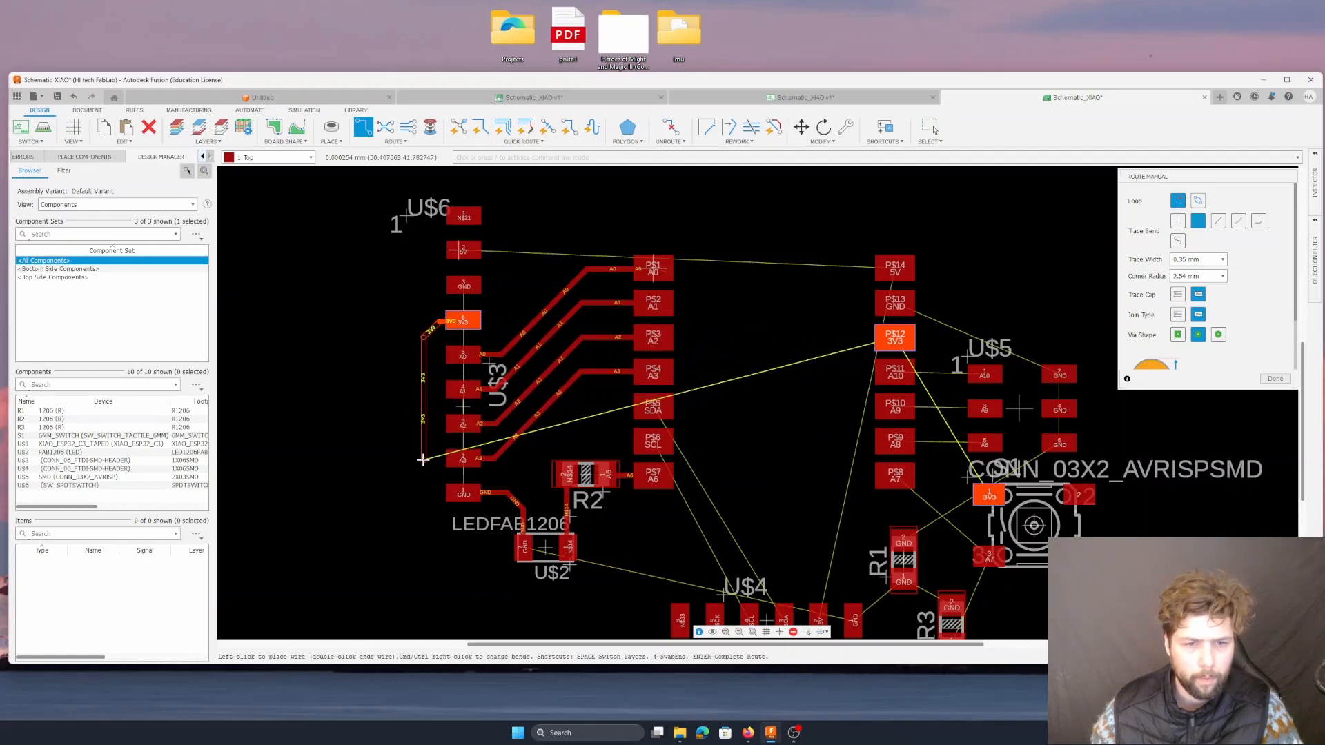
pyautogui.click(423, 461)
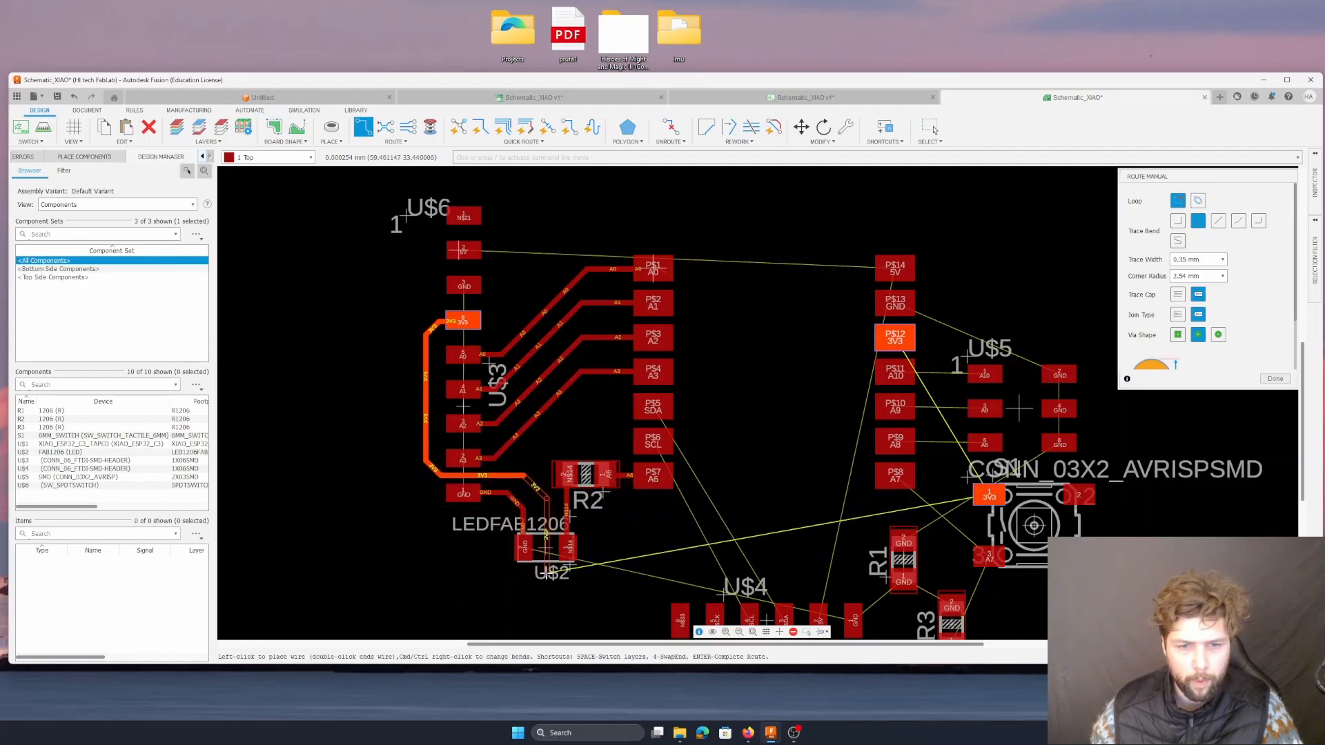
pyautogui.click(546, 575)
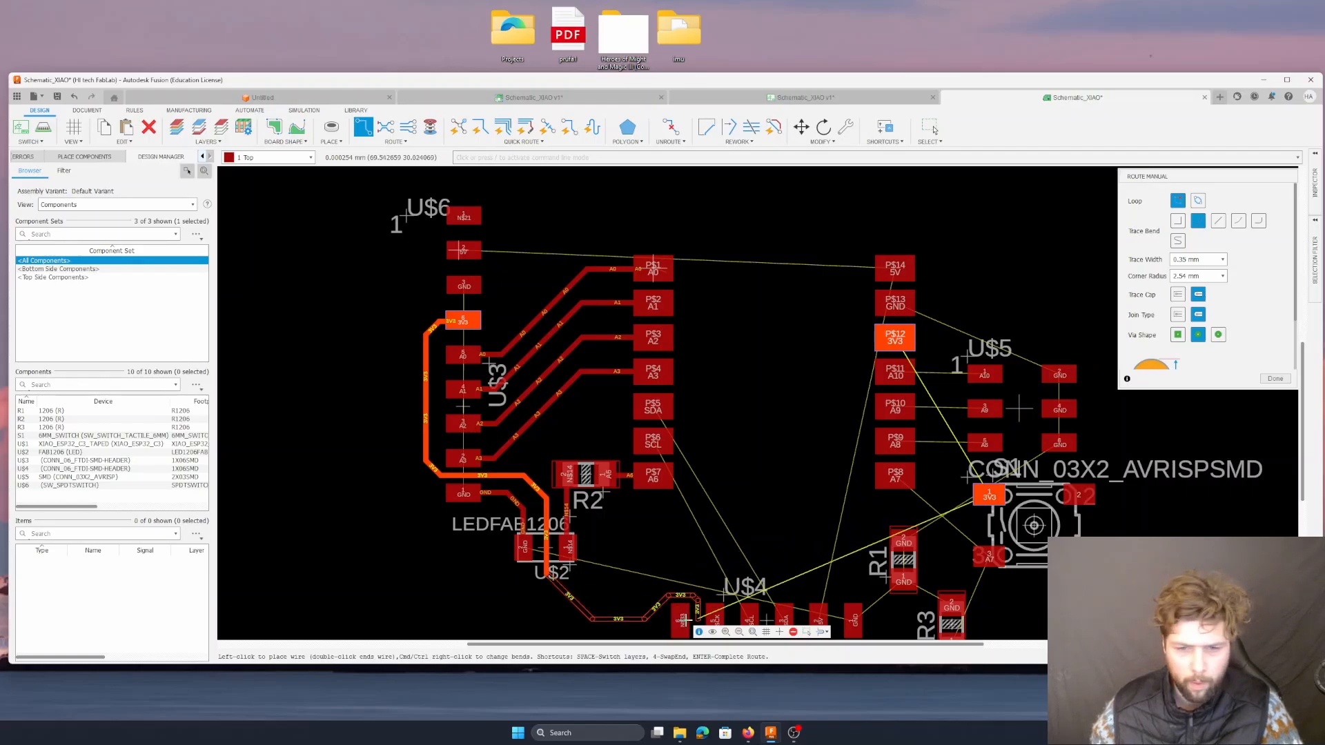
pyautogui.scroll(-2, 643, 526)
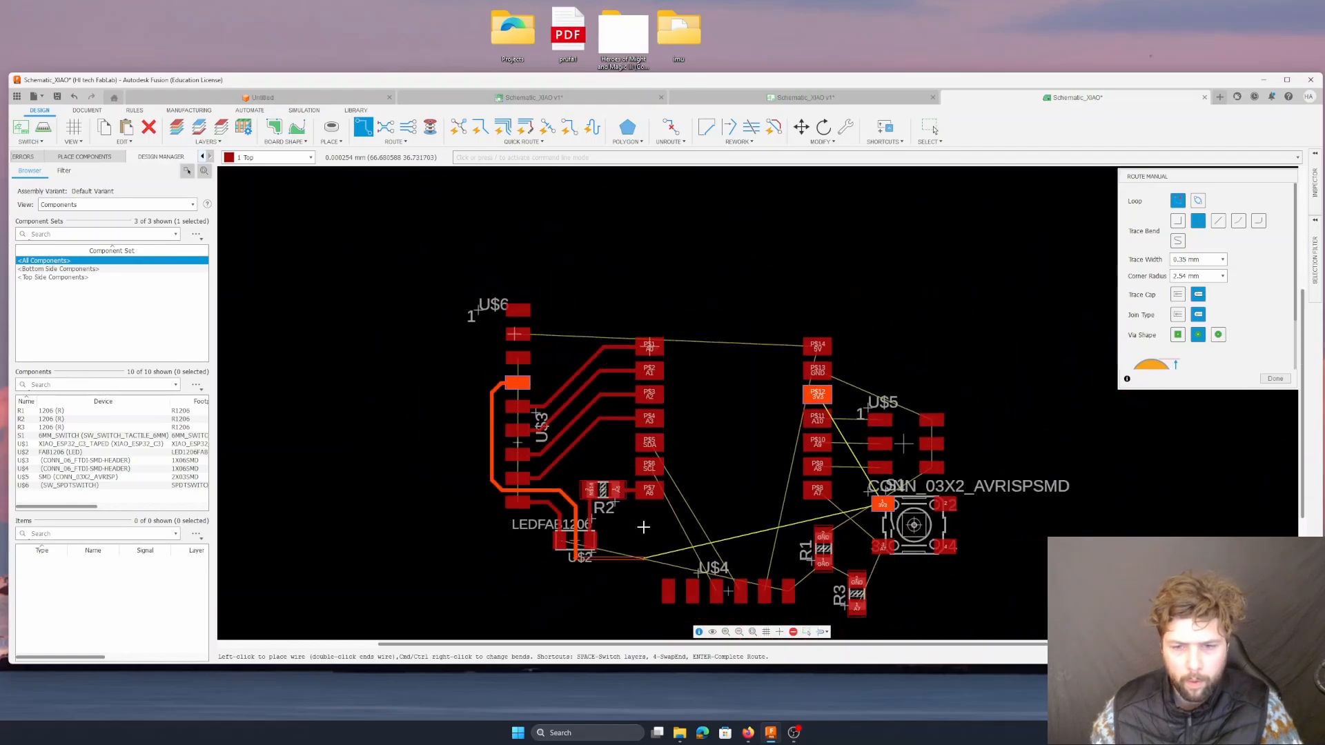
pyautogui.scroll(2, 665, 625)
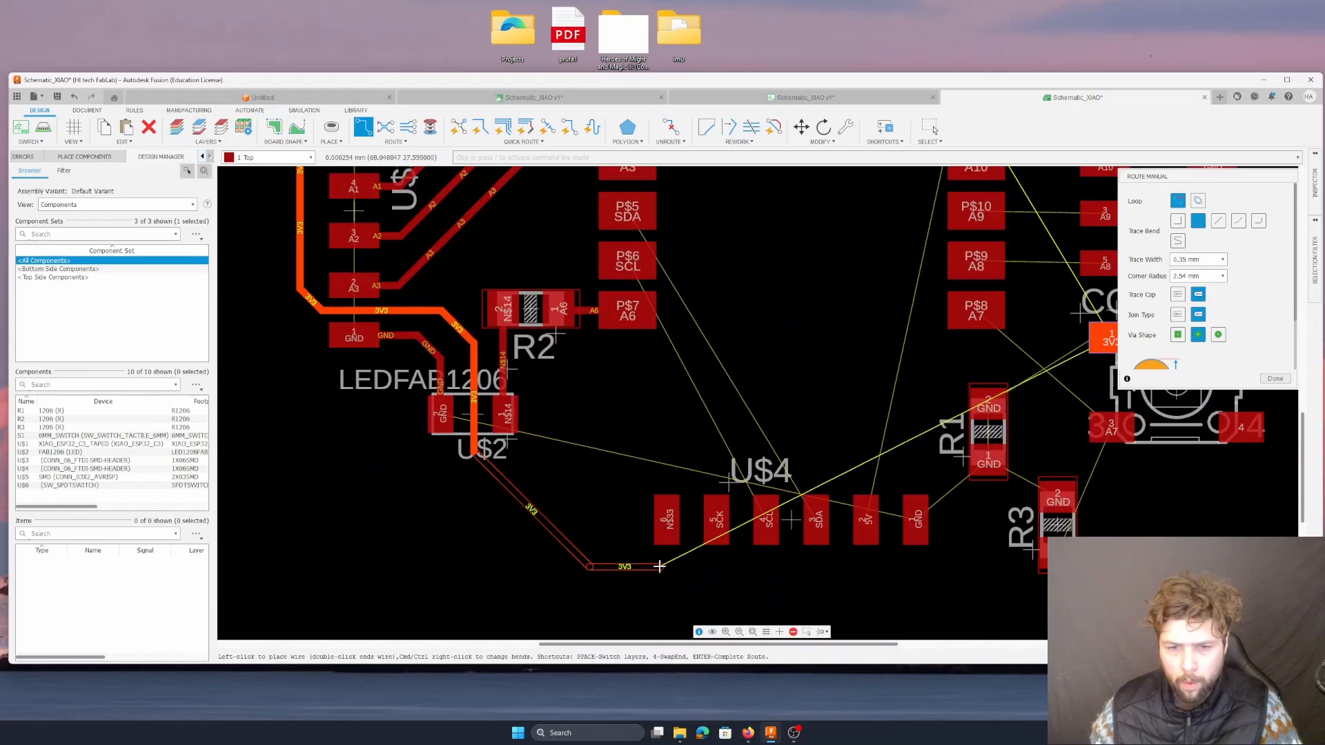
pyautogui.scroll(-1, 635, 556)
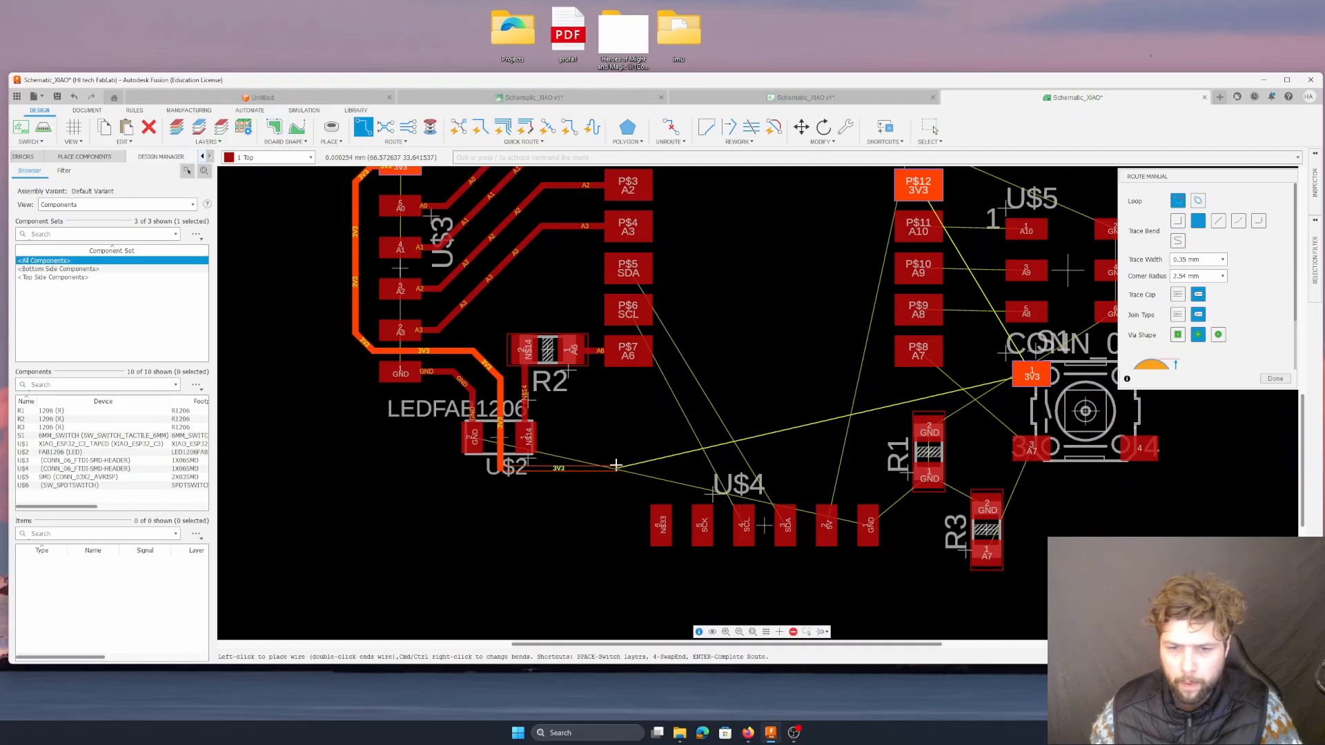
pyautogui.press('Escape')
# - Switch to the schematic and rename the SCL net on the lower six-pin connector's TXD pin to SCK, connecting it to the existing net
pyautogui.scroll(2, 635, 586)
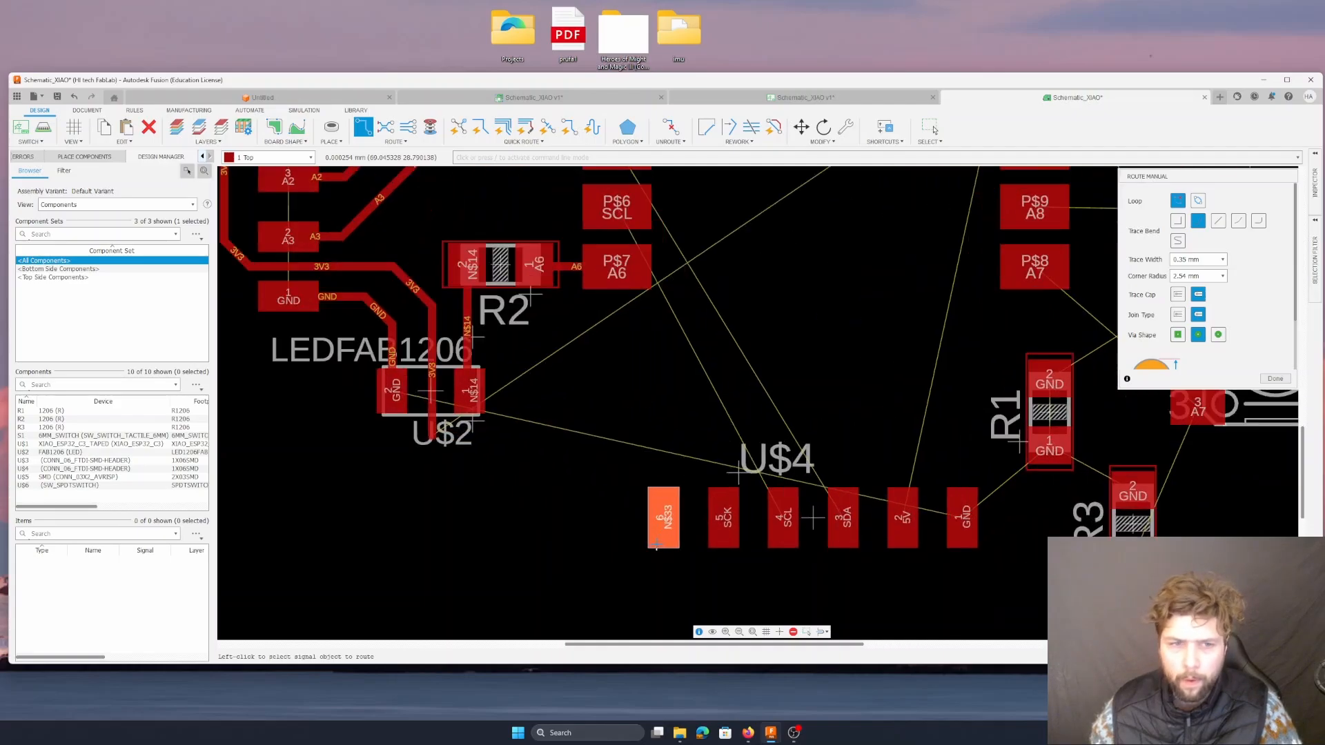
pyautogui.scroll(-4, 635, 586)
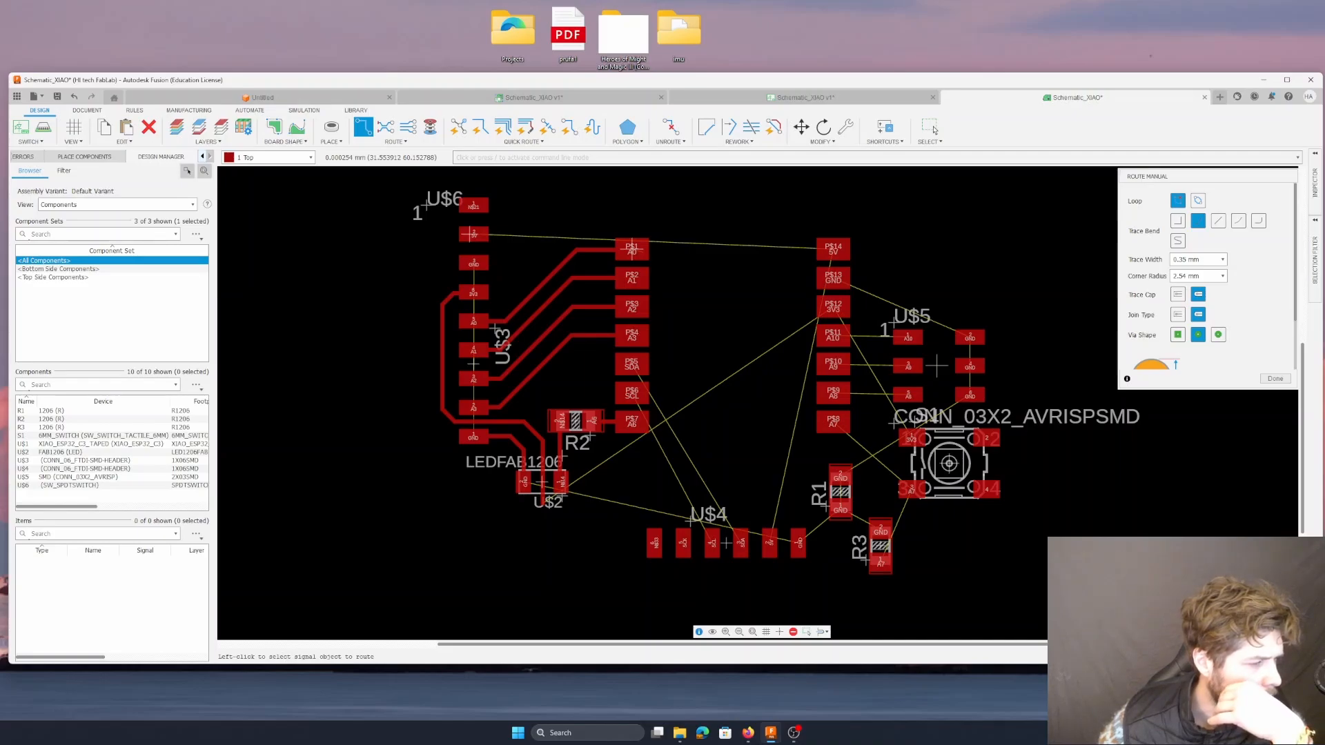
pyautogui.click(733, 98)
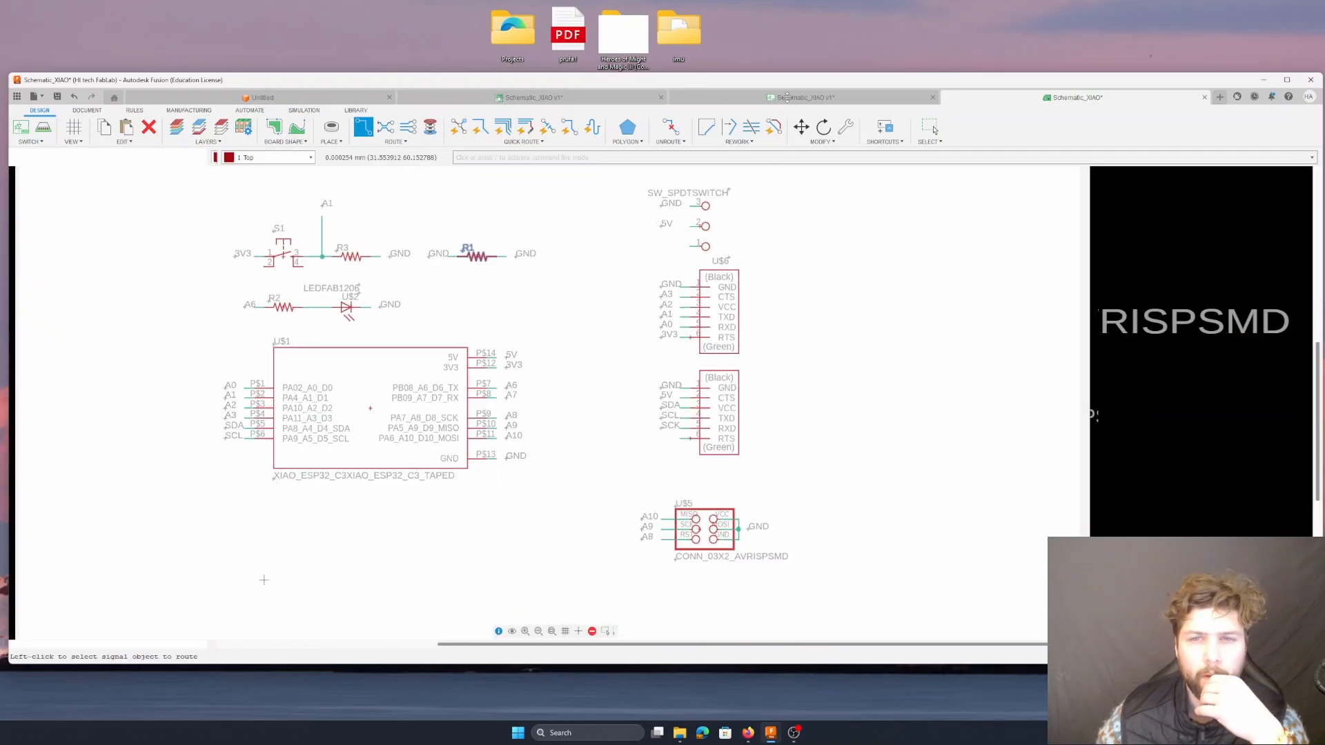
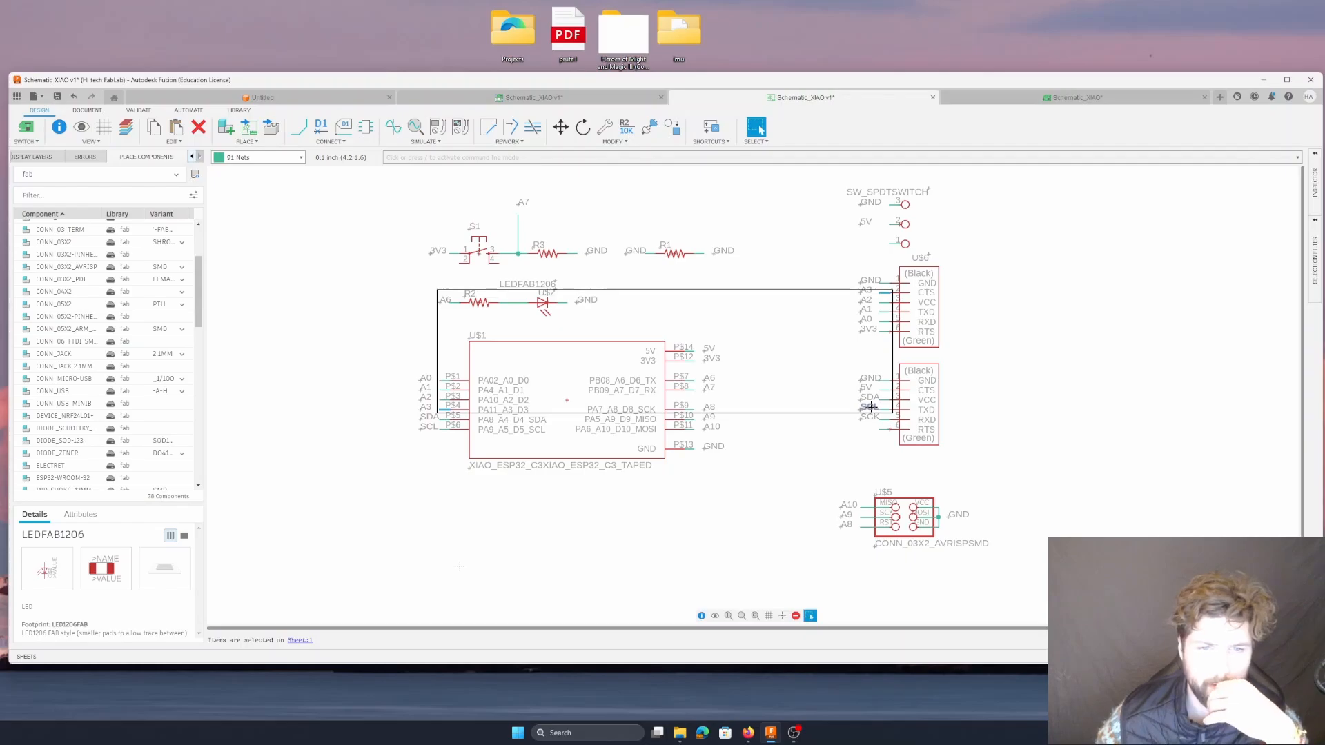
pyautogui.click(871, 407)
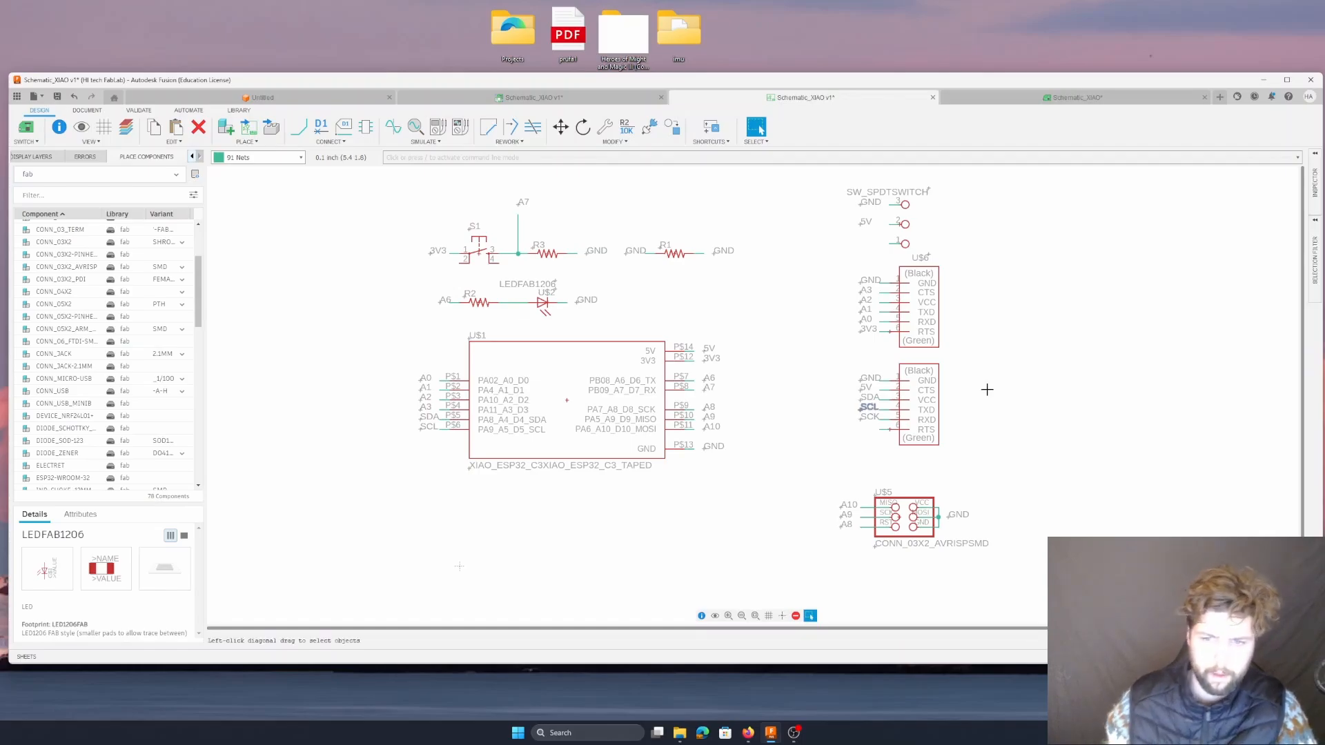
pyautogui.press('n')
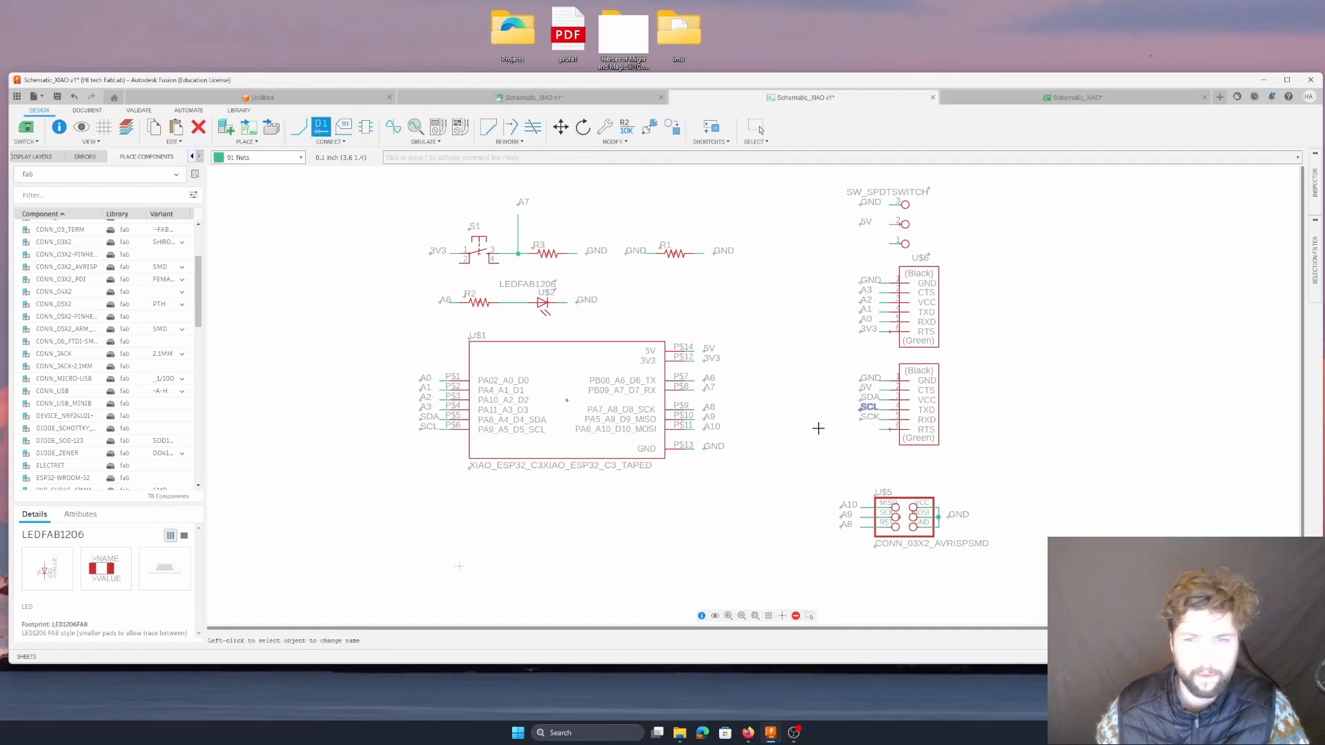
pyautogui.click(866, 408)
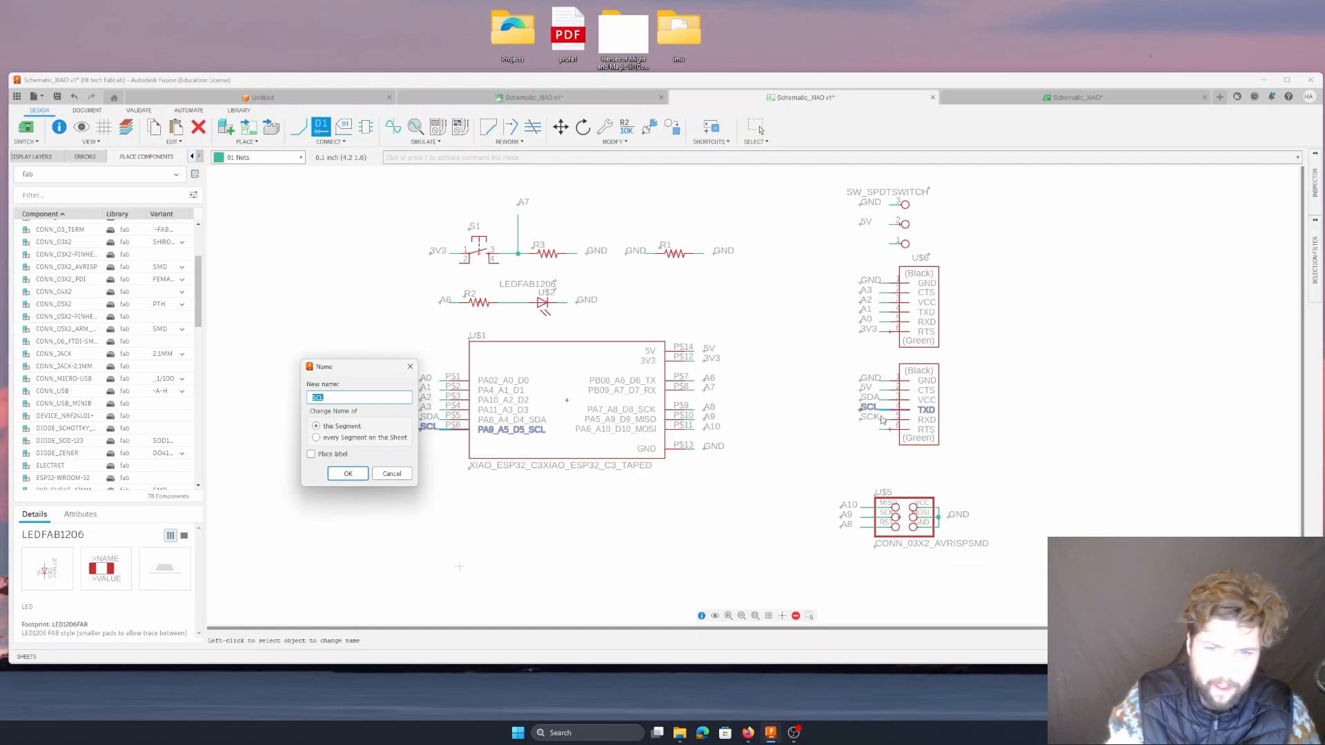
pyautogui.write('SCK')
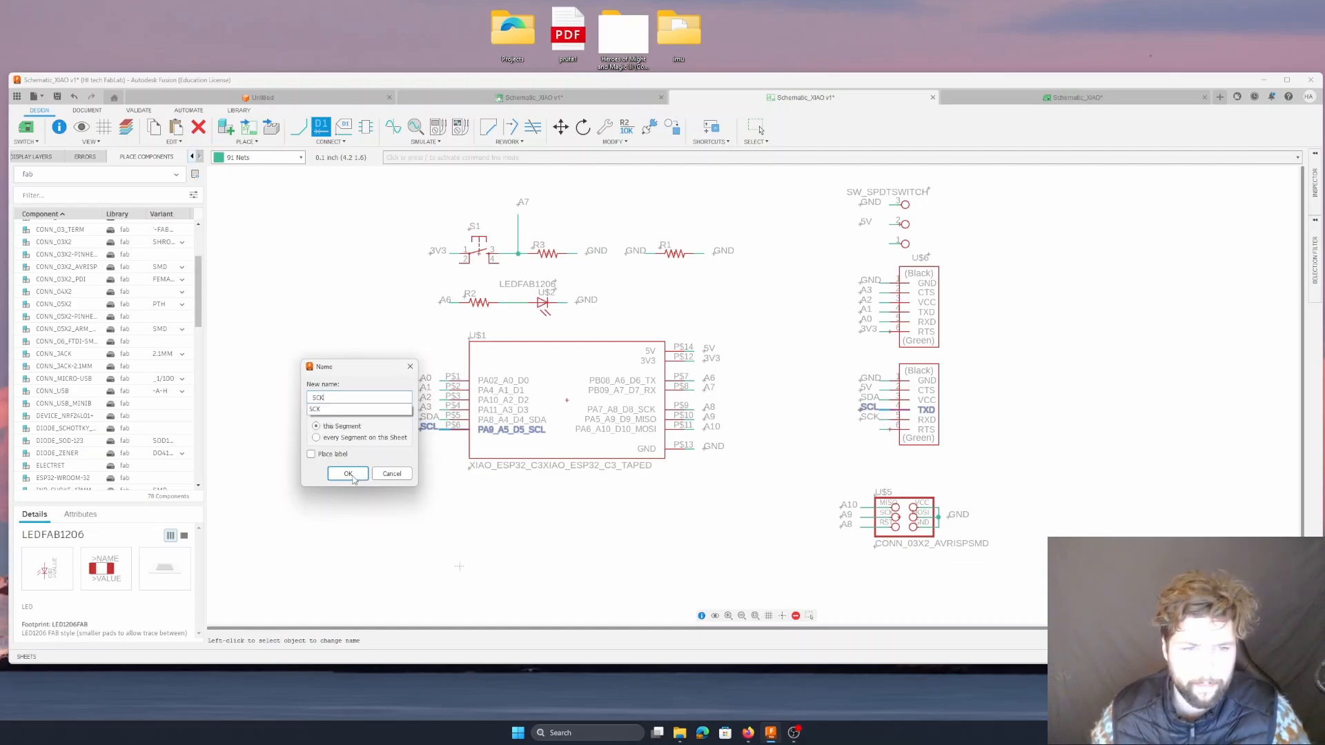
pyautogui.click(349, 475)
pyautogui.click(639, 381)
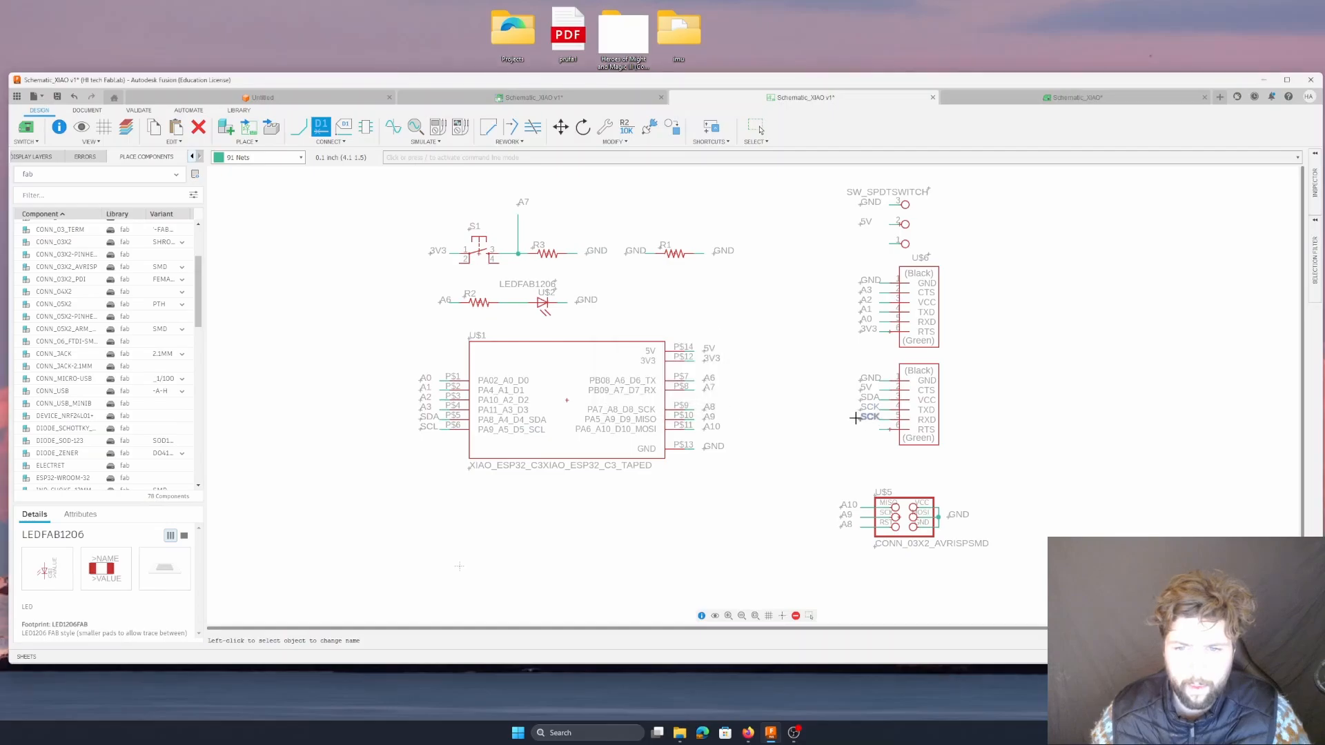
# - Rename the SCK net segment on the lower connector's RXD pin to 3V3 and connect the two nets
pyautogui.click(871, 412)
pyautogui.click(801, 461)
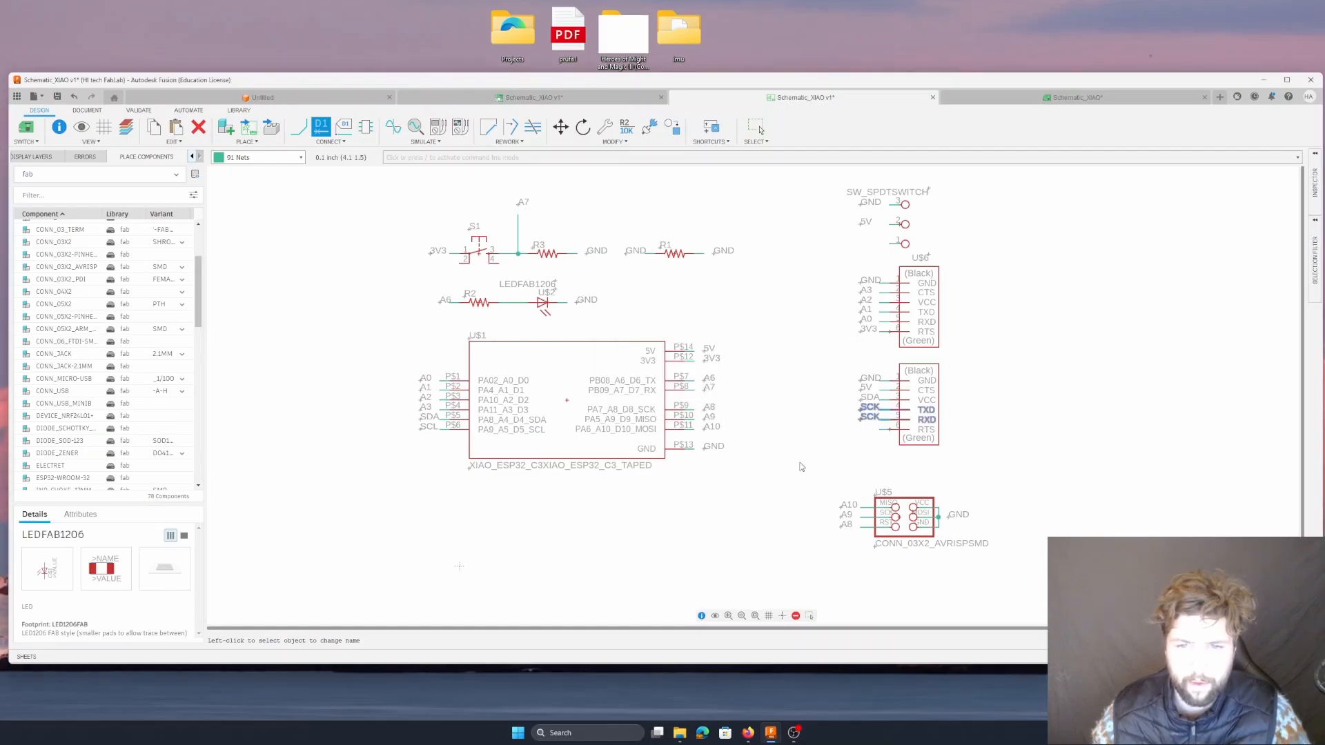
pyautogui.click(869, 418)
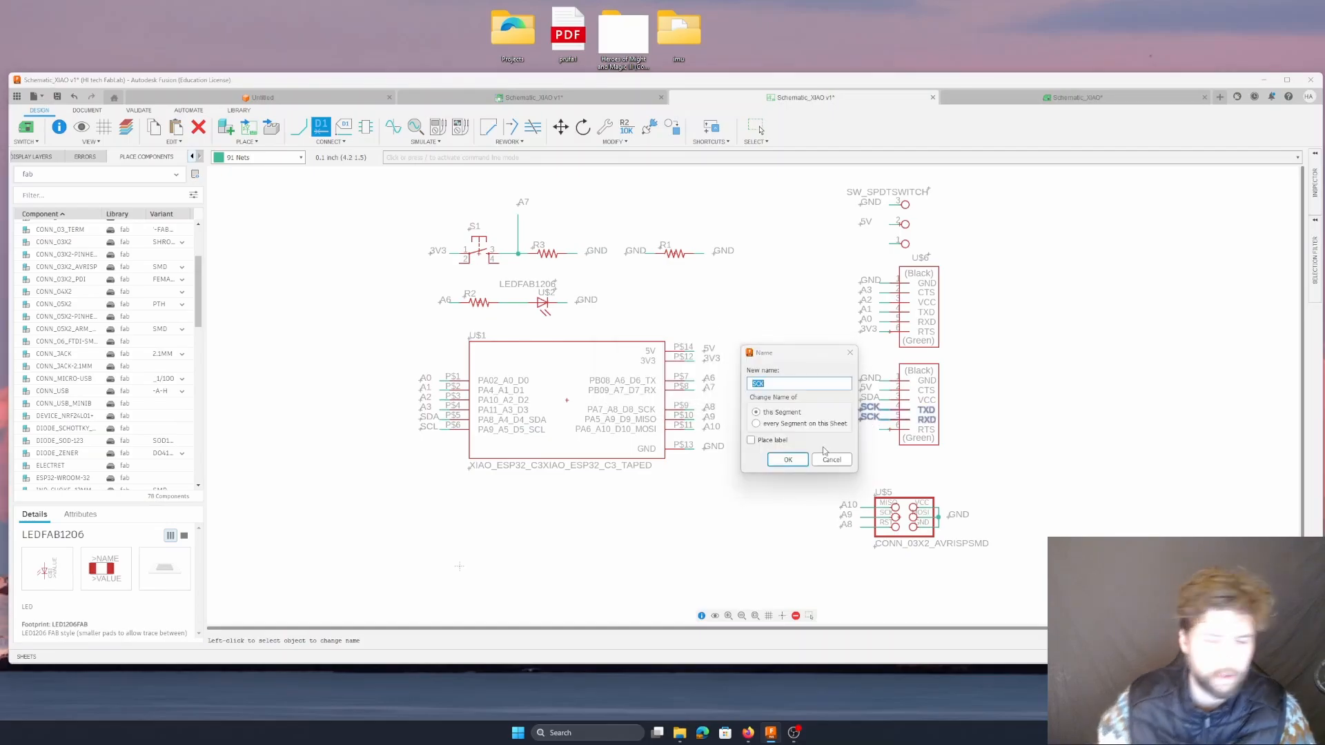
pyautogui.write('3V')
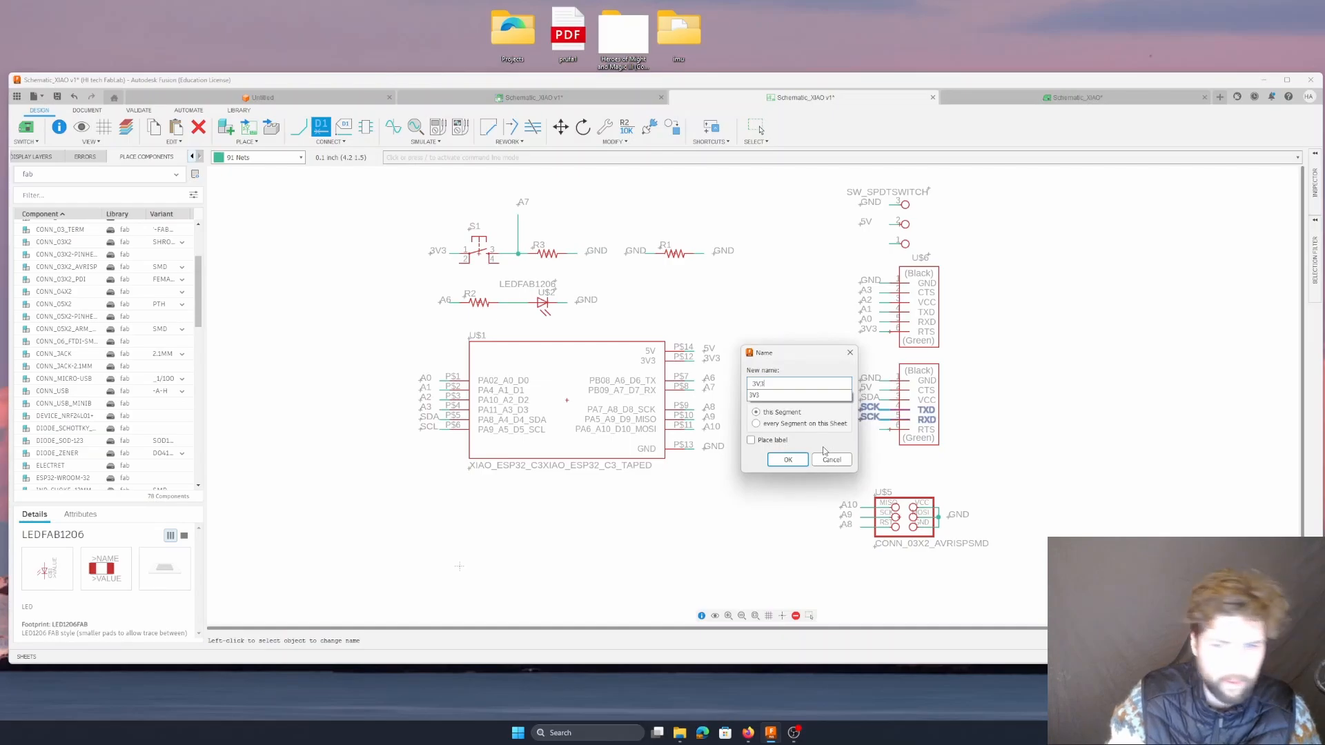
pyautogui.write('3')
pyautogui.press('Return')
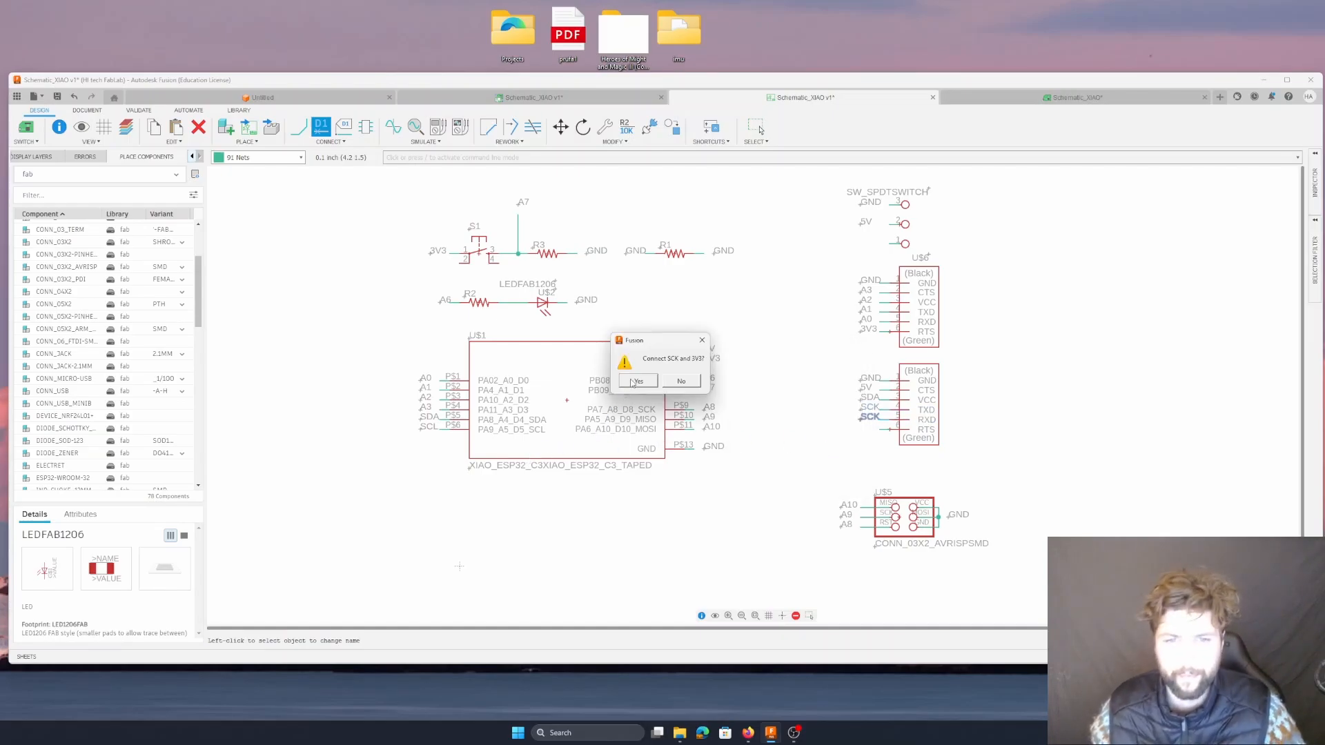
pyautogui.click(635, 381)
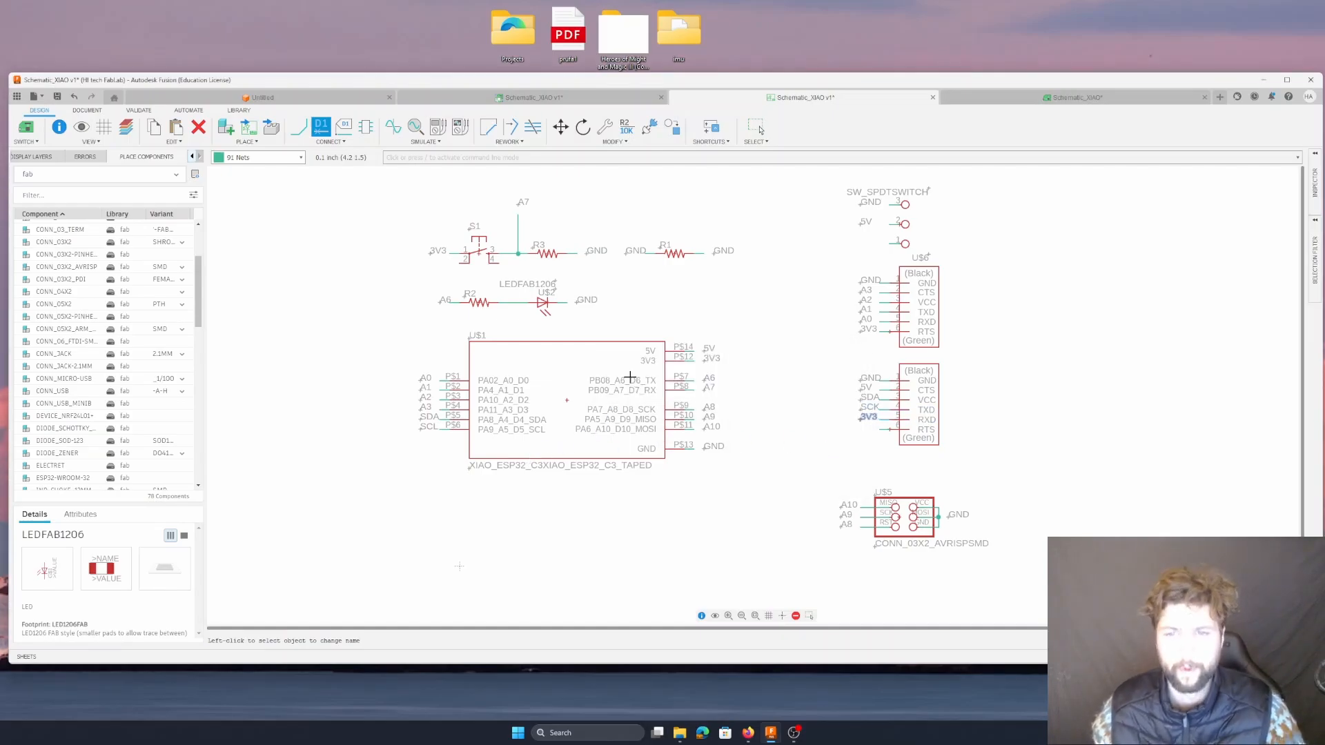
# - Return to the board and extend the 0.35 mm 3V3 trace from LED U$2 to connector U$4's 3V3 pad, with a short stub past it
pyautogui.click(1016, 102)
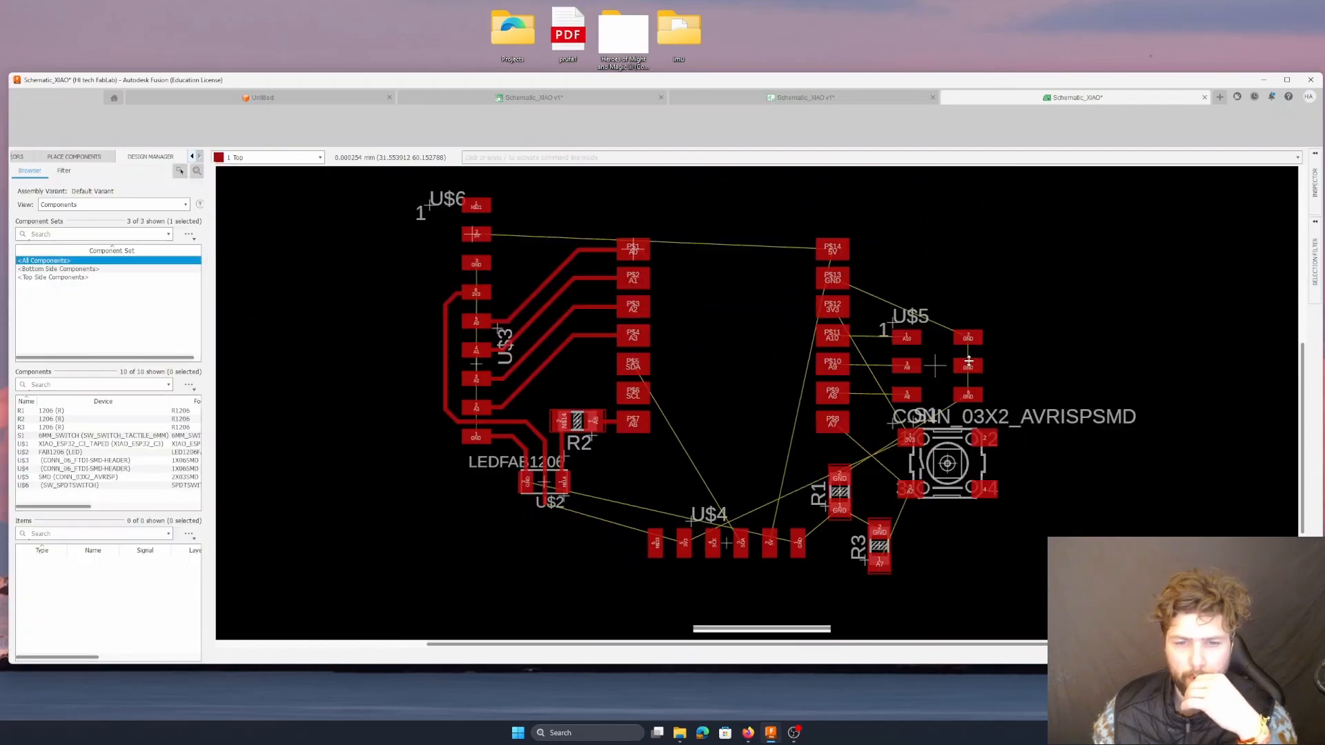
pyautogui.scroll(-2, 594, 555)
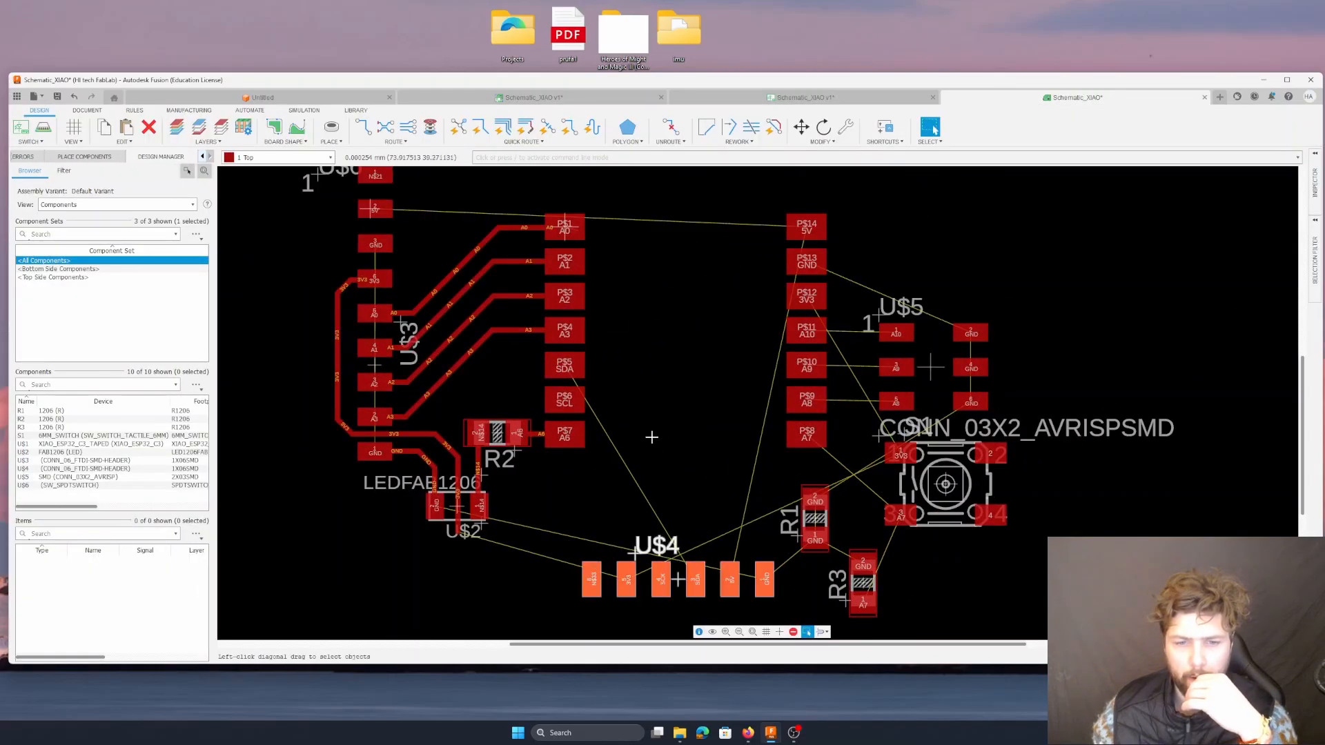
pyautogui.scroll(-2, 586, 563)
pyautogui.scroll(4, 633, 534)
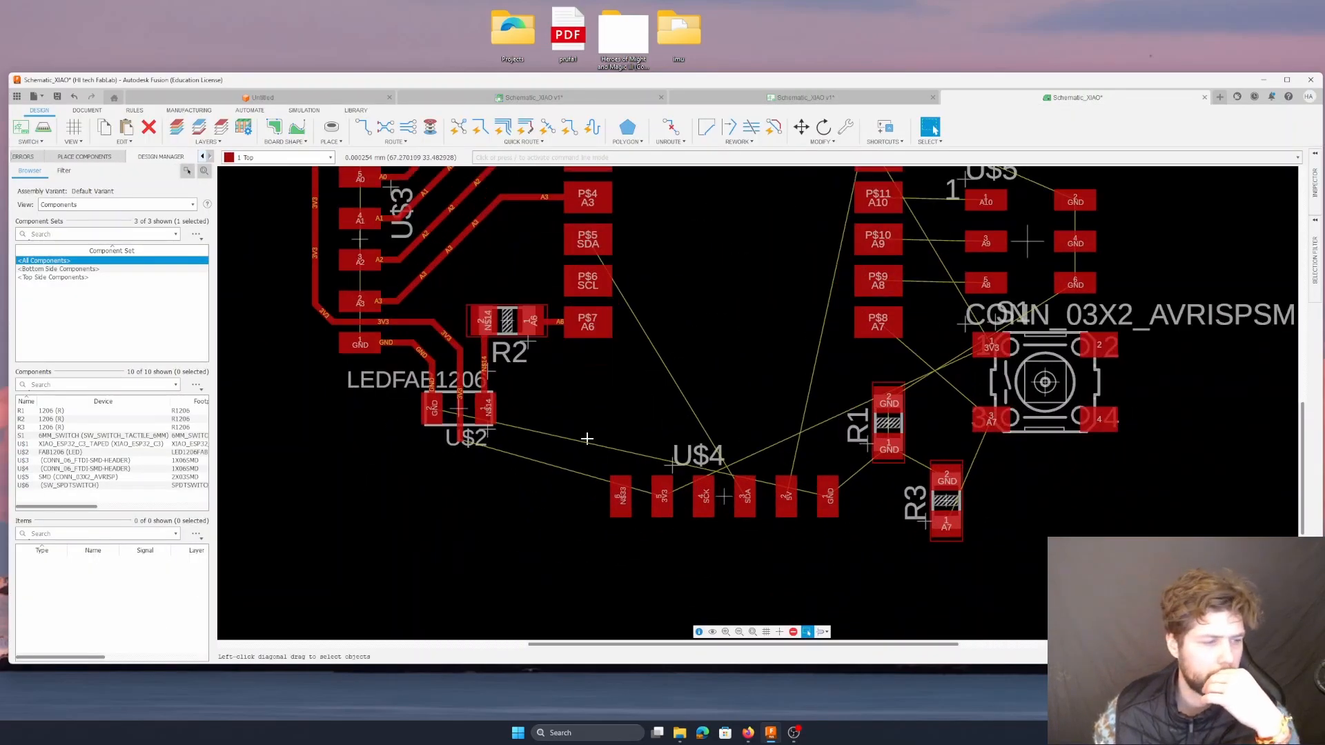
pyautogui.click(363, 127)
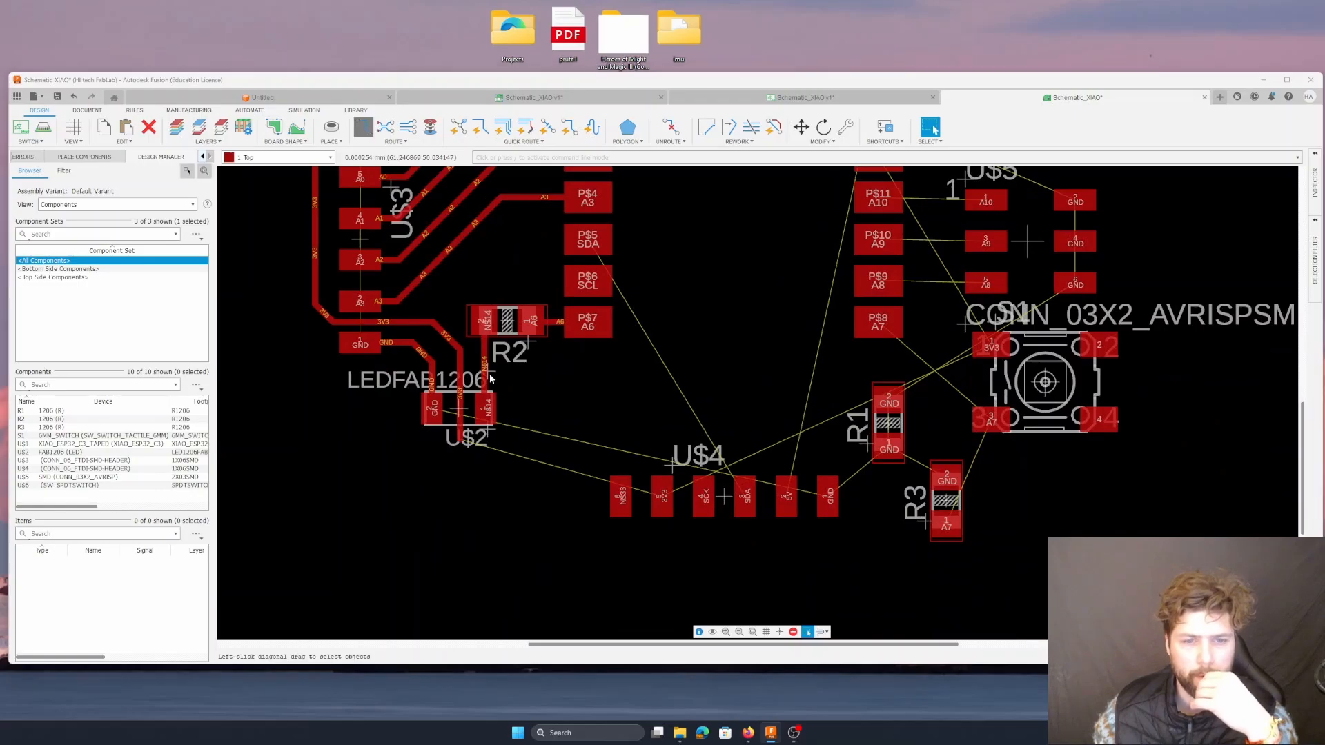
pyautogui.click(458, 446)
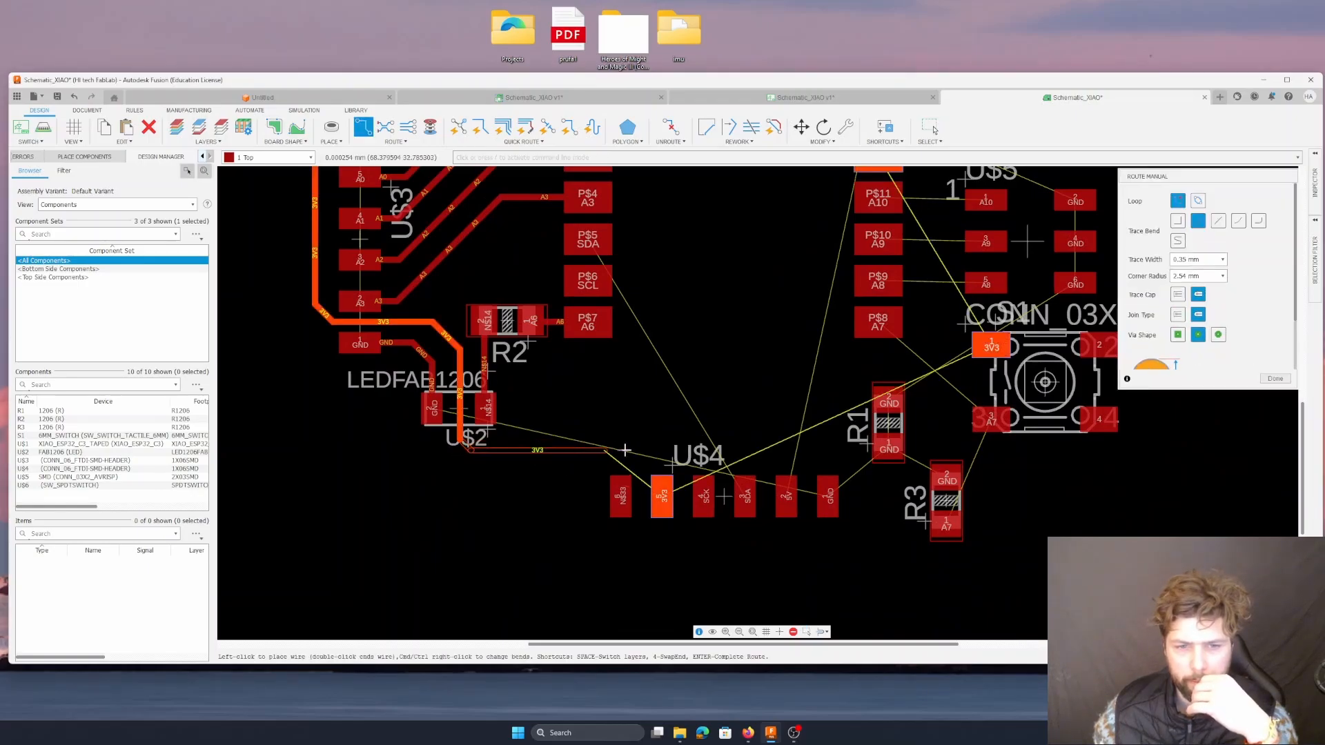
pyautogui.click(662, 495)
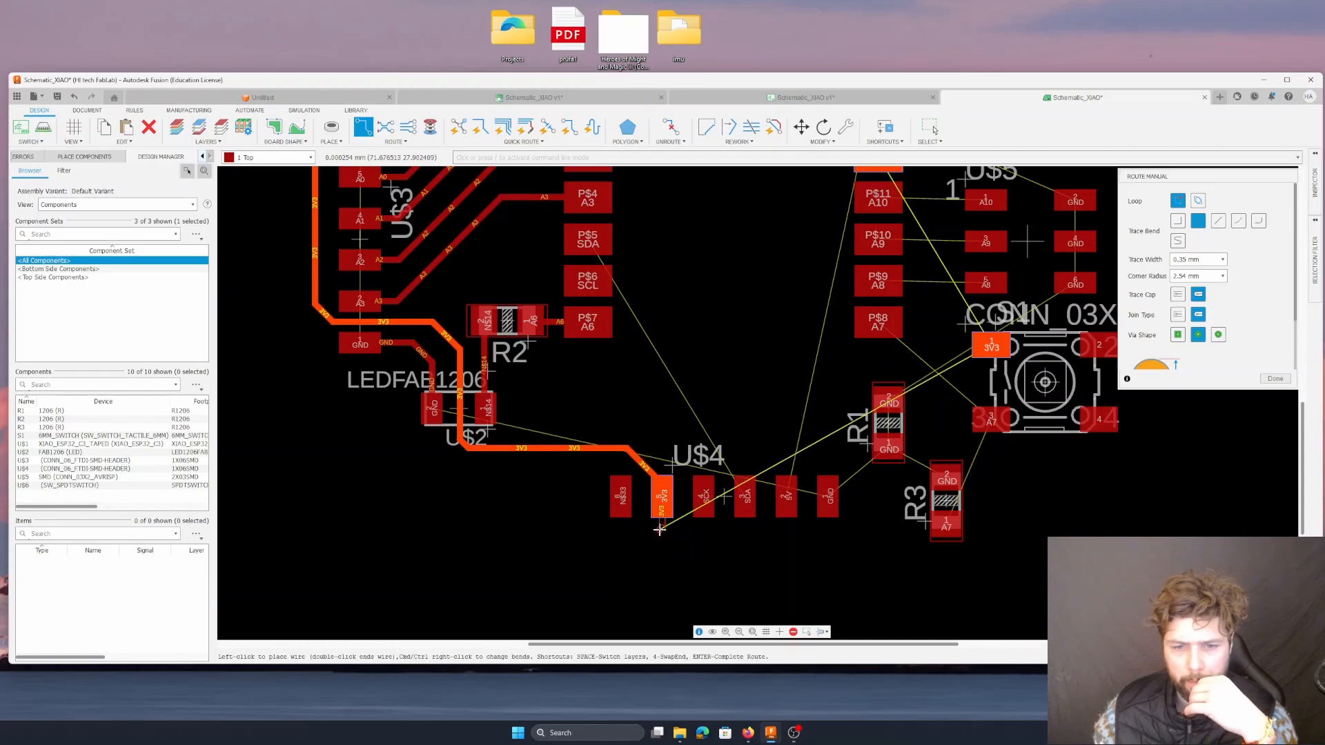
pyautogui.click(665, 529)
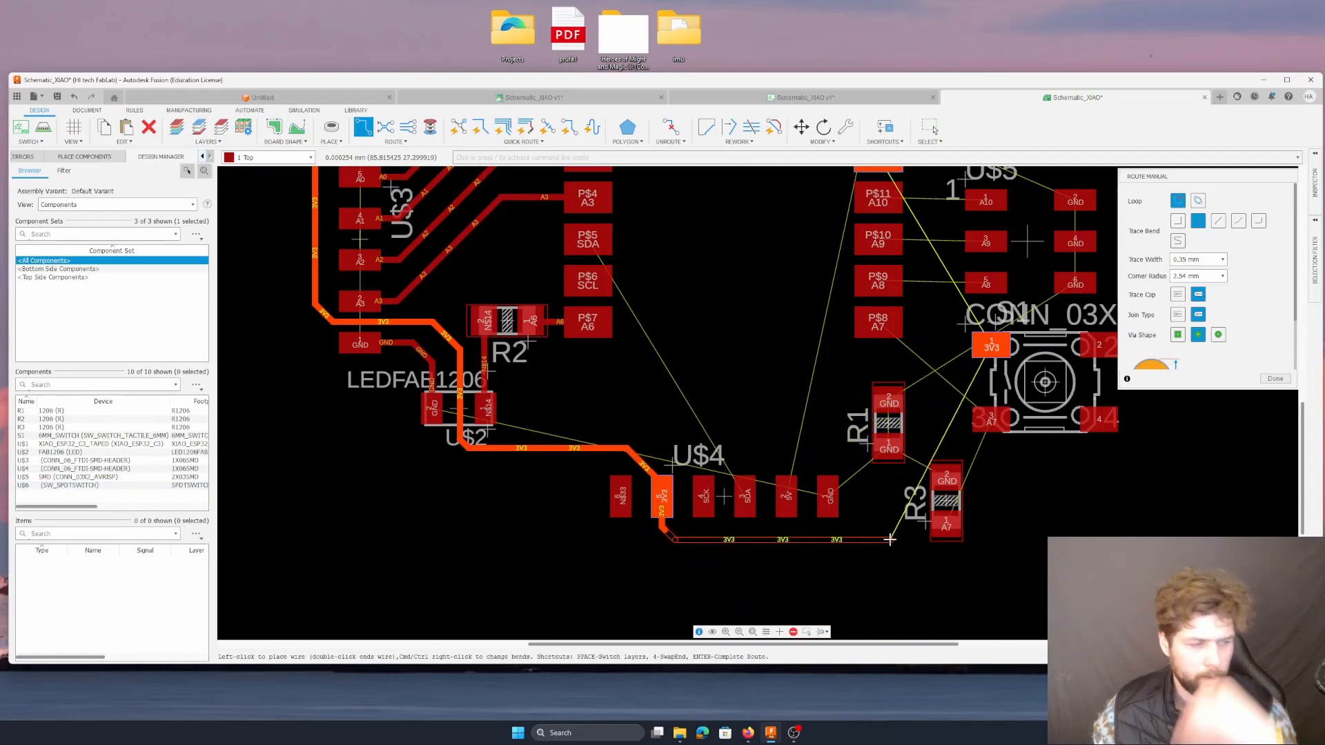
pyautogui.press('Escape')
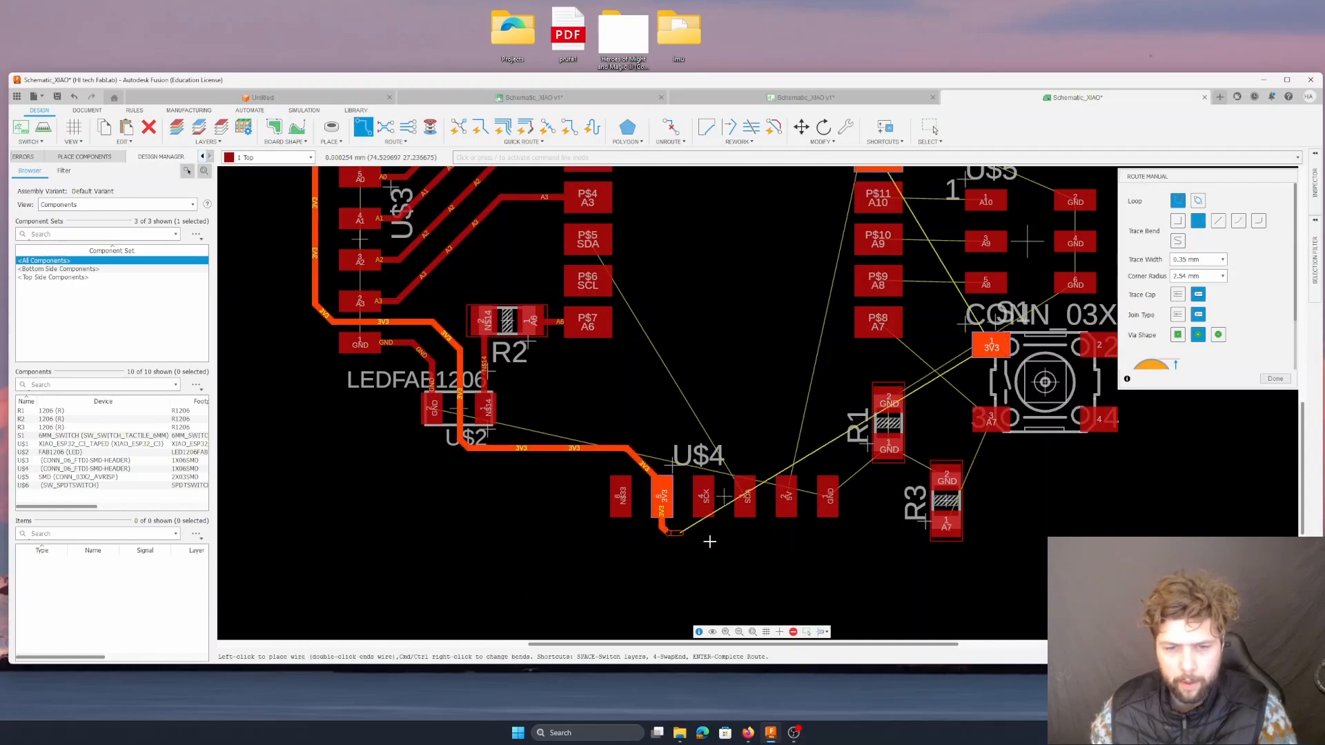
pyautogui.press('Escape')
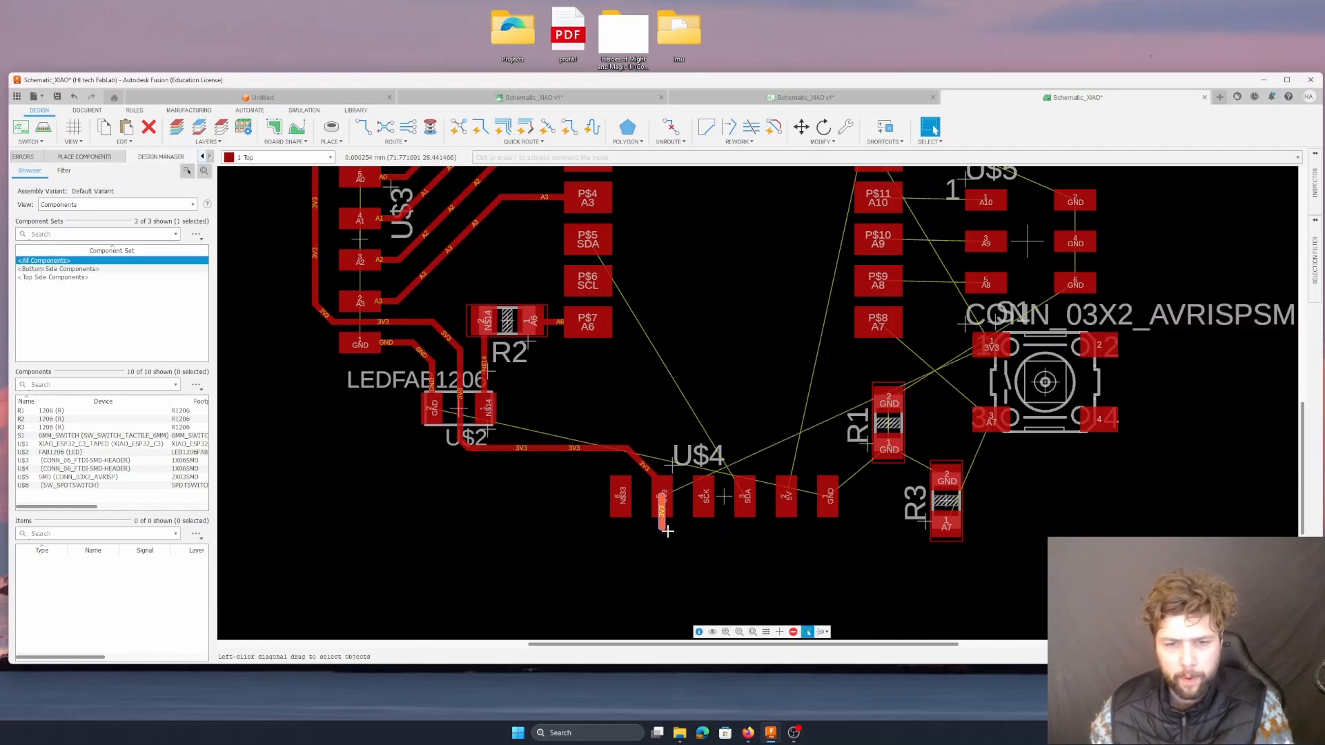
# - Route 0.35 mm traces from switch U$6: 5V above the XIAO's upper end to P$14, and GND around the outer side to U$3's GND pad
pyautogui.scroll(-5, 742, 560)
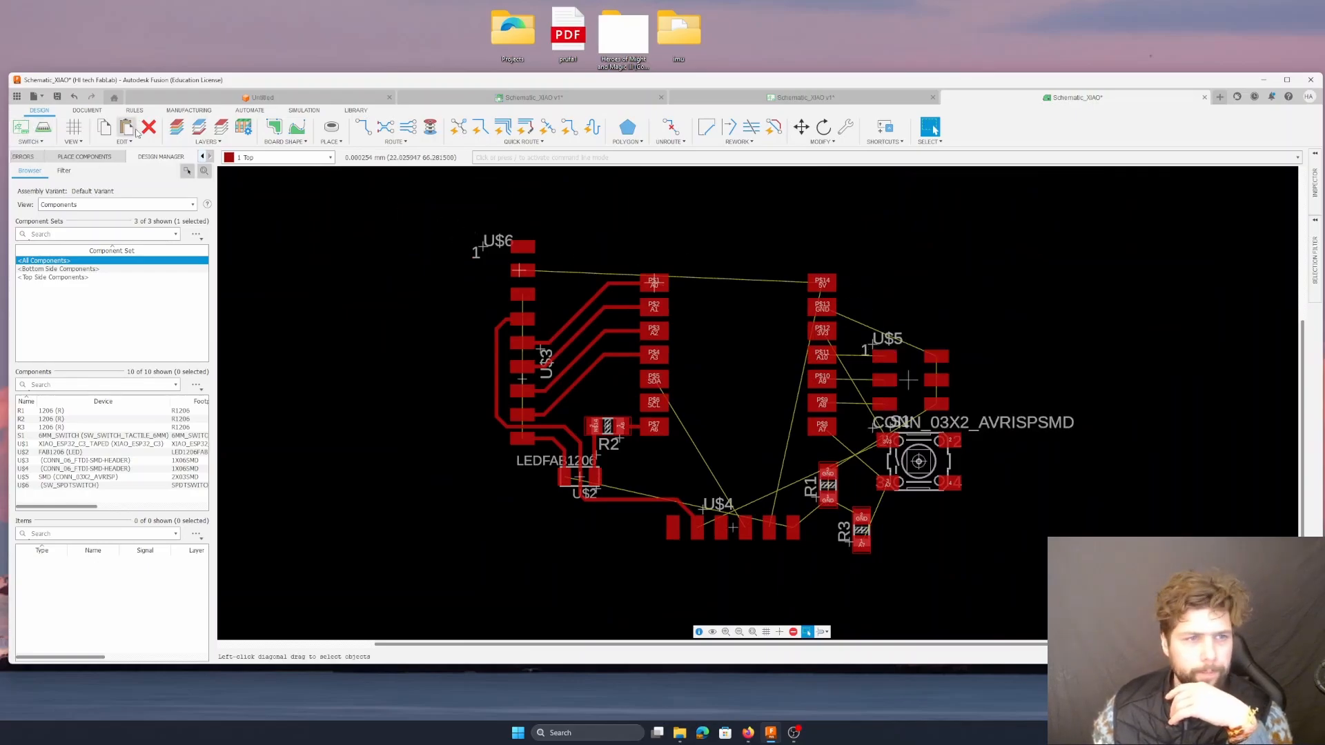
pyautogui.click(363, 127)
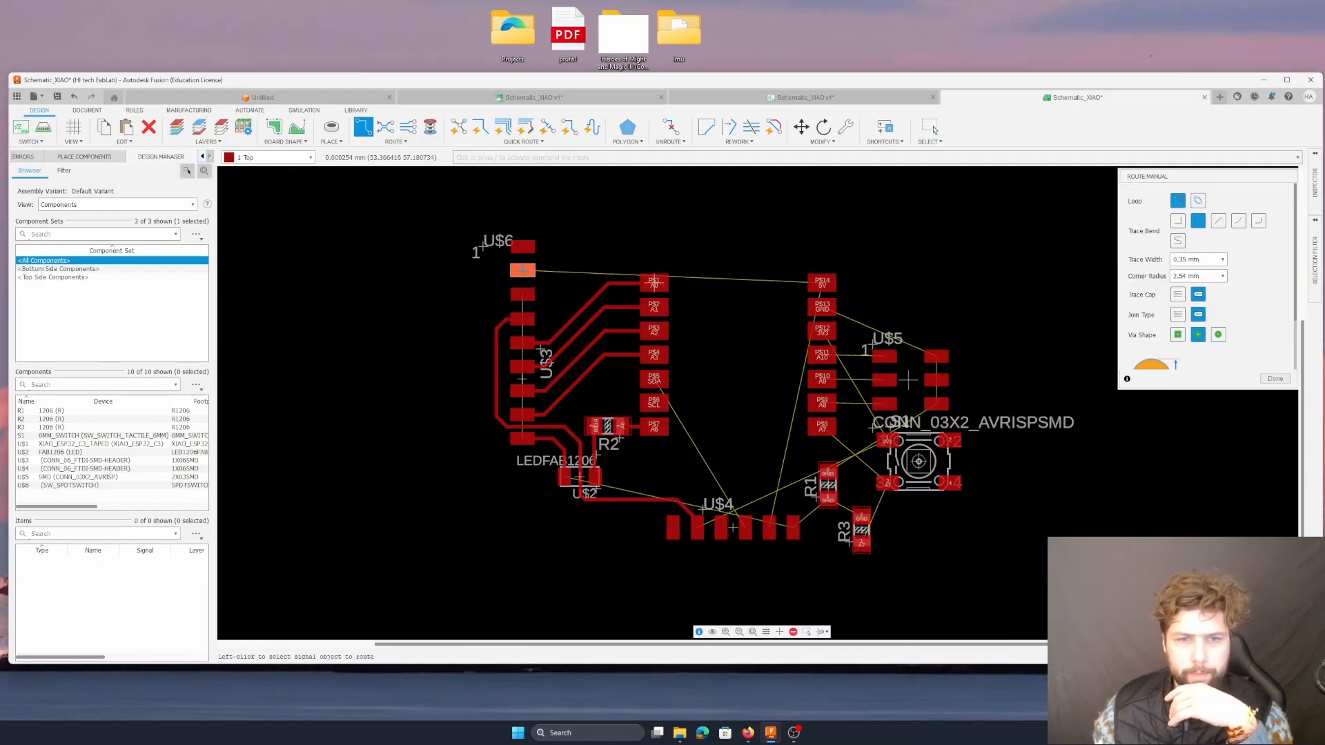
pyautogui.click(525, 273)
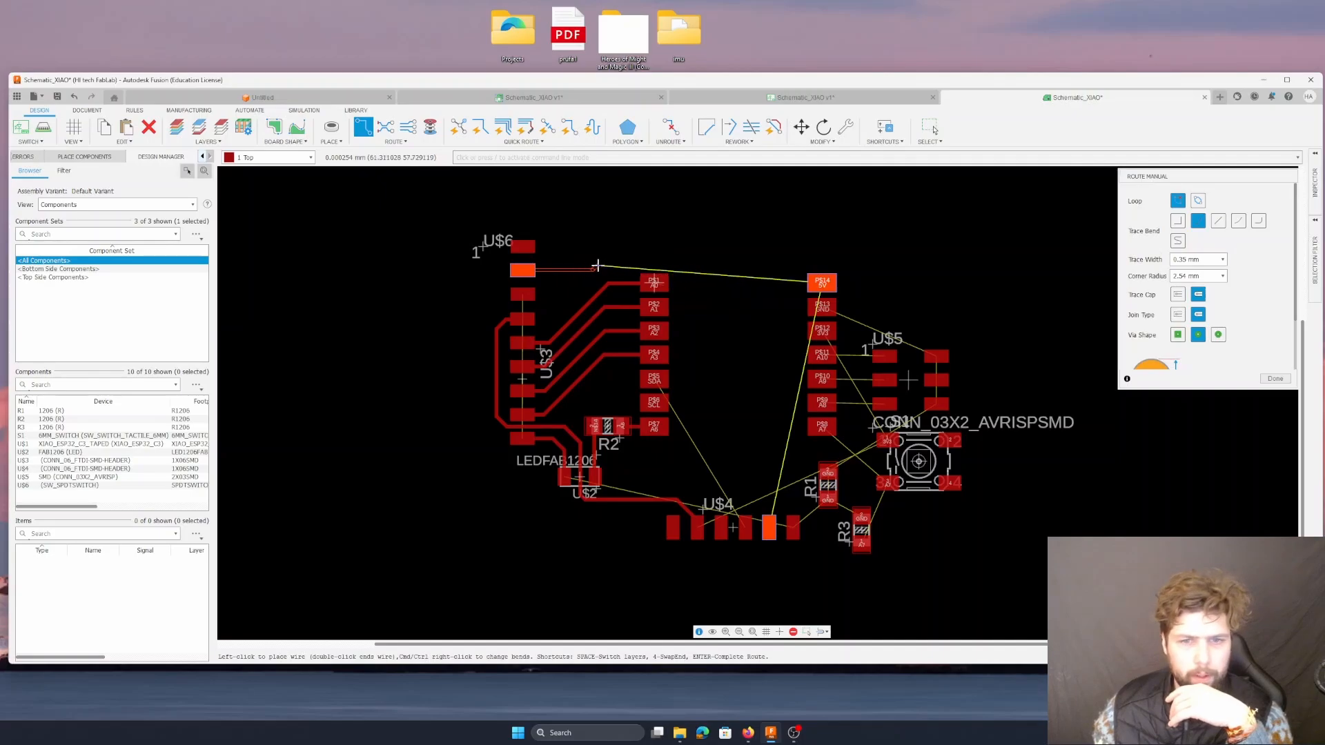
pyautogui.click(616, 255)
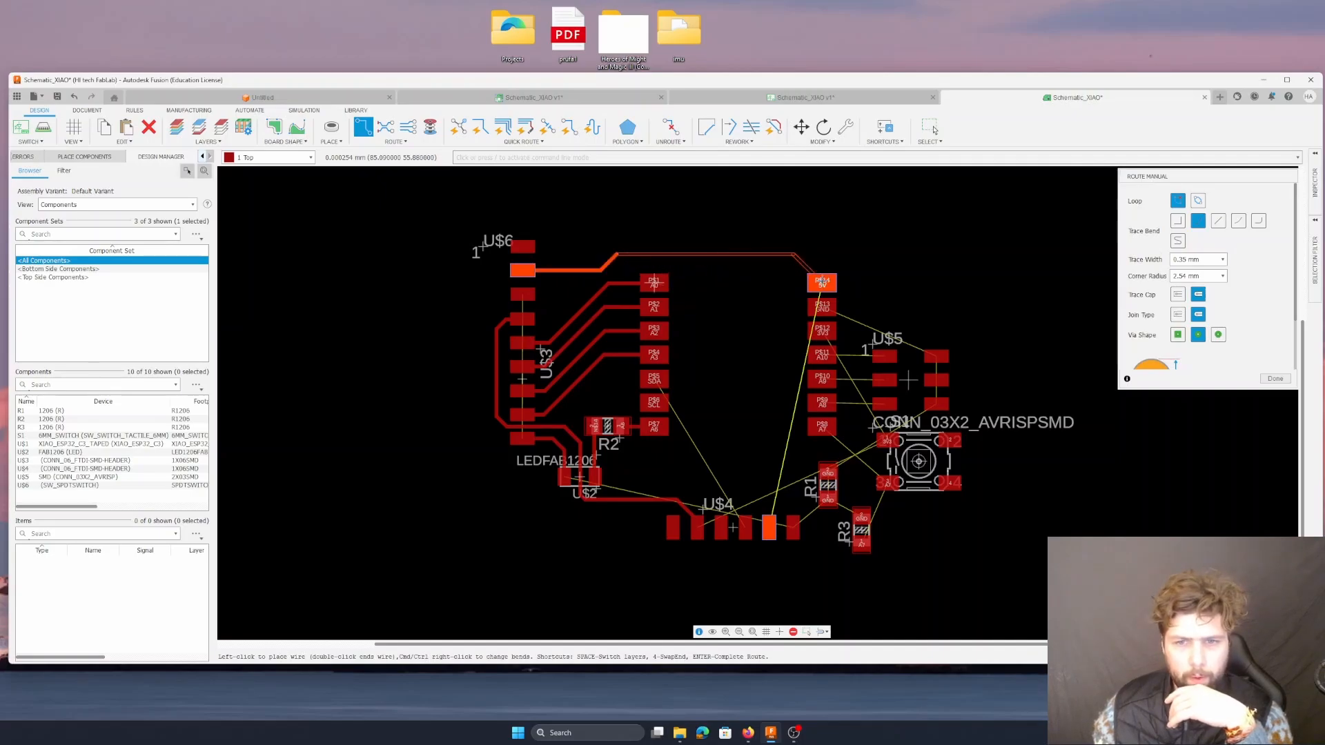
pyautogui.click(820, 284)
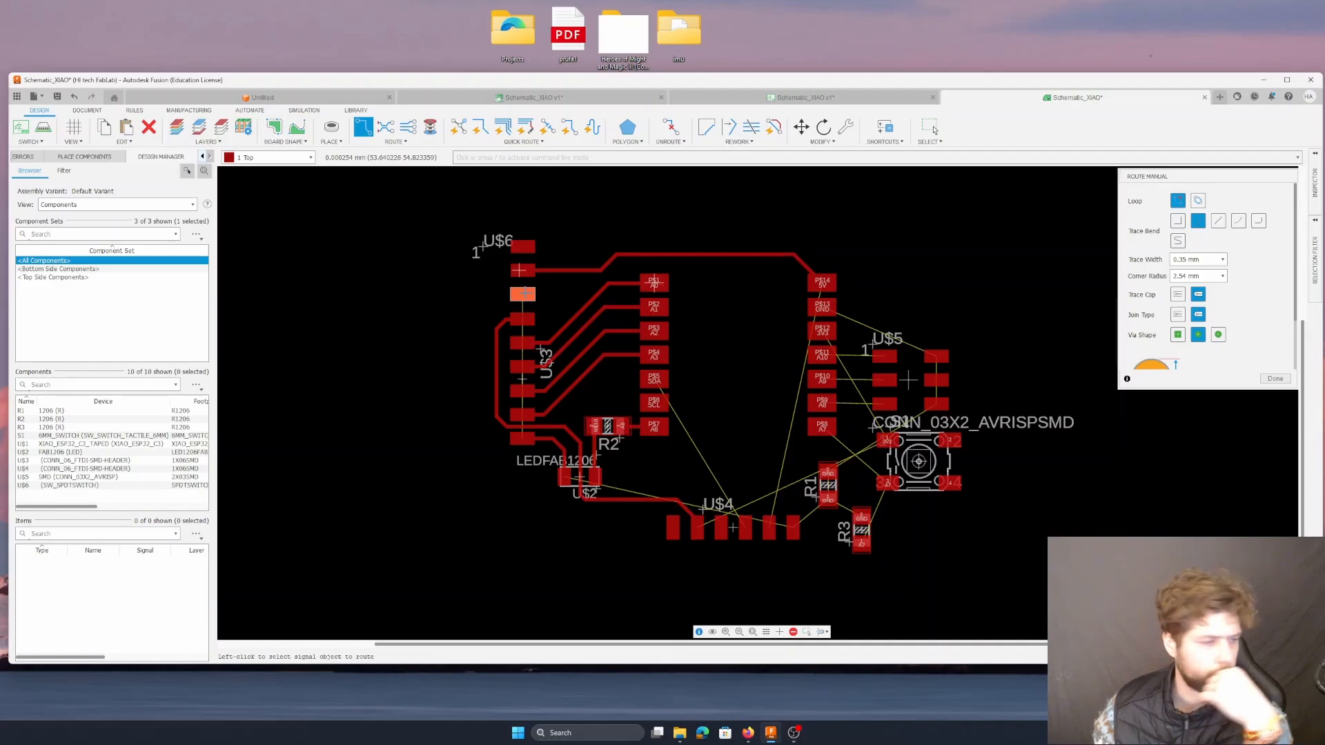
pyautogui.click(524, 293)
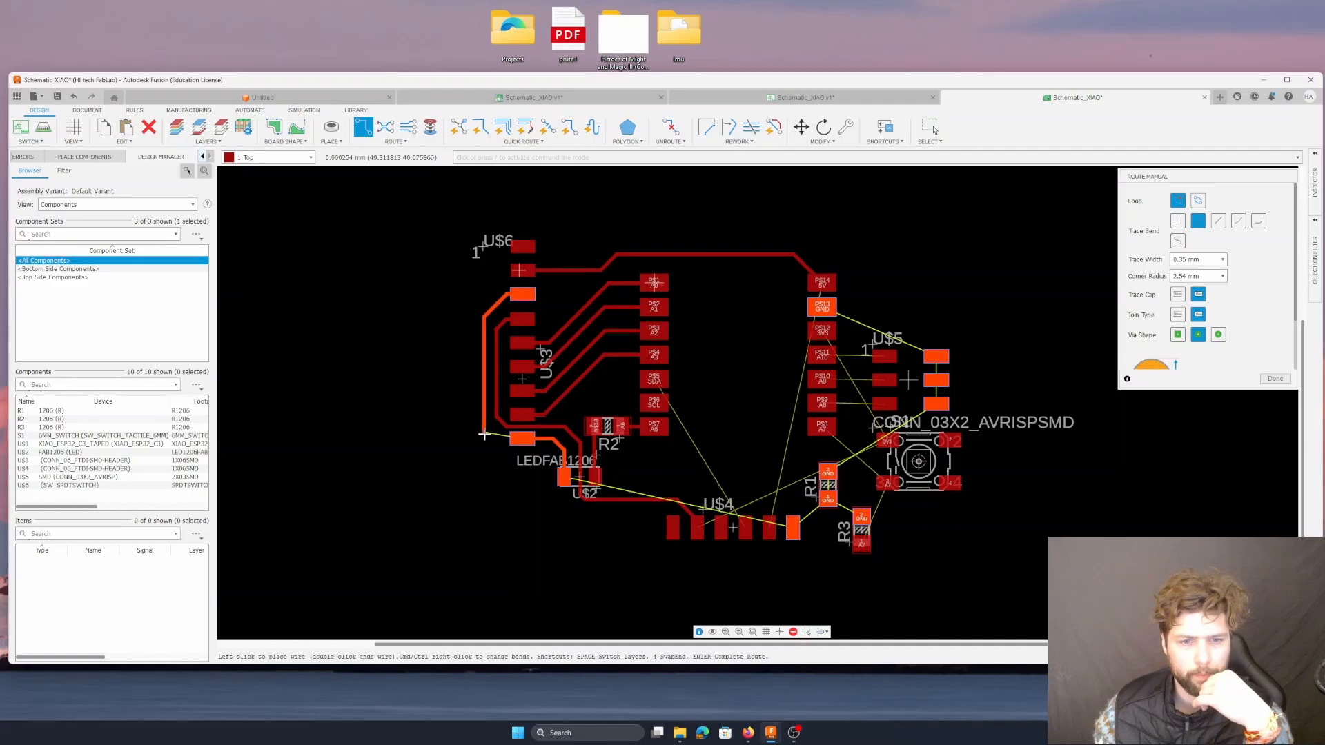
pyautogui.click(530, 438)
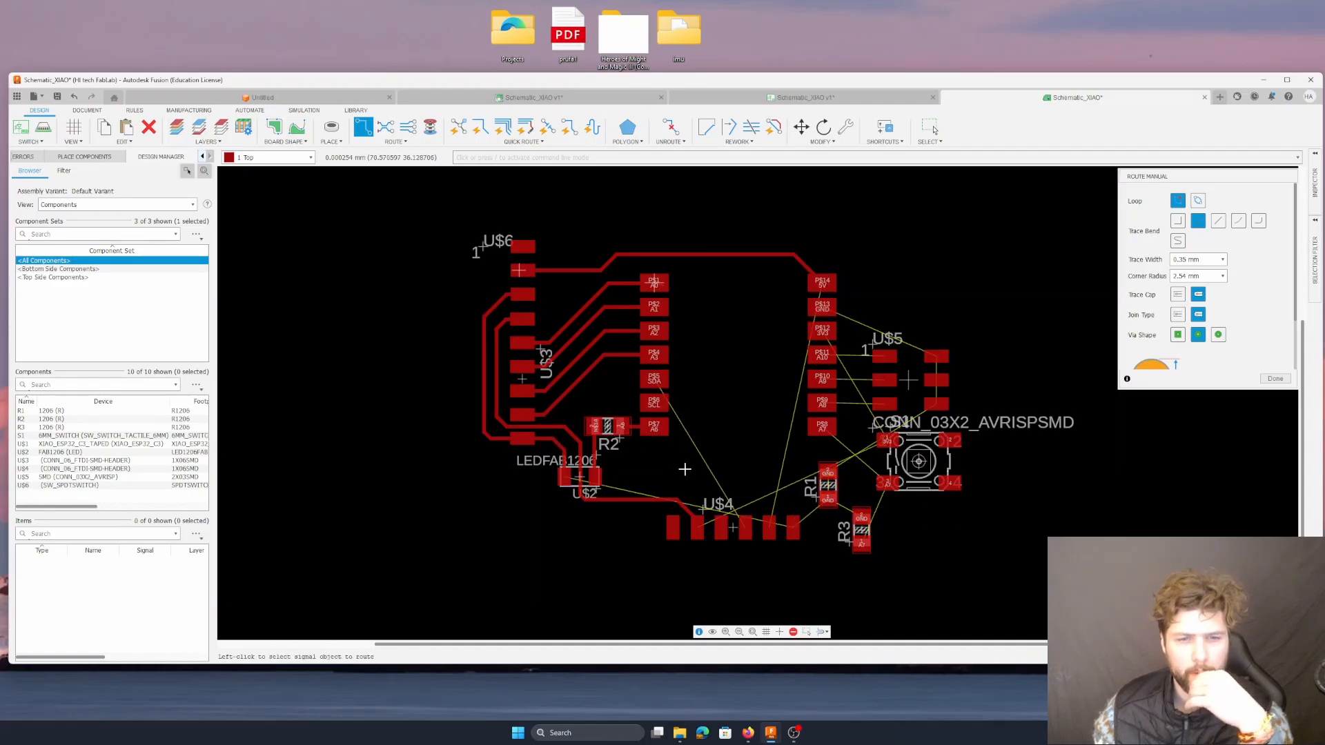
# - Route straight 0.35 mm traces between connector U$5 and the XIAO pads for the A10, A9 and A8 nets
pyautogui.scroll(1, 994, 483)
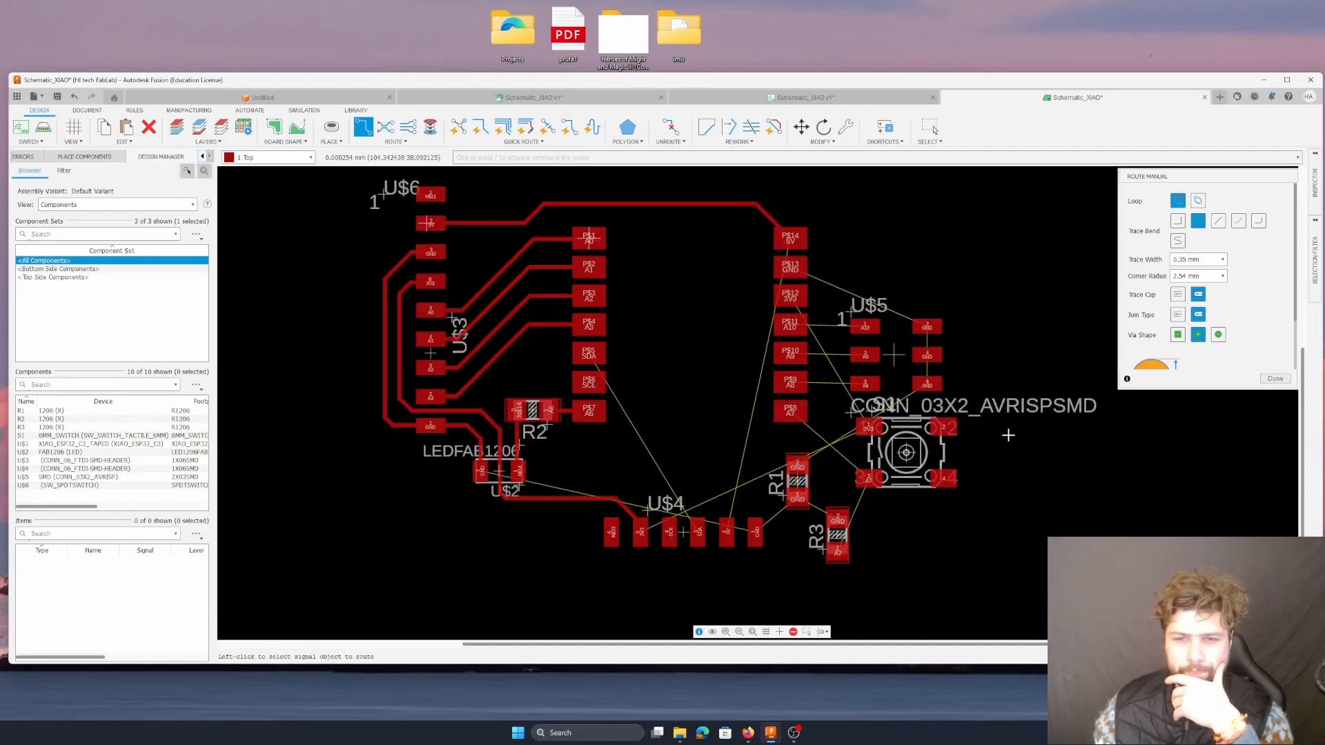
pyautogui.scroll(1, 987, 328)
pyautogui.scroll(-1, 775, 435)
pyautogui.scroll(2, 887, 388)
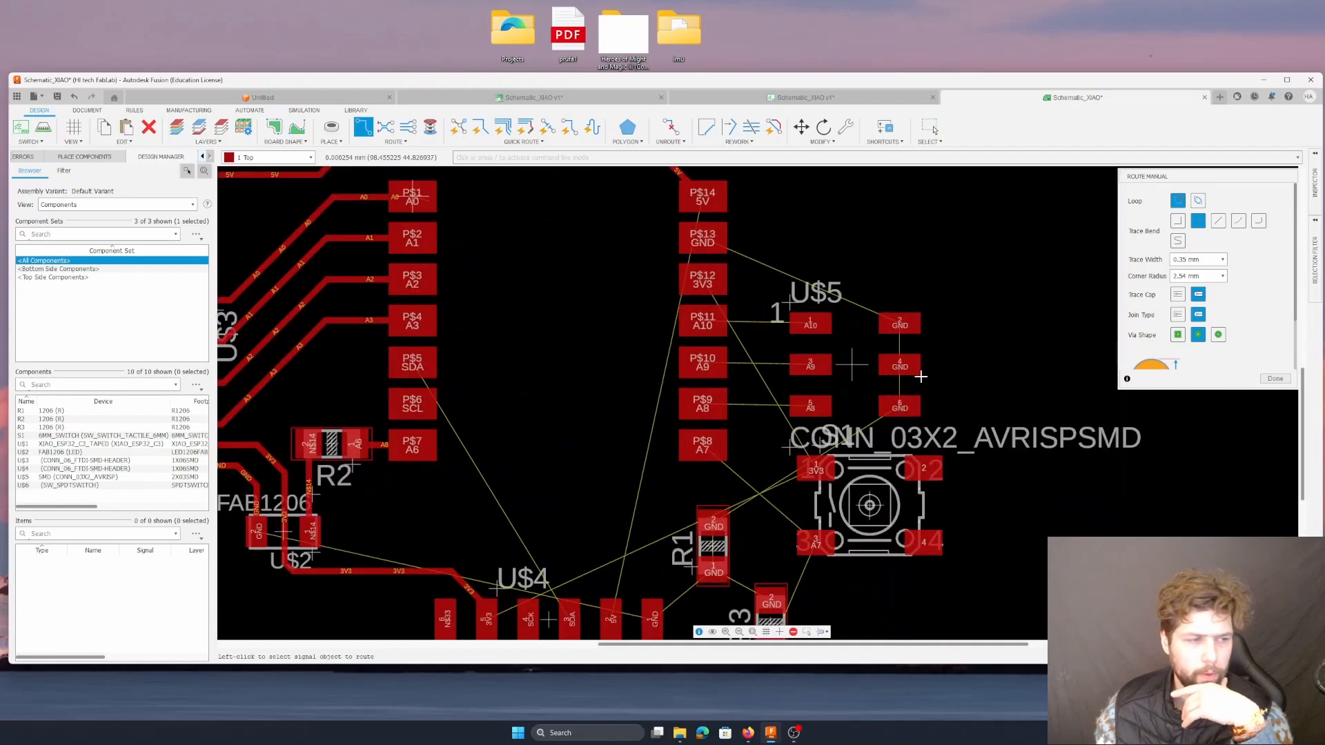
pyautogui.click(810, 322)
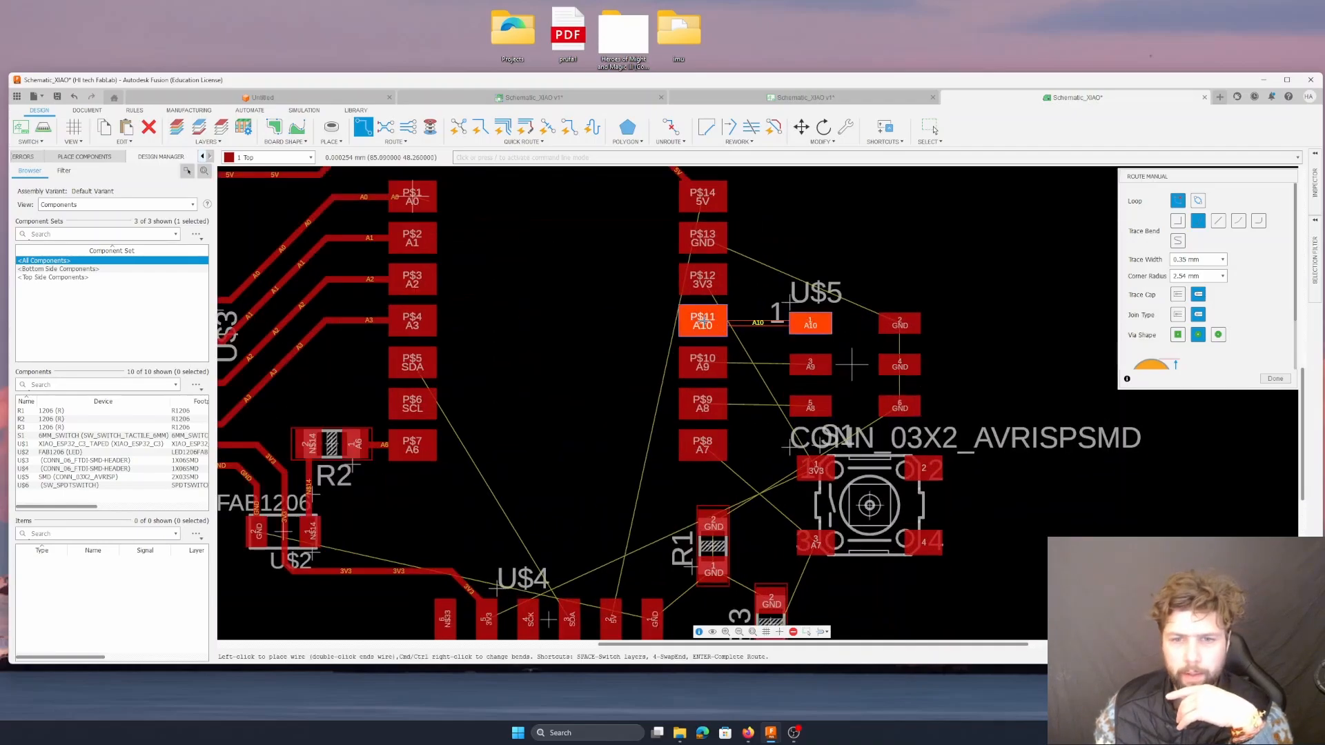
pyautogui.click(702, 323)
pyautogui.click(810, 364)
pyautogui.click(717, 367)
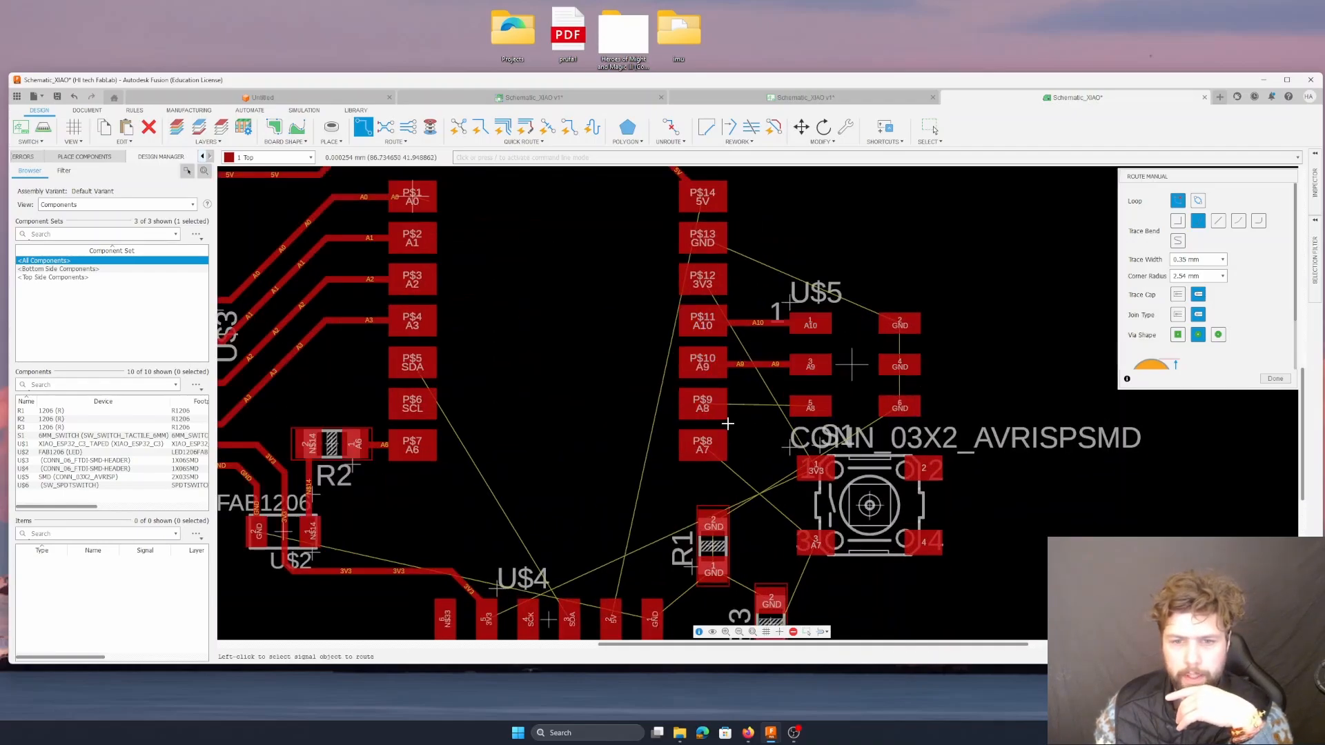
pyautogui.click(710, 408)
pyautogui.click(810, 405)
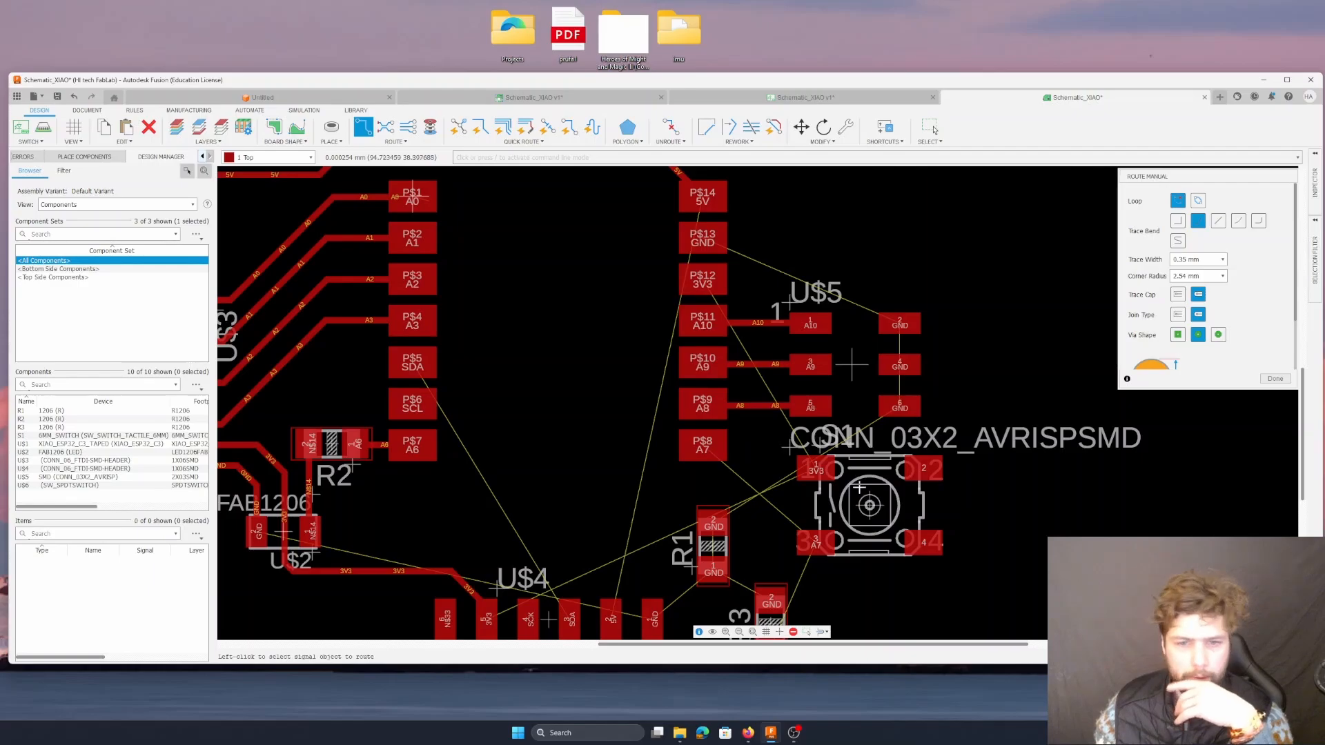
pyautogui.click(815, 543)
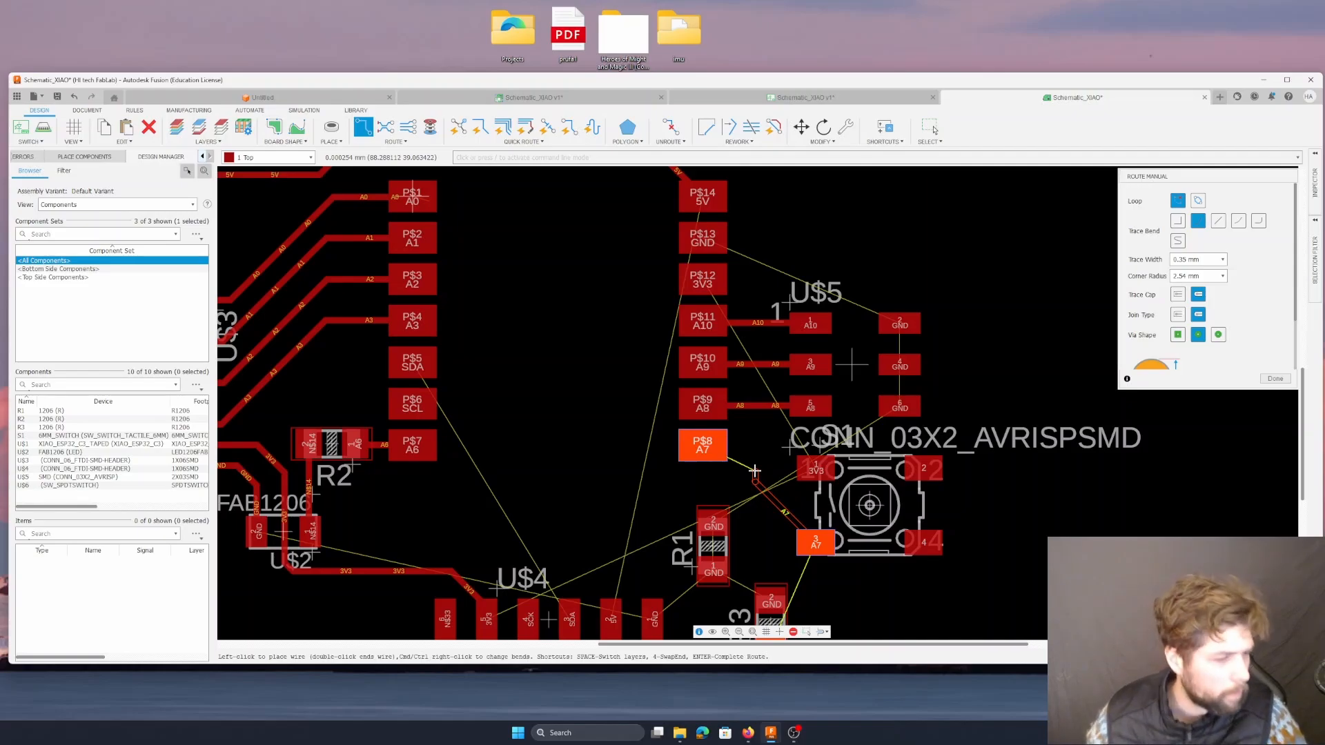
pyautogui.press('Escape')
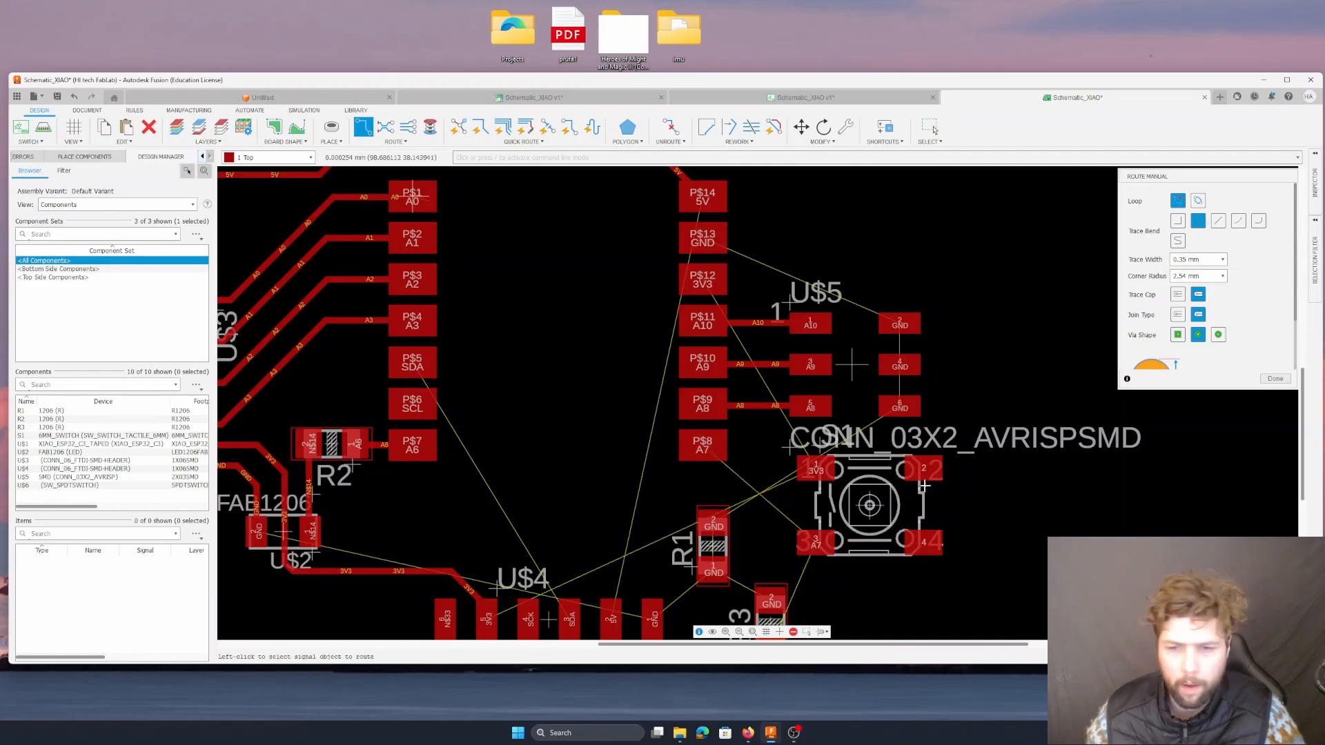
pyautogui.press('Escape')
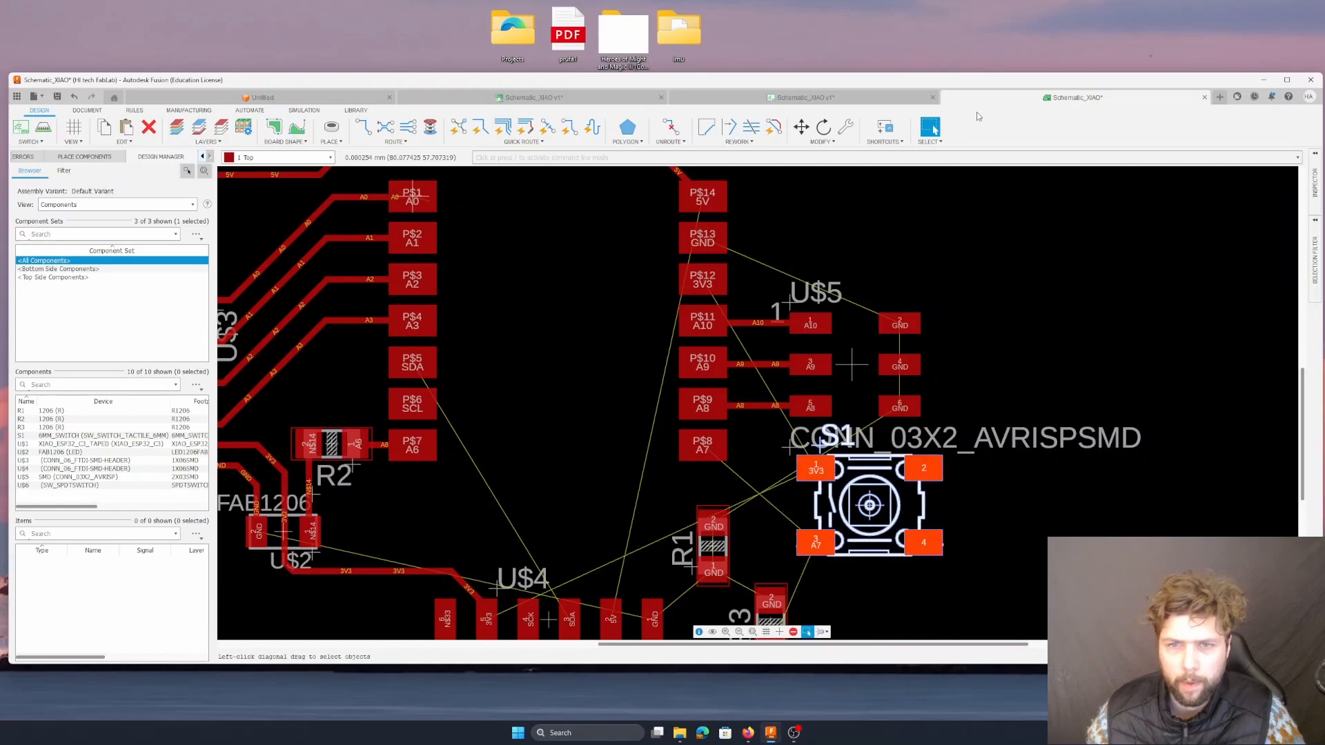
# - Switch to the schematic and delete the 3V3 net and its label from pin 1 of switch S1
pyautogui.click(805, 97)
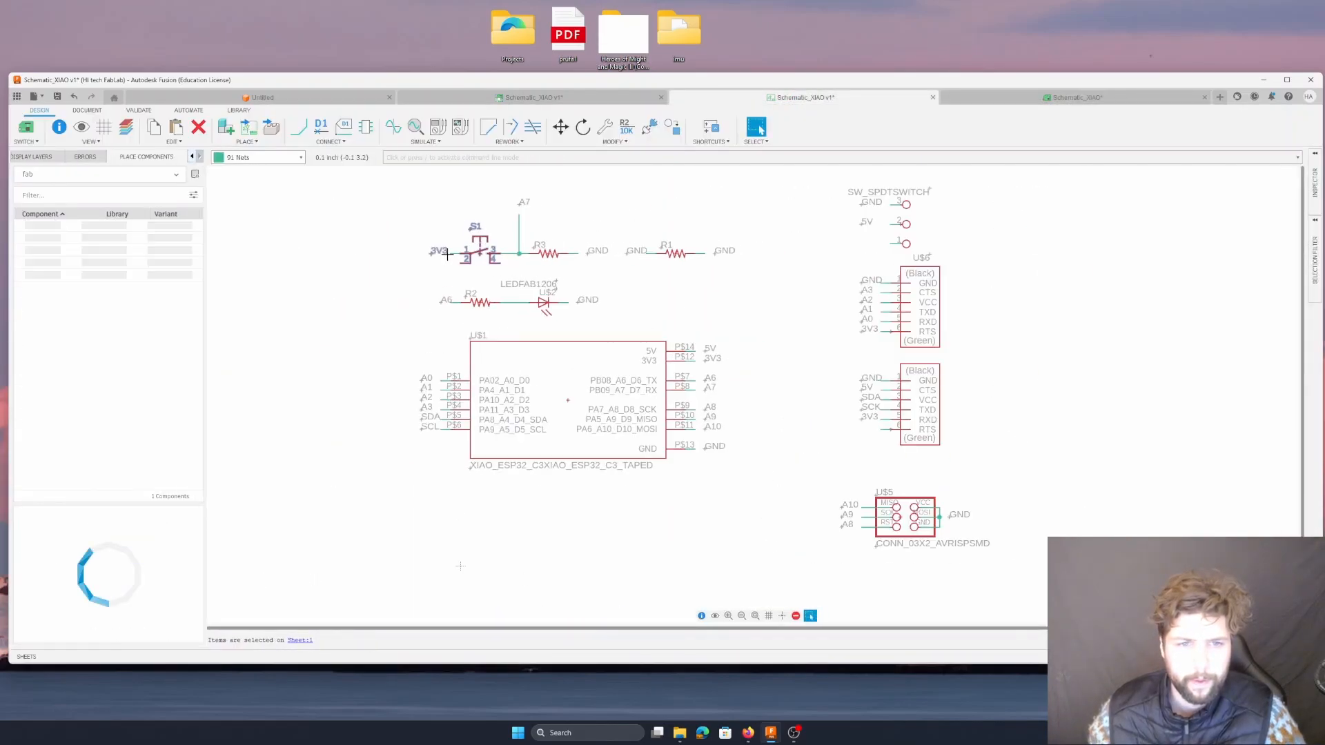
pyautogui.scroll(2, 448, 255)
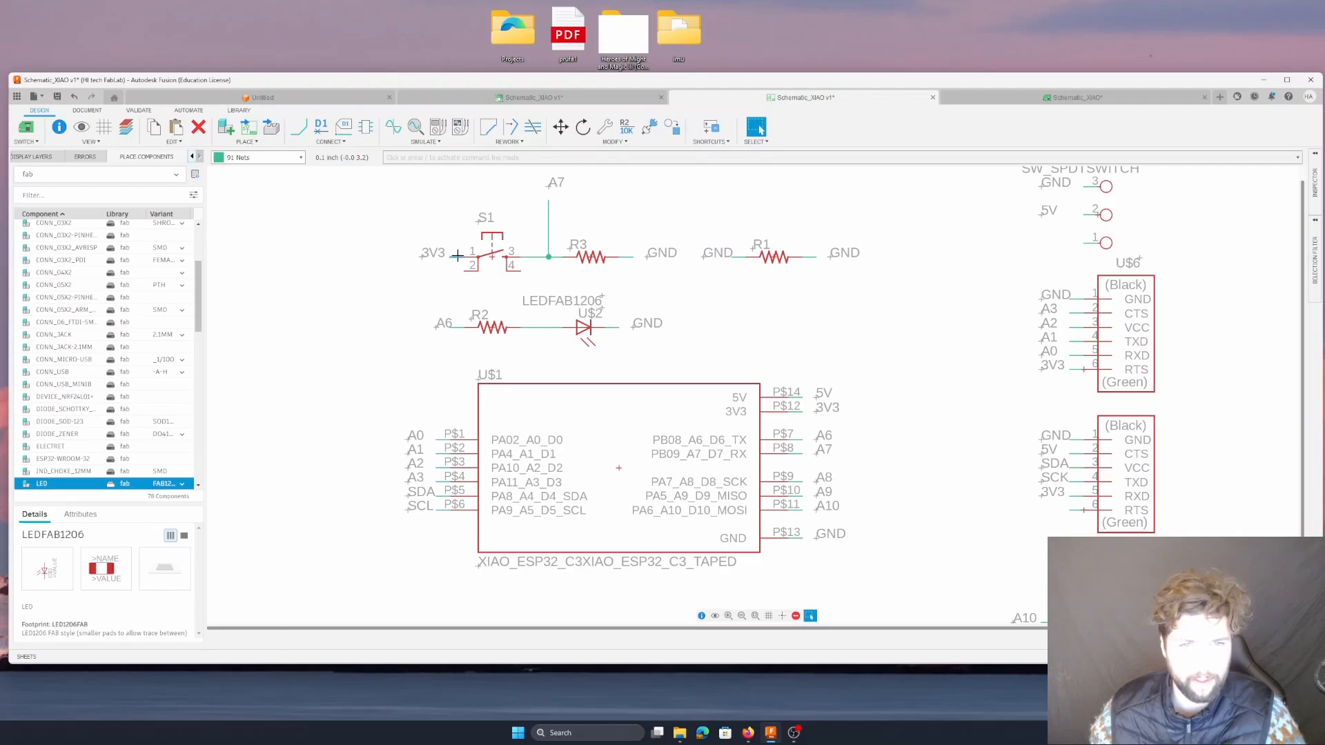
pyautogui.moveTo(456, 257)
pyautogui.mouseDown()
pyautogui.moveTo(448, 269)
pyautogui.moveTo(438, 257)
pyautogui.mouseUp()
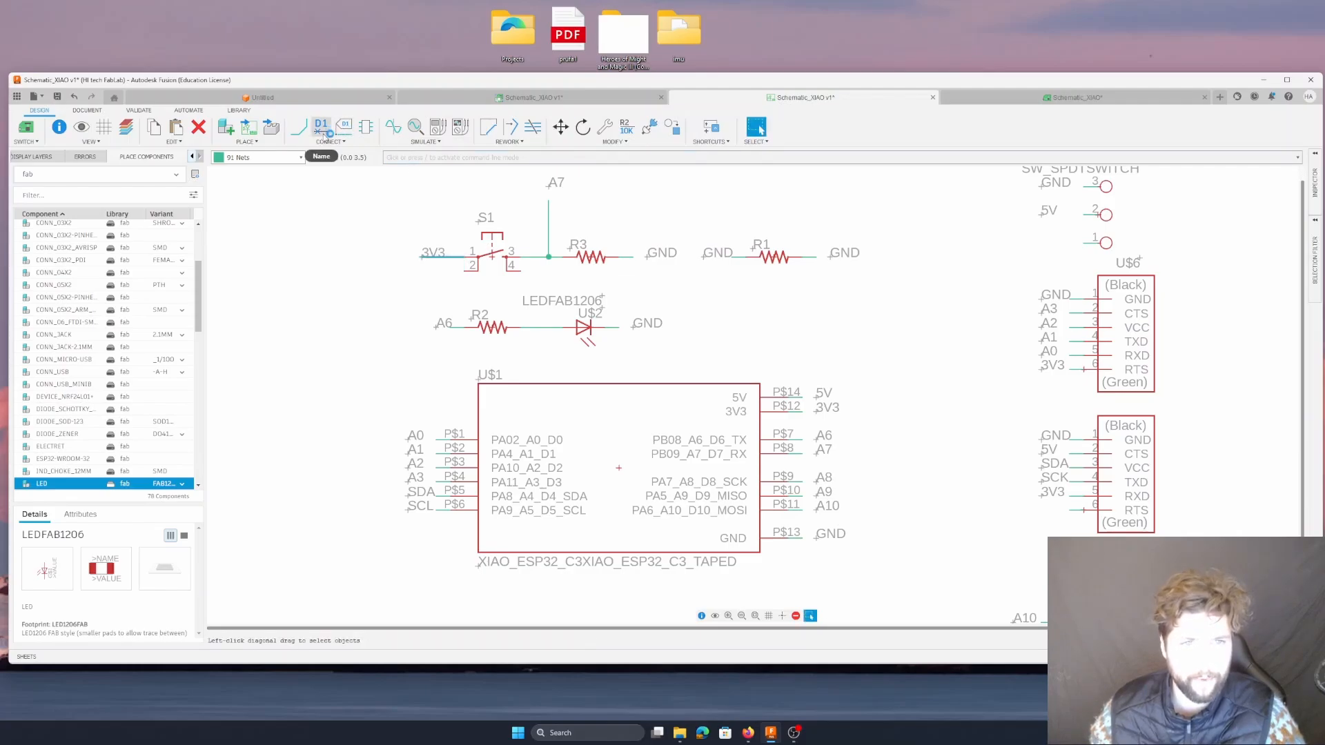
pyautogui.press('Delete')
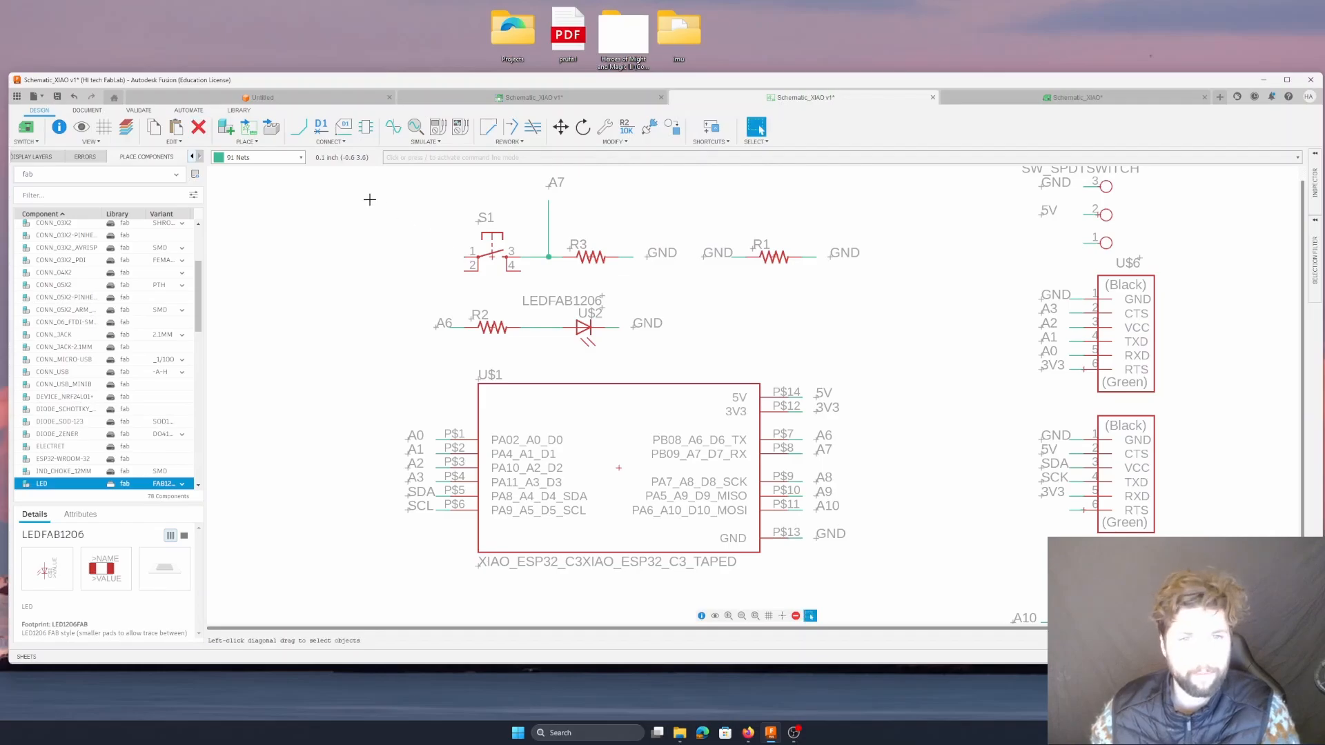
# - Draw a short net from S1's pin 2, name it 3V3 with a label, and connect it to the existing 3V3 net
pyautogui.click(298, 127)
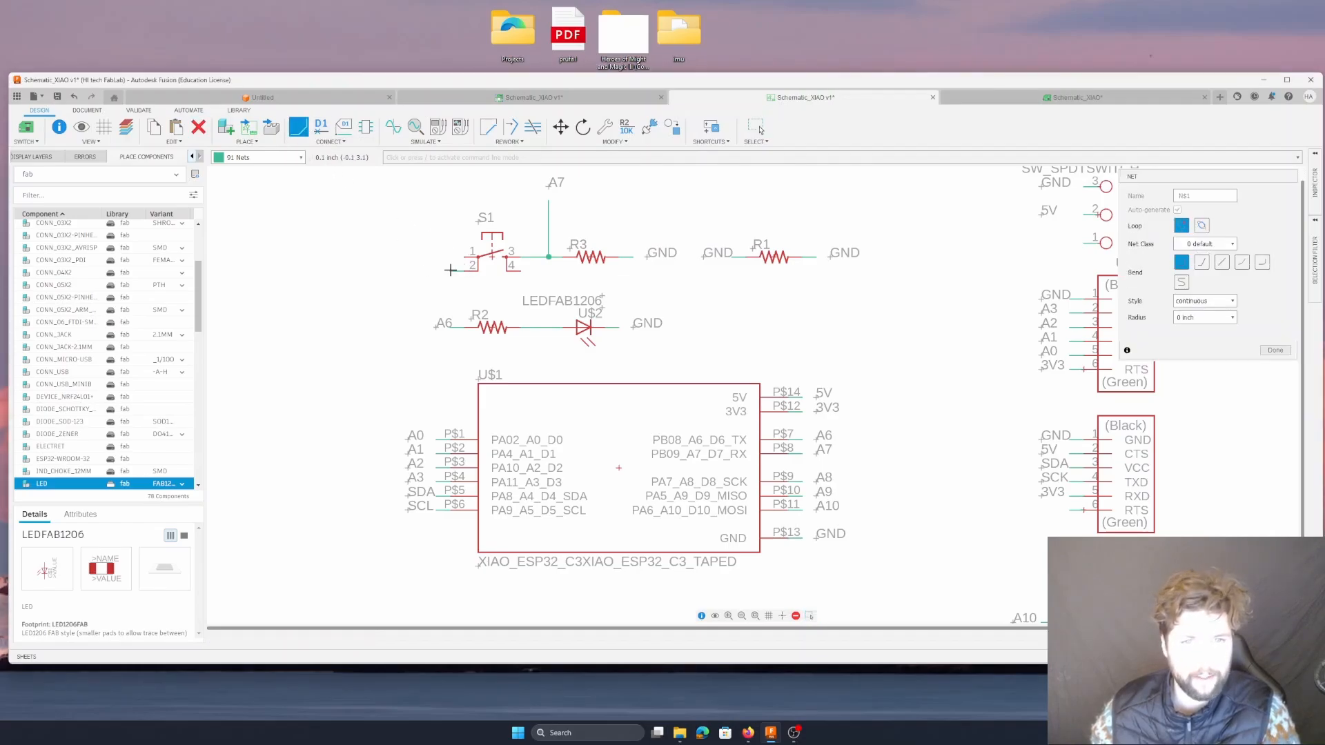
pyautogui.click(454, 272)
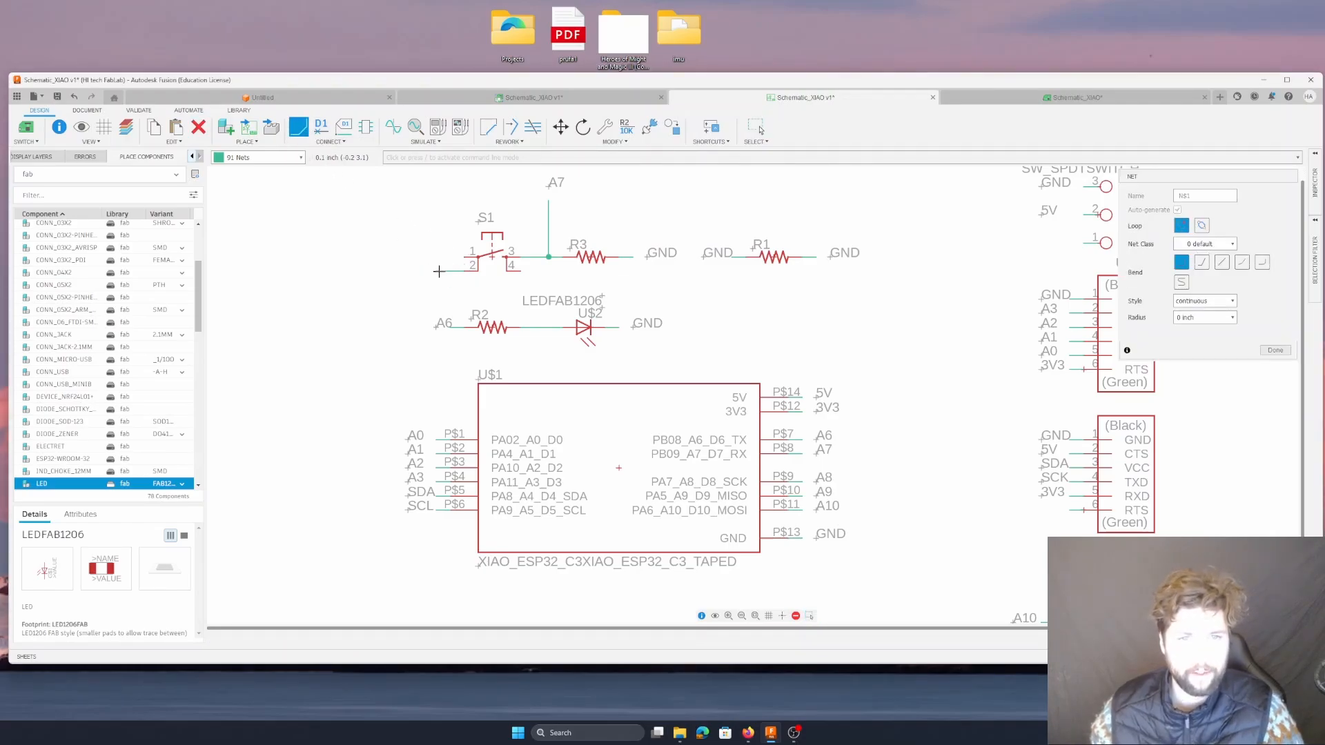
pyautogui.press('Escape')
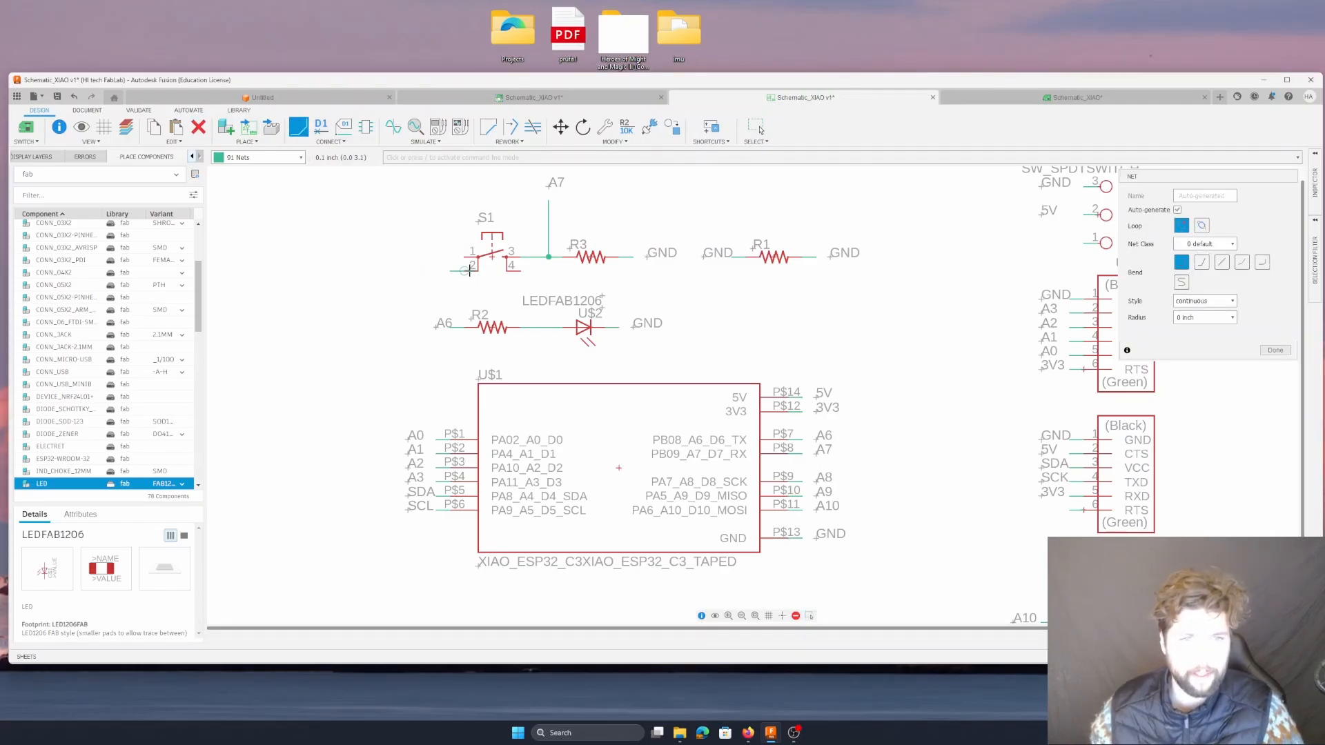
pyautogui.click(321, 127)
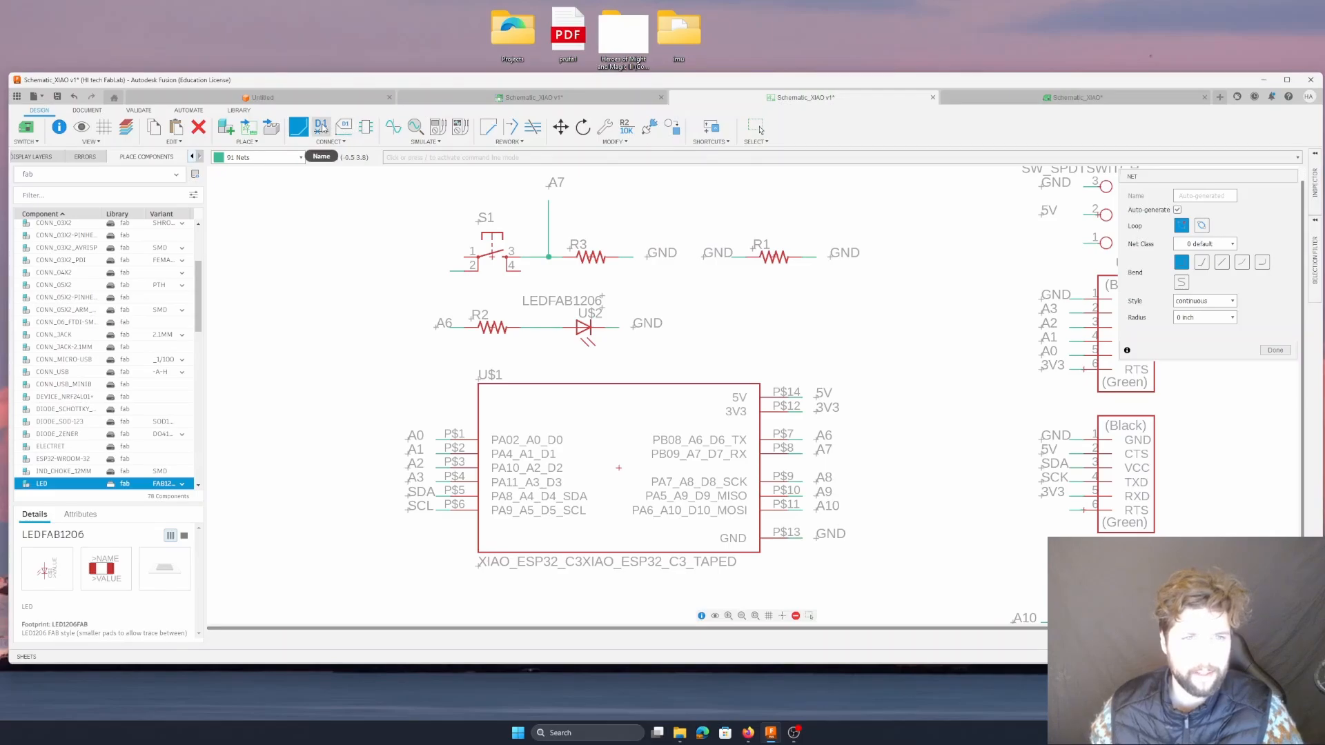
pyautogui.click(454, 273)
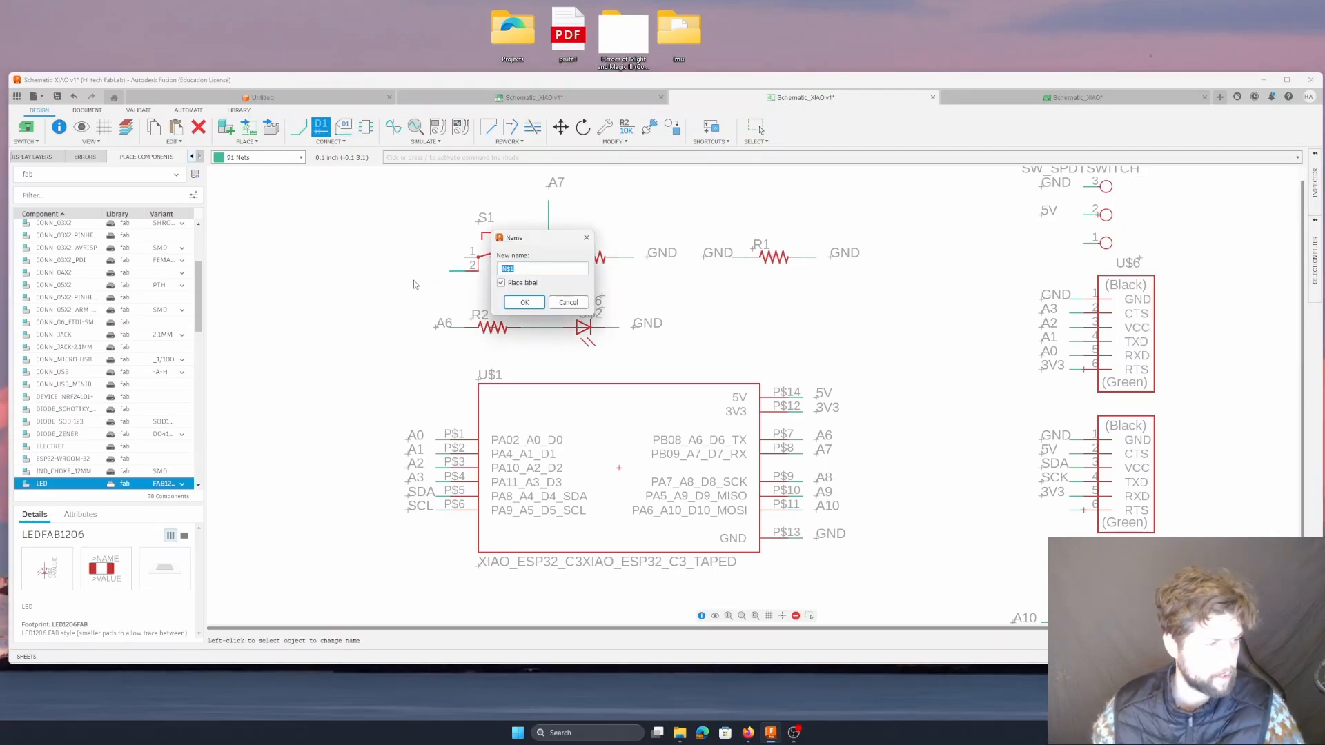
pyautogui.write('3V')
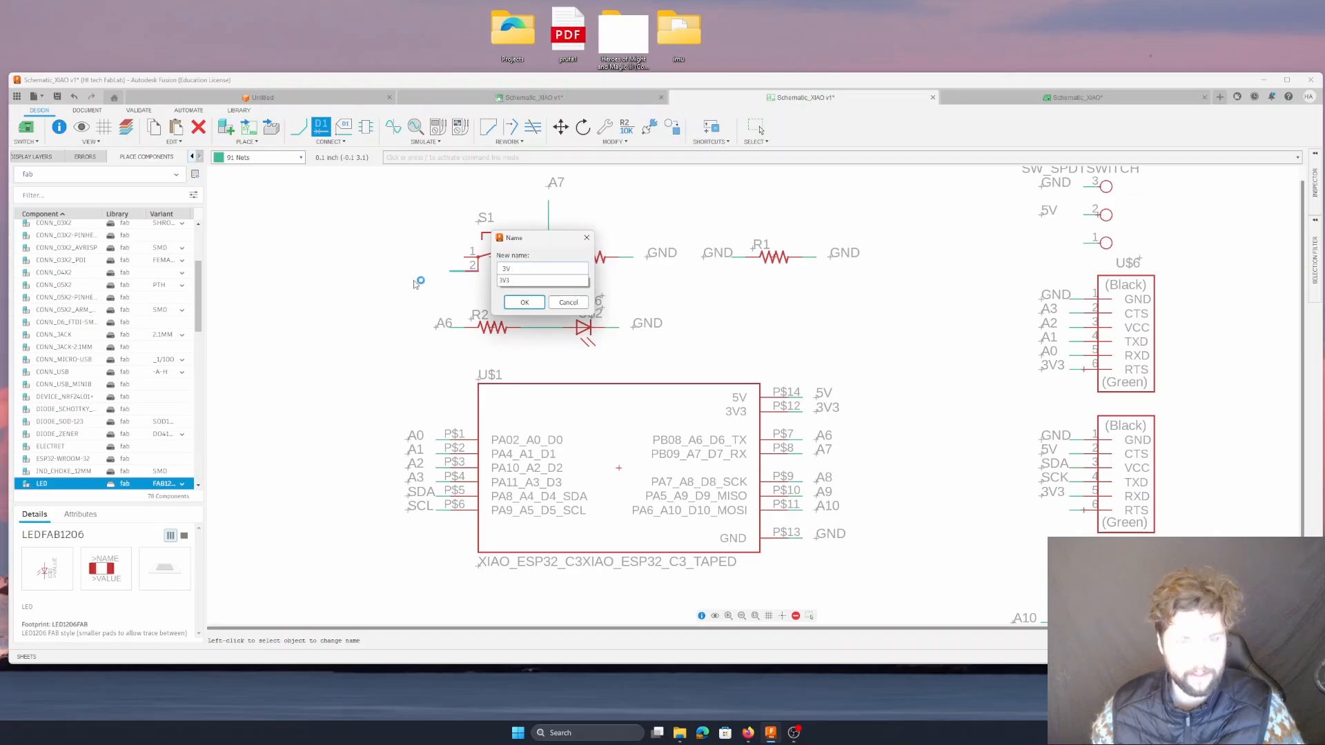
pyautogui.write('3')
pyautogui.click(524, 303)
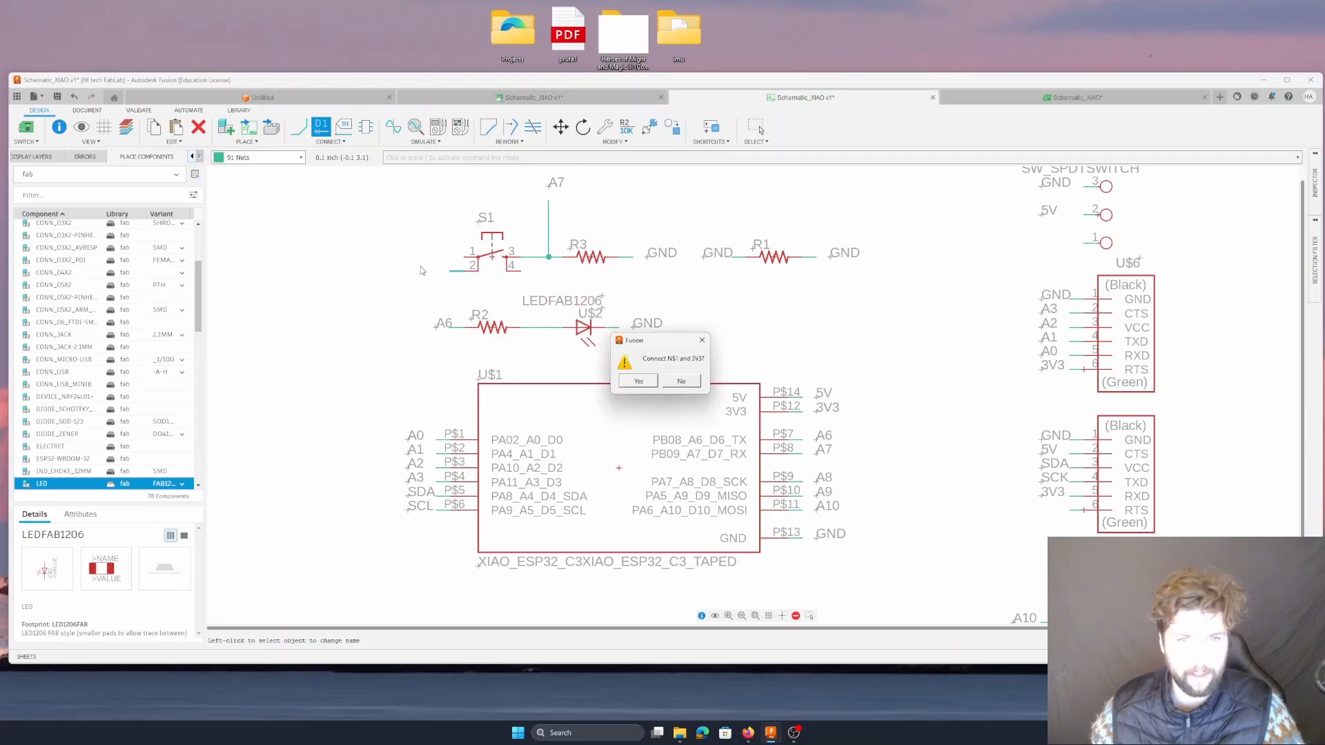
pyautogui.click(638, 381)
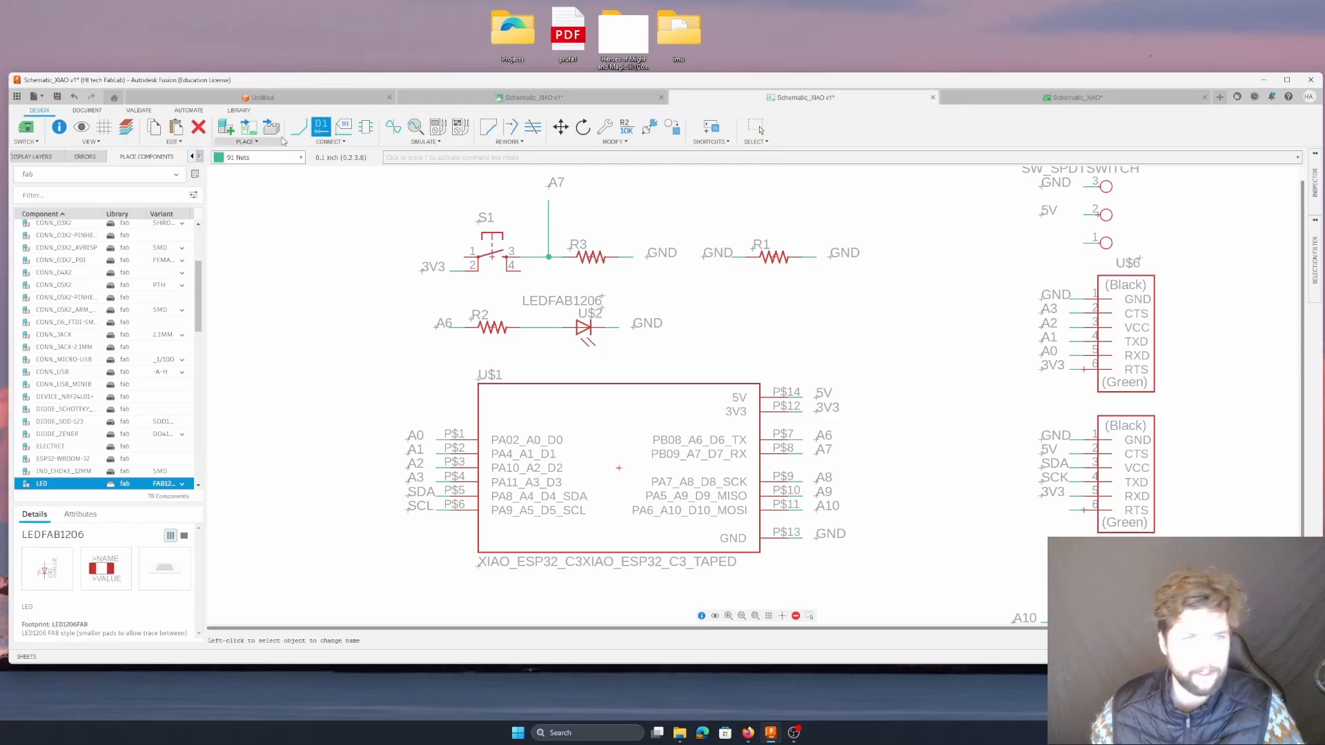
pyautogui.click(567, 272)
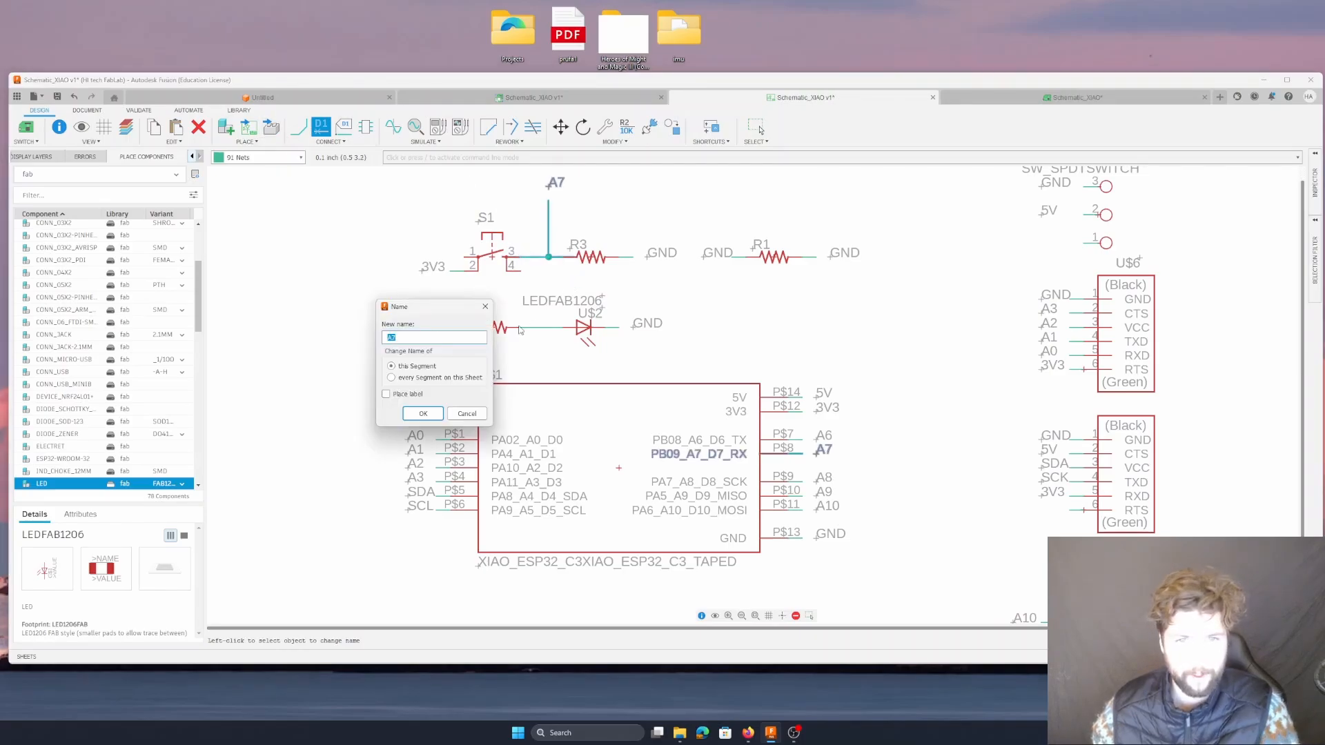
pyautogui.press('BackSpace')
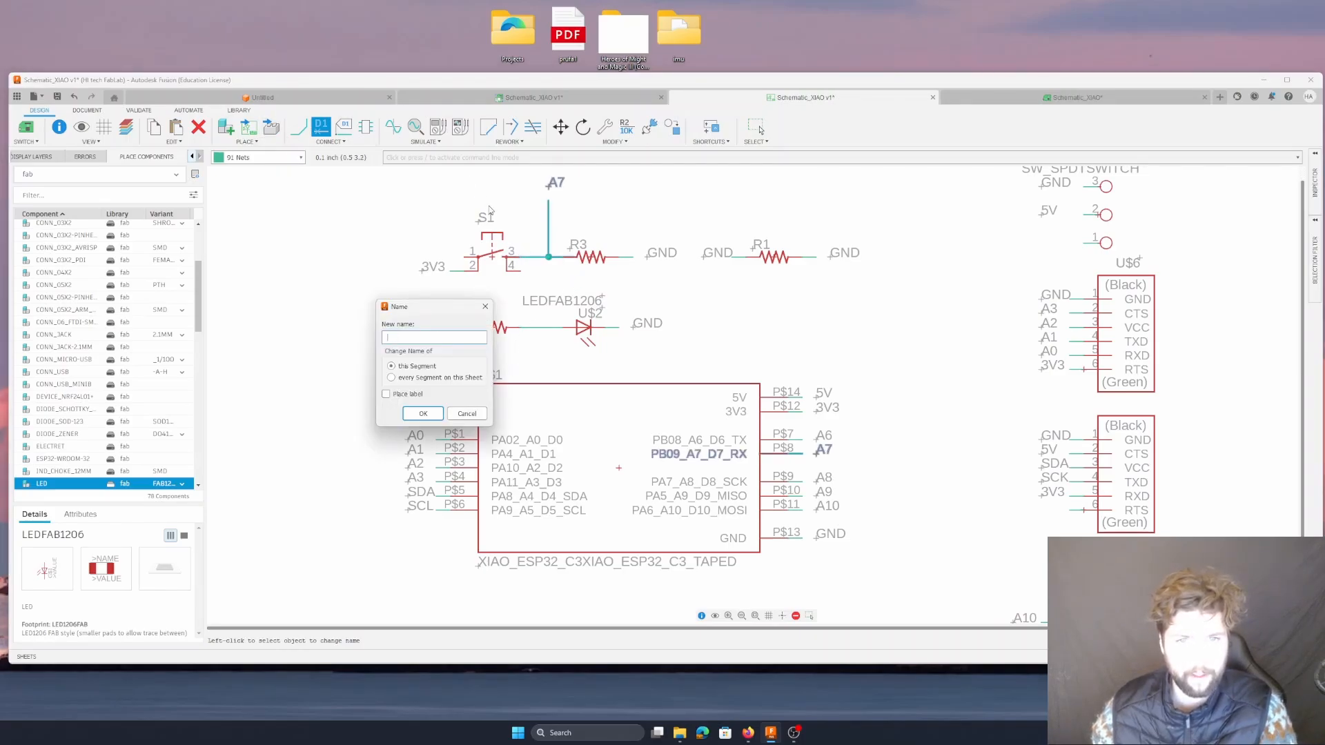
pyautogui.click(464, 414)
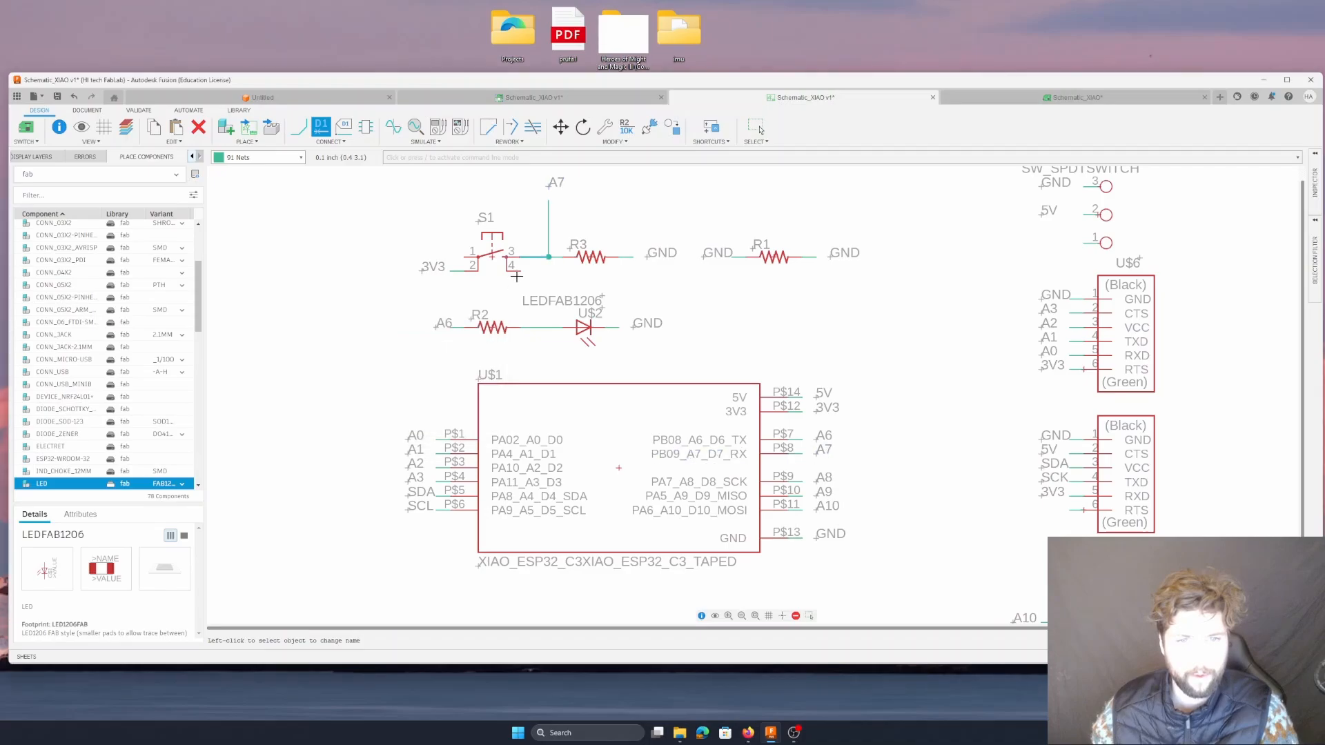
pyautogui.press('Escape')
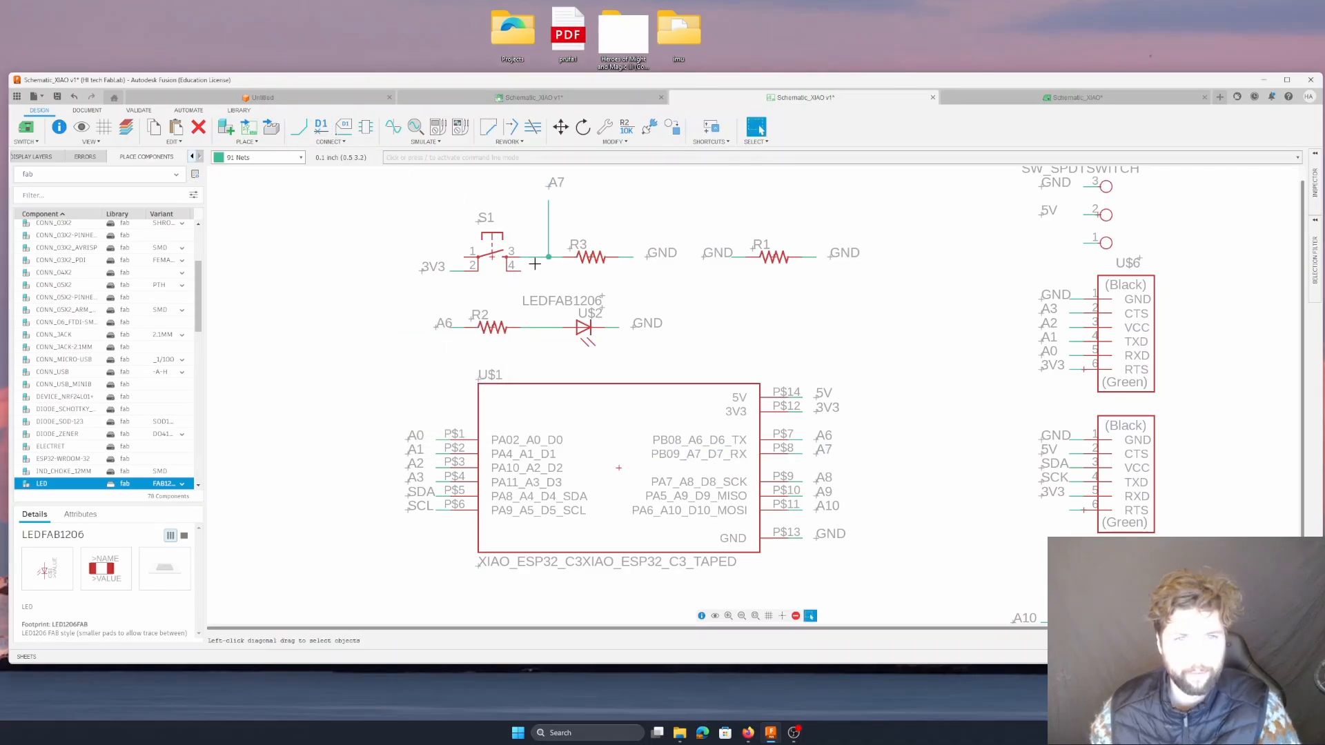
# - Draw a net from S1's pin 4 to the A7 junction beside R3 and save the schematic with the description "User Saved"
pyautogui.click(299, 127)
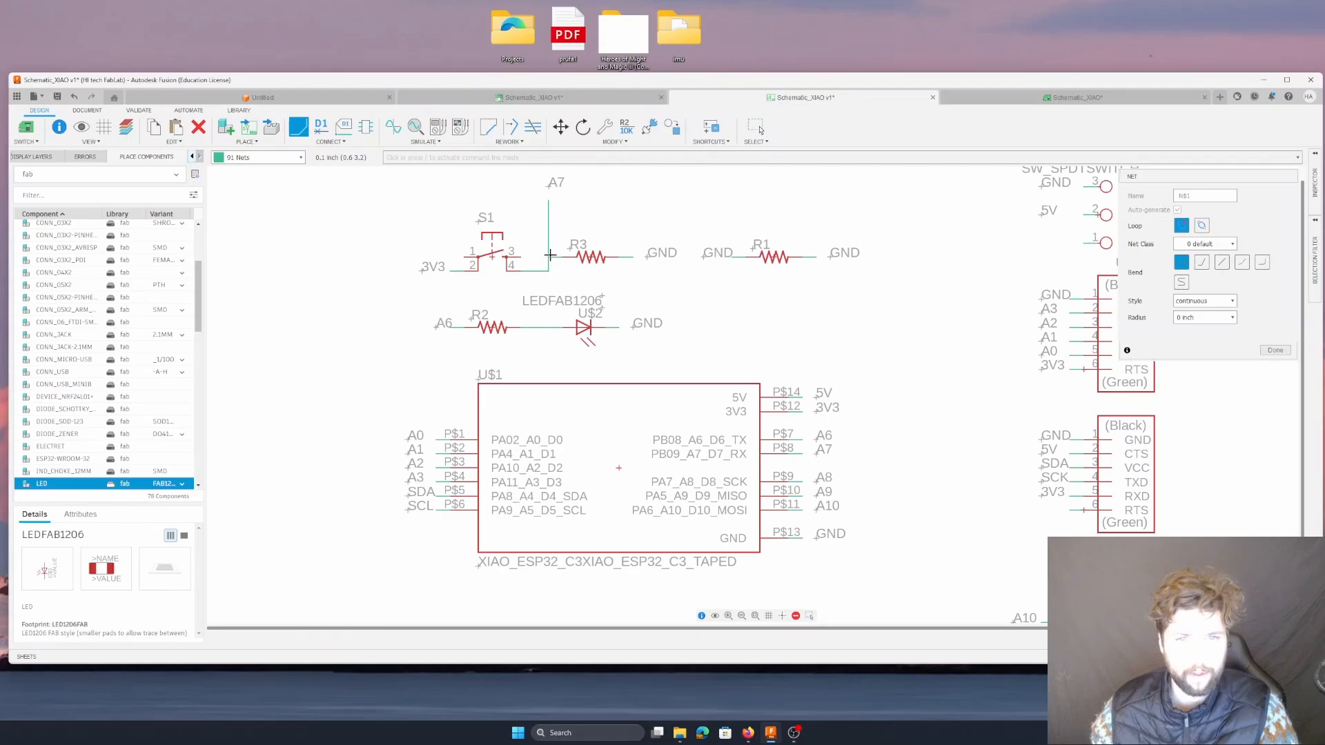
pyautogui.click(550, 256)
pyautogui.click(1275, 351)
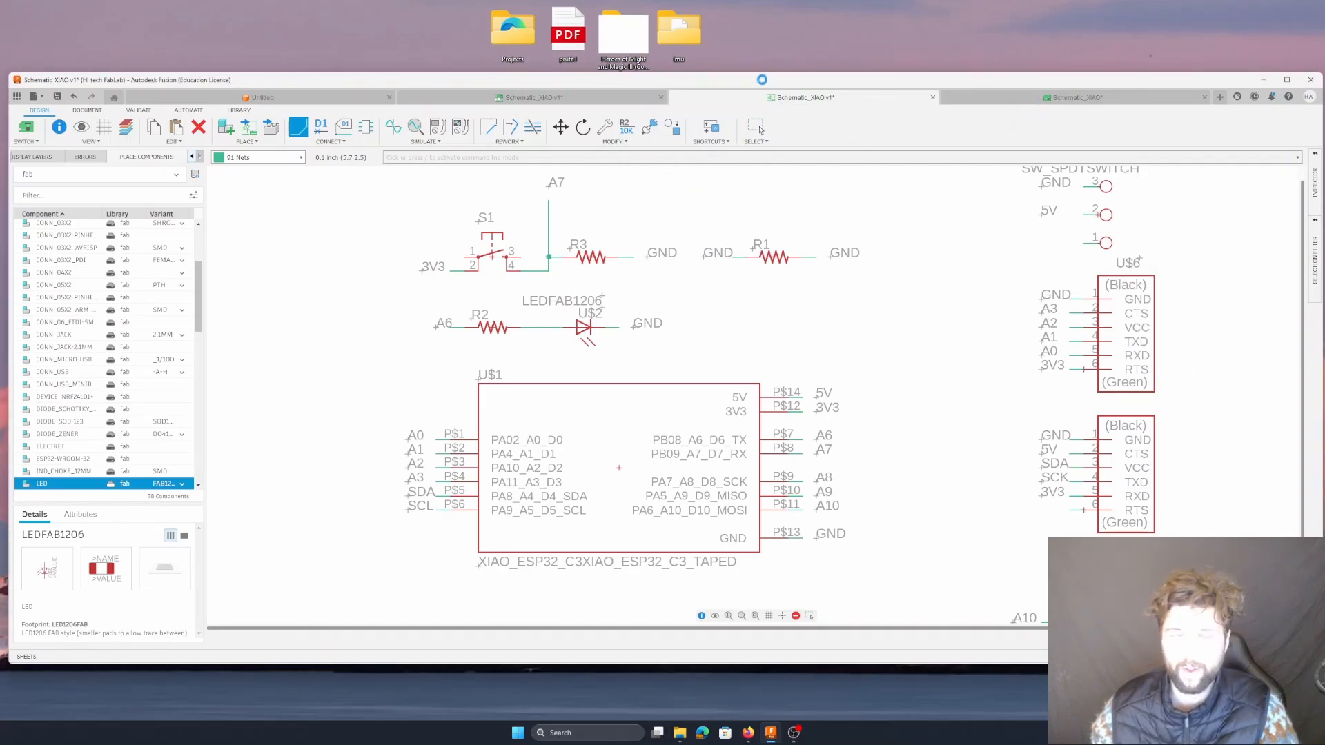
pyautogui.click(58, 97)
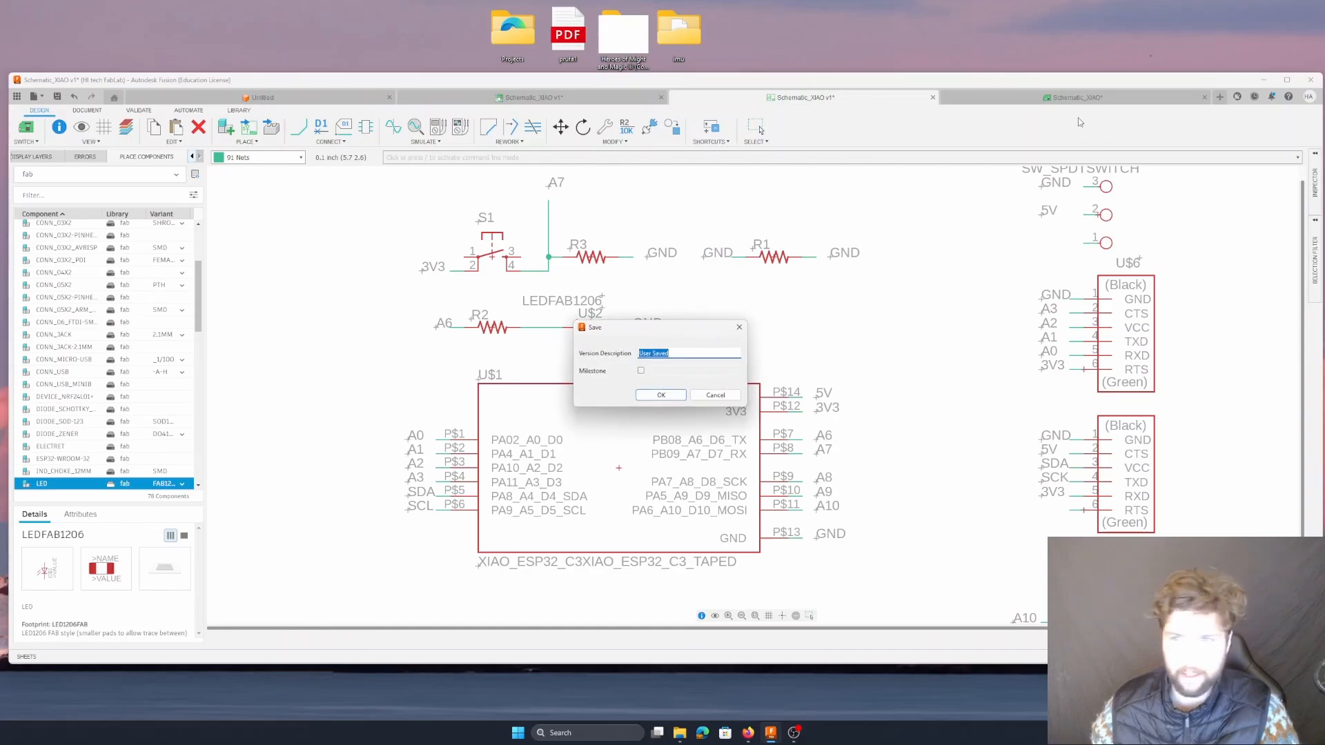
pyautogui.click(660, 397)
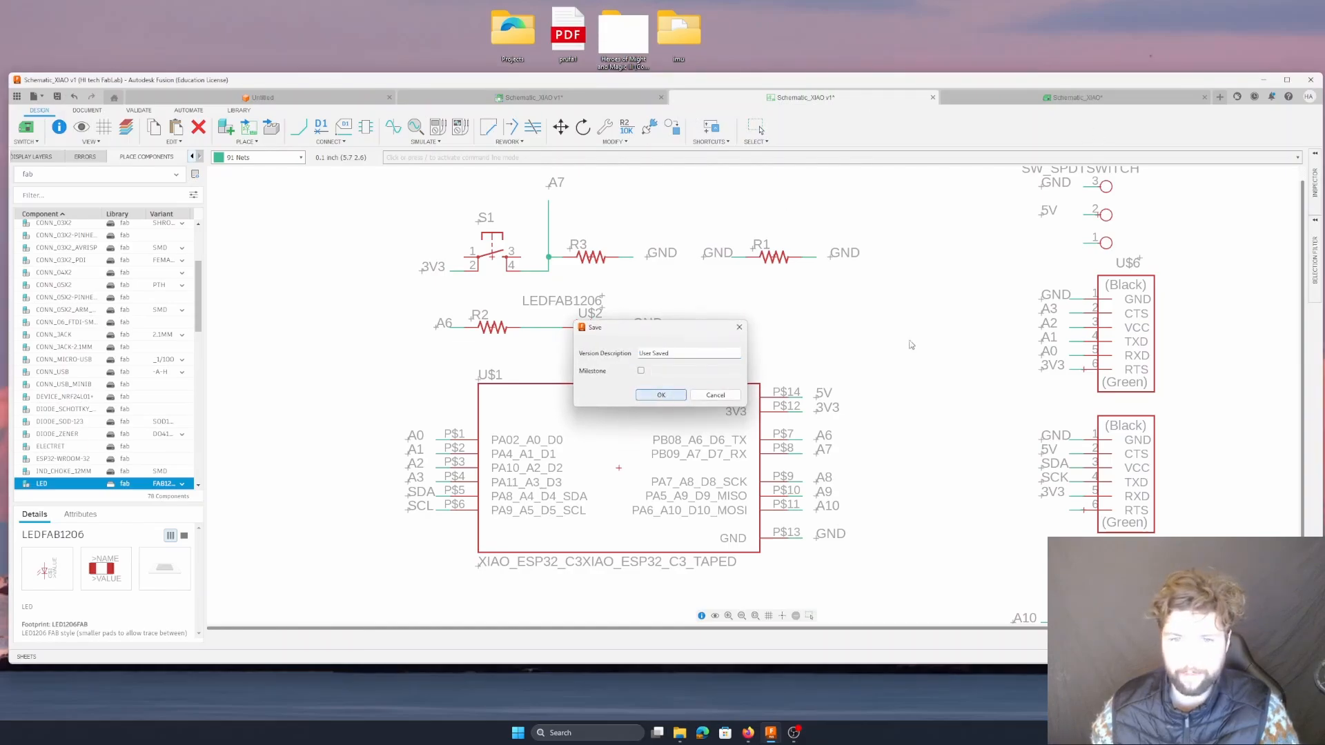
# - Switch to the board layout and rotate switch S1 so its A7 and 3V3 pads face the XIAO, just below U$5
pyautogui.click(1099, 103)
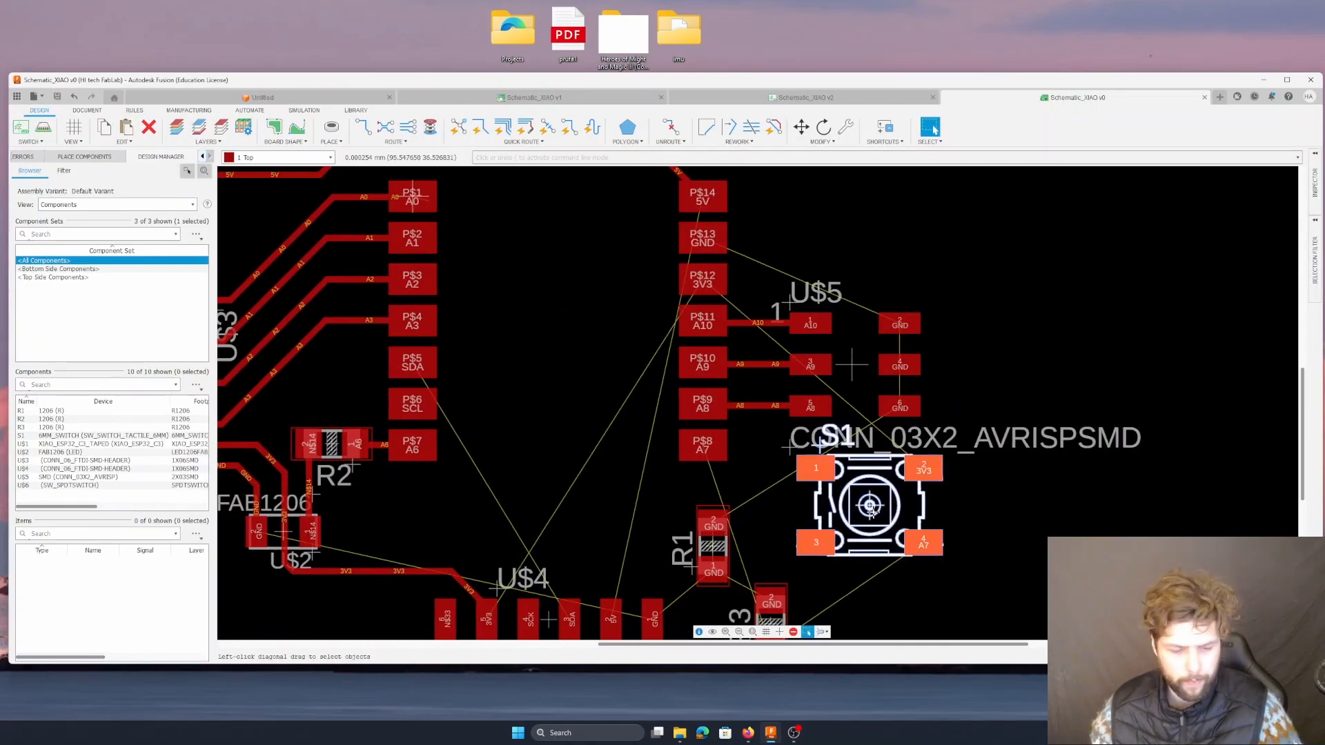
pyautogui.rightClick(872, 511)
pyautogui.click(871, 509)
pyautogui.moveTo(871, 508); pyautogui.dragTo(872, 507)
pyautogui.rightClick(872, 507)
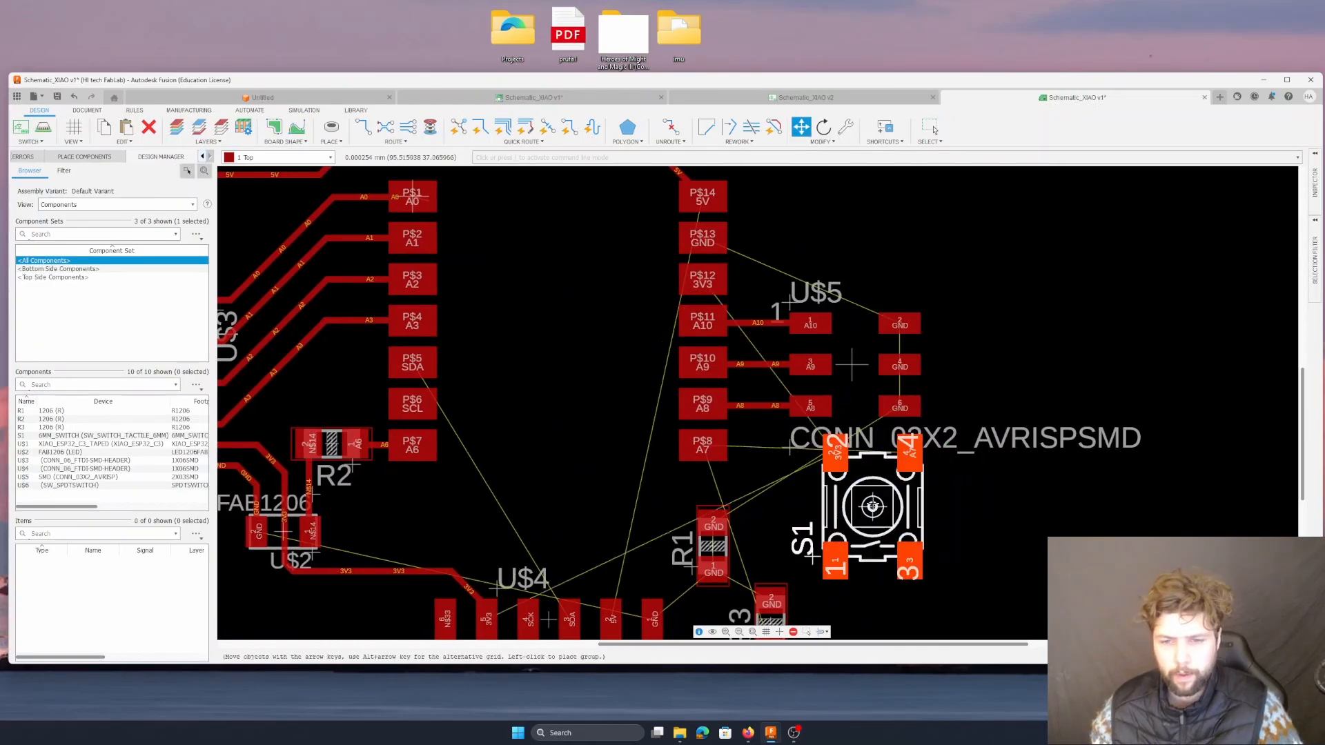
pyautogui.rightClick(872, 507)
pyautogui.rightClick(873, 507)
pyautogui.rightClick(871, 508)
pyautogui.rightClick(871, 508)
pyautogui.rightClick(866, 509)
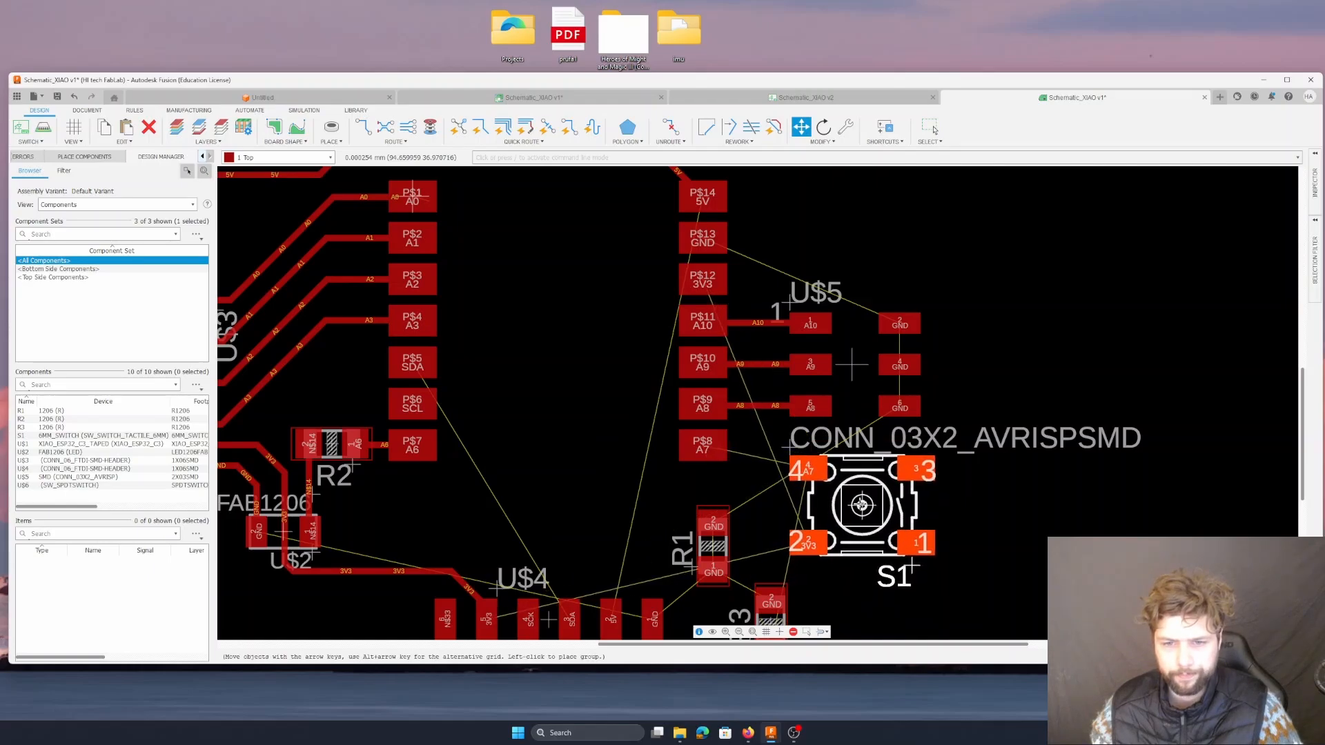
pyautogui.click(864, 504)
# - Route a 0.35 mm A7 trace from S1's pin 4 to the XIAO's P$8 pad
pyautogui.click(363, 127)
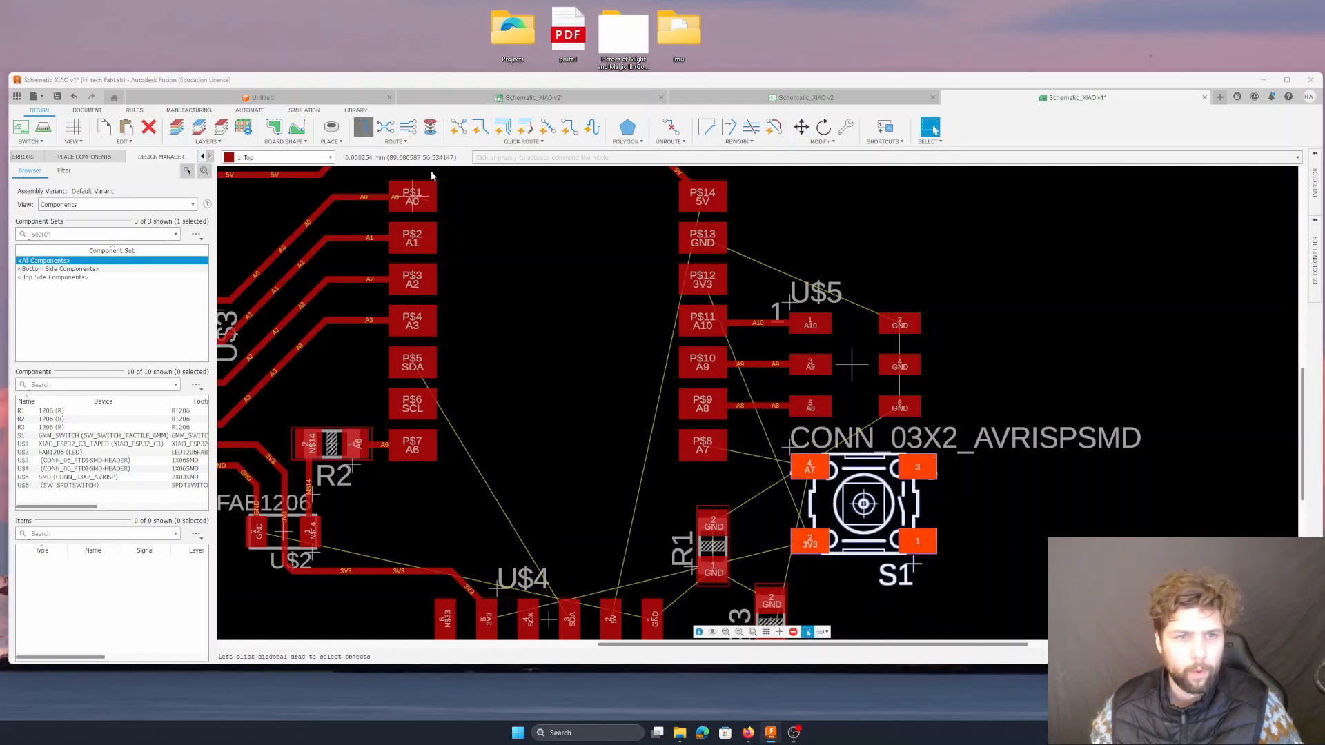
pyautogui.click(812, 462)
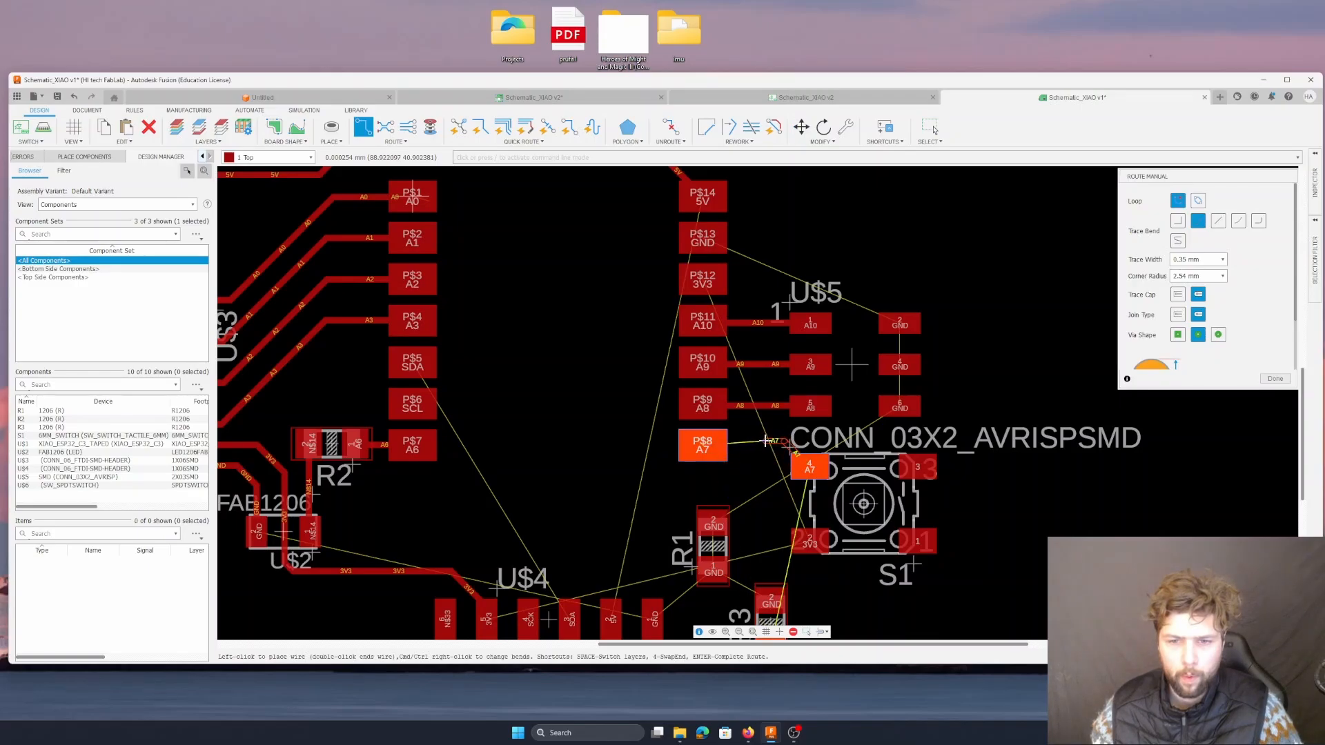
pyautogui.click(704, 443)
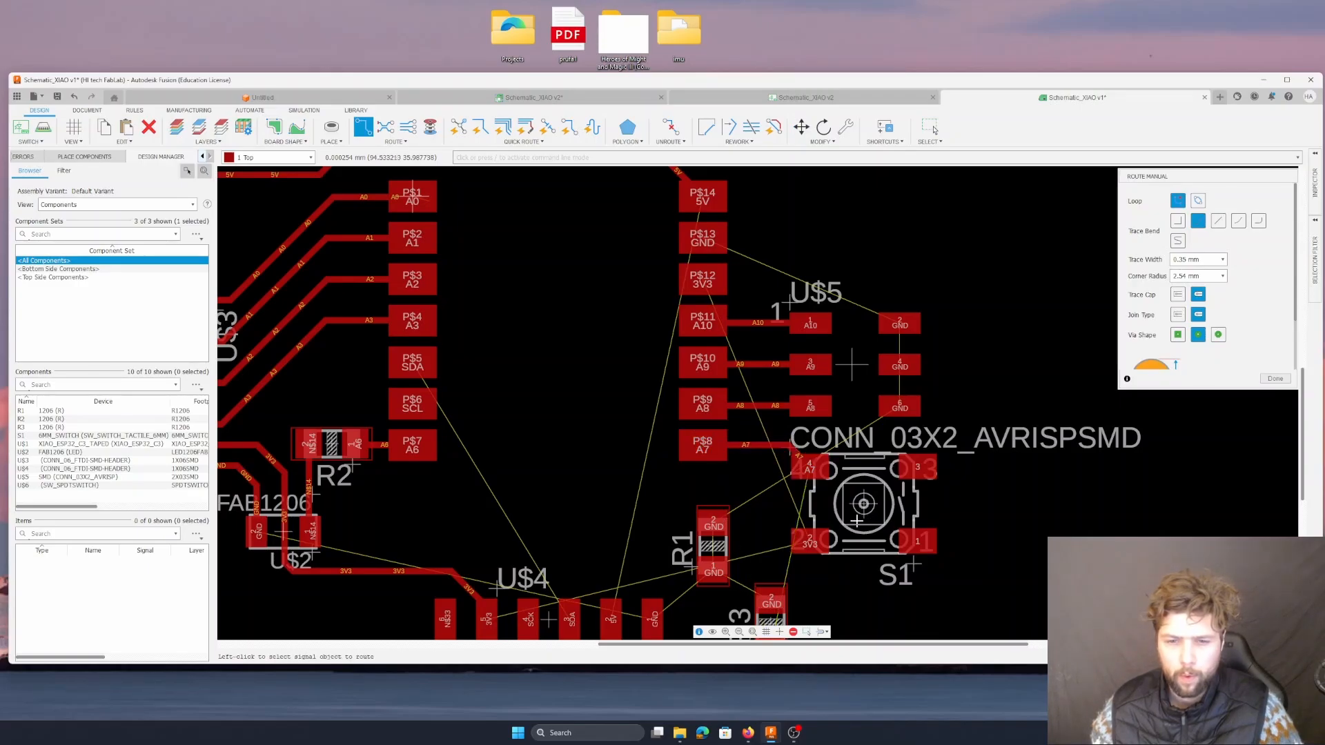
# - Route a 0.35 mm 3V3 trace from the XIAO's P$12 pad between U$5's pad columns and through S1 to its pin 2
pyautogui.scroll(2, 856, 521)
pyautogui.scroll(-4, 828, 545)
pyautogui.scroll(2, 807, 566)
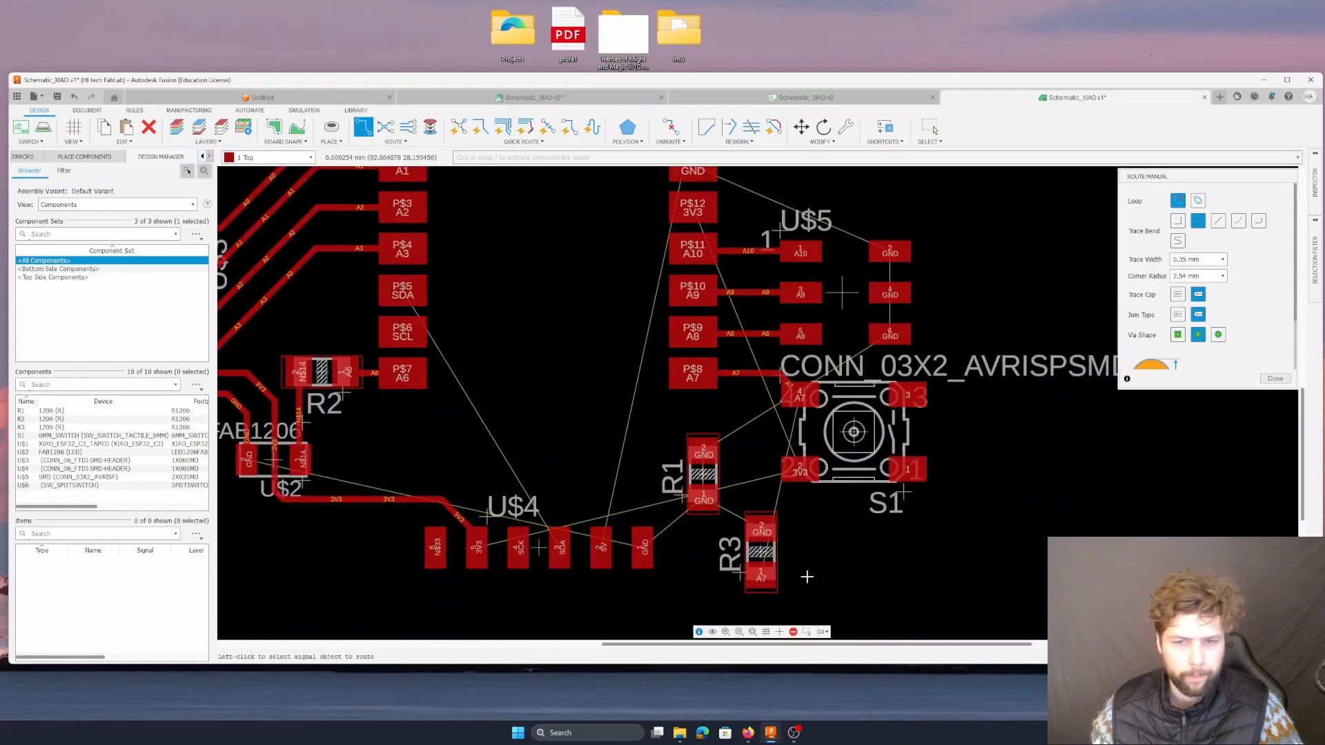
pyautogui.scroll(-1, 807, 576)
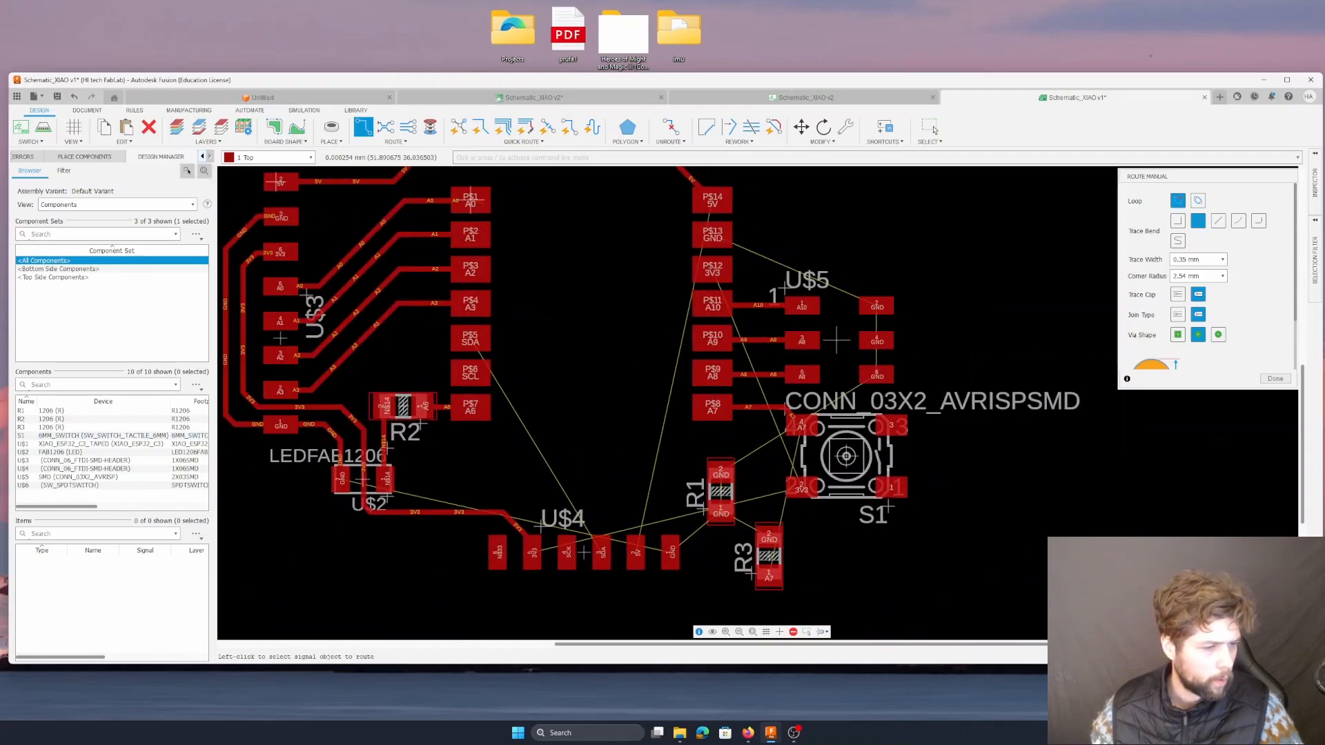
pyautogui.click(715, 271)
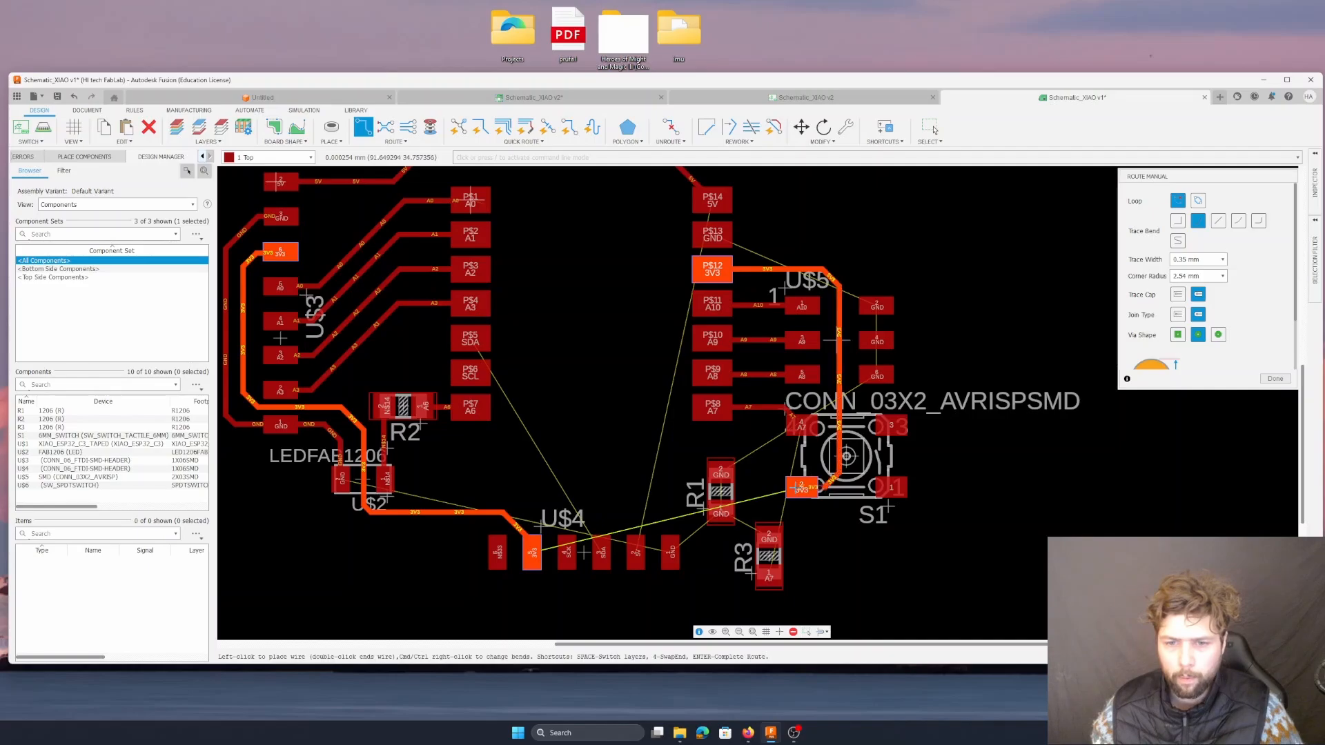
pyautogui.click(825, 480)
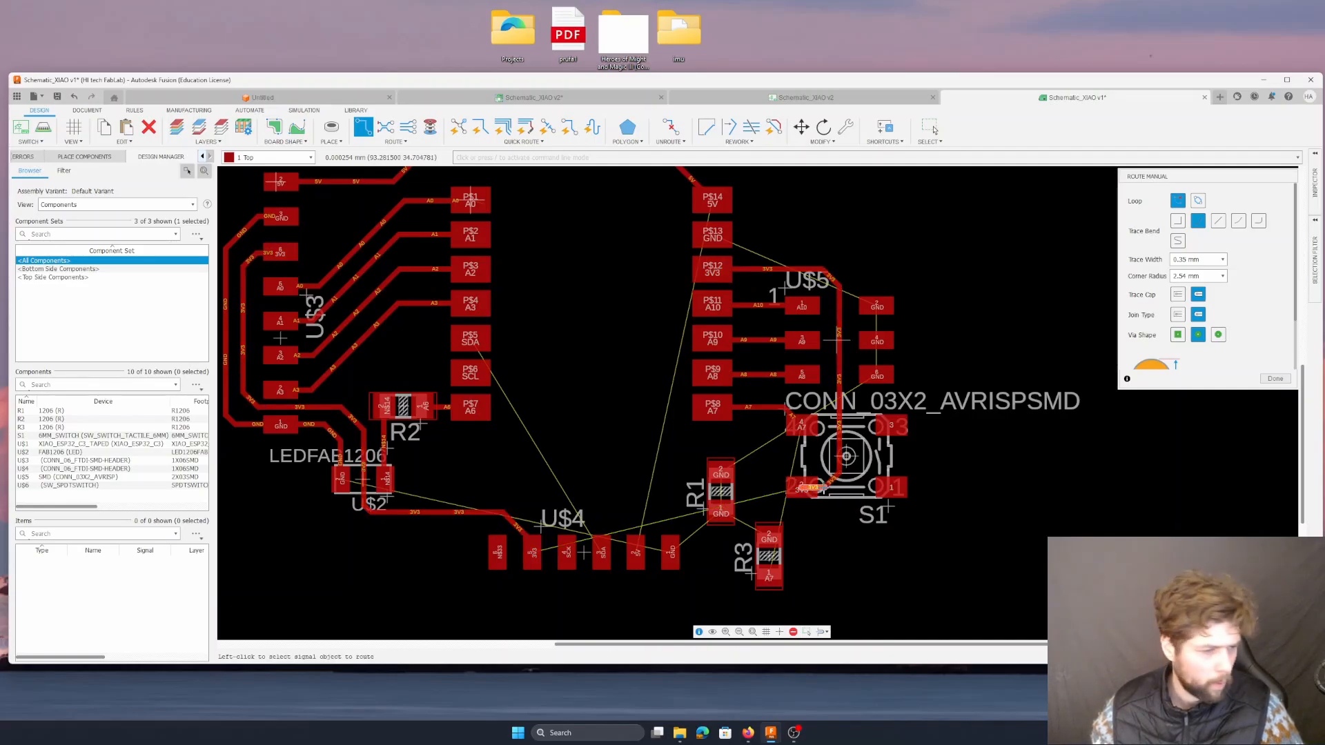
pyautogui.click(823, 488)
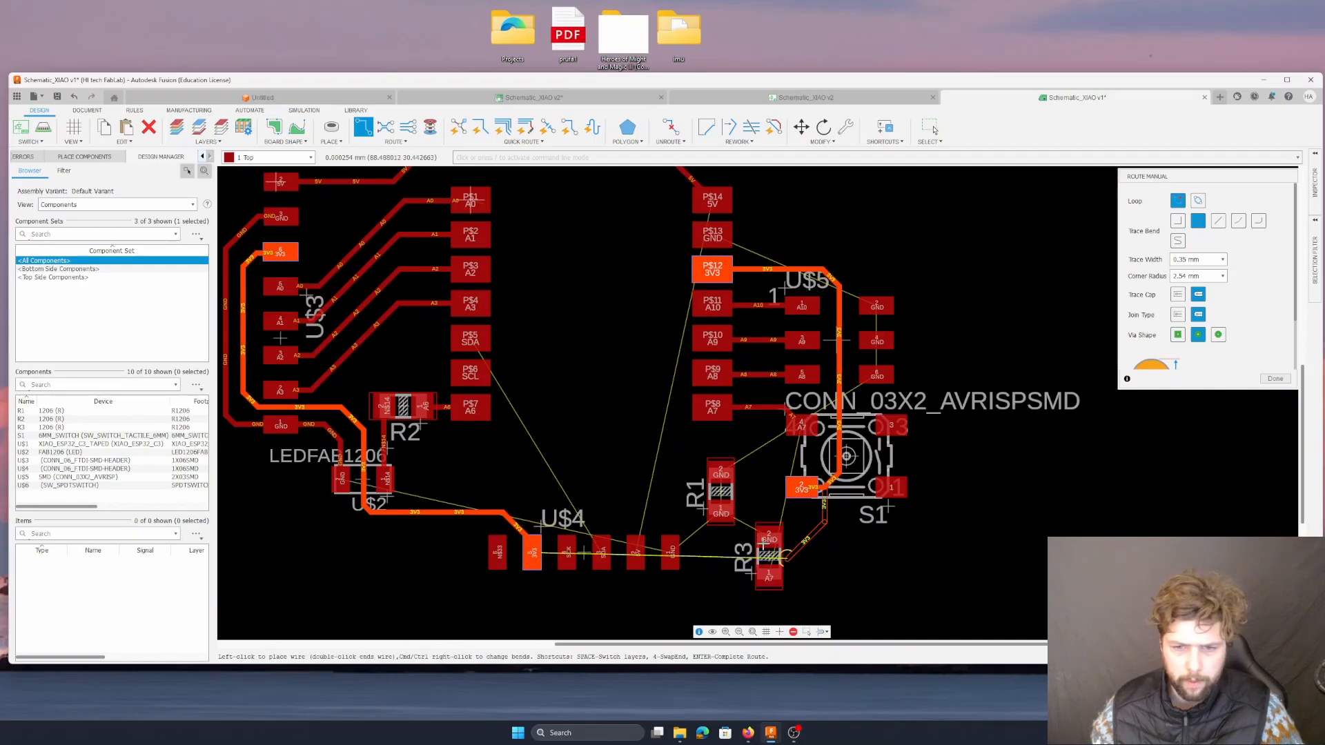
pyautogui.scroll(5, 787, 556)
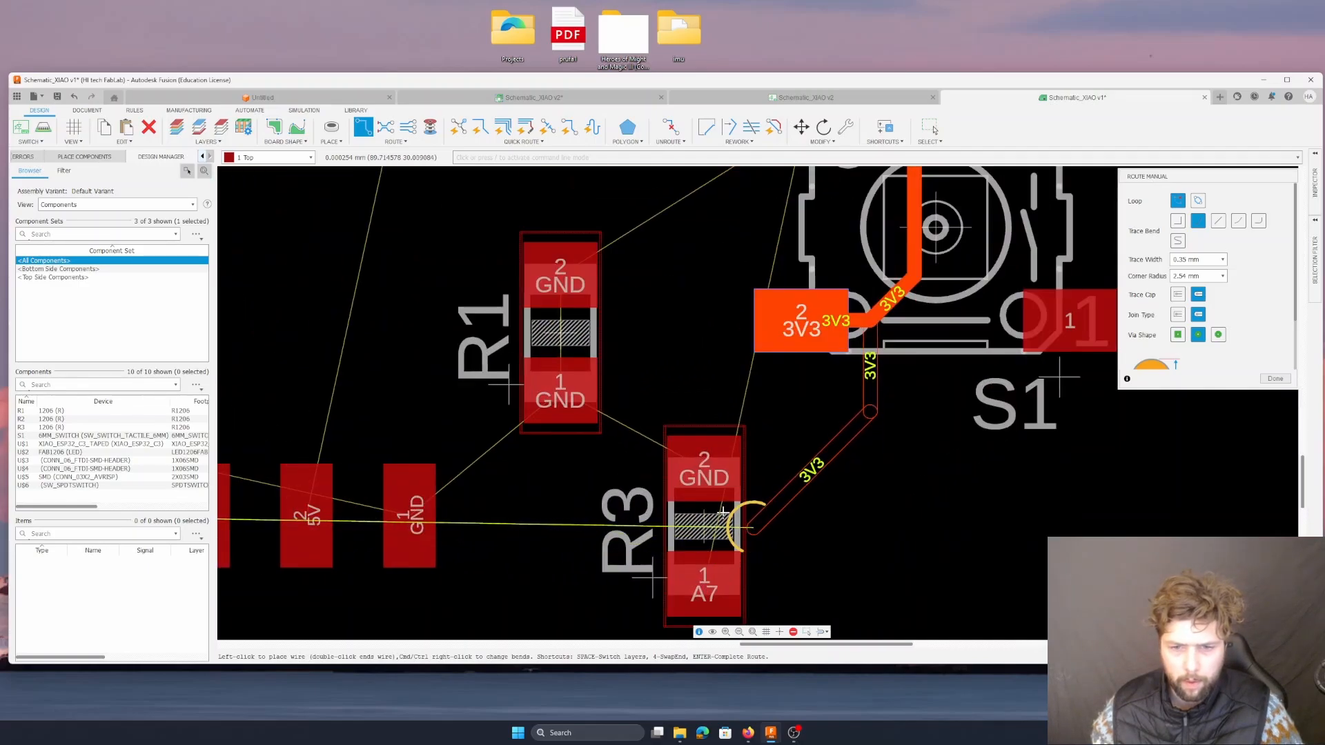
pyautogui.press('Escape')
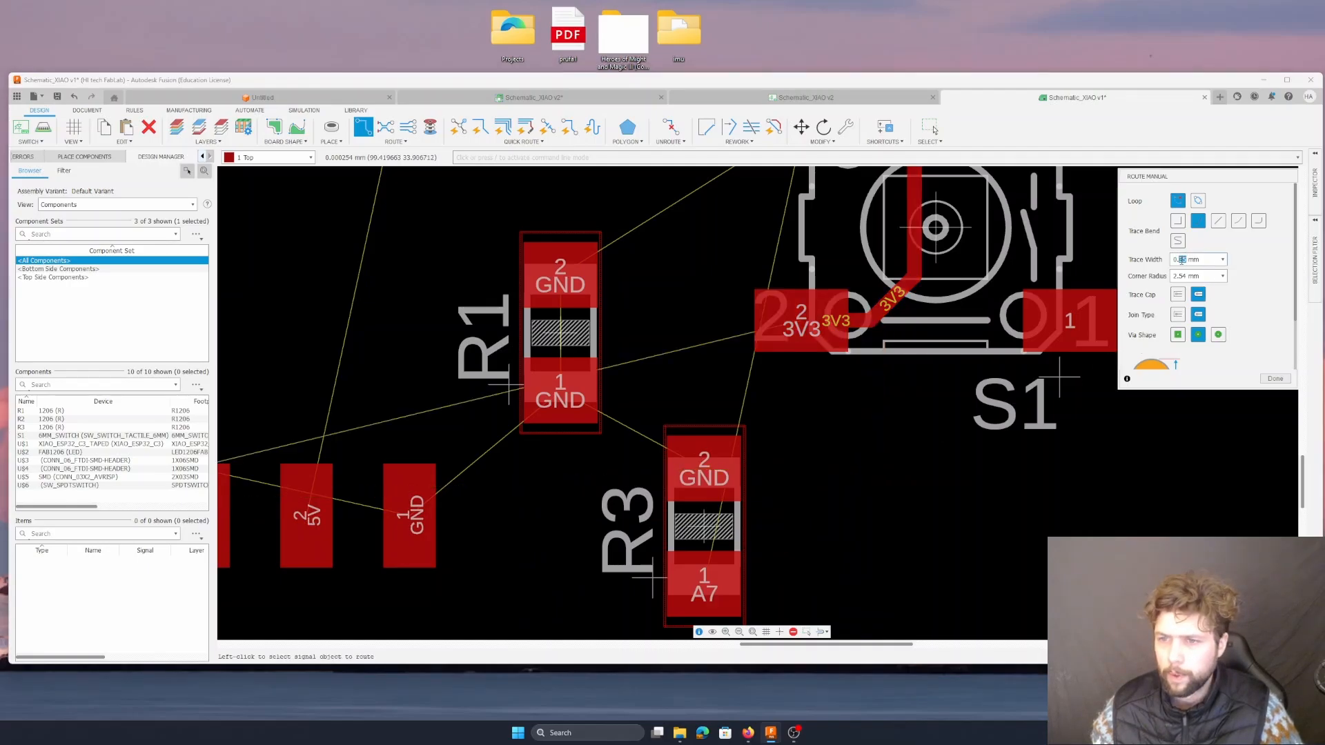
# - Set the manual routing trace width to 0.3 mm and close the routing command
pyautogui.write('4')
pyautogui.press('Return')
pyautogui.click(1274, 377)
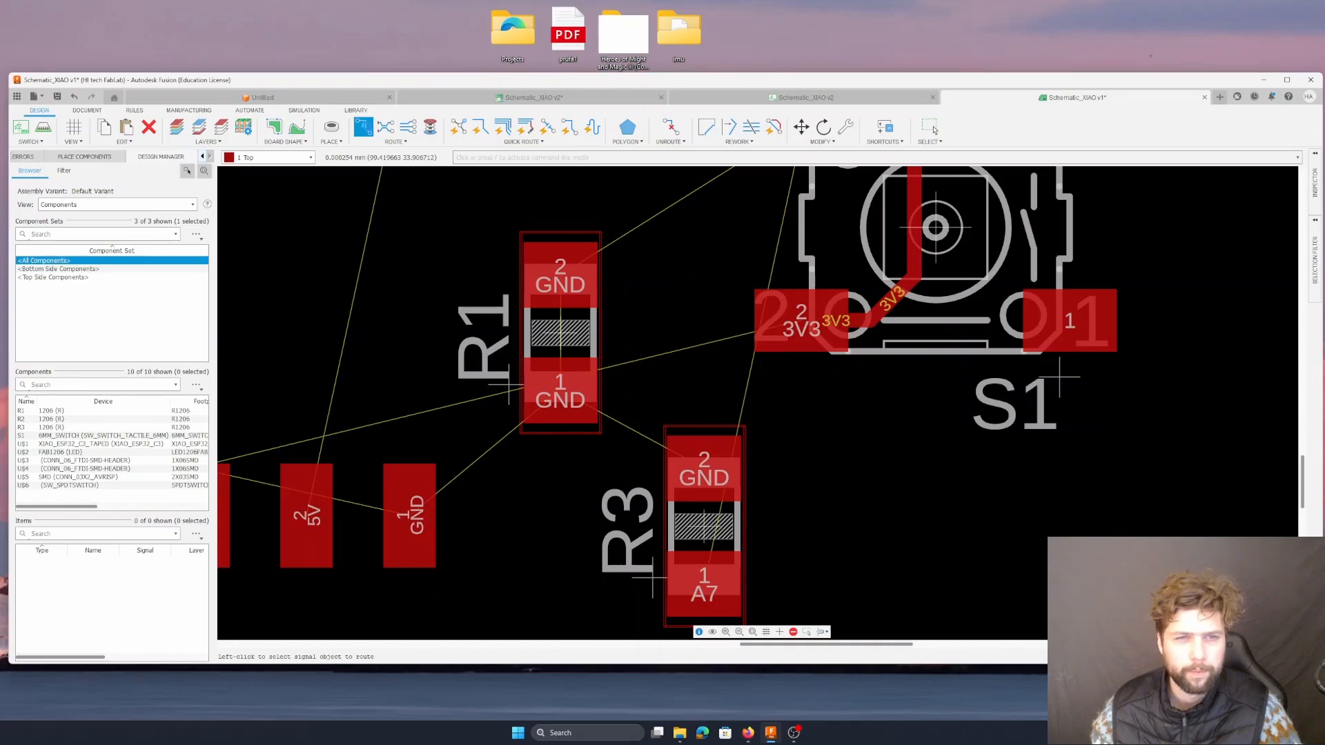
# - Route a 0.3 mm 3V3 trace from S1's pin 2 between R3's pads and beneath U$4 to its 3V3 pad
pyautogui.click(802, 322)
pyautogui.click(363, 127)
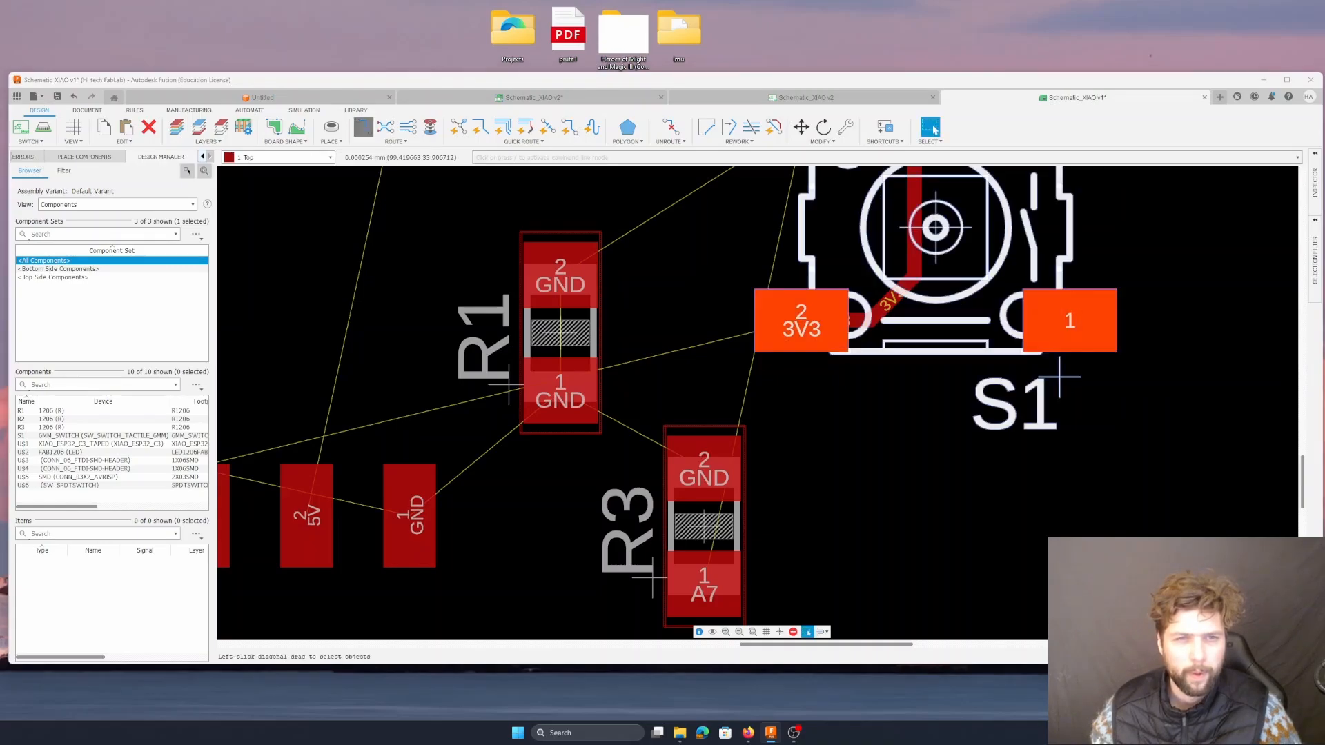
pyautogui.click(806, 321)
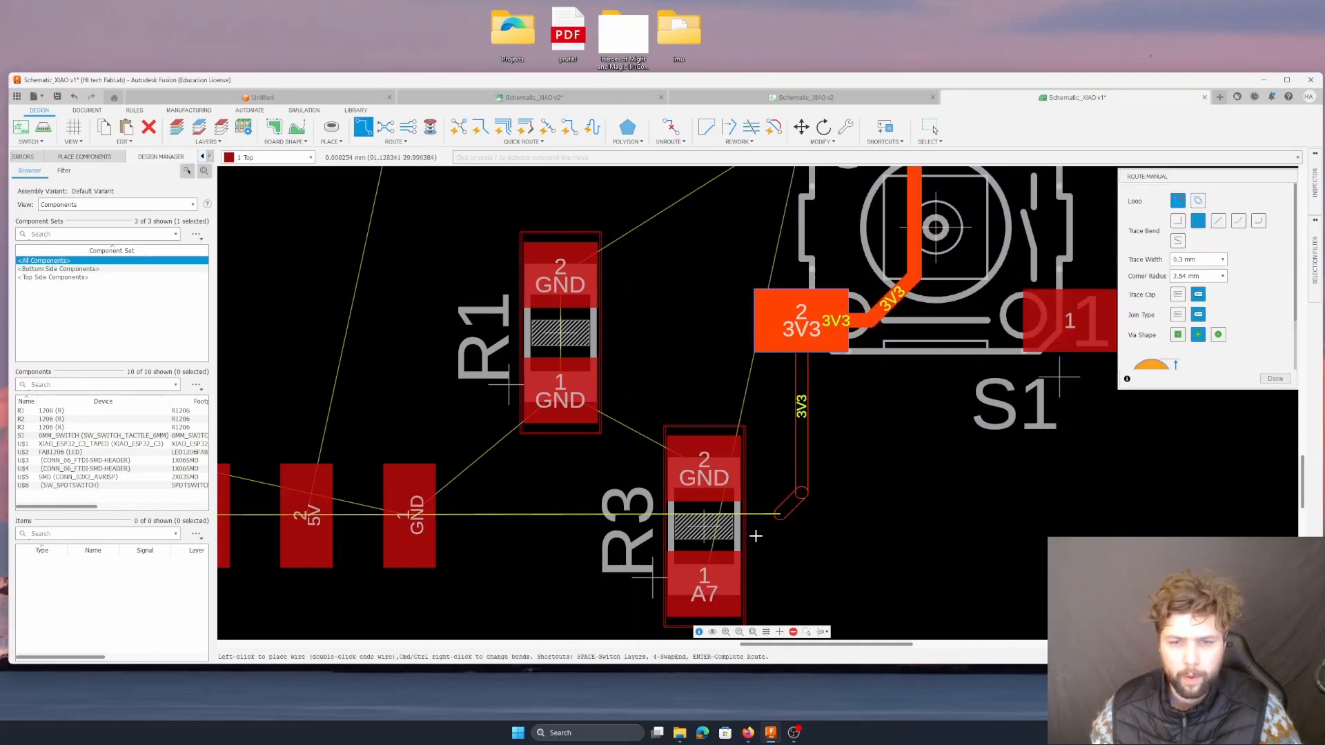
pyautogui.click(721, 530)
pyautogui.scroll(3, 711, 529)
pyautogui.scroll(-4, 666, 529)
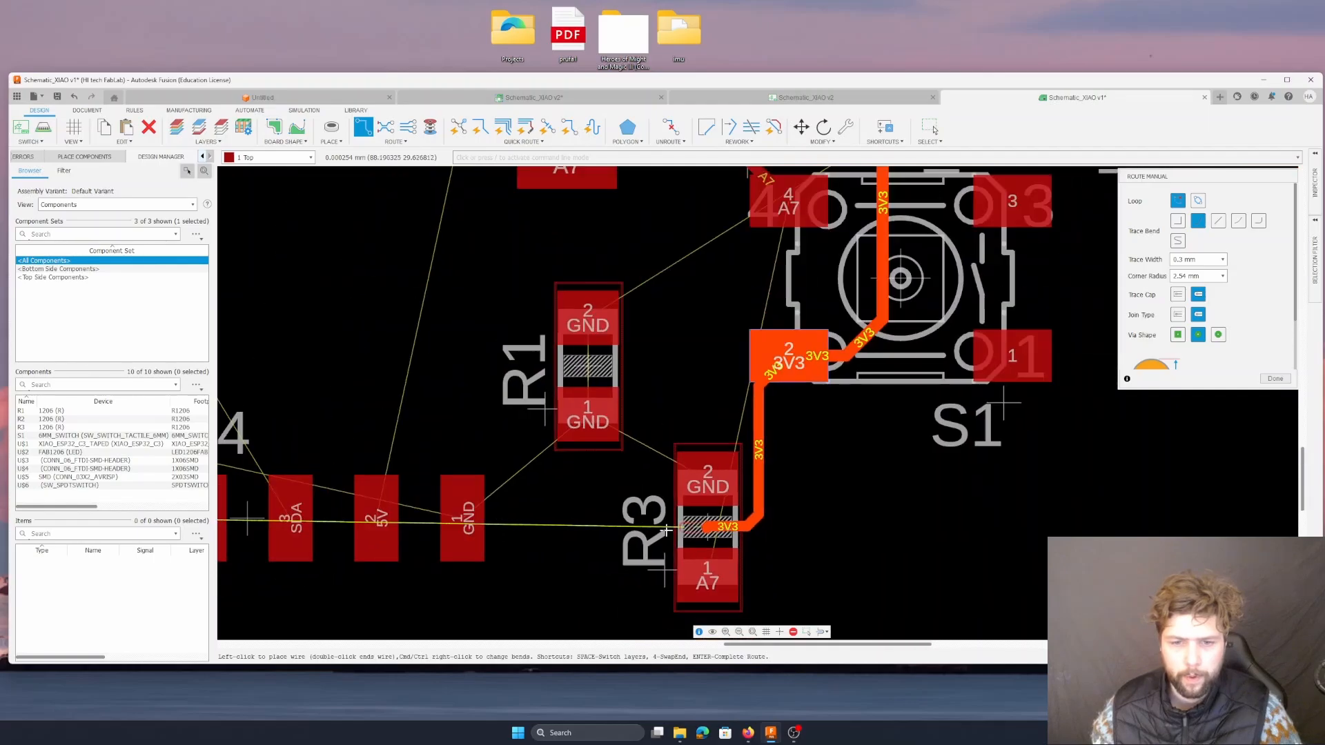
pyautogui.scroll(-5, 666, 529)
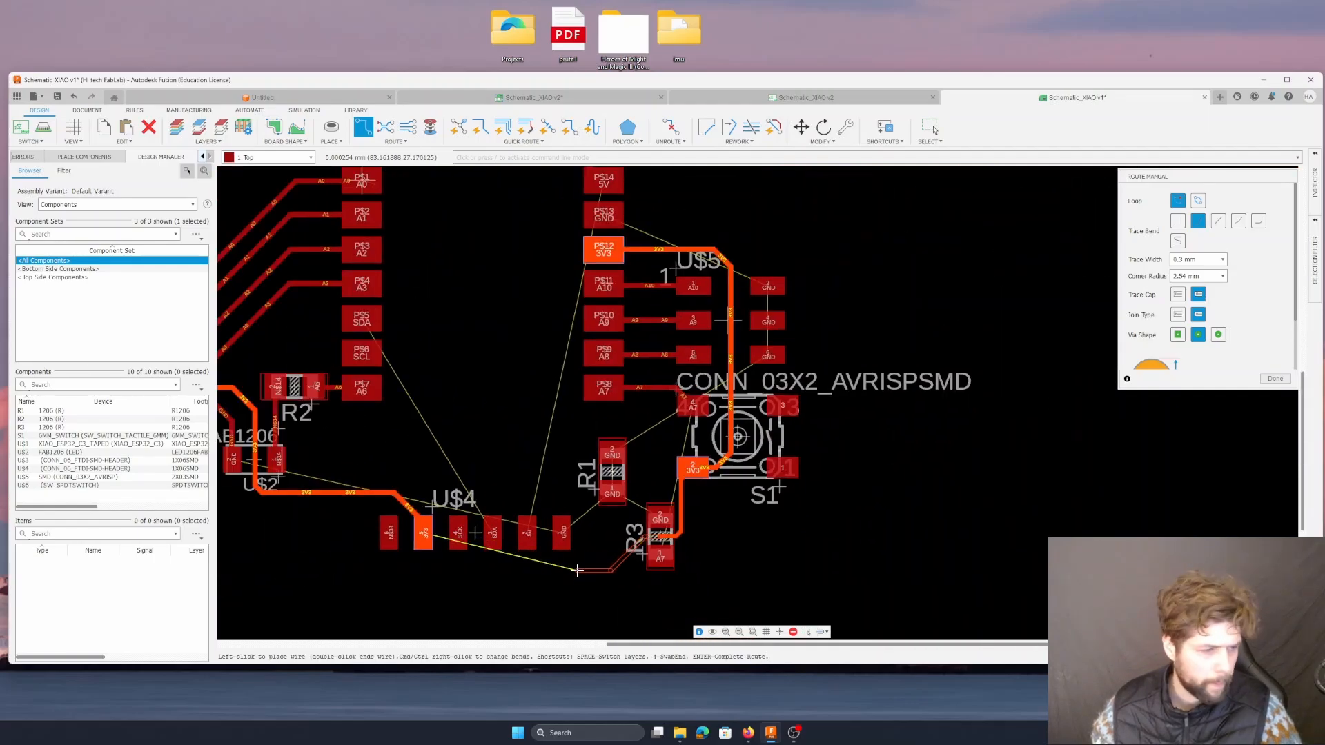
pyautogui.click(423, 575)
pyautogui.click(424, 534)
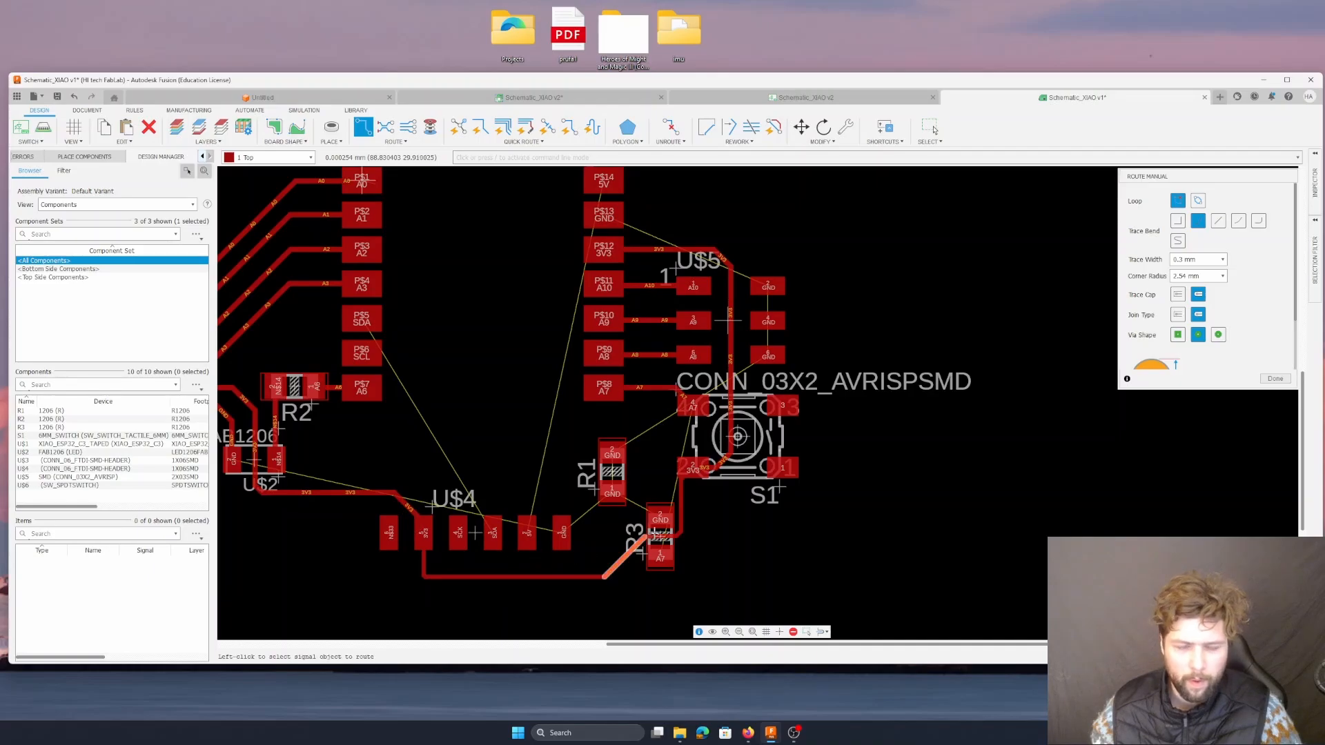
# - Try a GND trace from R1's pin 1 to R3's pin 2, and undo it together with the 3V3 route to U$4
pyautogui.click(611, 491)
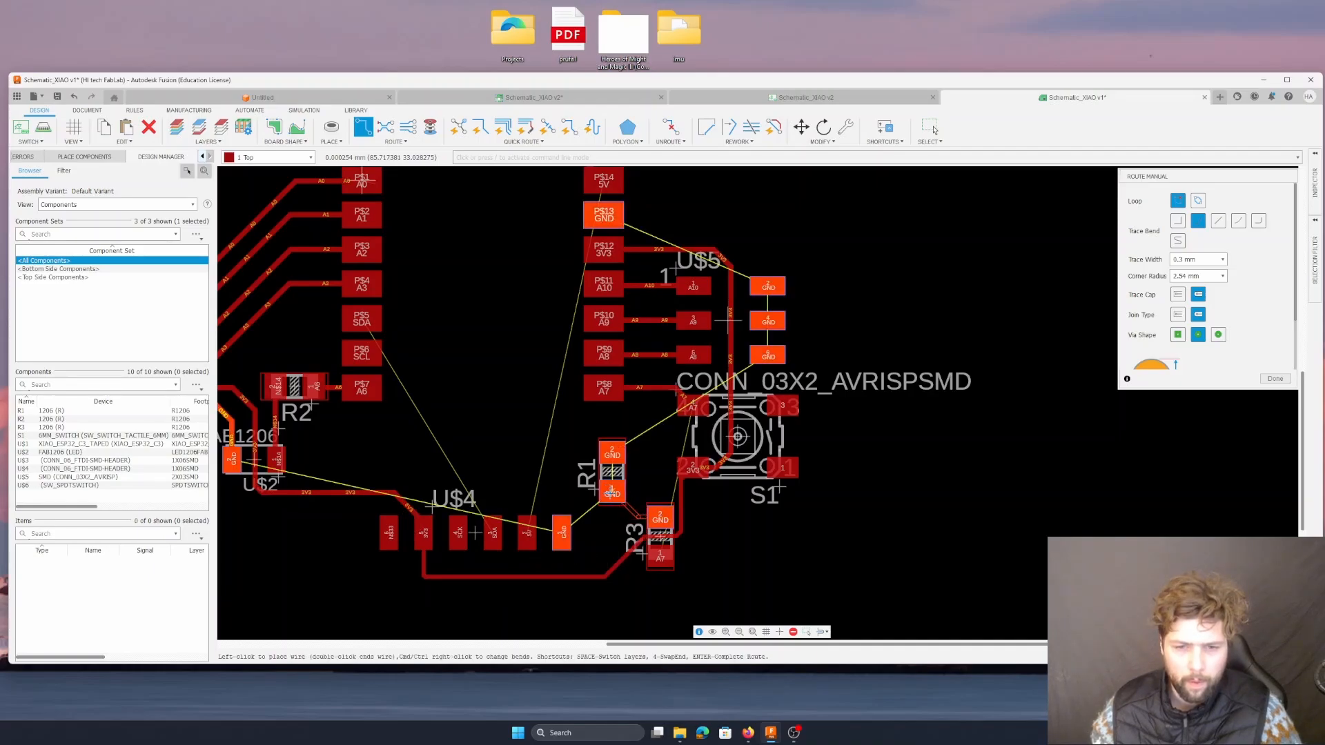
pyautogui.press('Escape')
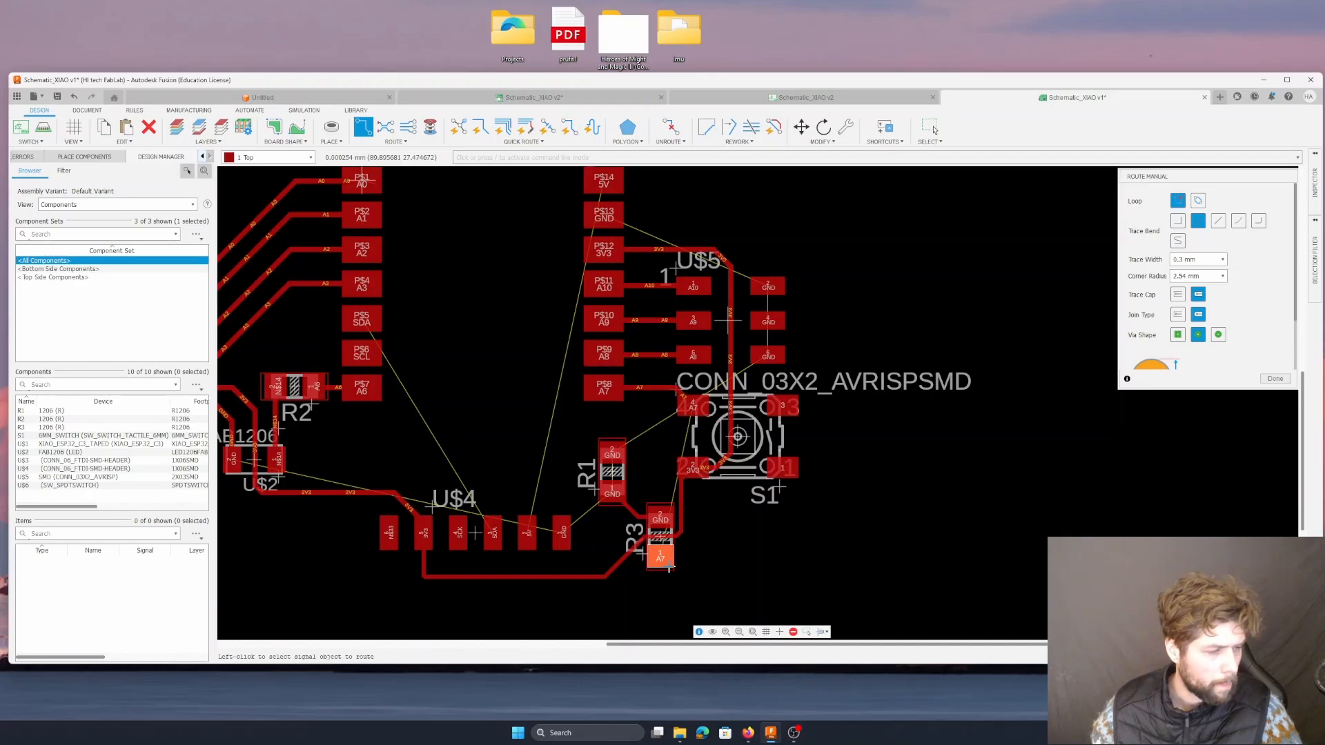
pyautogui.press('Escape')
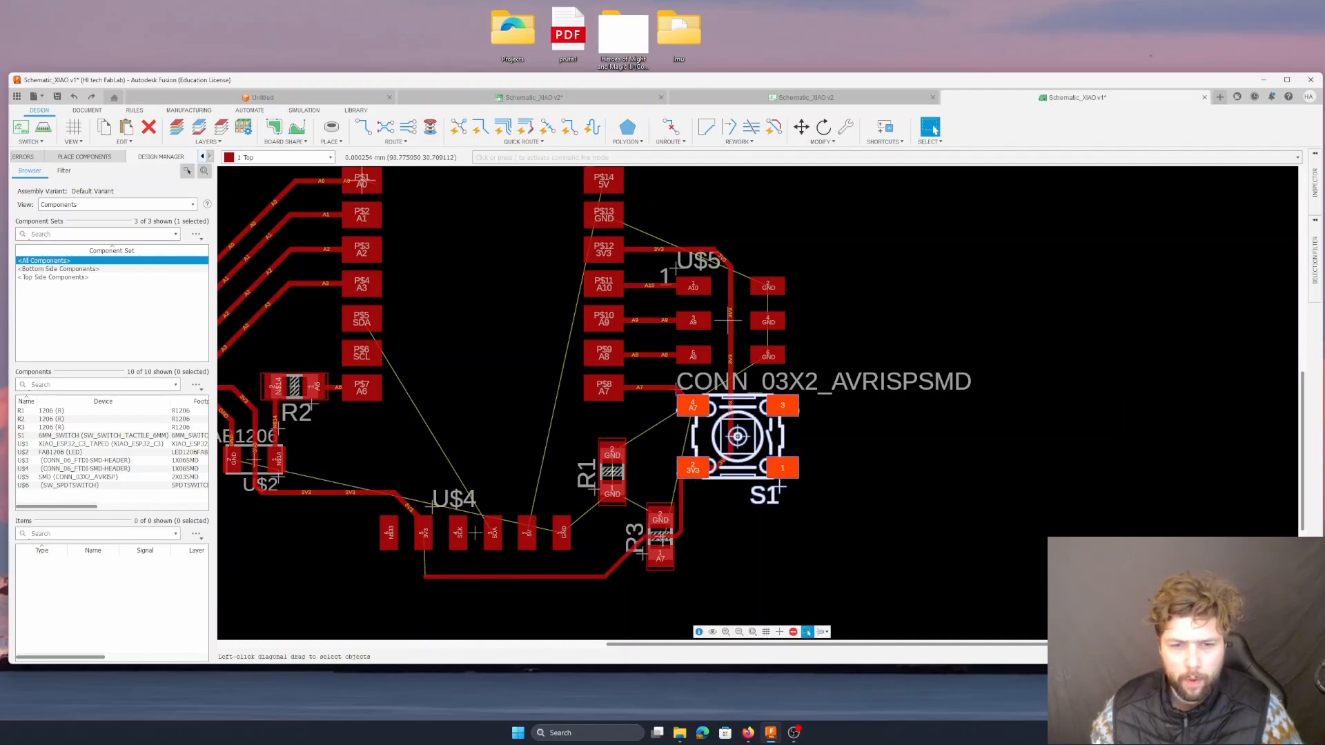
pyautogui.hotkey('ctrl', 'z')
# - Swap the positions of R1 and R3 and rotate R3 180 degrees so its A7 pad faces the XIAO's P$8 pad
pyautogui.moveTo(655, 514)
pyautogui.mouseDown()
pyautogui.moveTo(631, 513)
pyautogui.moveTo(577, 433)
pyautogui.moveTo(656, 528)
pyautogui.mouseUp()
pyautogui.moveTo(580, 487); pyautogui.dragTo(611, 482)
pyautogui.press('Escape')
pyautogui.rightClick(613, 448)
pyautogui.rightClick(615, 450)
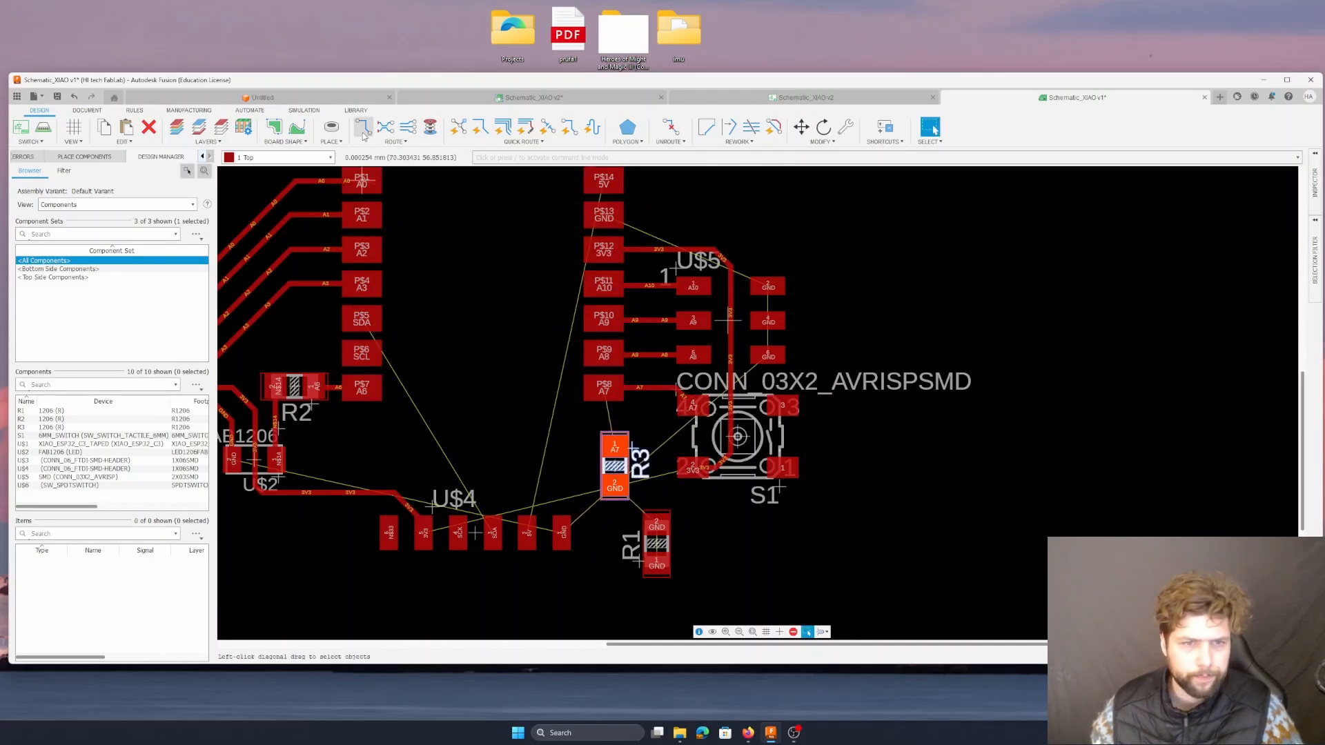
# - Route 0.3 mm traces from P$8 to R3's A7 pad and from R3's GND pad to R1's pin 2 and U$4's GND pad
pyautogui.click(364, 136)
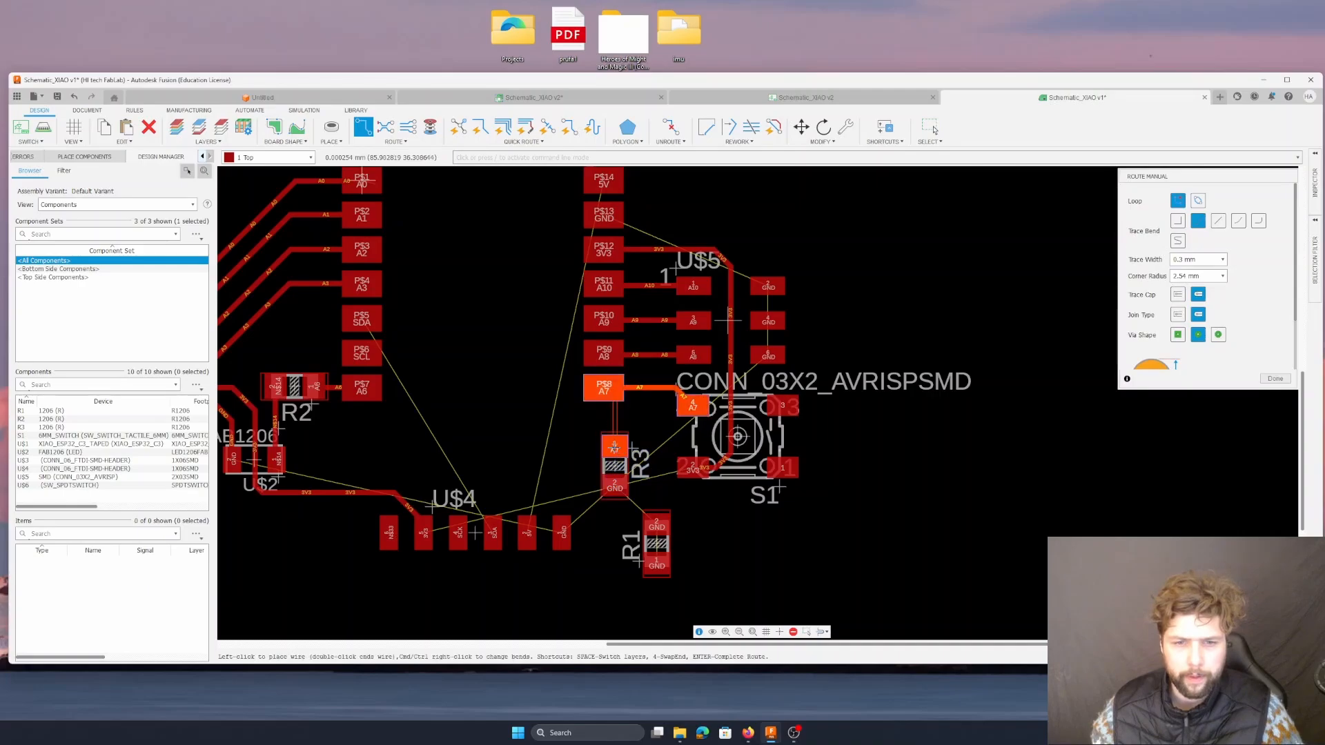
pyautogui.click(614, 488)
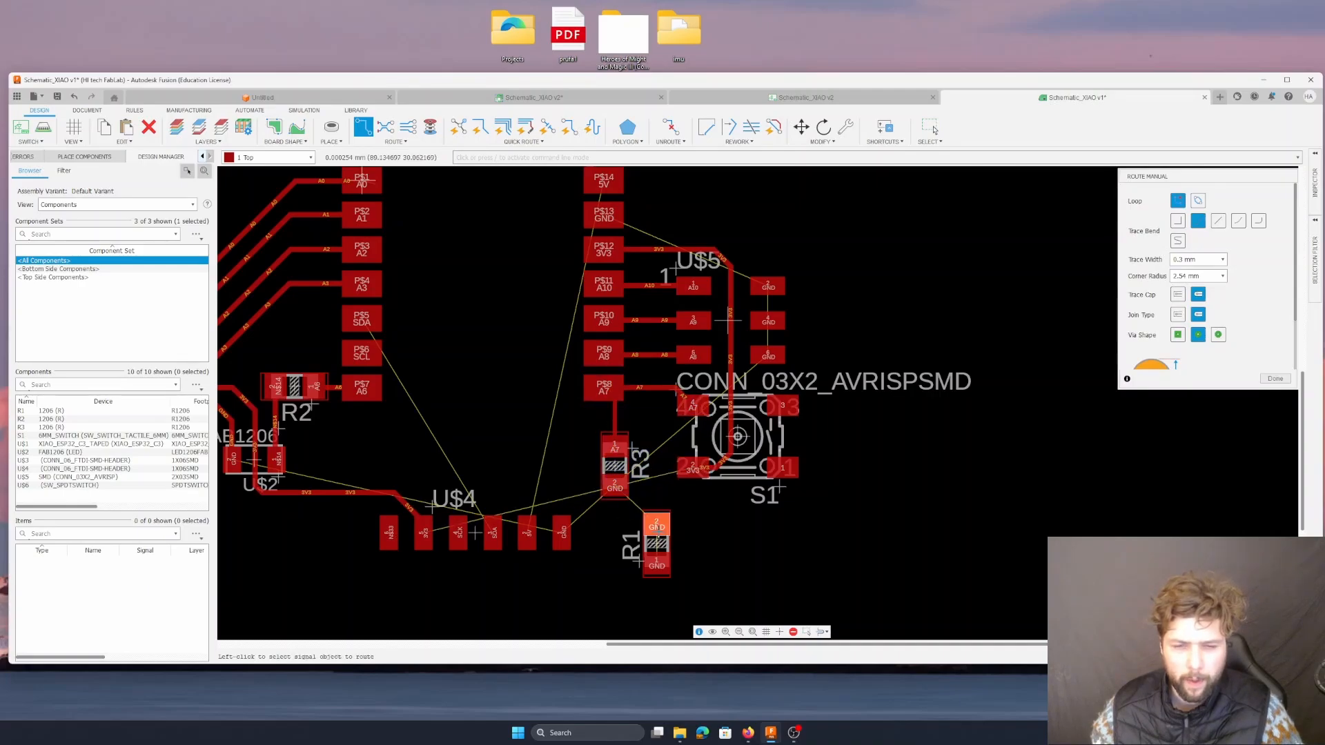
pyautogui.click(656, 527)
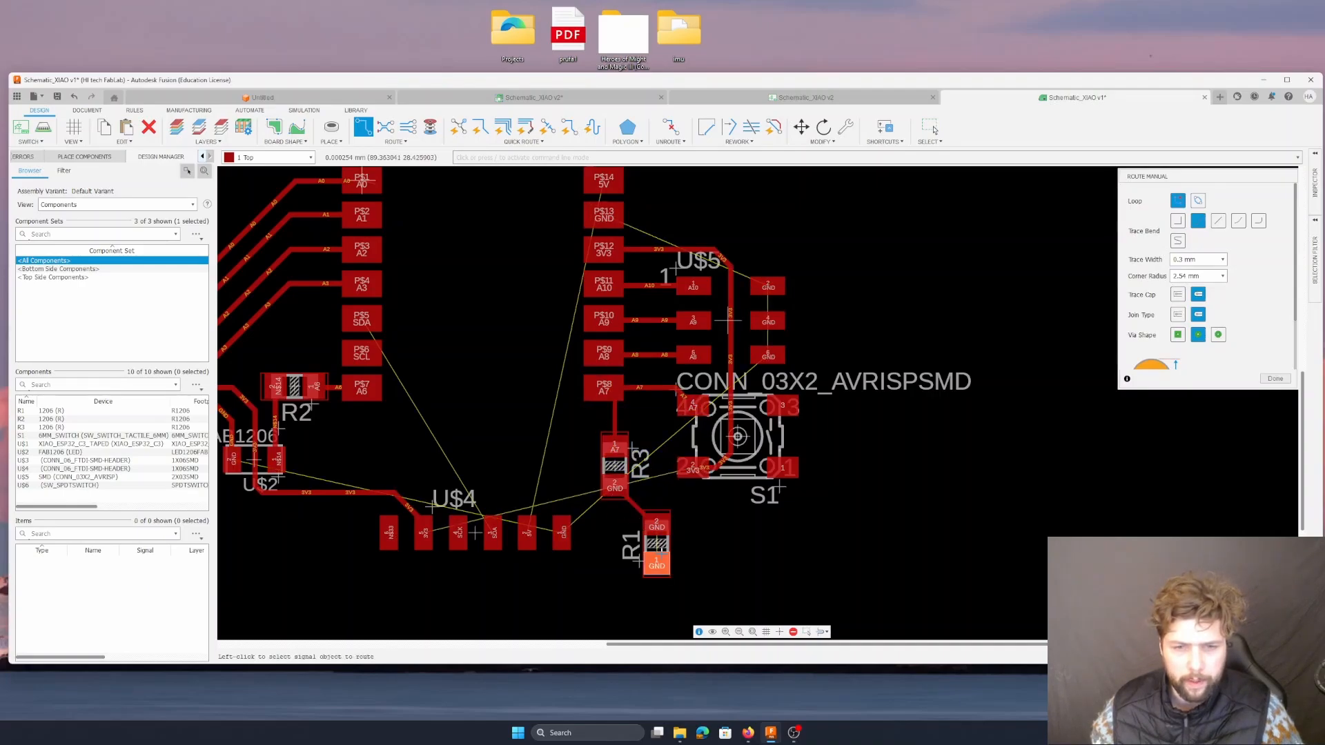
pyautogui.click(570, 530)
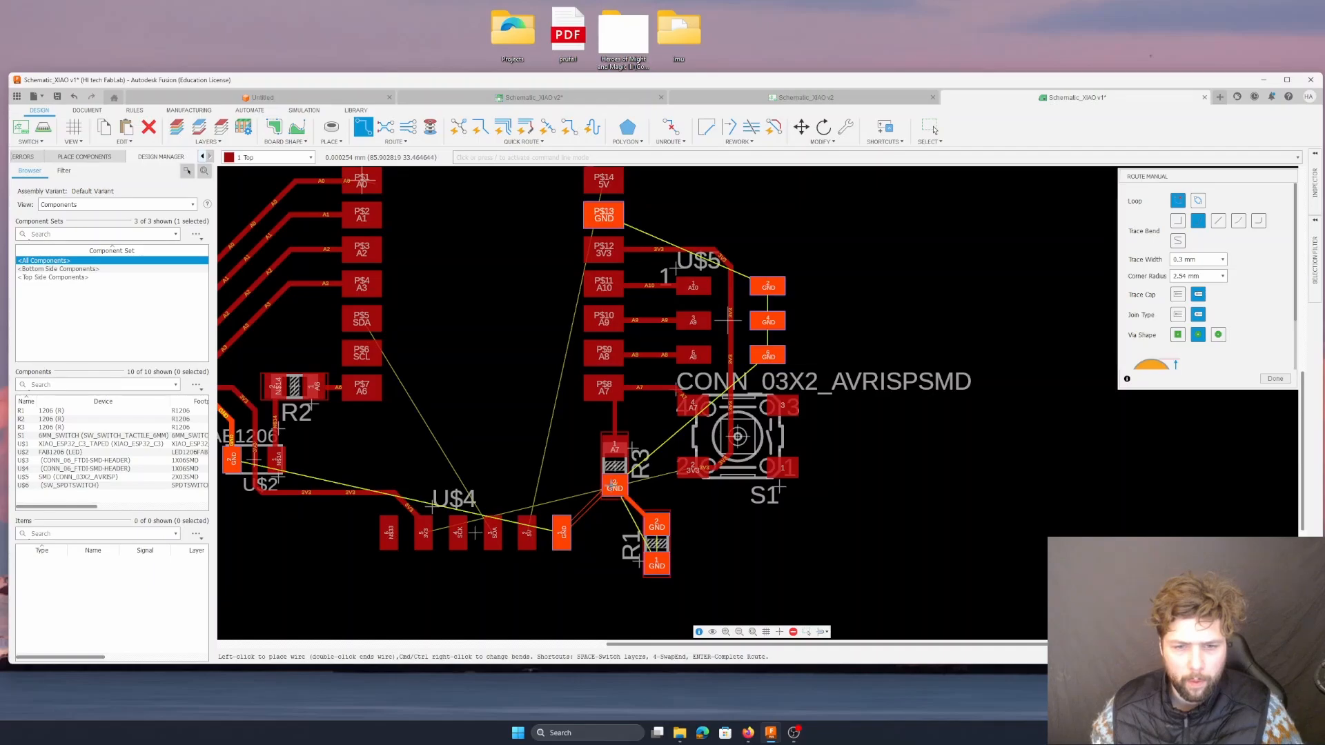
pyautogui.click(613, 486)
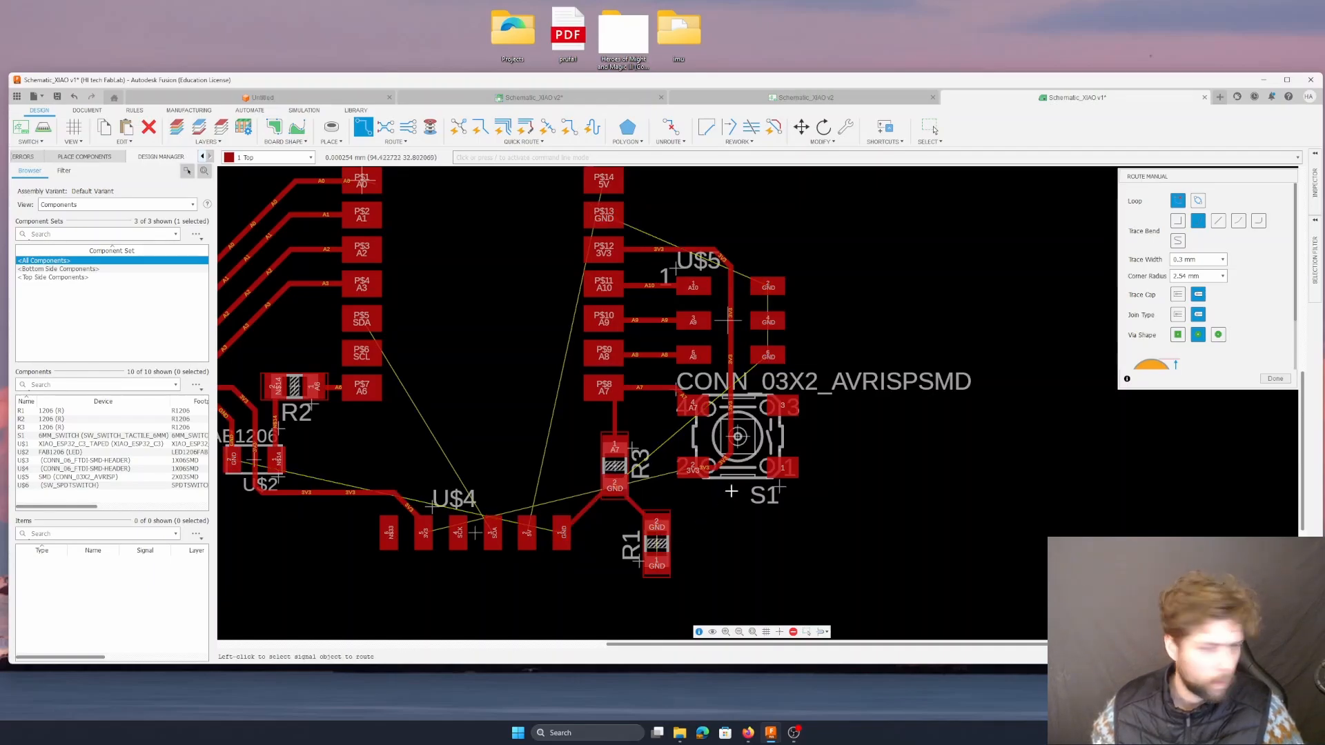
# - Route a 0.3 mm 3V3 branch from the trace inside S1, between R1's pads and beneath U$4, to U$4's 3V3 pad
pyautogui.click(725, 457)
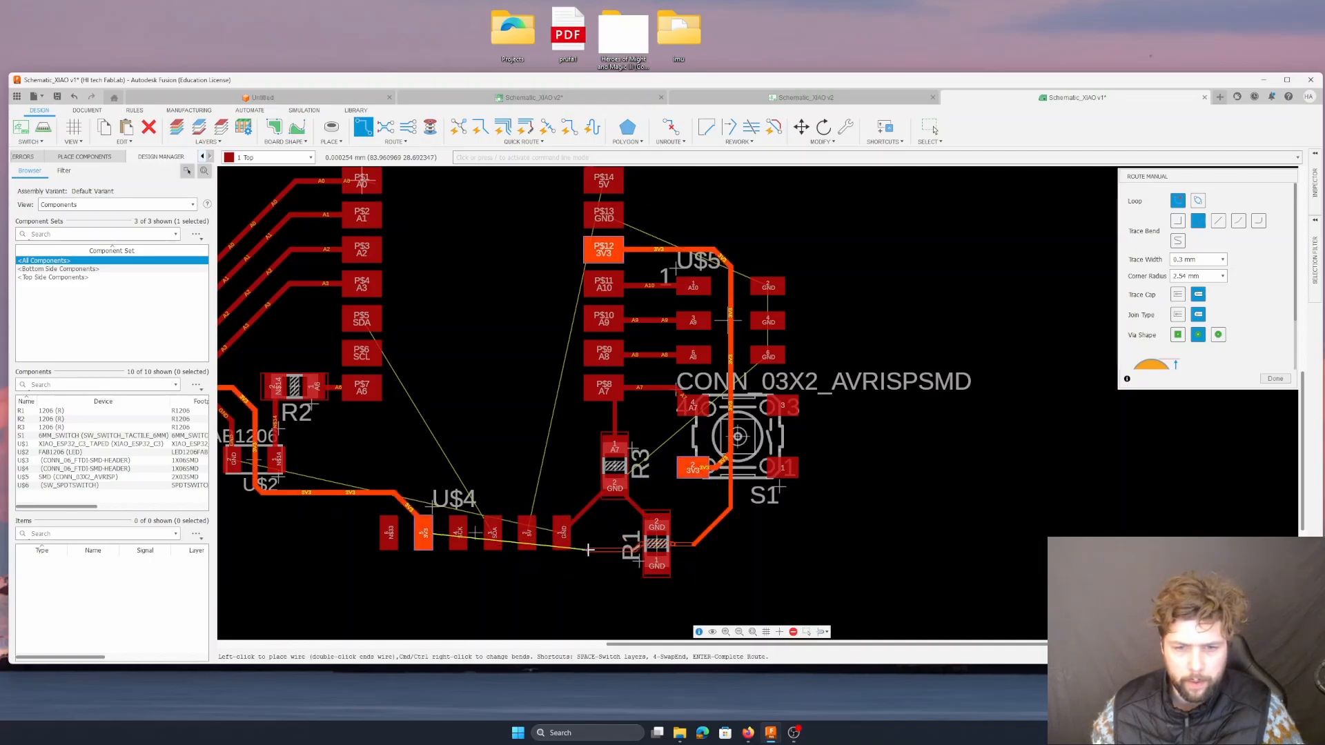
pyautogui.click(422, 544)
pyautogui.press('Escape')
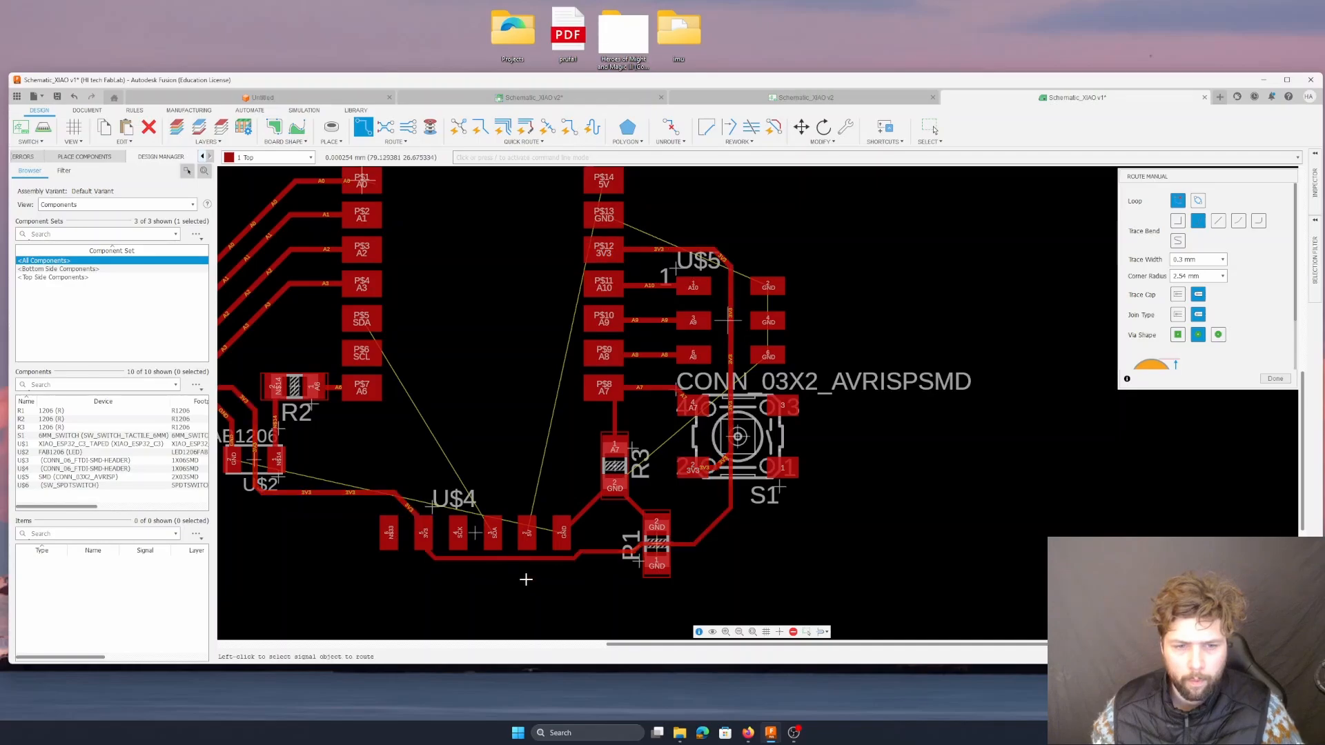
pyautogui.press('Escape')
# - Straighten the 3V3 trace segment beside R1 and move R1 directly beneath R3, with the trace running between R1's pads
pyautogui.scroll(3, 569, 591)
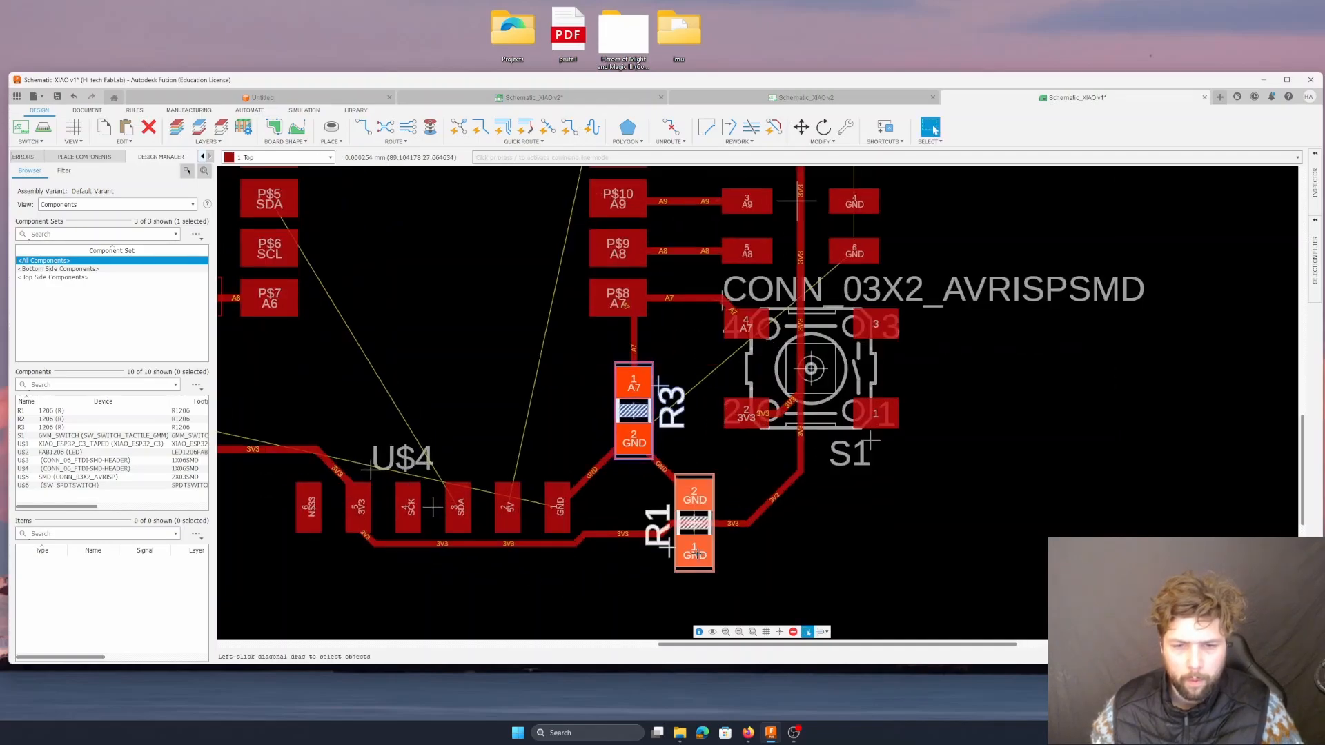
pyautogui.moveTo(696, 550)
pyautogui.mouseDown()
pyautogui.moveTo(704, 582)
pyautogui.moveTo(706, 573)
pyautogui.mouseUp()
pyautogui.moveTo(622, 534); pyautogui.dragTo(619, 543)
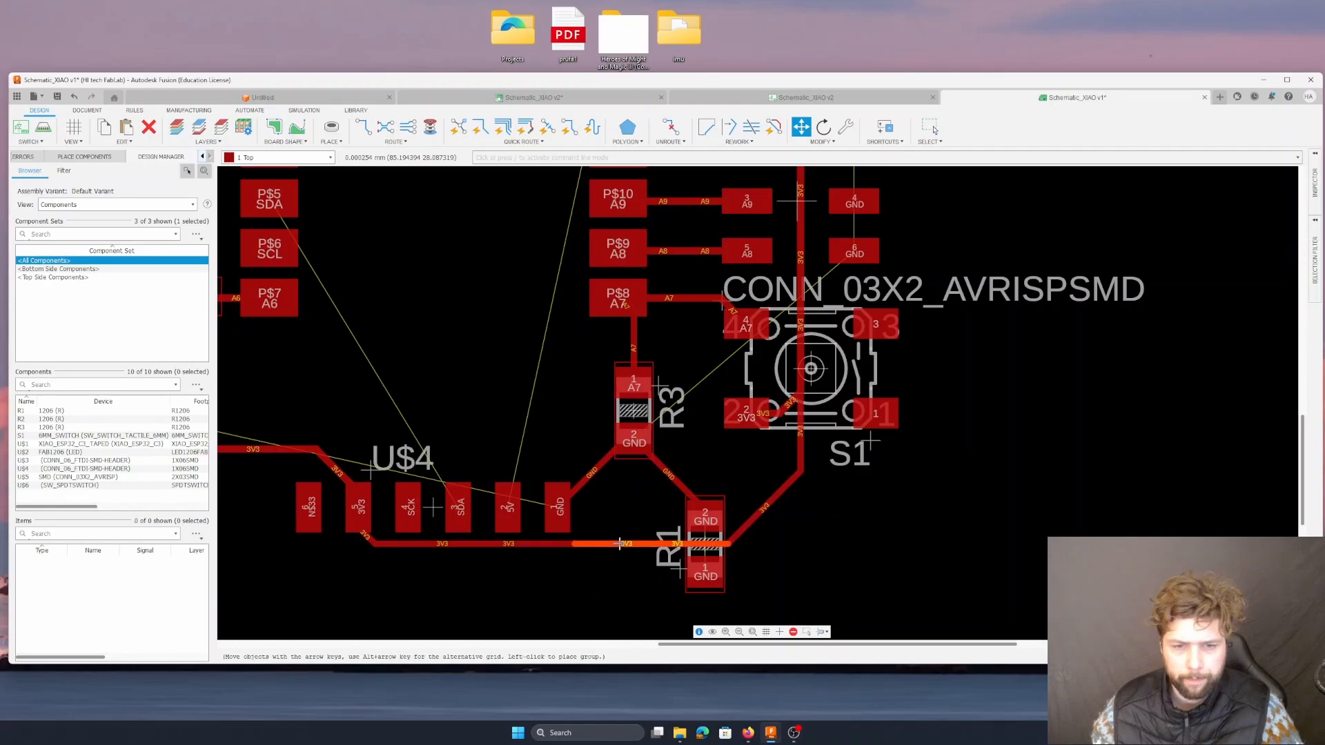
pyautogui.moveTo(706, 583); pyautogui.dragTo(647, 582)
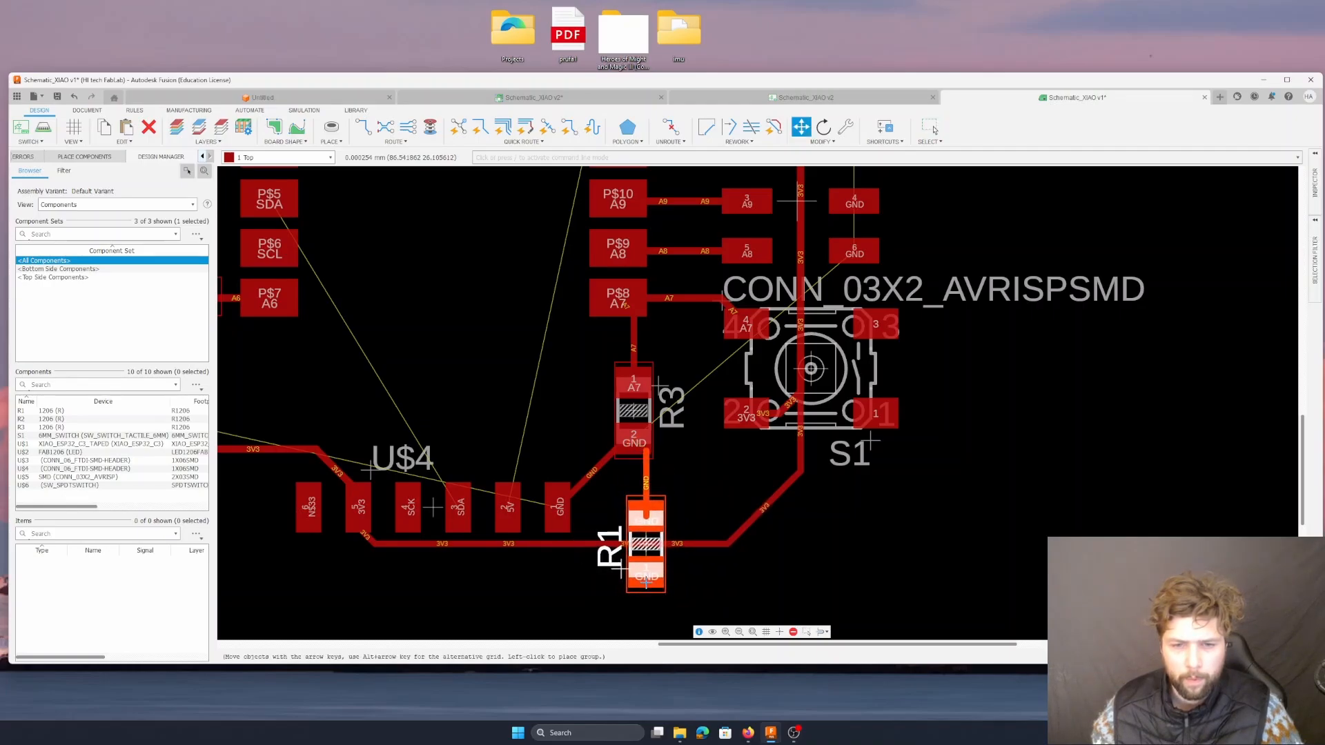
pyautogui.press('Escape')
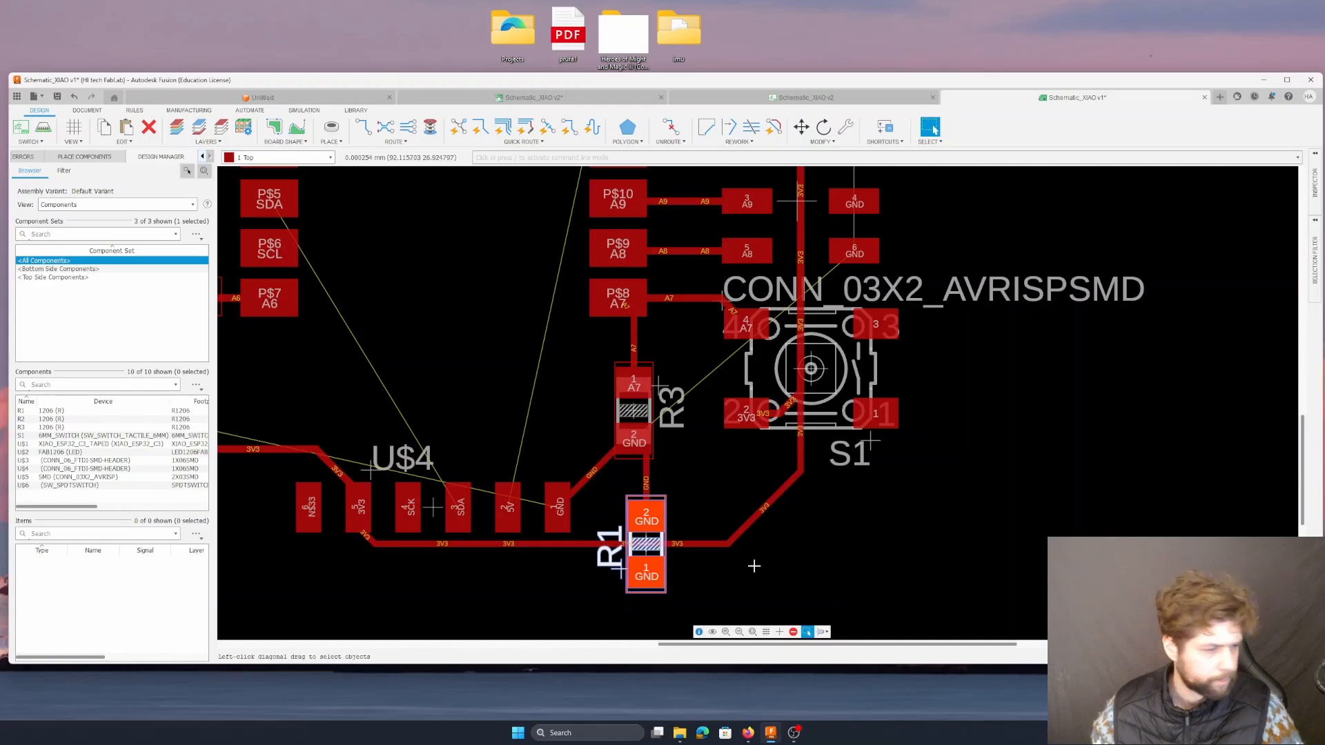
pyautogui.moveTo(640, 574); pyautogui.dragTo(627, 574)
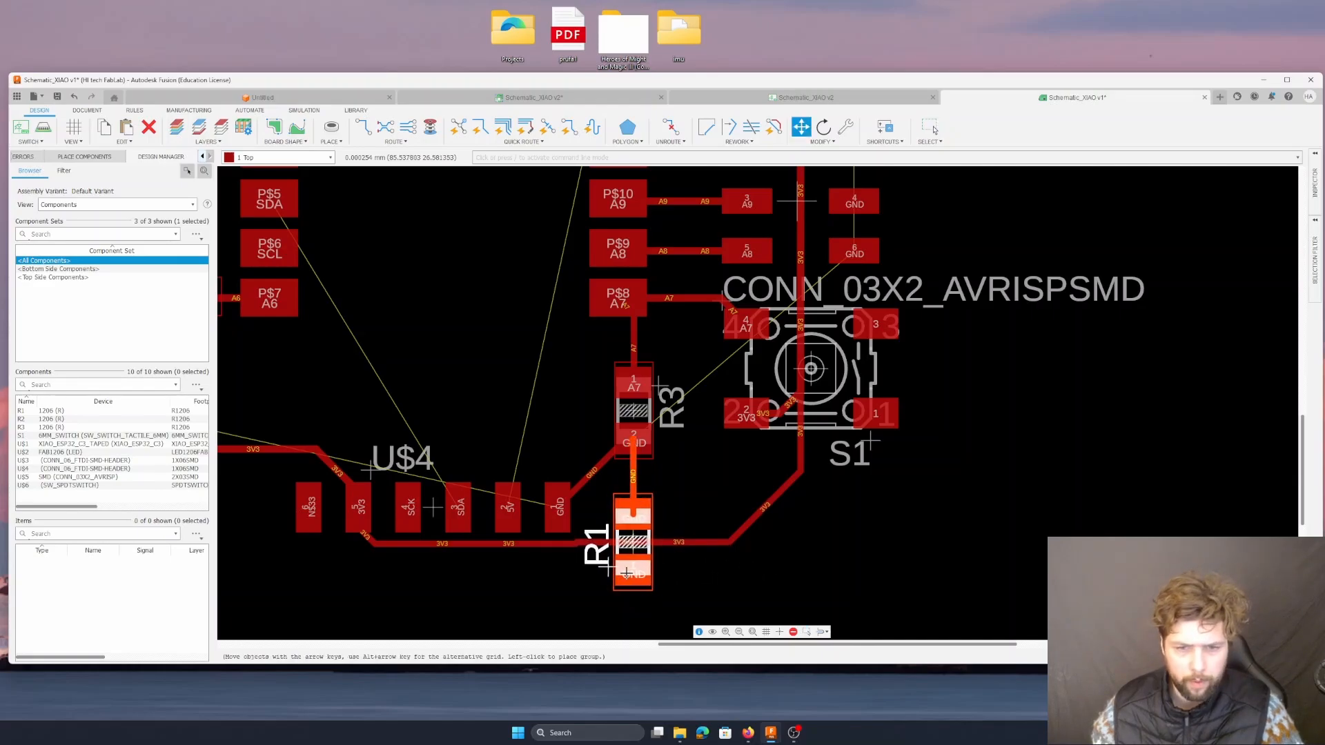
# - Route a 0.3 mm GND trace from R1's pin 1 beneath U$4 to U$2's GND pad
pyautogui.press('Escape')
pyautogui.scroll(-3, 760, 533)
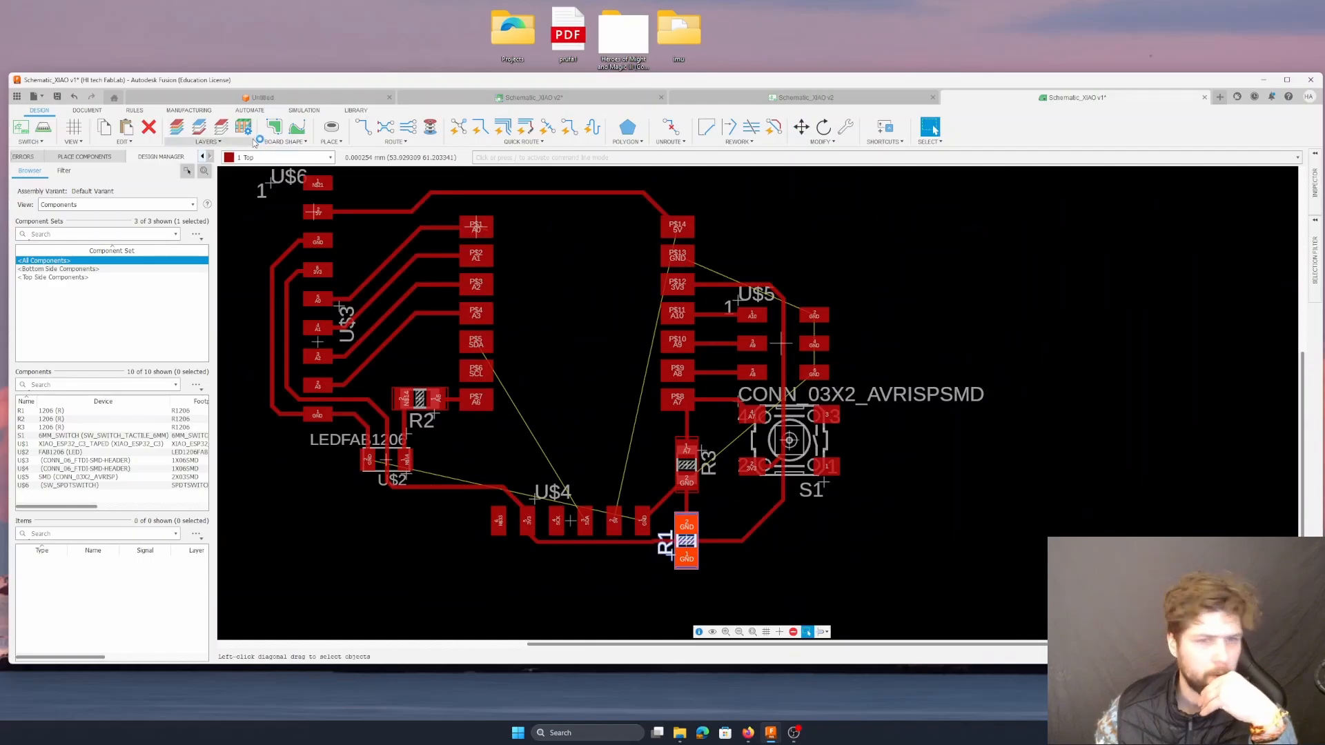
pyautogui.click(366, 131)
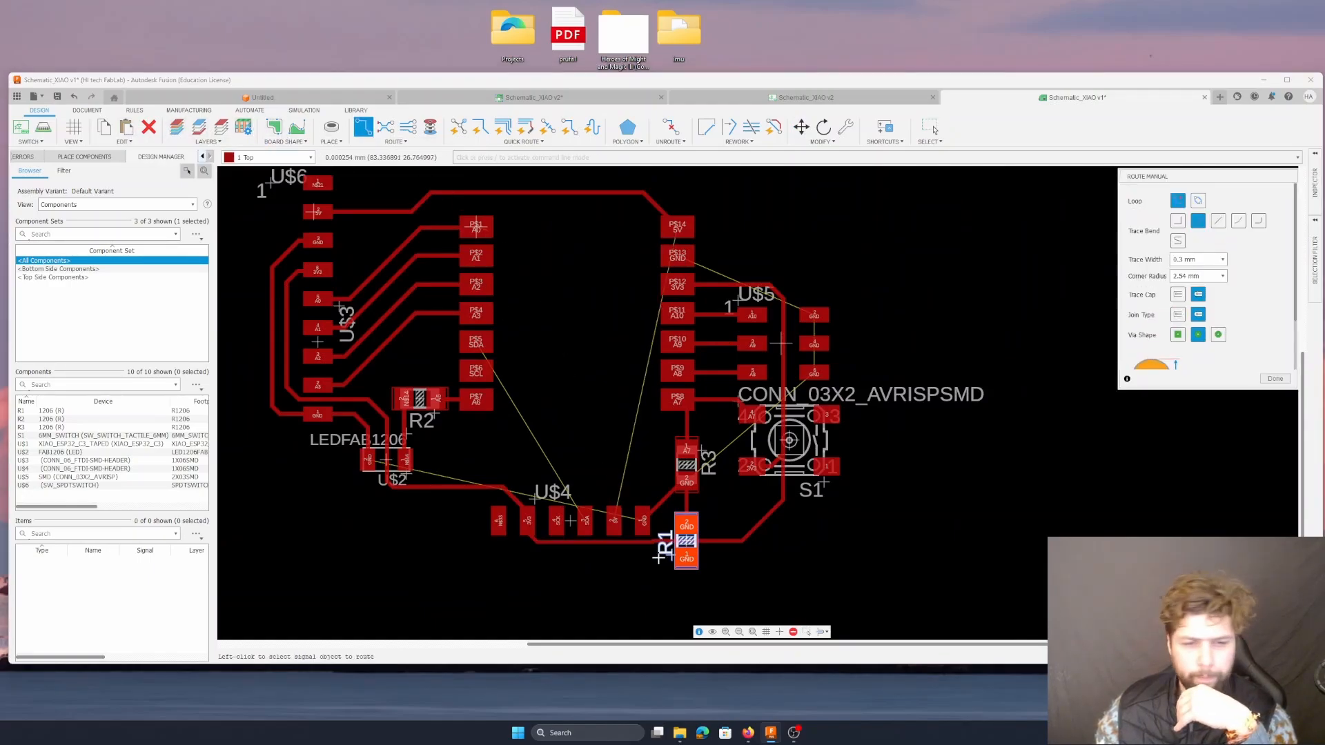
pyautogui.click(689, 560)
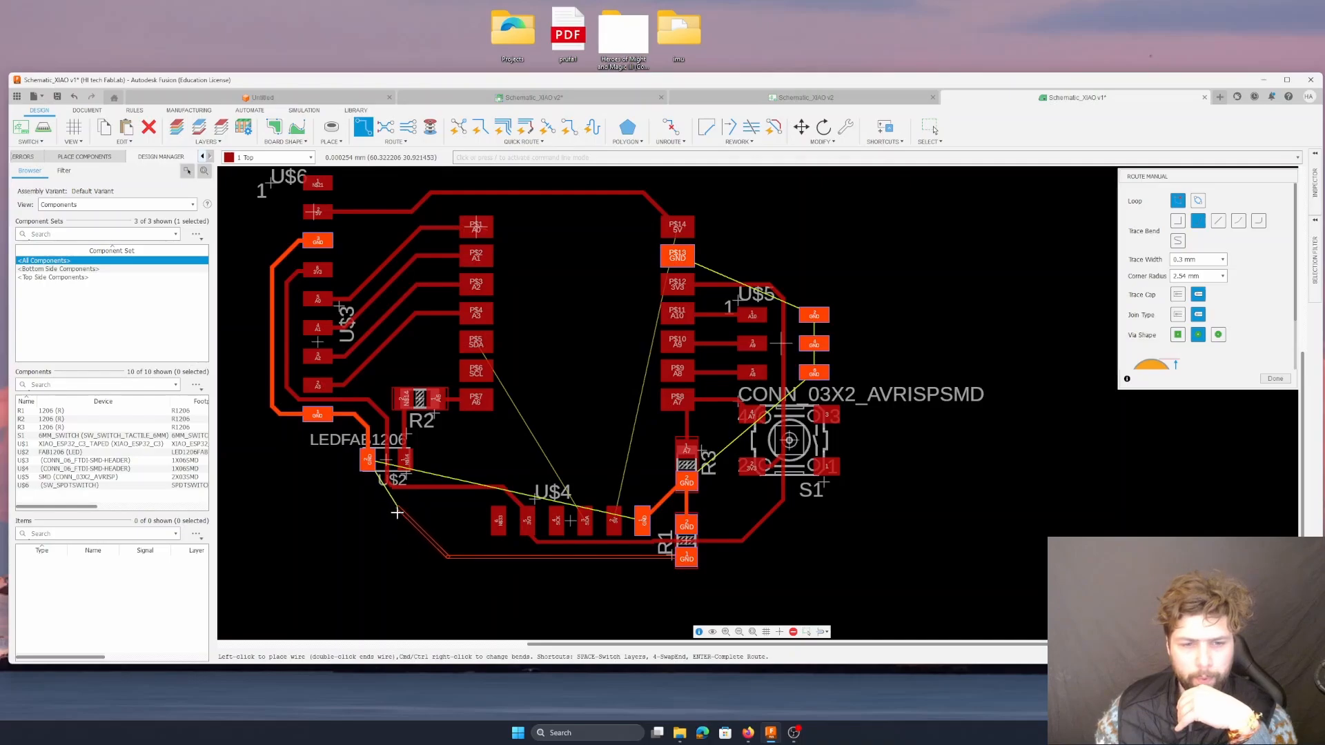
pyautogui.click(469, 535)
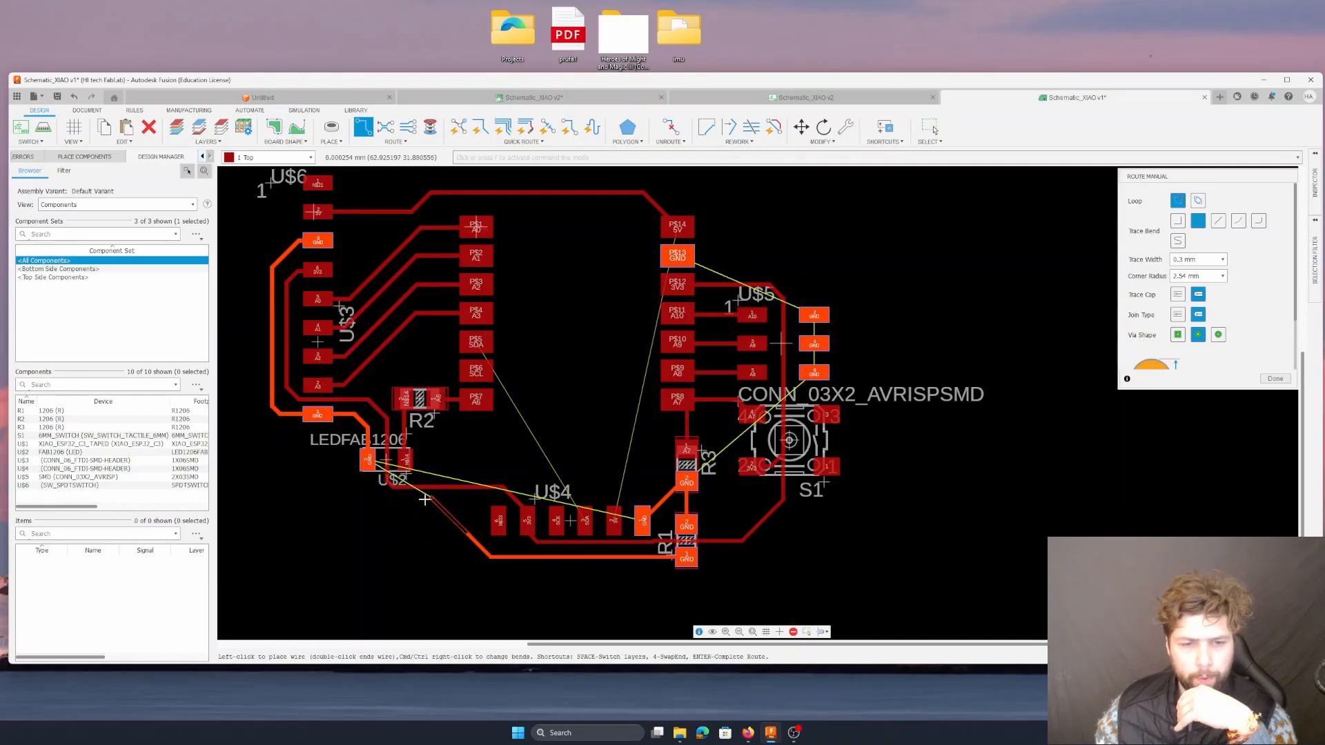
pyautogui.click(388, 502)
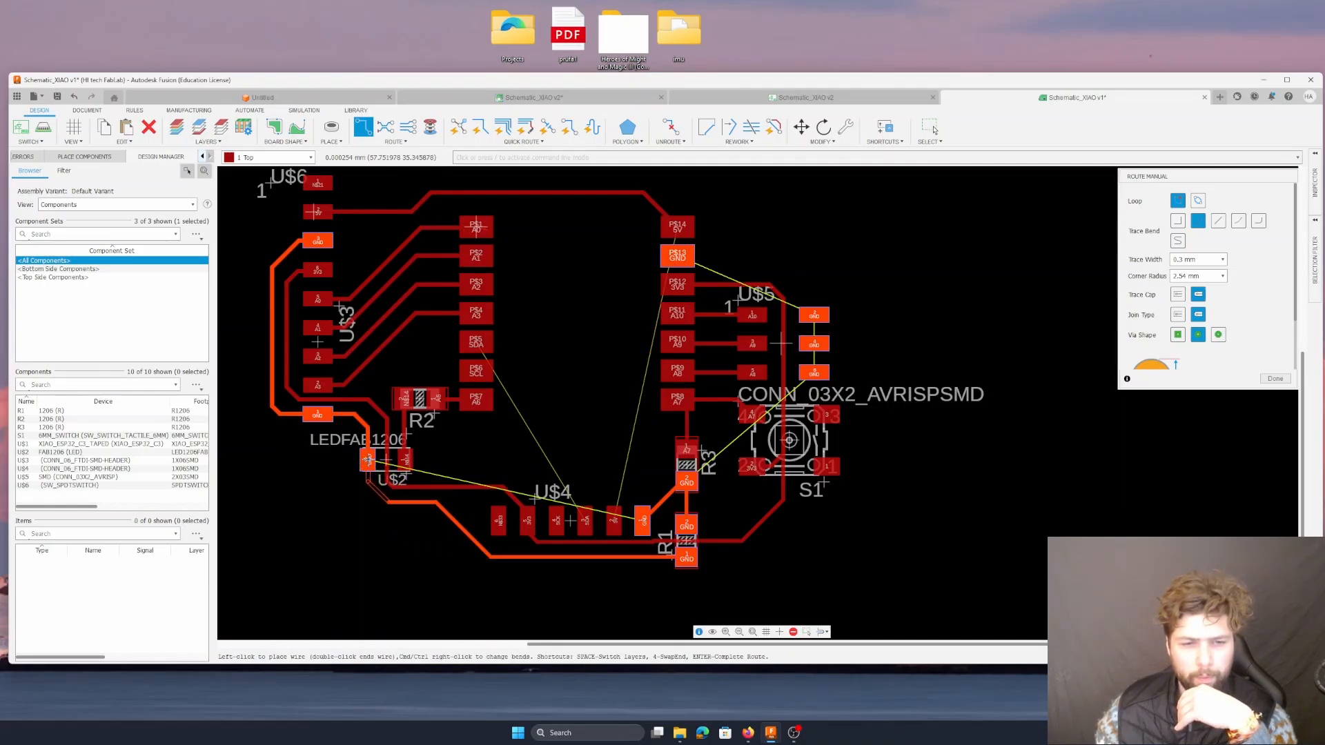
pyautogui.click(368, 460)
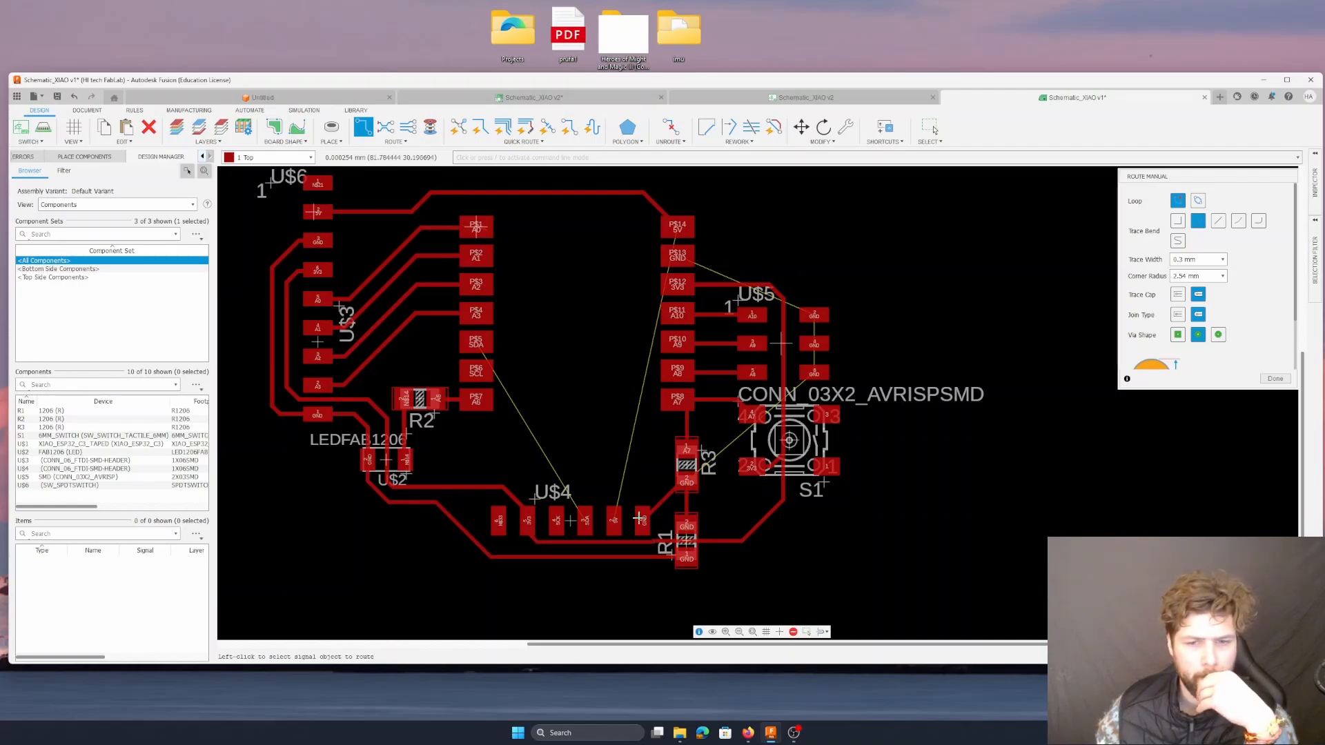
# - Route 0.3 mm traces from U$4's 5V pad to P$14 and from its SDA pad to P$5
pyautogui.click(614, 514)
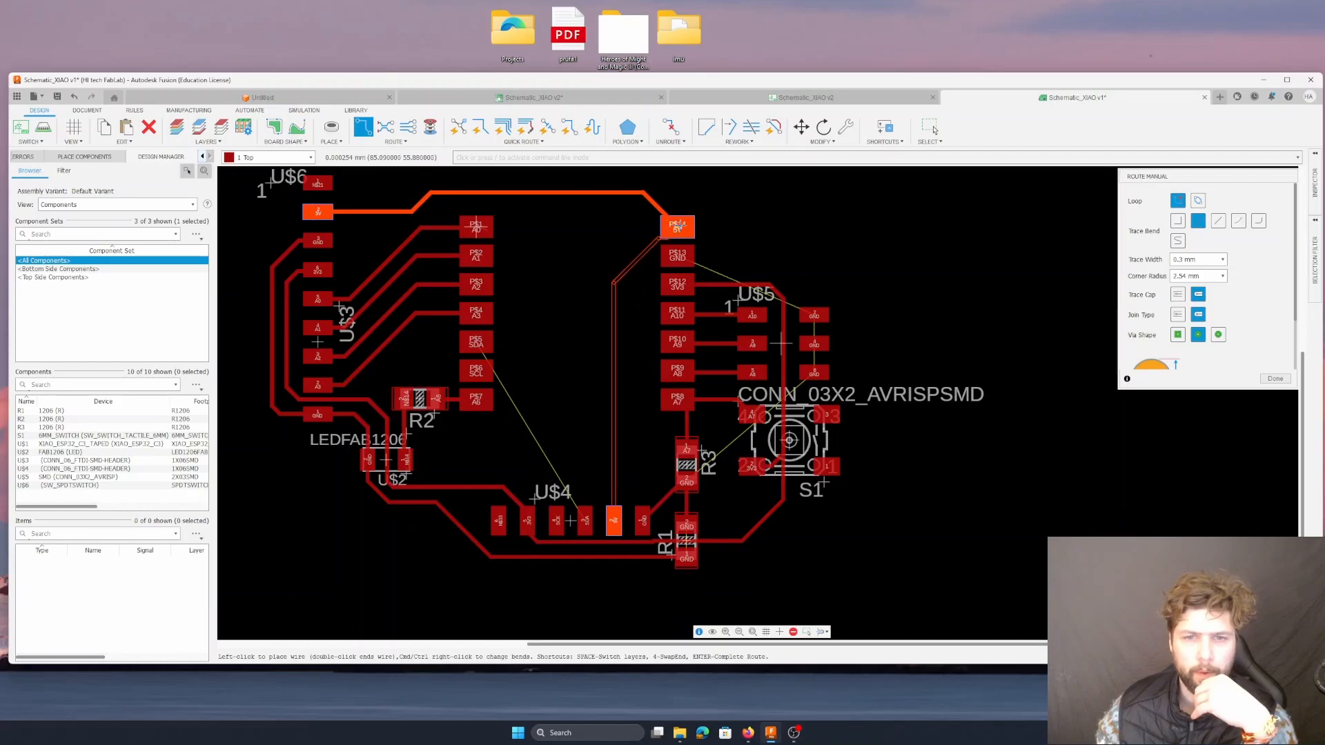
pyautogui.click(646, 227)
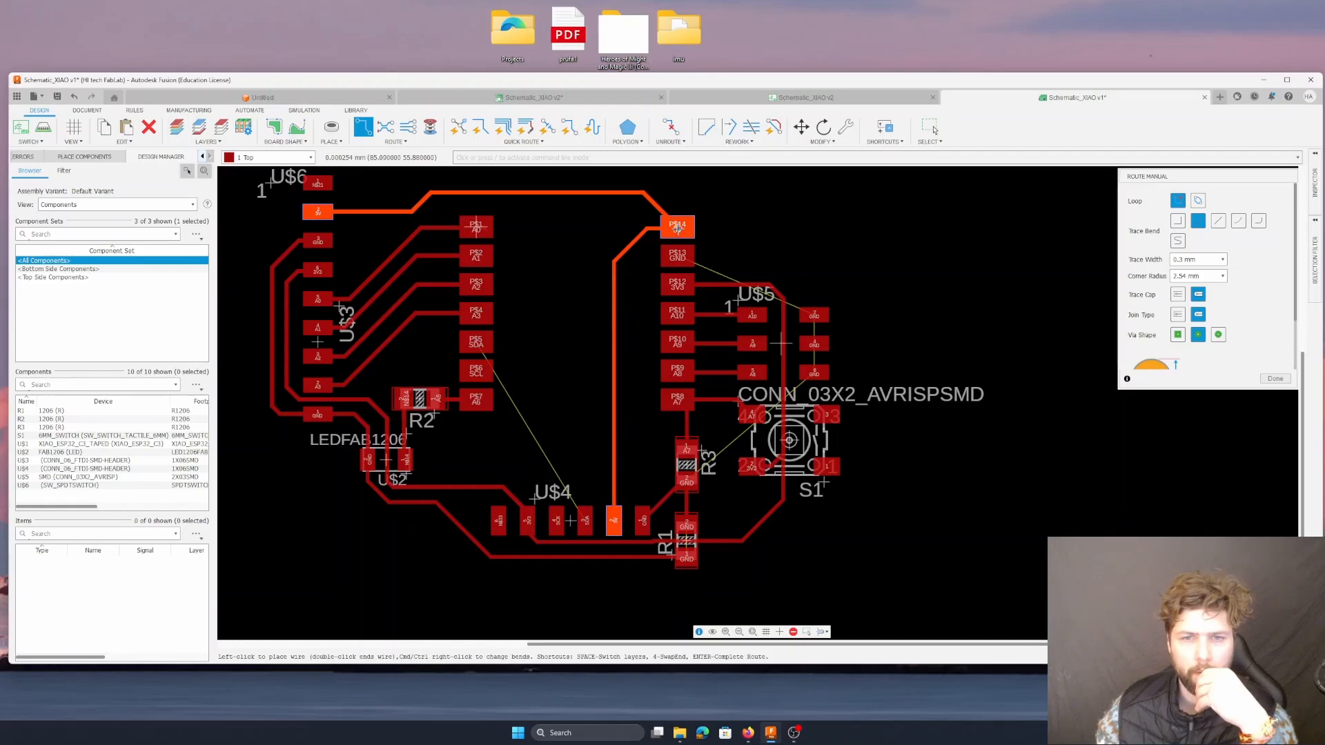
pyautogui.click(678, 229)
pyautogui.click(585, 519)
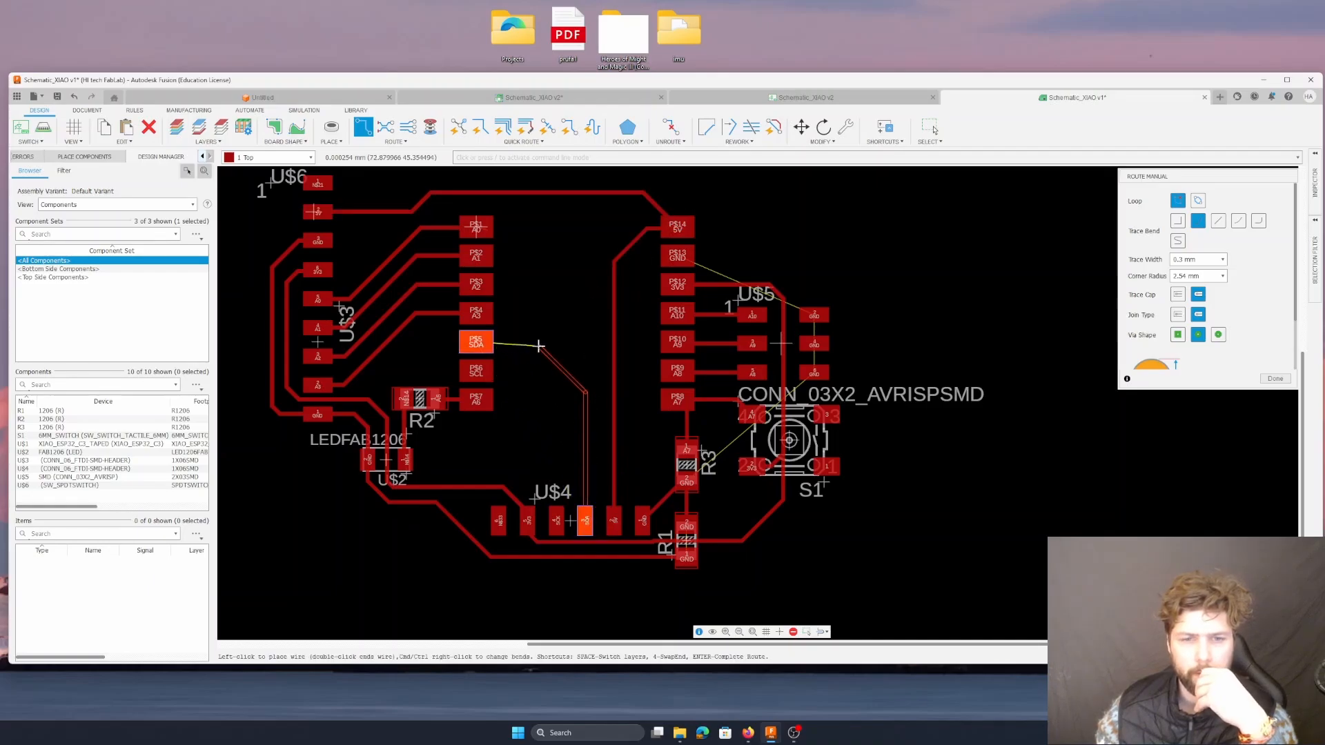
pyautogui.click(476, 342)
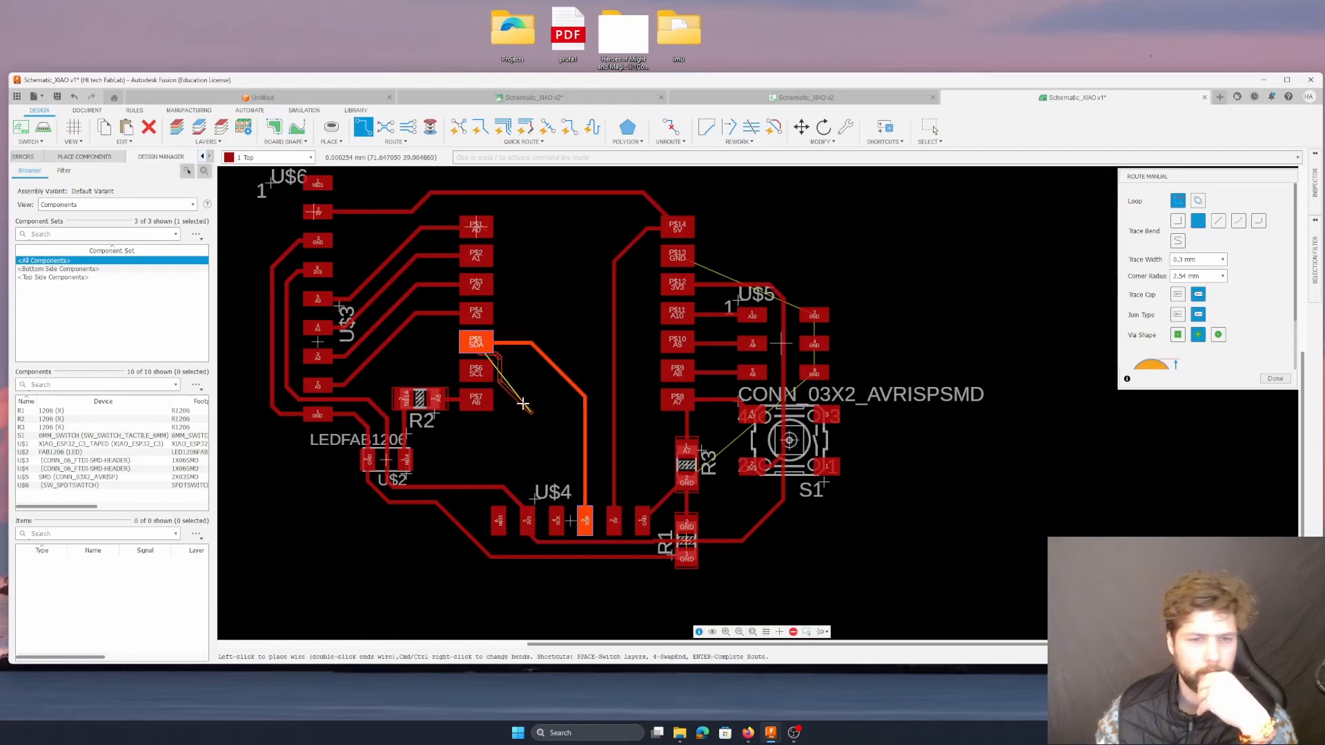
pyautogui.press('Escape')
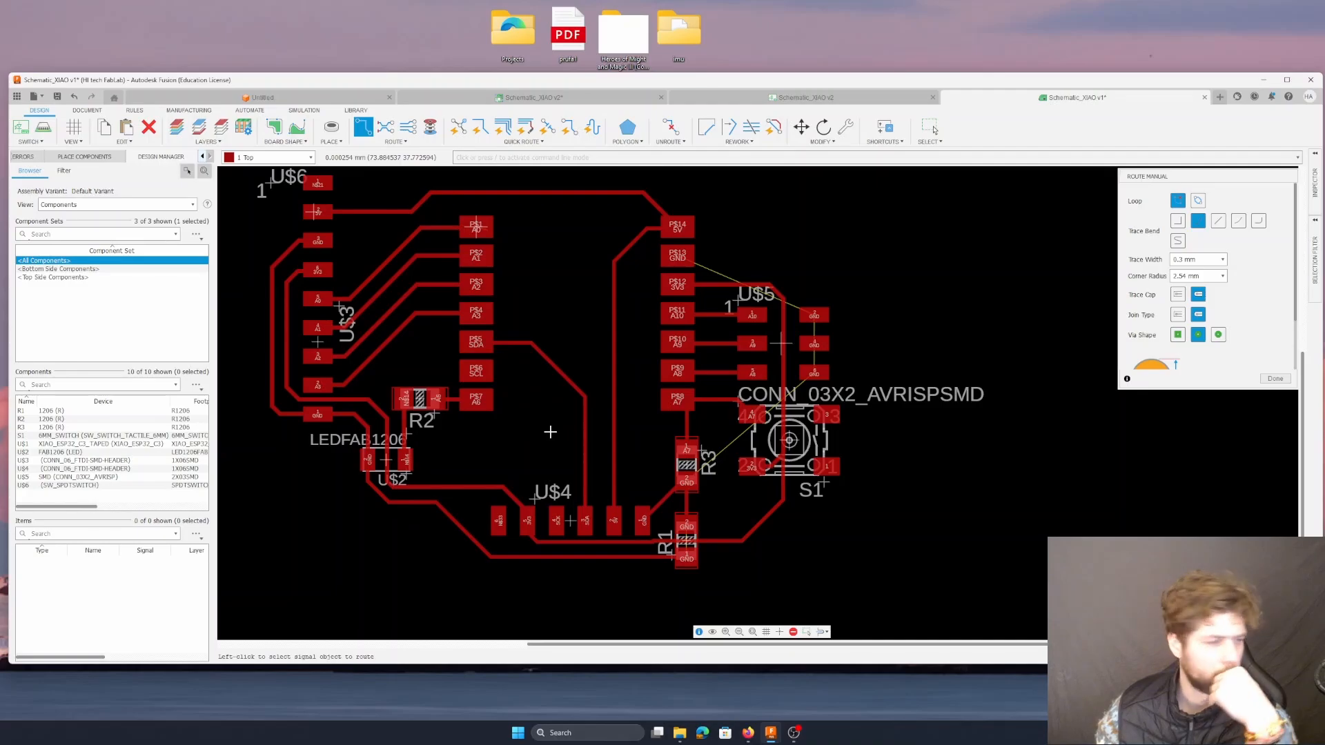
# - Route a 0.3 mm GND trace from P$13 through U$5's three GND pads
pyautogui.click(678, 255)
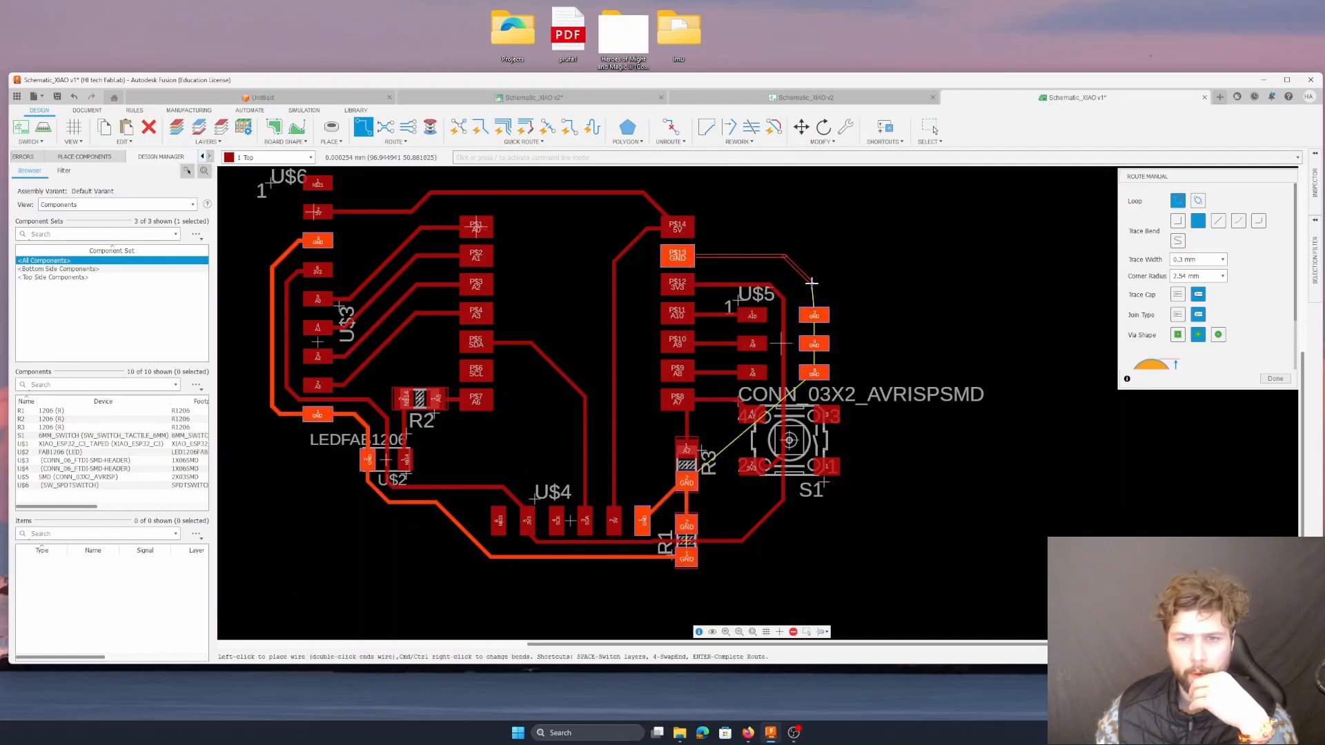
pyautogui.click(813, 285)
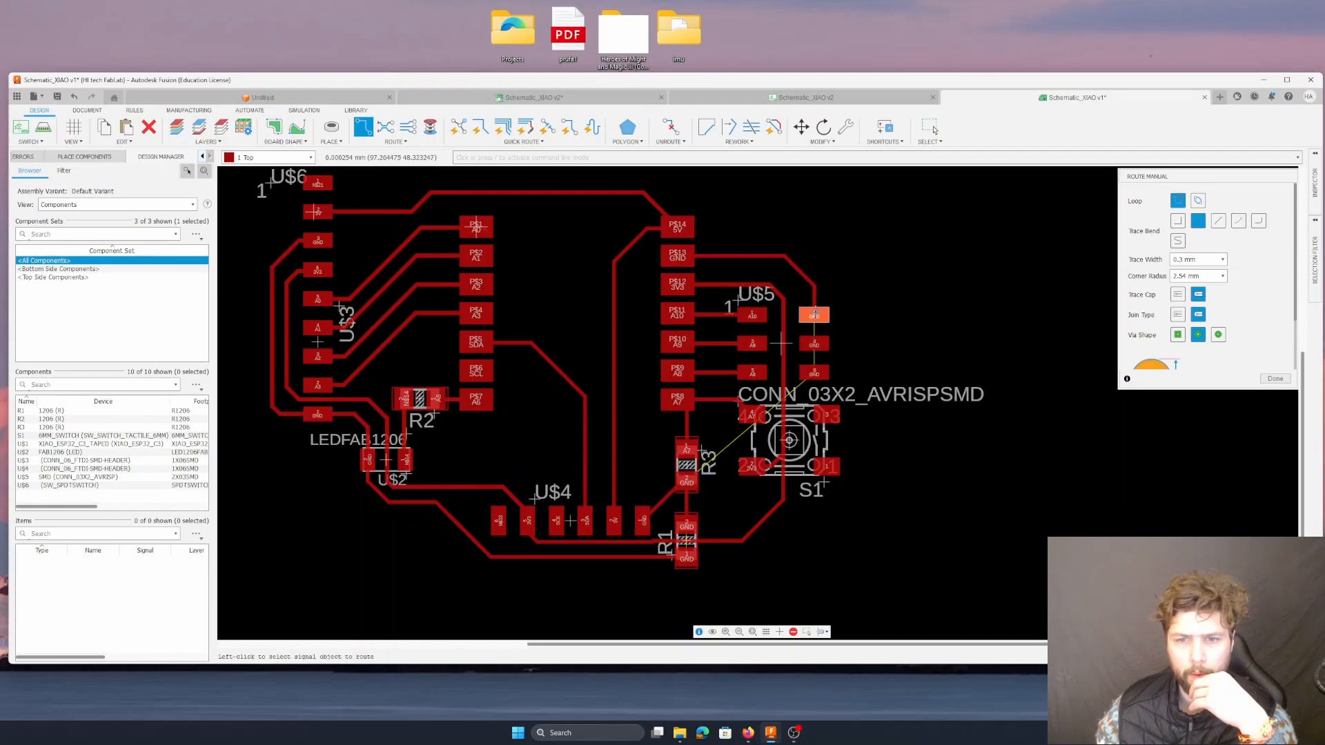
pyautogui.click(814, 343)
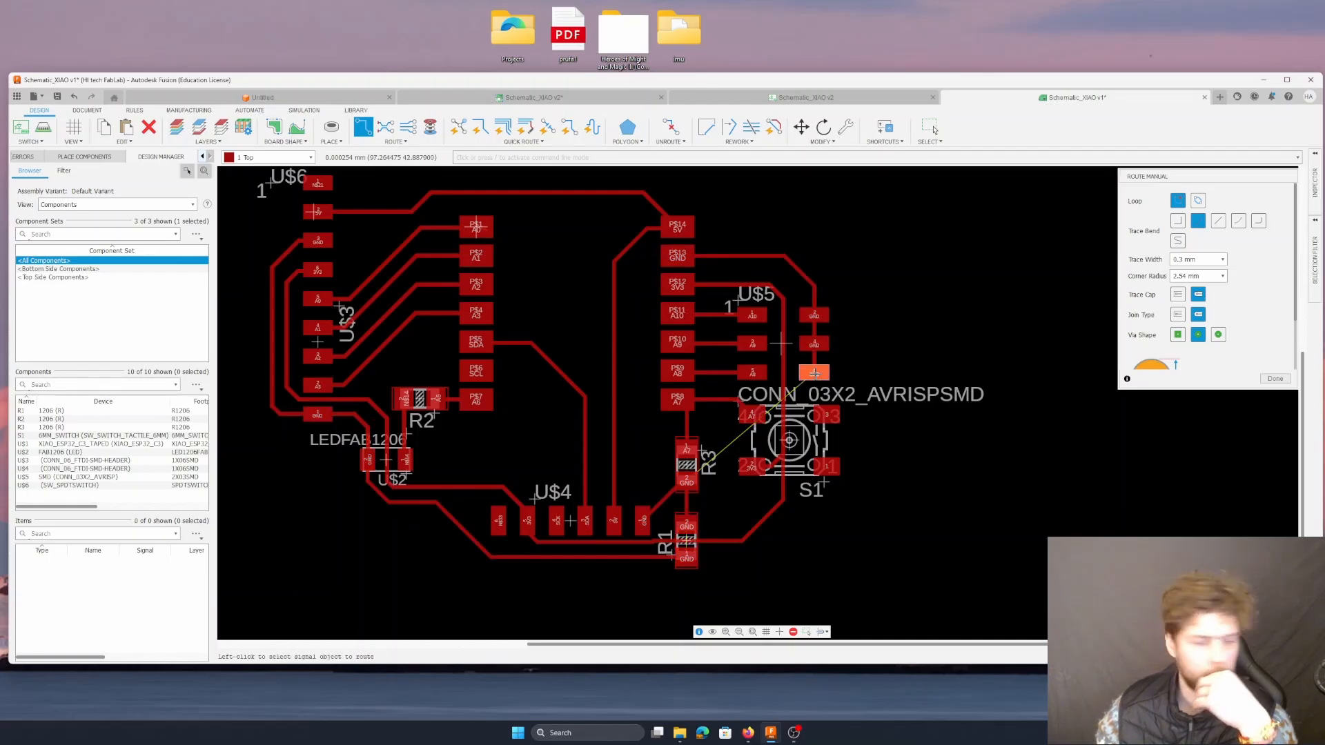
# - Route a 0.3 mm GND trace from U$5's lowest GND pad around S1 to R1's pin 1, rerouting its diagonal closer to S1
pyautogui.click(814, 372)
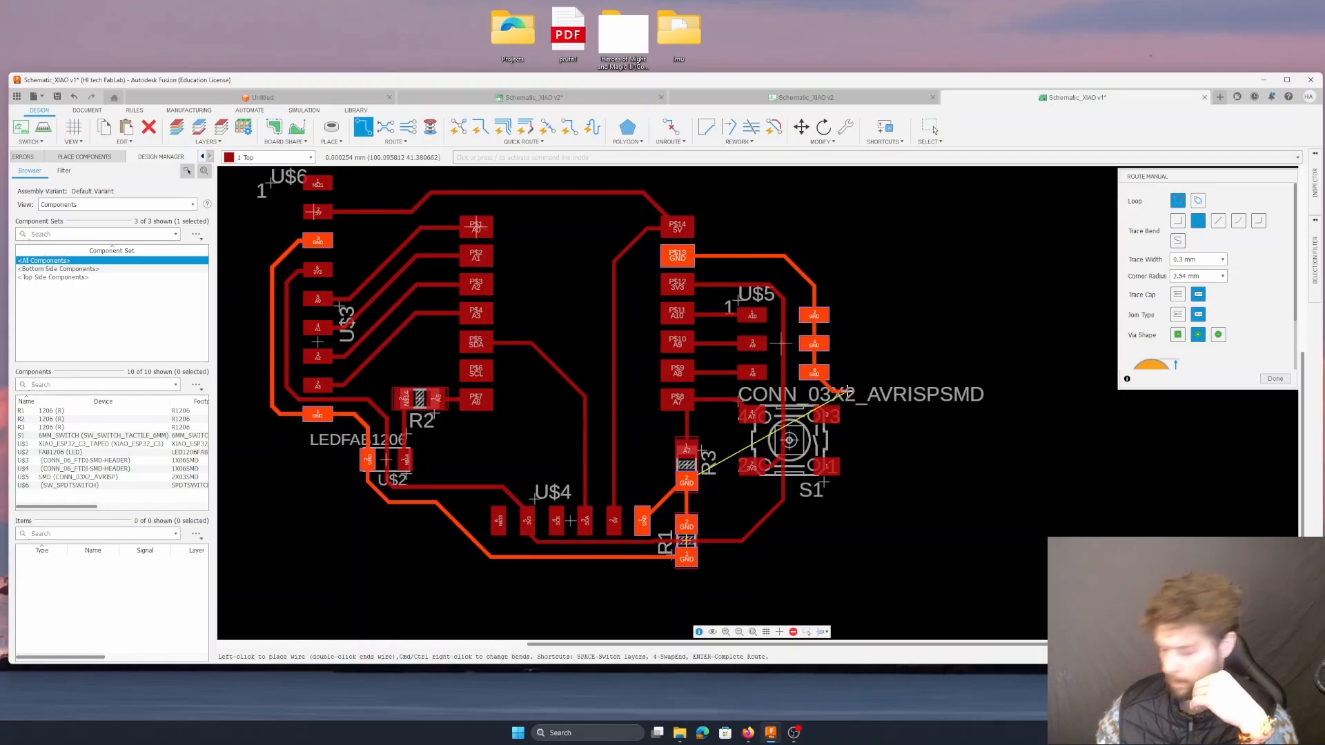
pyautogui.click(829, 498)
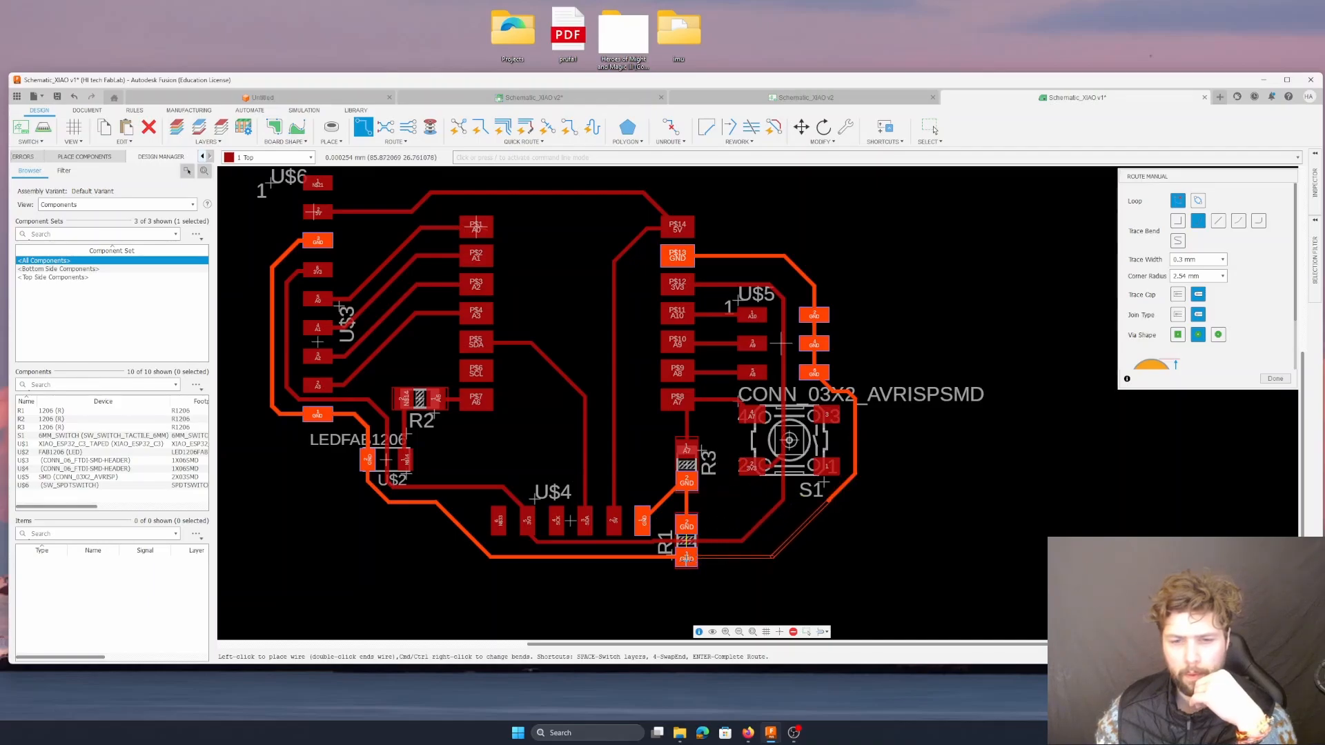
pyautogui.click(686, 556)
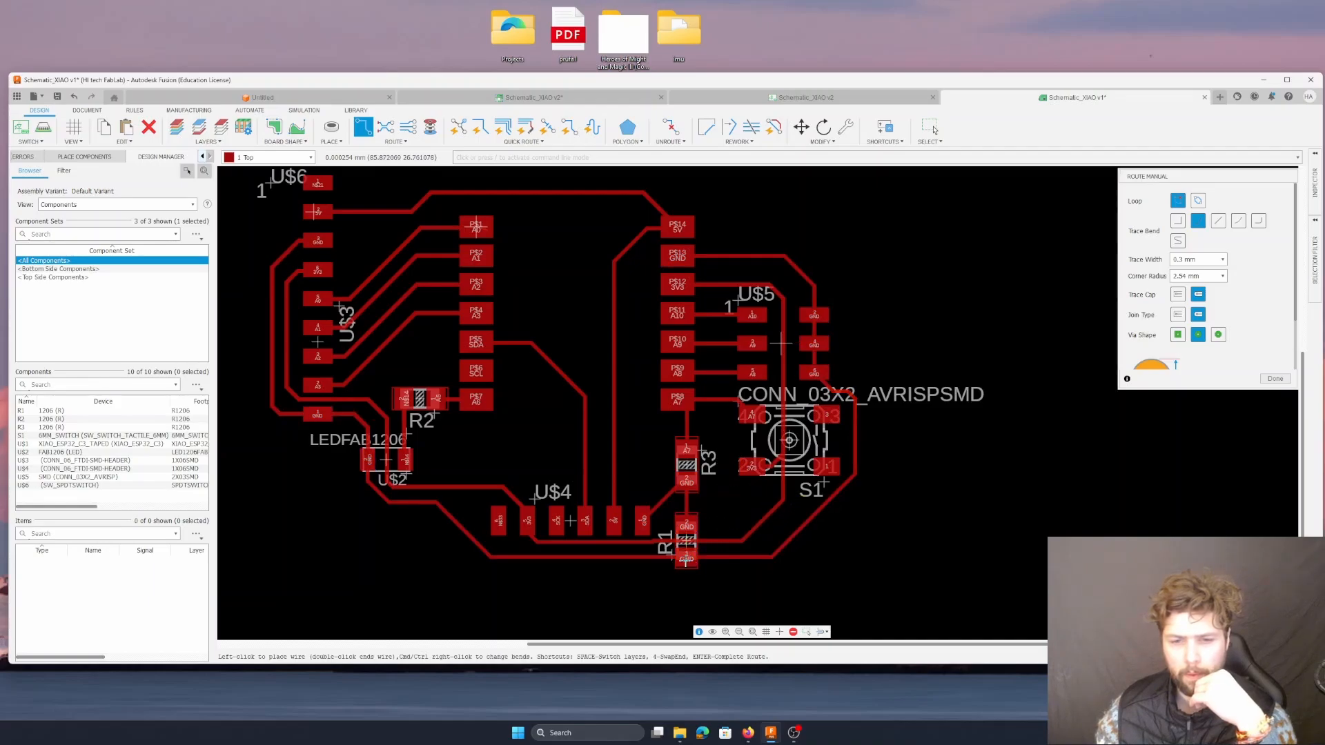
pyautogui.click(833, 494)
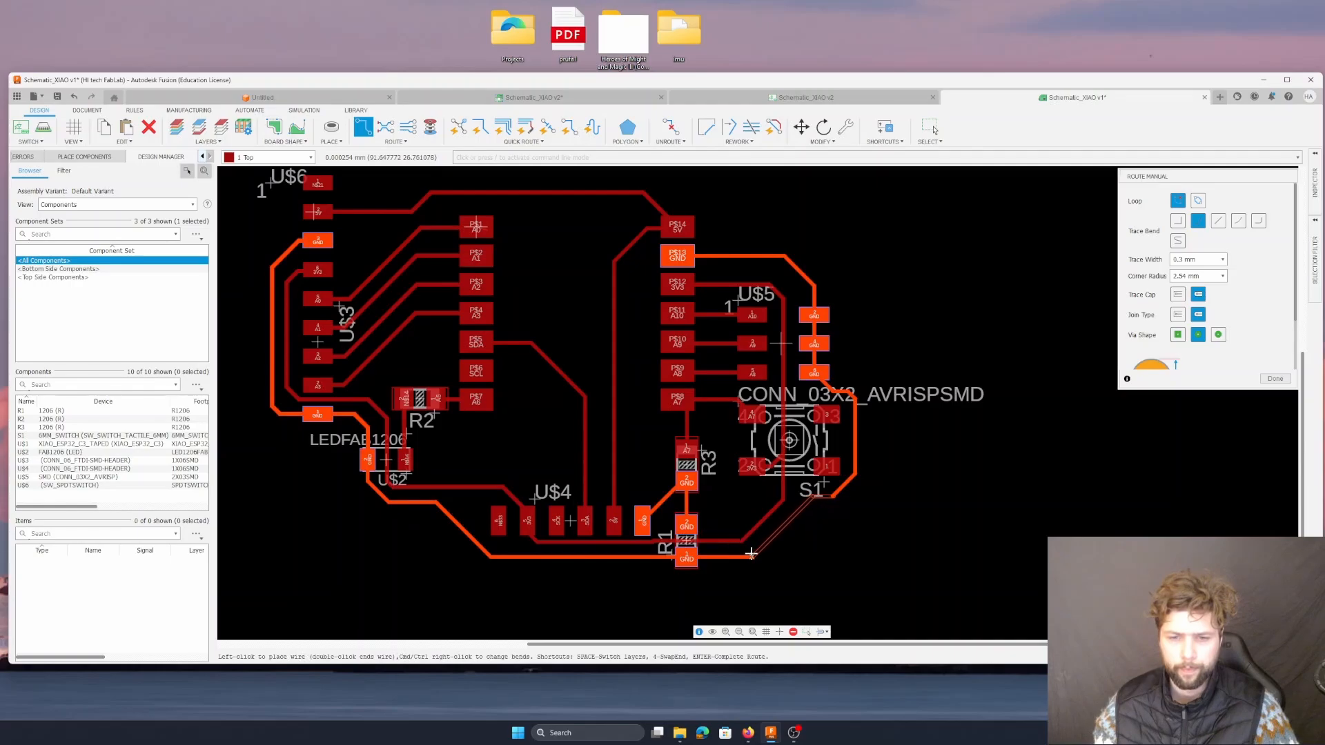
pyautogui.press('Escape')
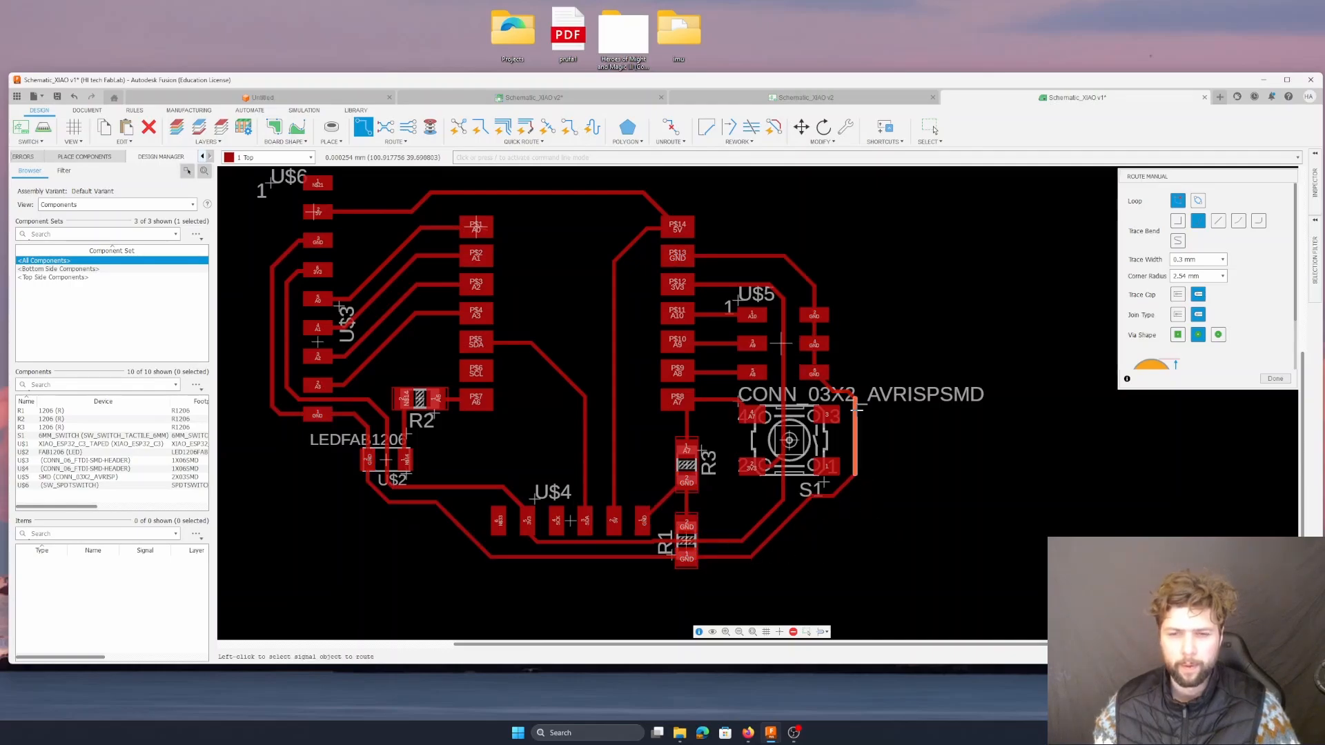
# - Adjust the corner of the GND trace between U$5's lowest GND pad and the vertical run beside S1
pyautogui.scroll(2, 854, 410)
pyautogui.press('Escape')
pyautogui.moveTo(849, 387); pyautogui.dragTo(844, 392)
pyautogui.press('Escape')
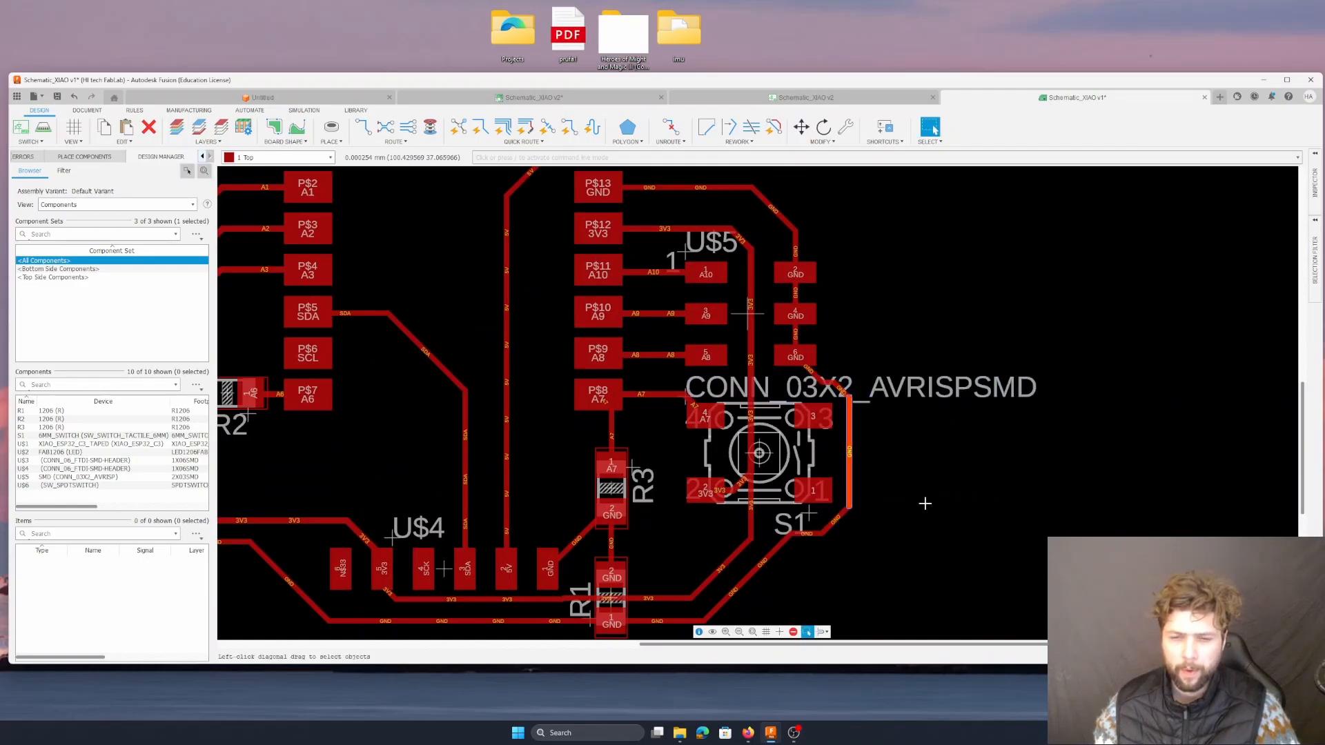
pyautogui.scroll(1, 1004, 488)
pyautogui.scroll(-4, 1026, 479)
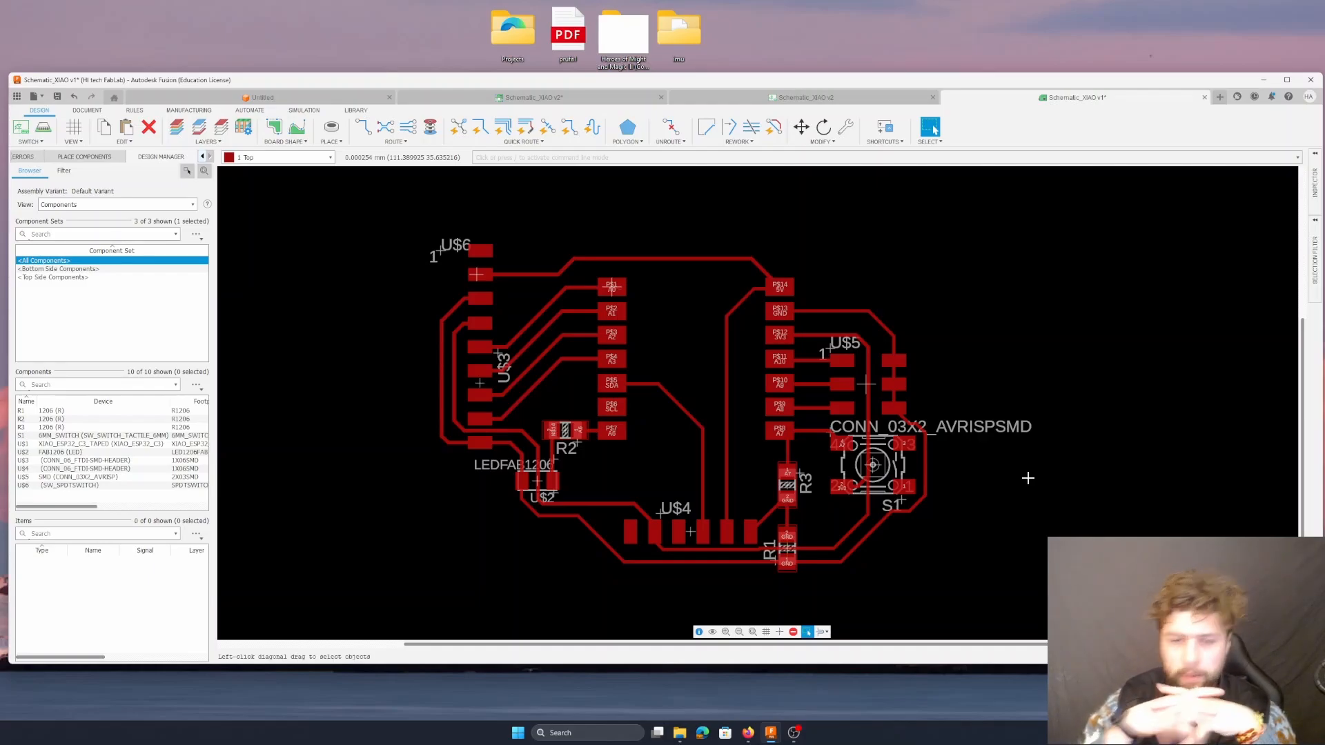
pyautogui.scroll(1, 1027, 477)
pyautogui.scroll(-1, 644, 603)
pyautogui.scroll(5, 631, 612)
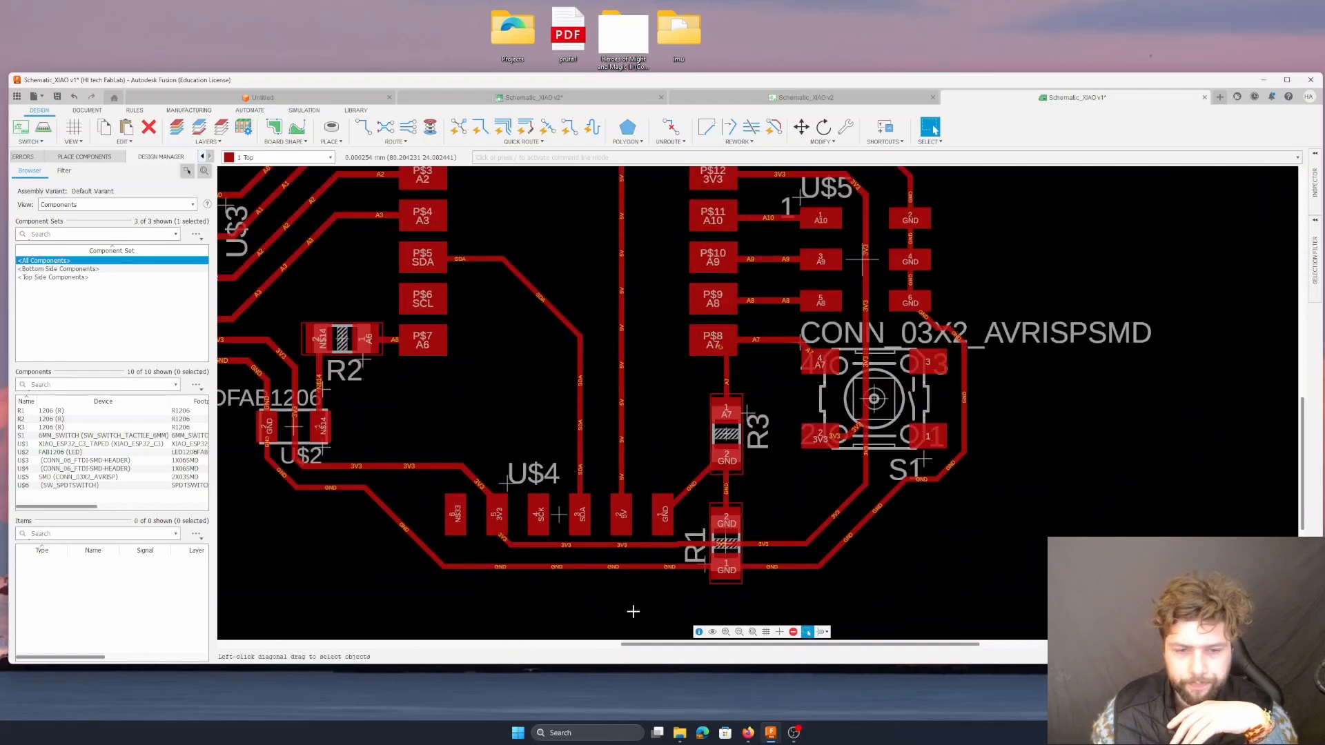
# - Shift R1 slightly away from R3 and U$4, and lower the 3V3 trace so it runs midway between R1's pads
pyautogui.moveTo(795, 555); pyautogui.dragTo(828, 574)
pyautogui.moveTo(676, 498); pyautogui.dragTo(691, 512)
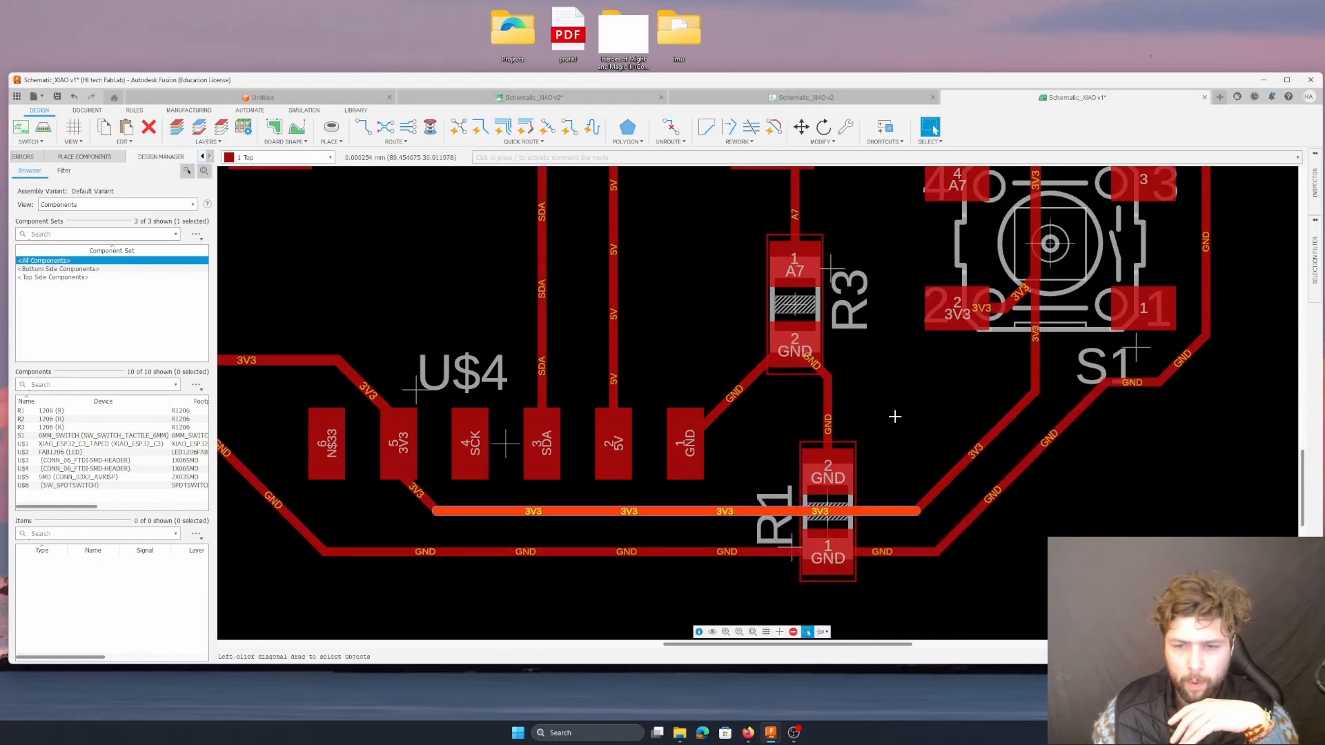
pyautogui.scroll(-1, 895, 419)
pyautogui.scroll(-3, 895, 431)
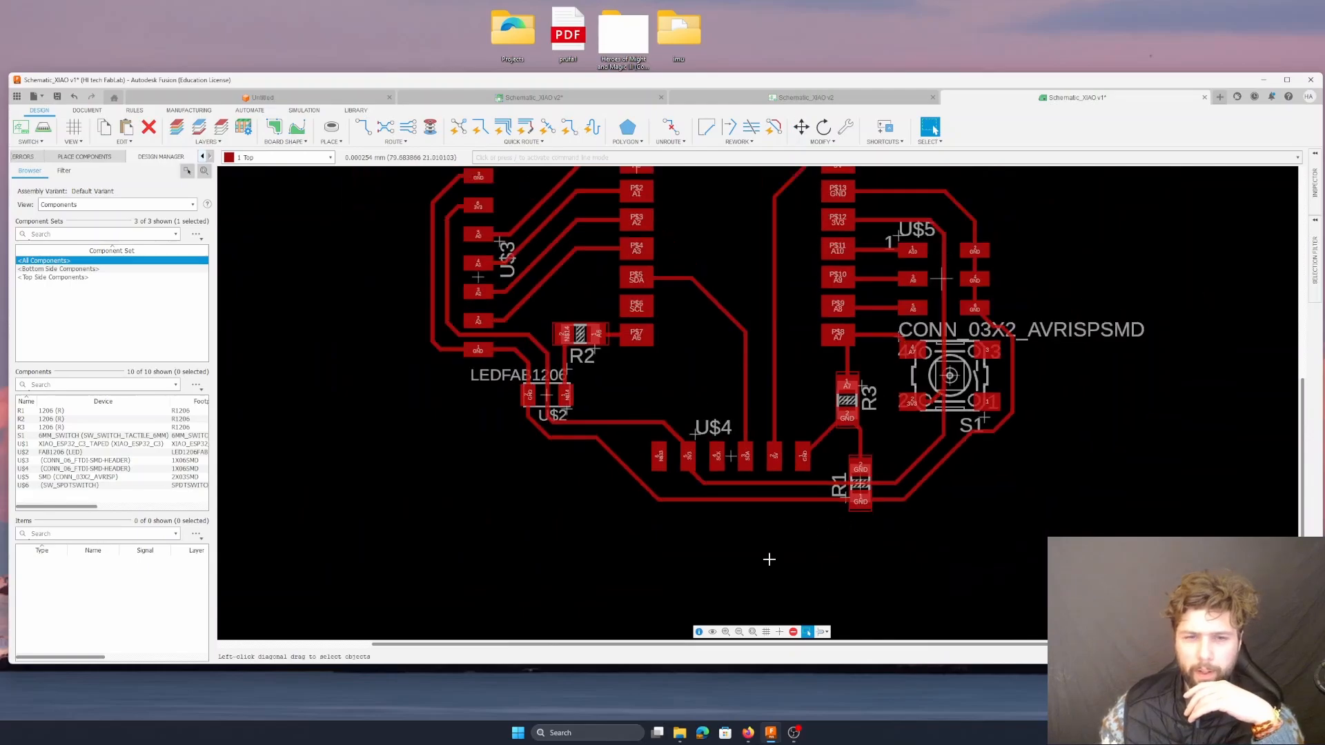
pyautogui.scroll(-1, 769, 556)
pyautogui.scroll(-1, 634, 553)
pyautogui.scroll(1, 633, 553)
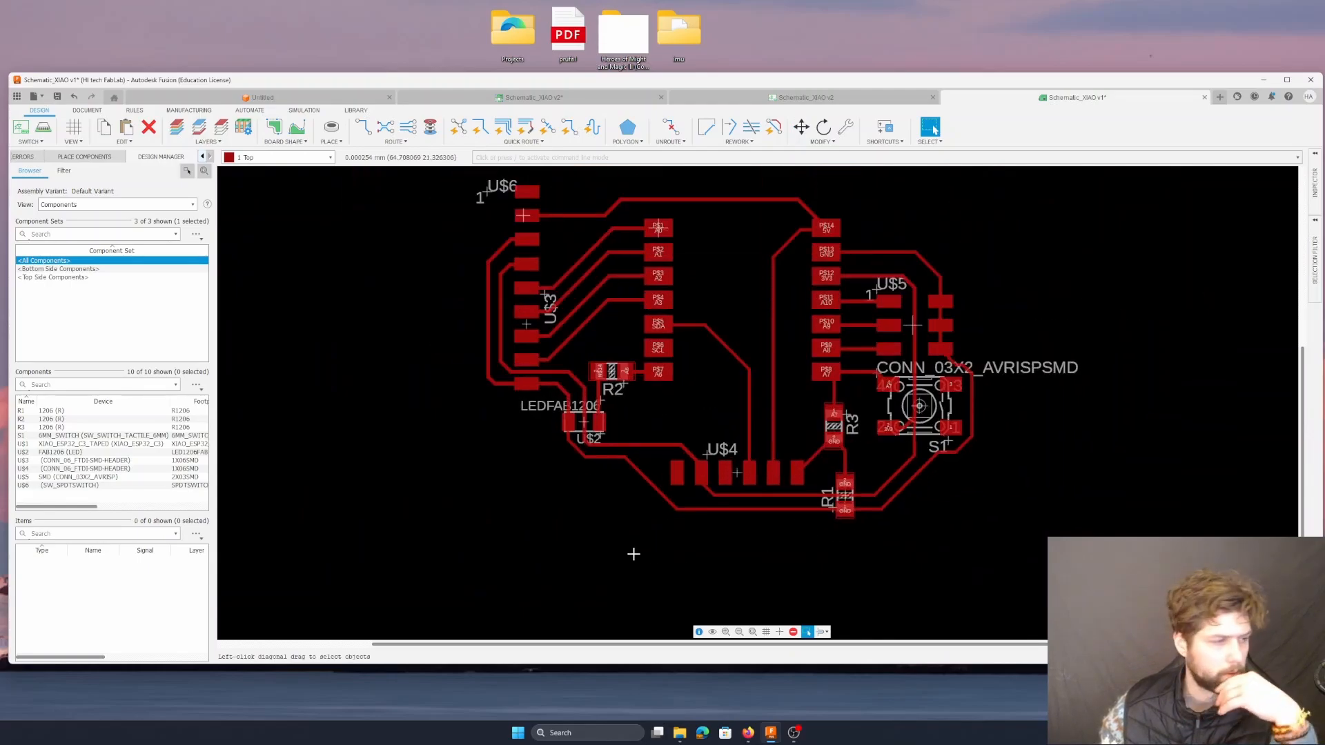
# - Maximize the window and, in the display layers, hide Bottom, Pads, Vias, Unrouted, BoardOutline and SilkscreenTop
pyautogui.doubleClick(1187, 77)
pyautogui.click(89, 39)
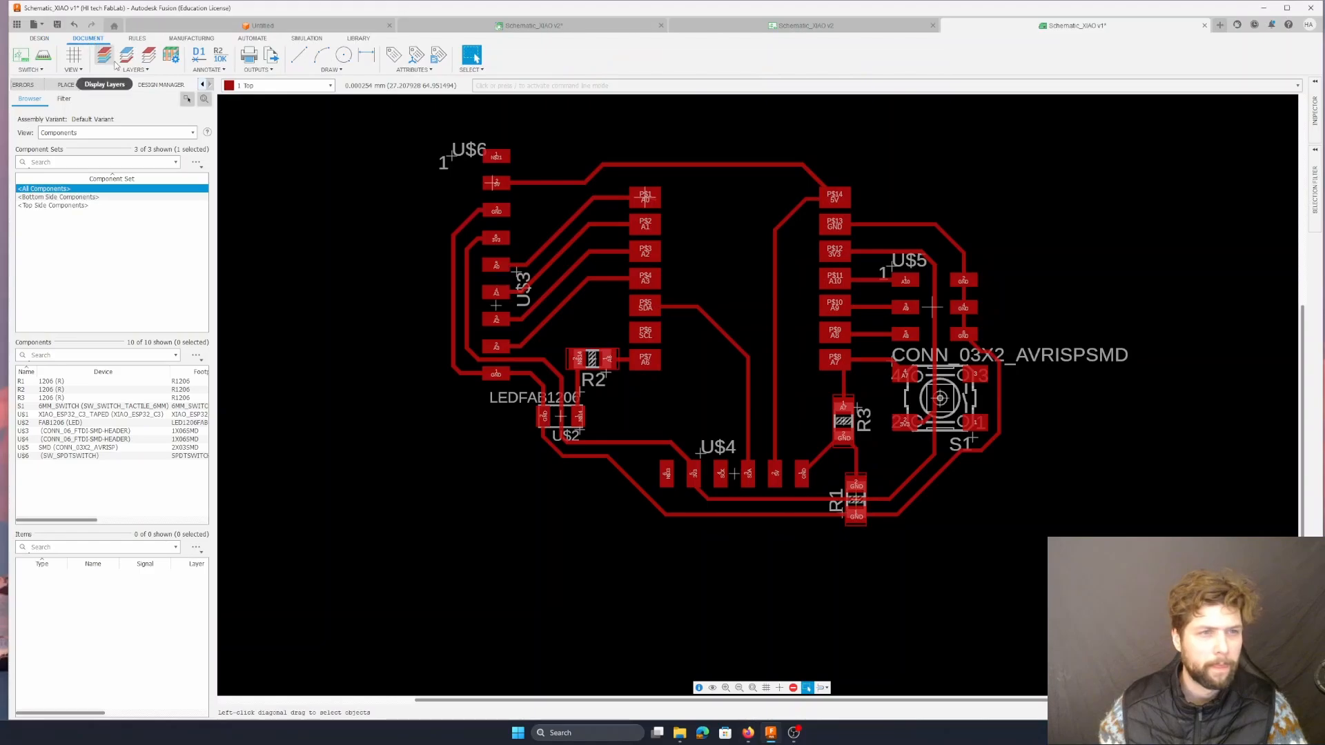
pyautogui.click(108, 60)
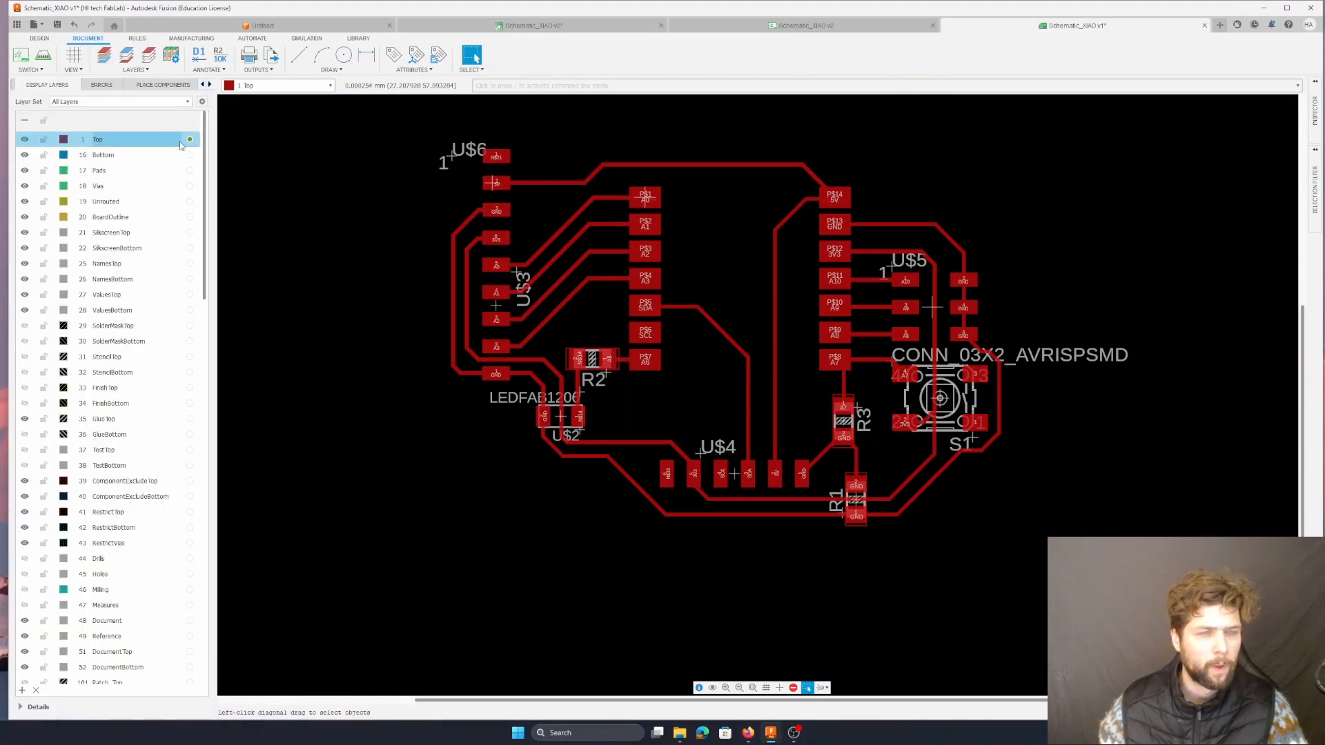
pyautogui.click(26, 156)
pyautogui.click(26, 171)
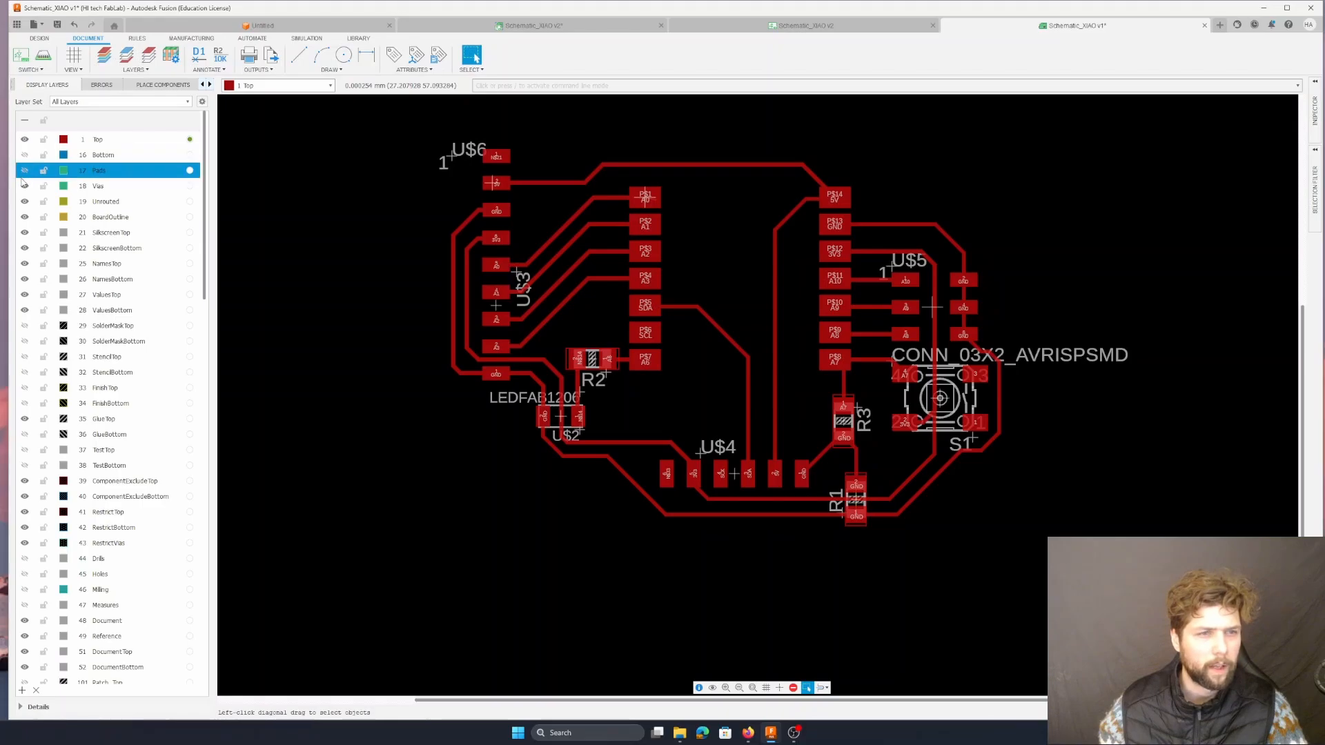
pyautogui.click(26, 187)
pyautogui.click(26, 201)
pyautogui.click(25, 217)
pyautogui.click(26, 232)
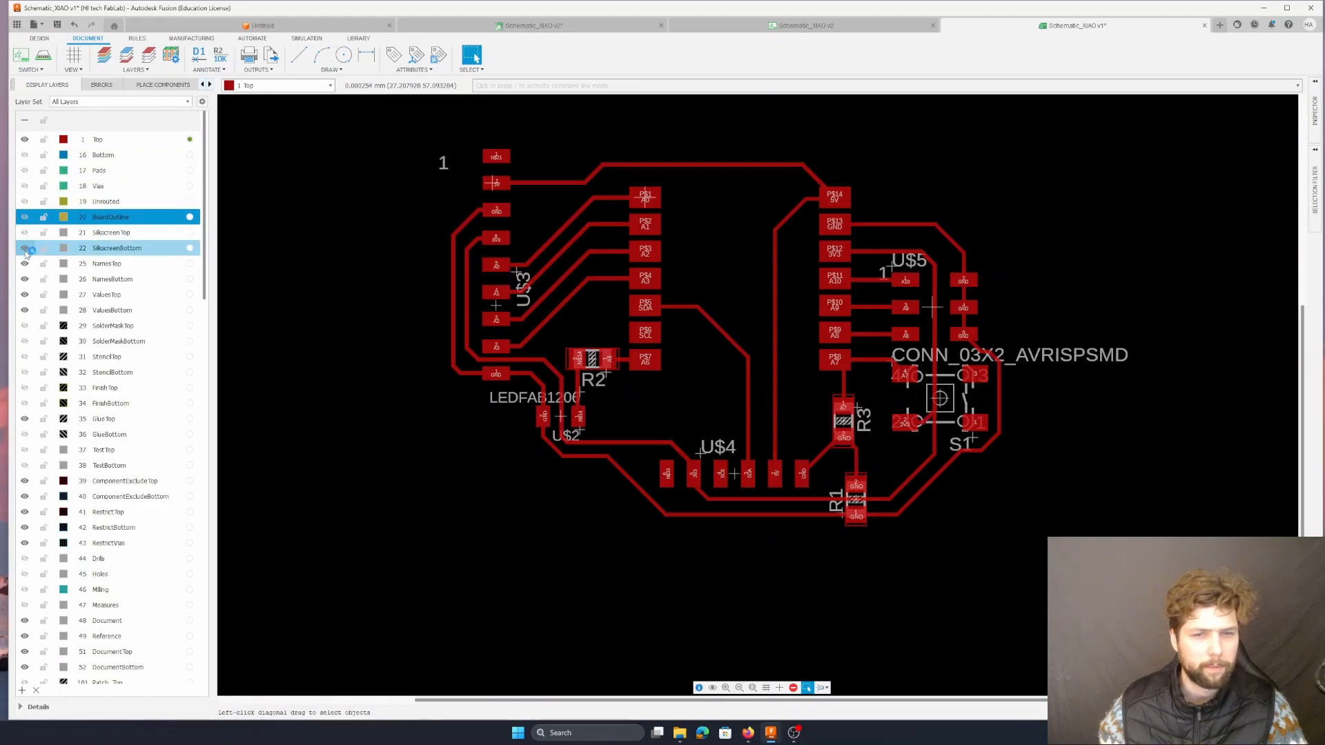
# - Hide the SilkscreenBottom, NamesTop, NamesBottom, ValuesTop, ValuesBottom and GlueTop layers
pyautogui.click(25, 248)
pyautogui.click(26, 263)
pyautogui.click(25, 279)
pyautogui.click(25, 294)
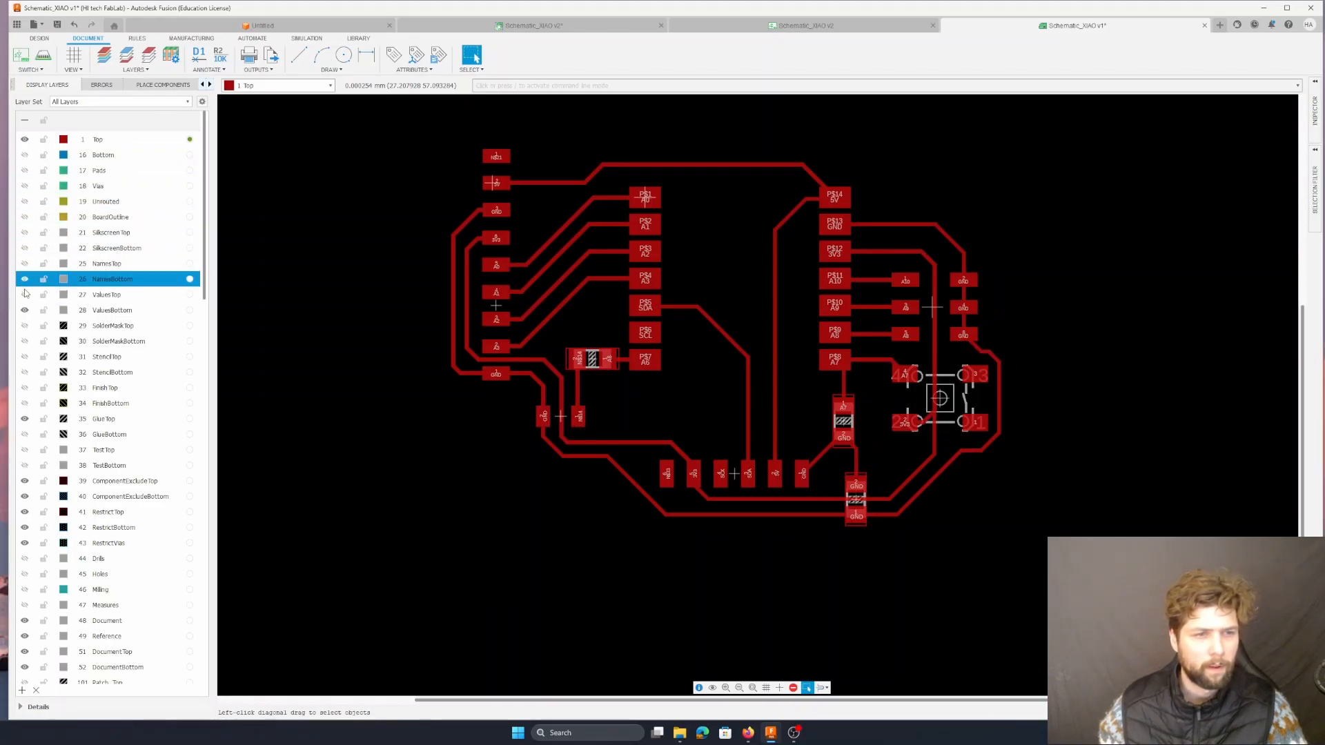
pyautogui.click(25, 310)
pyautogui.click(25, 419)
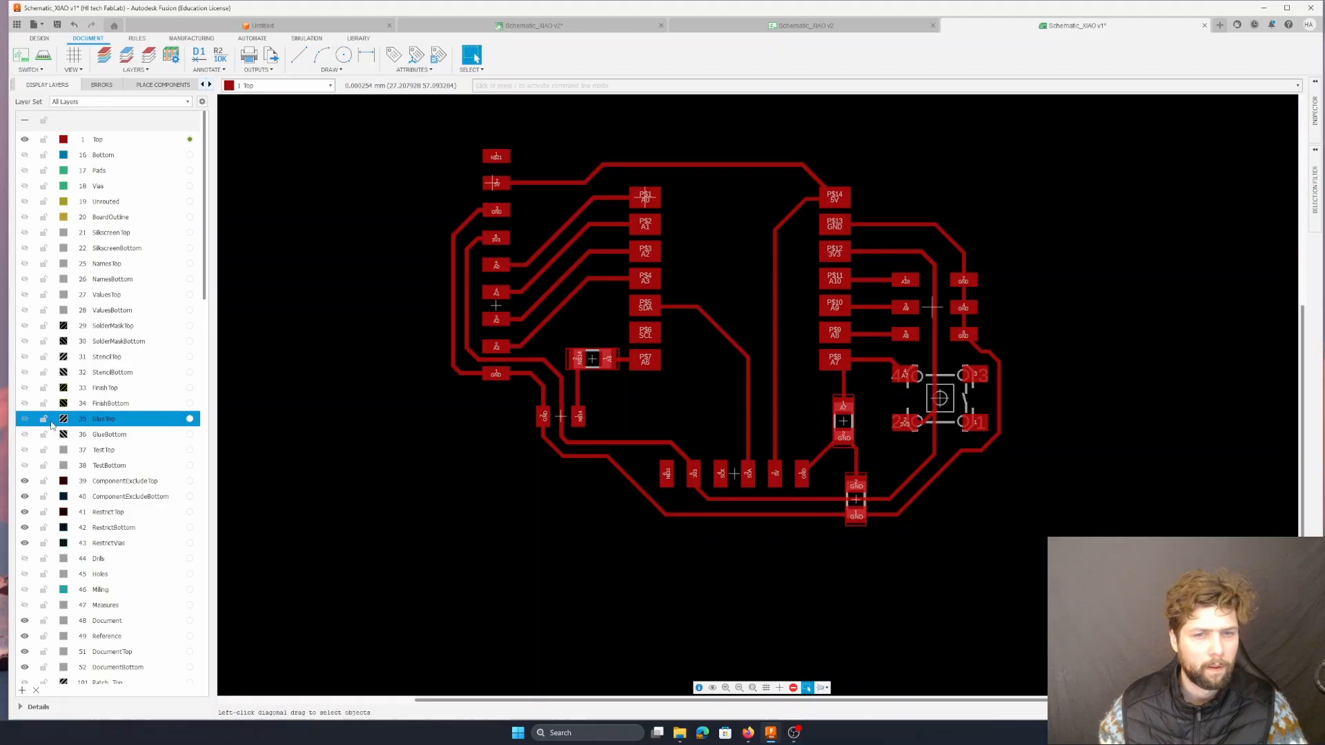
# - Hide the ComponentExcludeTop, ComponentExcludeBottom, RestrictTop, RestrictBottom and RestrictVias layers
pyautogui.click(25, 481)
pyautogui.click(25, 497)
pyautogui.click(25, 512)
pyautogui.click(25, 527)
pyautogui.click(25, 543)
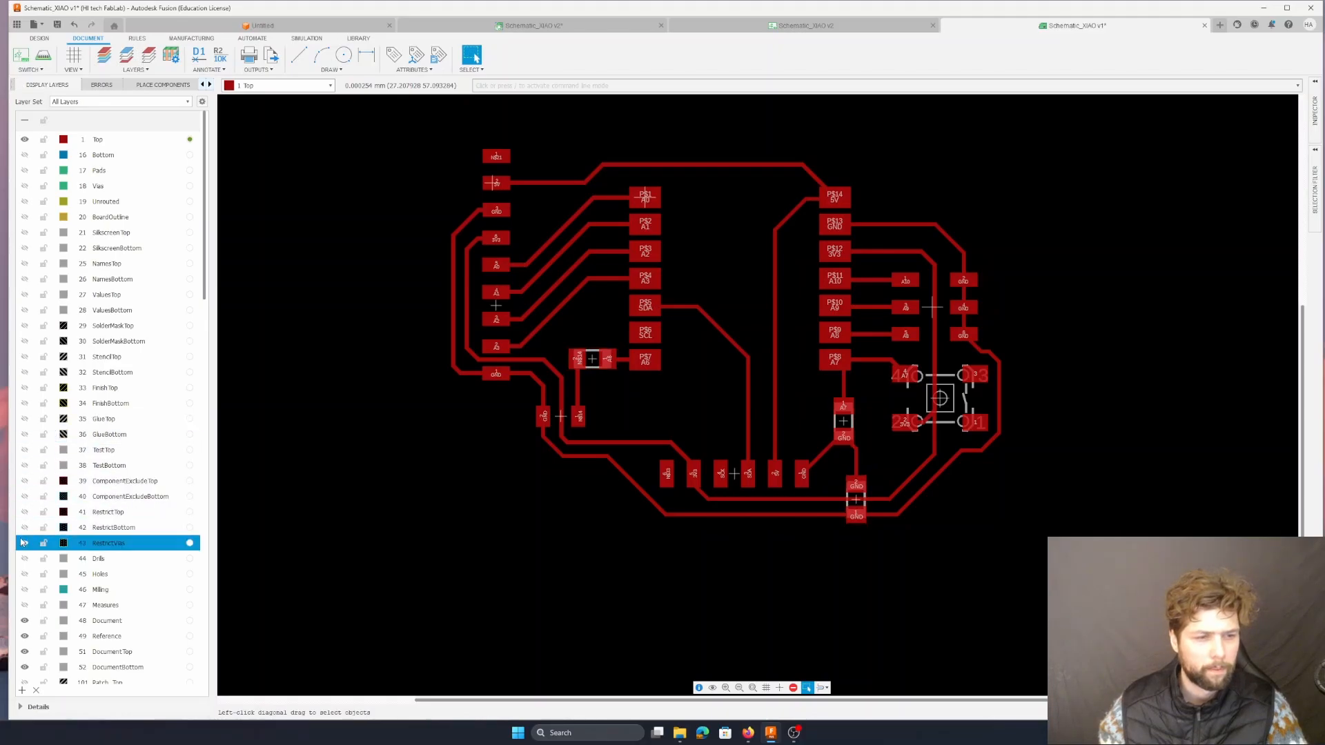
# - Hide the Document, Reference, DocumentTop and DocumentBottom layers
pyautogui.click(25, 621)
pyautogui.click(25, 636)
pyautogui.click(25, 652)
pyautogui.scroll(-3, 25, 652)
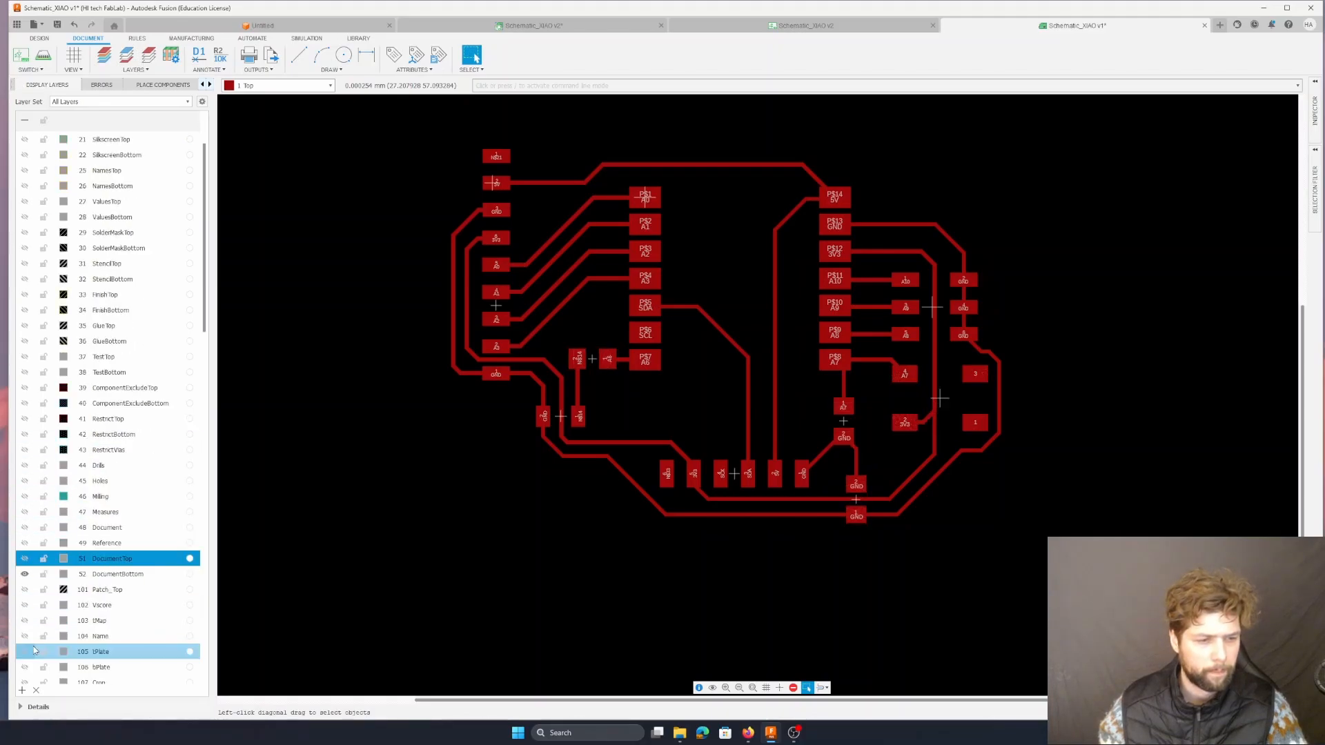
pyautogui.click(25, 527)
# - Hide the custom layers BACKMAAT1, KAP_TEKEN and KAP_MAAT1
pyautogui.scroll(-5, 27, 531)
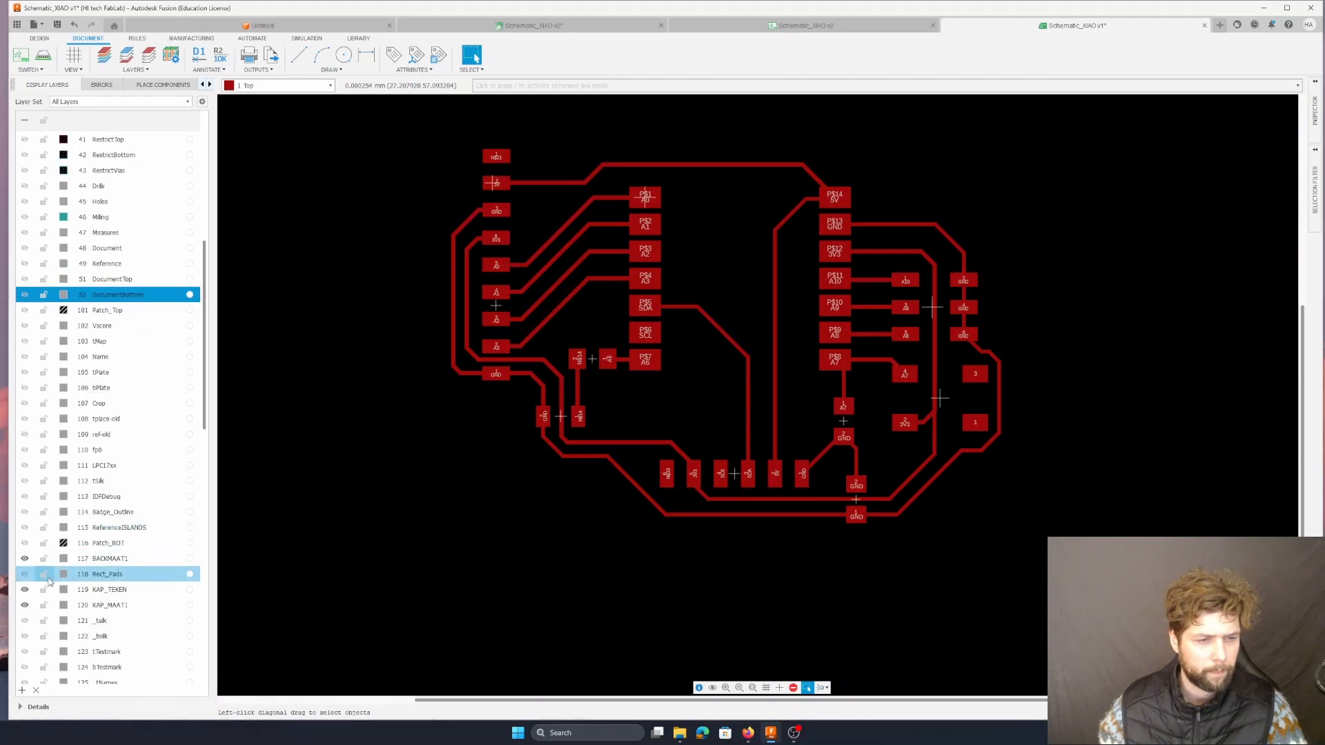
pyautogui.click(25, 558)
pyautogui.click(25, 589)
pyautogui.click(25, 606)
pyautogui.scroll(-7, 34, 593)
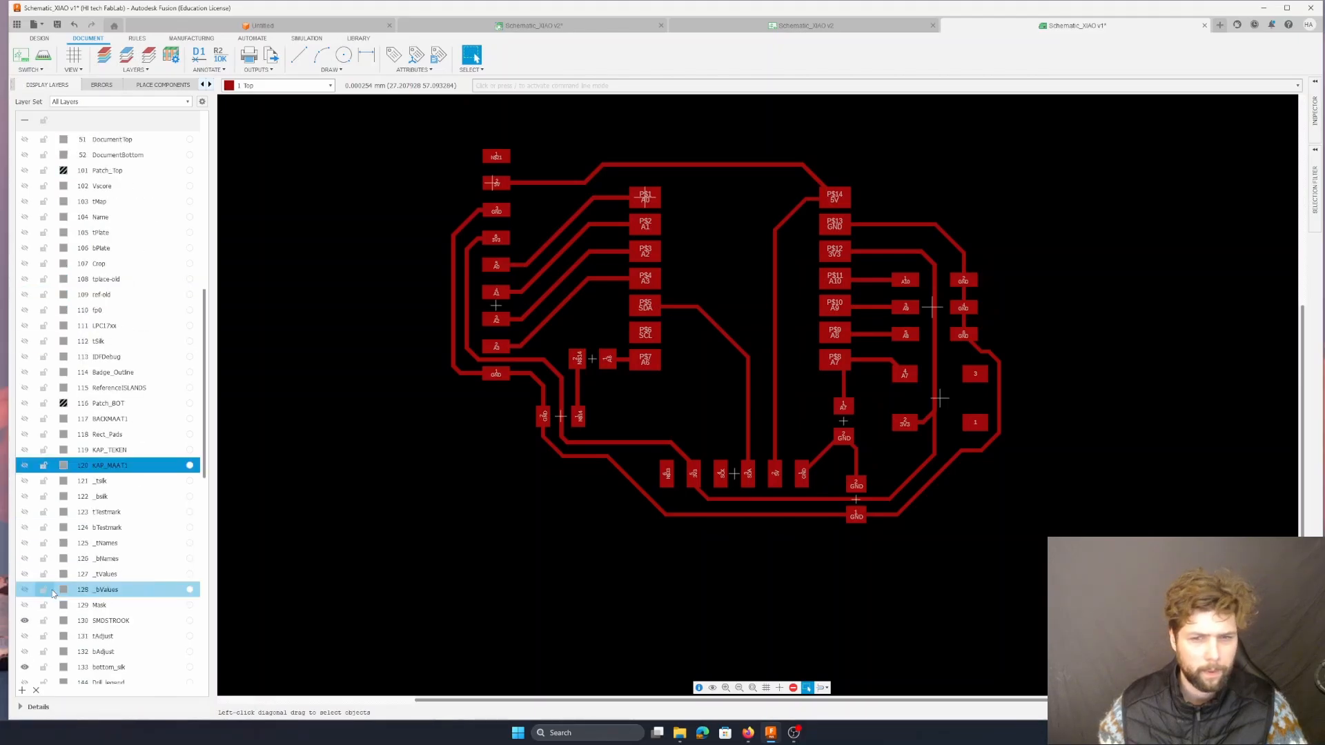
# - Hide the SMDSTROOK and bottom_silk layers and check the rest of the layer list for visible layers
pyautogui.click(25, 434)
pyautogui.click(25, 481)
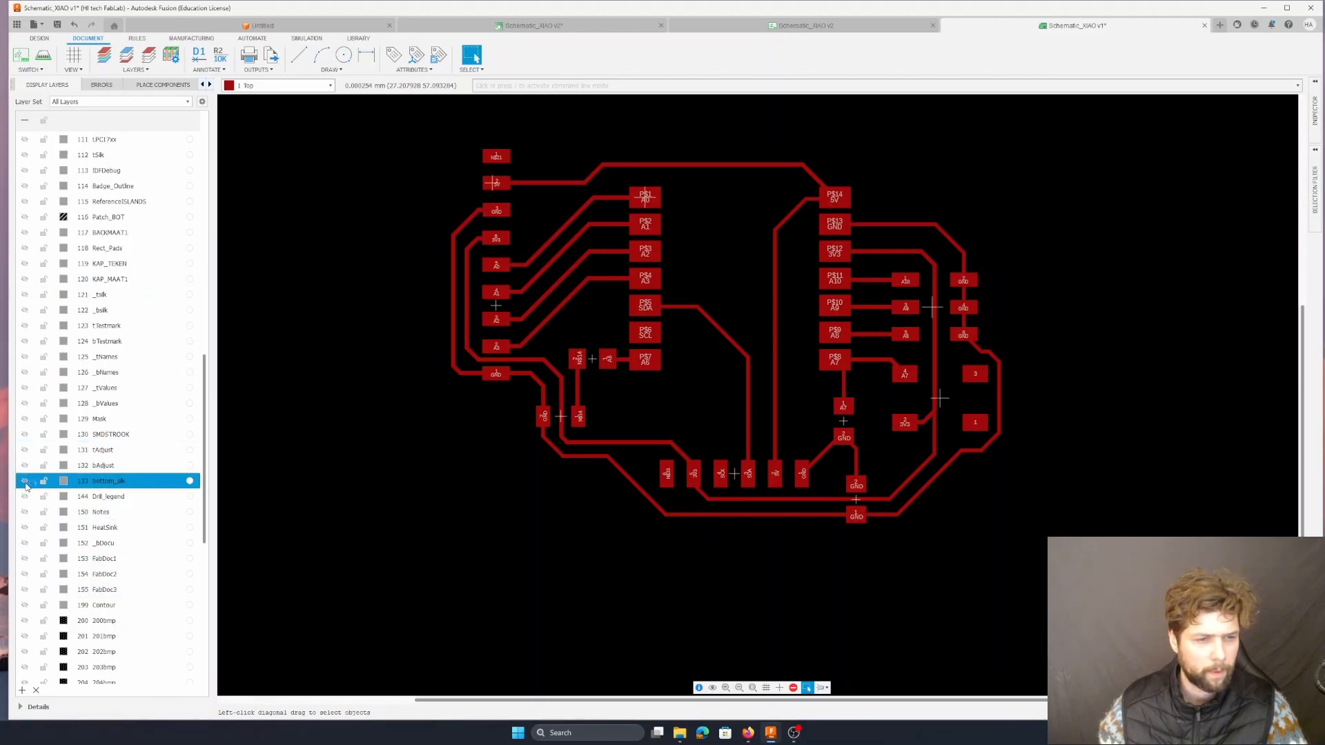
pyautogui.scroll(-4, 26, 486)
pyautogui.scroll(-3, 27, 487)
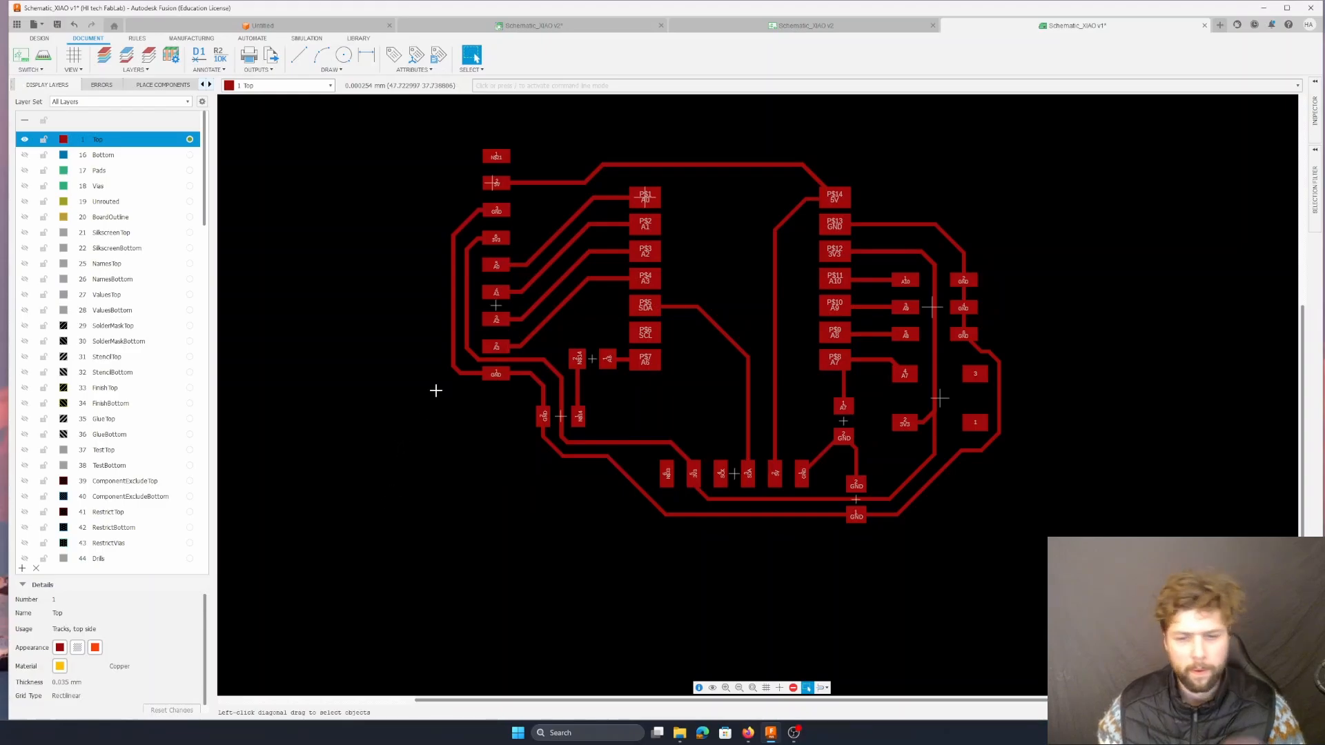
# - Export the board's full area as a monochrome image at 1500 dpi, with the file name XIAO_Breakout
pyautogui.click(580, 86)
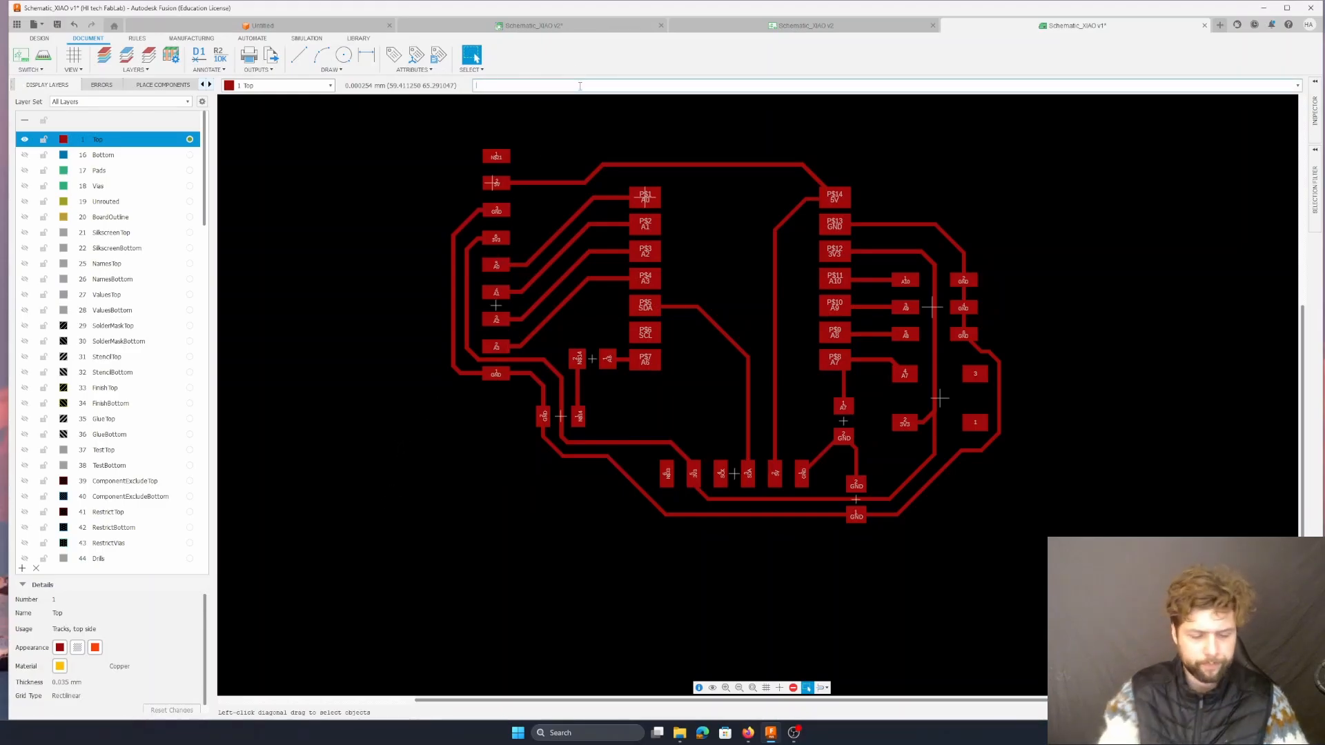
pyautogui.write('Export')
pyautogui.press('Return')
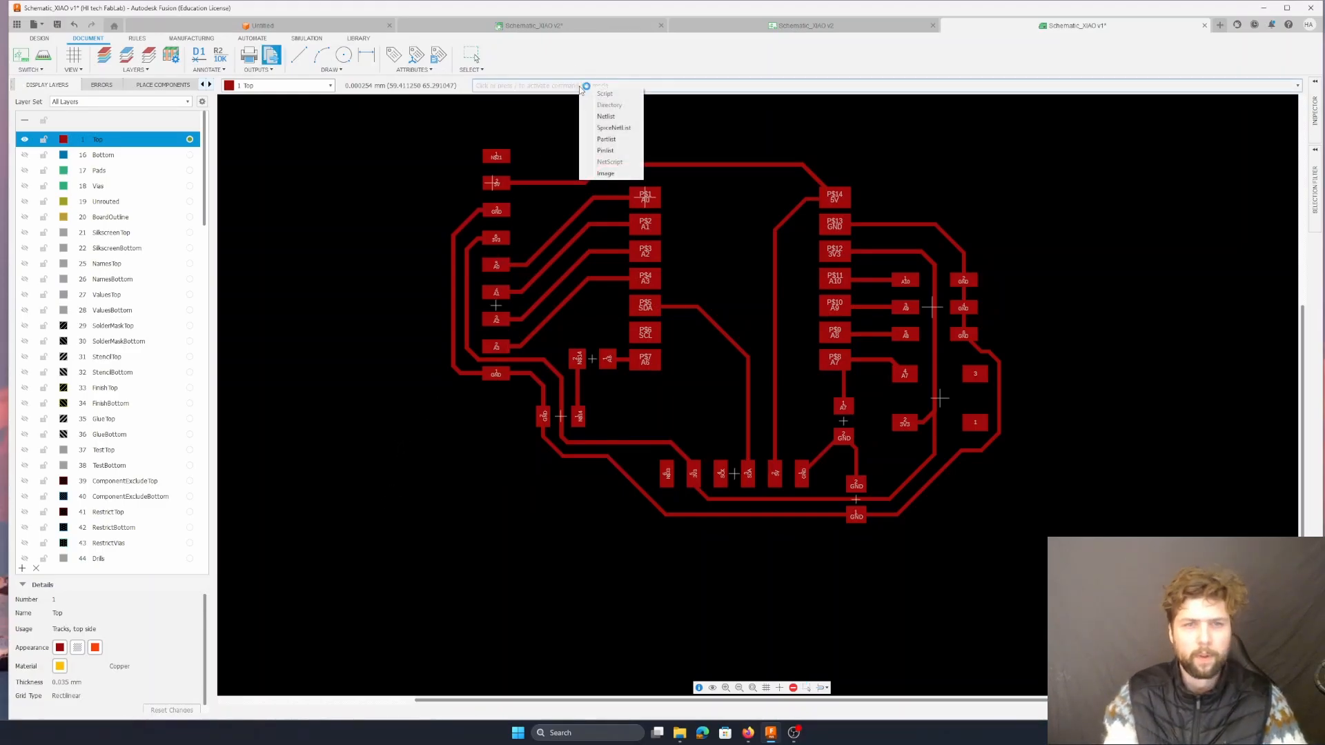
pyautogui.click(607, 173)
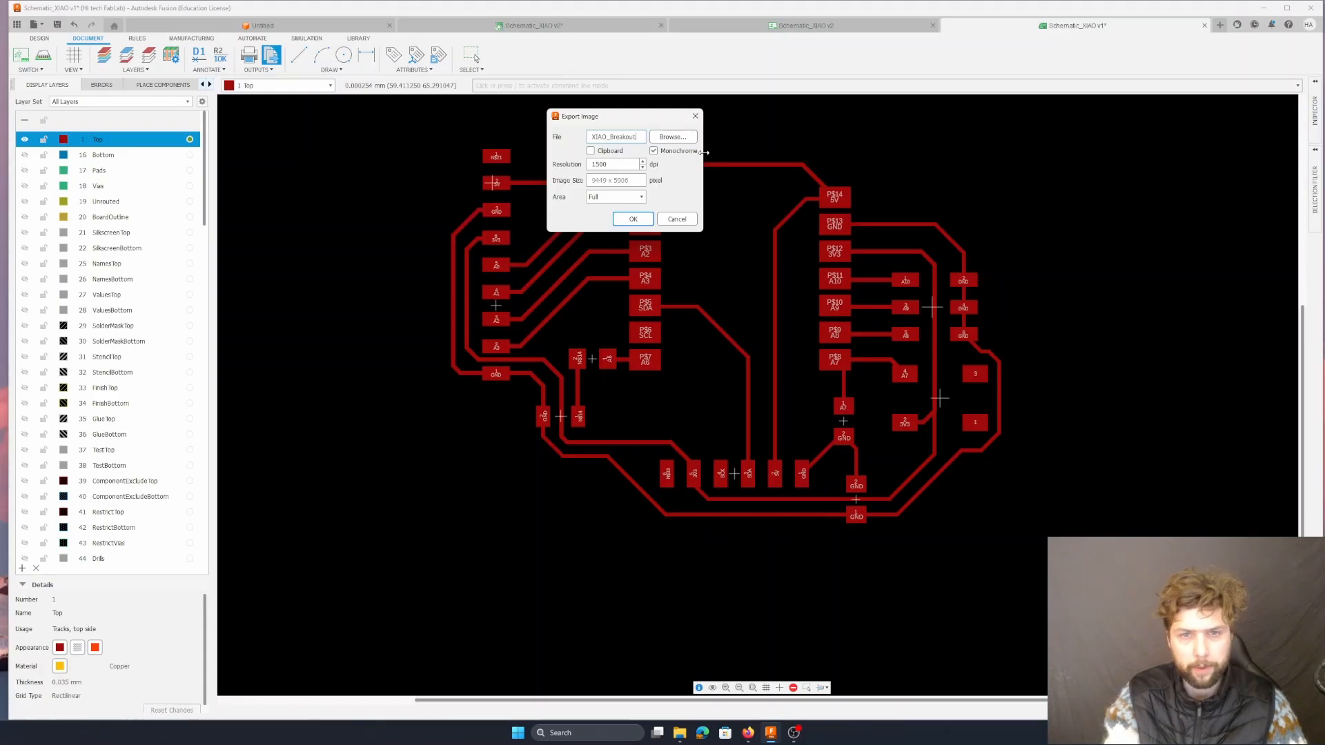
pyautogui.click(631, 218)
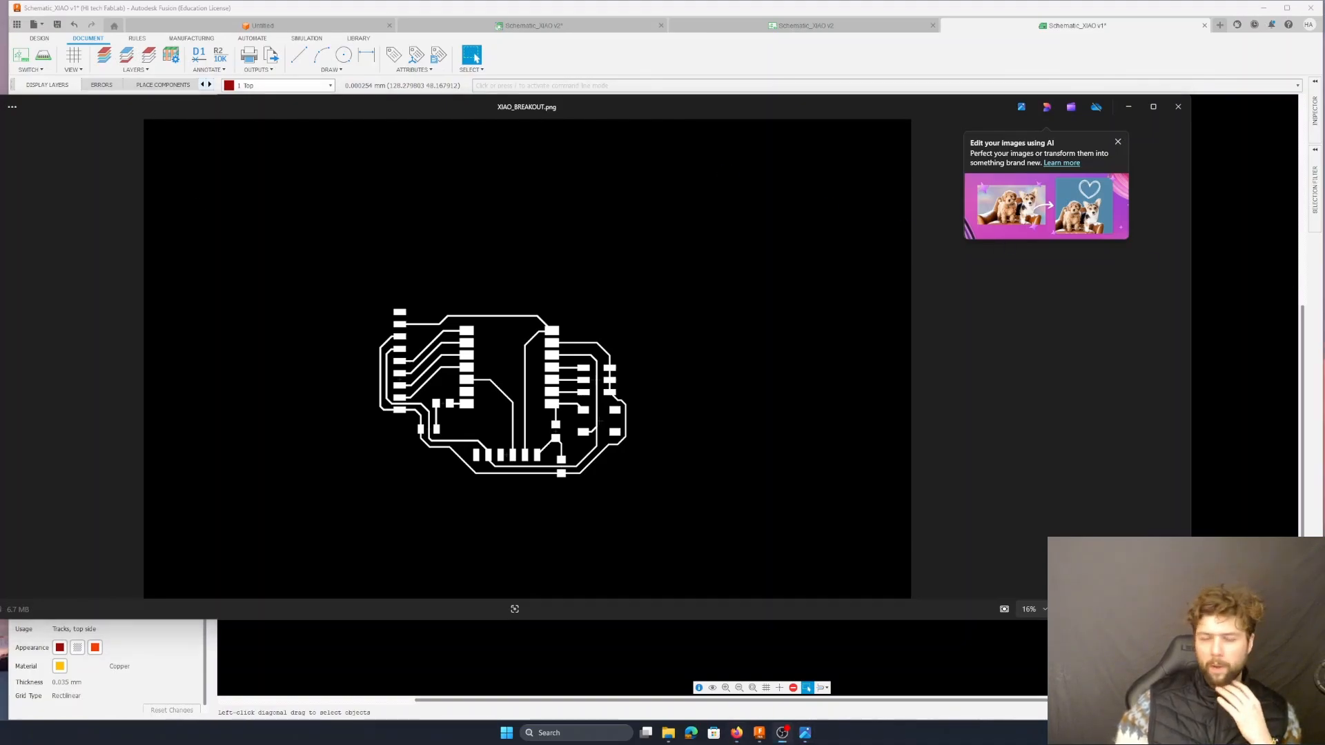
# - Launch Inkscape, keep its default setup, and bring the exported XIAO_BREAKOUT image into a new document
pyautogui.press('super')
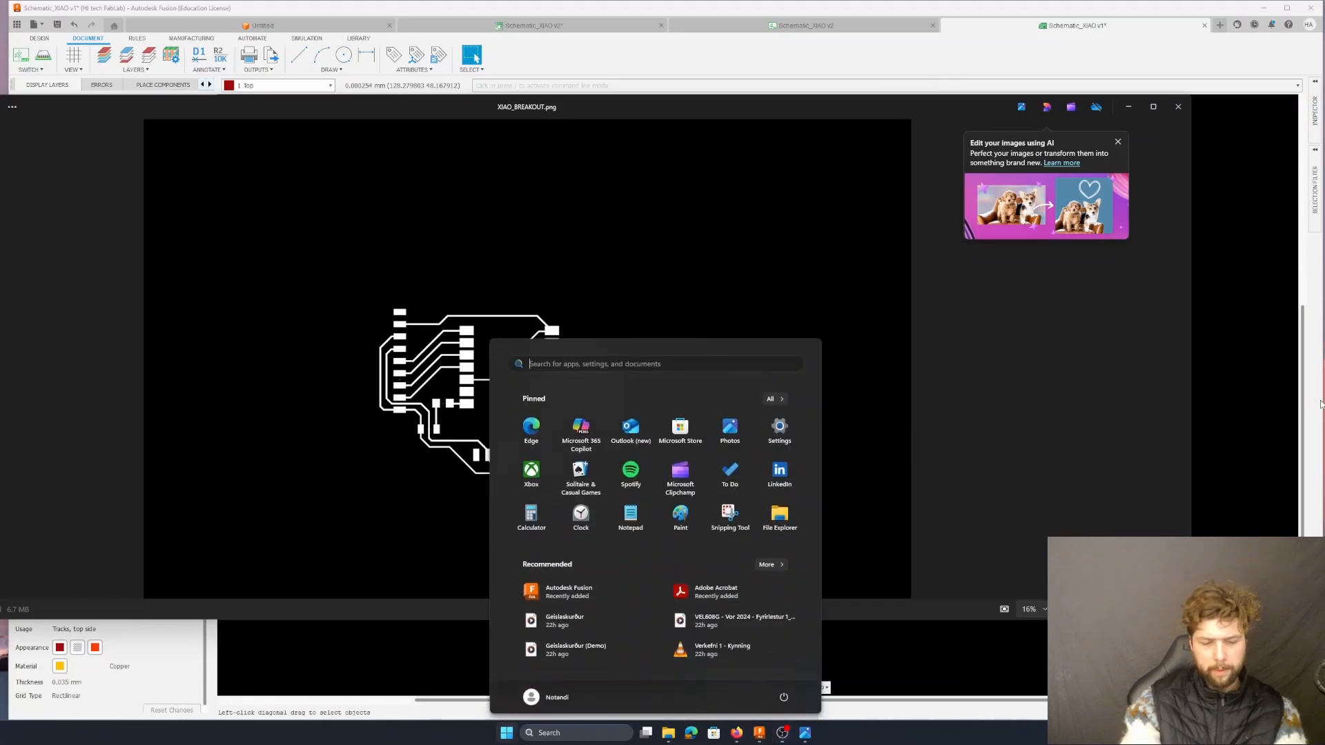
pyautogui.write('inkscape')
pyautogui.press('Return')
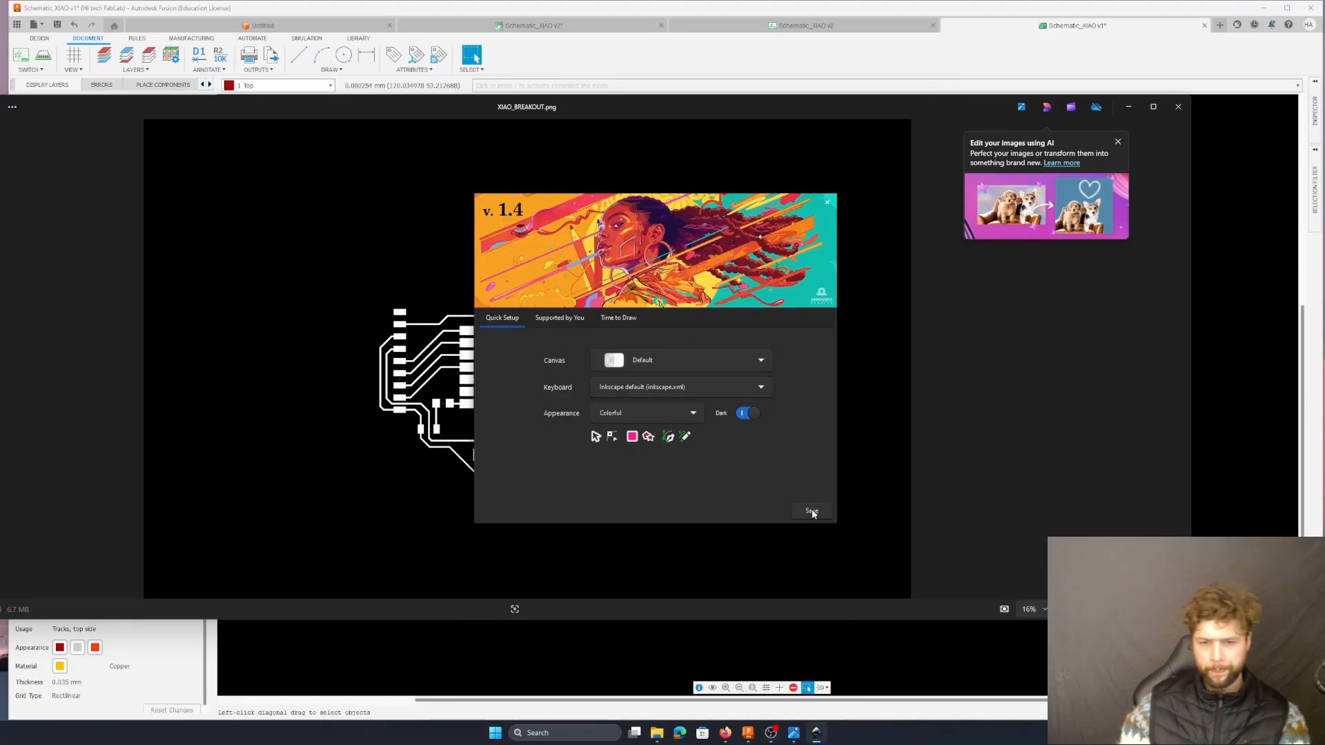
pyautogui.click(813, 513)
pyautogui.click(818, 510)
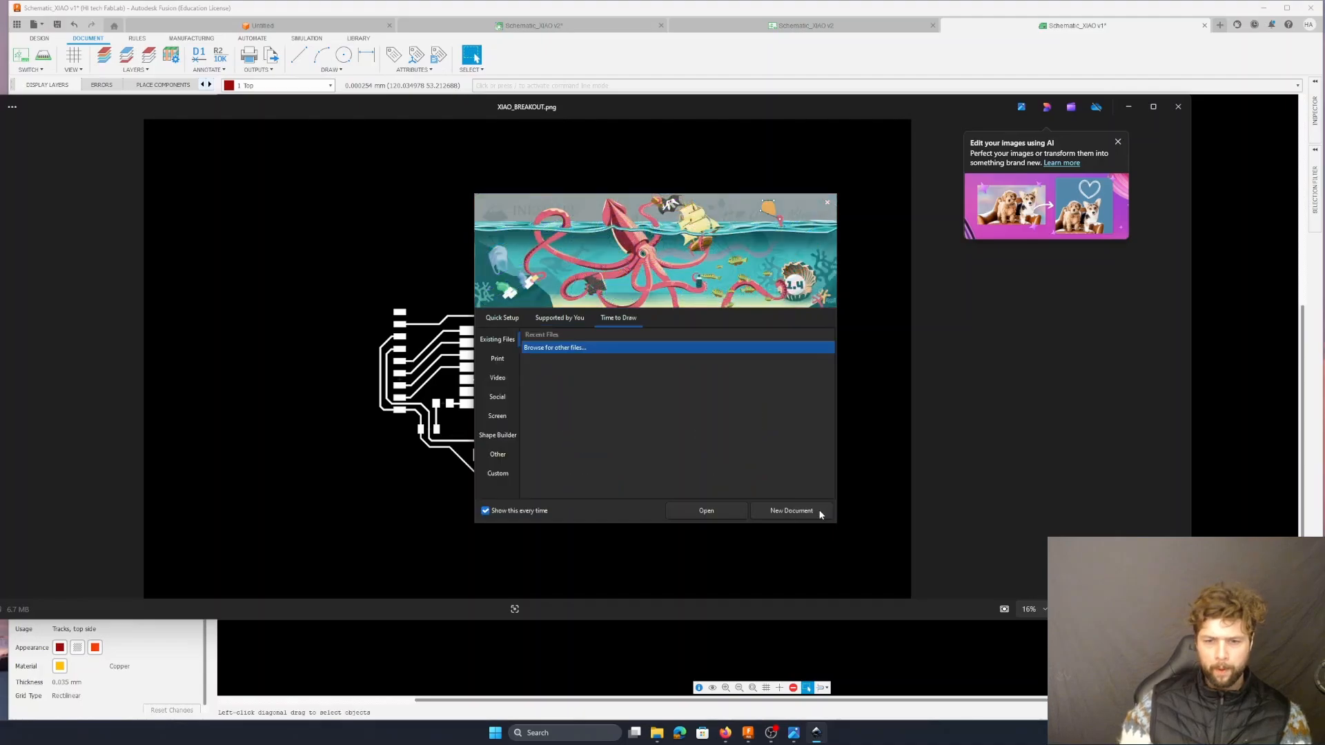
pyautogui.click(820, 512)
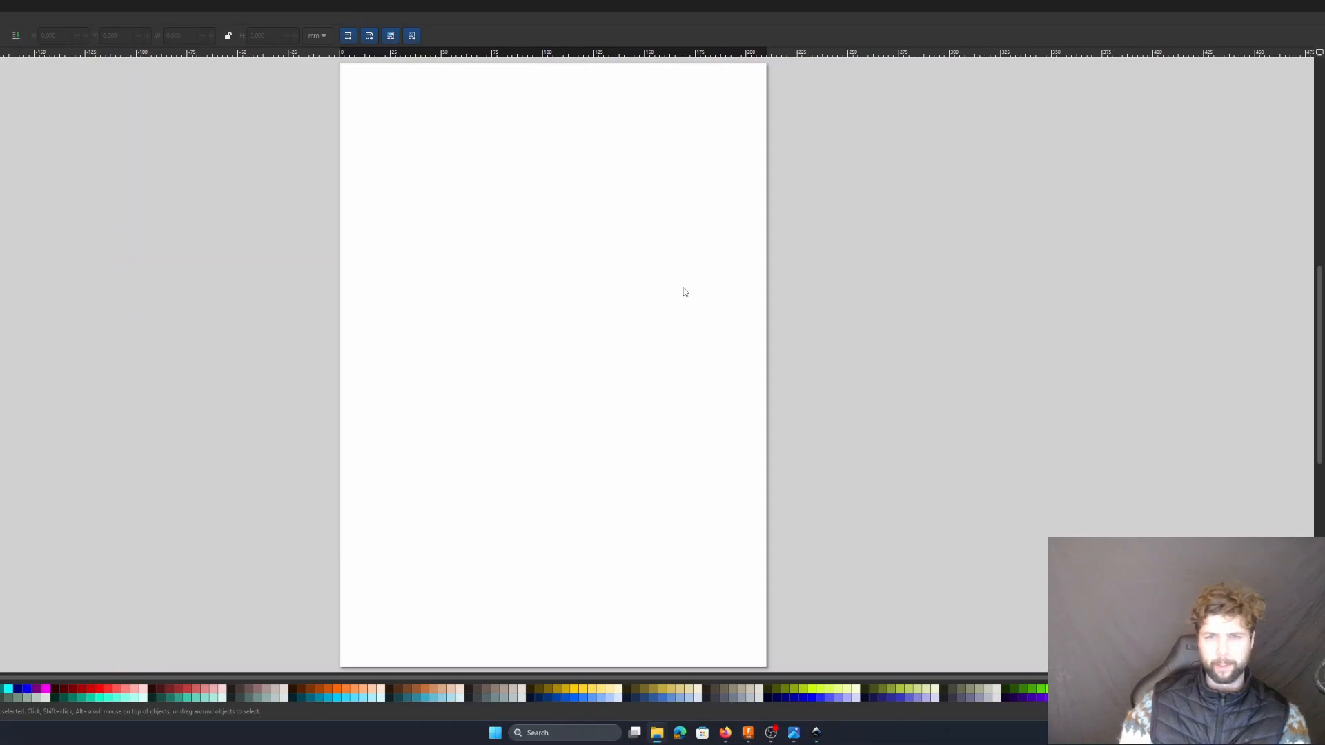
pyautogui.hotkey('ctrl', 'v')
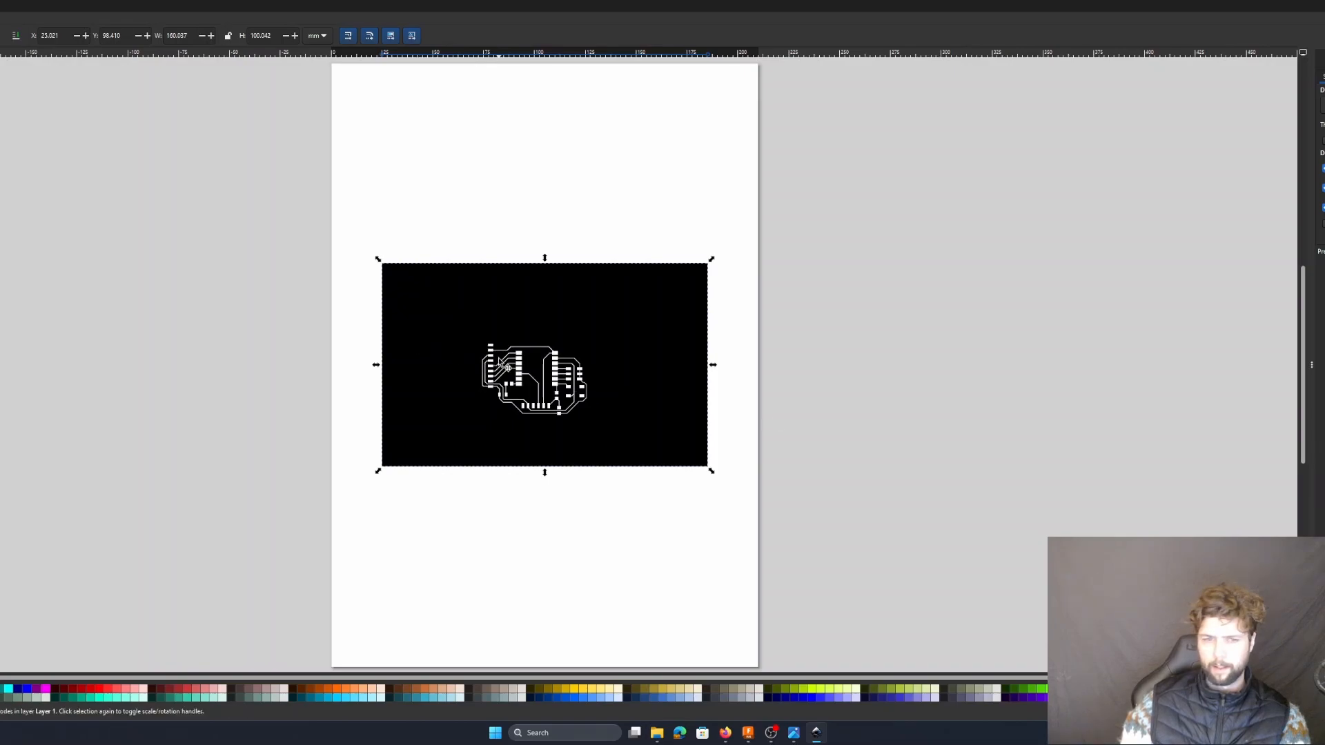
# - Separate the traced path from the bitmap by placing one above the other, and show the traced path's nodes
pyautogui.moveTo(504, 372)
pyautogui.mouseDown()
pyautogui.moveTo(510, 186)
pyautogui.moveTo(511, 269)
pyautogui.moveTo(510, 253)
pyautogui.mouseUp()
pyautogui.moveTo(480, 442)
pyautogui.mouseDown()
pyautogui.moveTo(490, 386)
pyautogui.moveTo(497, 397)
pyautogui.moveTo(518, 367)
pyautogui.moveTo(518, 547)
pyautogui.mouseUp()
pyautogui.moveTo(579, 364); pyautogui.dragTo(585, 388)
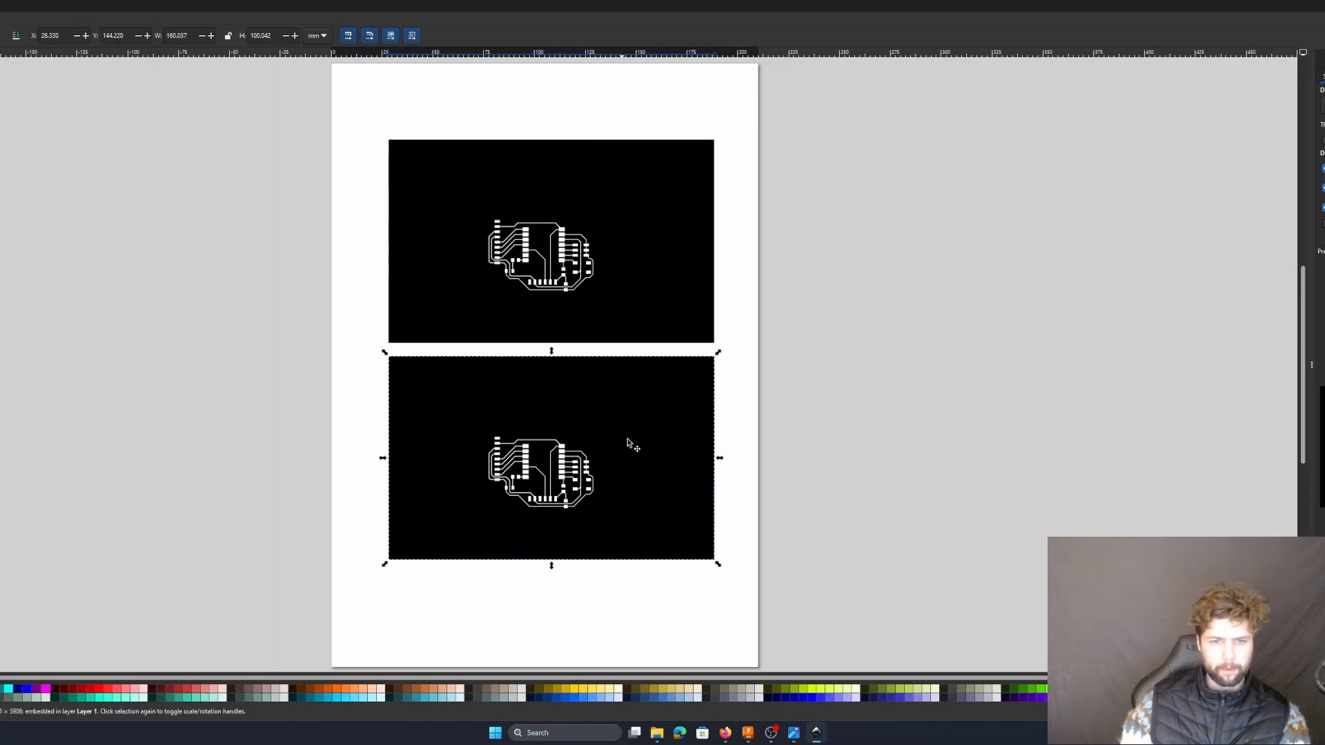
pyautogui.click(662, 292)
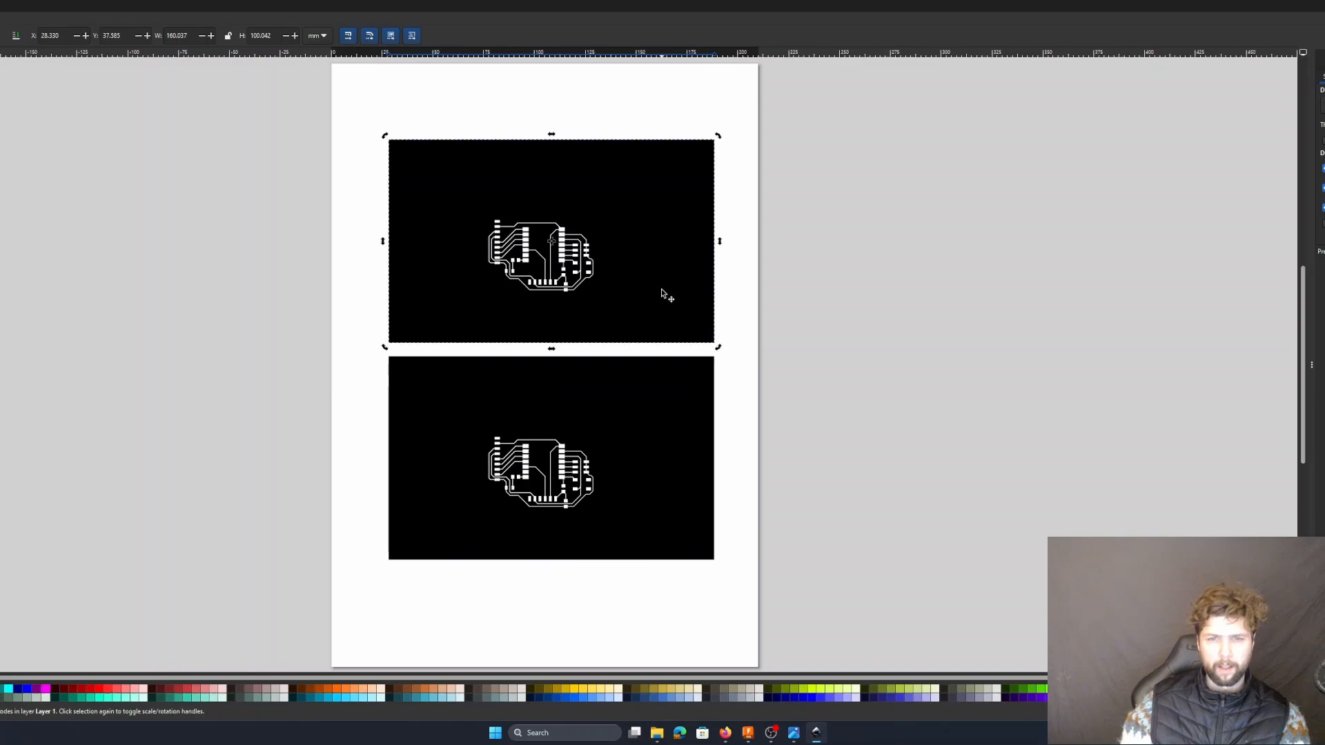
pyautogui.press('n')
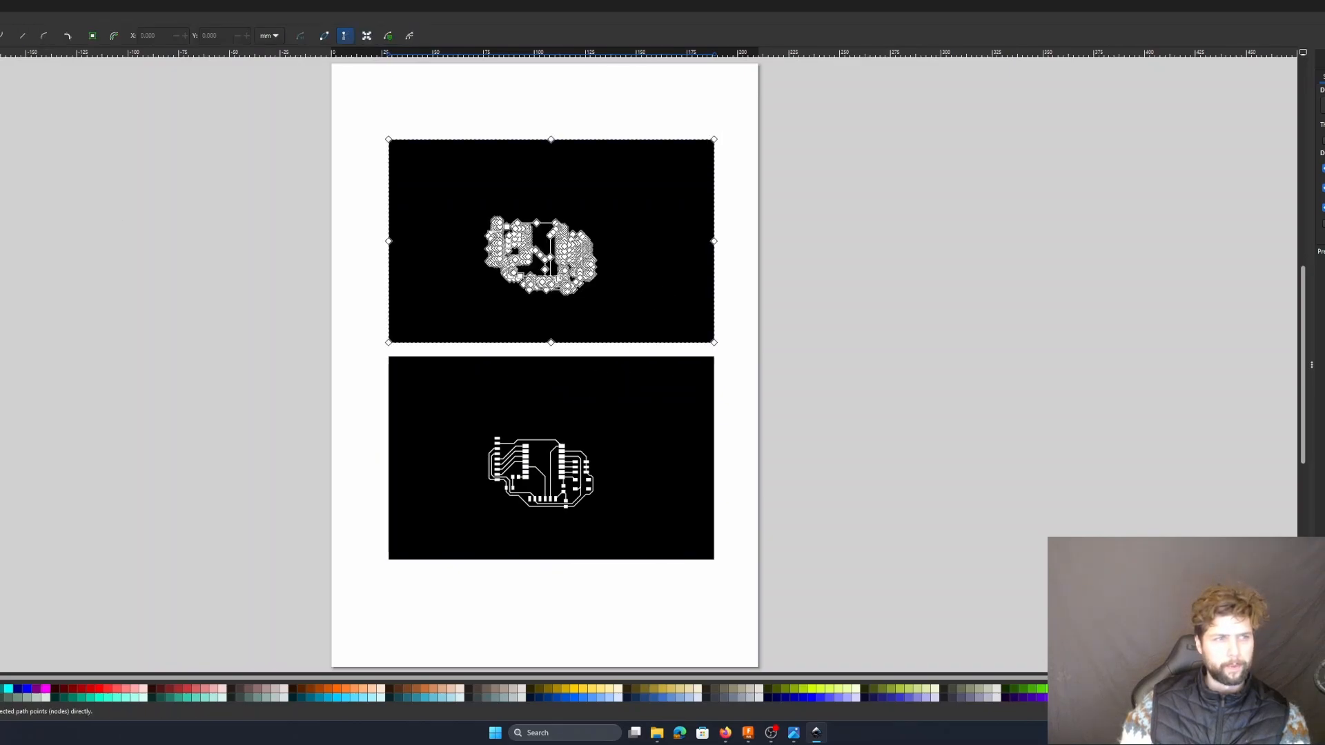
# - Undo the separation of the two board images and the first trace
pyautogui.hotkey('ctrl', 'z')
pyautogui.hotkey('ctrl', 'z')
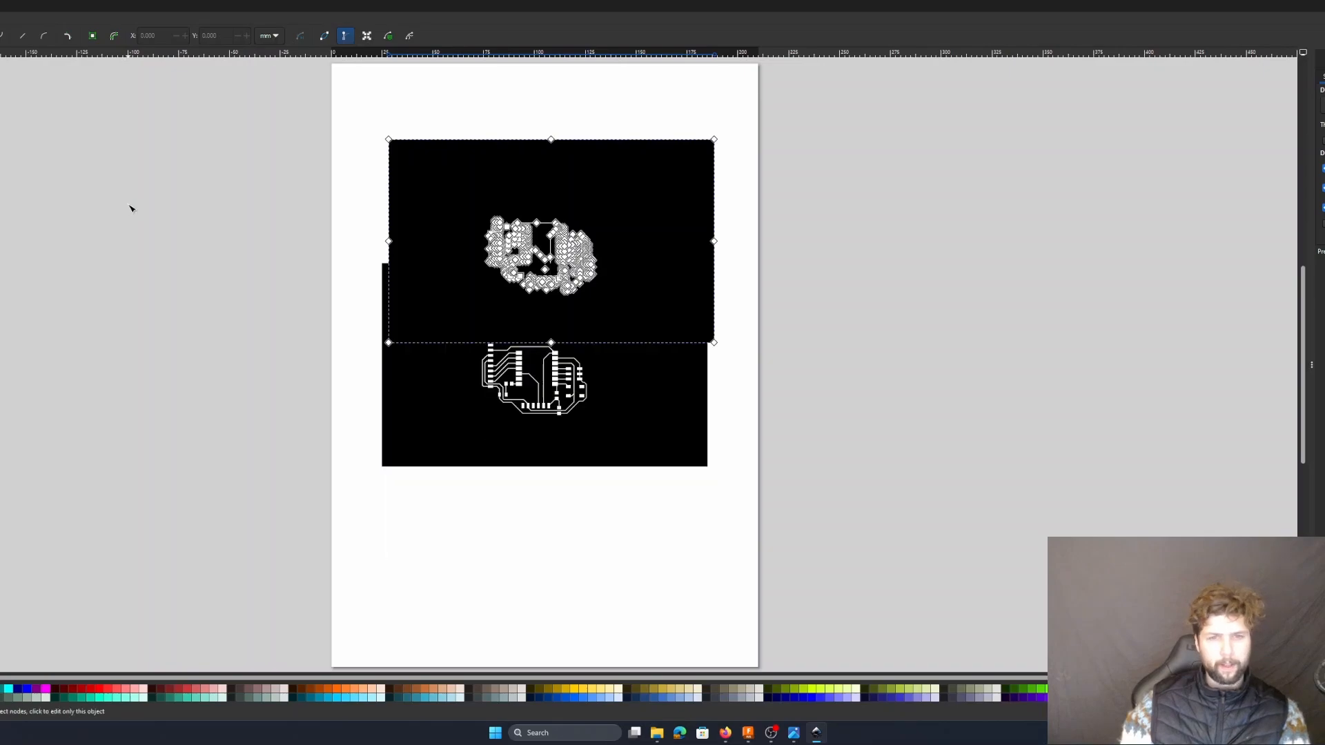
pyautogui.hotkey('ctrl', 'z')
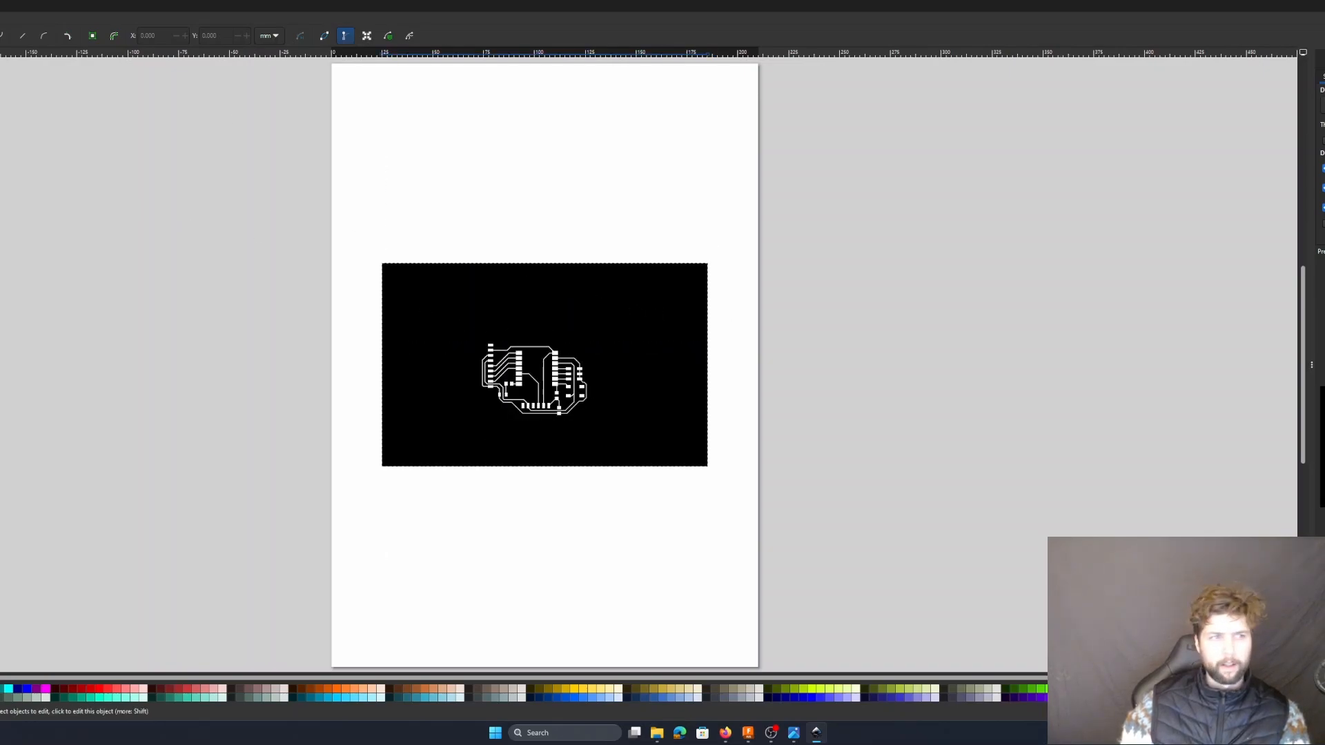
# - Move the bitmap image off the traced copper path and delete the bitmap
pyautogui.press('s')
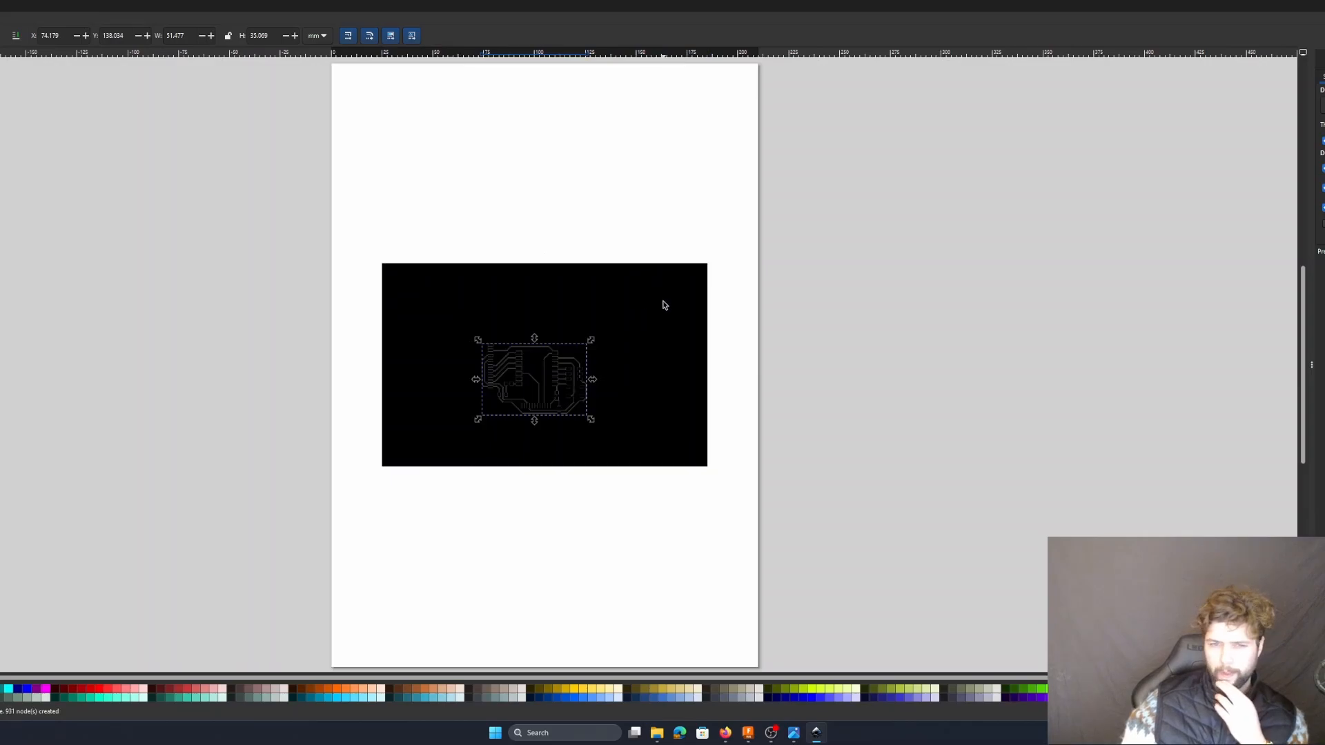
pyautogui.moveTo(669, 369); pyautogui.dragTo(681, 544)
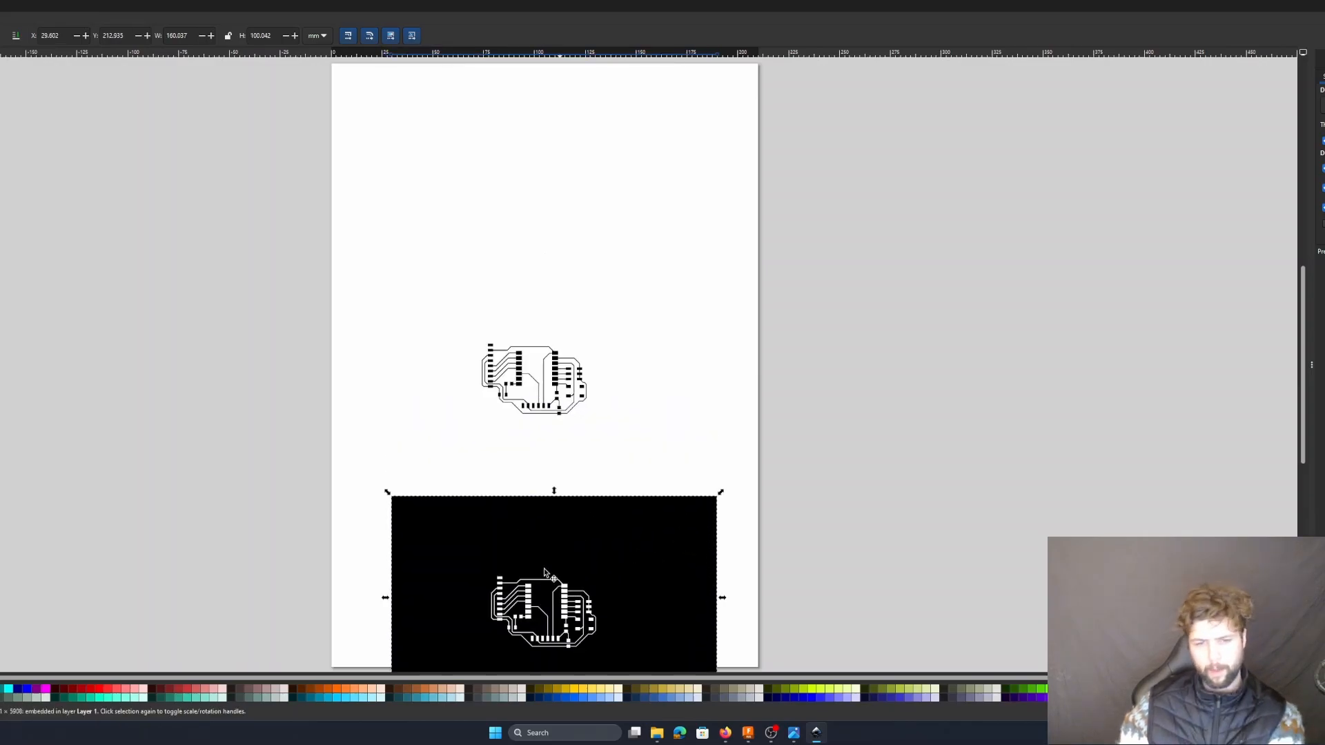
pyautogui.press('Delete')
# - Examine the nodes of the traced copper path around the pads and traces, and deselect it
pyautogui.keyDown('ctrl'); pyautogui.scroll(6, 586, 421); pyautogui.keyUp('ctrl')
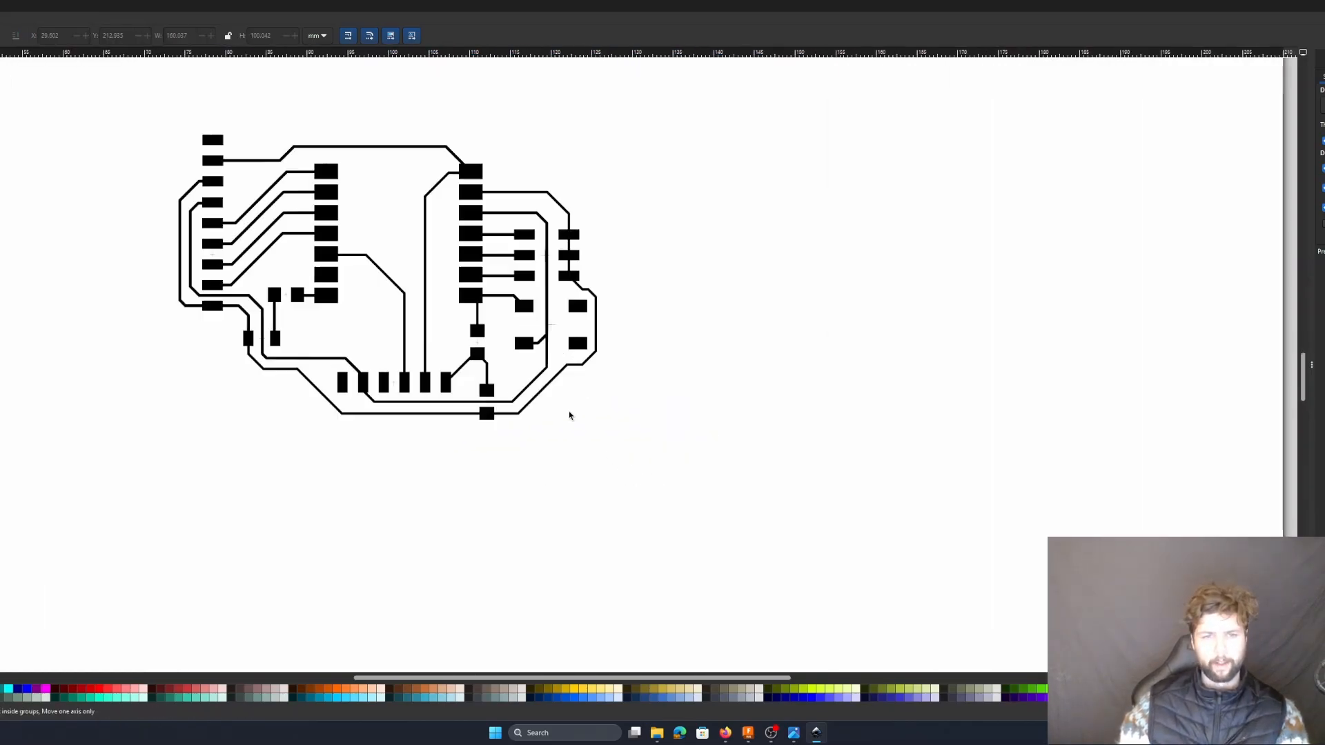
pyautogui.keyDown('ctrl'); pyautogui.scroll(1, 384, 139); pyautogui.keyUp('ctrl')
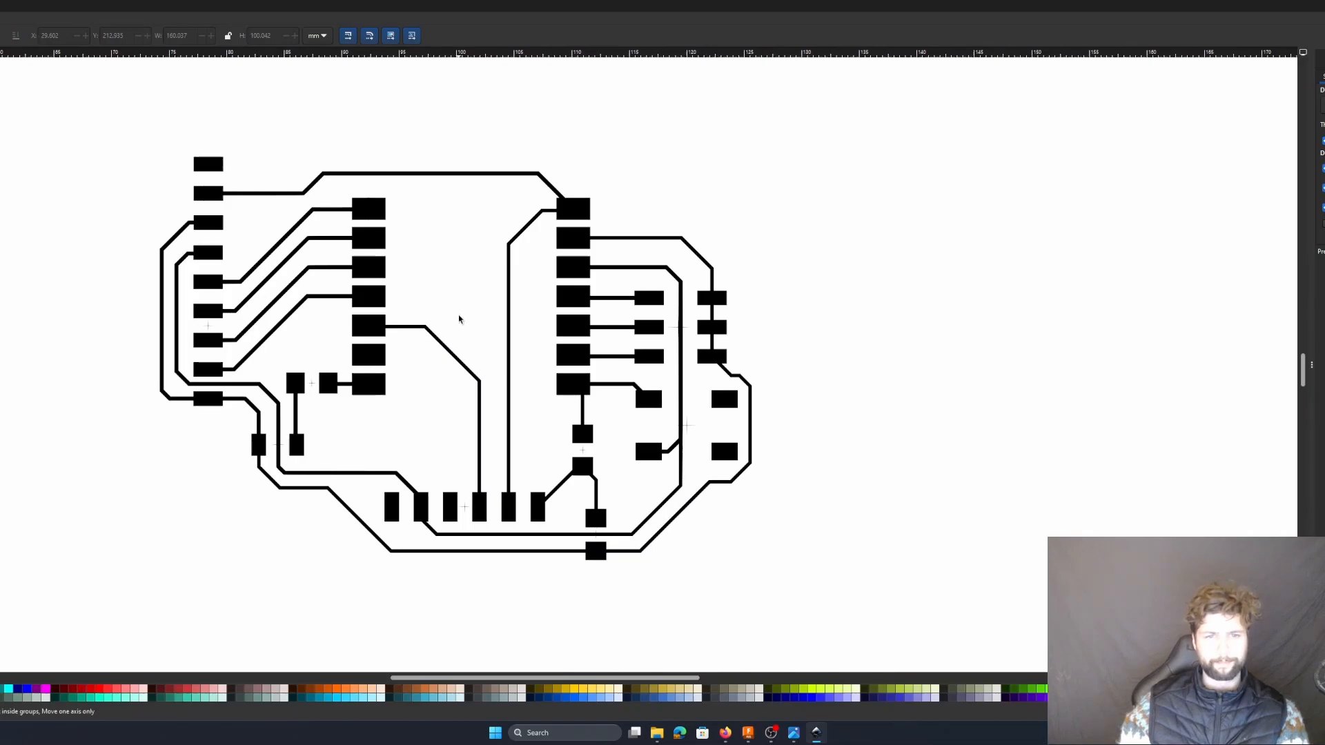
pyautogui.click(404, 325)
pyautogui.press('n')
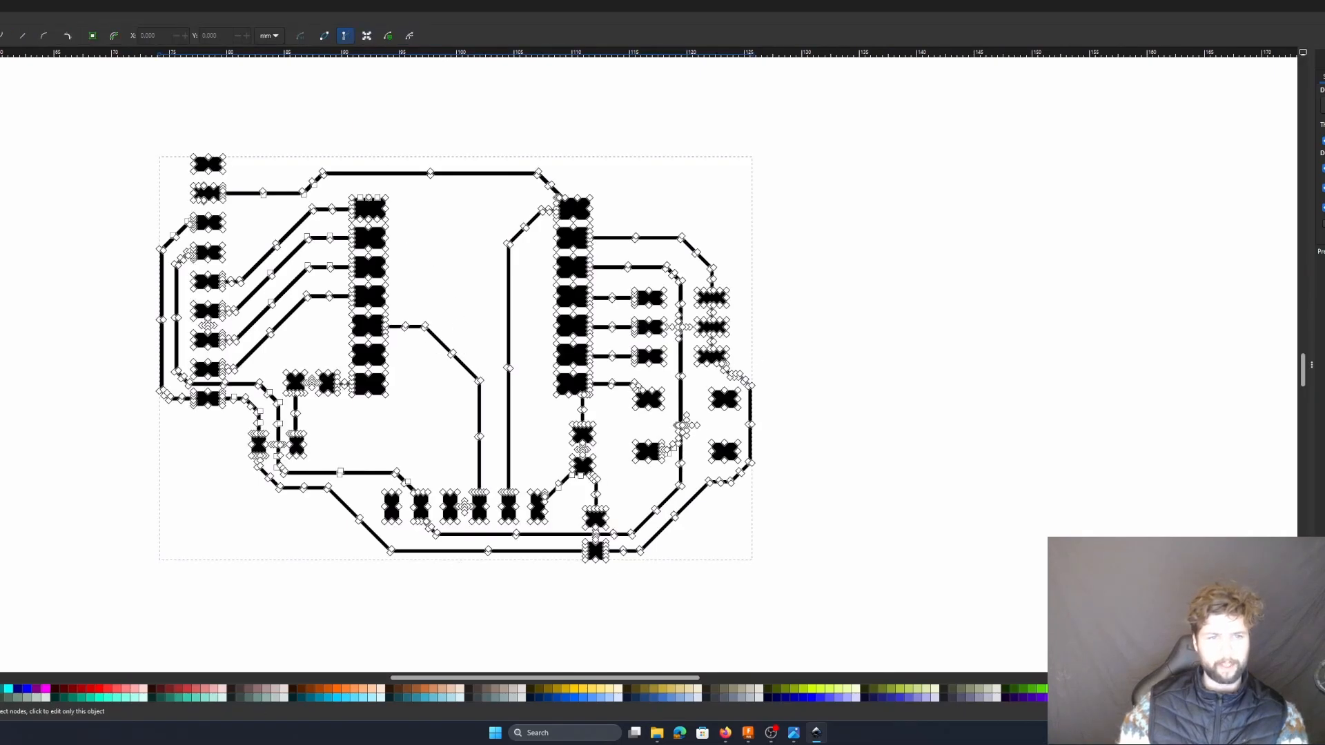
pyautogui.press('s')
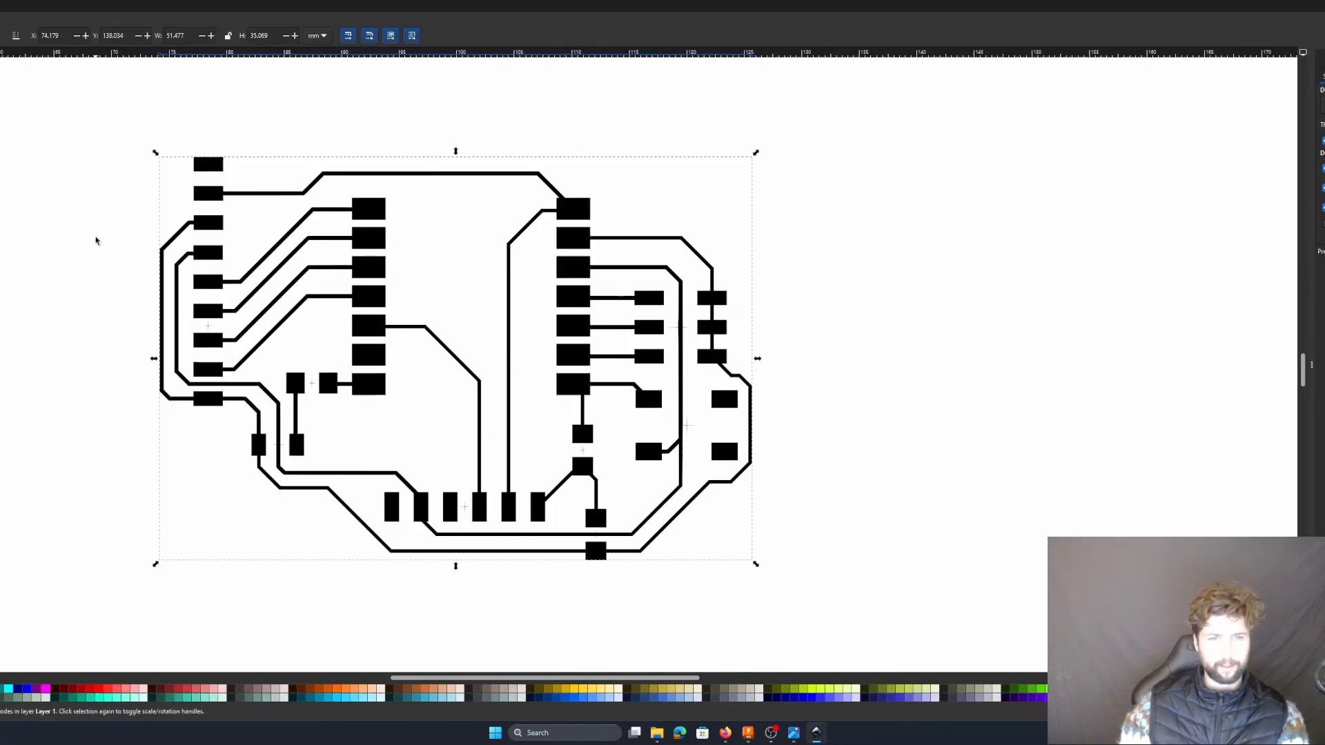
pyautogui.press('Escape')
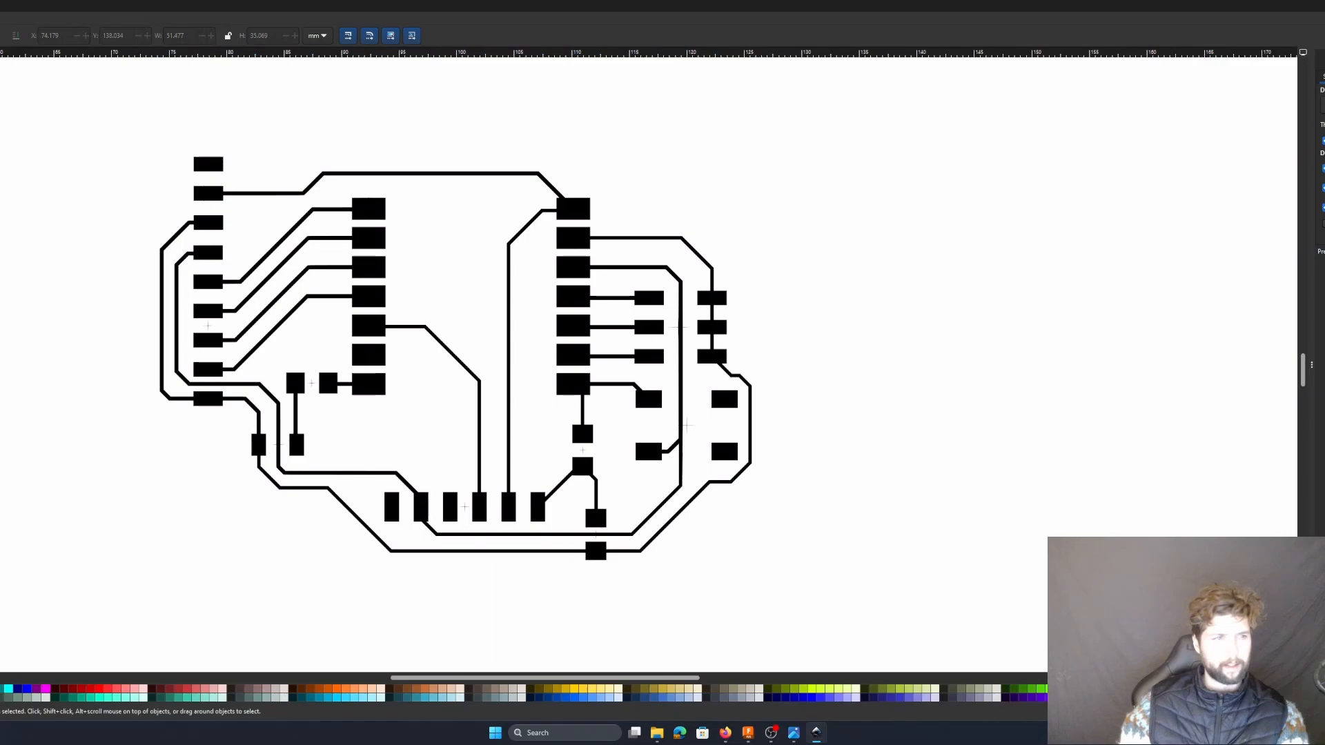
# - Draw a red rectangle about 2.5 mm wide and 2.7 mm high bridging the fourth and fifth pads of the leftmost column
pyautogui.press('r')
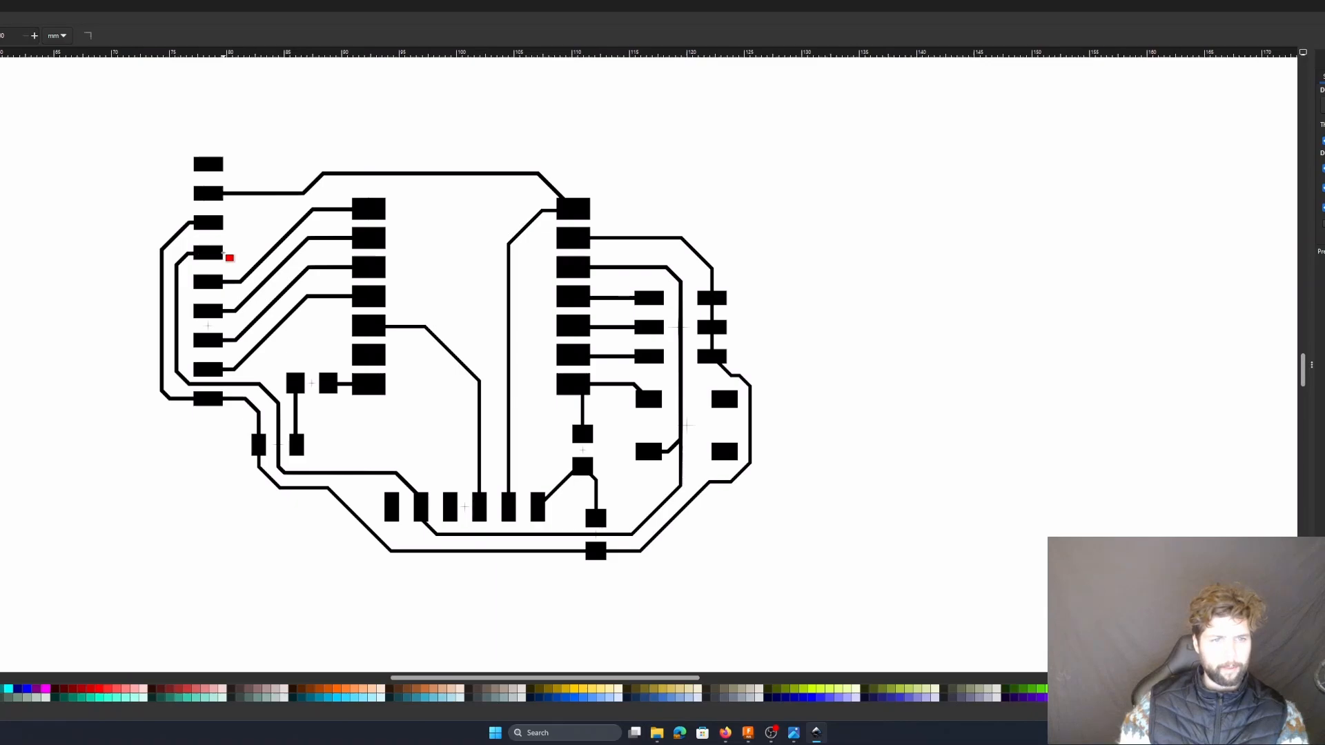
pyautogui.moveTo(223, 252); pyautogui.dragTo(196, 283)
pyautogui.press('s')
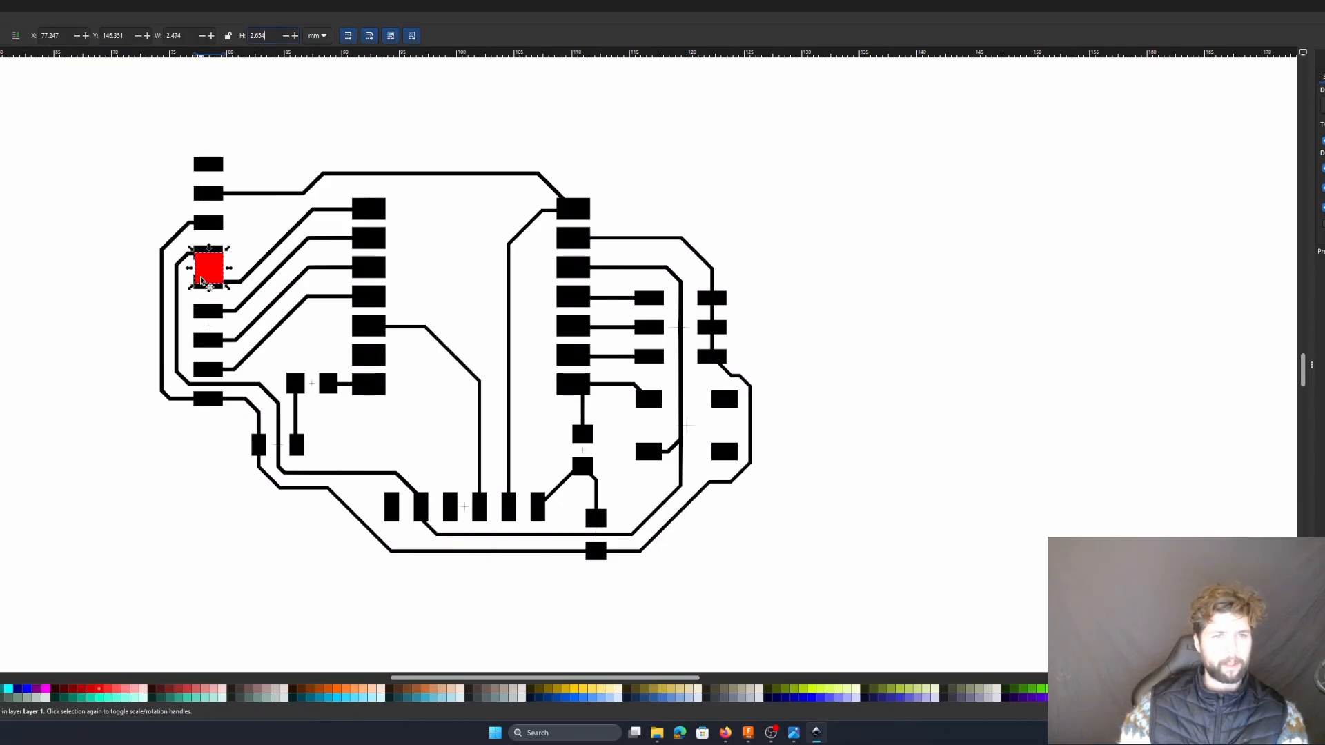
pyautogui.keyDown('ctrl'); pyautogui.scroll(5, 229, 234); pyautogui.keyUp('ctrl')
pyautogui.moveTo(229, 249); pyautogui.dragTo(224, 247)
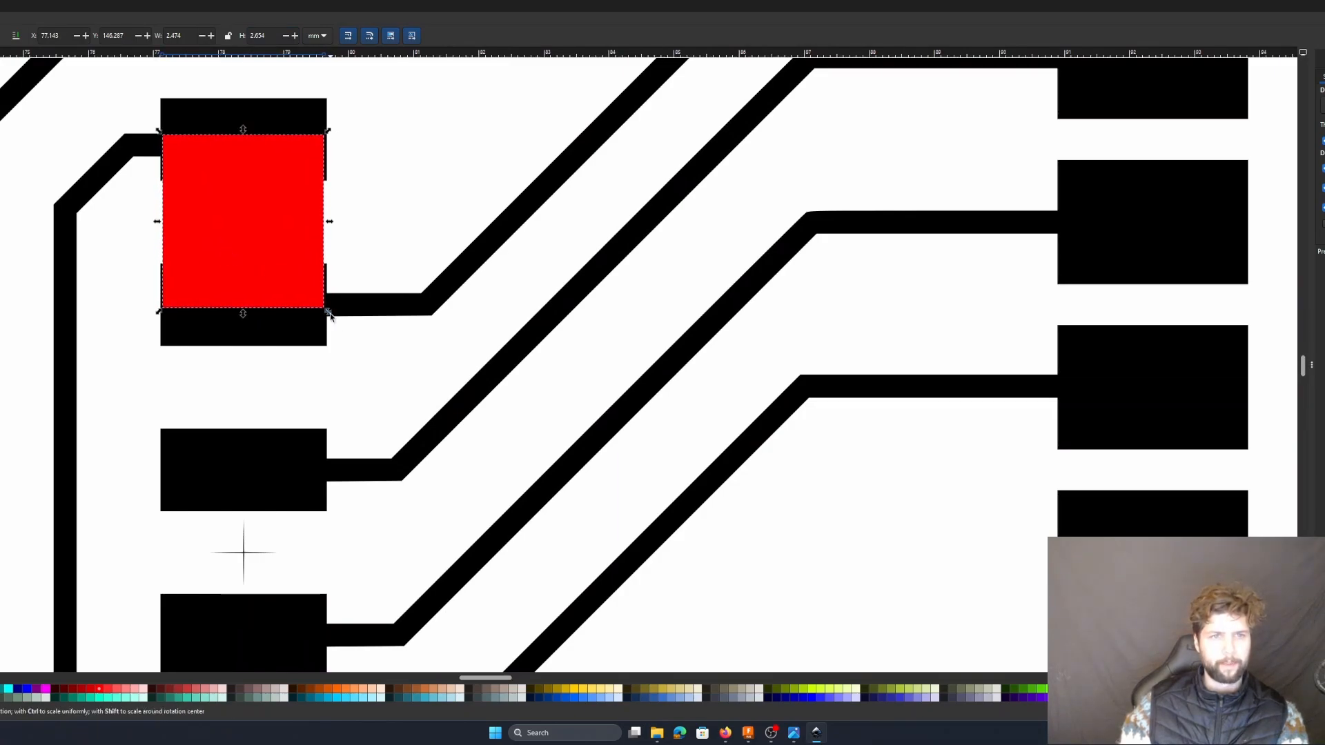
pyautogui.moveTo(329, 316); pyautogui.dragTo(331, 317)
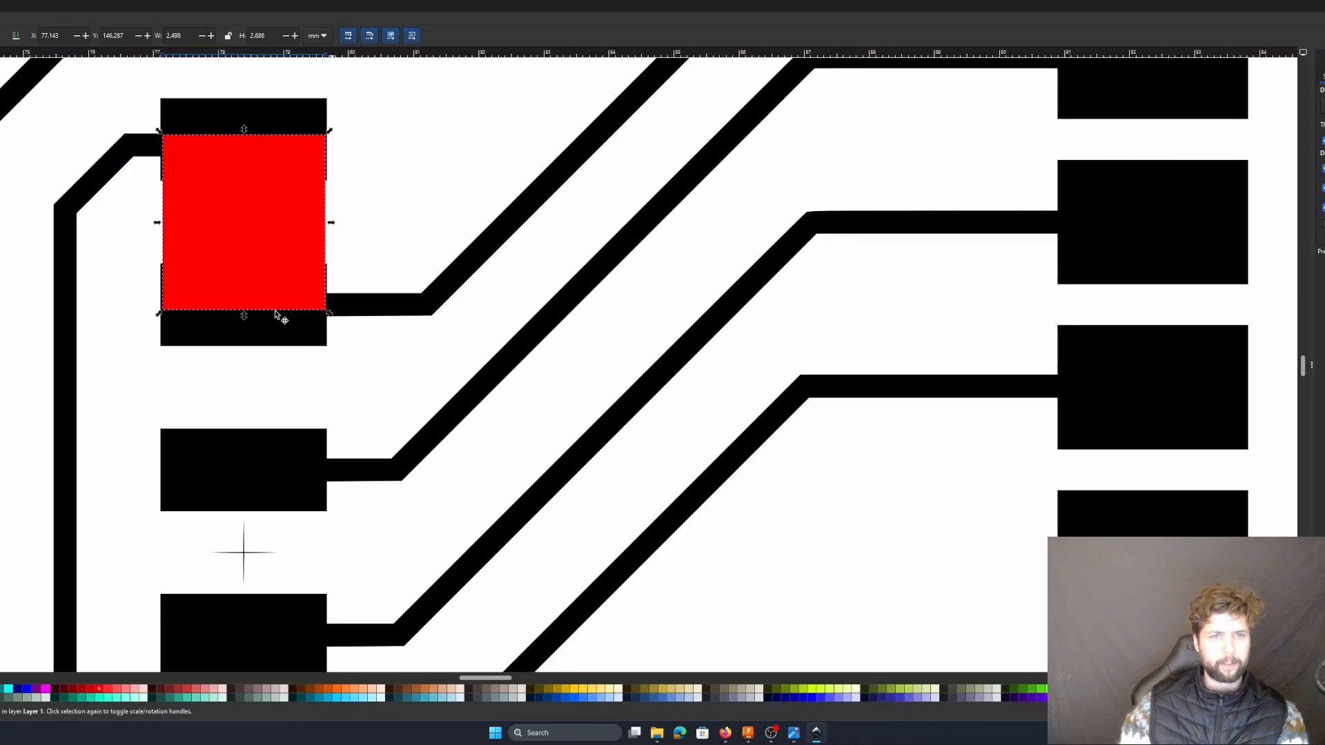
# - Move the red rectangle about 1.2 mm left so it only partly overlaps the fourth and fifth pads
pyautogui.keyDown('ctrl'); pyautogui.scroll(-3, 276, 314); pyautogui.keyUp('ctrl')
pyautogui.keyDown('ctrl'); pyautogui.scroll(2, 159, 312); pyautogui.keyUp('ctrl')
pyautogui.keyDown('ctrl'); pyautogui.scroll(-1, 154, 312); pyautogui.keyUp('ctrl')
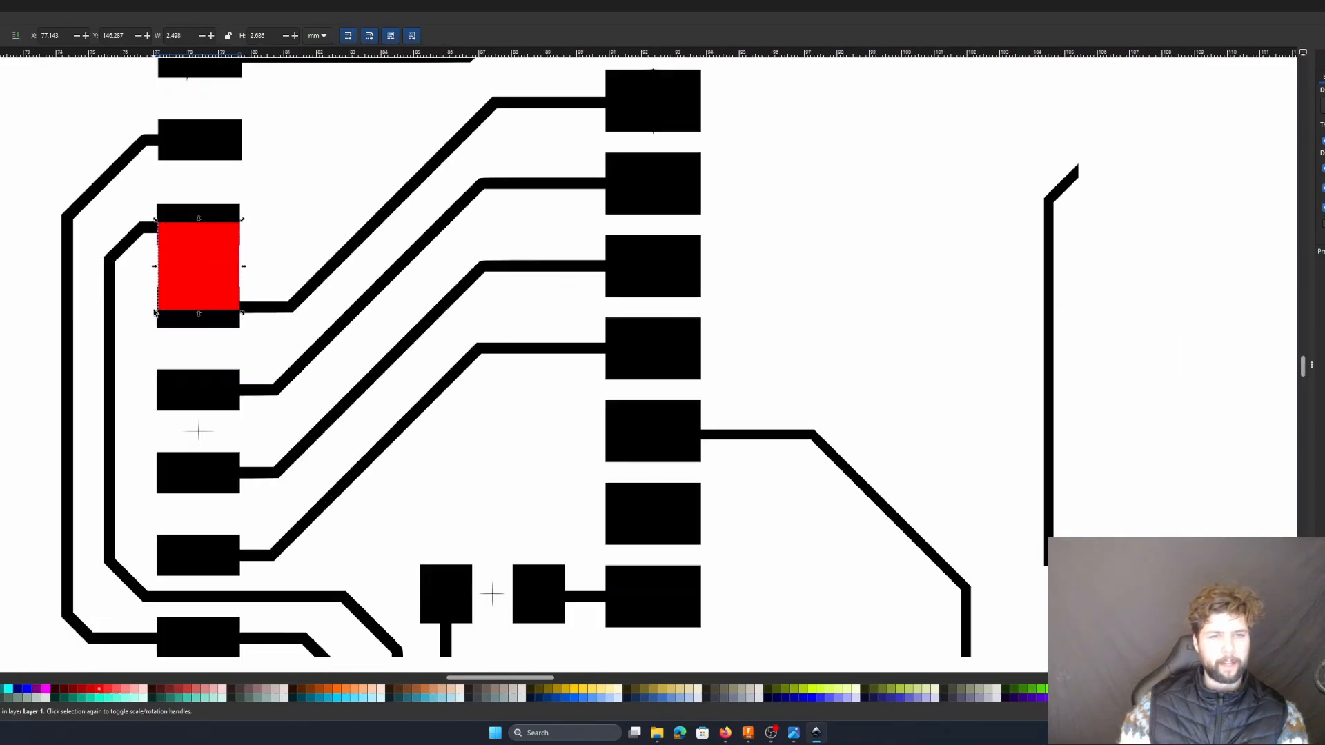
pyautogui.keyDown('ctrl'); pyautogui.scroll(-3, 155, 311); pyautogui.keyUp('ctrl')
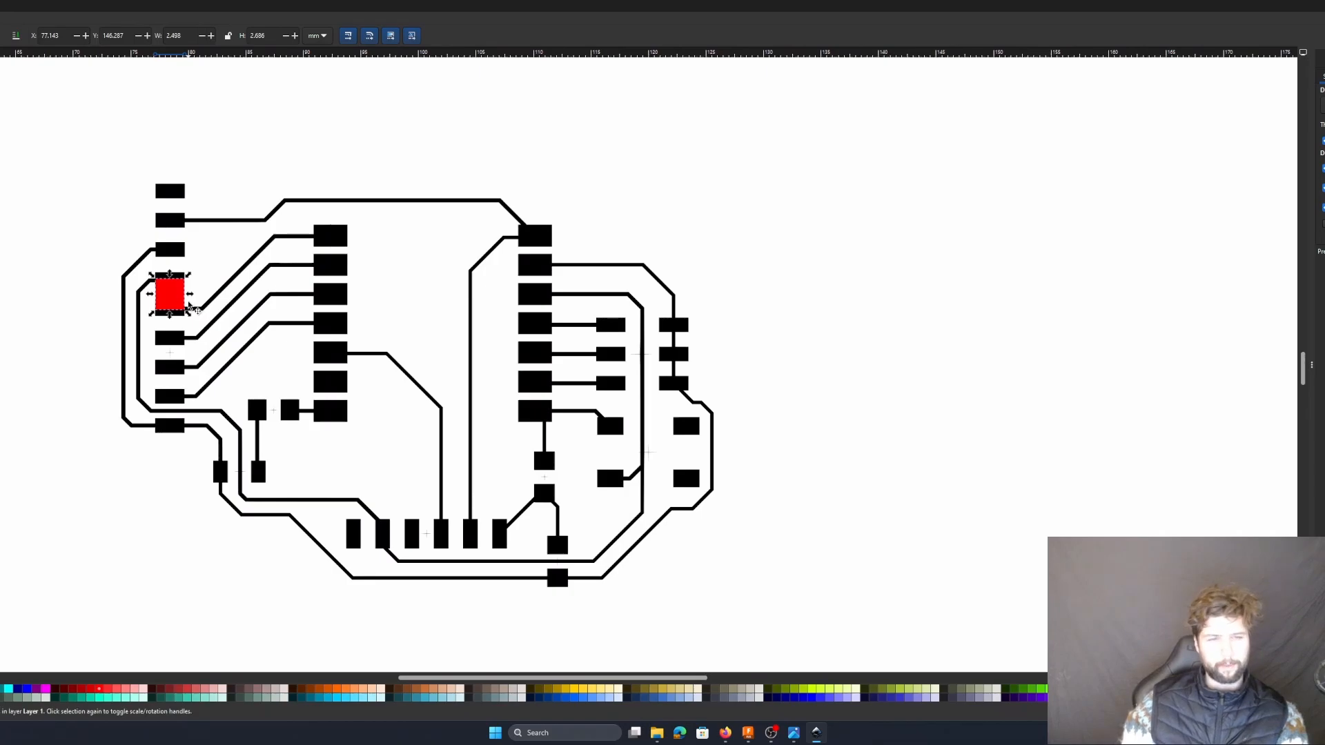
pyautogui.keyDown('ctrl'); pyautogui.scroll(5, 164, 307); pyautogui.keyUp('ctrl')
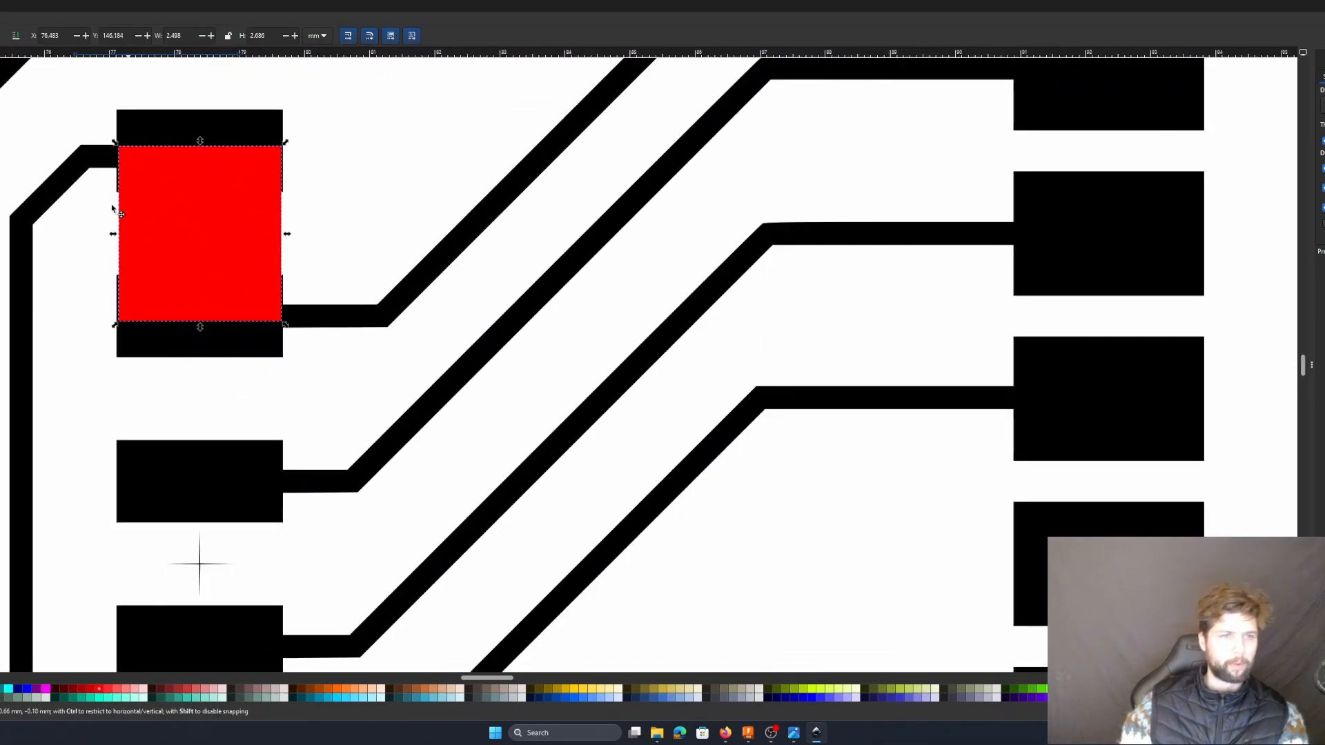
pyautogui.moveTo(178, 214); pyautogui.dragTo(100, 213)
pyautogui.keyDown('ctrl'); pyautogui.scroll(-4, 253, 226); pyautogui.keyUp('ctrl')
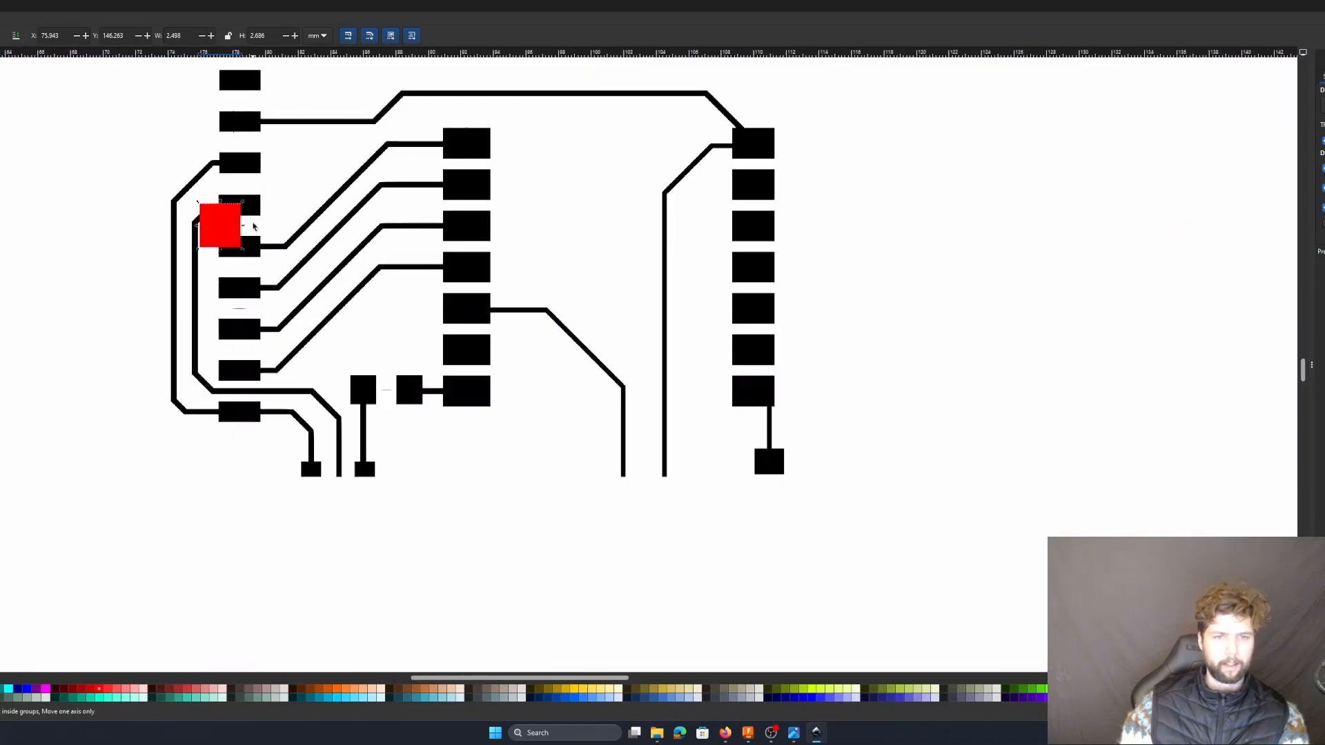
pyautogui.keyDown('ctrl'); pyautogui.scroll(-1, 438, 414); pyautogui.keyUp('ctrl')
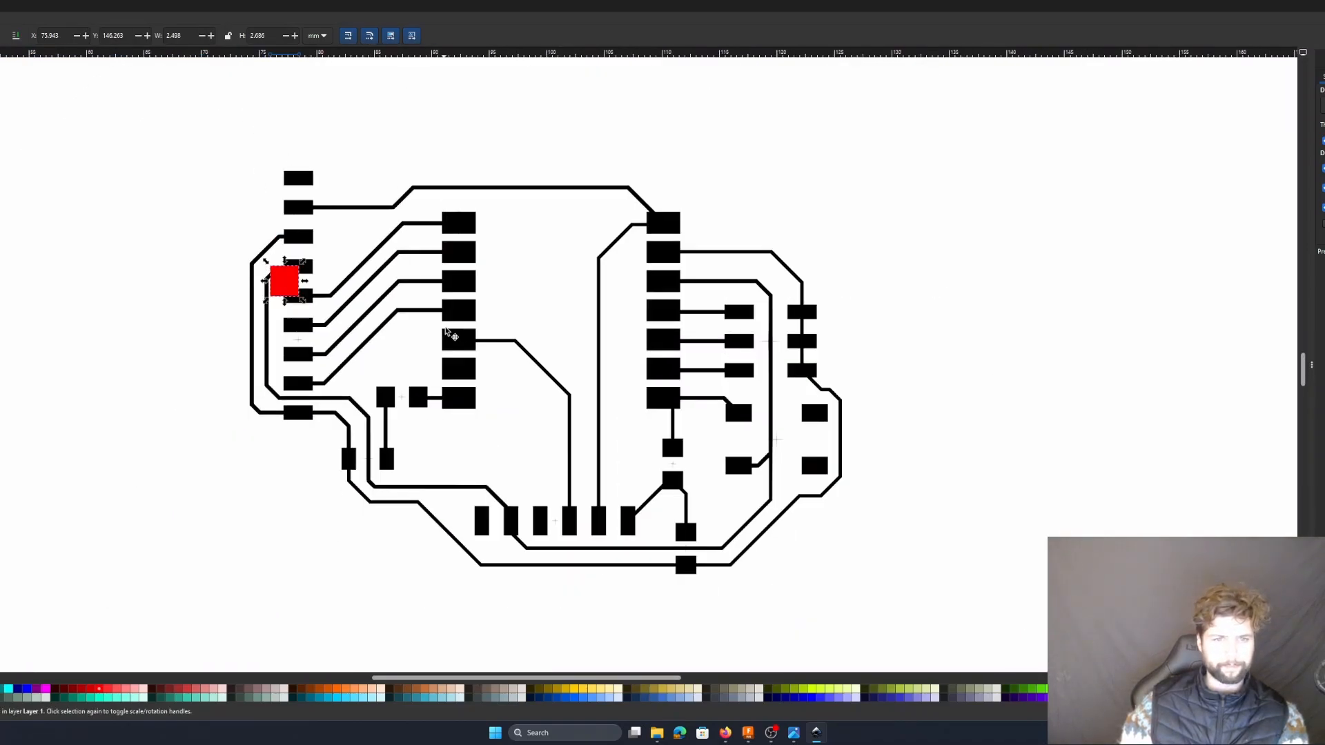
# - Nudge the red rectangle slightly right to about X 76.03 mm, keeping it partly over the two pads
pyautogui.click(467, 287)
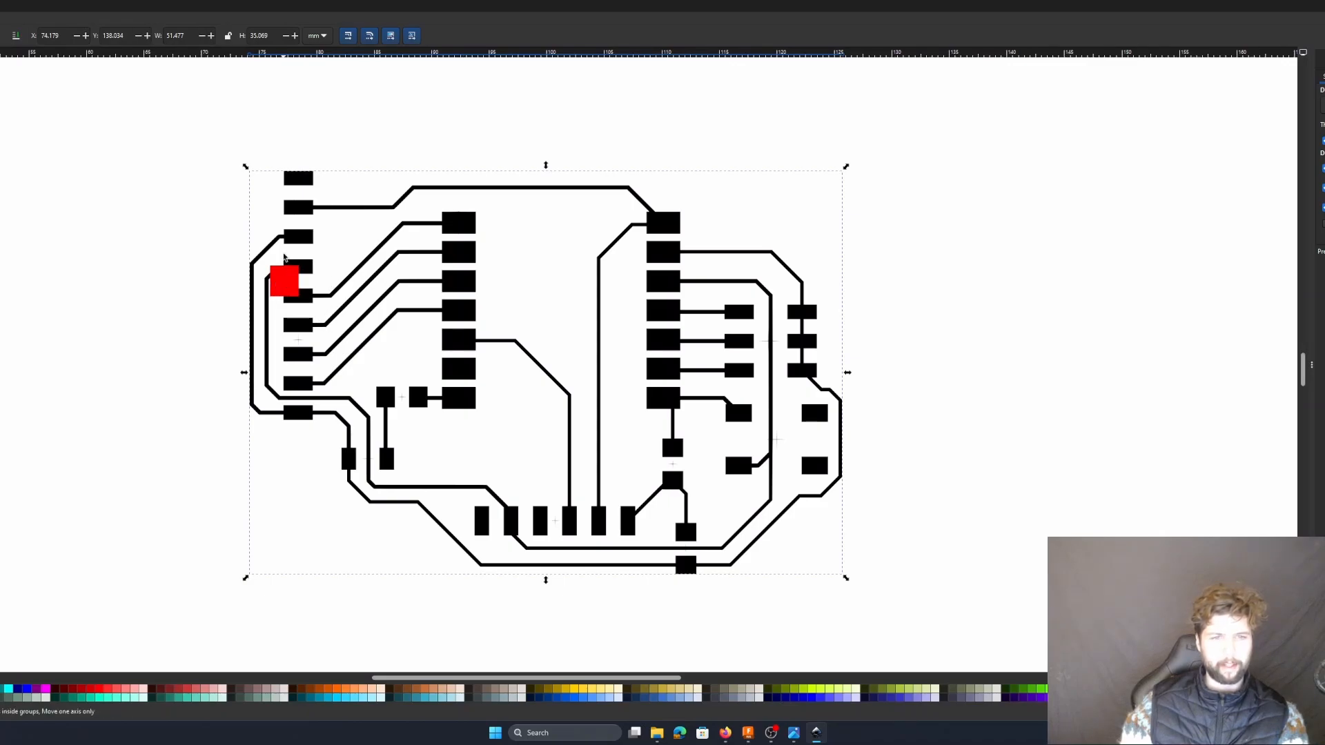
pyautogui.keyDown('ctrl'); pyautogui.scroll(5, 297, 289); pyautogui.keyUp('ctrl')
pyautogui.moveTo(304, 379); pyautogui.dragTo(317, 379)
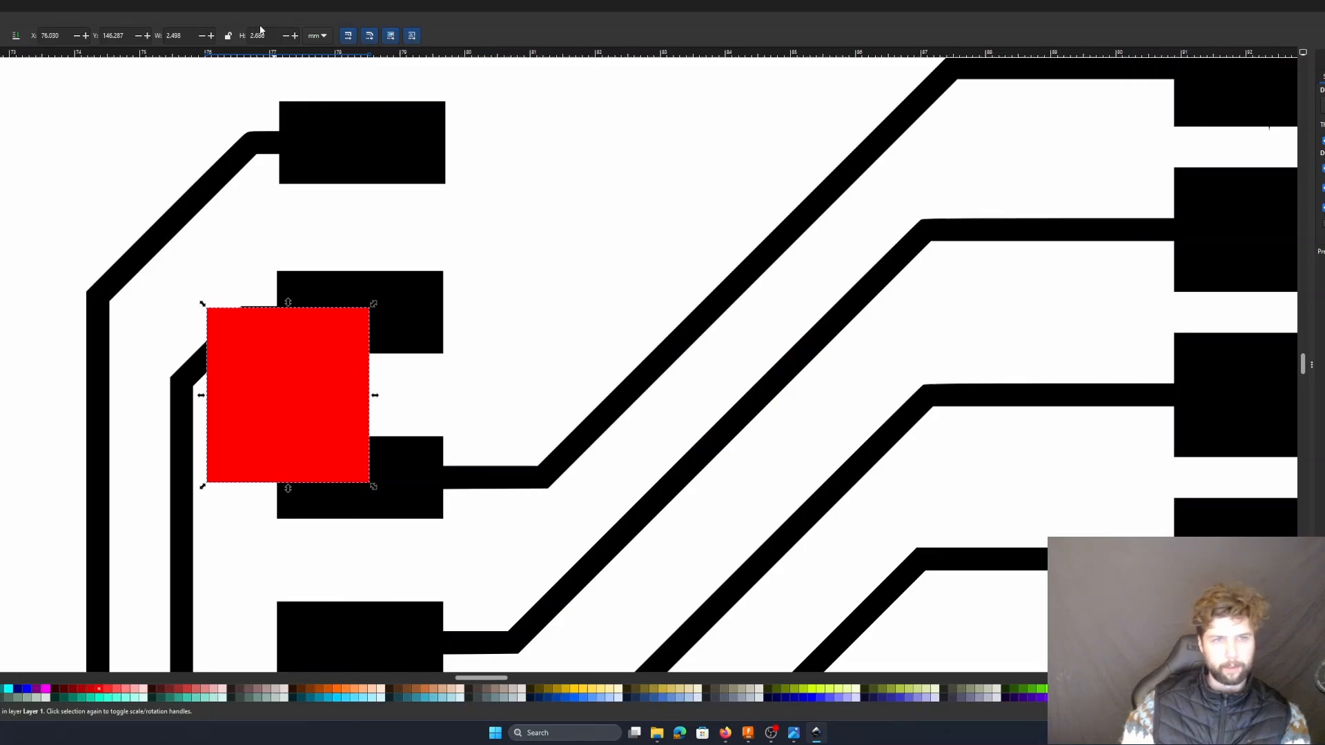
pyautogui.keyDown('ctrl'); pyautogui.scroll(-1, 391, 278); pyautogui.keyUp('ctrl')
pyautogui.keyDown('ctrl'); pyautogui.scroll(-2, 391, 278); pyautogui.keyUp('ctrl')
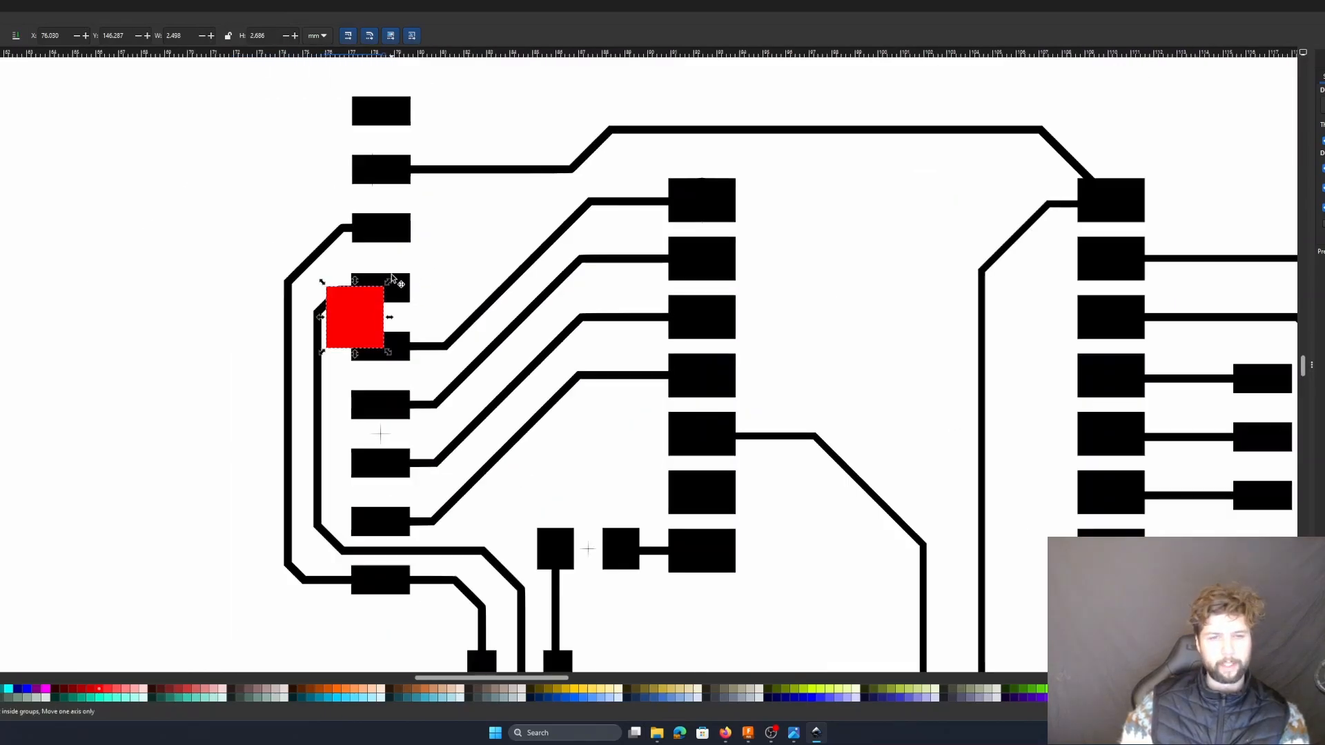
# - Delete the small red rectangle over the leftmost pads, select the remaining copper path to check its extents, and deselect it
pyautogui.keyDown('ctrl'); pyautogui.scroll(-2, 698, 354); pyautogui.keyUp('ctrl')
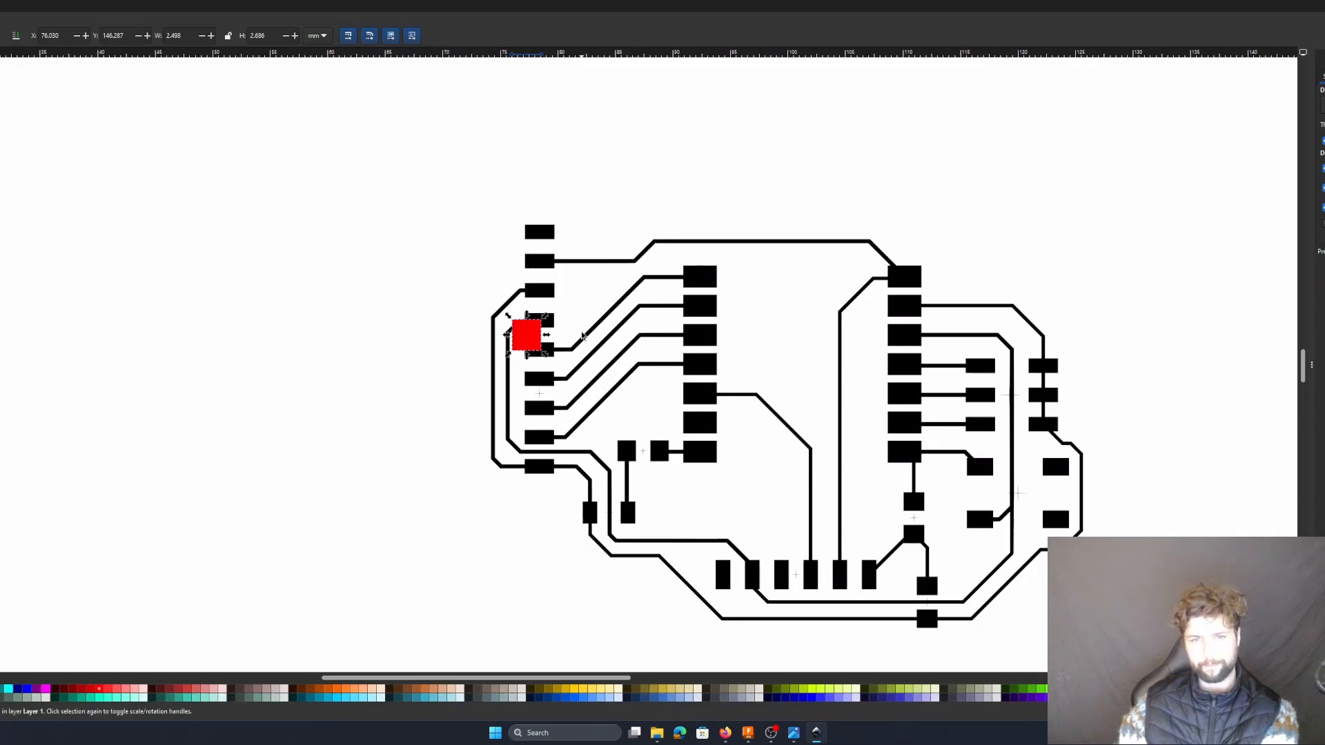
pyautogui.press('Delete')
pyautogui.hotkey('ctrl', 'a')
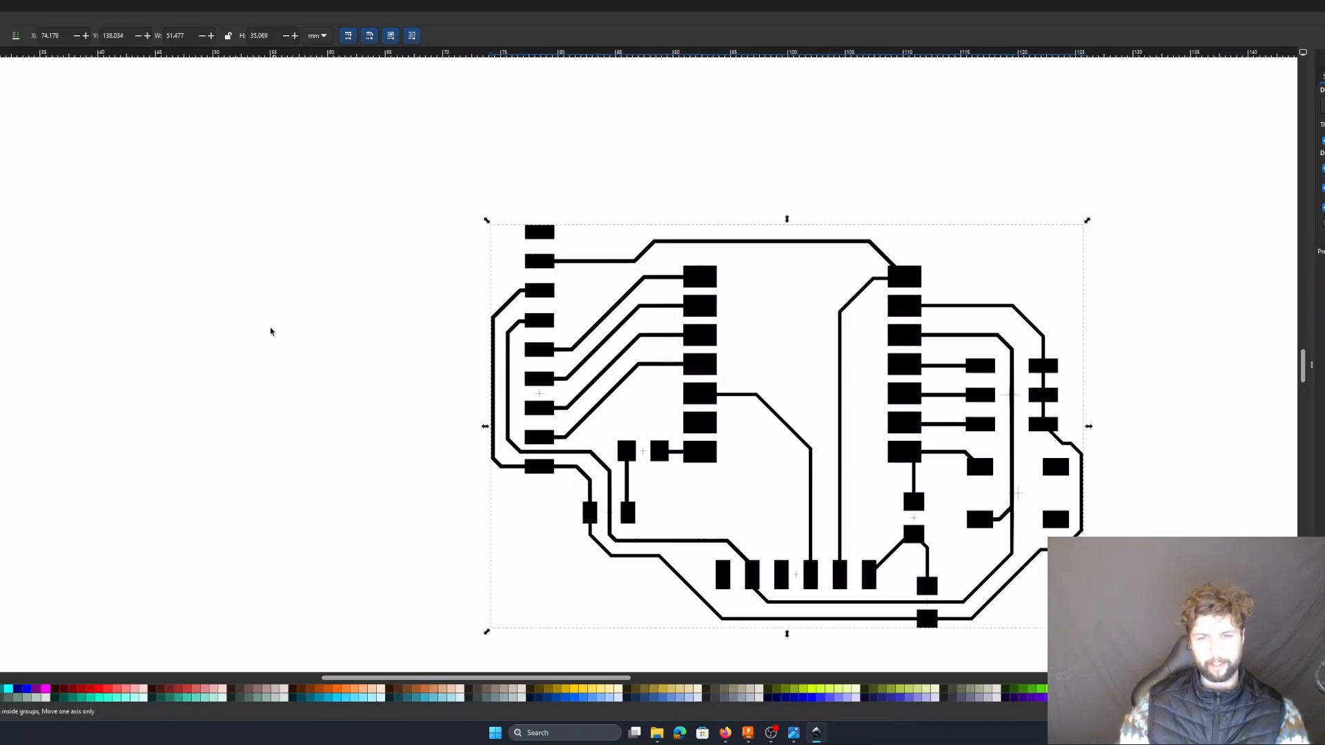
pyautogui.keyDown('ctrl'); pyautogui.scroll(-1, 271, 331); pyautogui.keyUp('ctrl')
pyautogui.keyDown('ctrl'); pyautogui.scroll(1, 752, 388); pyautogui.keyUp('ctrl')
pyautogui.scroll(-1, 732, 370)
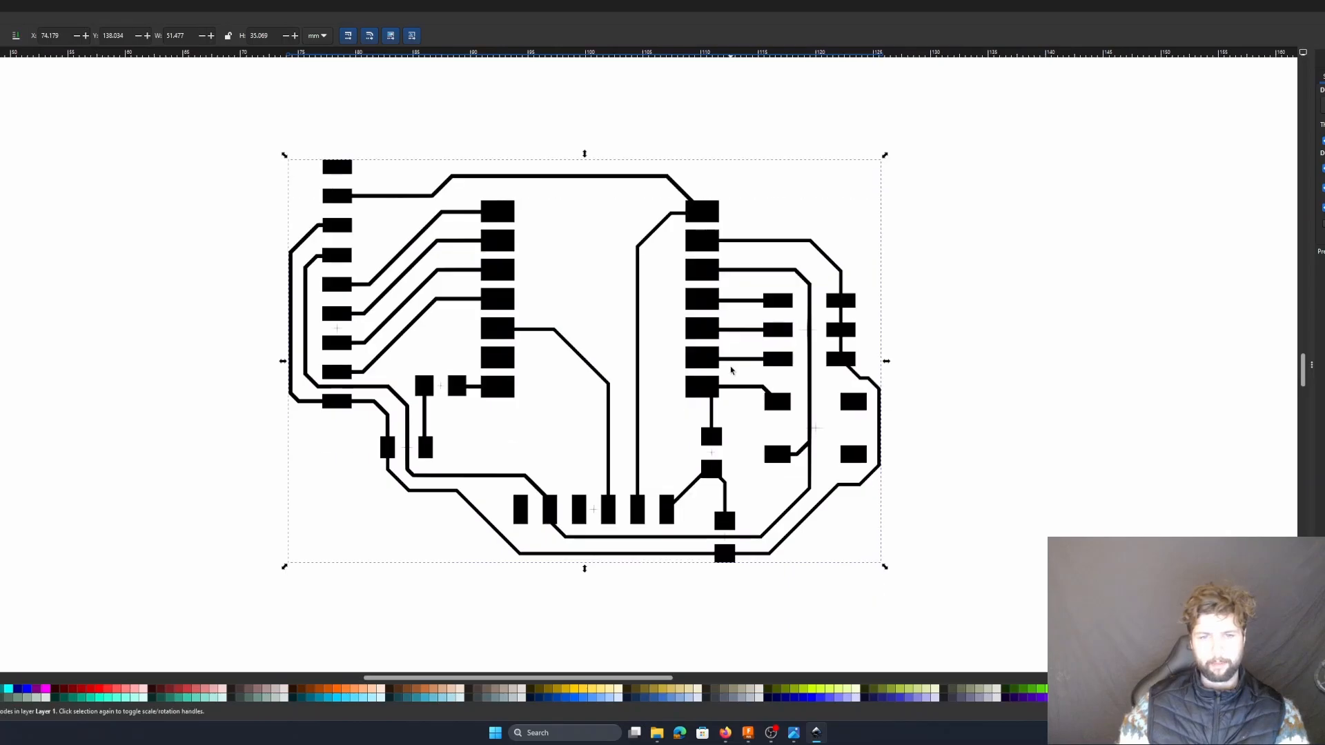
pyautogui.scroll(1, 732, 370)
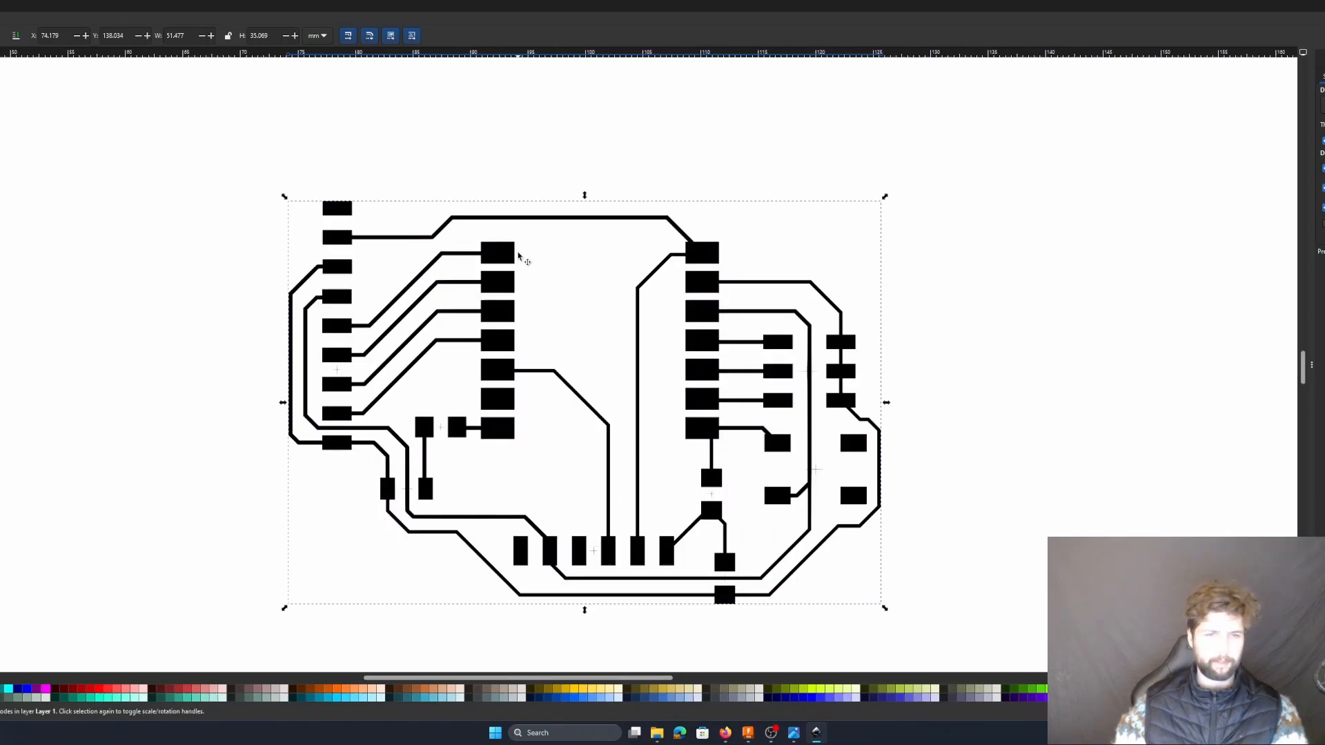
pyautogui.click(15, 157)
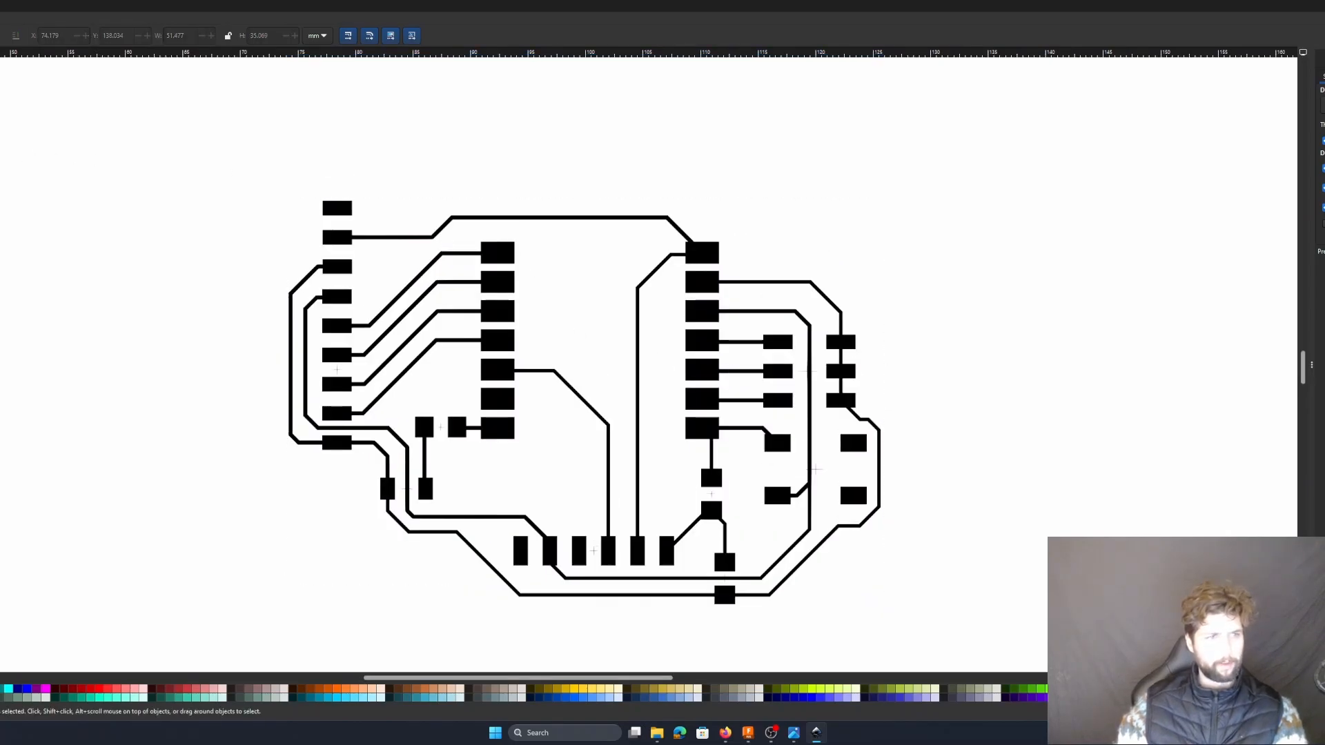
# - Draw a red rectangle about 61 mm wide and 40 mm high around the whole copper path and lower it behind the traces
pyautogui.press('r')
pyautogui.moveTo(241, 175); pyautogui.dragTo(944, 635)
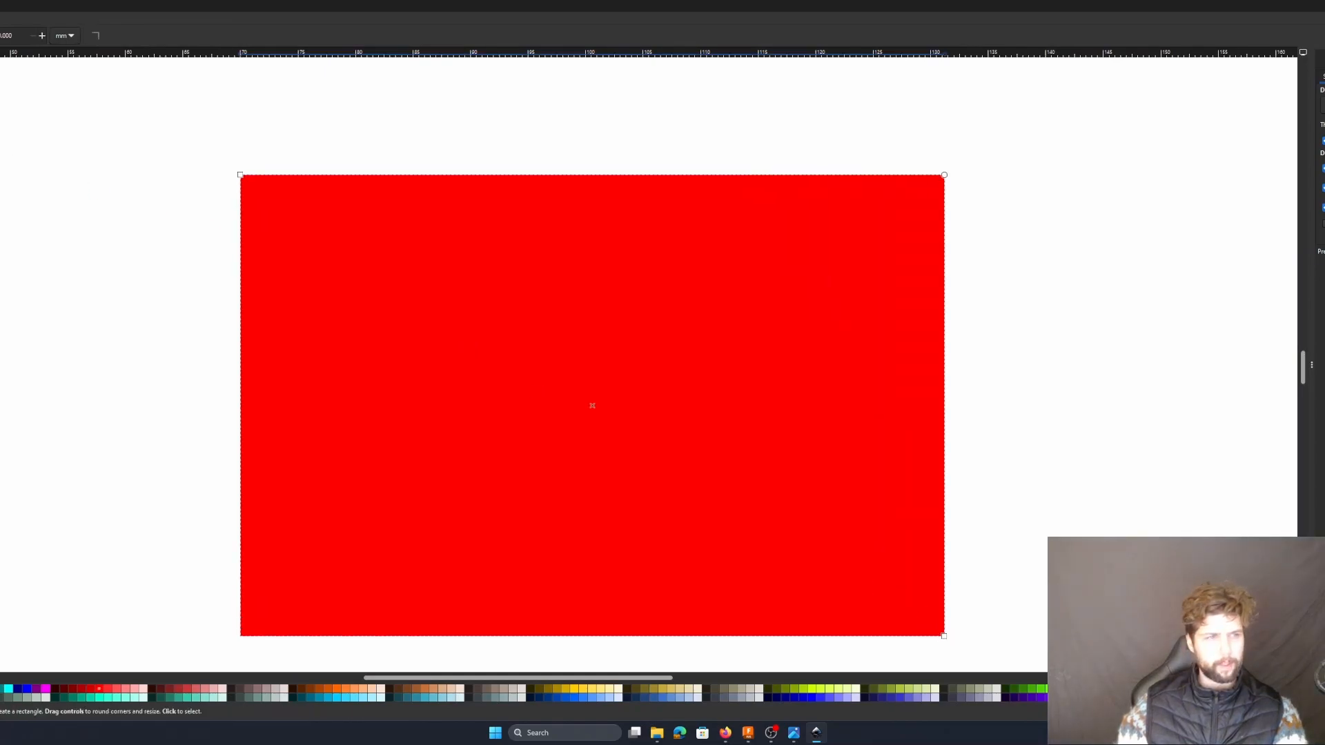
pyautogui.press('s')
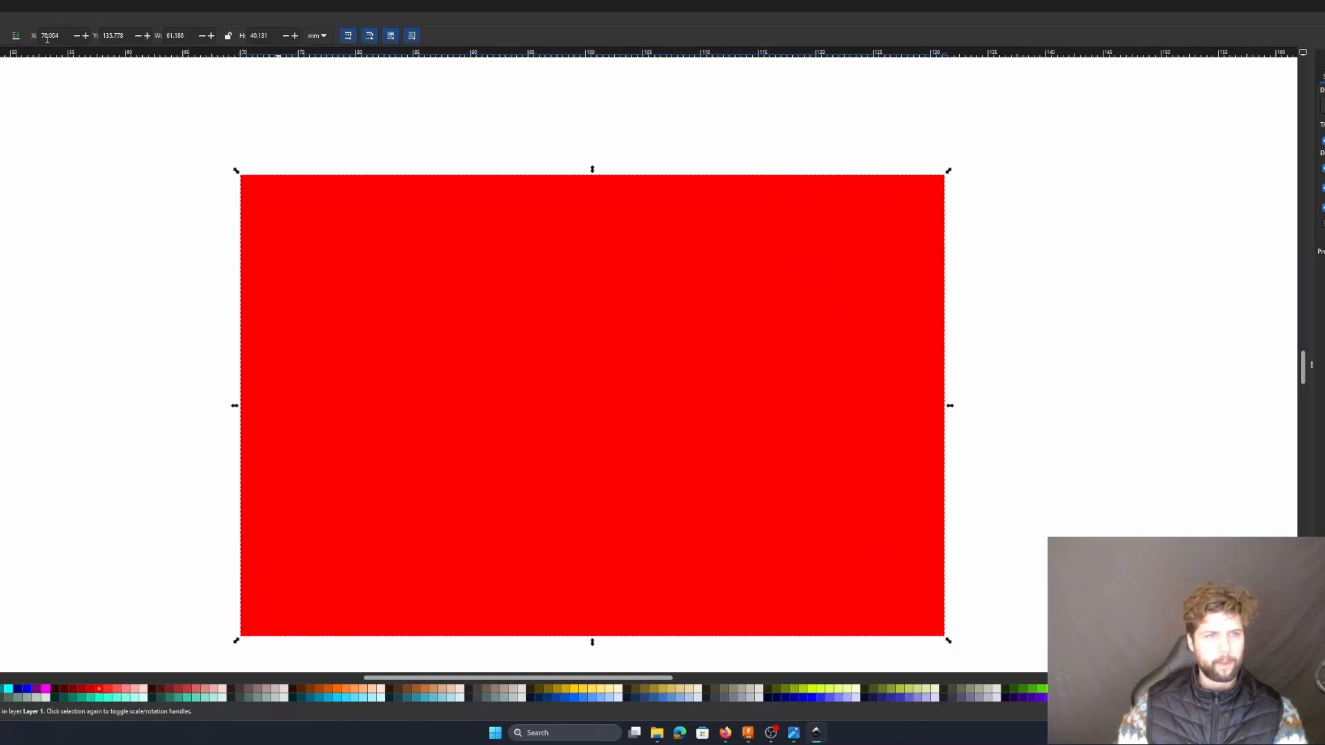
pyautogui.click(15, 38)
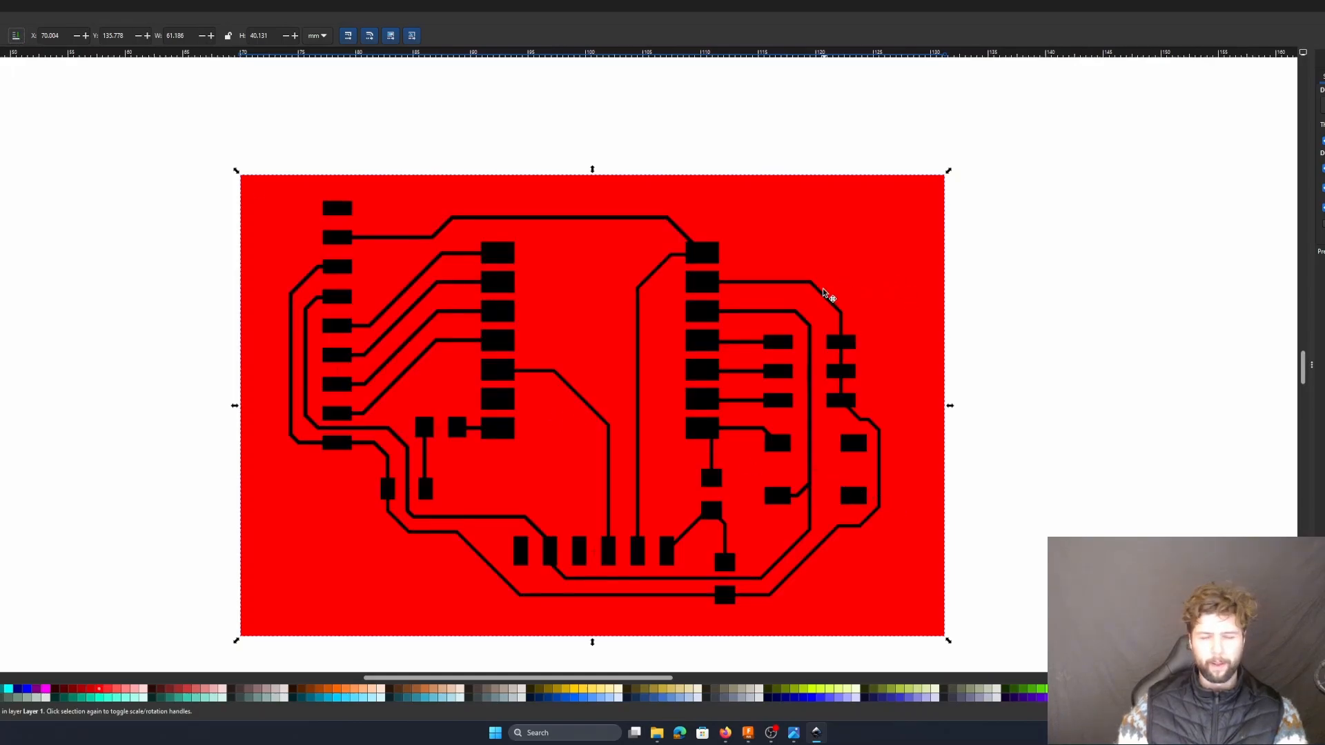
# - Reposition the red rectangle and shrink it to about 53.4 by 38.2 mm so it closely surrounds the traces
pyautogui.moveTo(879, 246); pyautogui.dragTo(883, 246)
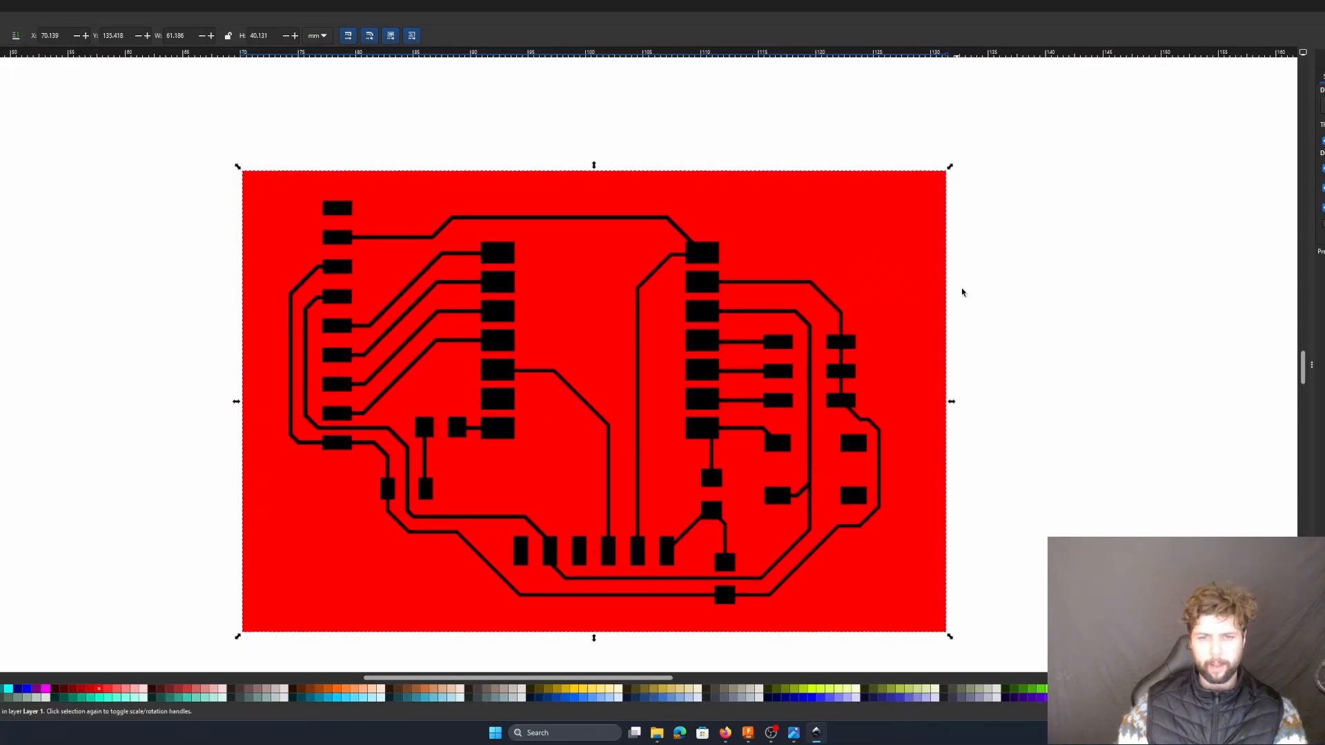
pyautogui.moveTo(951, 640); pyautogui.dragTo(904, 629)
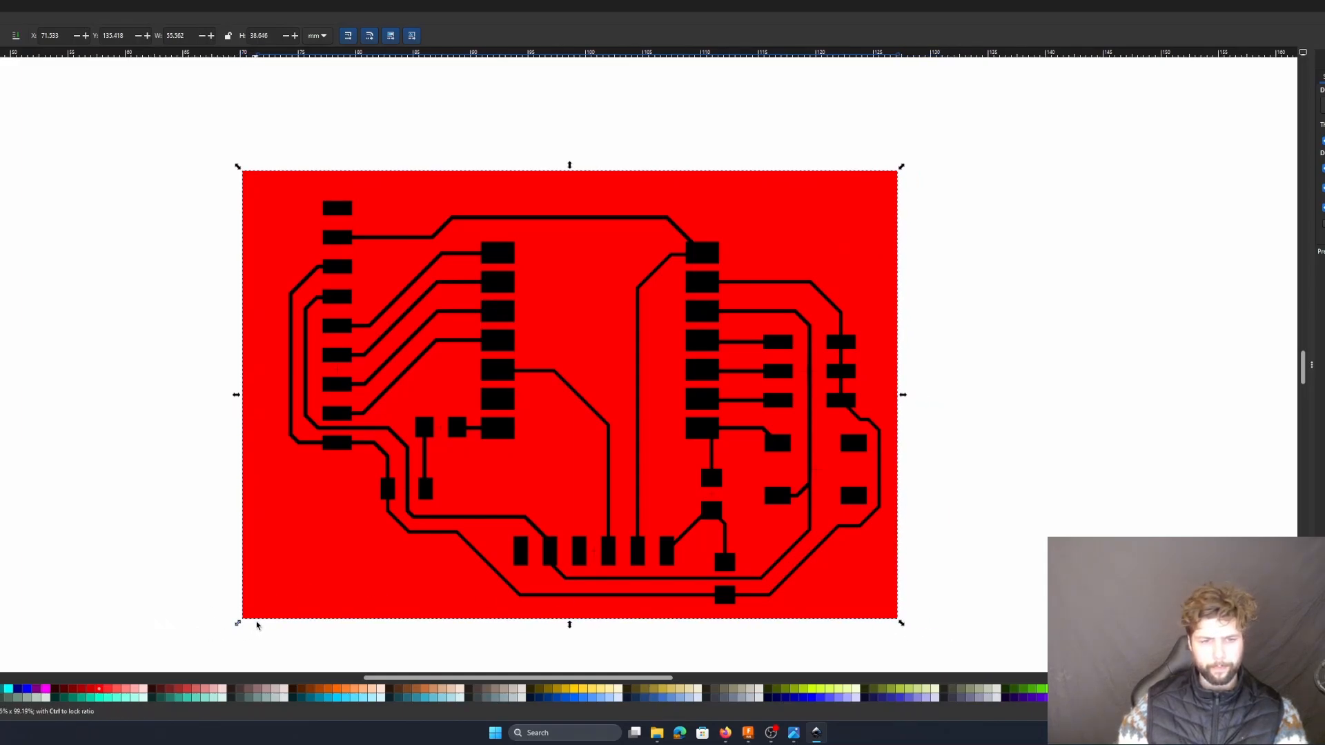
pyautogui.moveTo(239, 623); pyautogui.dragTo(281, 619)
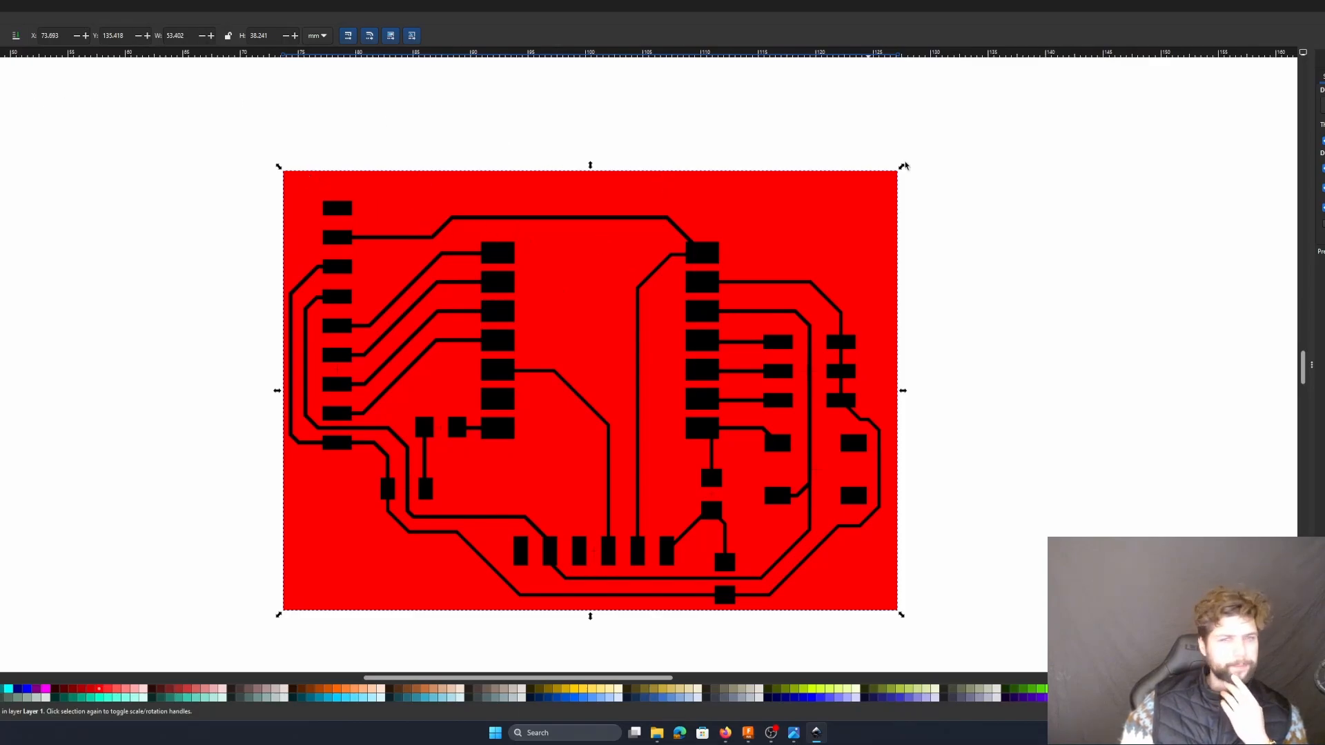
# - Round the red board outline's corners to a radius of about 7.9 mm
pyautogui.press('r')
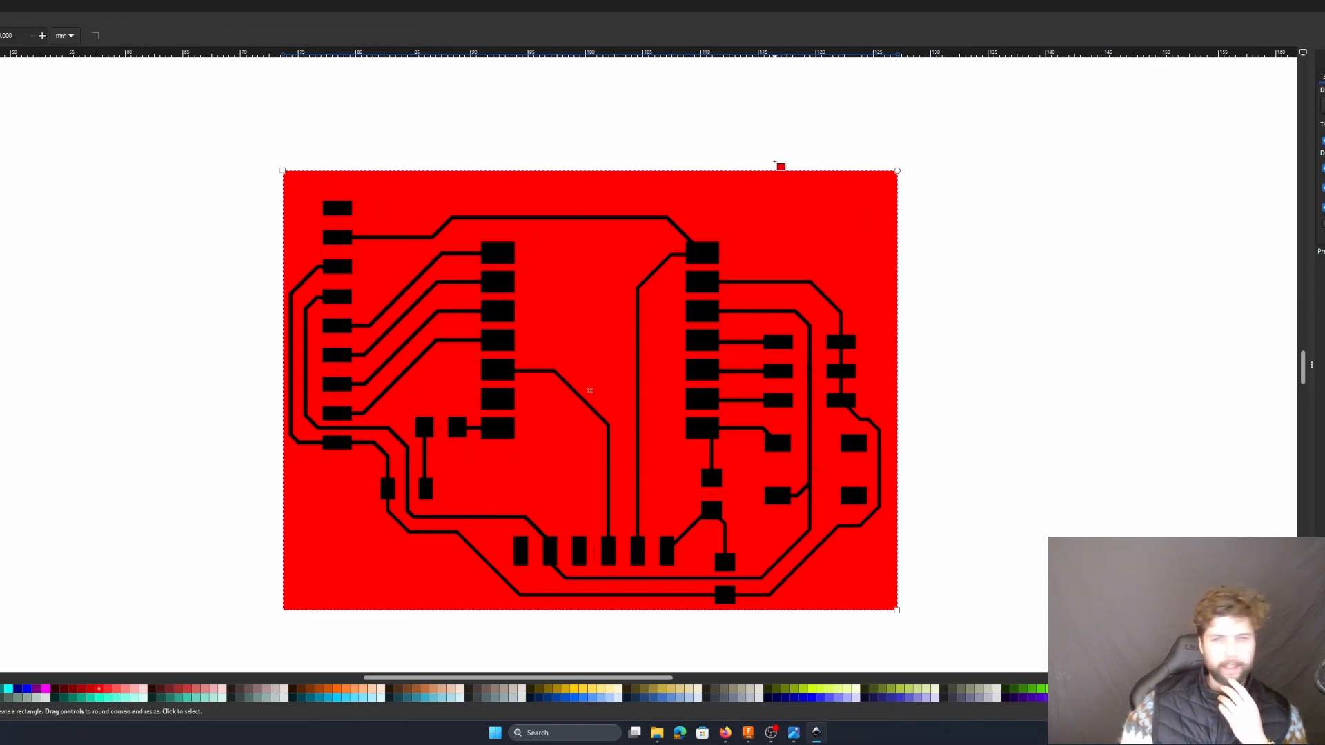
pyautogui.moveTo(899, 173); pyautogui.dragTo(904, 263)
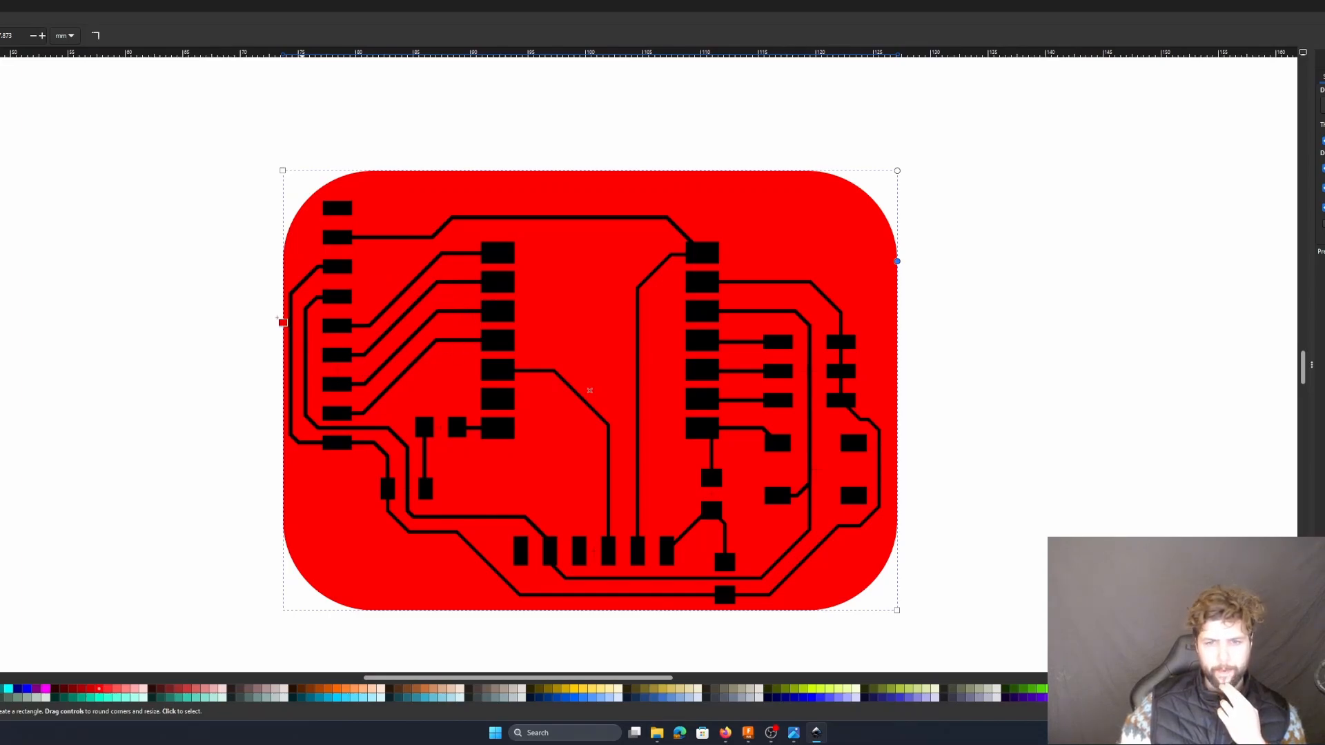
pyautogui.press('s')
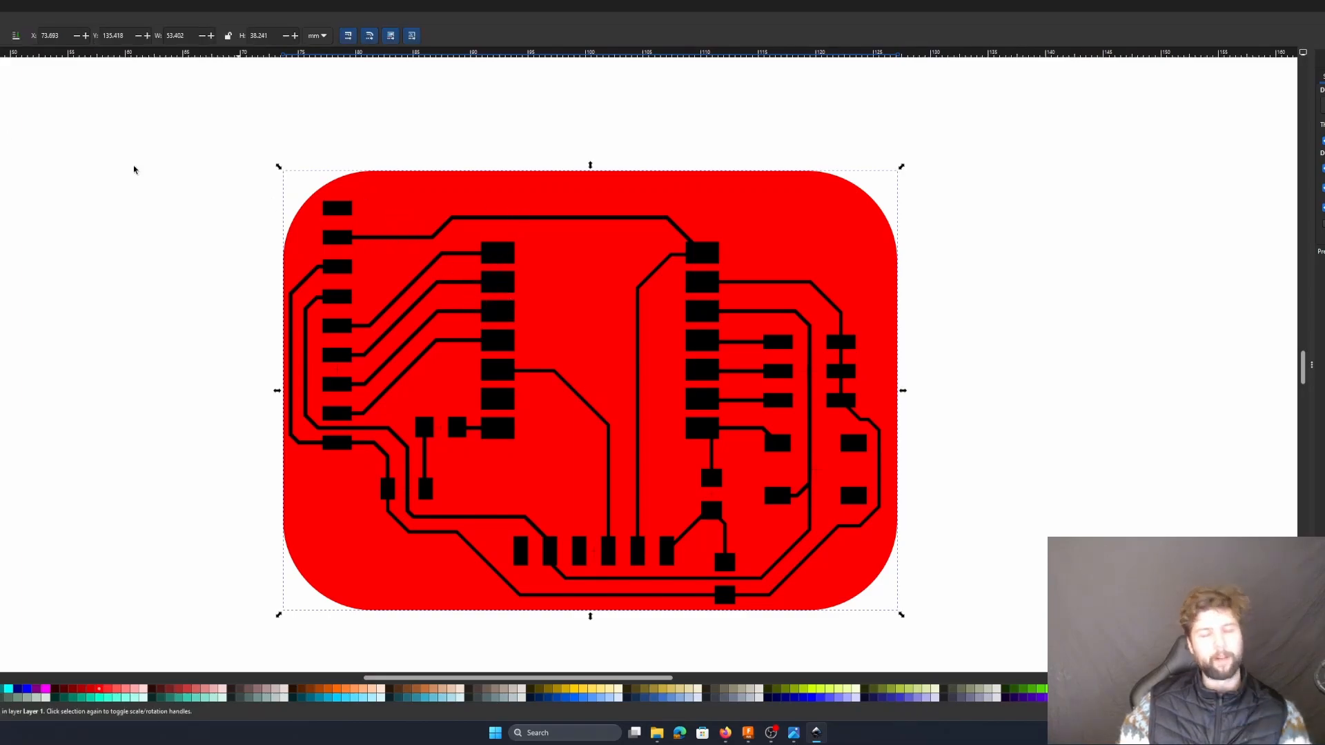
# - Draw a larger, square-cornered rectangle about 65 by 44.3 mm around the board outline and send it behind everything
pyautogui.press('r')
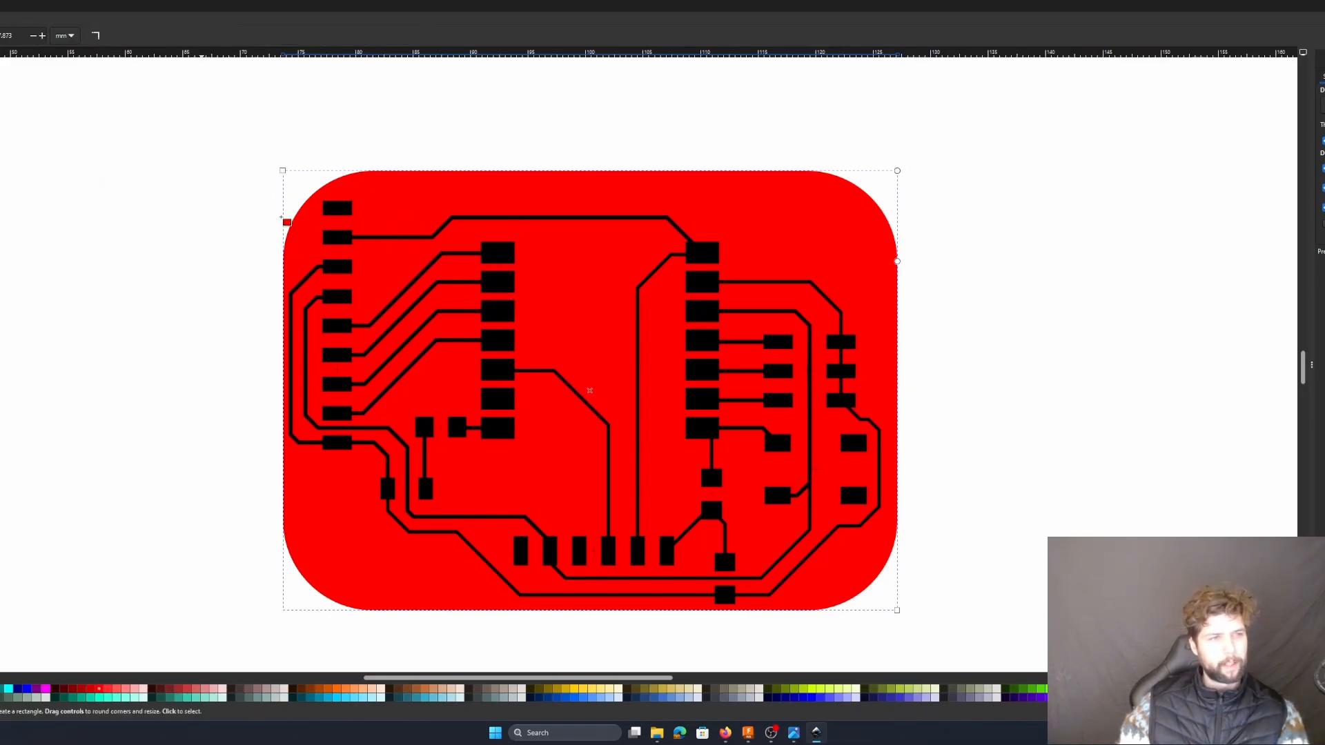
pyautogui.moveTo(220, 141); pyautogui.dragTo(969, 649)
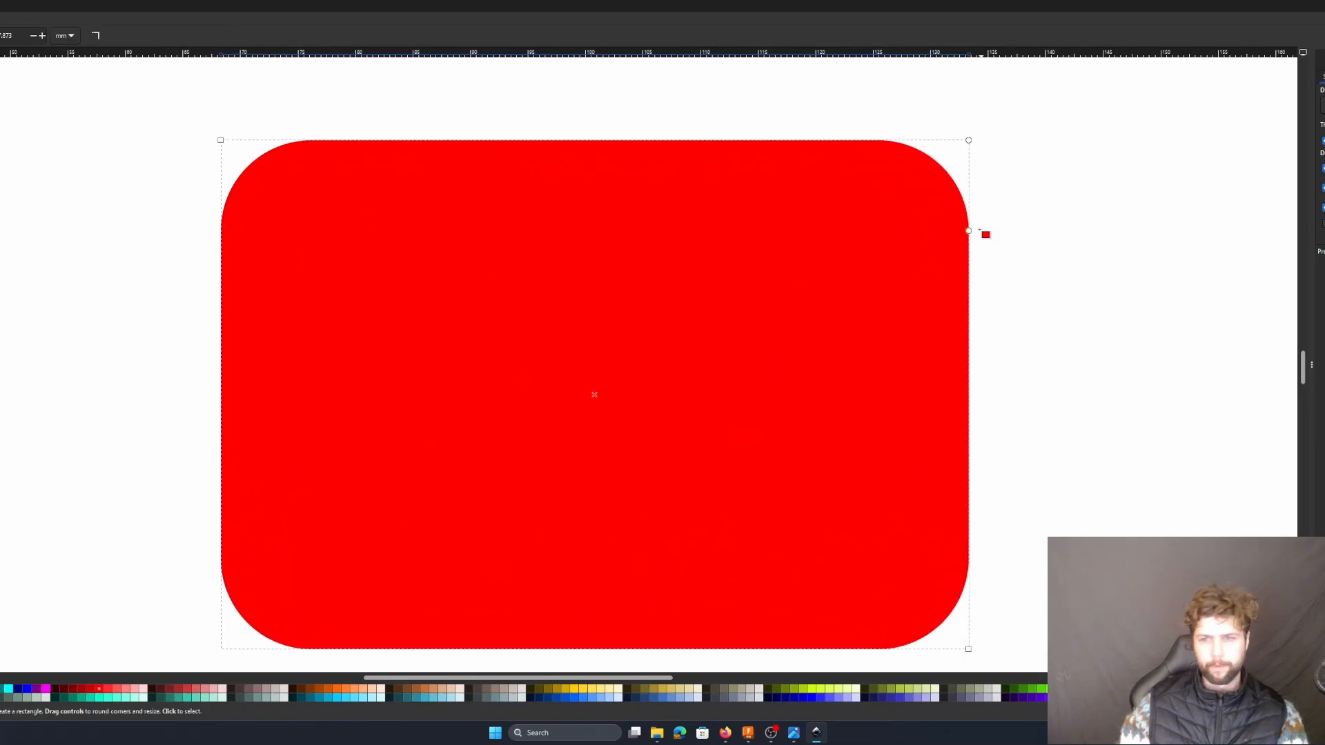
pyautogui.moveTo(969, 230); pyautogui.dragTo(969, 141)
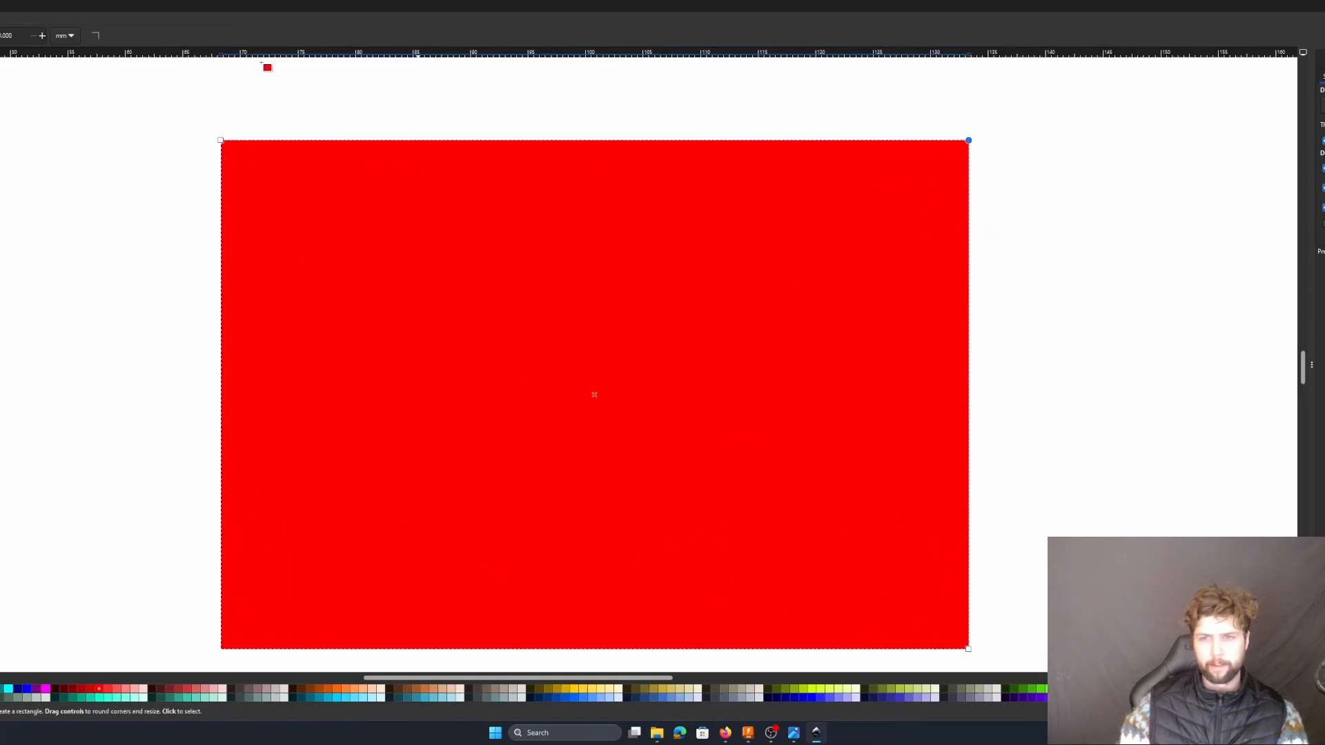
pyautogui.press('s')
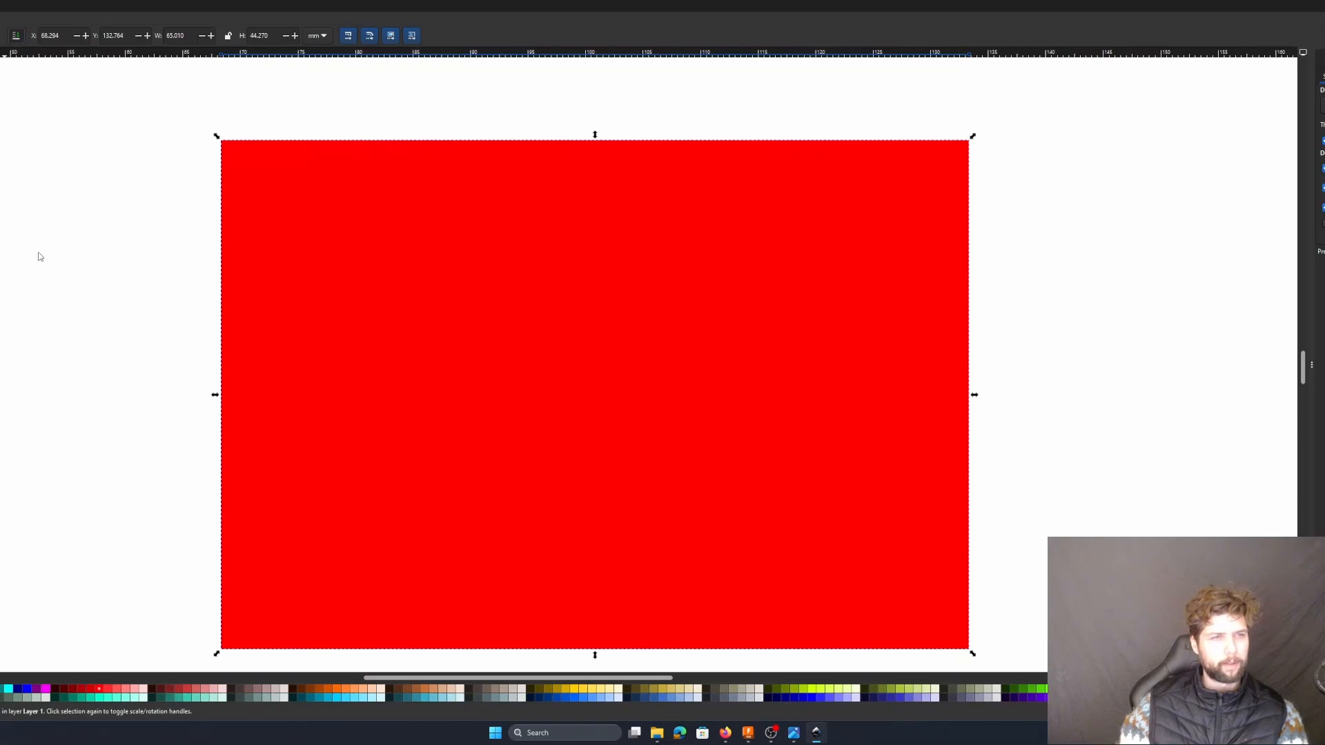
pyautogui.press('End')
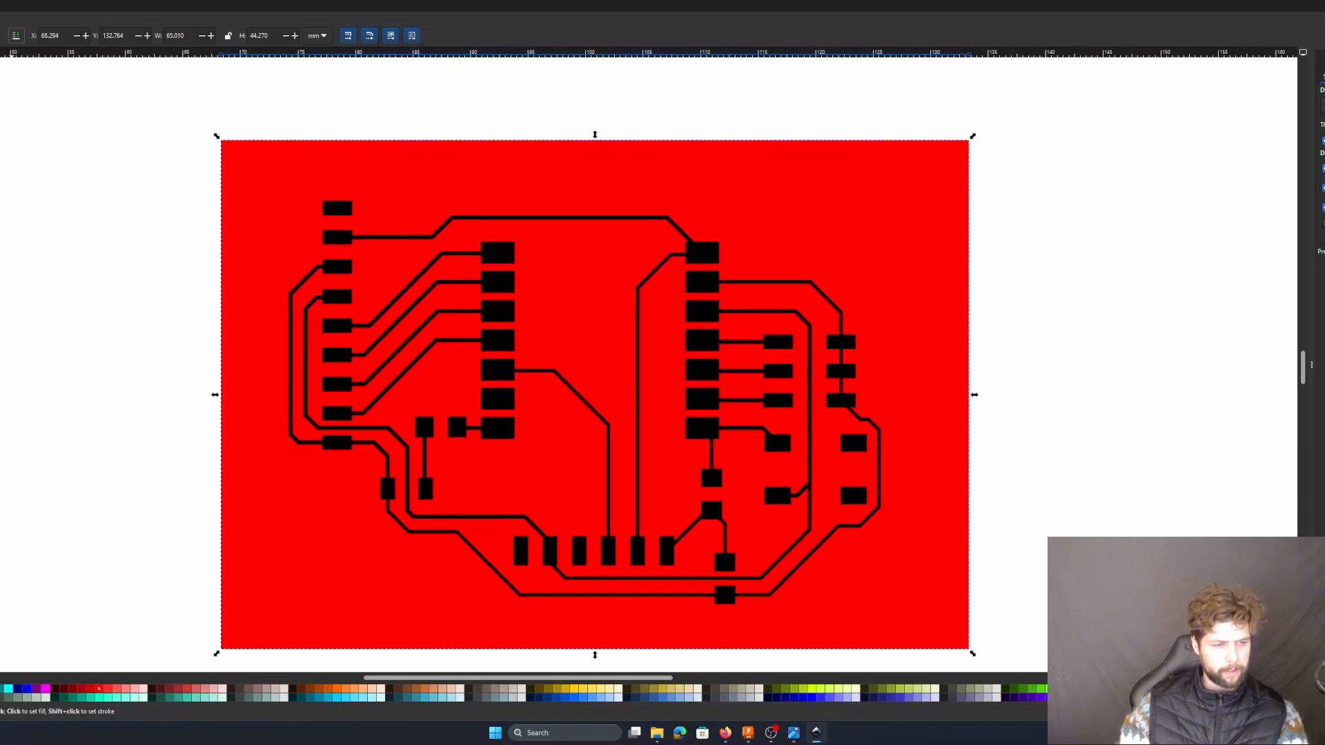
# - Fill the large background rectangle black and shrink it to about 56.3 by 40.5 mm, leaving a narrow border around the red outline
pyautogui.click(0, 688)
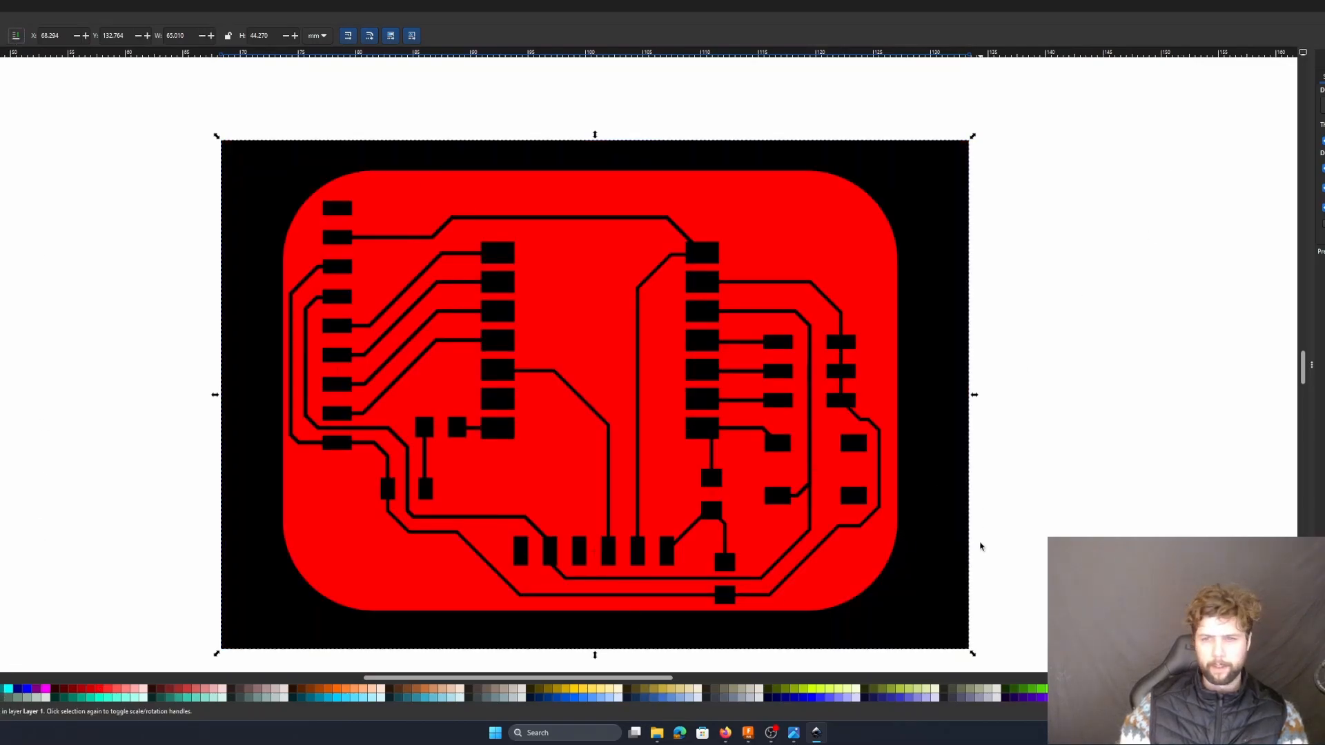
pyautogui.moveTo(973, 654); pyautogui.dragTo(920, 630)
pyautogui.moveTo(217, 137); pyautogui.dragTo(262, 156)
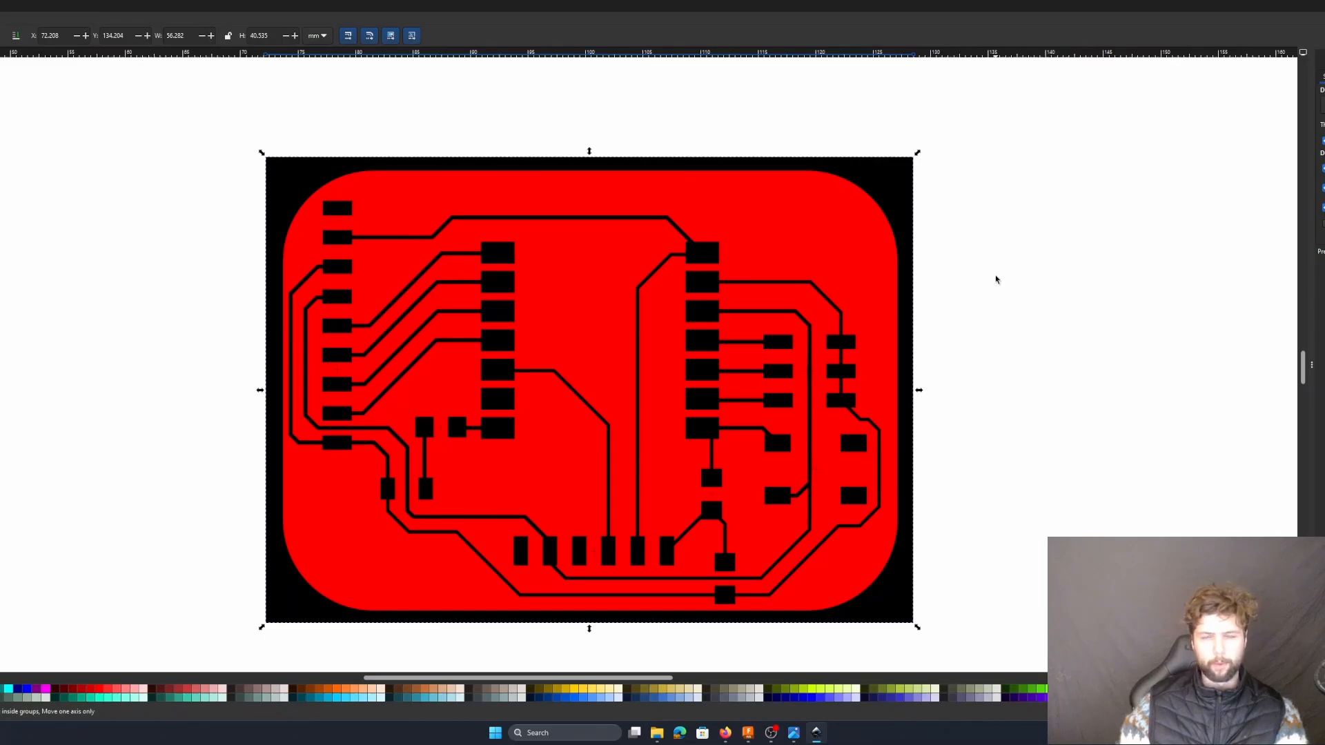
# - Duplicate the black background, lower the copy behind the artwork, and move it with the red outline about 65 mm right of the traces
pyautogui.hotkey('ctrl', 'd')
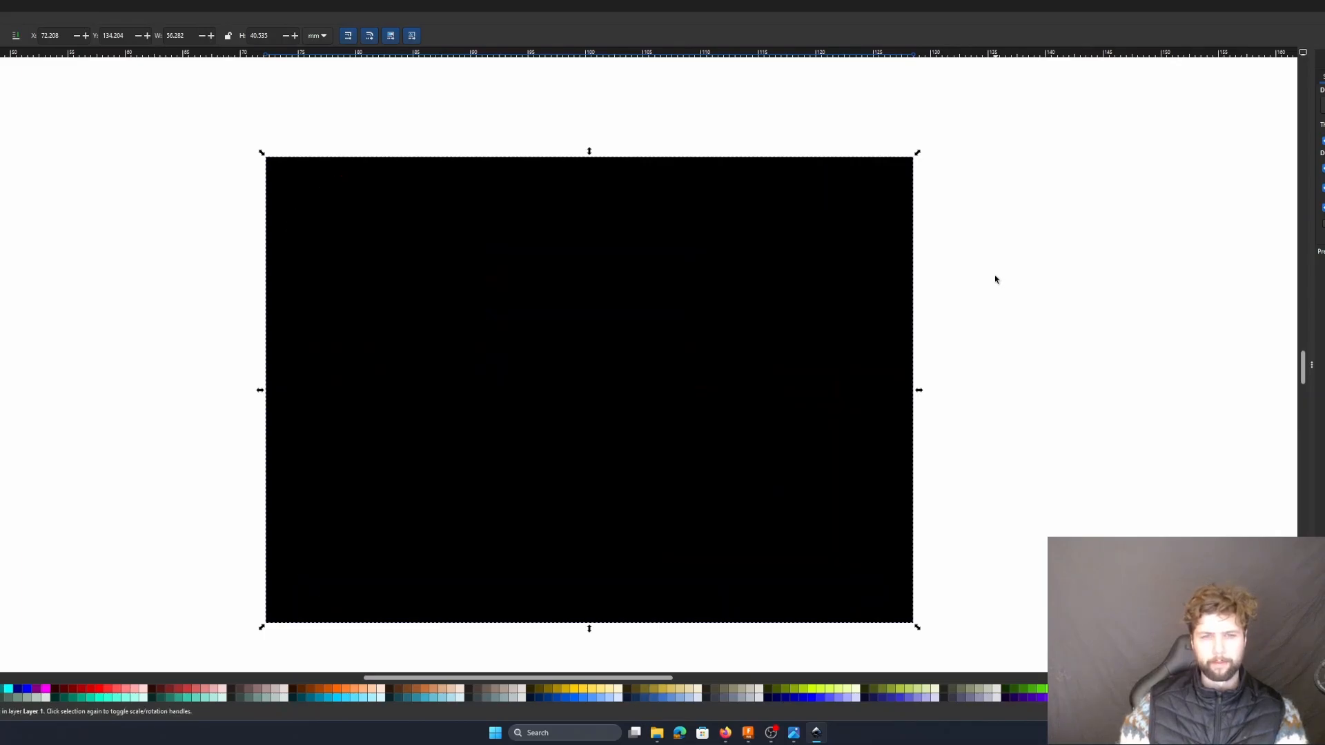
pyautogui.click(19, 36)
pyautogui.keyDown('shift'); pyautogui.click(598, 295); pyautogui.keyUp('shift')
pyautogui.keyDown('ctrl'); pyautogui.scroll(-1, 306, 297); pyautogui.keyUp('ctrl')
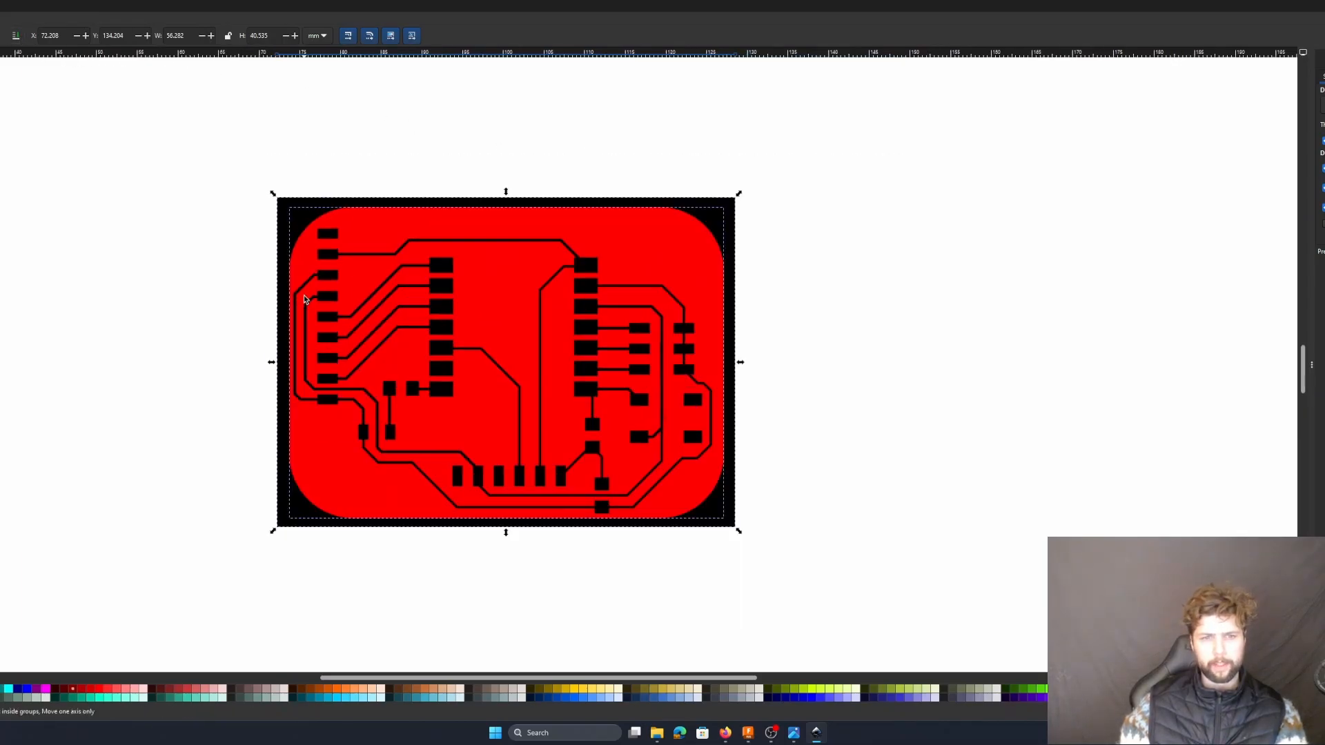
pyautogui.moveTo(481, 311); pyautogui.dragTo(1021, 308)
# - Fill the copper trace path on the black background with white and deselect it
pyautogui.click(644, 329)
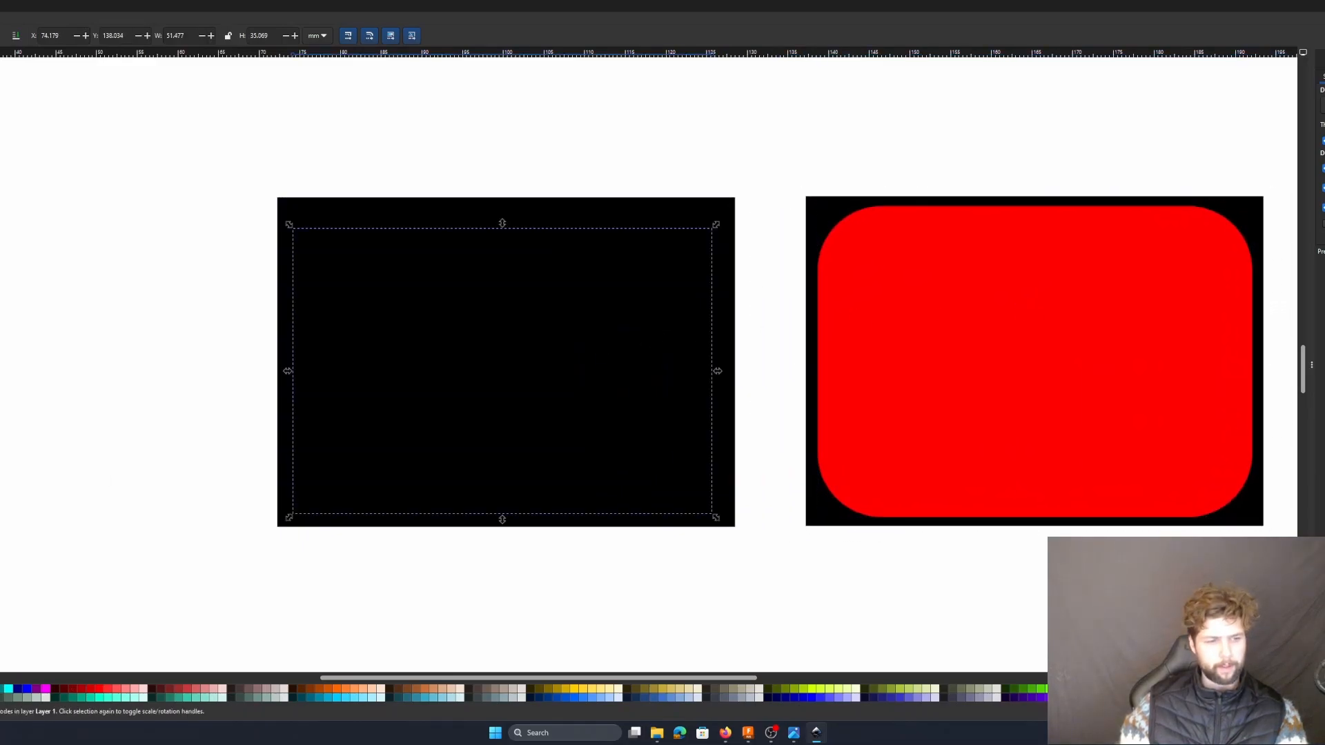
pyautogui.click(0, 689)
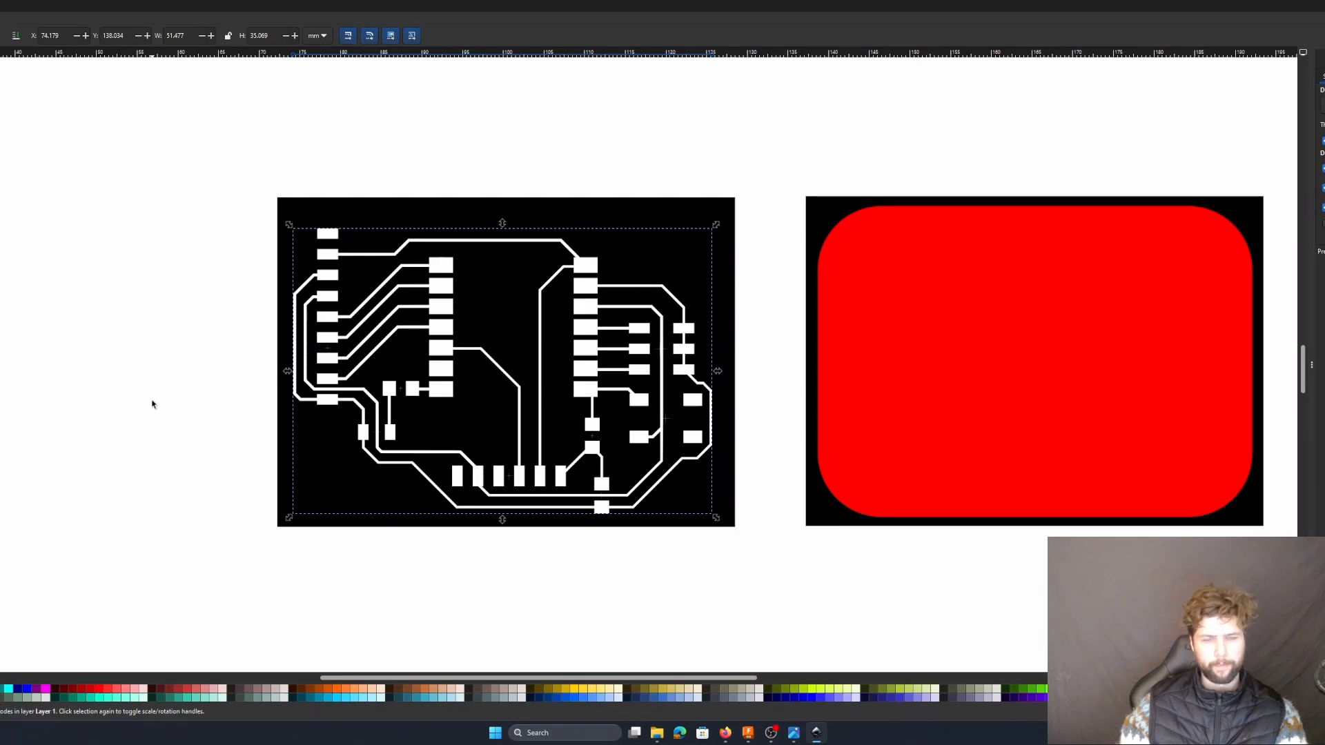
pyautogui.click(152, 403)
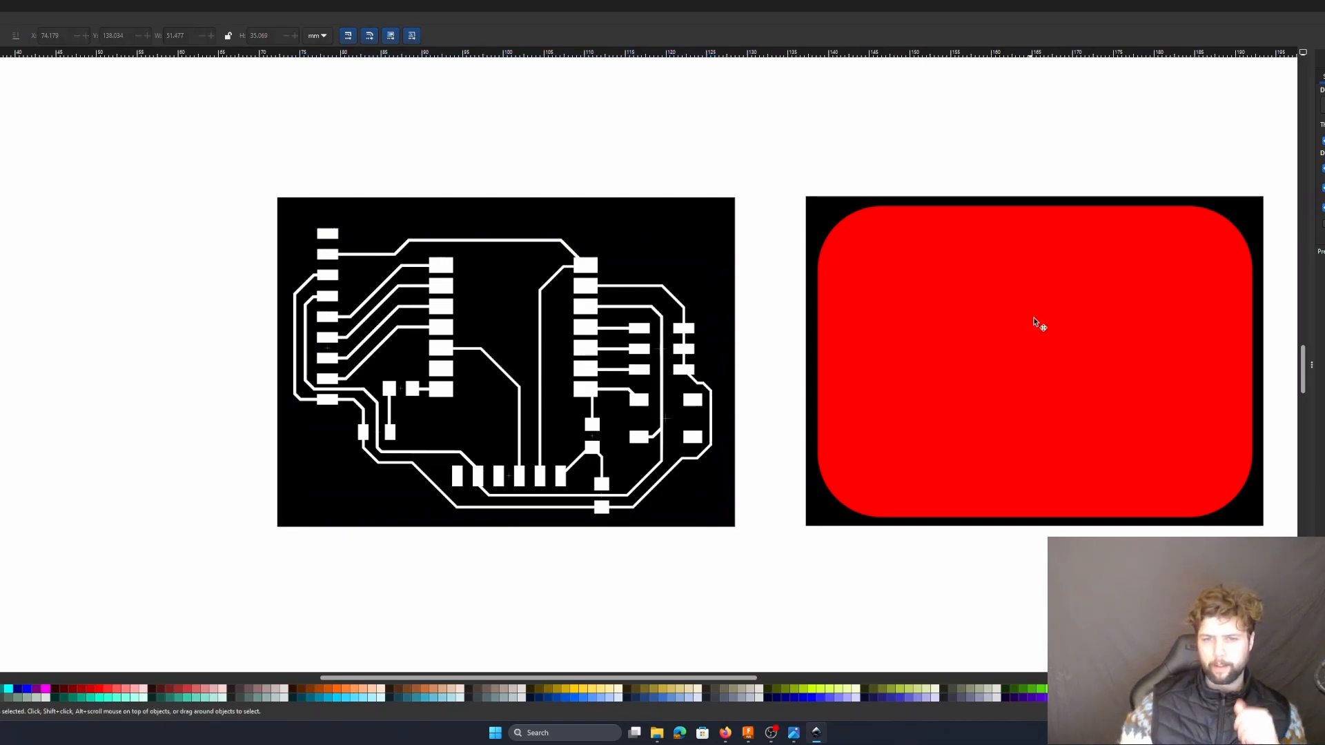
# - Fill the red rounded board outline with white and deselect it
pyautogui.click(1077, 343)
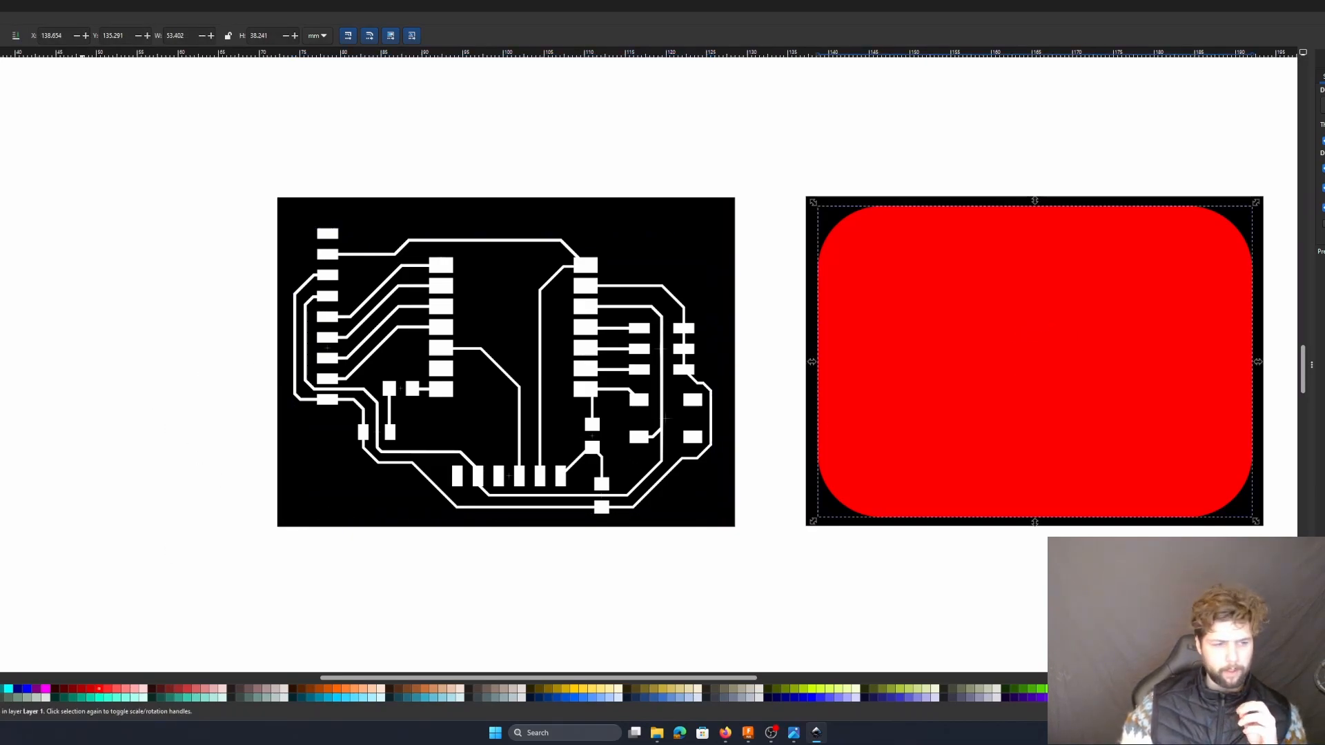
pyautogui.click(0, 688)
pyautogui.hscroll(-3, 170, 515)
pyautogui.hscroll(5, 169, 515)
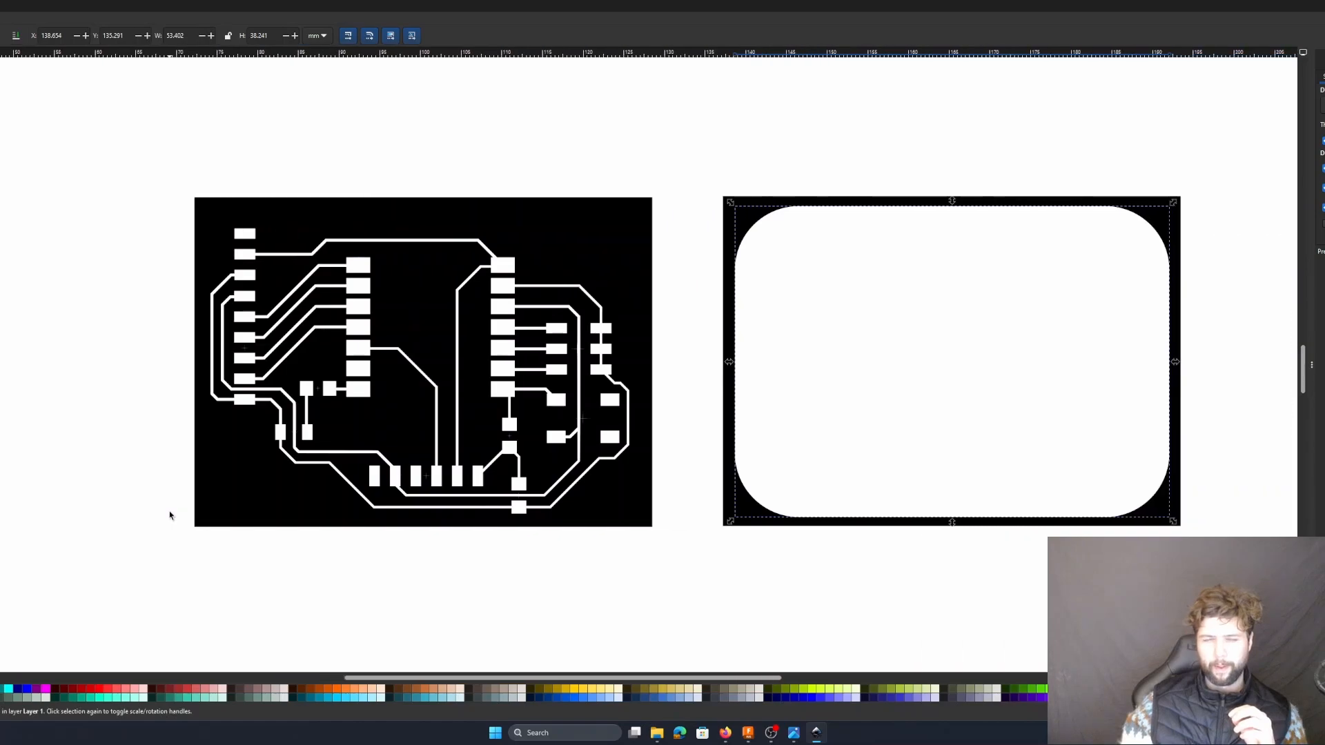
pyautogui.hscroll(3, 169, 515)
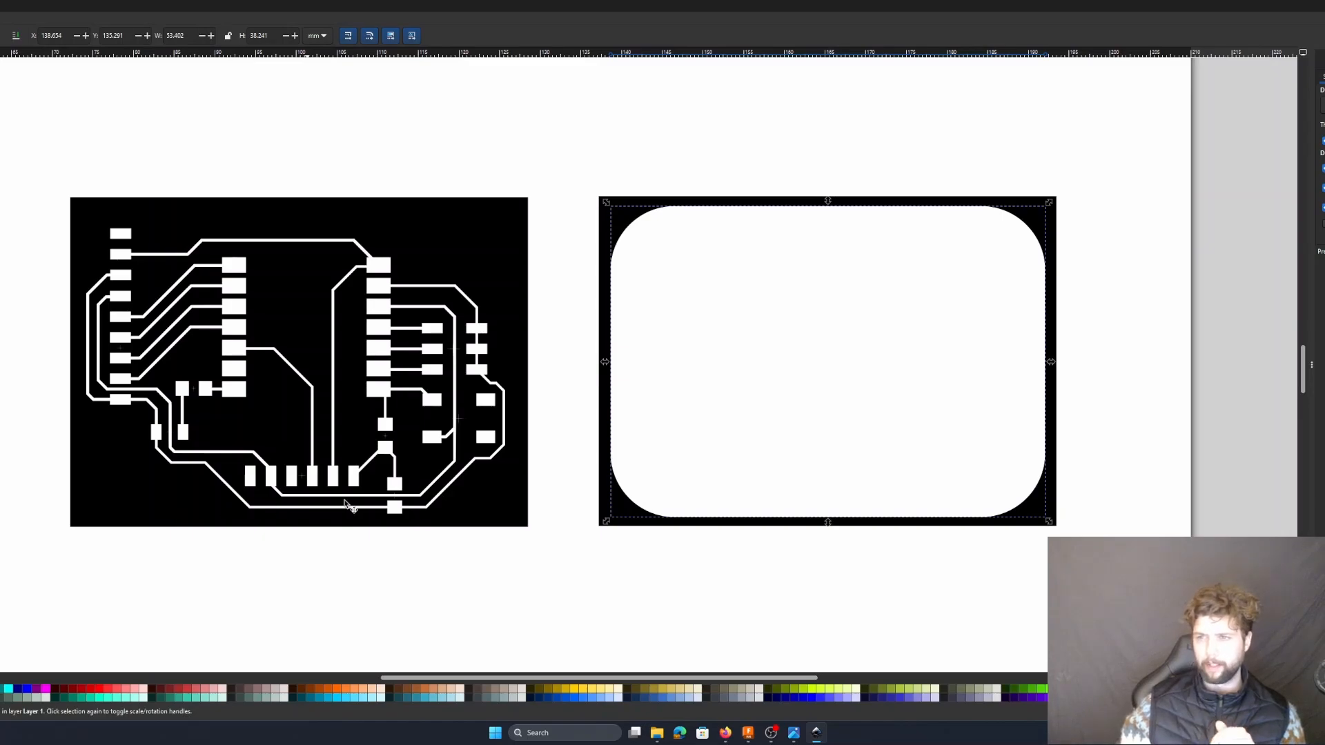
pyautogui.press('Escape')
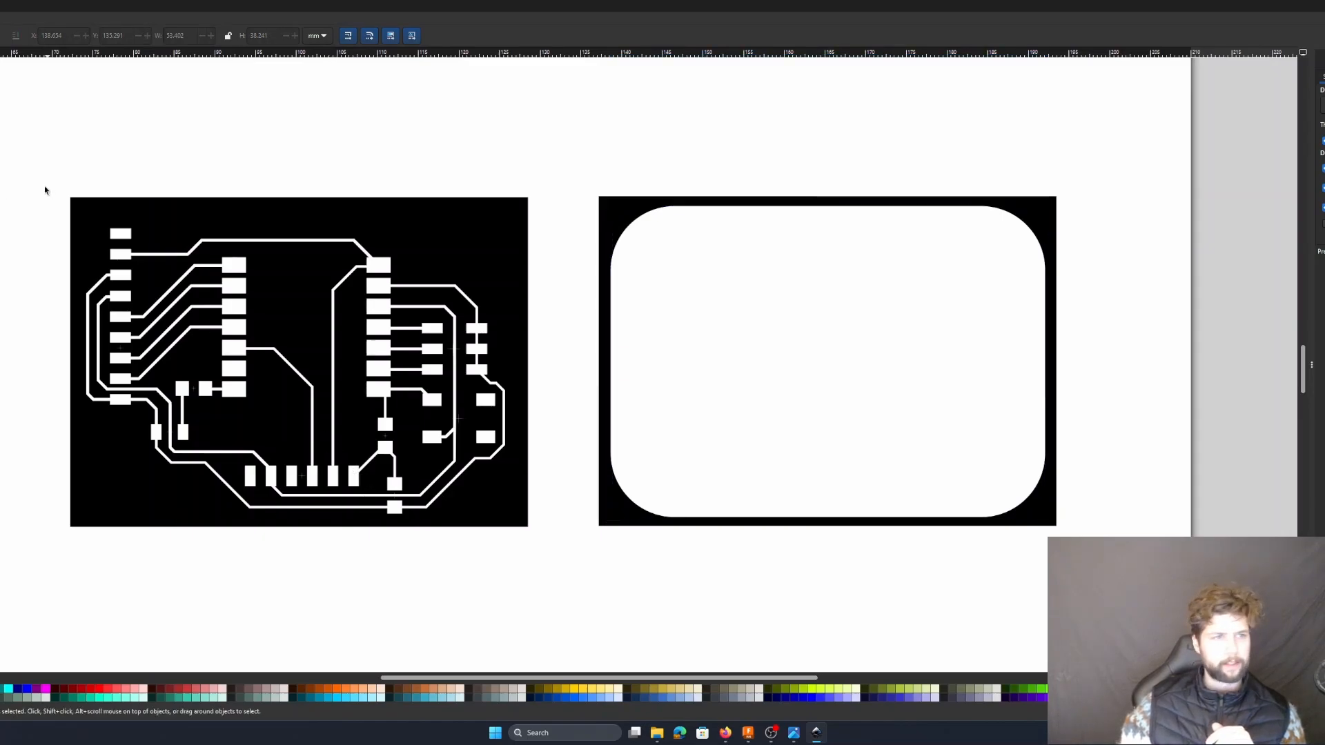
# - Group the white copper traces with their black background rectangle
pyautogui.moveTo(2, 155); pyautogui.dragTo(555, 573)
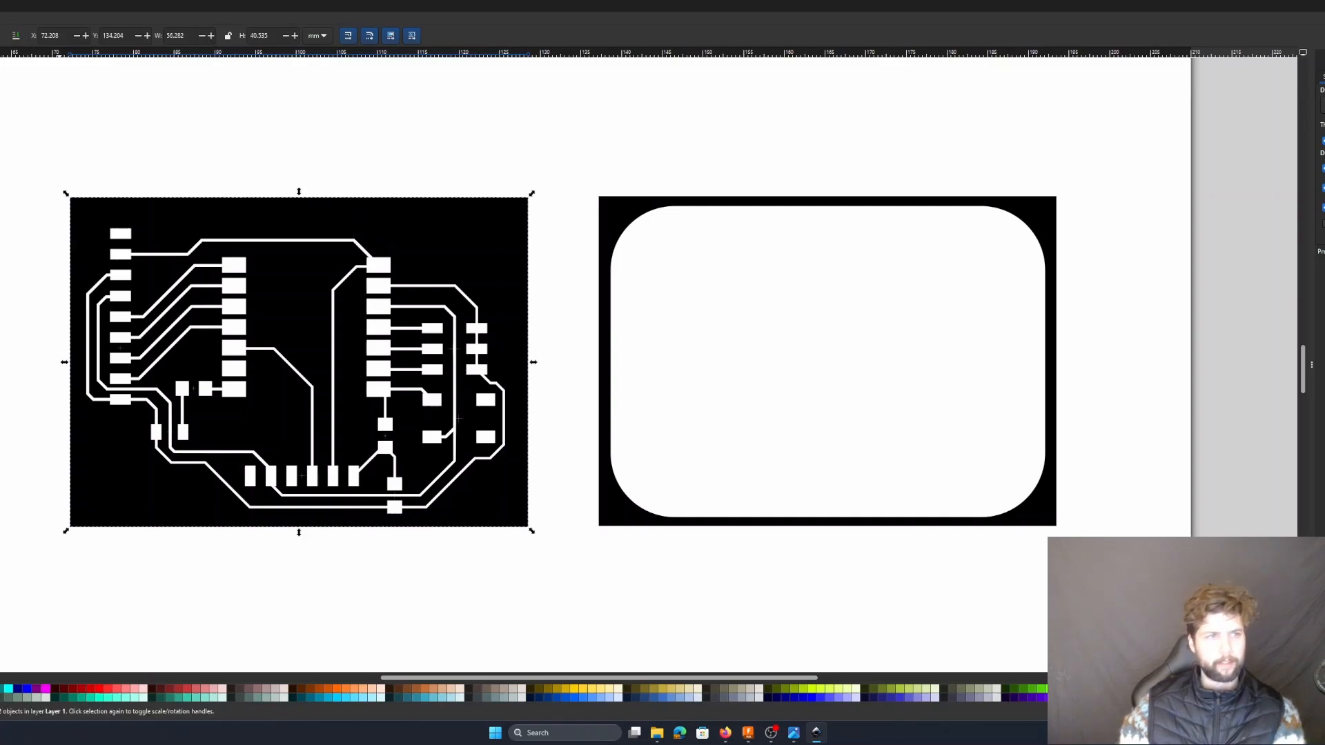
pyautogui.hotkey('alt', 'o')
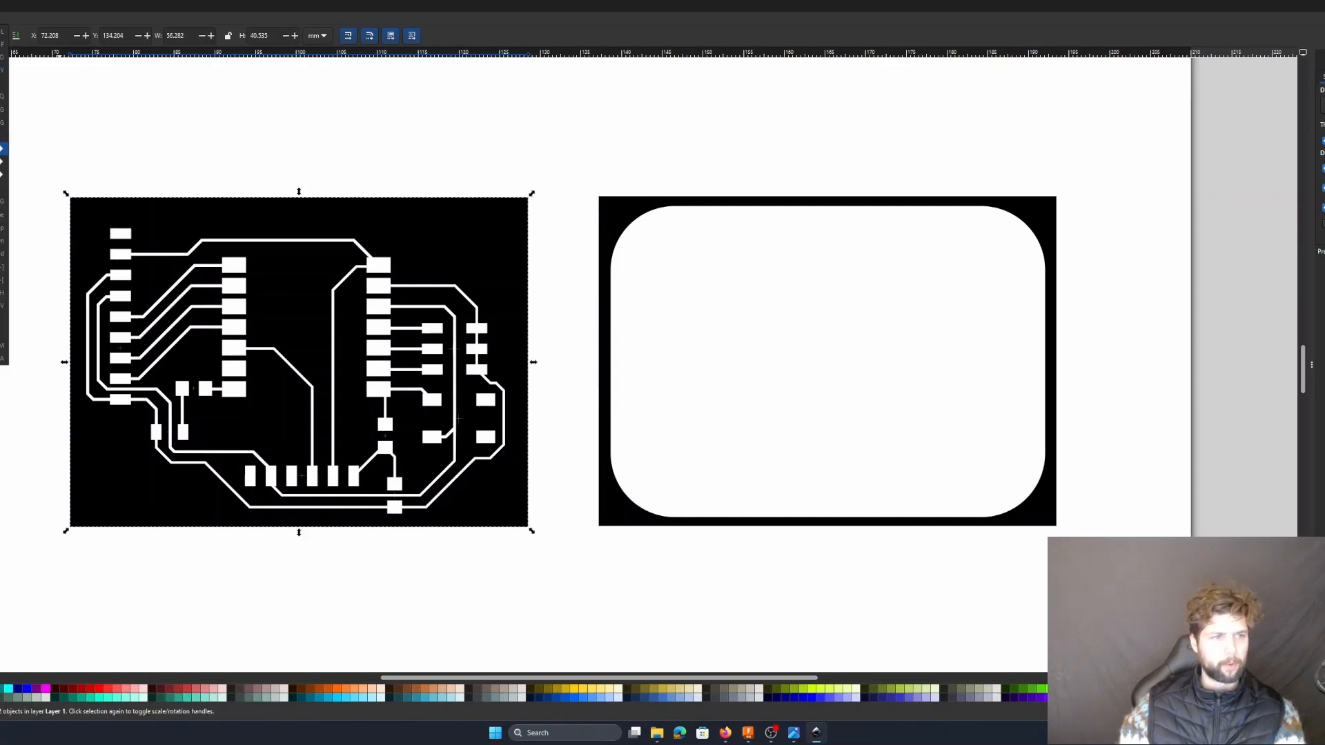
pyautogui.click(4, 109)
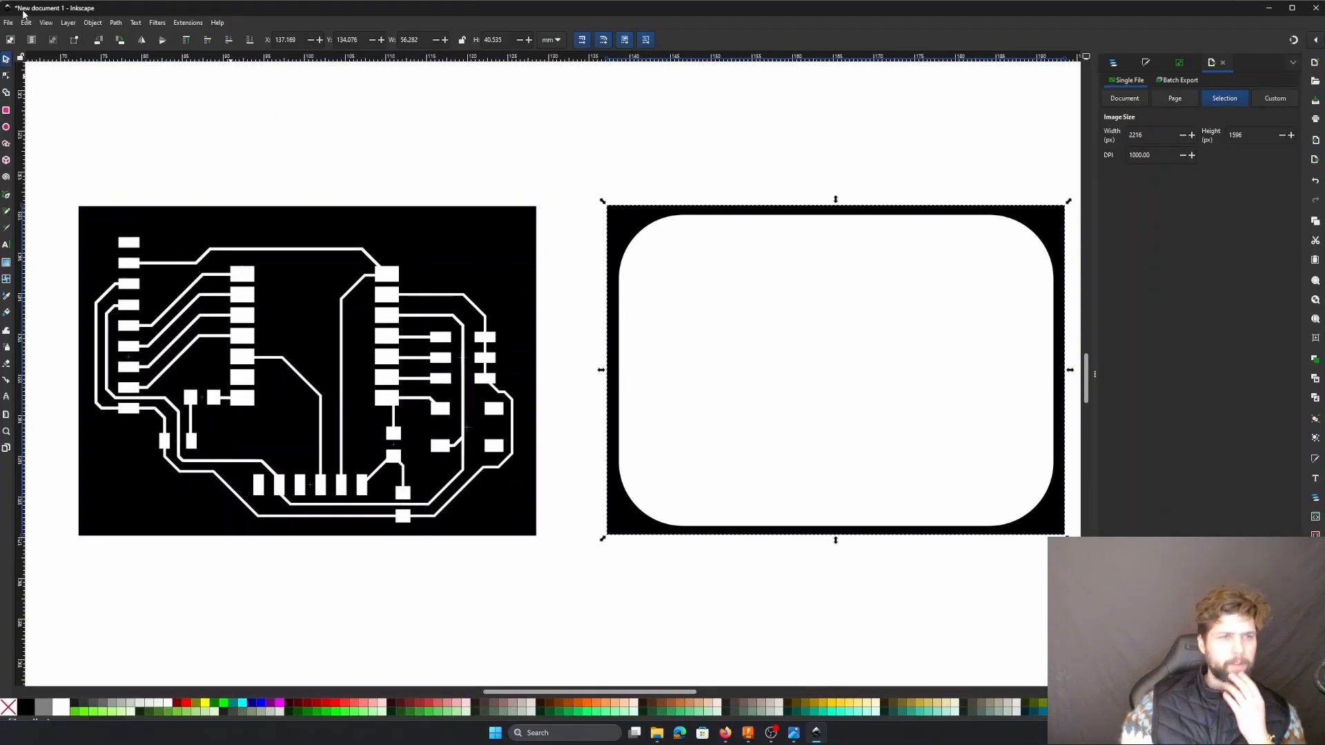
# - Export the board outline artwork as the XIAO_BREAKOUT_OUTLINE PNG at 1000 DPI and check the export settings of the traces artwork
pyautogui.click(9, 25)
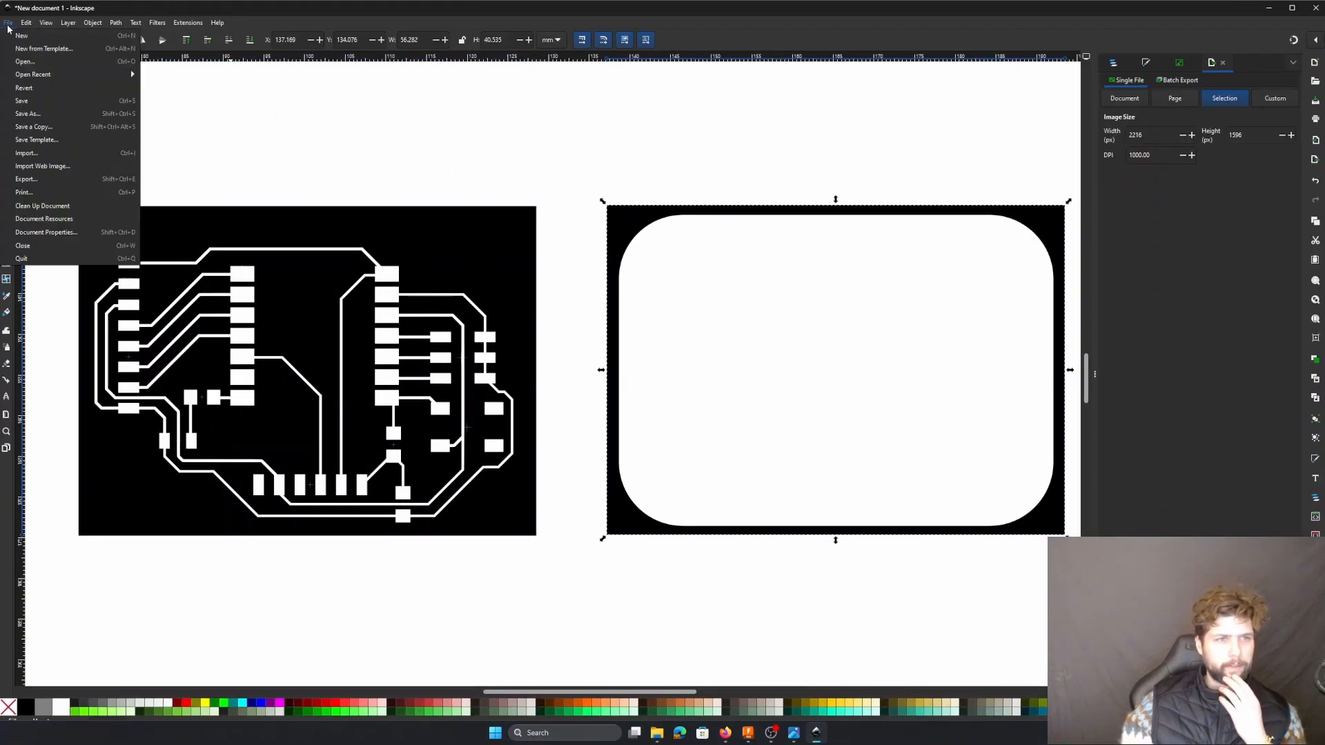
pyautogui.click(85, 187)
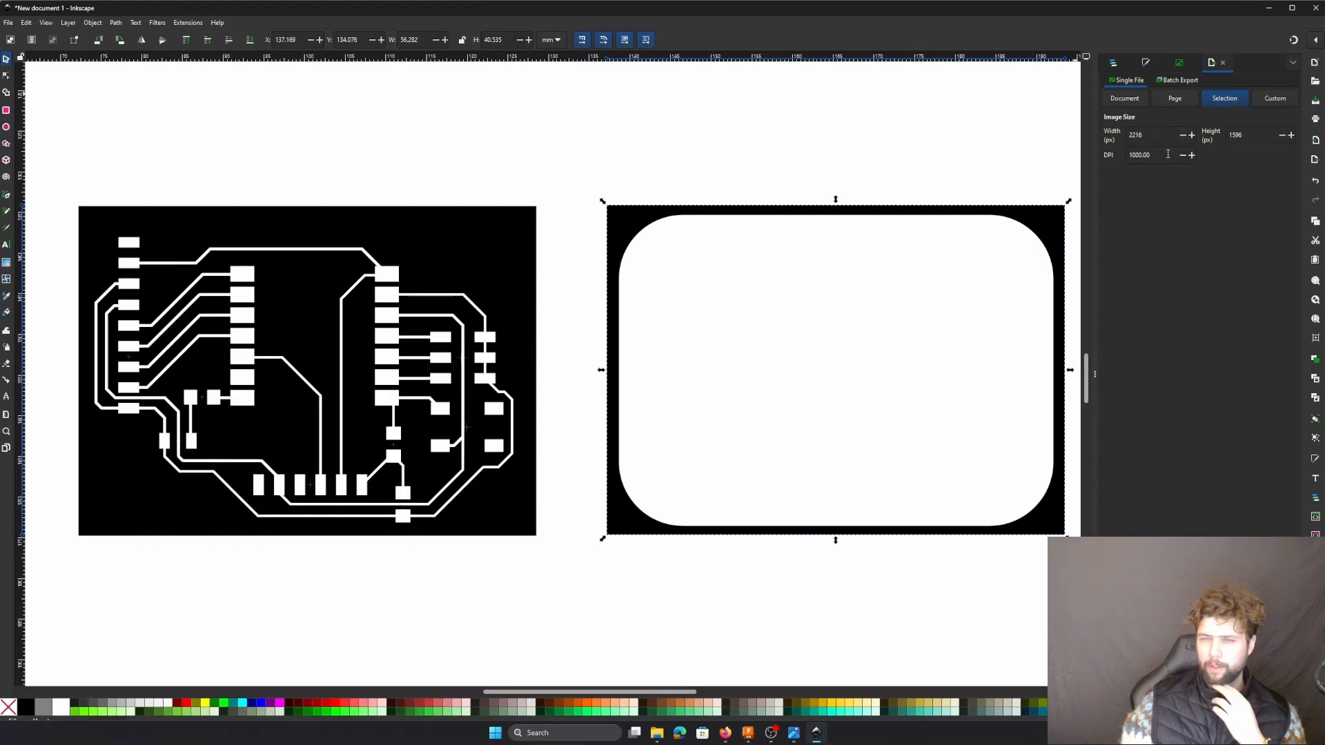
pyautogui.moveTo(1169, 155); pyautogui.dragTo(1091, 149)
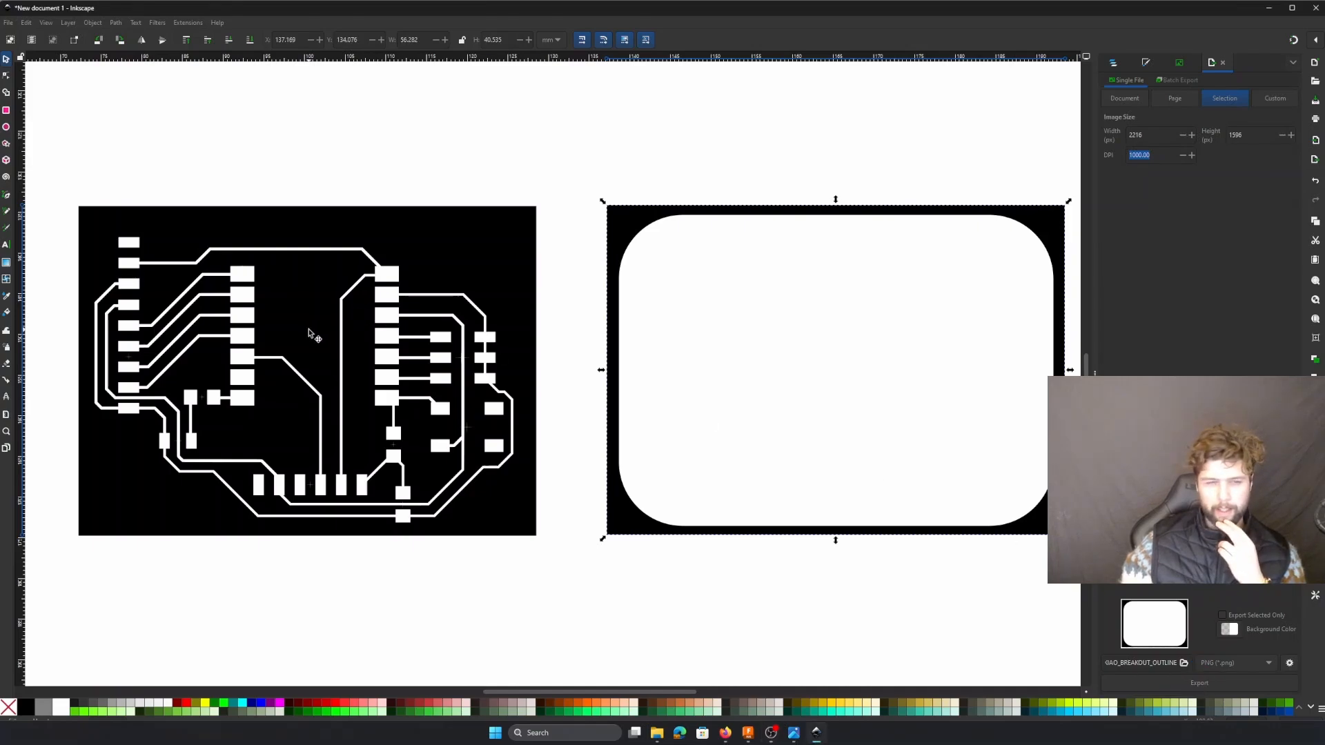
pyautogui.click(310, 334)
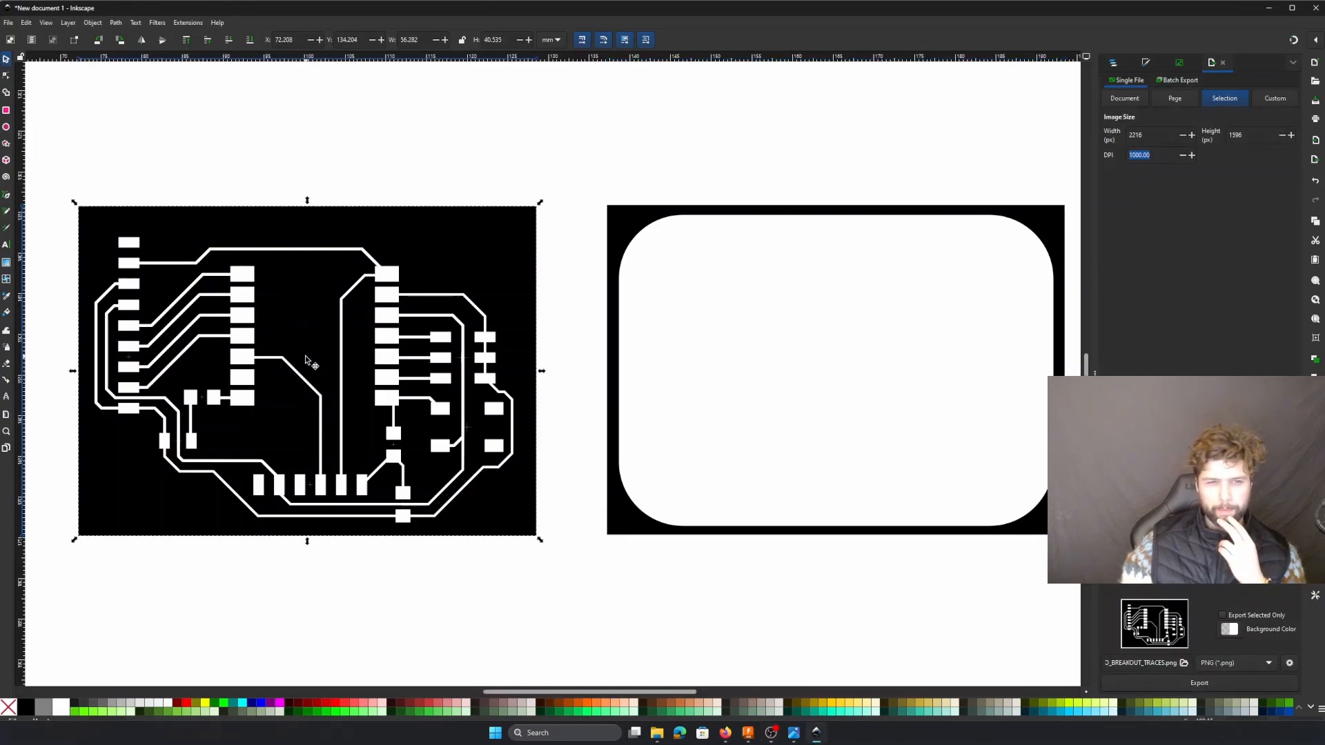
pyautogui.click(736, 352)
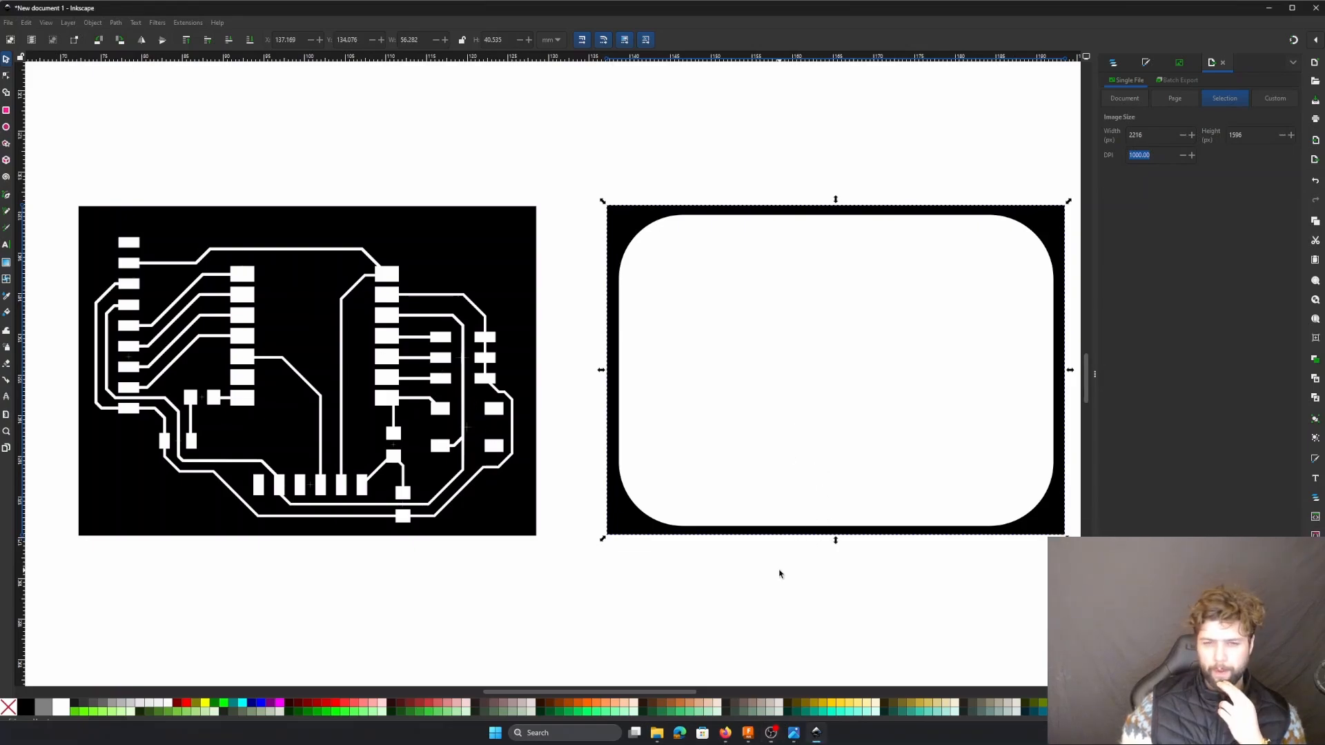
pyautogui.press('Escape')
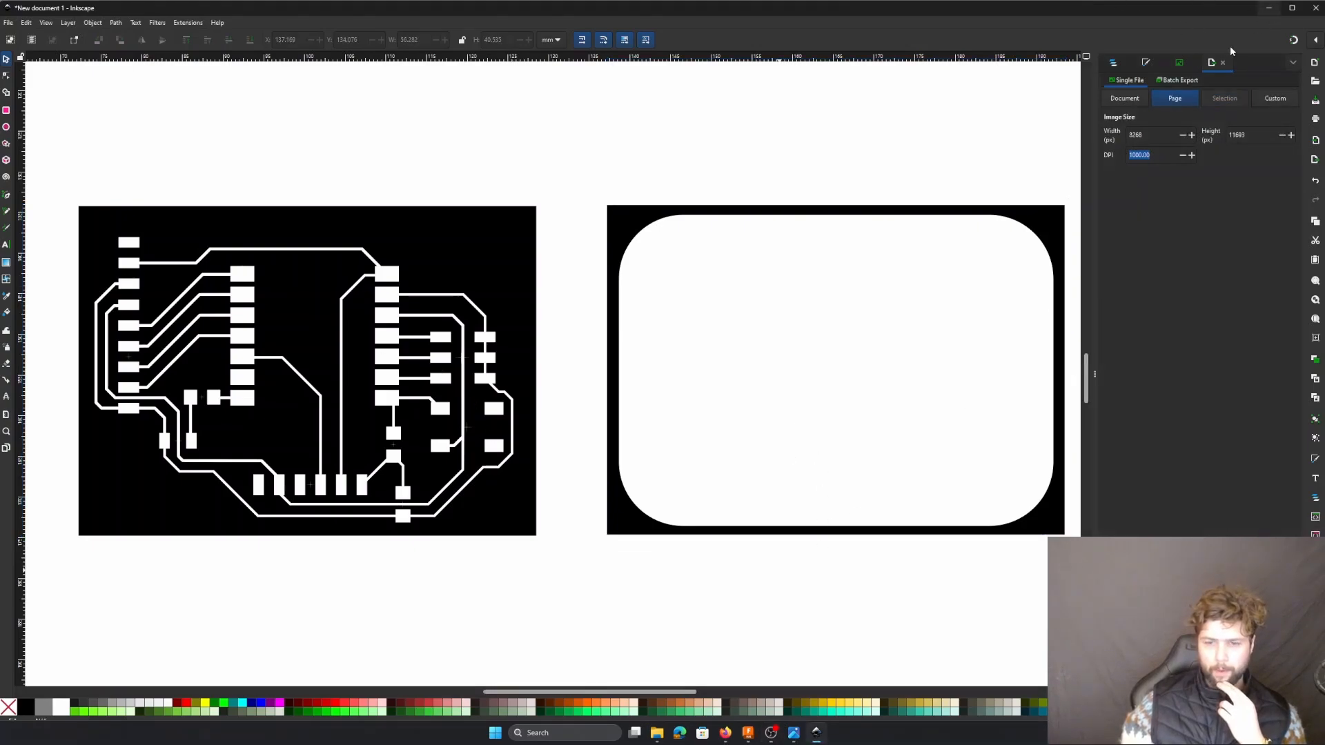
# - Switch to the Firefox window with the xiao_01.png reference image and enlarge it to fill the screen
pyautogui.moveTo(729, 739)
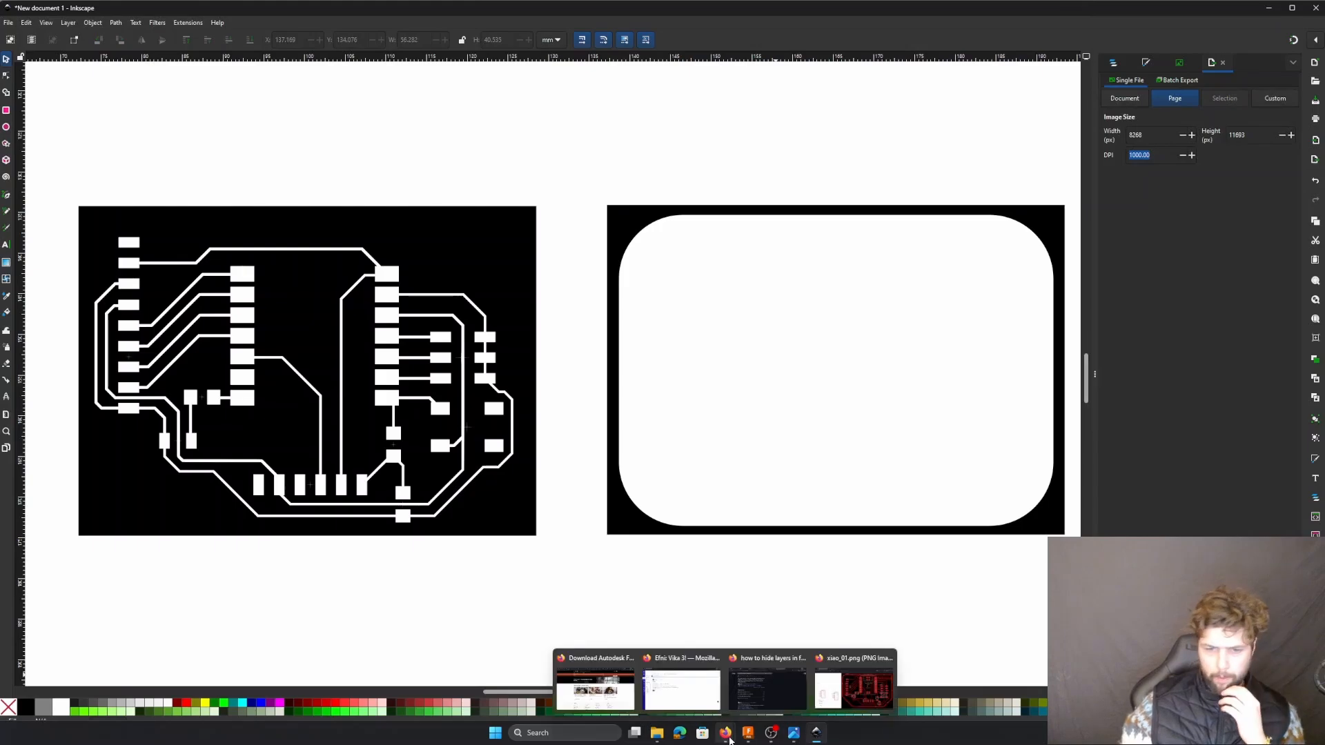
pyautogui.click(852, 690)
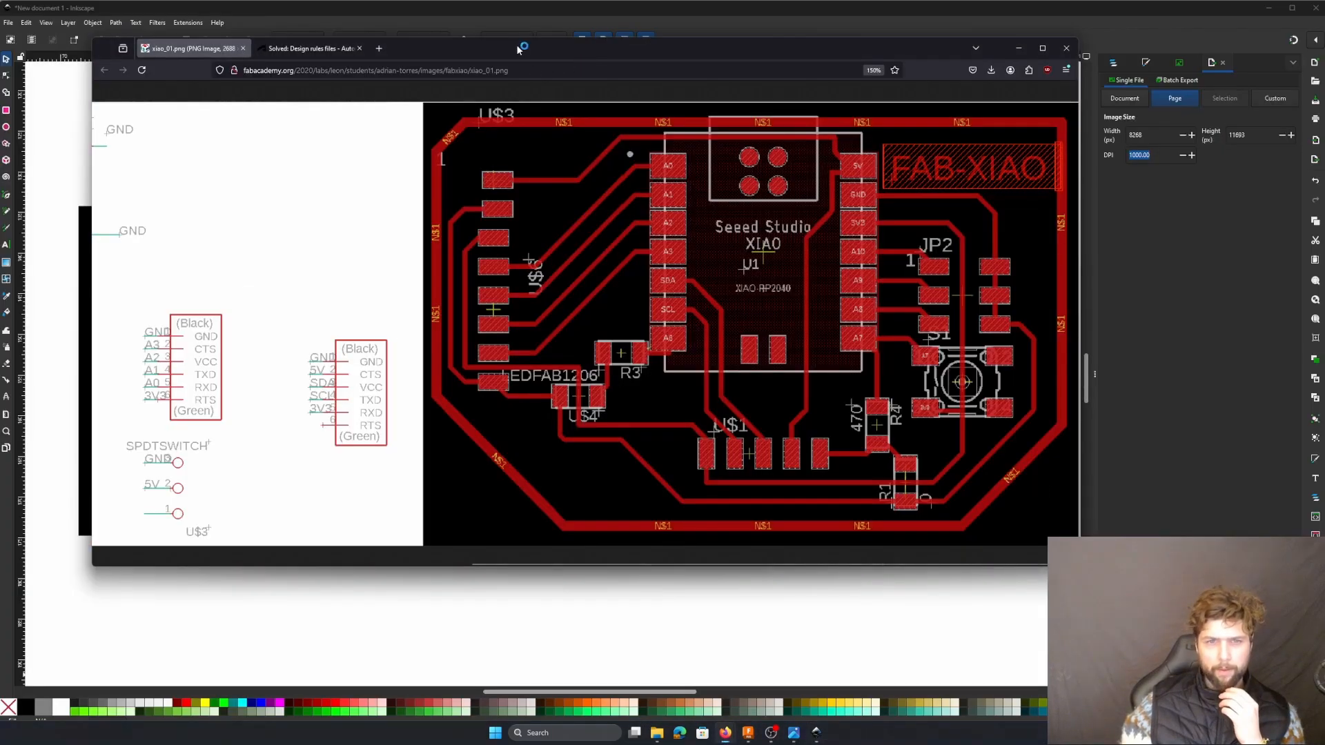
pyautogui.moveTo(481, 49); pyautogui.dragTo(388, 12)
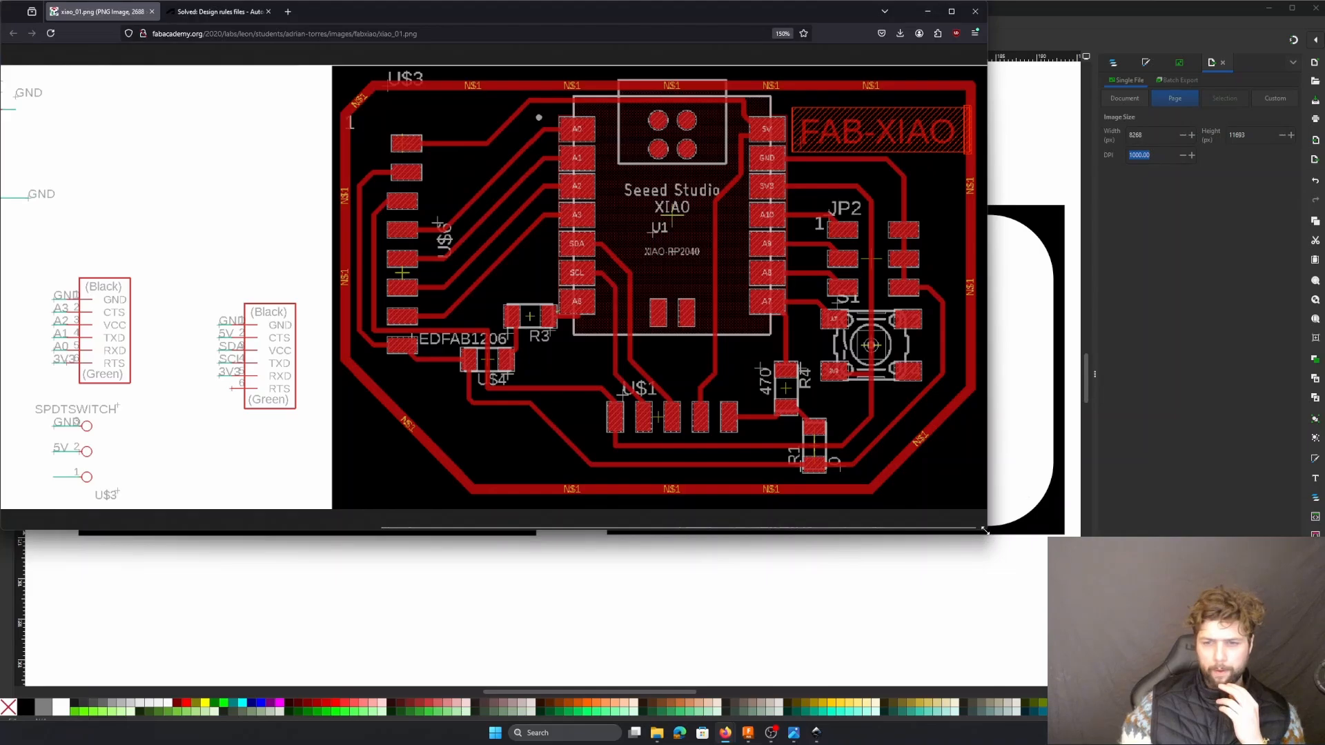
pyautogui.moveTo(985, 530); pyautogui.dragTo(1324, 724)
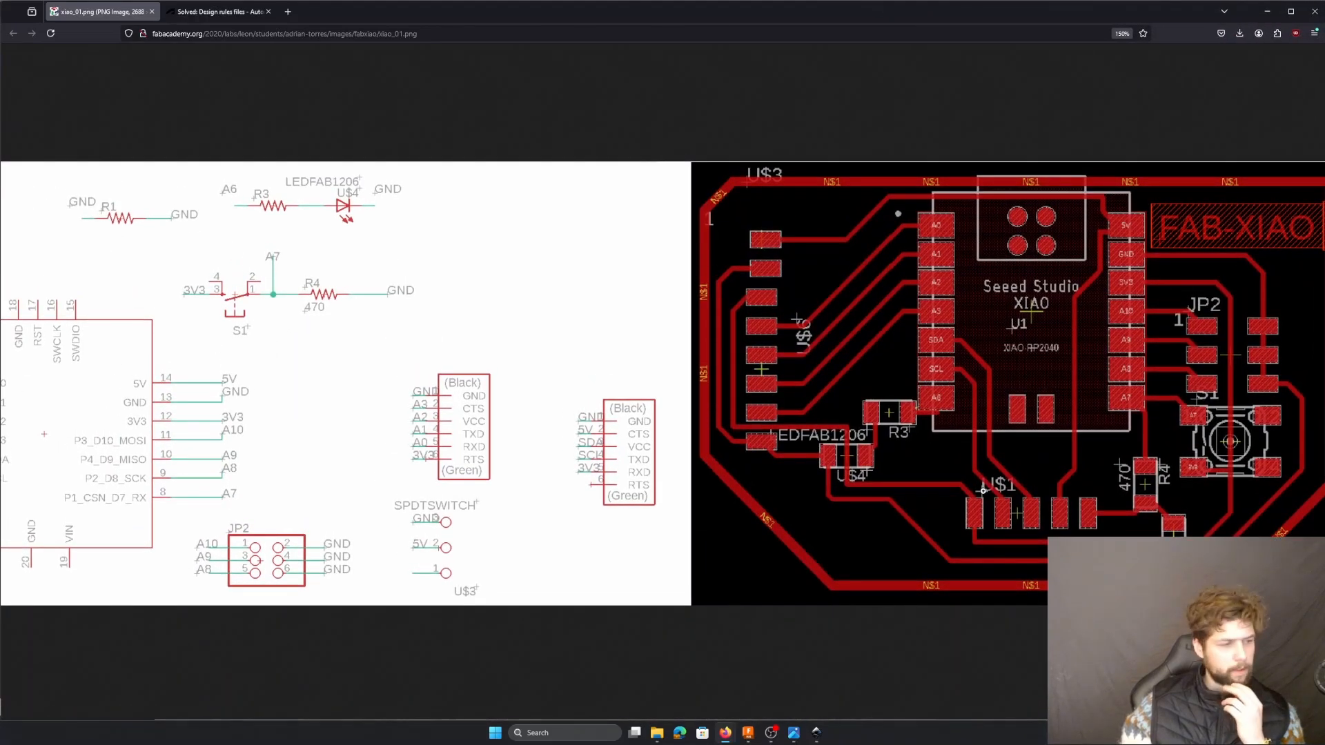
# - Try to reach the mods site in a new browser tab at mods.mit.cbu.edu and at mods.com
pyautogui.click(287, 11)
pyautogui.write('mod')
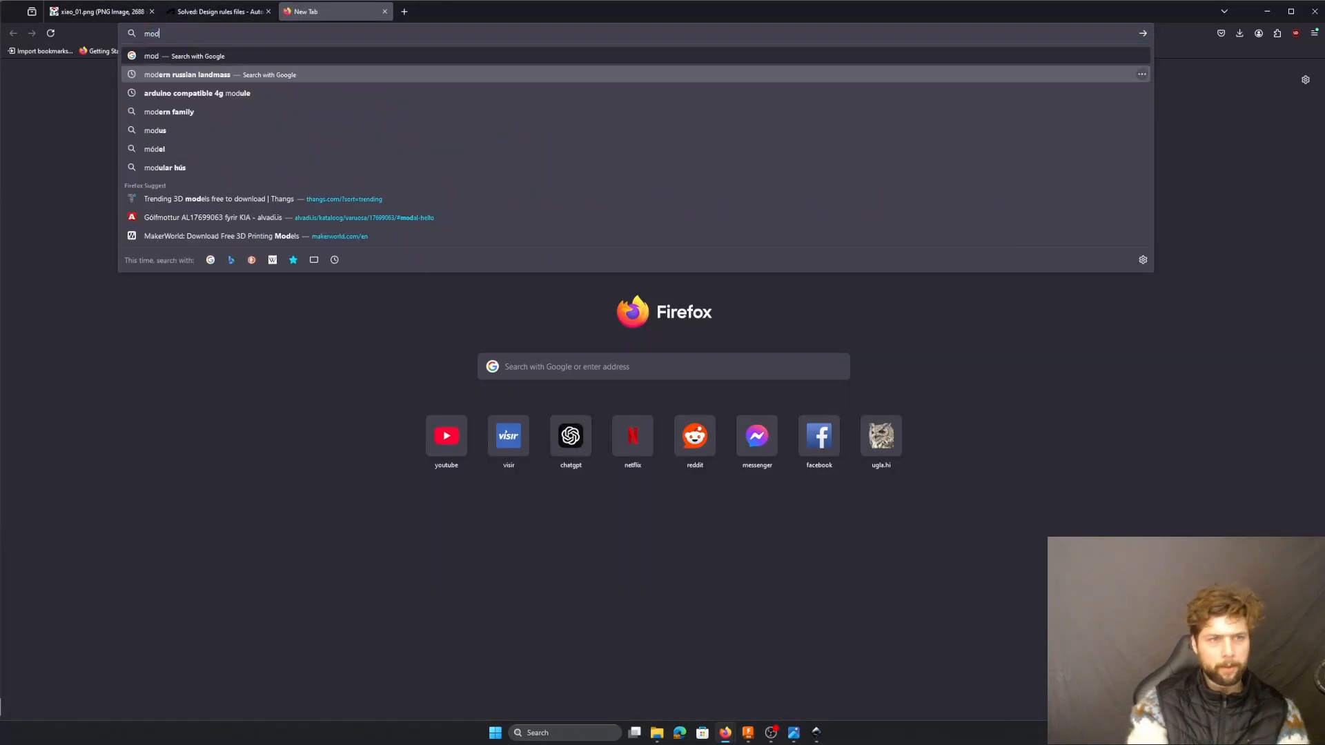
pyautogui.write('s.mit.')
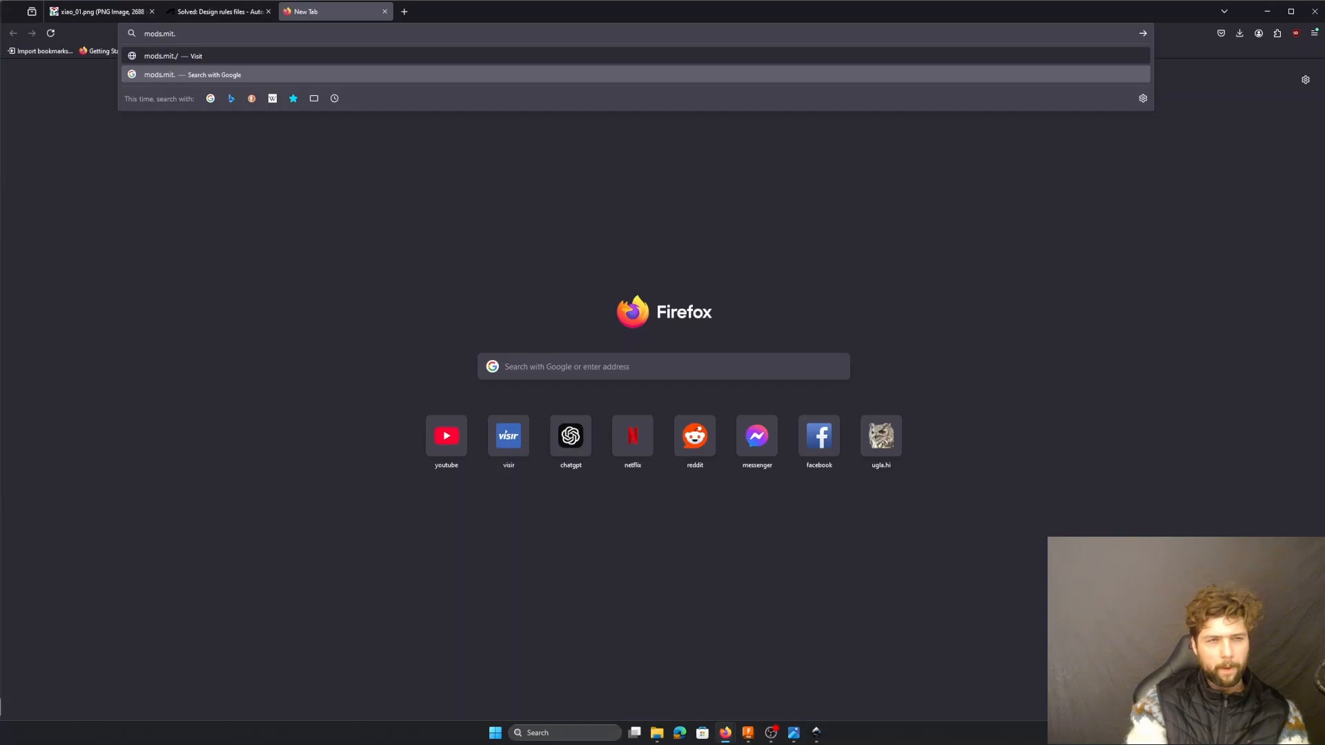
pyautogui.write('cbu.edu')
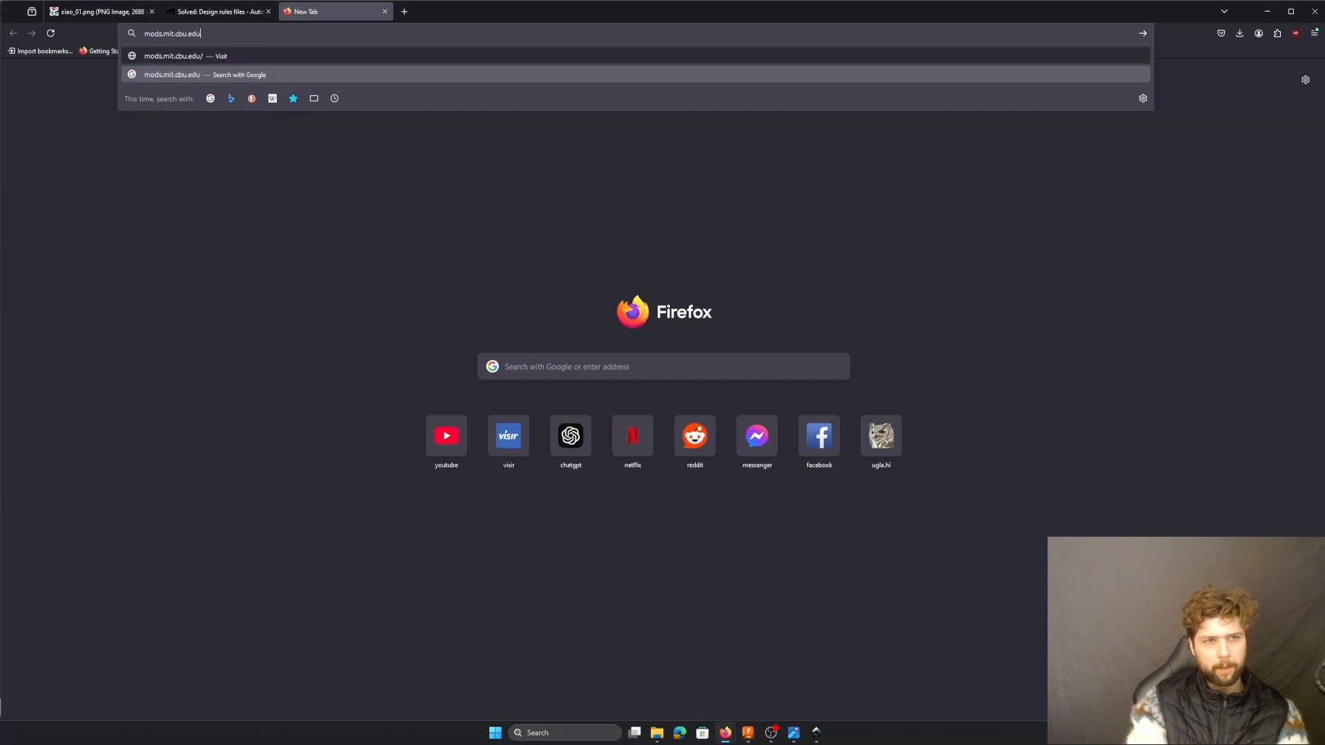
pyautogui.press('Return')
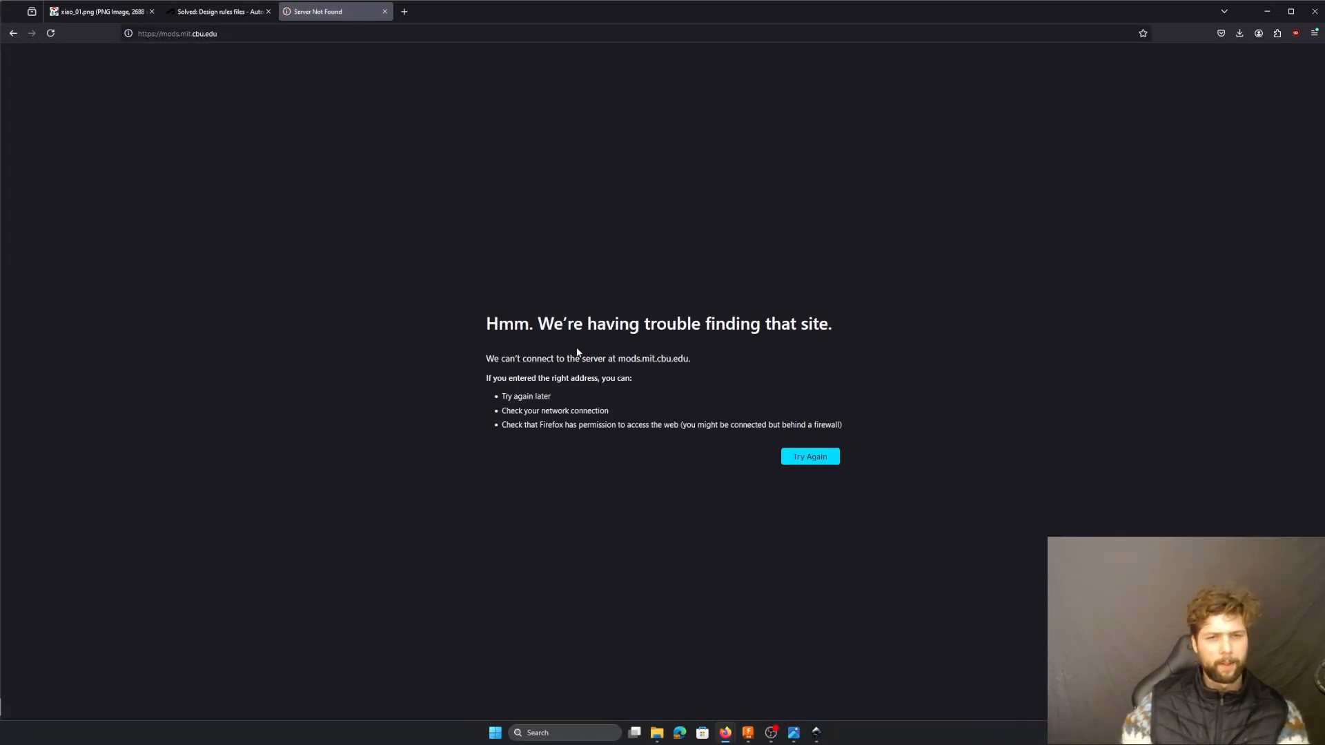
pyautogui.click(202, 34)
pyautogui.write('mods')
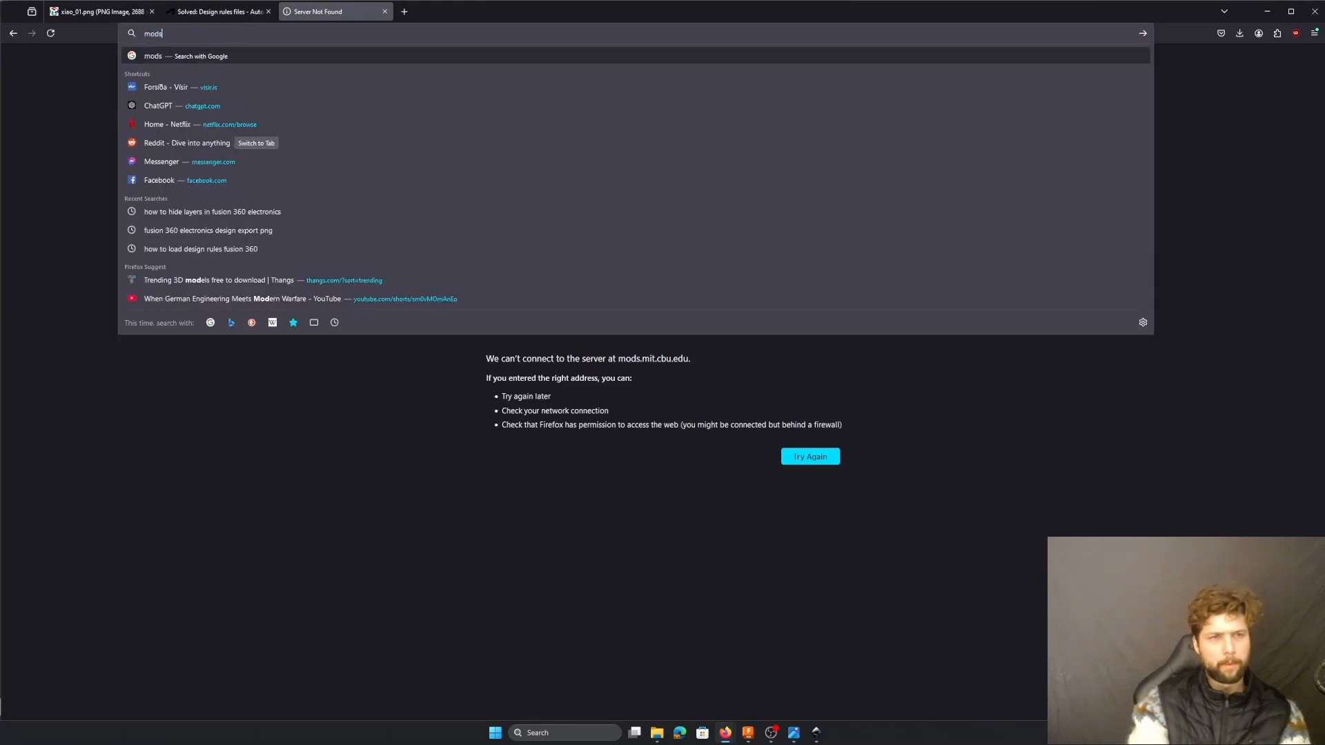
pyautogui.write('.com')
pyautogui.press('Return')
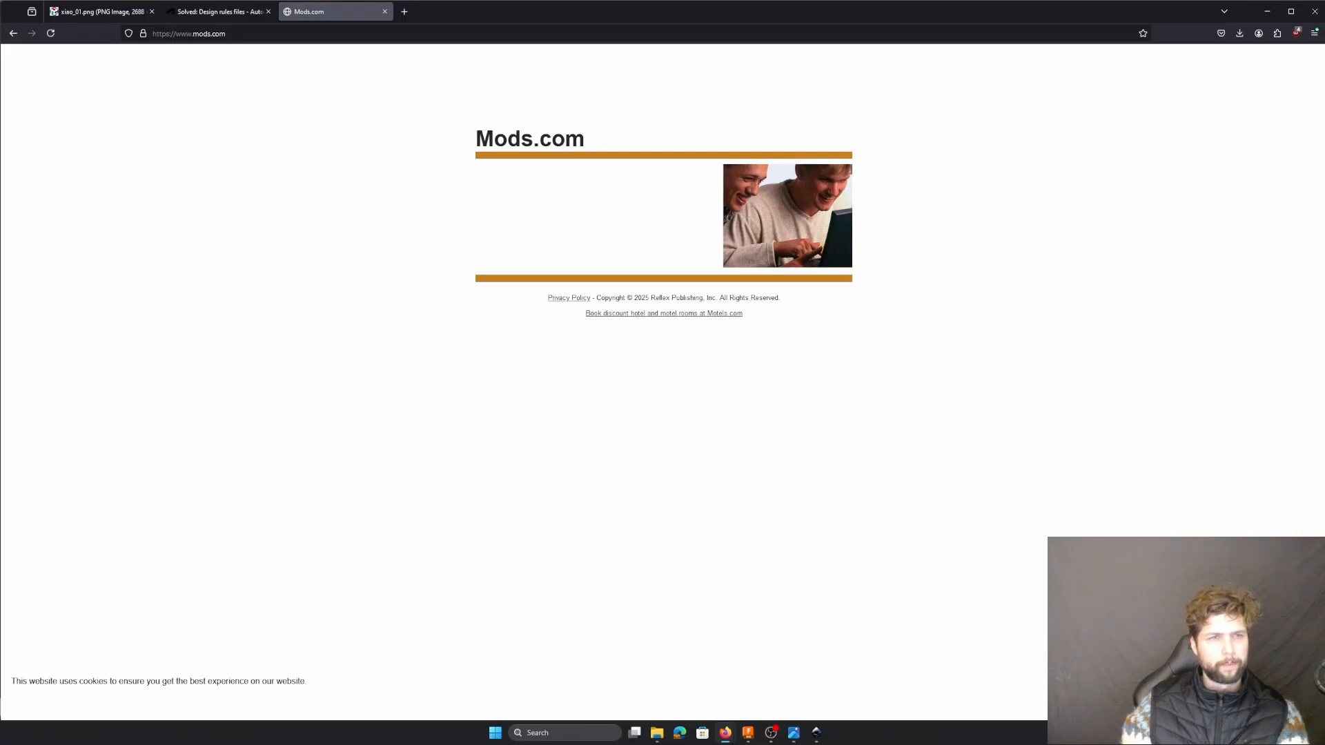
pyautogui.click(17, 34)
# - Search the web for "fab mods" and open the mods CE site at modsproject.org
pyautogui.click(239, 34)
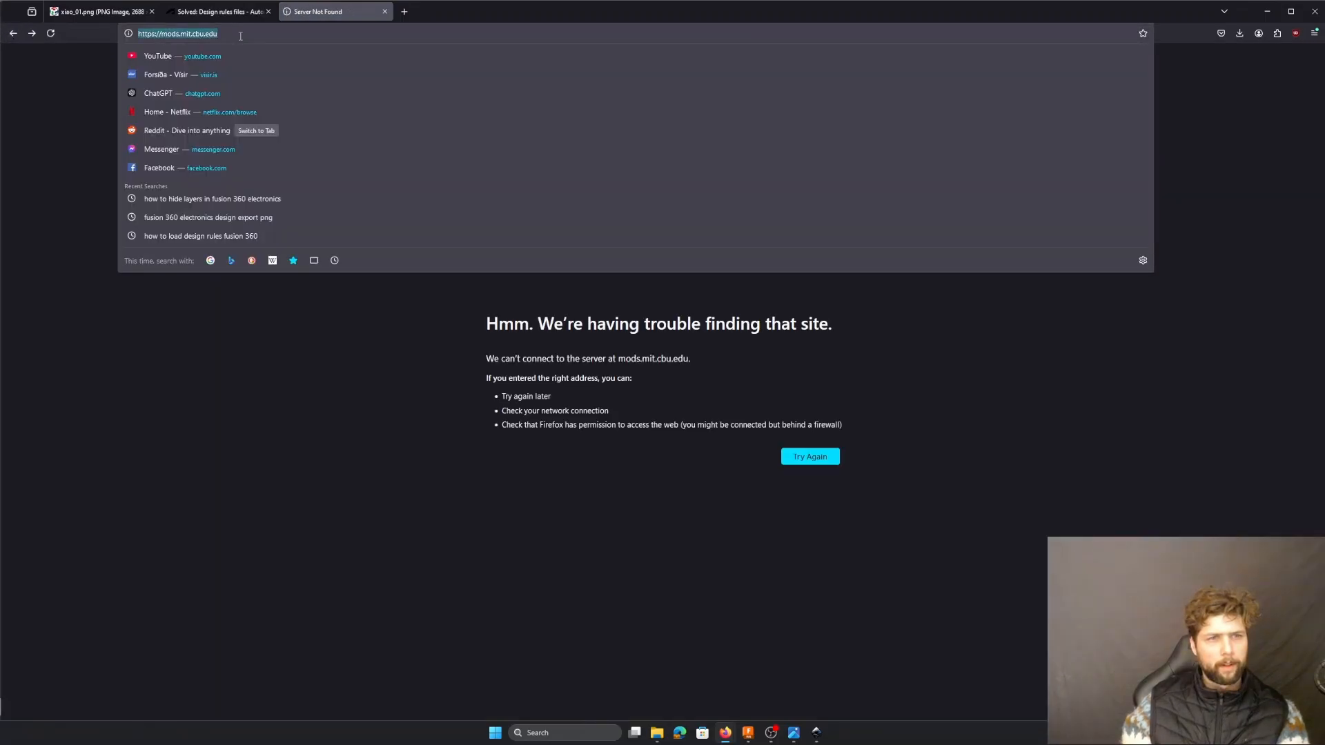
pyautogui.write('fab mods')
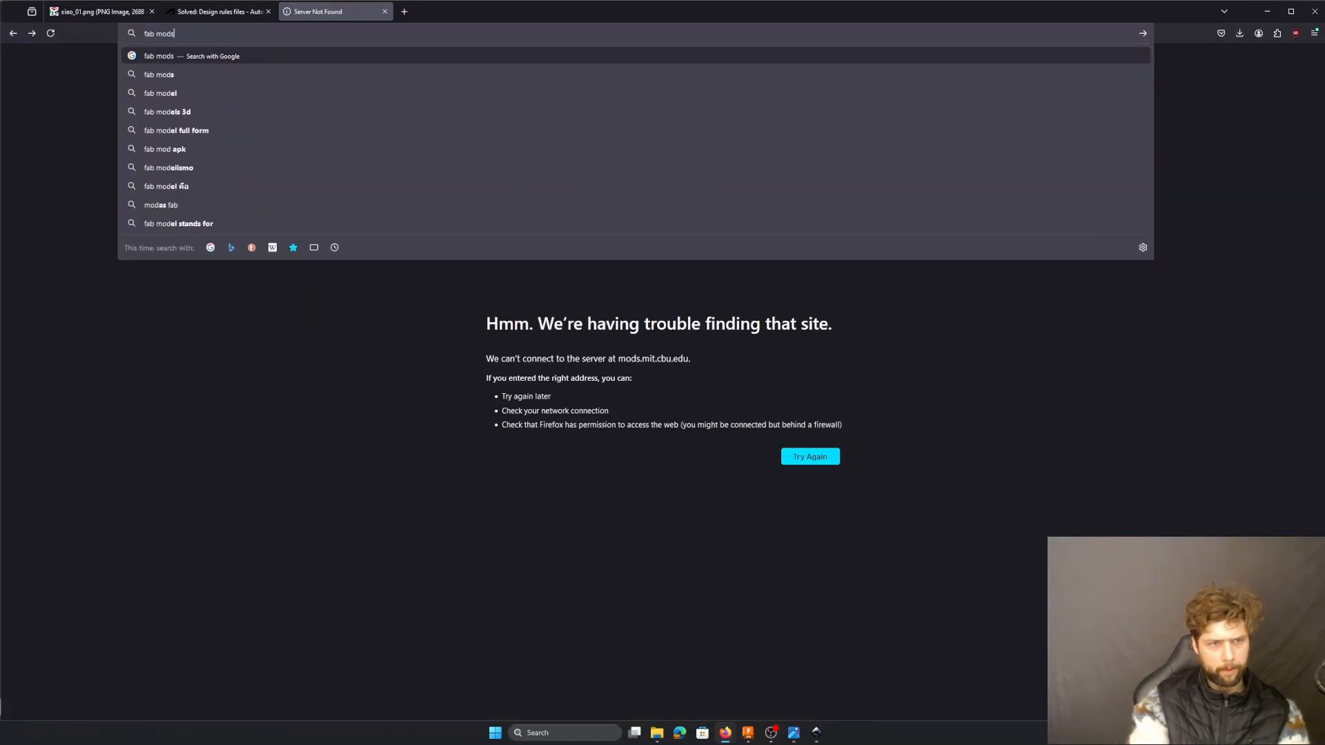
pyautogui.press('Return')
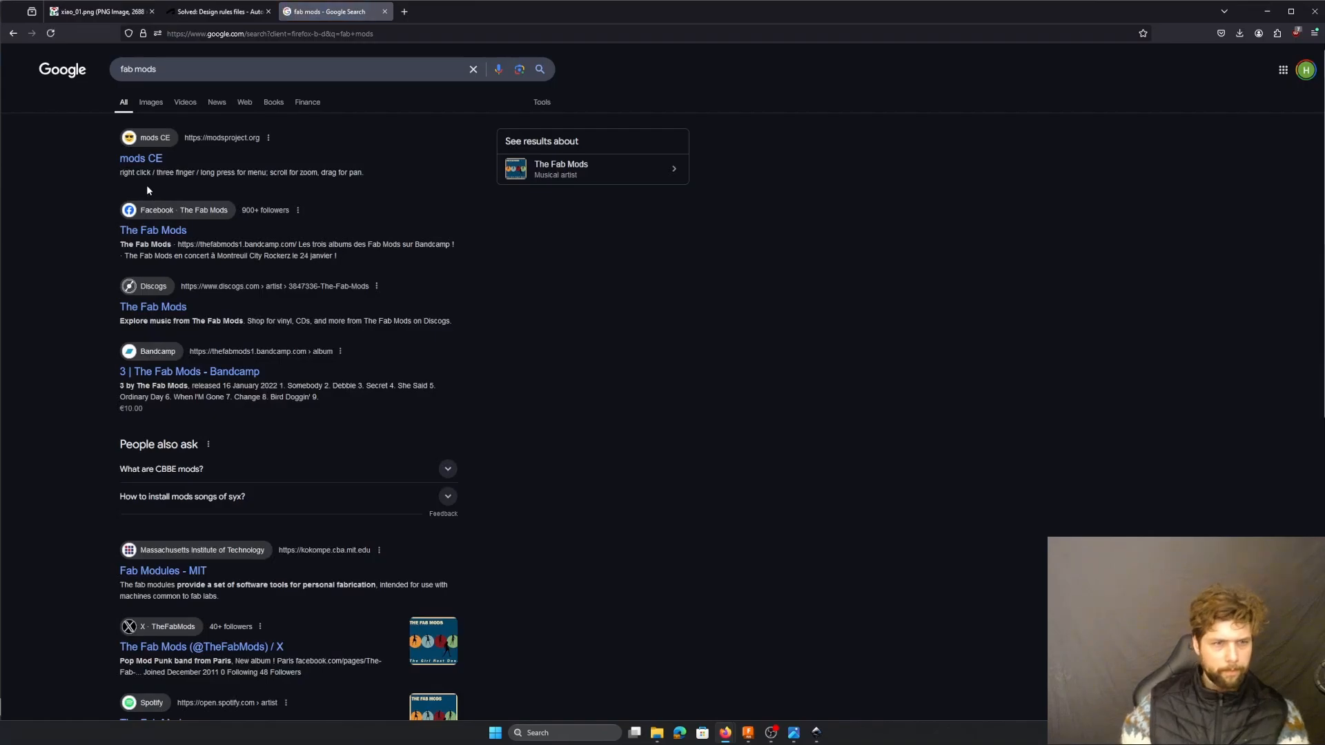
pyautogui.click(158, 160)
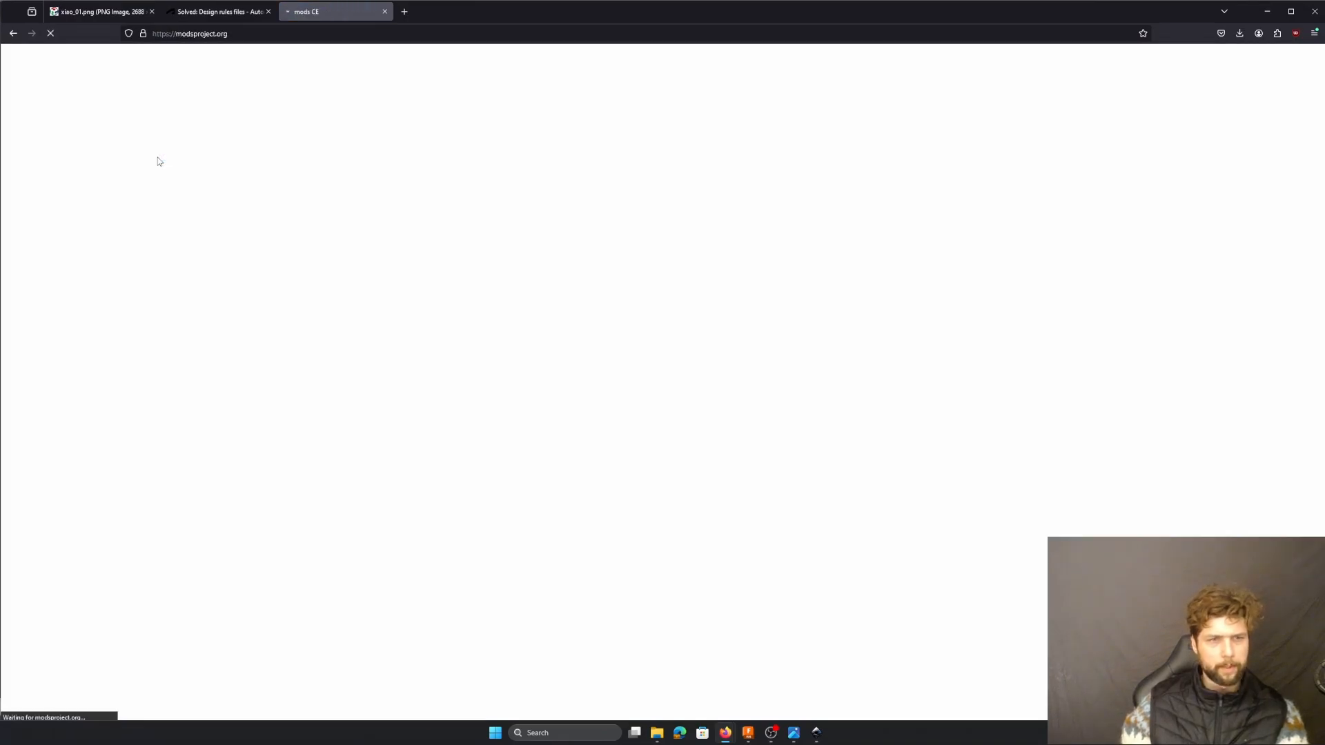
# - Open the mill 2D PCB program for the Roland SRM-20 mill
pyautogui.rightClick(210, 204)
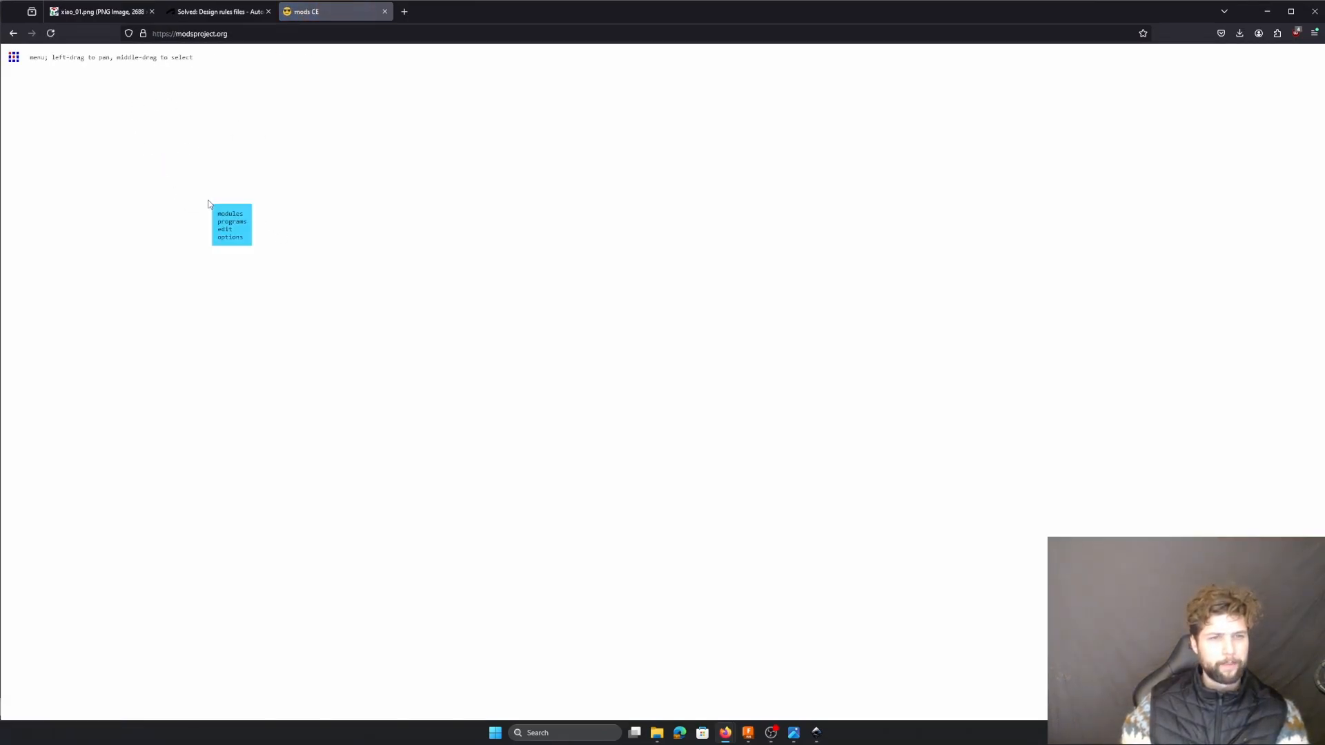
pyautogui.click(235, 222)
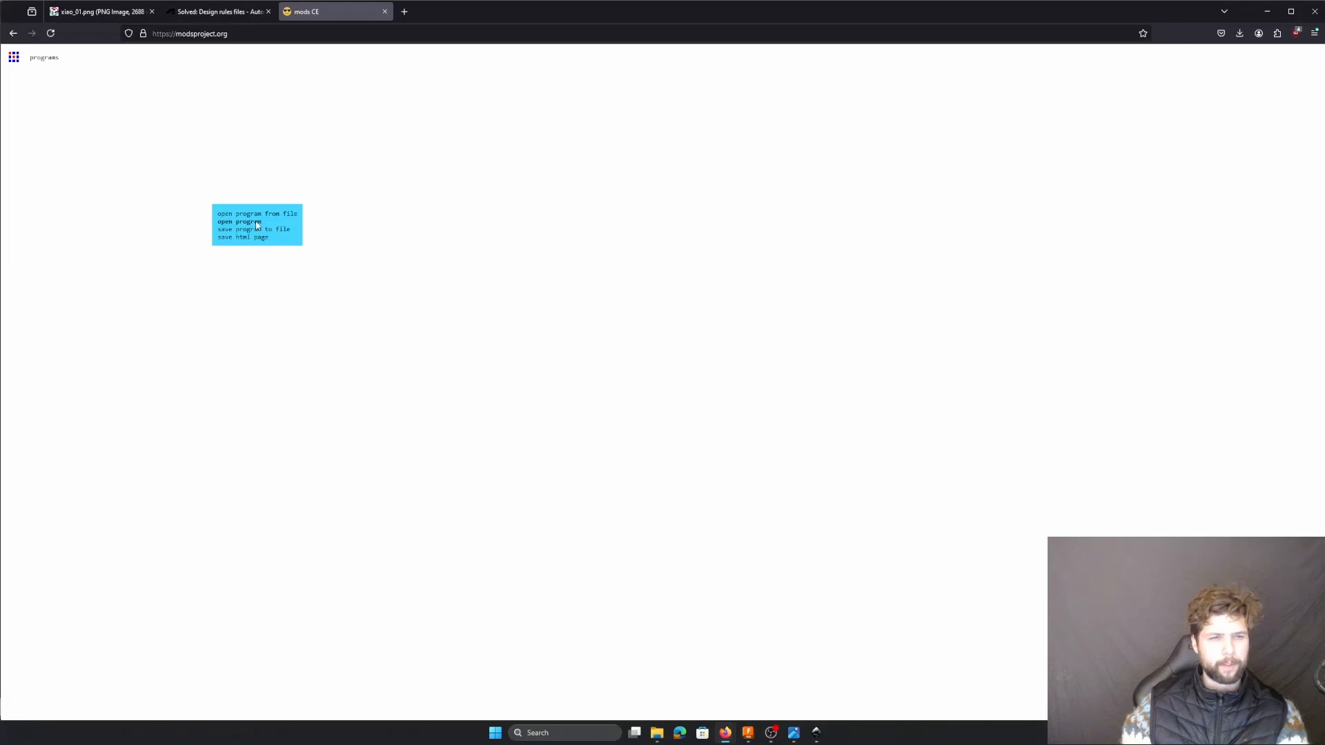
pyautogui.click(255, 222)
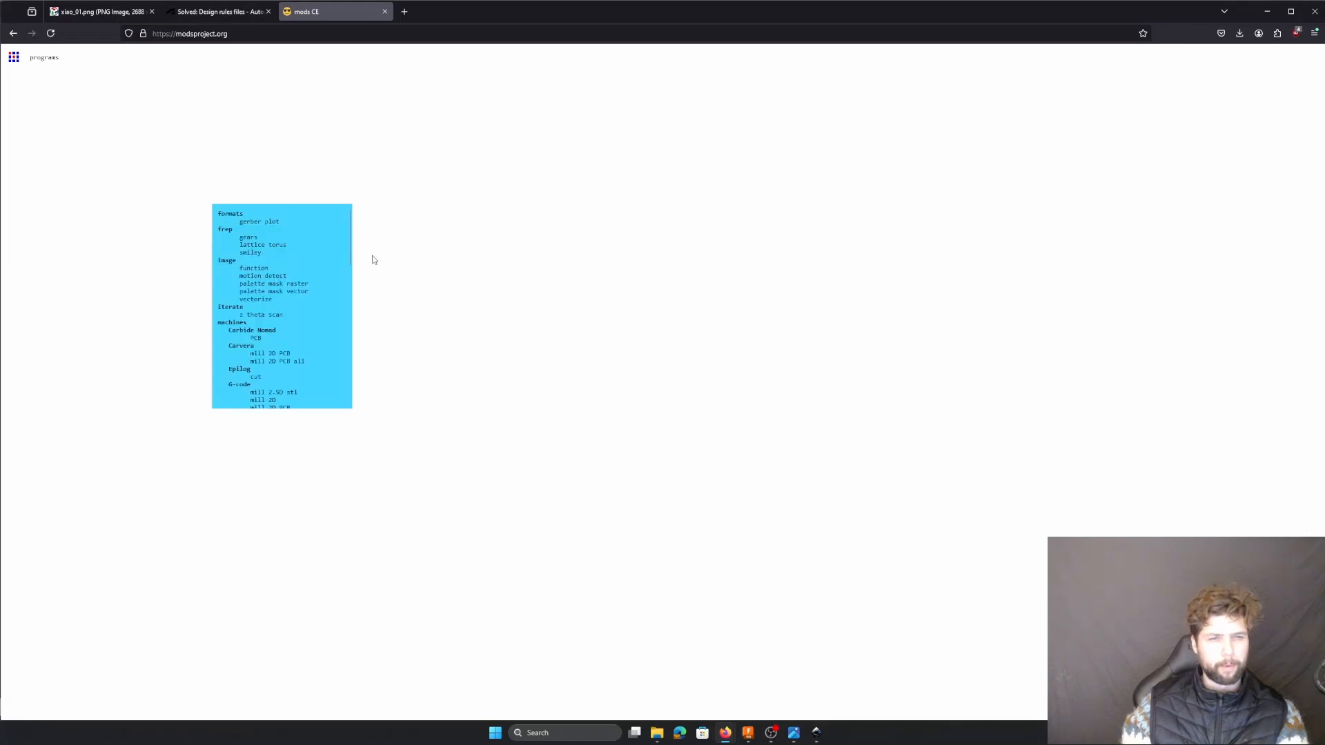
pyautogui.scroll(-5, 329, 289)
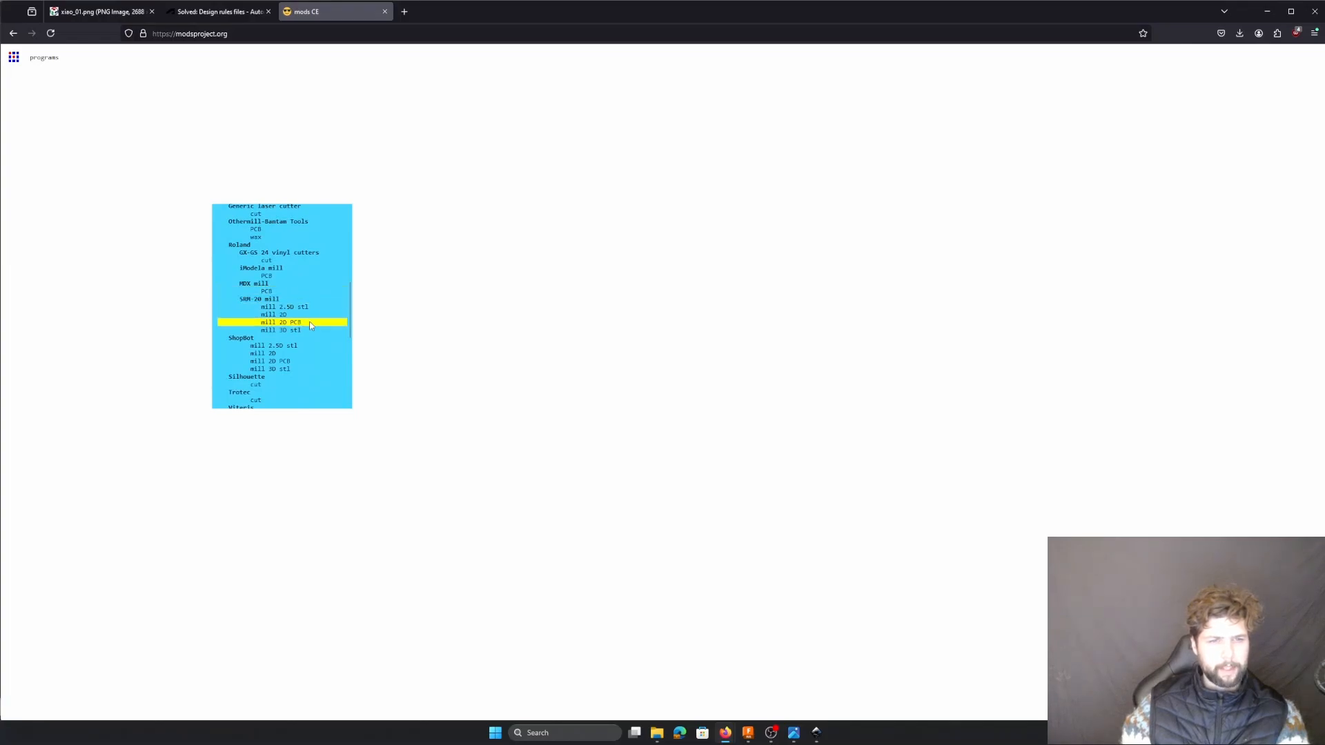
pyautogui.click(310, 322)
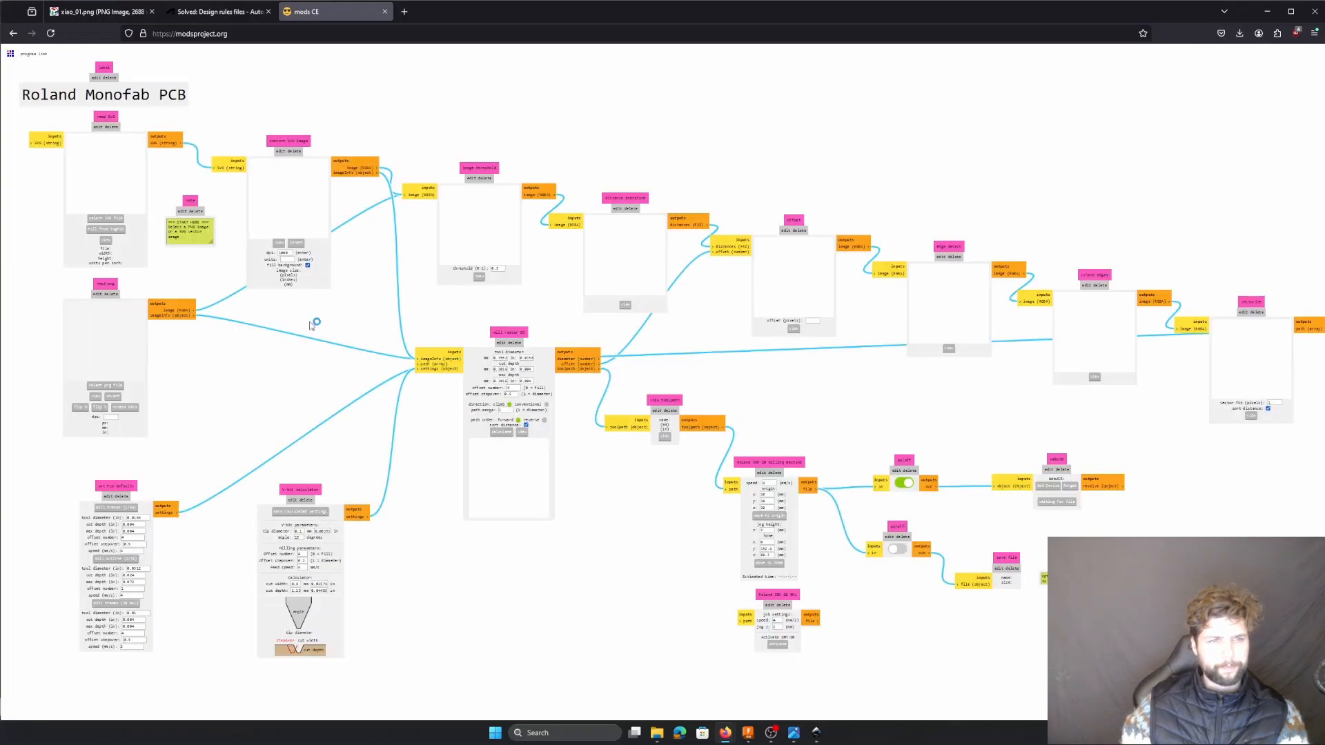
# - Load XIAO_BREAKOUT_TRACES.png as the PNG input and apply the mill traces (1/64) defaults
pyautogui.click(115, 384)
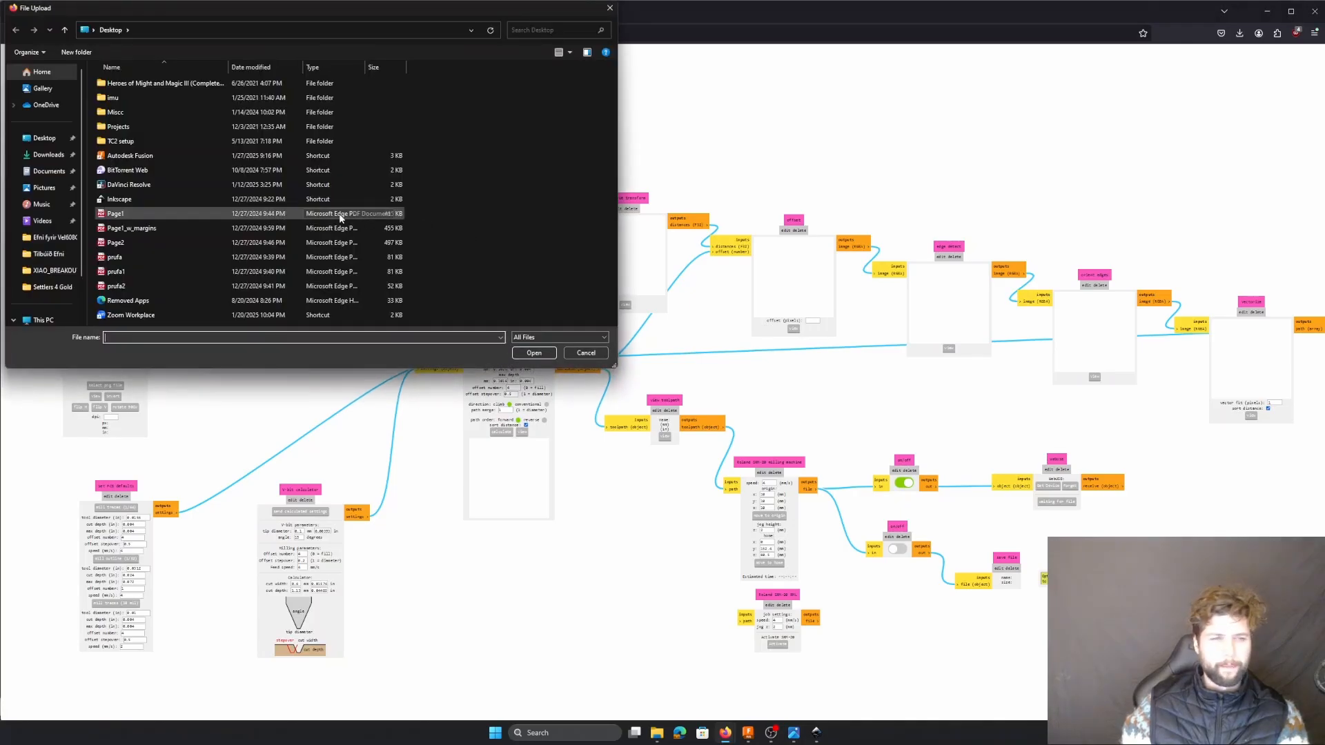
pyautogui.moveTo(146, 9); pyautogui.dragTo(0, 179)
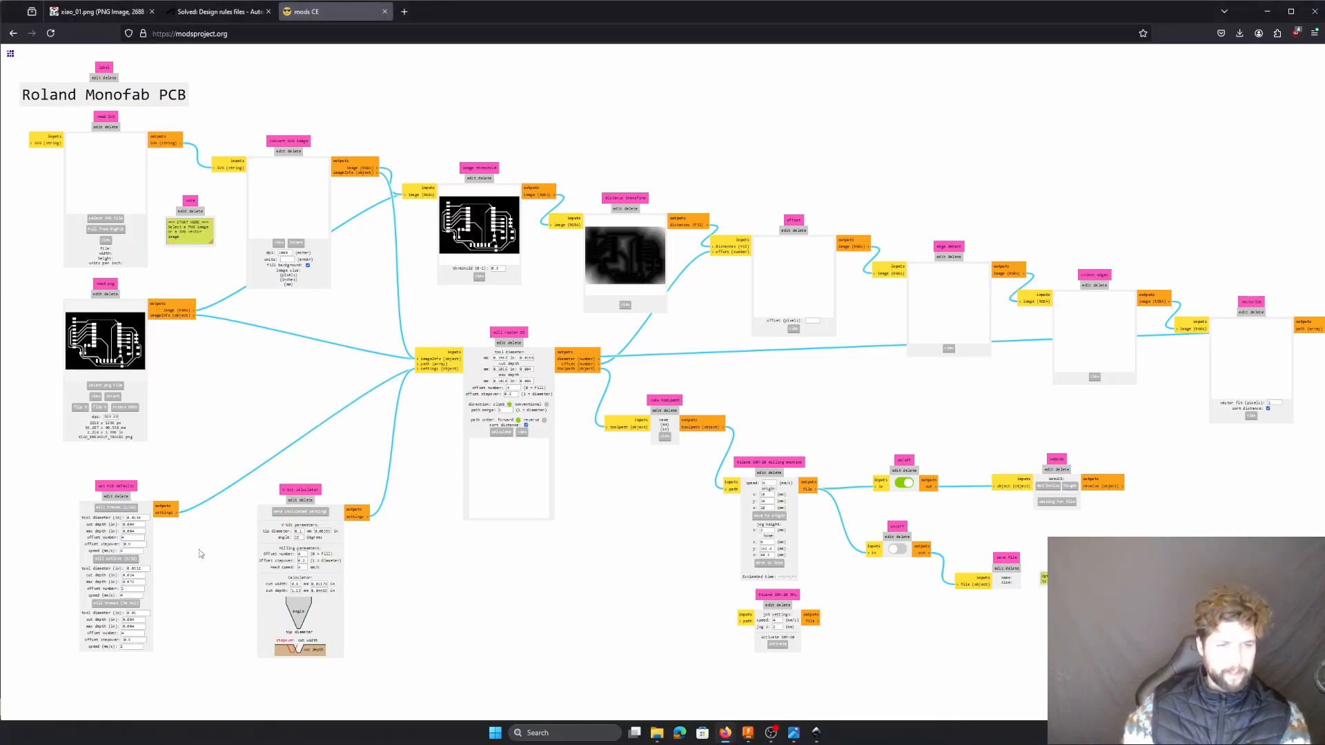
pyautogui.click(121, 508)
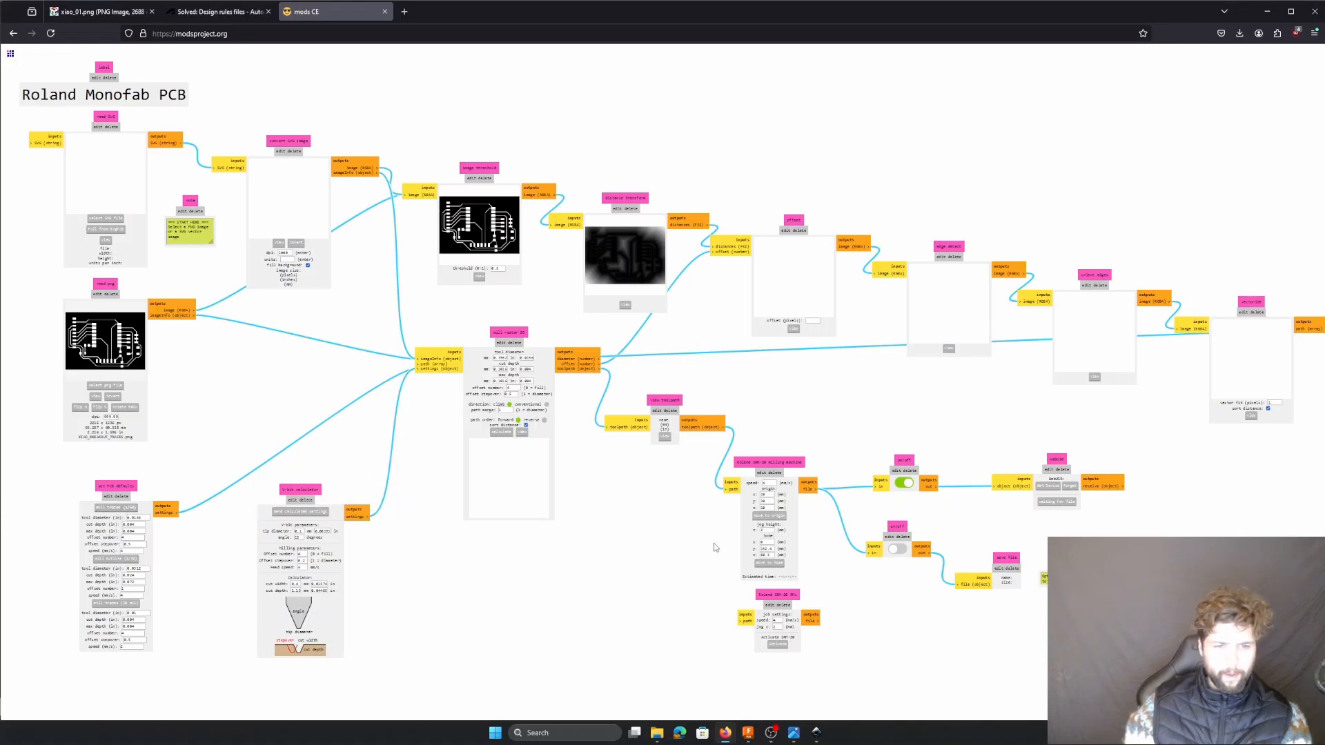
# - Set the Roland SRM-20 milling machine's x, y and z origin to 0 mm
pyautogui.doubleClick(763, 494)
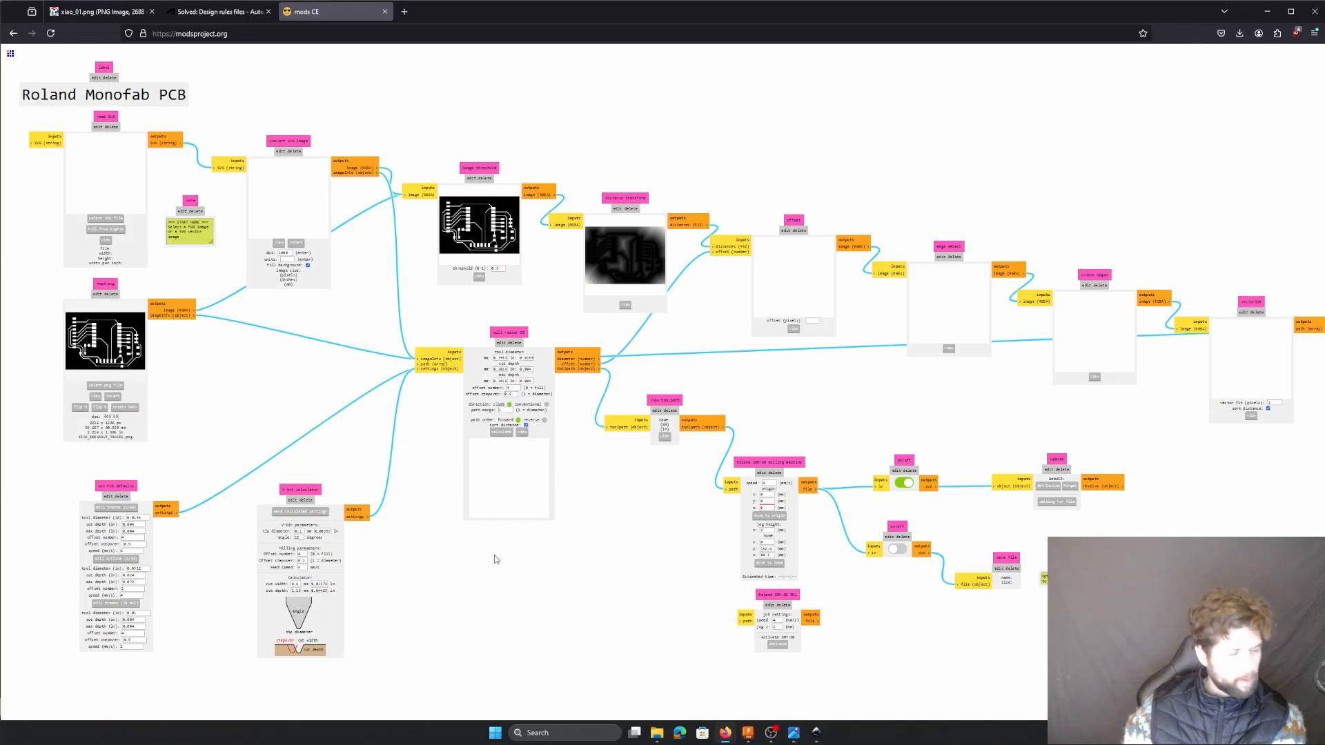
pyautogui.scroll(-2, 879, 581)
pyautogui.scroll(4, 794, 549)
pyautogui.scroll(3, 793, 545)
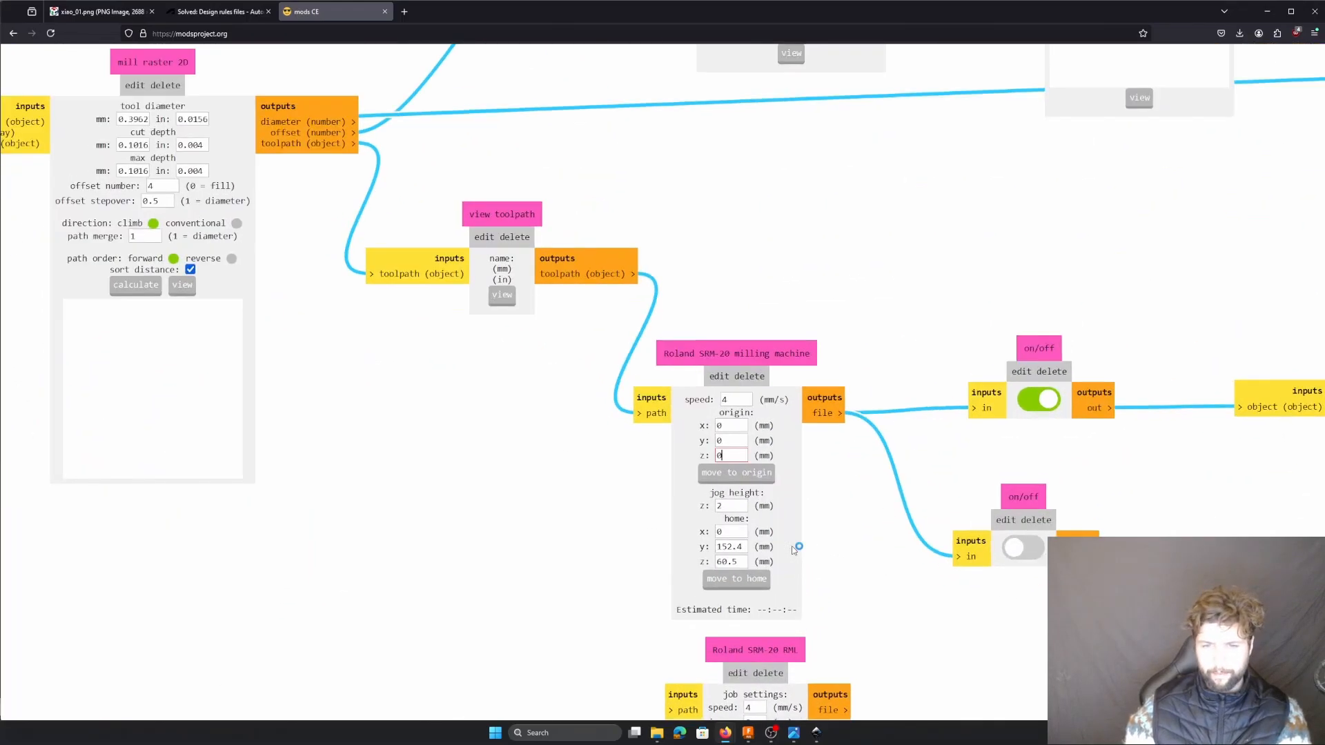
# - Route the SRM-20 output to the save file module instead of WebUSB, and calculate the traces toolpath to save it as an RML file
pyautogui.scroll(-4, 792, 546)
pyautogui.scroll(3, 792, 545)
pyautogui.moveTo(508, 518); pyautogui.dragTo(1107, 478)
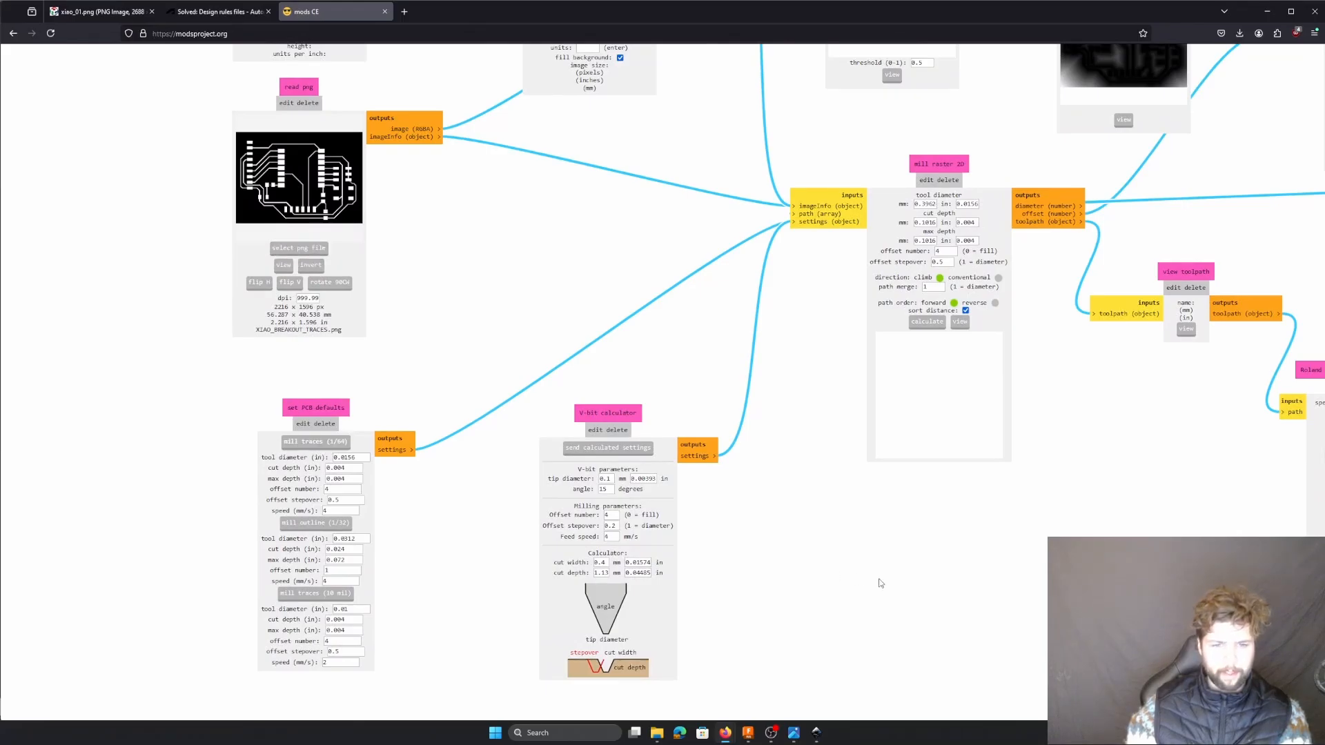
pyautogui.moveTo(838, 561); pyautogui.dragTo(478, 557)
pyautogui.moveTo(860, 516); pyautogui.dragTo(692, 467)
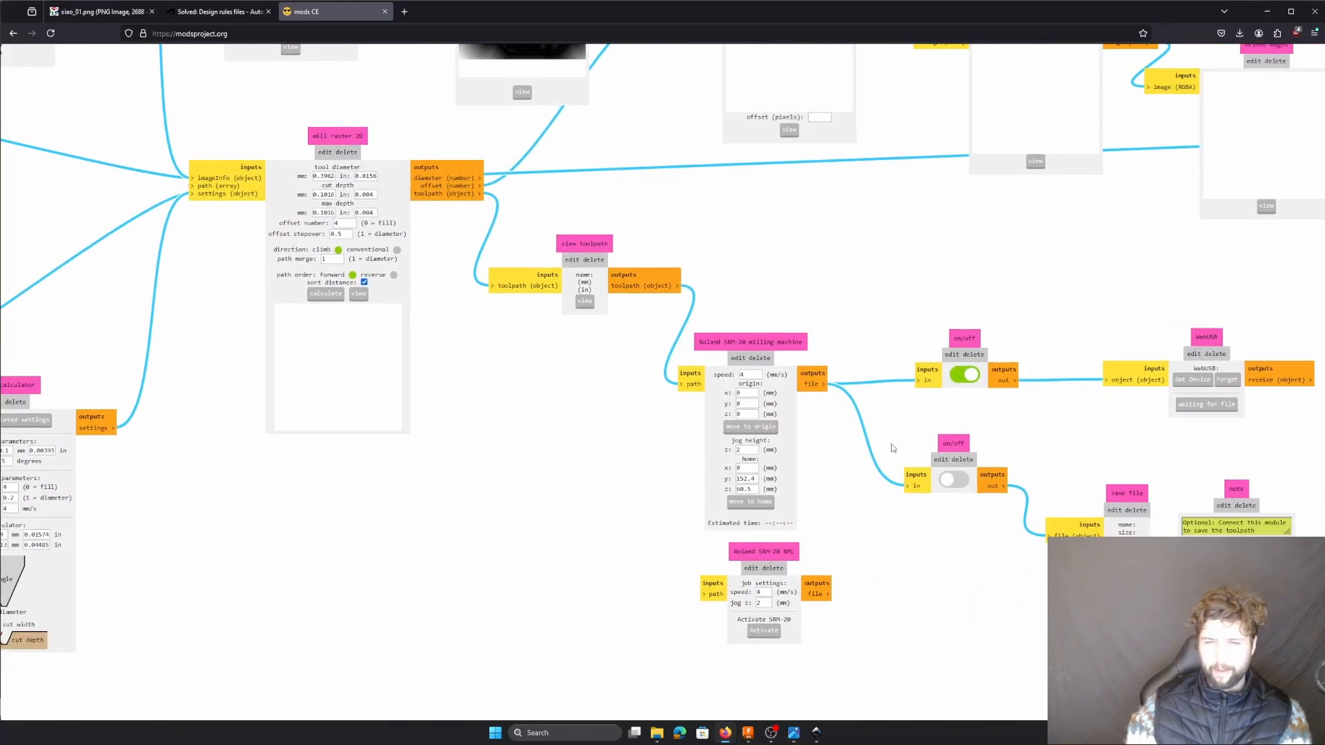
pyautogui.click(955, 481)
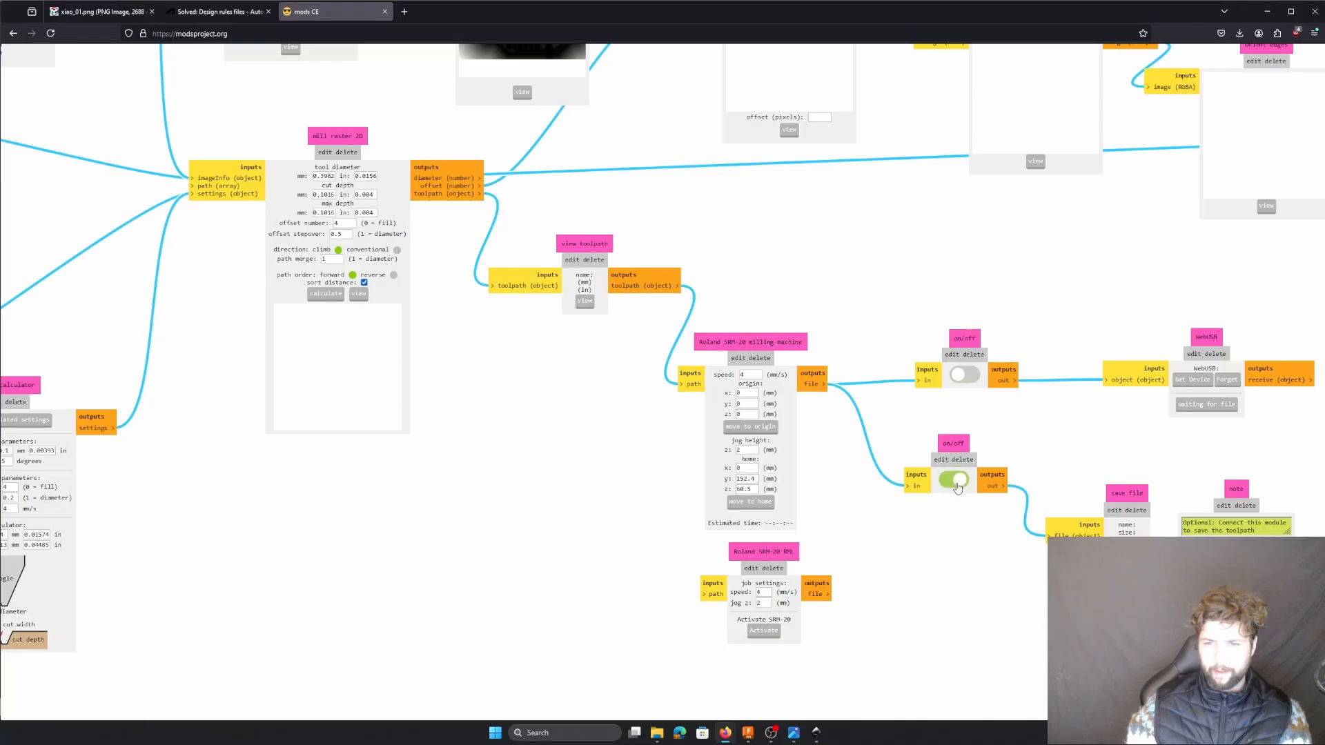
pyautogui.moveTo(990, 579); pyautogui.dragTo(1136, 578)
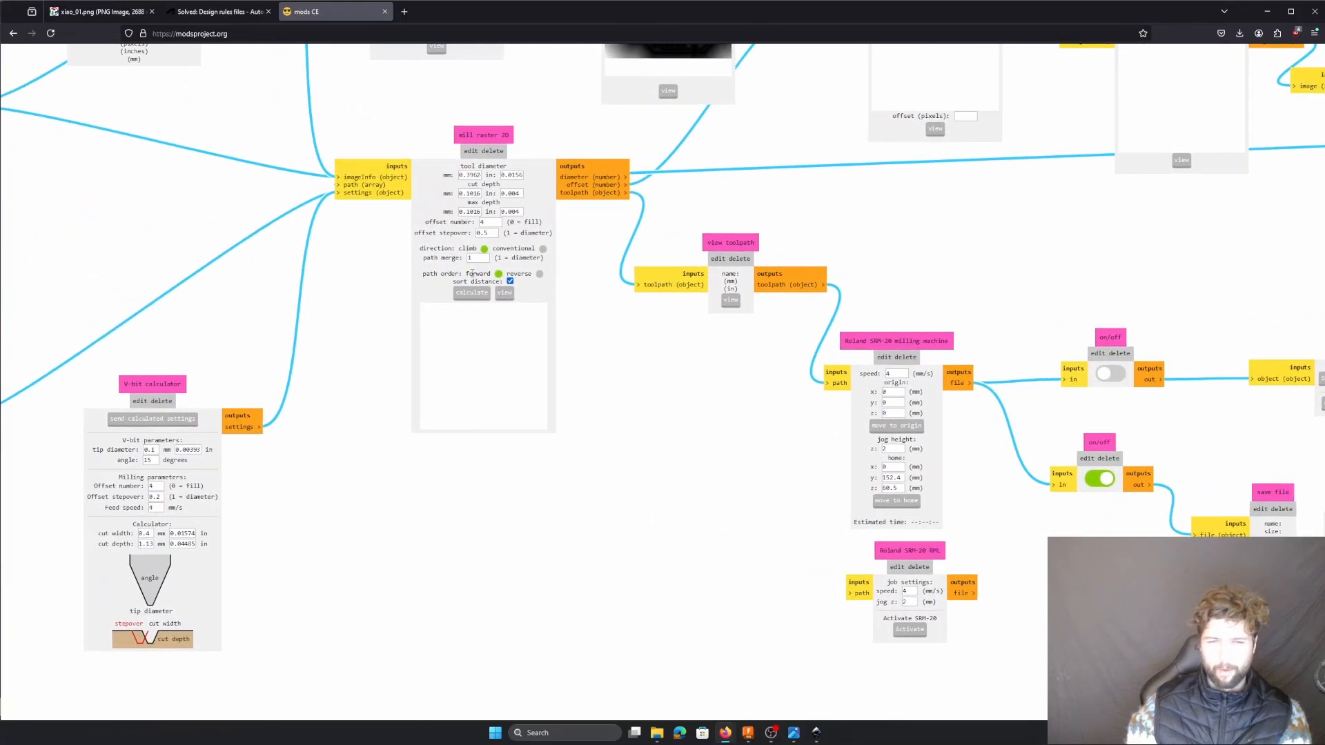
pyautogui.click(471, 293)
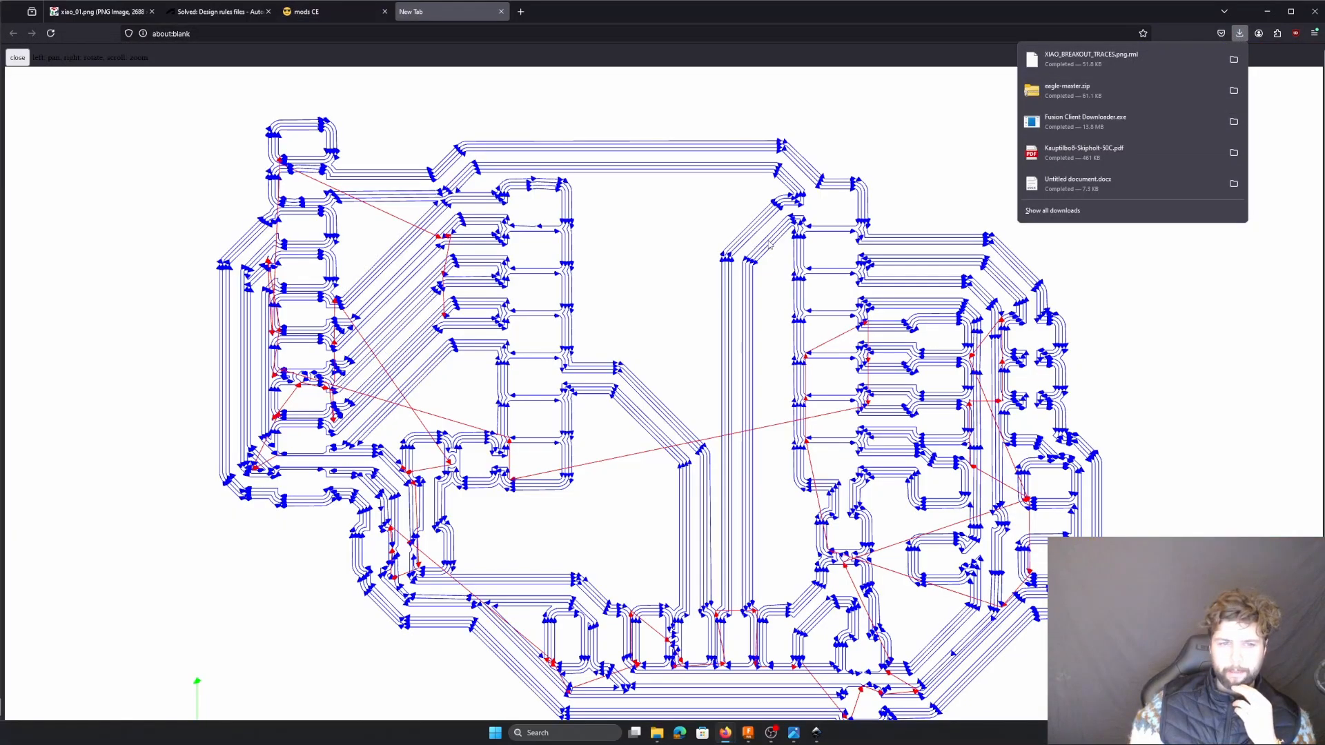
# - Inspect the calculated traces toolpath around the board's left pad column and the diagonal traces for missing isolation cuts
pyautogui.moveTo(736, 295); pyautogui.dragTo(730, 283)
pyautogui.scroll(6, 321, 345)
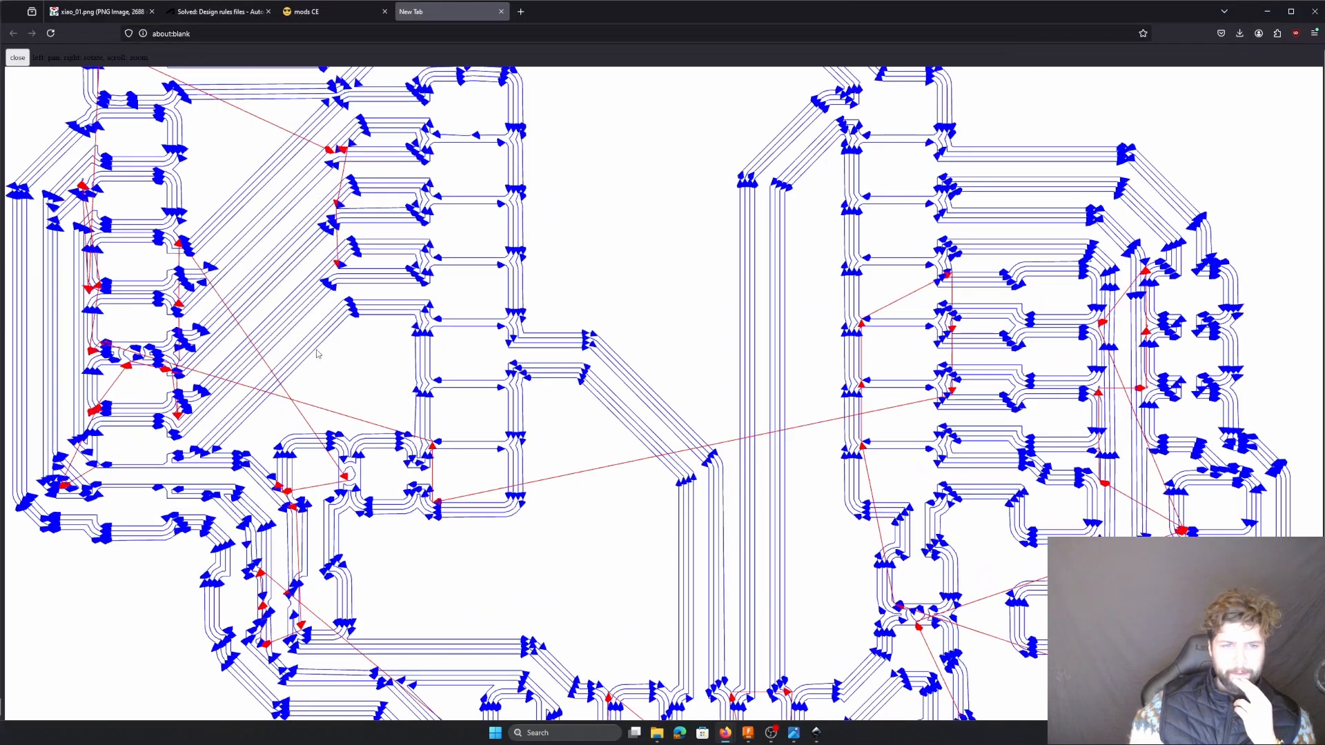
pyautogui.moveTo(281, 367); pyautogui.dragTo(507, 402)
pyautogui.scroll(6, 331, 395)
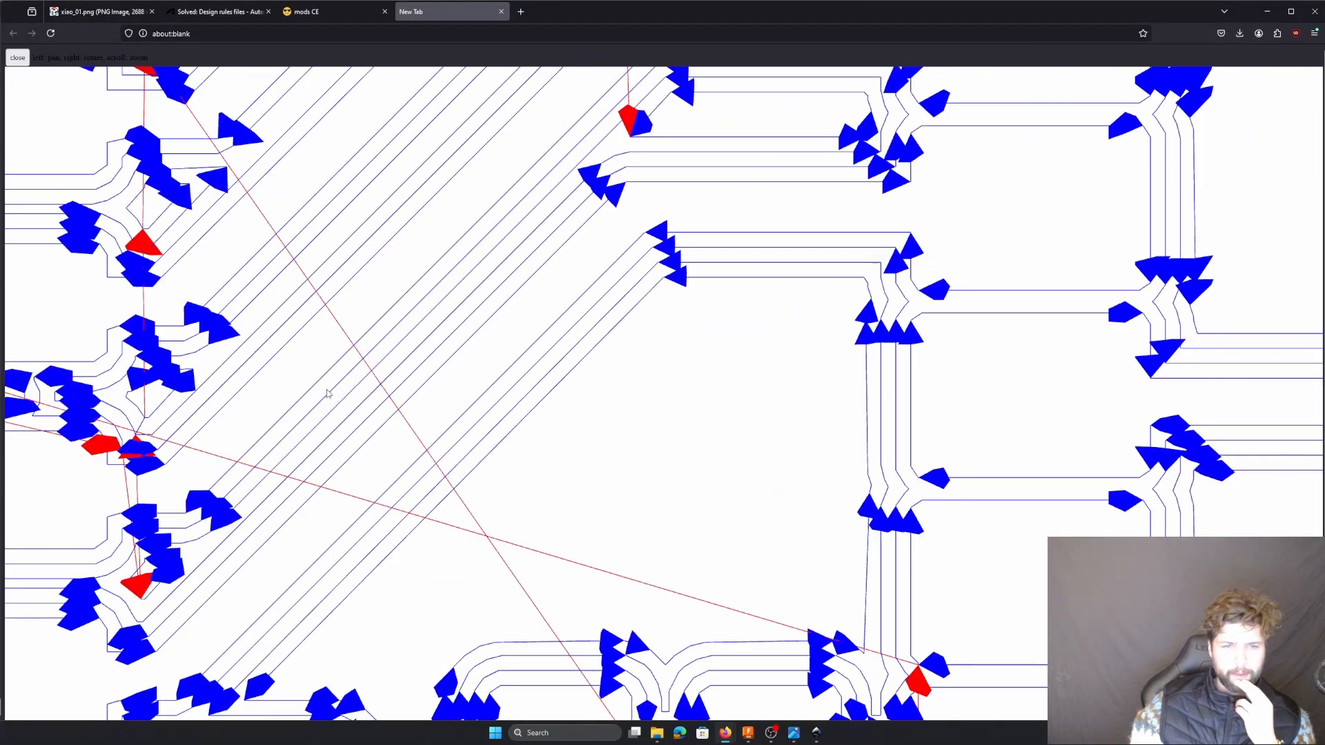
pyautogui.scroll(-1, 338, 396)
pyautogui.scroll(-5, 359, 406)
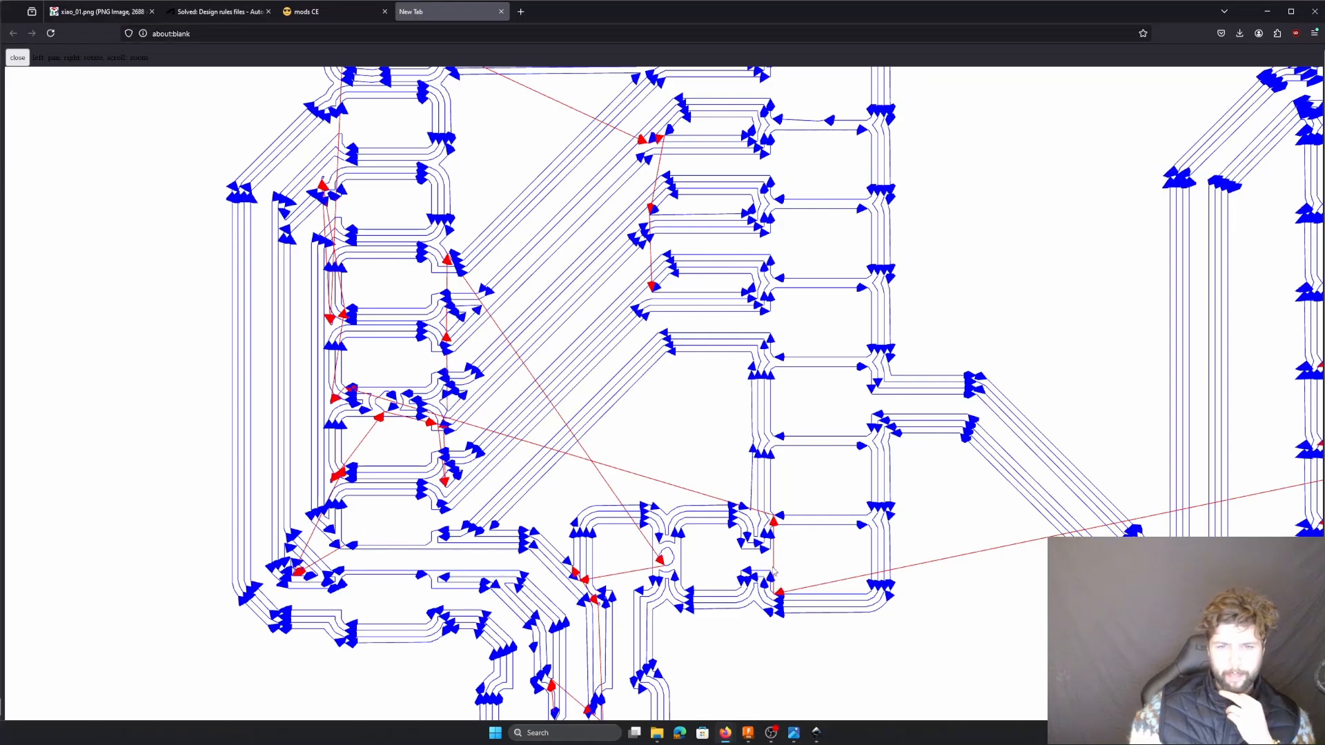
pyautogui.moveTo(719, 255); pyautogui.dragTo(729, 411)
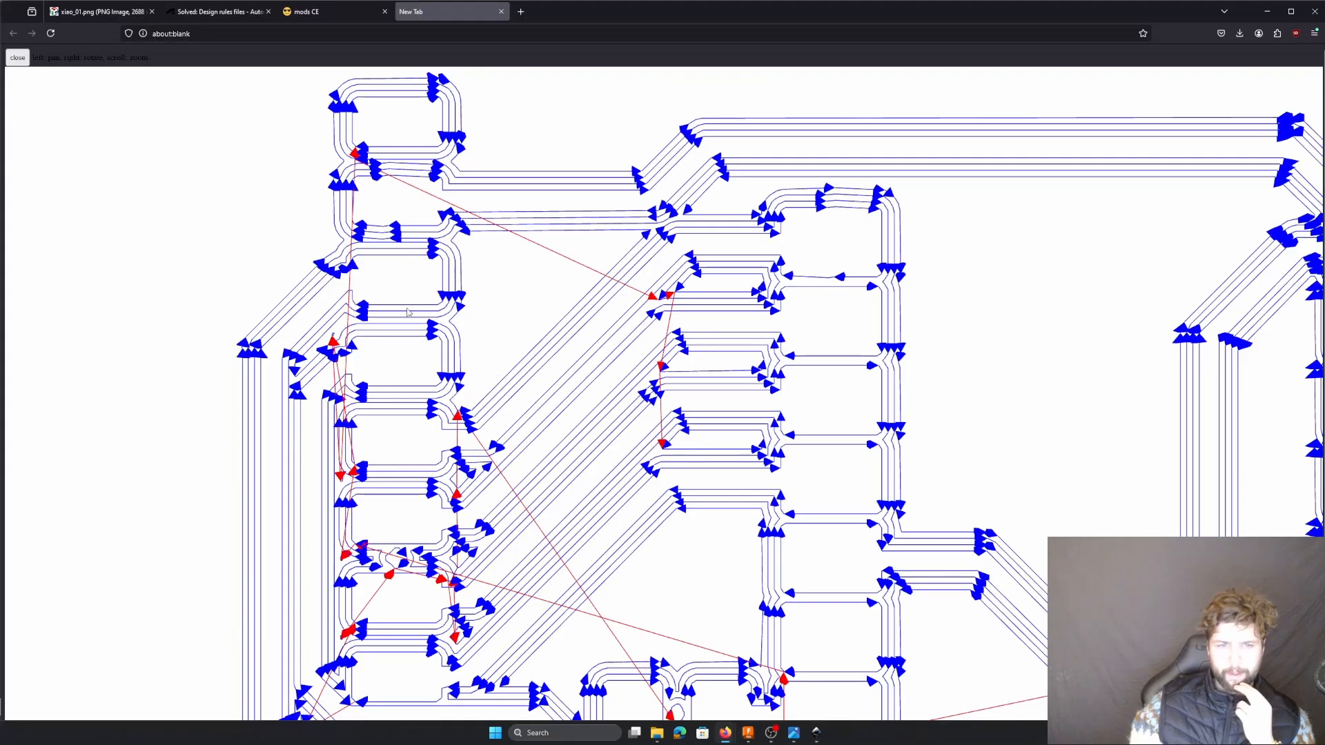
pyautogui.moveTo(549, 576); pyautogui.dragTo(520, 151)
# - Examine the toolpath along the board's lower edge and lower-right pads, checking the clearance between closely spaced traces
pyautogui.moveTo(810, 569); pyautogui.dragTo(370, 366)
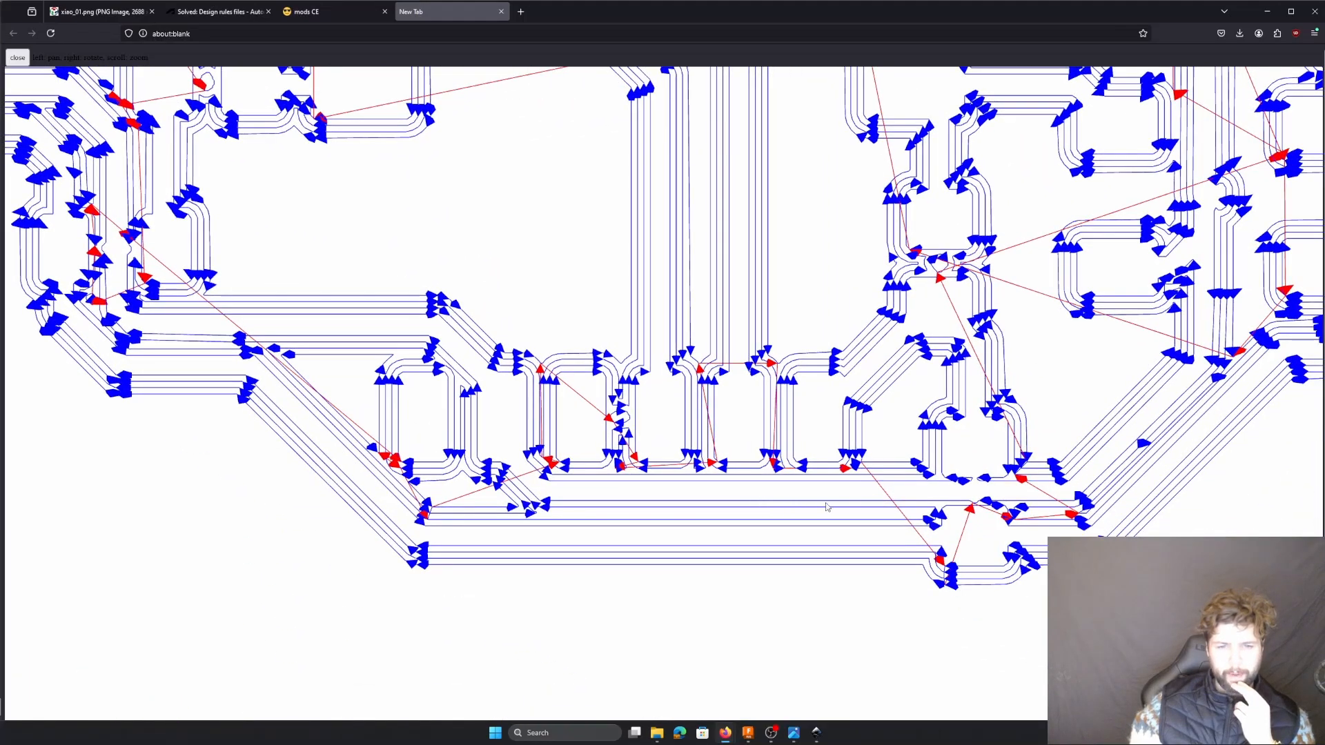
pyautogui.moveTo(828, 508); pyautogui.dragTo(745, 536)
pyautogui.moveTo(879, 458); pyautogui.dragTo(855, 477)
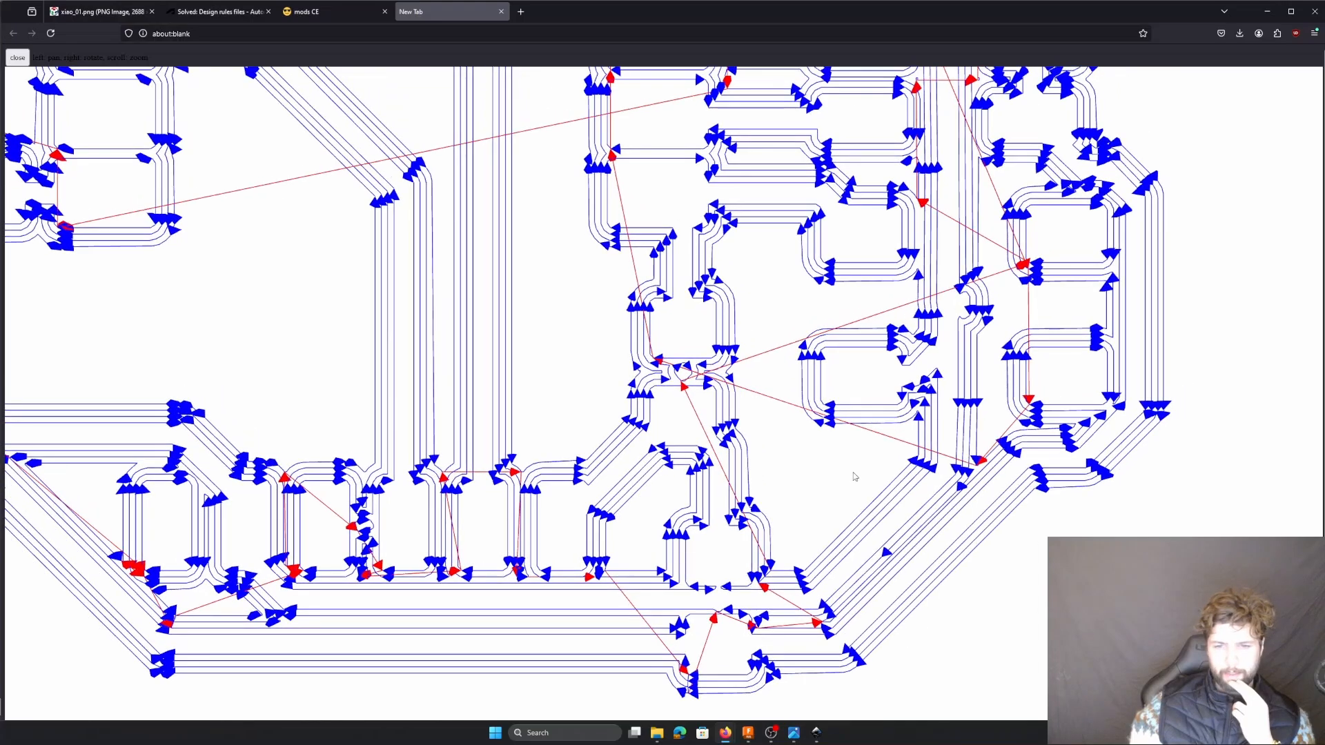
pyautogui.scroll(3, 729, 630)
pyautogui.moveTo(764, 611); pyautogui.dragTo(646, 586)
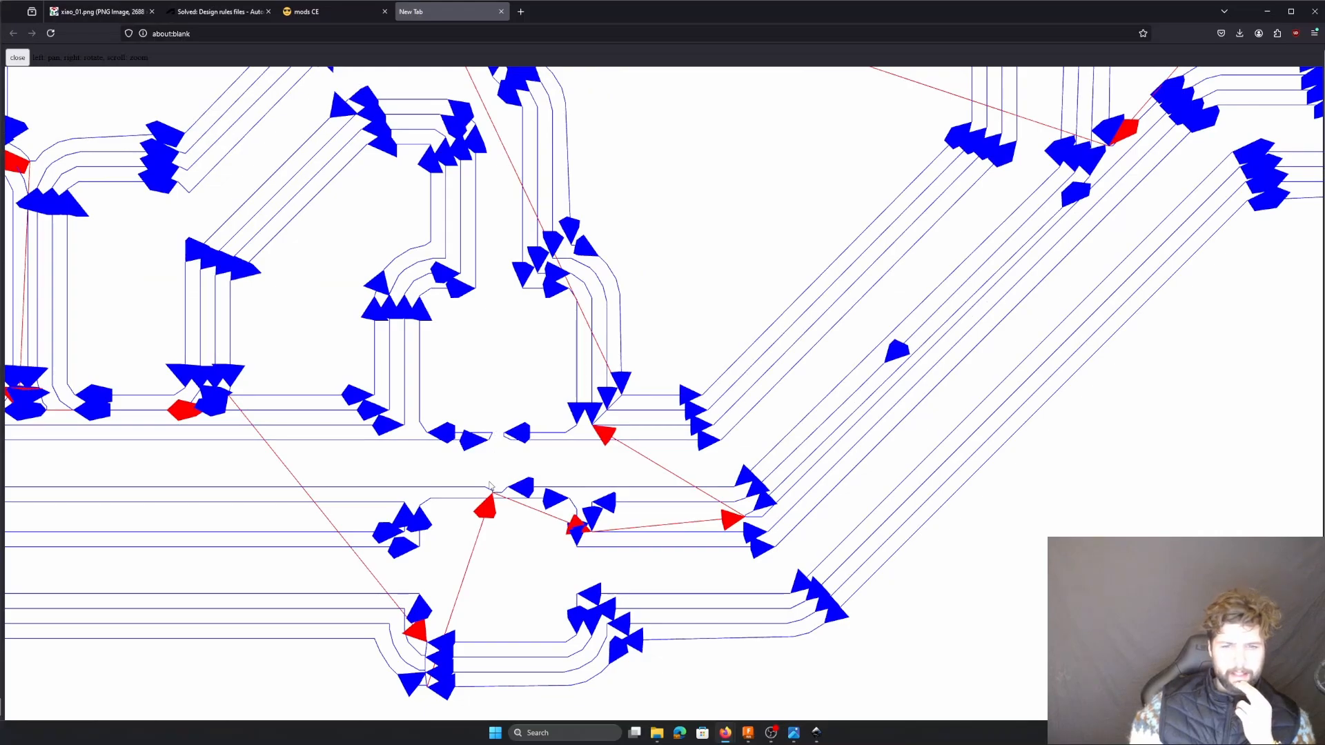
pyautogui.scroll(-5, 504, 523)
pyautogui.scroll(3, 583, 469)
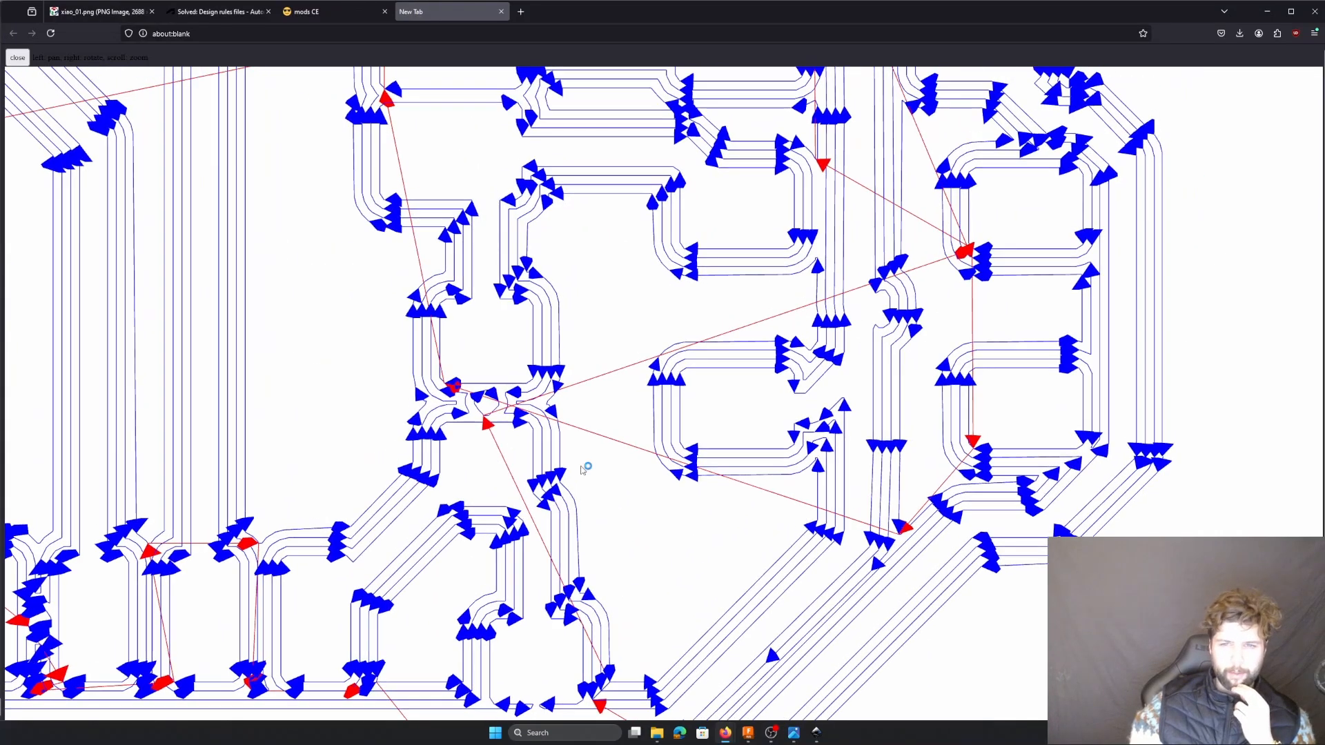
pyautogui.moveTo(601, 346); pyautogui.dragTo(713, 624)
# - Review the toolpath across the board's upper traces and central pad columns, including the overall layout of the cut passes
pyautogui.moveTo(697, 434); pyautogui.dragTo(923, 441)
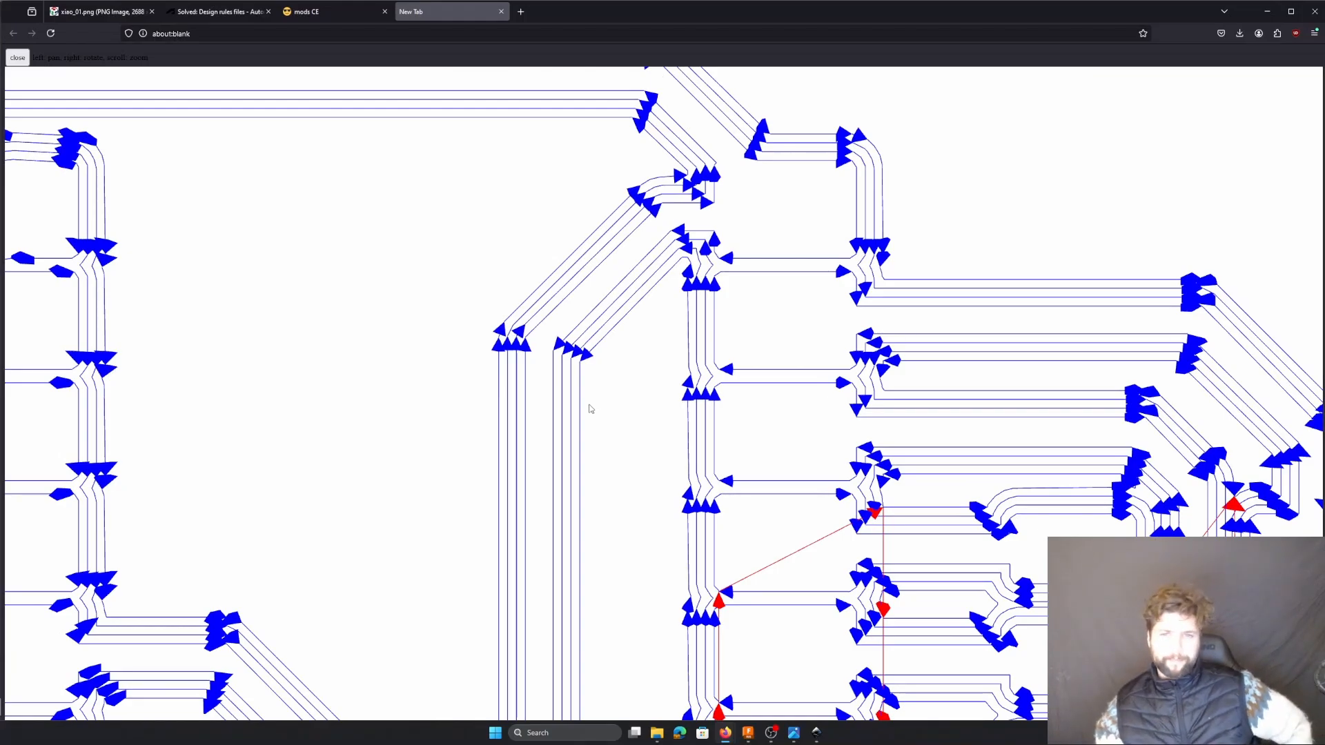
pyautogui.moveTo(488, 332); pyautogui.dragTo(571, 397)
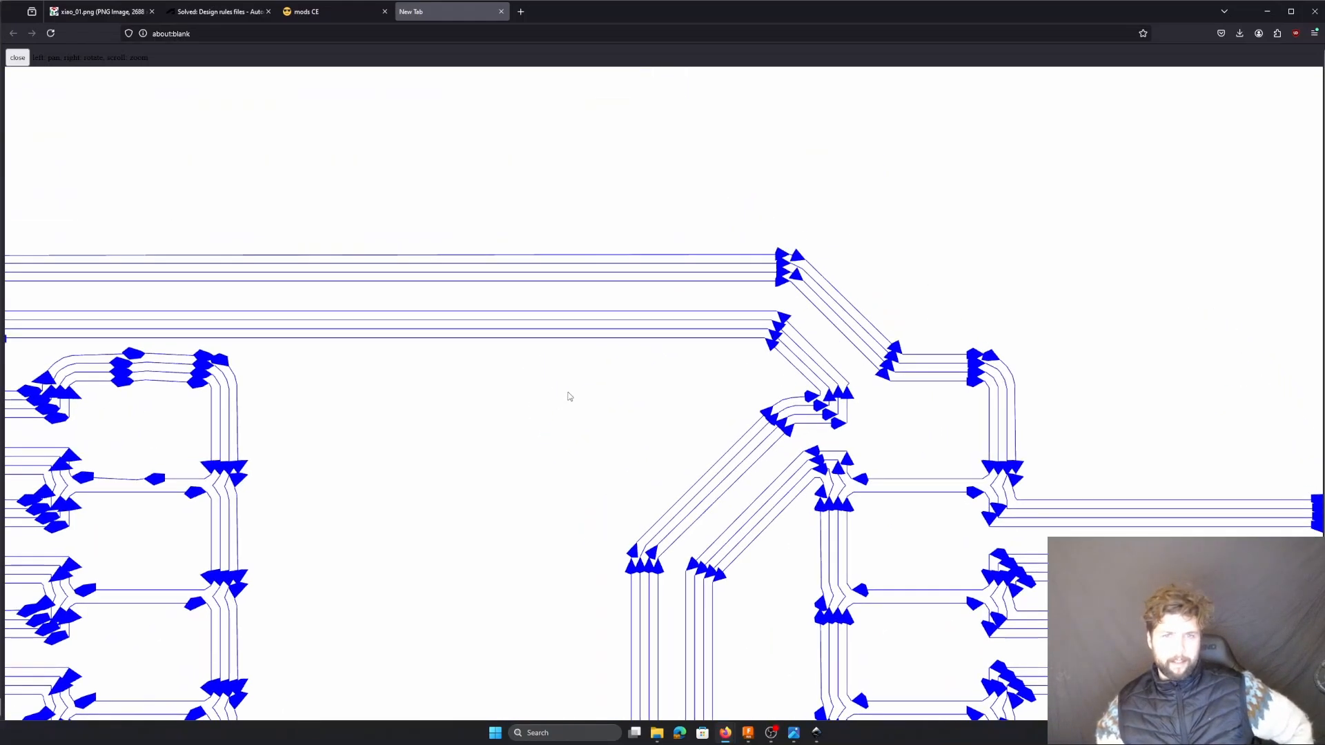
pyautogui.scroll(-3, 660, 379)
pyautogui.moveTo(656, 418); pyautogui.dragTo(736, 354)
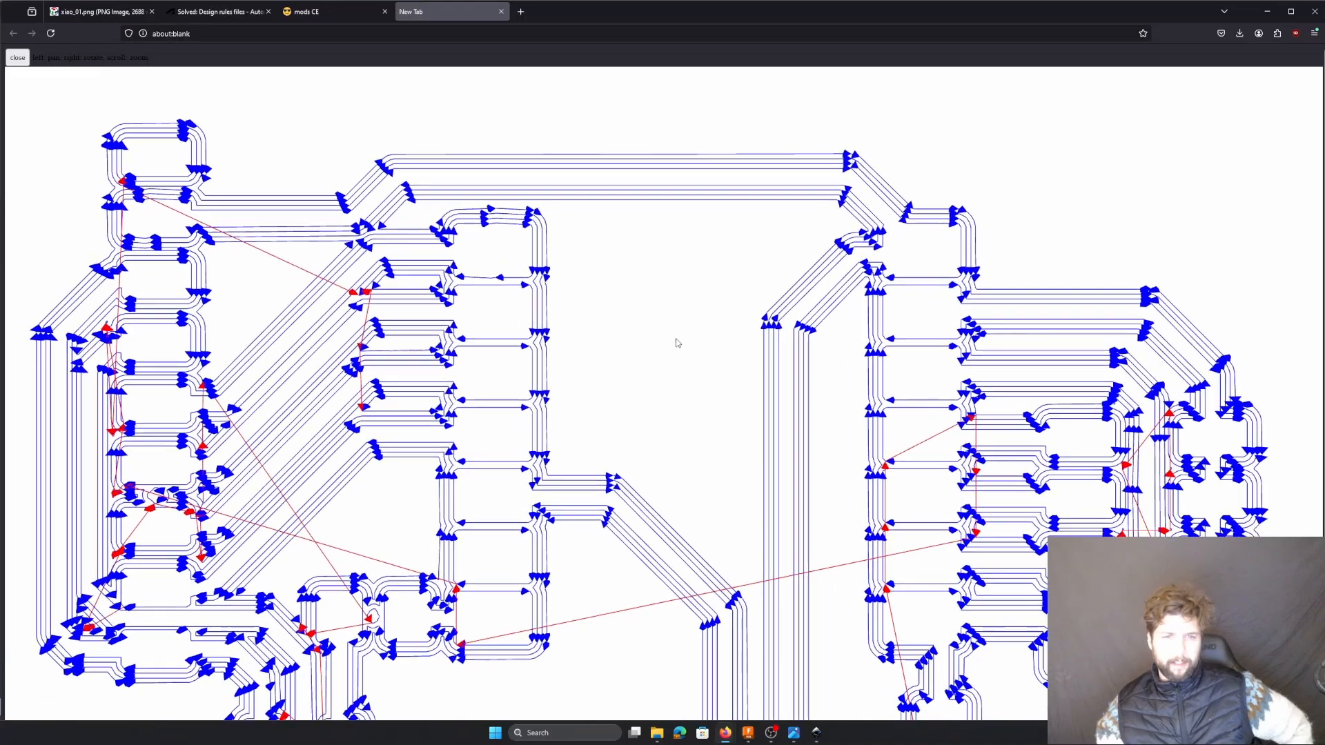
pyautogui.moveTo(460, 598); pyautogui.dragTo(473, 290)
pyautogui.moveTo(610, 460); pyautogui.dragTo(484, 439)
pyautogui.moveTo(545, 231); pyautogui.dragTo(550, 343)
pyautogui.moveTo(593, 245); pyautogui.dragTo(651, 390)
pyautogui.moveTo(585, 351); pyautogui.dragTo(679, 401)
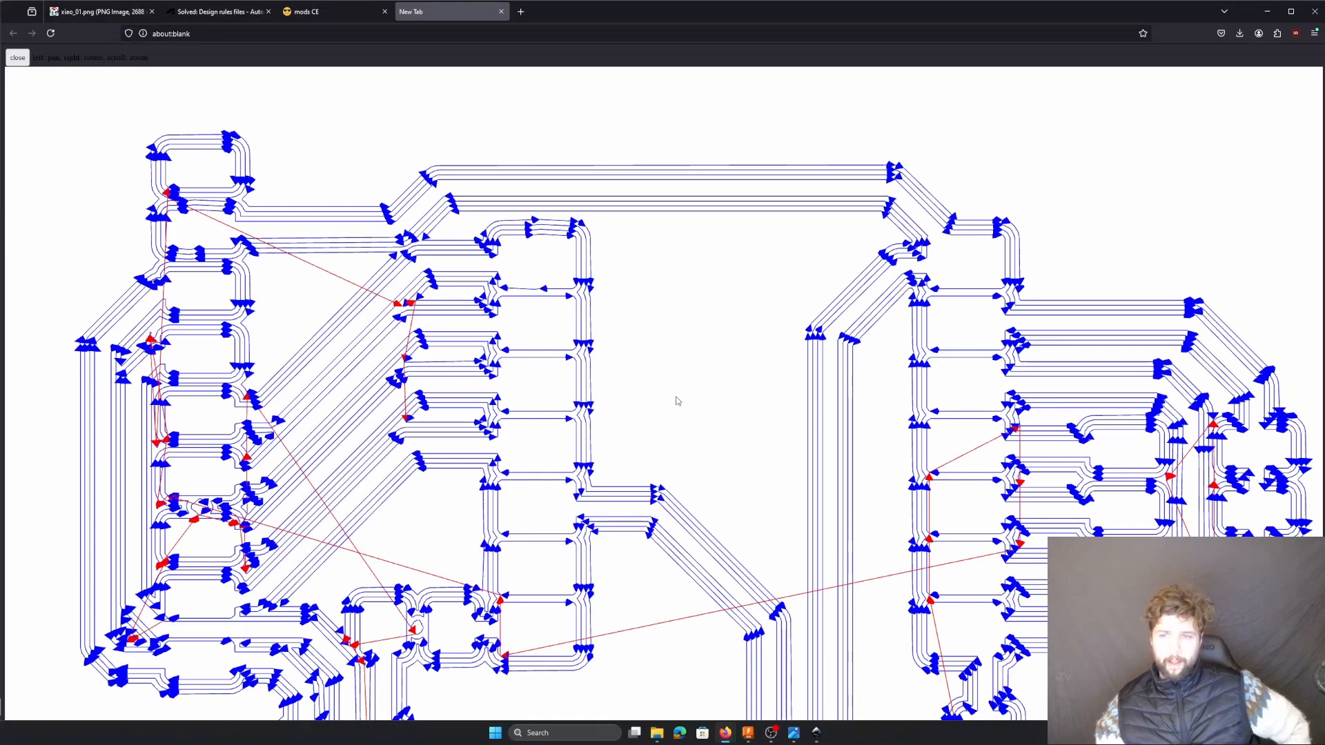
pyautogui.moveTo(690, 418); pyautogui.dragTo(675, 376)
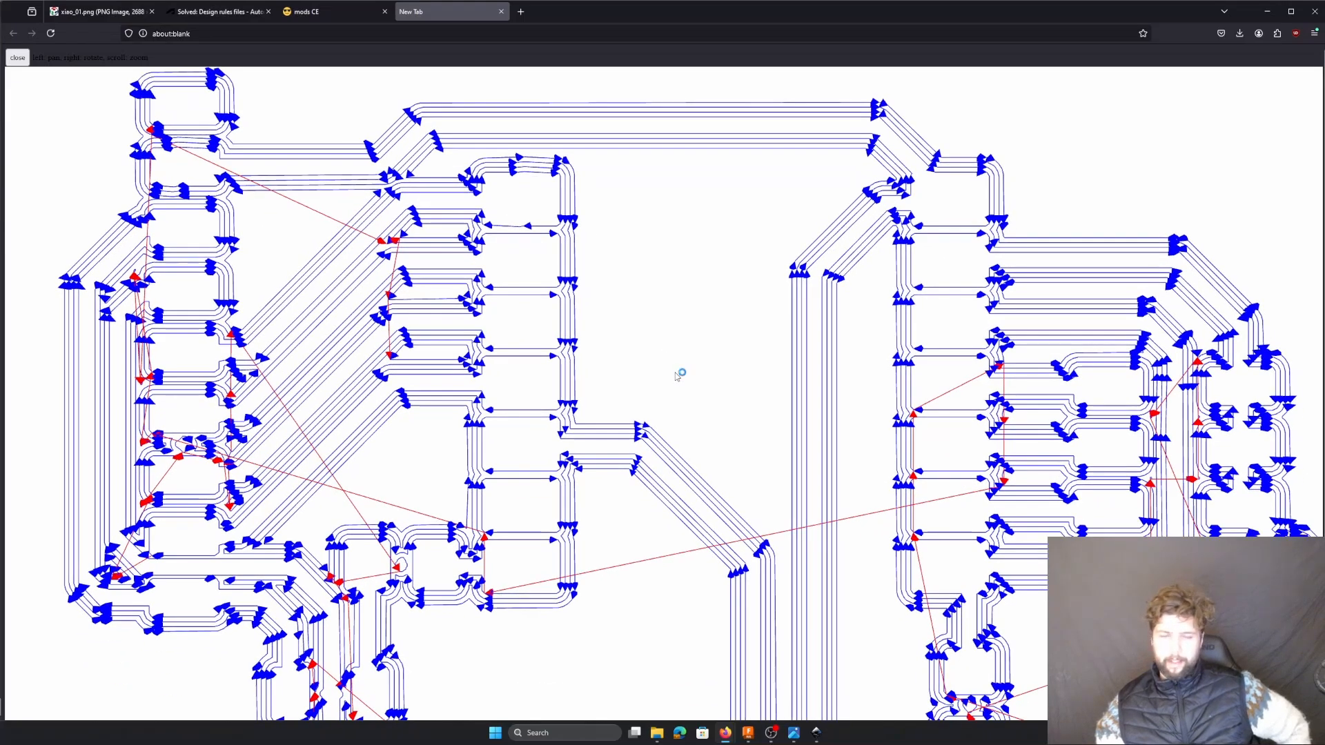